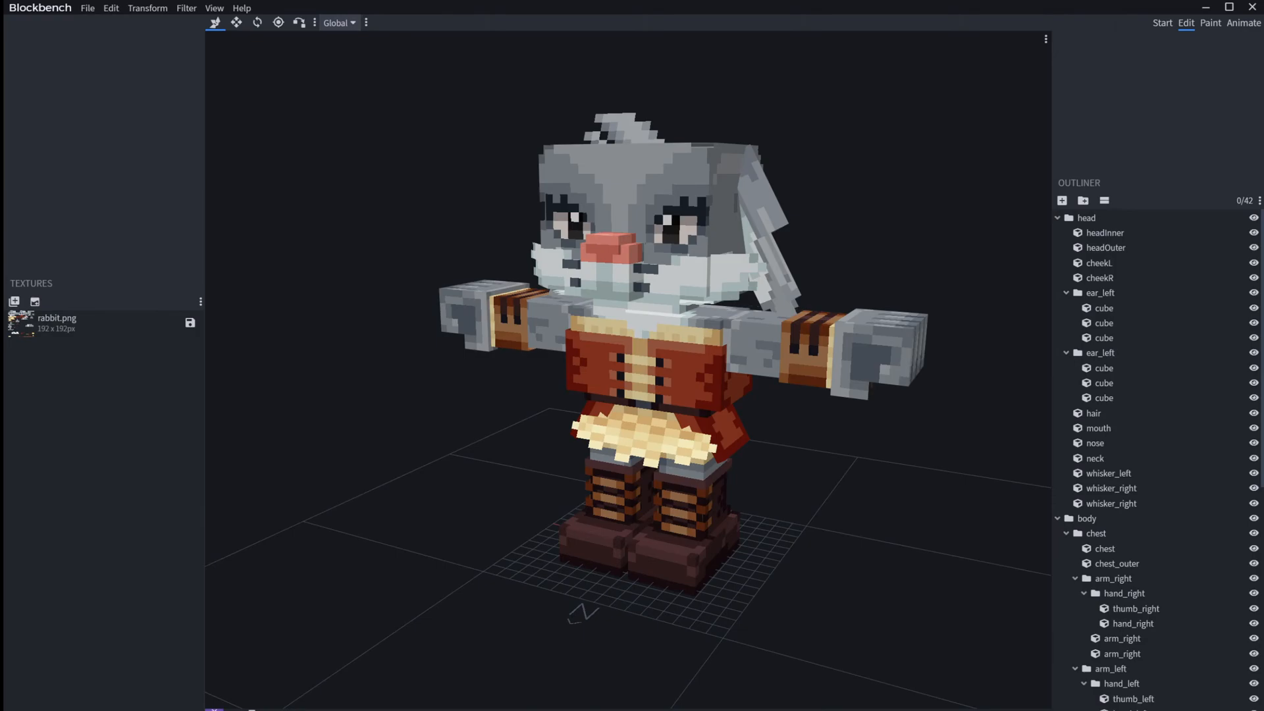
# Step: Examine the rabbit model from the front and both sides in the Edit workspace
pyautogui.moveTo(921, 497); pyautogui.dragTo(1025, 493)
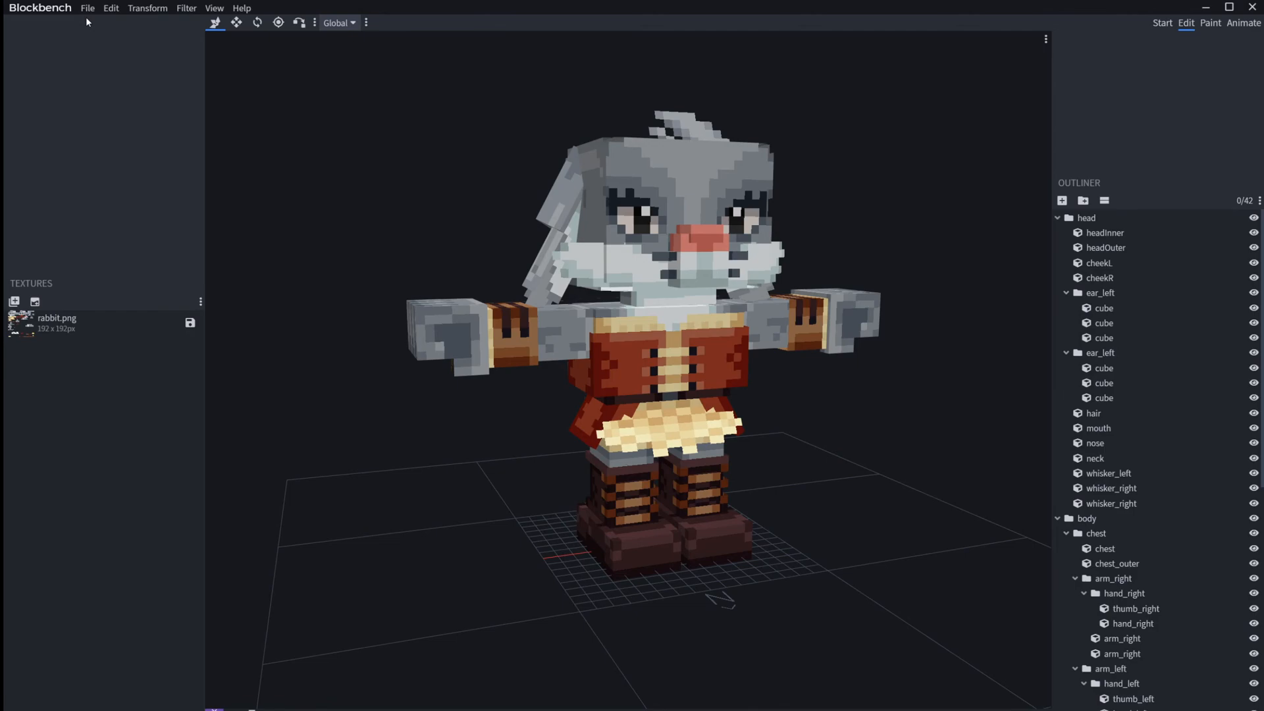
pyautogui.click(1163, 23)
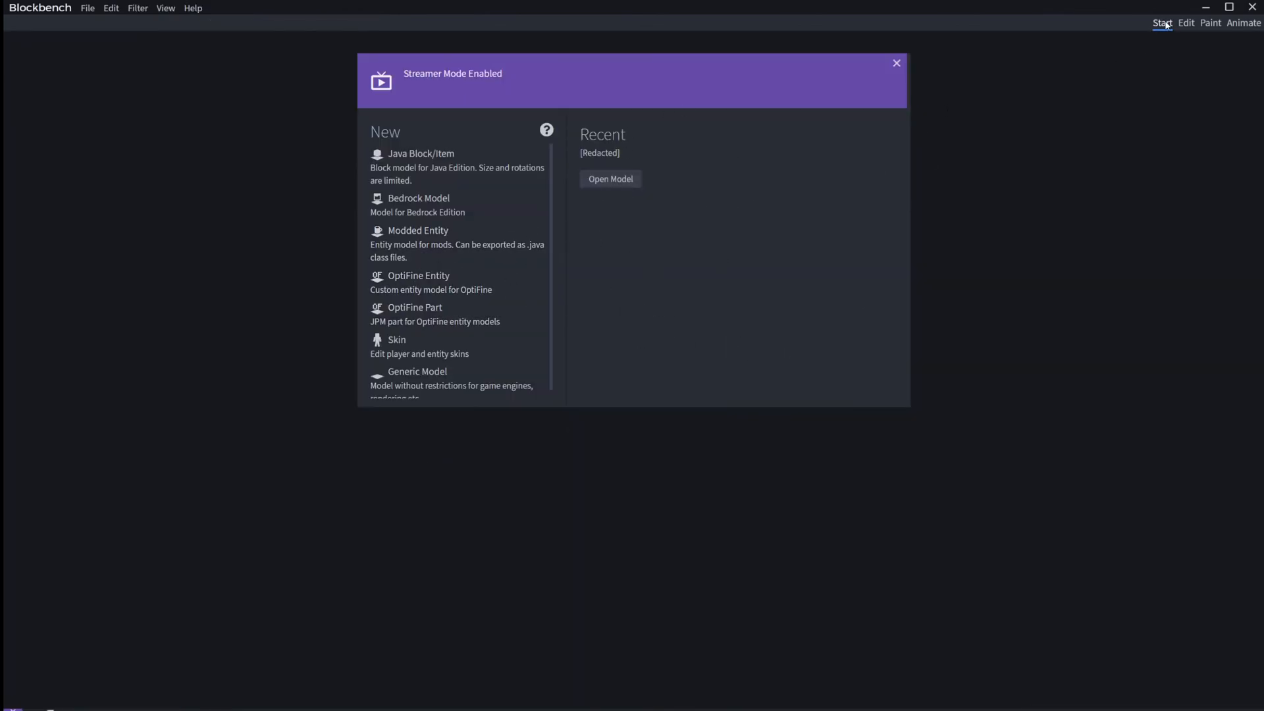
pyautogui.click(1186, 24)
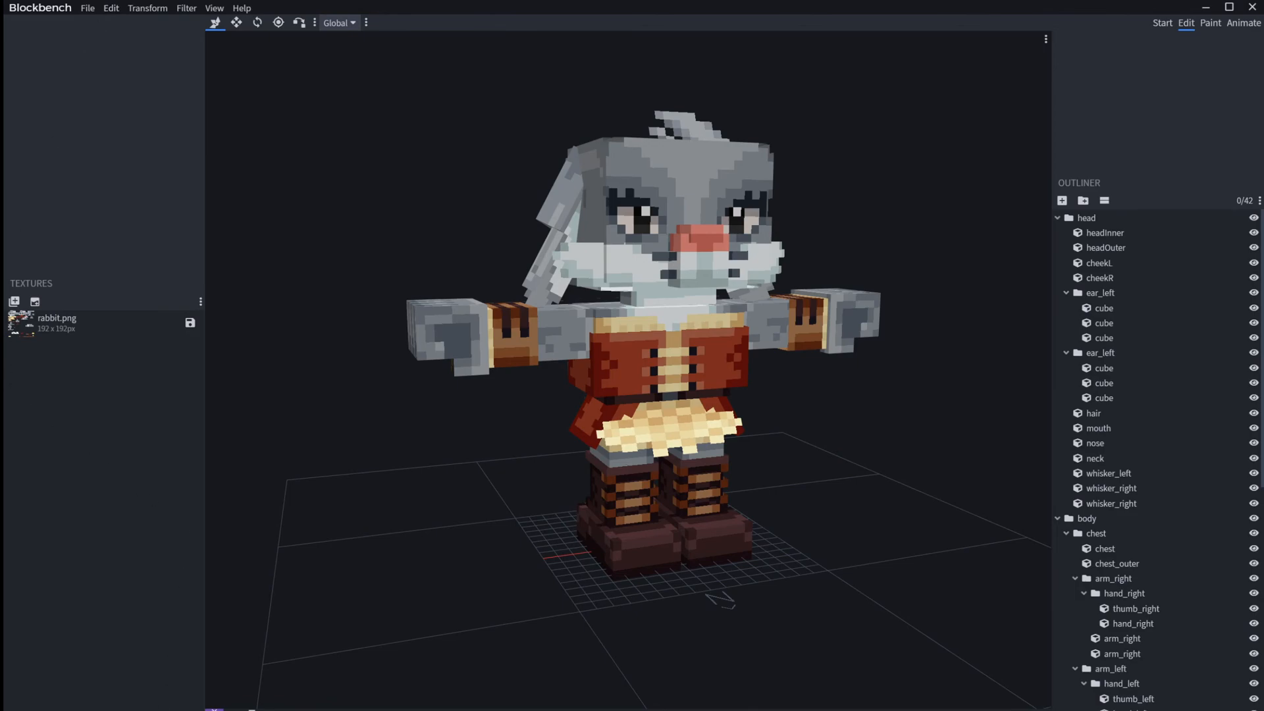
pyautogui.moveTo(357, 535); pyautogui.dragTo(398, 537)
pyautogui.scroll(1, 398, 533)
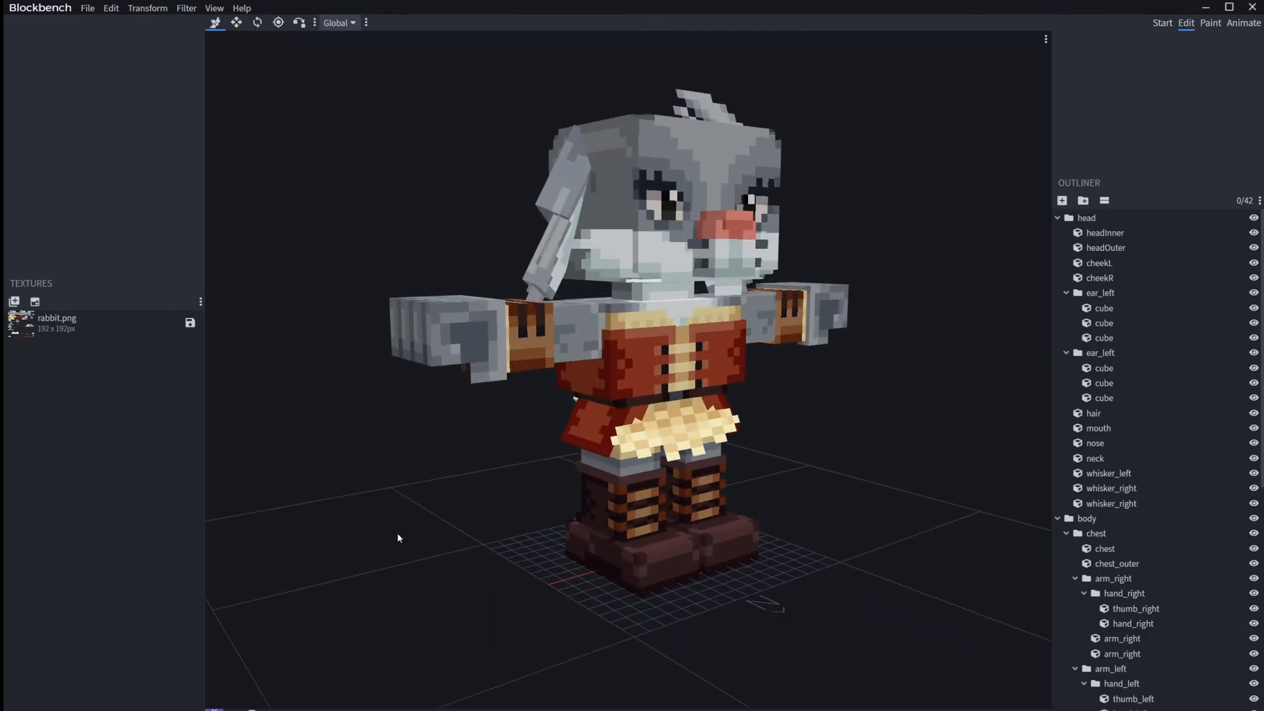
pyautogui.moveTo(398, 502); pyautogui.dragTo(415, 558, button='right')
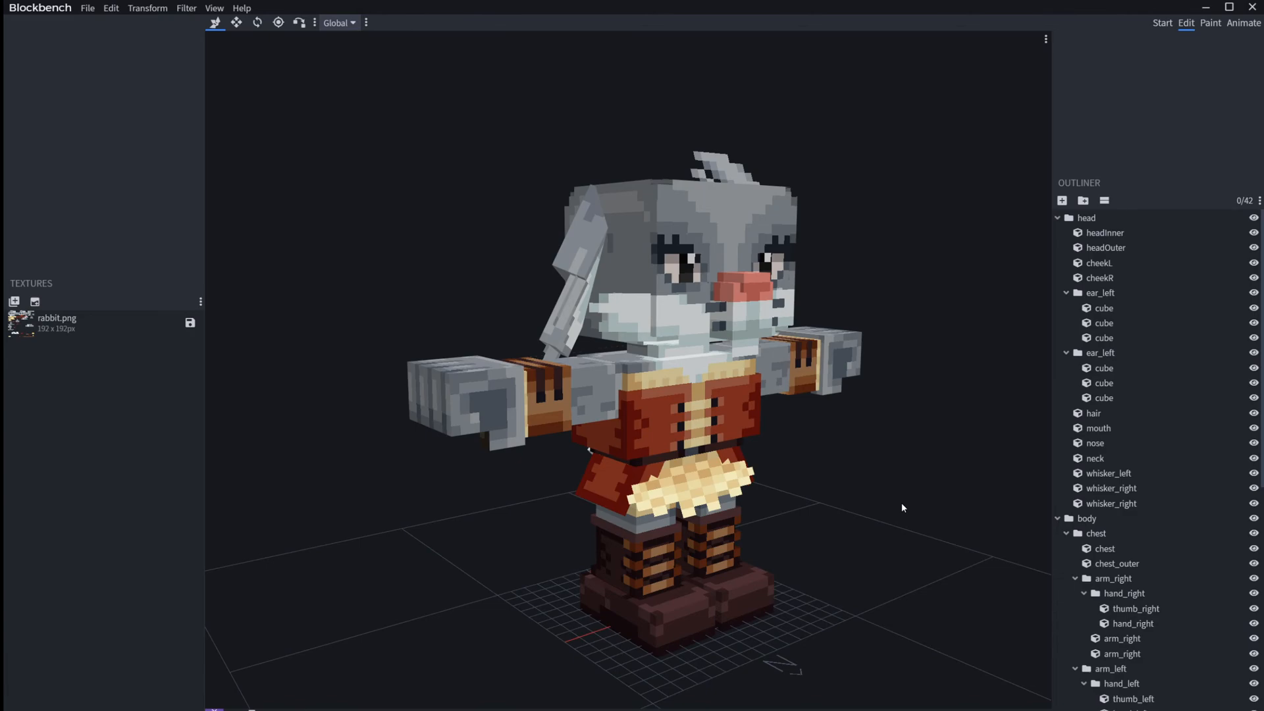
pyautogui.moveTo(958, 174); pyautogui.dragTo(858, 155)
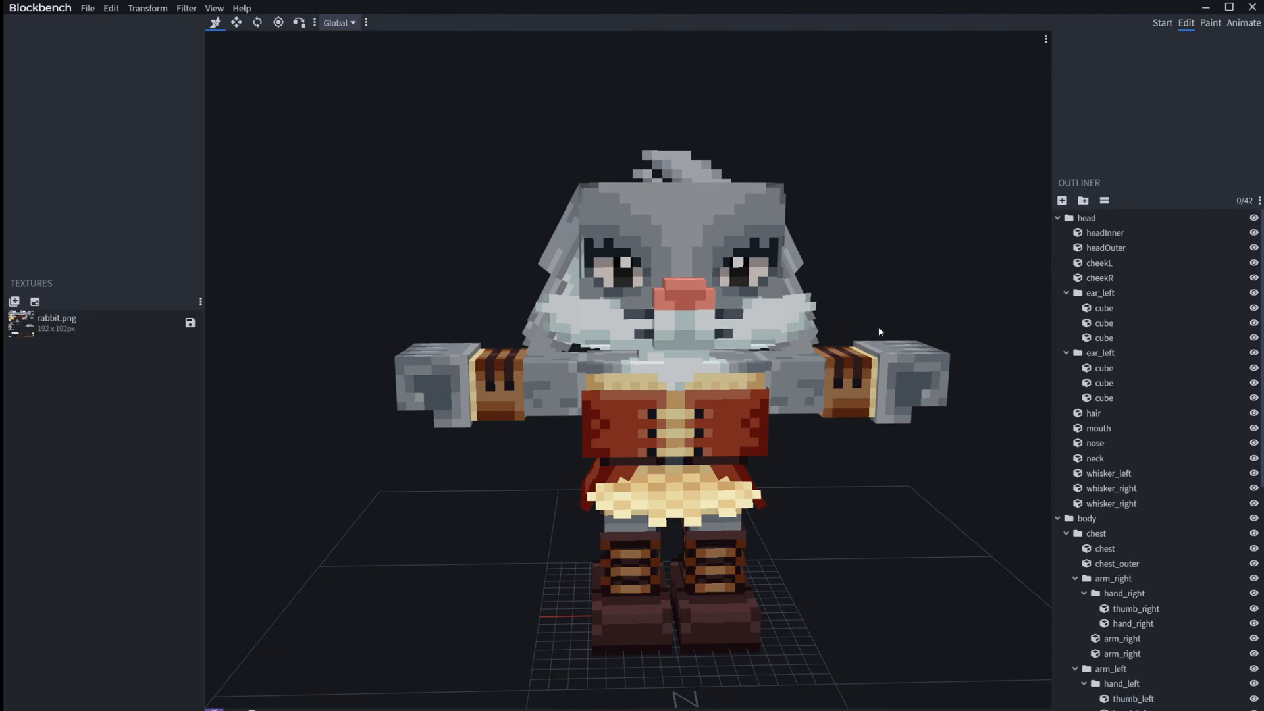
pyautogui.moveTo(942, 315); pyautogui.dragTo(920, 255)
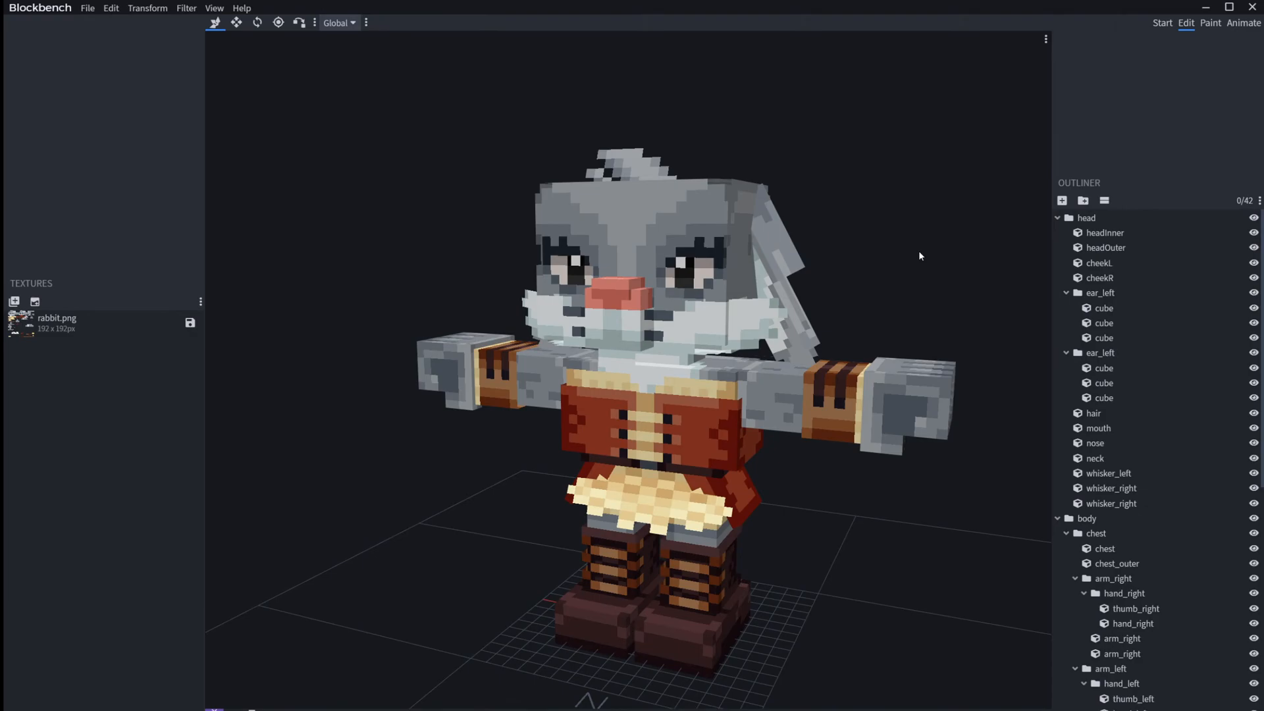
pyautogui.moveTo(922, 244); pyautogui.dragTo(876, 240)
pyautogui.moveTo(933, 227); pyautogui.dragTo(874, 186, button='right')
pyautogui.moveTo(873, 187); pyautogui.dragTo(920, 197)
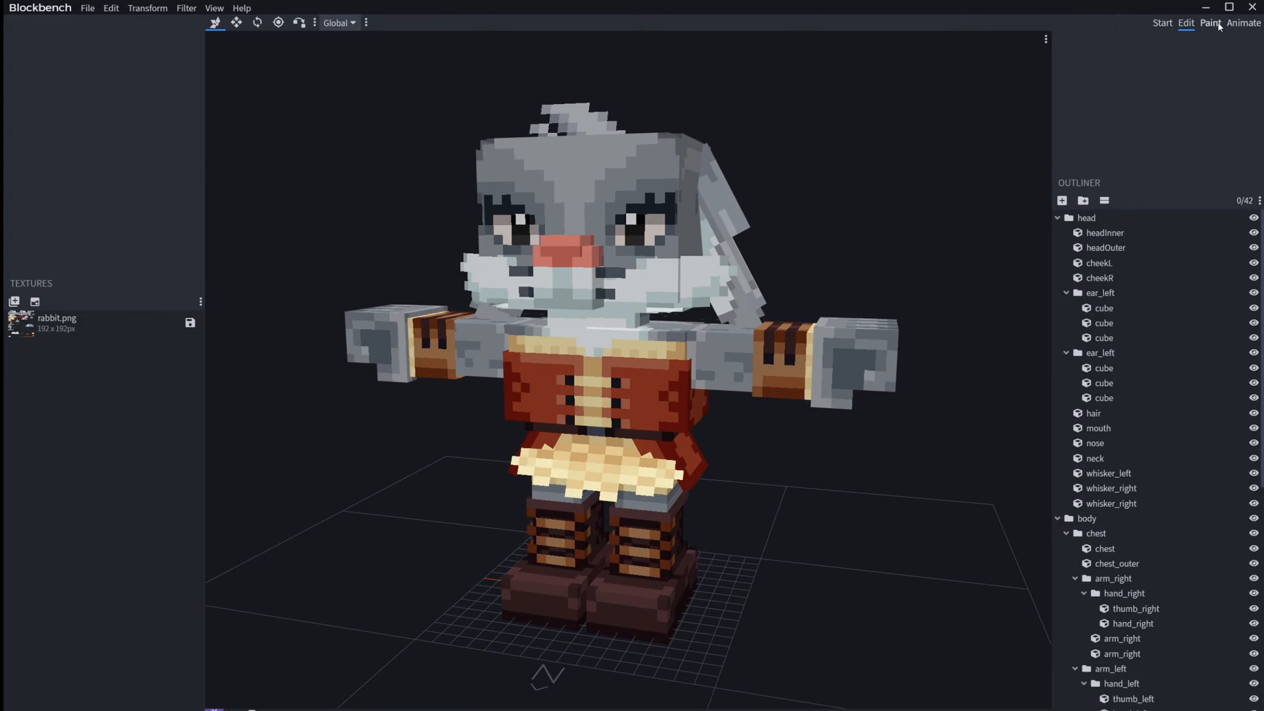
# Step: Enter animation mode, enlarge the timeline area and create a new animation with the default settings
pyautogui.click(1210, 22)
pyautogui.click(1244, 23)
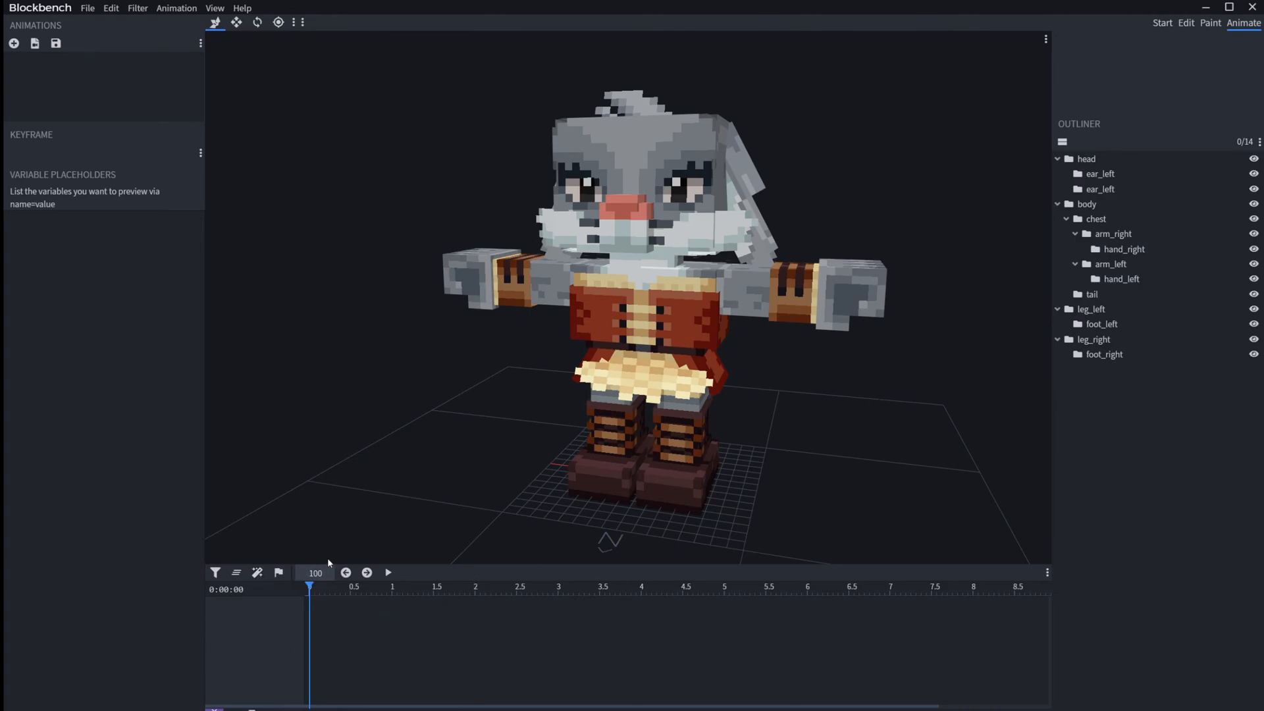
pyautogui.moveTo(361, 565); pyautogui.dragTo(354, 459)
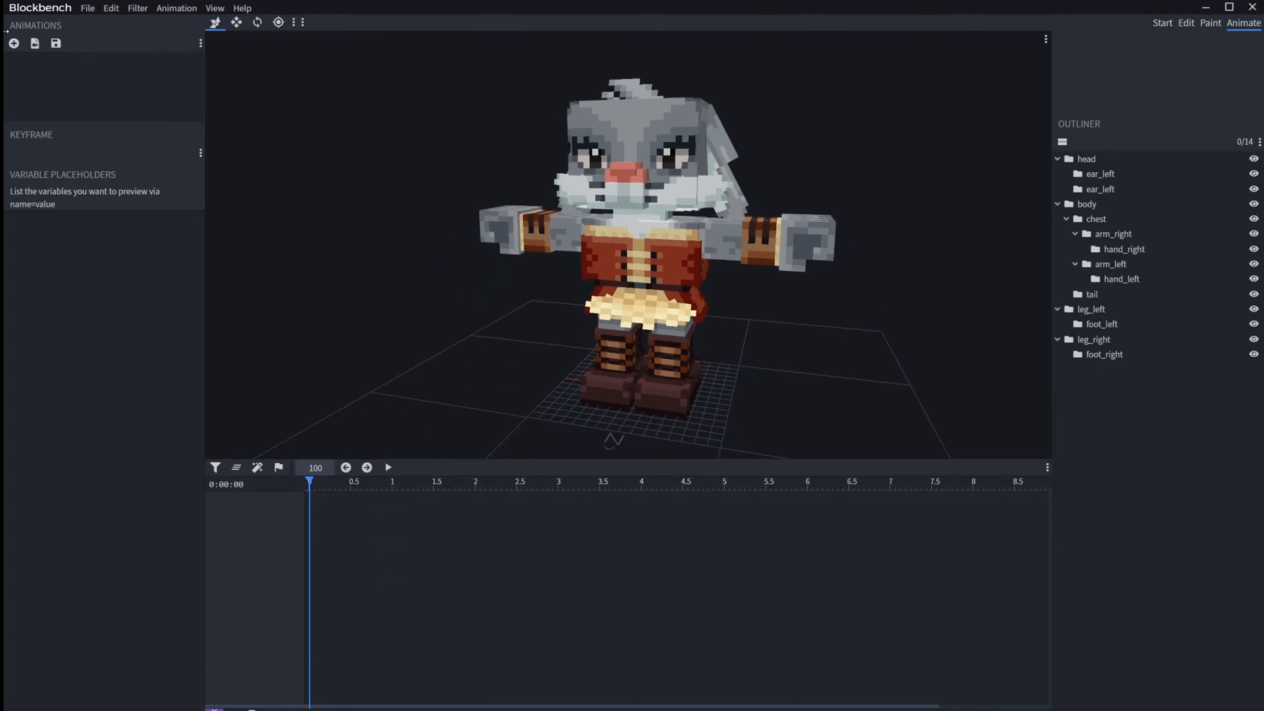
pyautogui.click(13, 44)
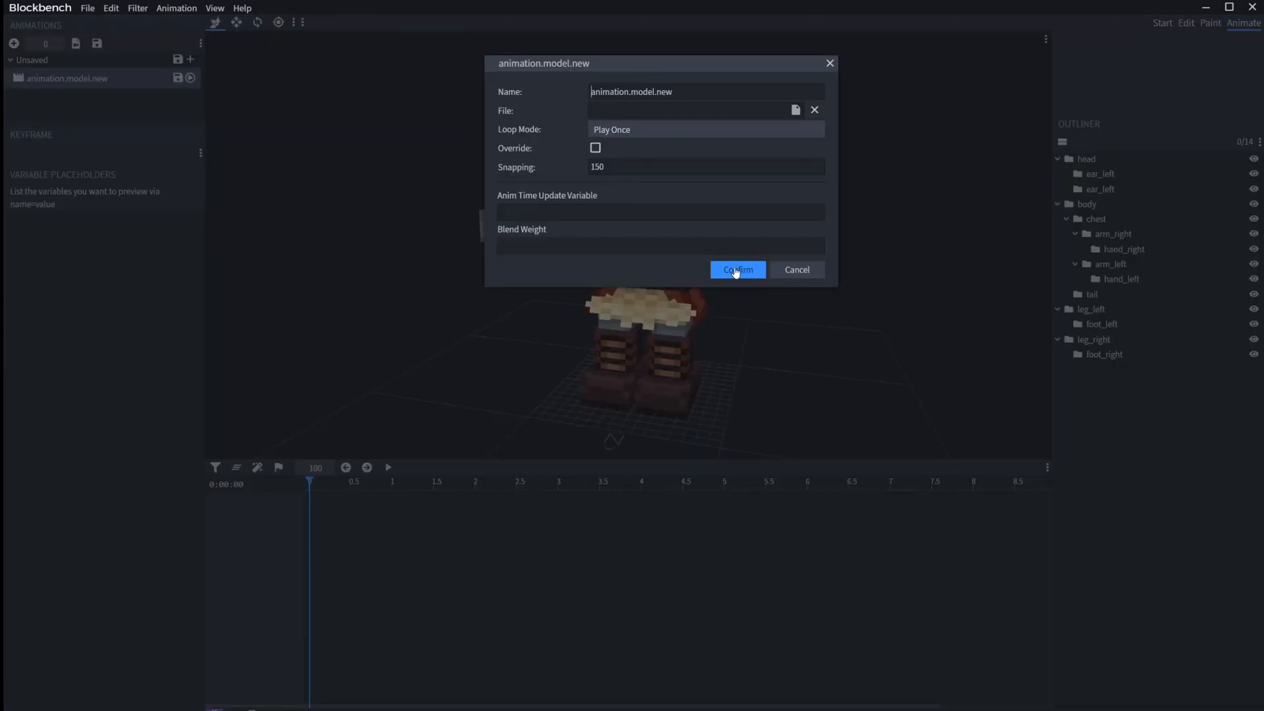
pyautogui.click(731, 270)
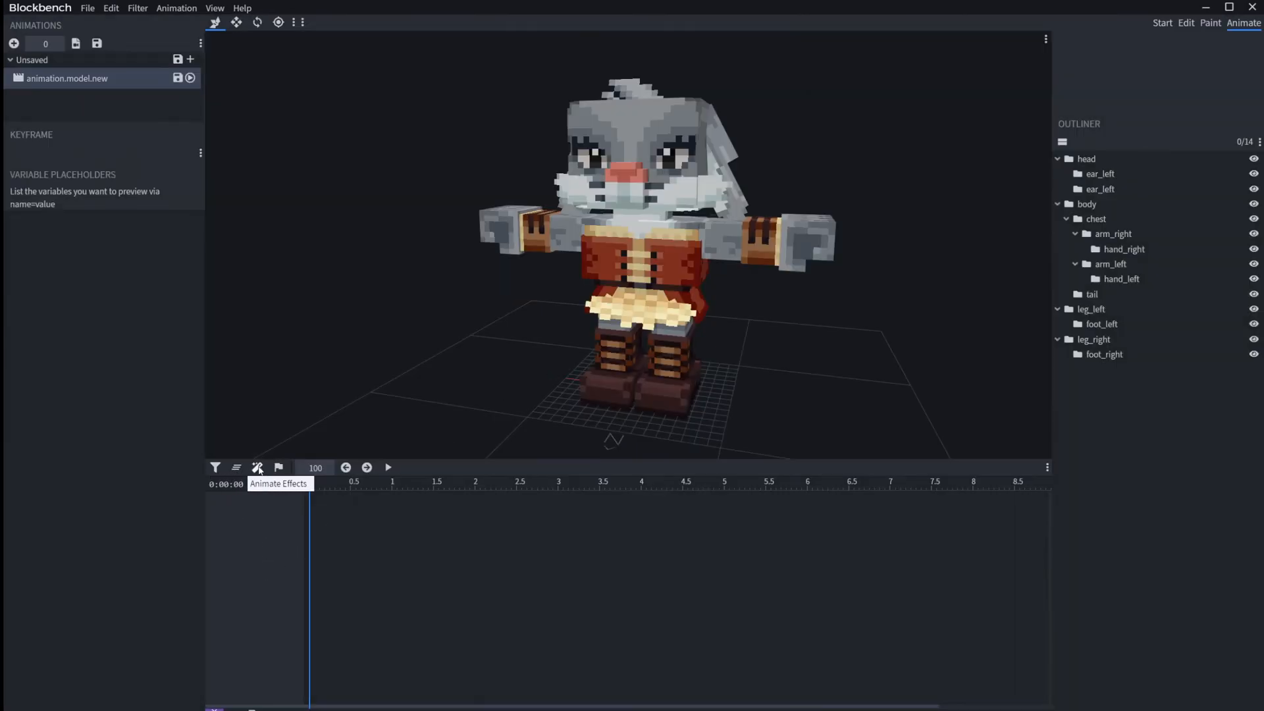
# Step: Try out a particle keyframe at time 0 on an Effects track, and remove both the keyframe and the track
pyautogui.click(256, 468)
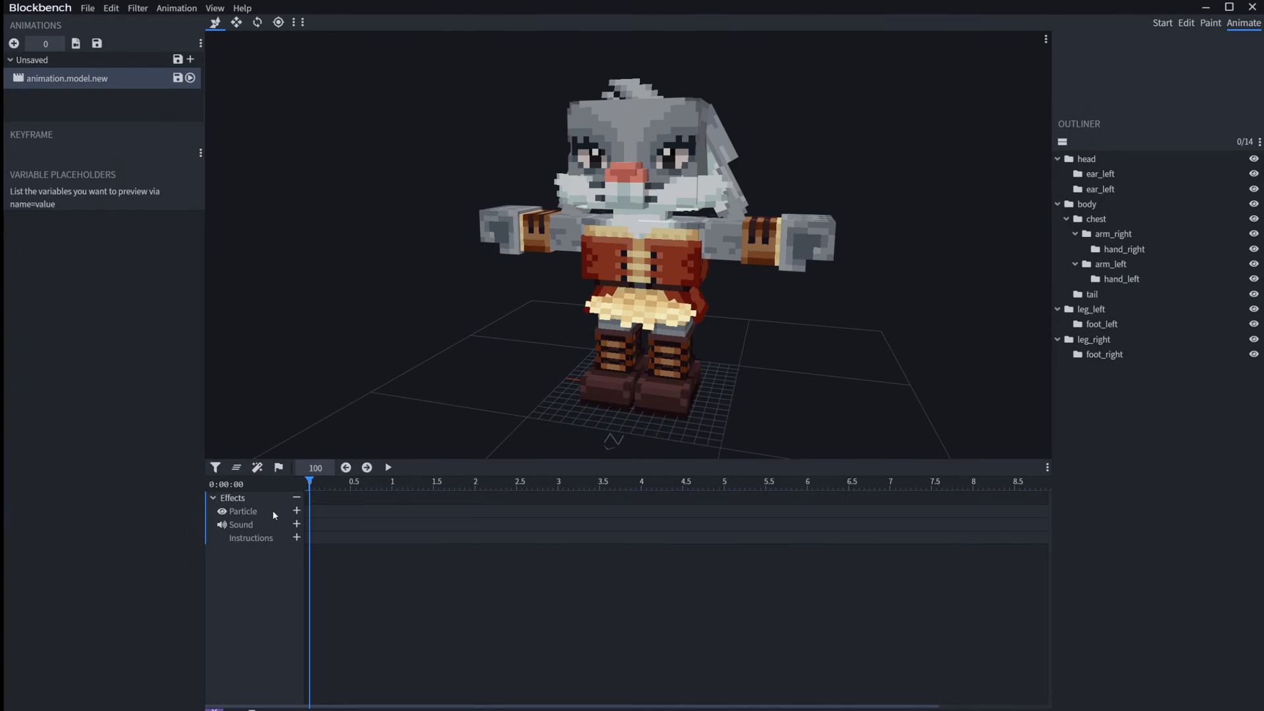
pyautogui.click(296, 511)
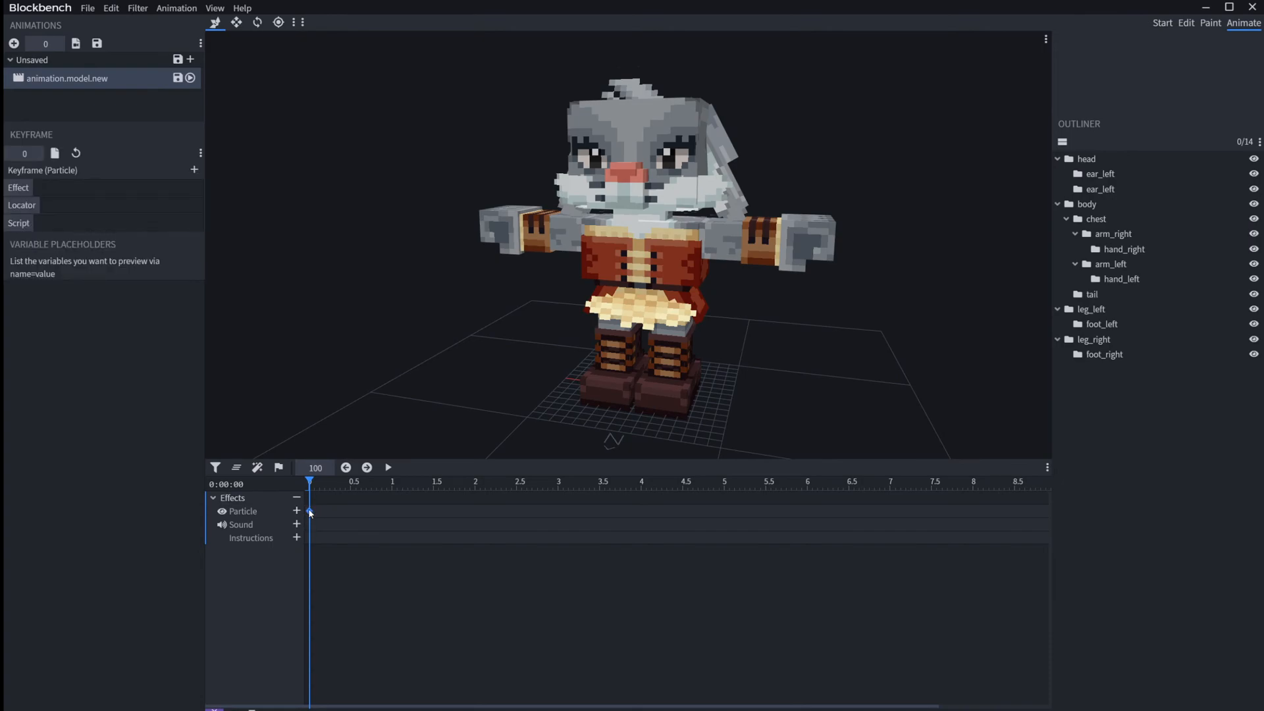
pyautogui.click(194, 170)
pyautogui.click(194, 170)
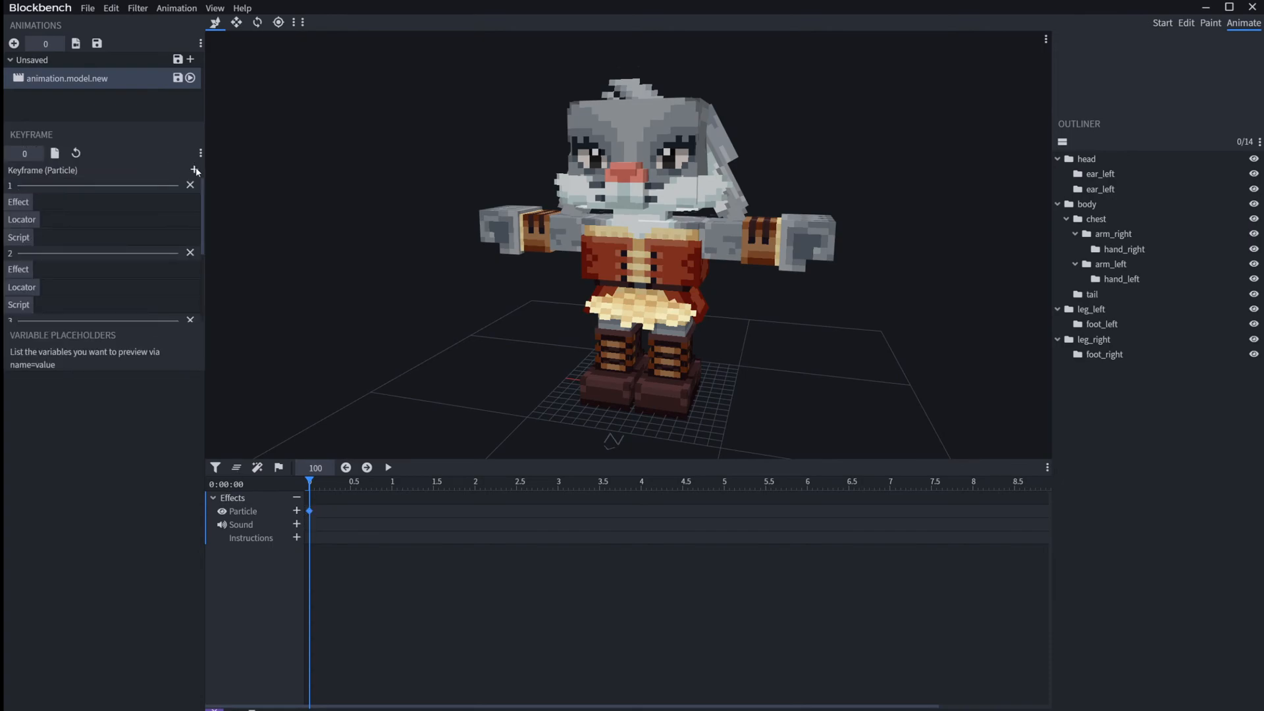
pyautogui.click(191, 186)
pyautogui.click(190, 186)
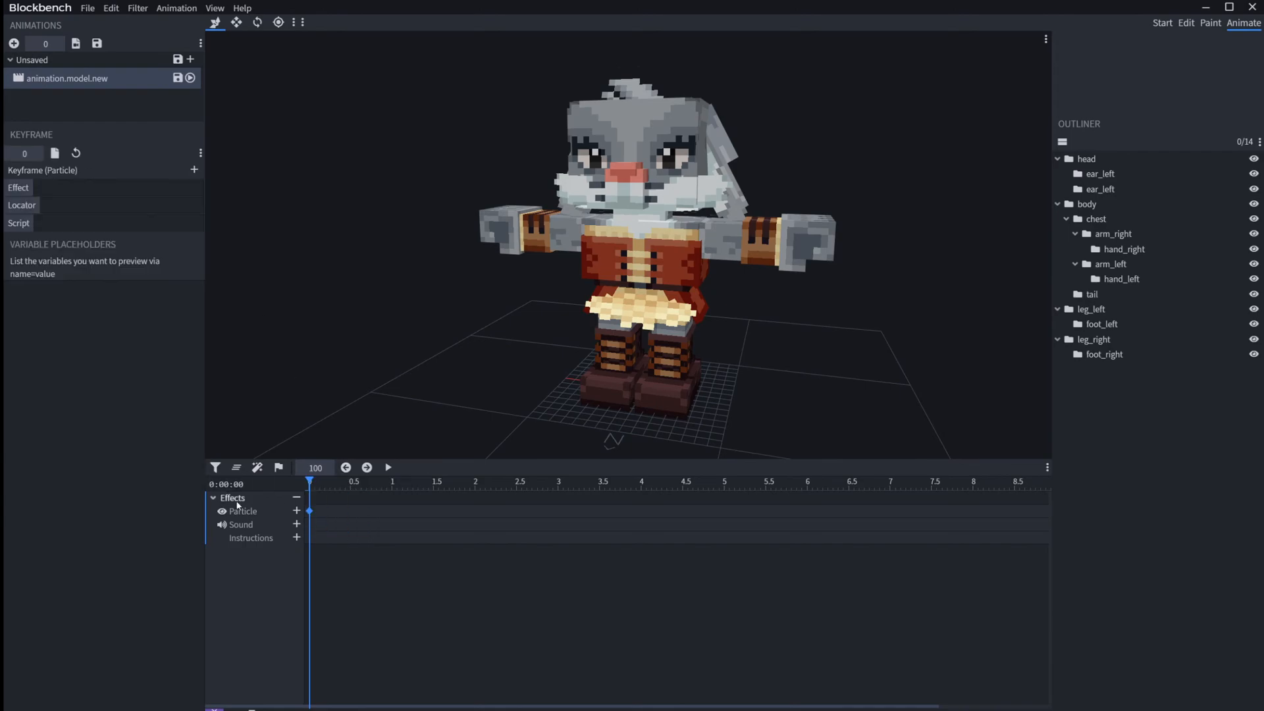
pyautogui.press('Delete')
pyautogui.click(297, 498)
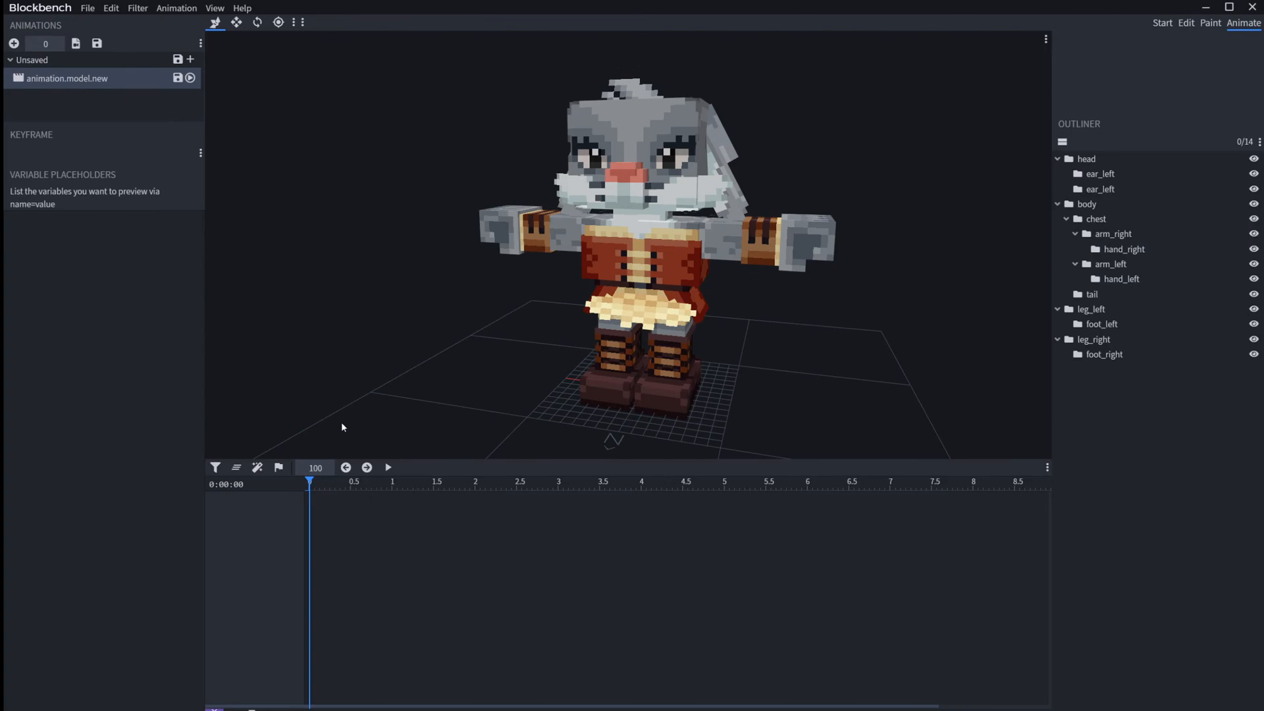
# Step: Return to model editing and add a new group inside the arm_left group
pyautogui.click(1186, 22)
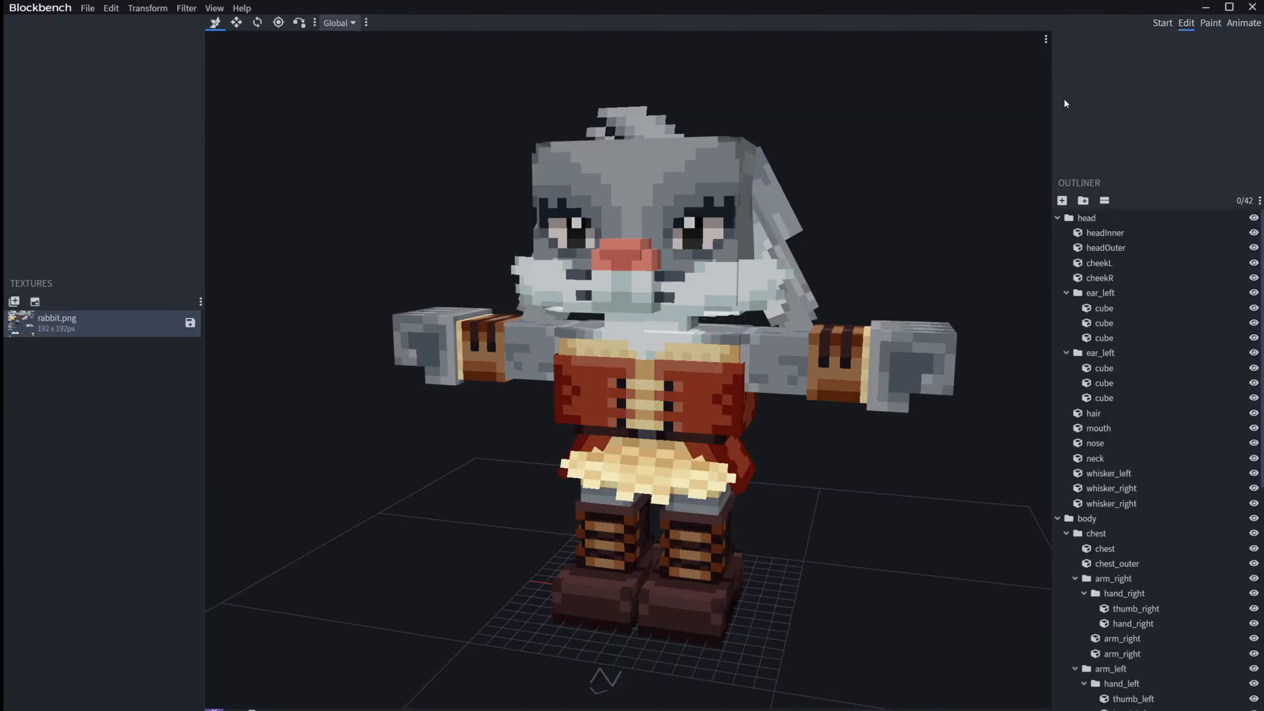
pyautogui.click(728, 390)
pyautogui.click(815, 370)
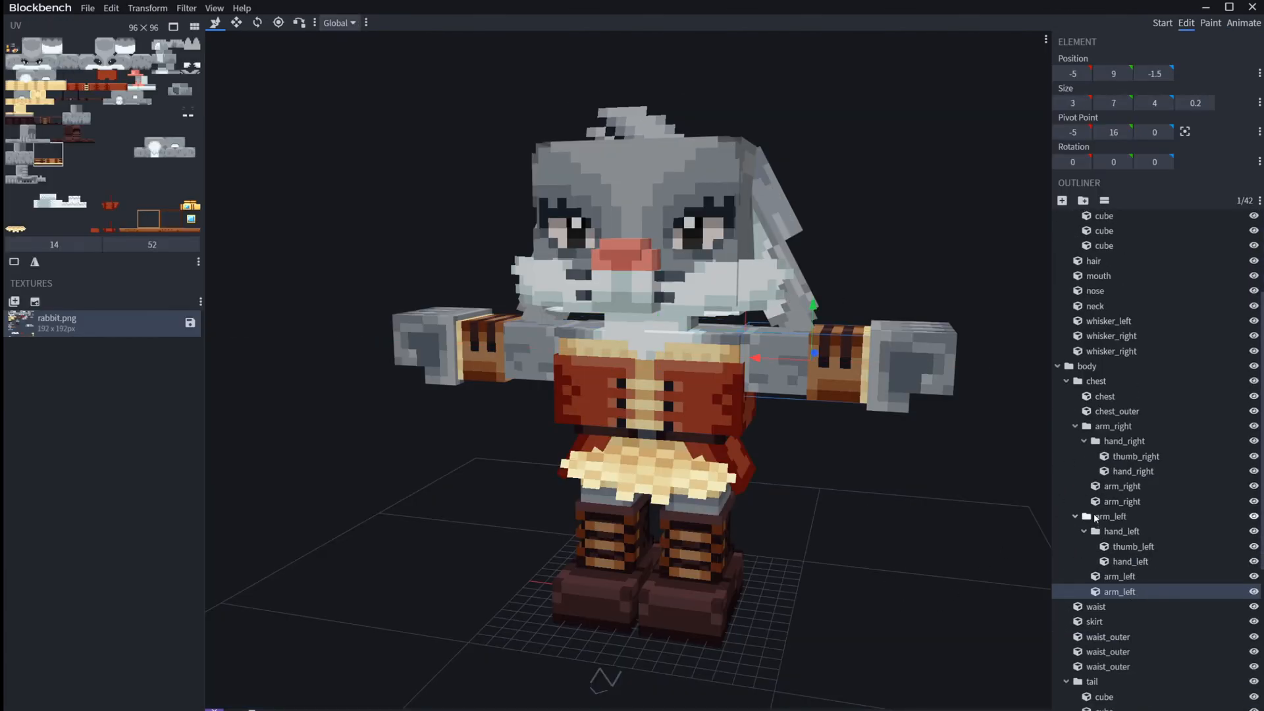
pyautogui.click(1113, 531)
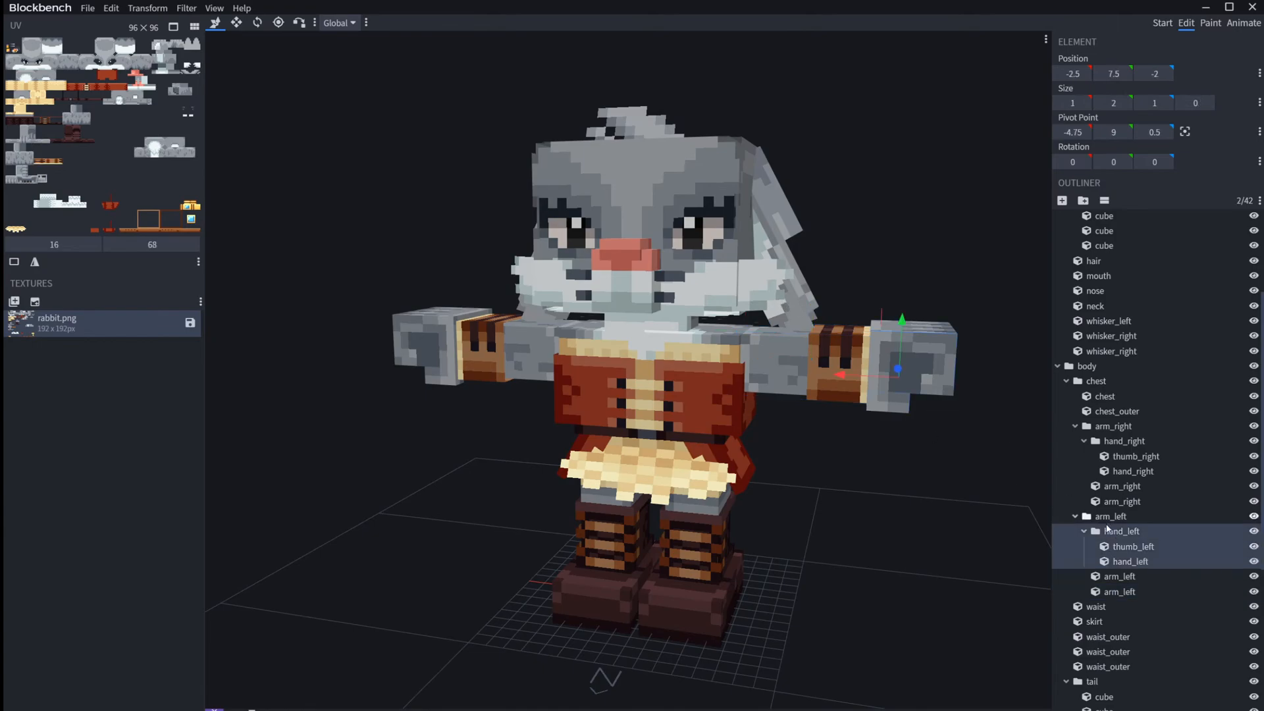
pyautogui.click(1121, 520)
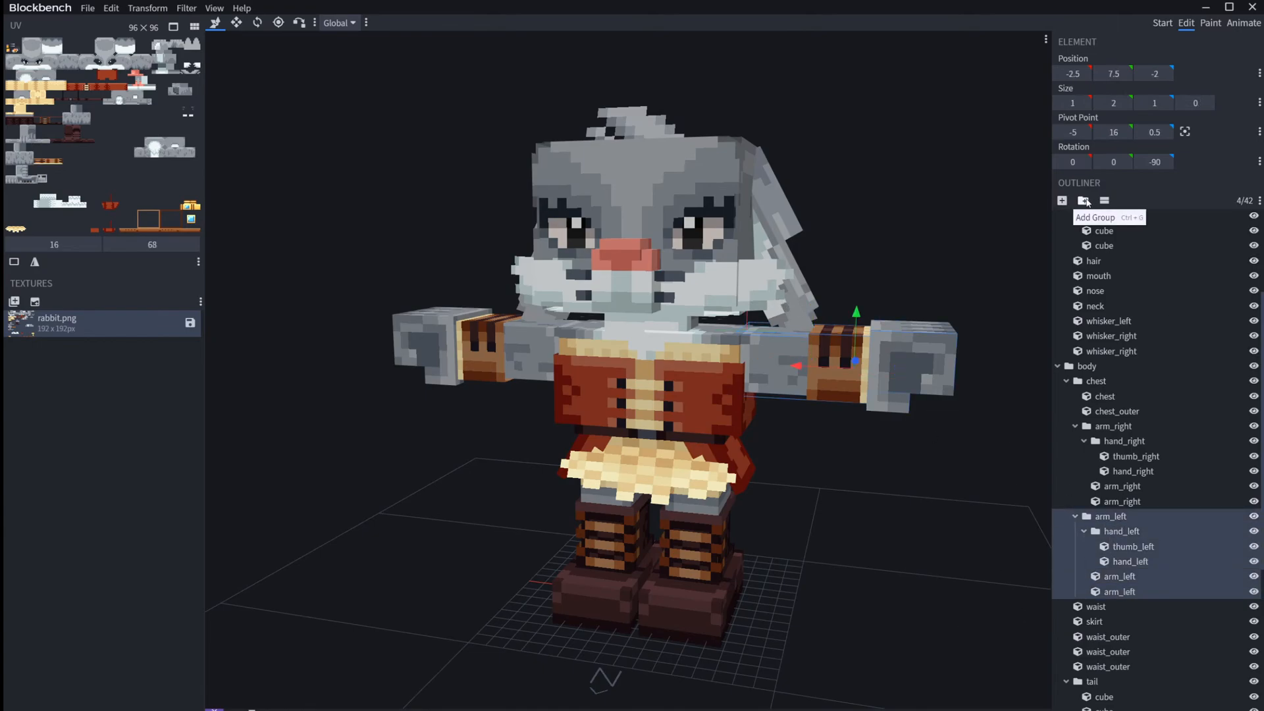
pyautogui.click(1083, 200)
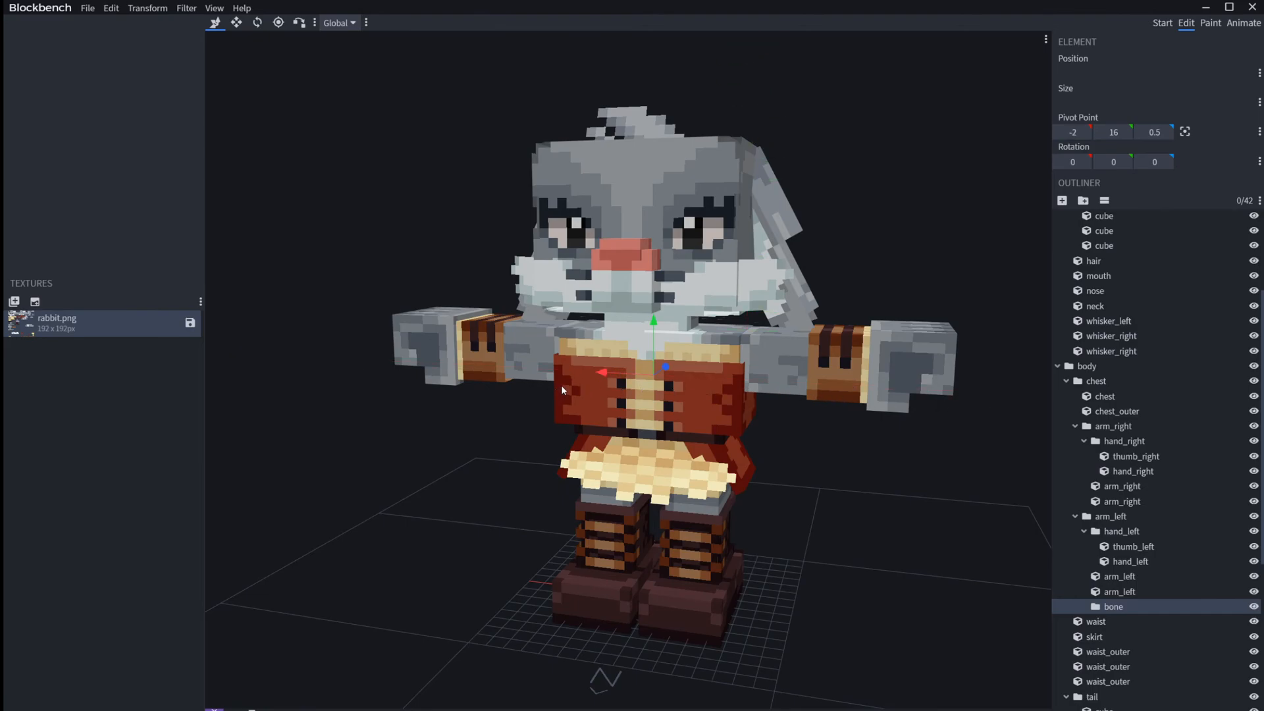
# Step: Try shifting the pivot point of the new bone group sideways and undo the shift
pyautogui.hotkey('ctrl', 'z')
pyautogui.click(1129, 607)
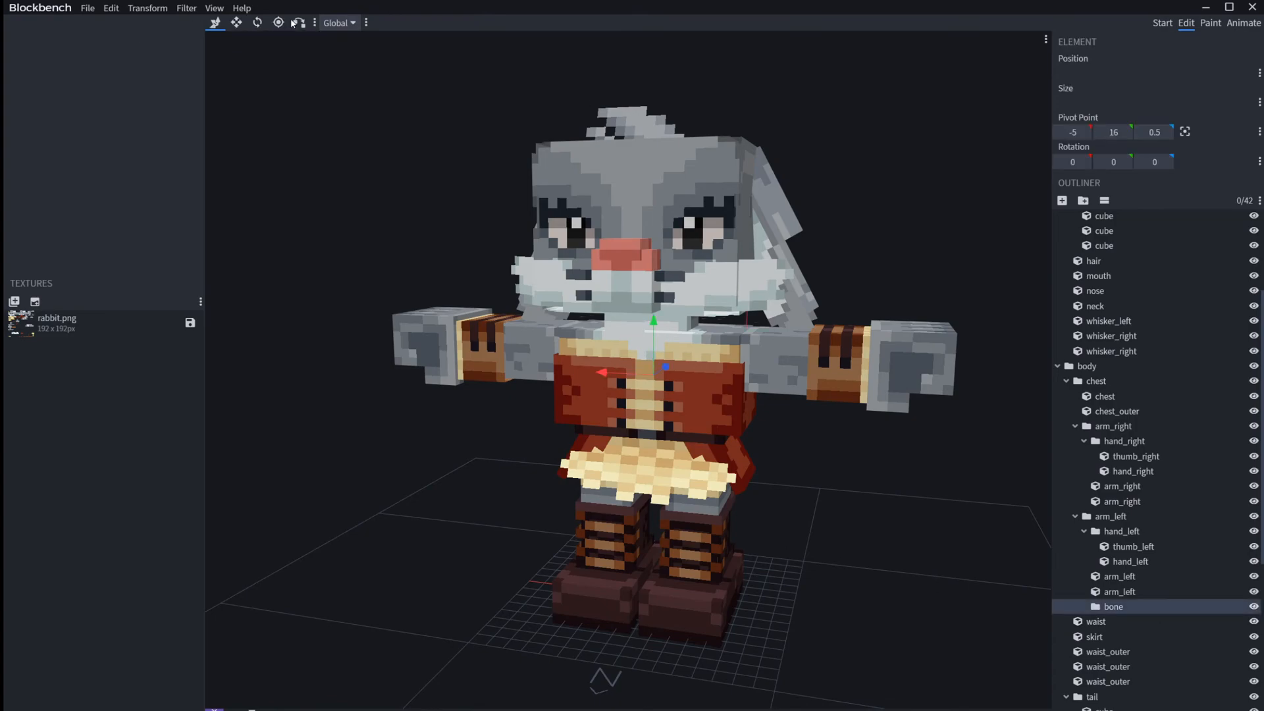
pyautogui.moveTo(624, 377); pyautogui.dragTo(647, 378)
pyautogui.hotkey('ctrl', 'z')
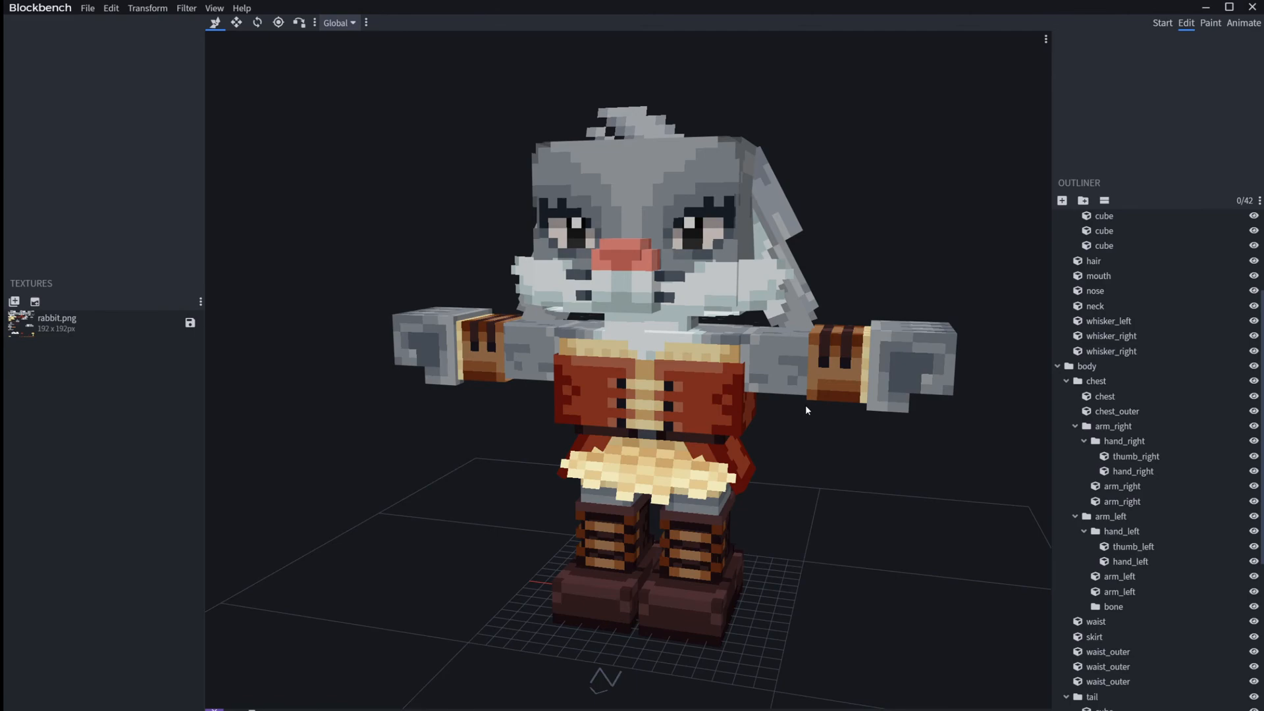
# Step: Set the Z rotation of the whole arm_left group to 0
pyautogui.click(774, 386)
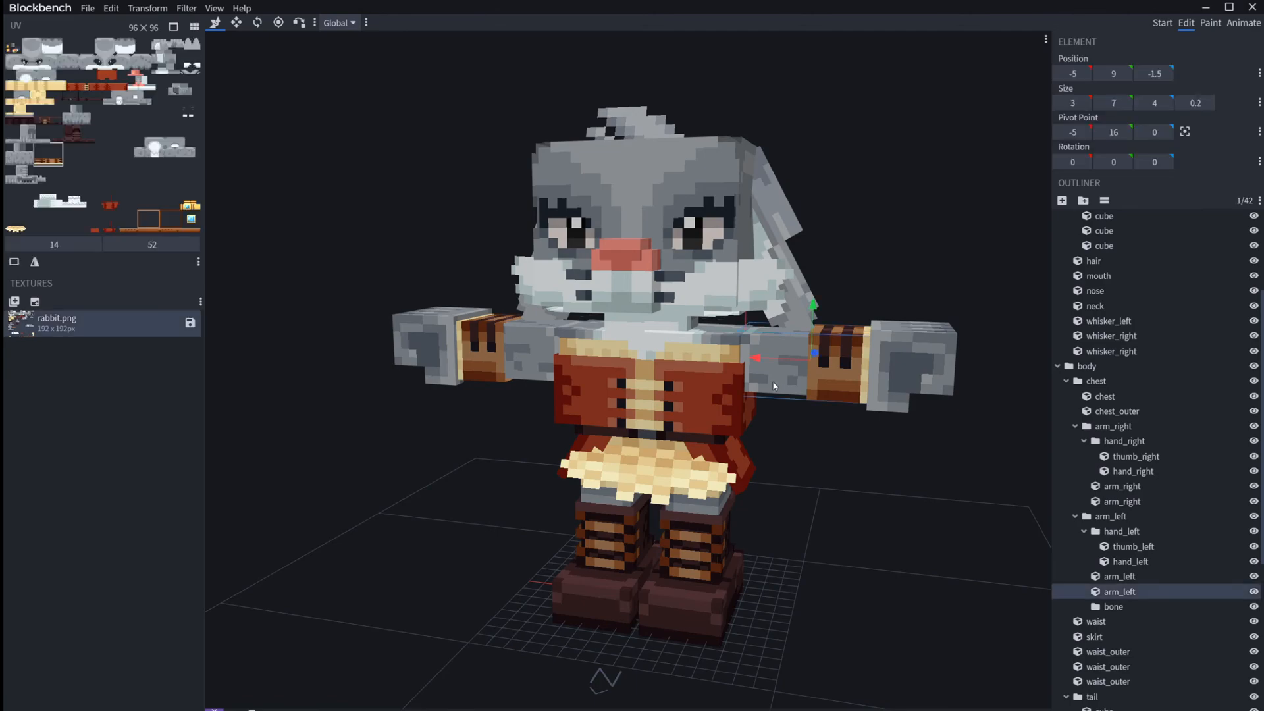
pyautogui.click(1124, 605)
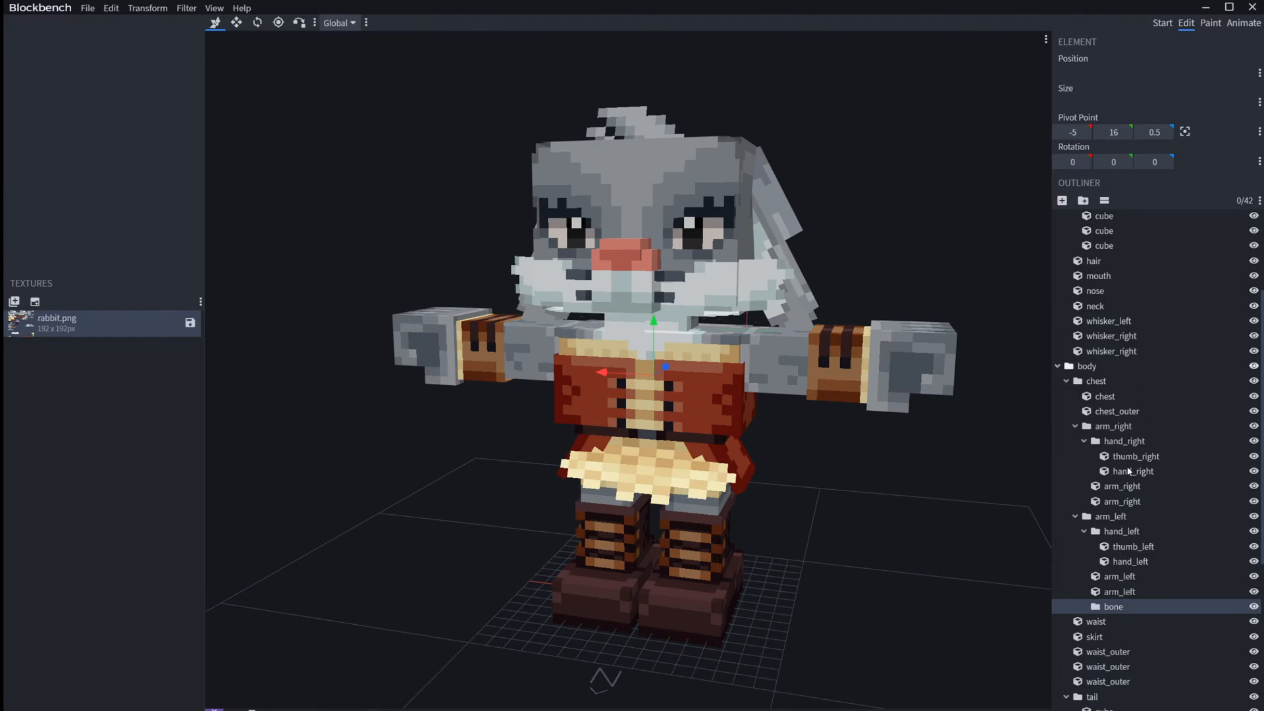
pyautogui.click(1129, 516)
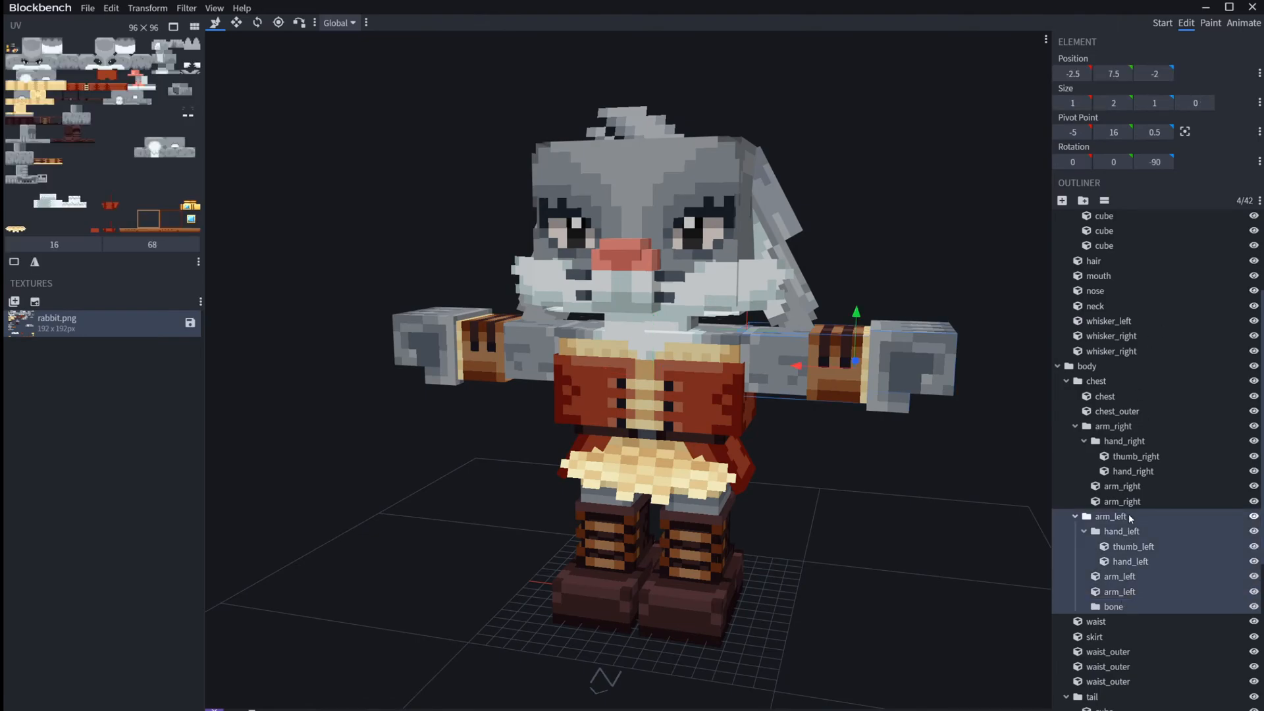
pyautogui.click(1153, 162)
pyautogui.write('0')
pyautogui.press('Return')
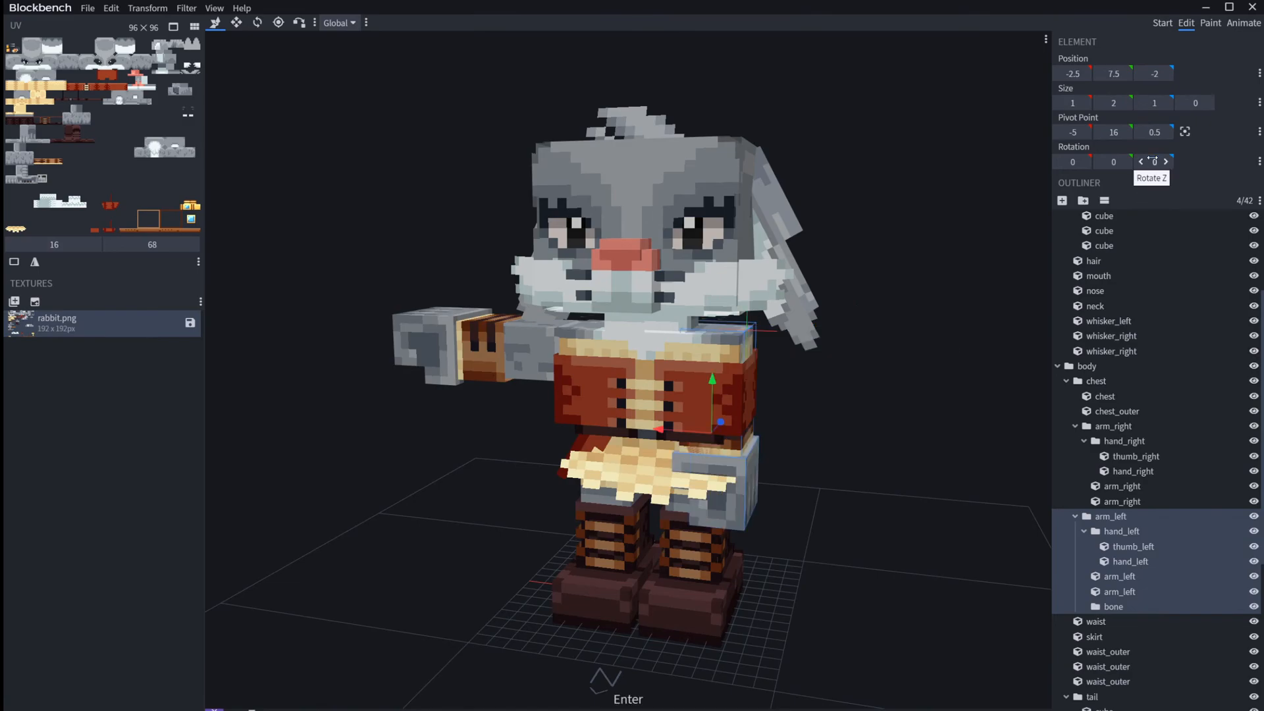
# Step: Set the Z rotation of the whole arm_right group to 0
pyautogui.click(1165, 501)
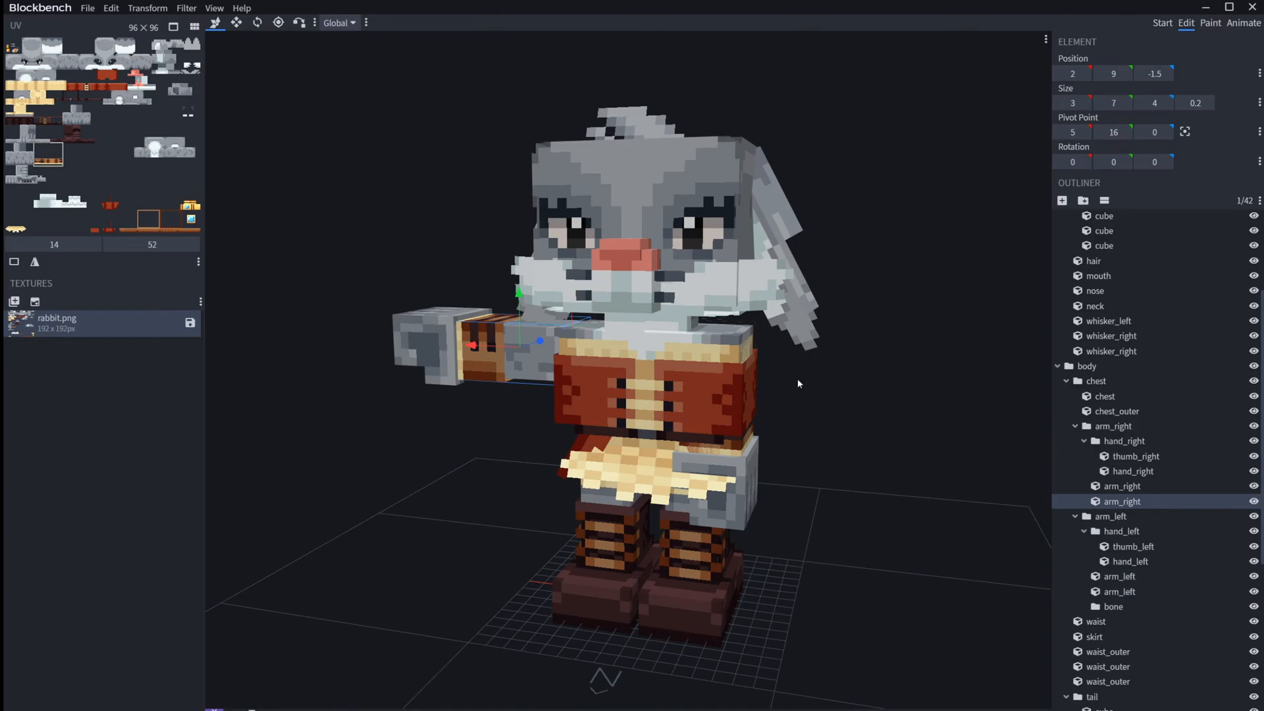
pyautogui.click(1111, 426)
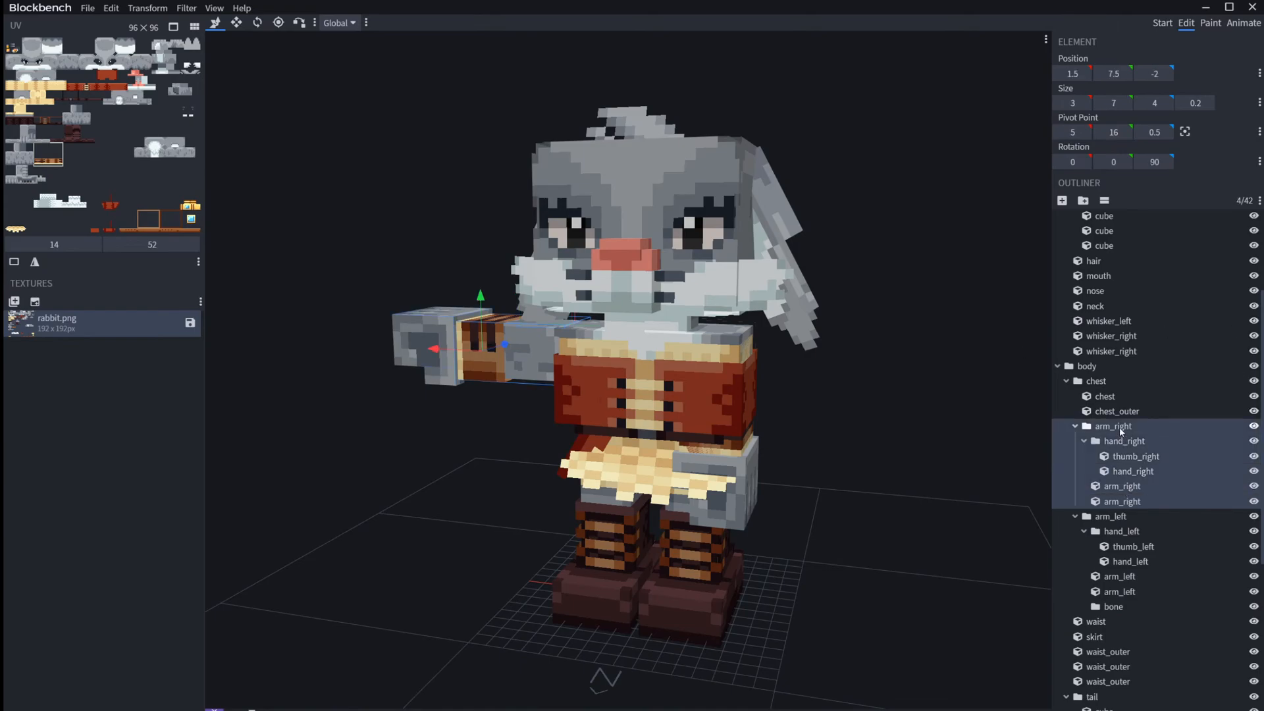
pyautogui.click(1152, 162)
pyautogui.write('0')
pyautogui.press('Return')
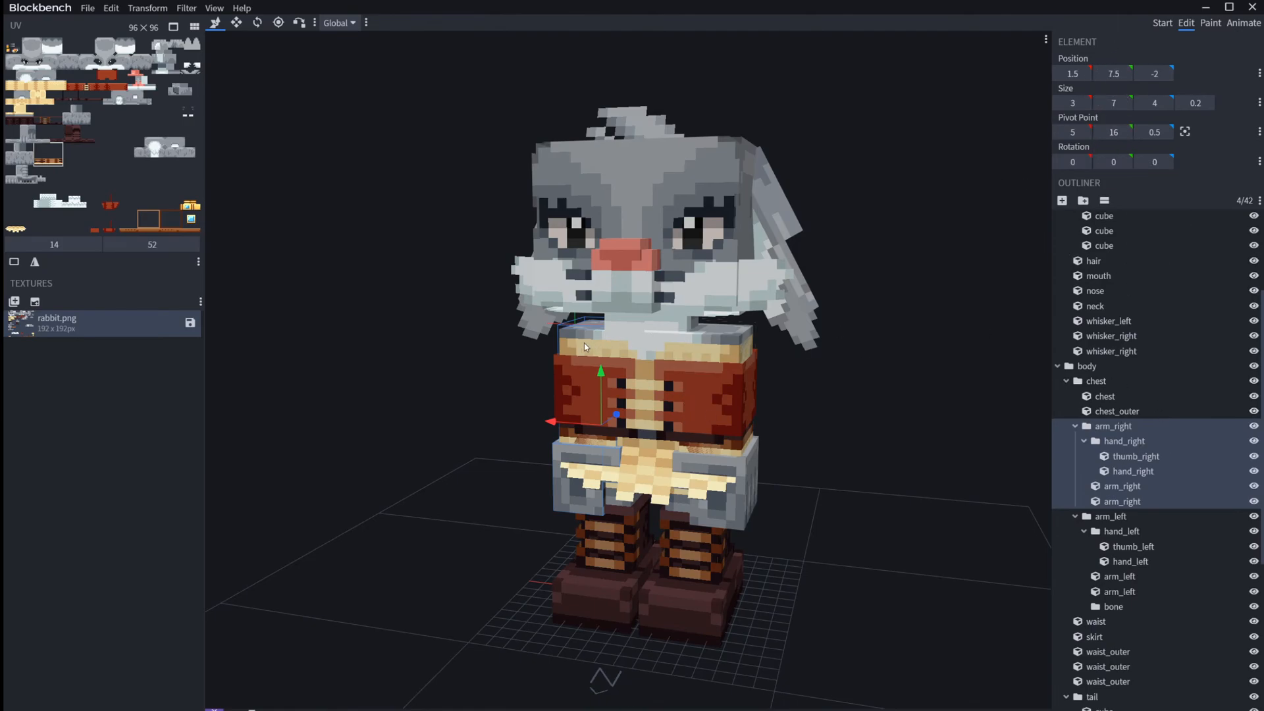
# Step: Show the model as a wireframe and examine how the lowered arms overlap the body
pyautogui.moveTo(470, 334); pyautogui.dragTo(494, 361)
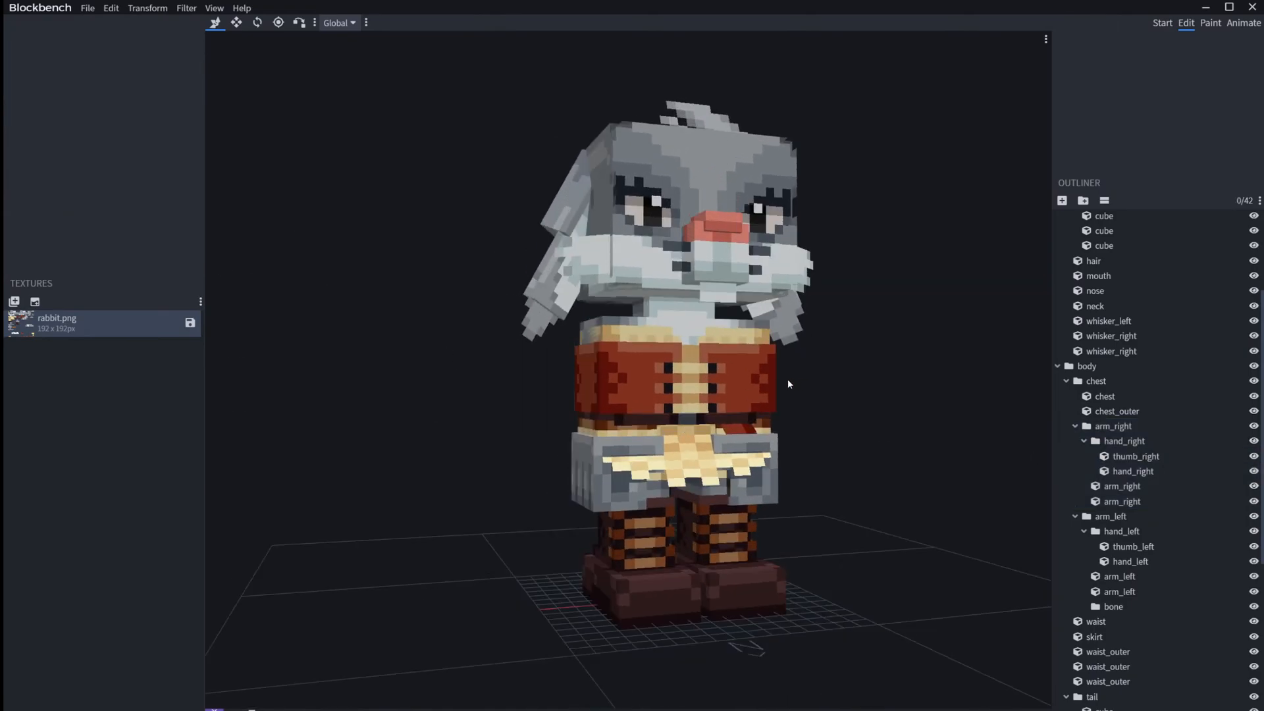
pyautogui.press('Tab')
pyautogui.moveTo(479, 452); pyautogui.dragTo(496, 357)
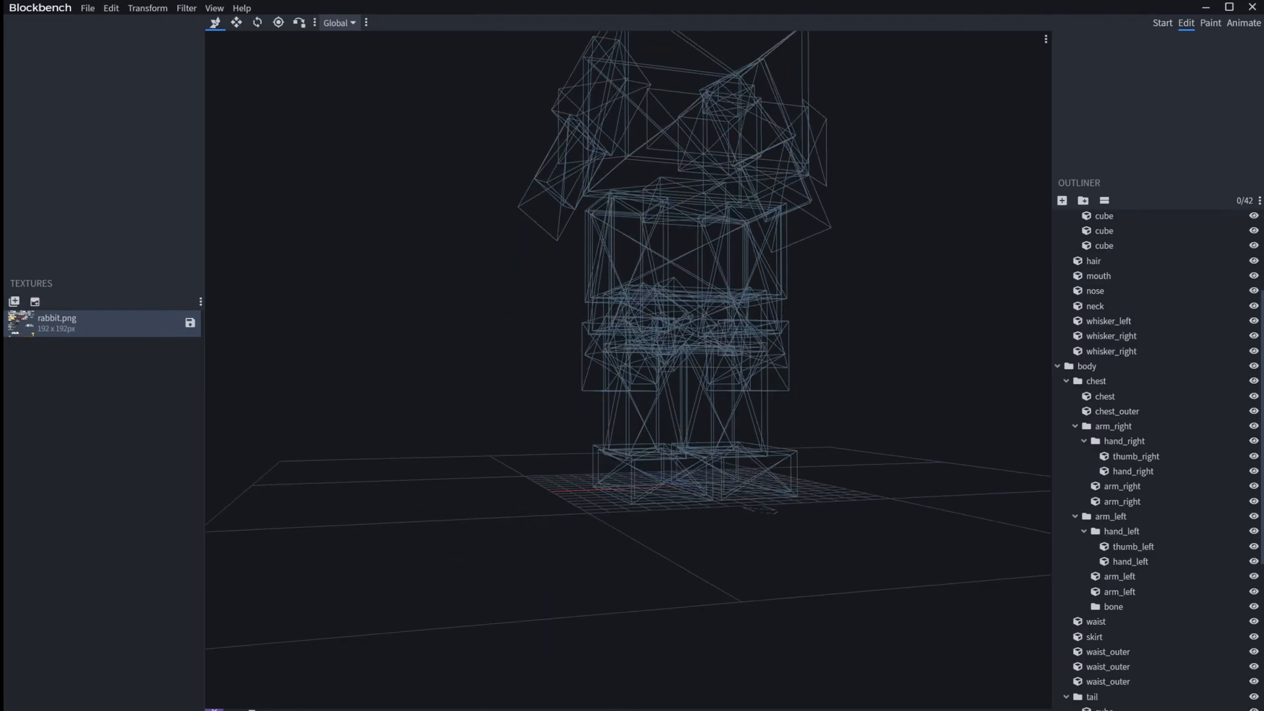
pyautogui.scroll(-1, 1118, 545)
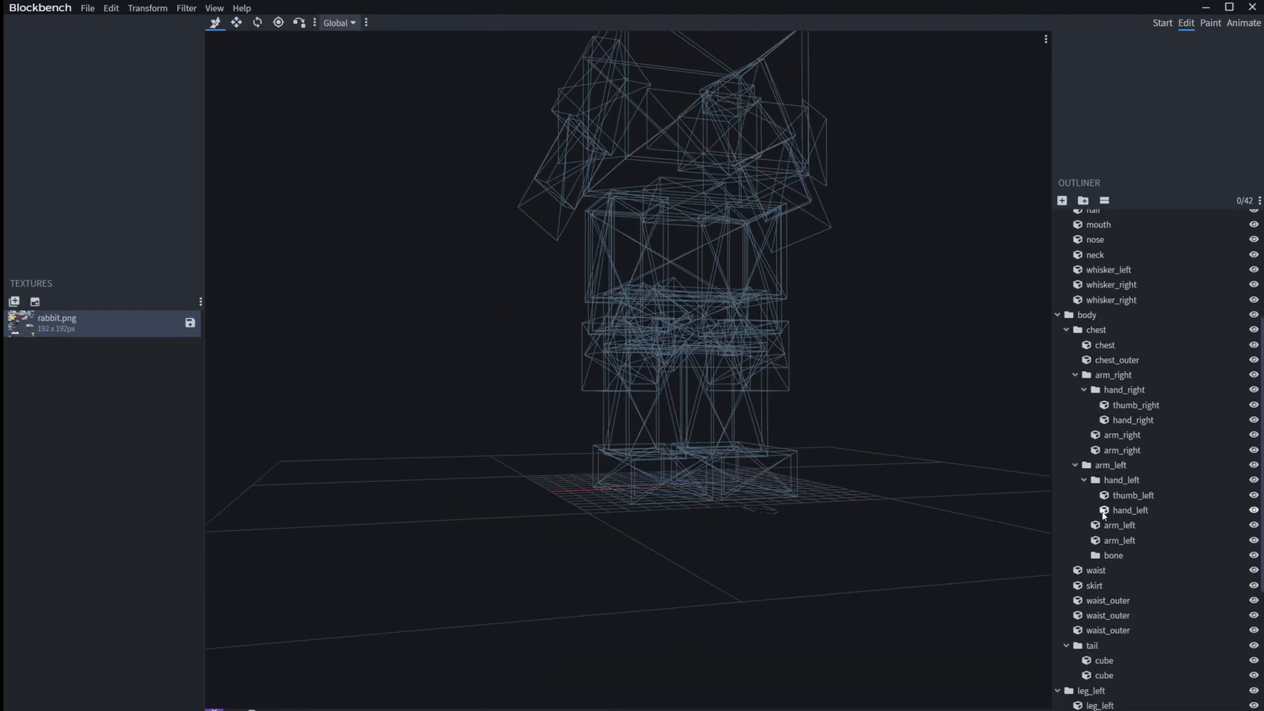
pyautogui.click(1119, 469)
pyautogui.click(878, 415)
pyautogui.moveTo(878, 414); pyautogui.dragTo(907, 245)
pyautogui.scroll(4, 824, 416)
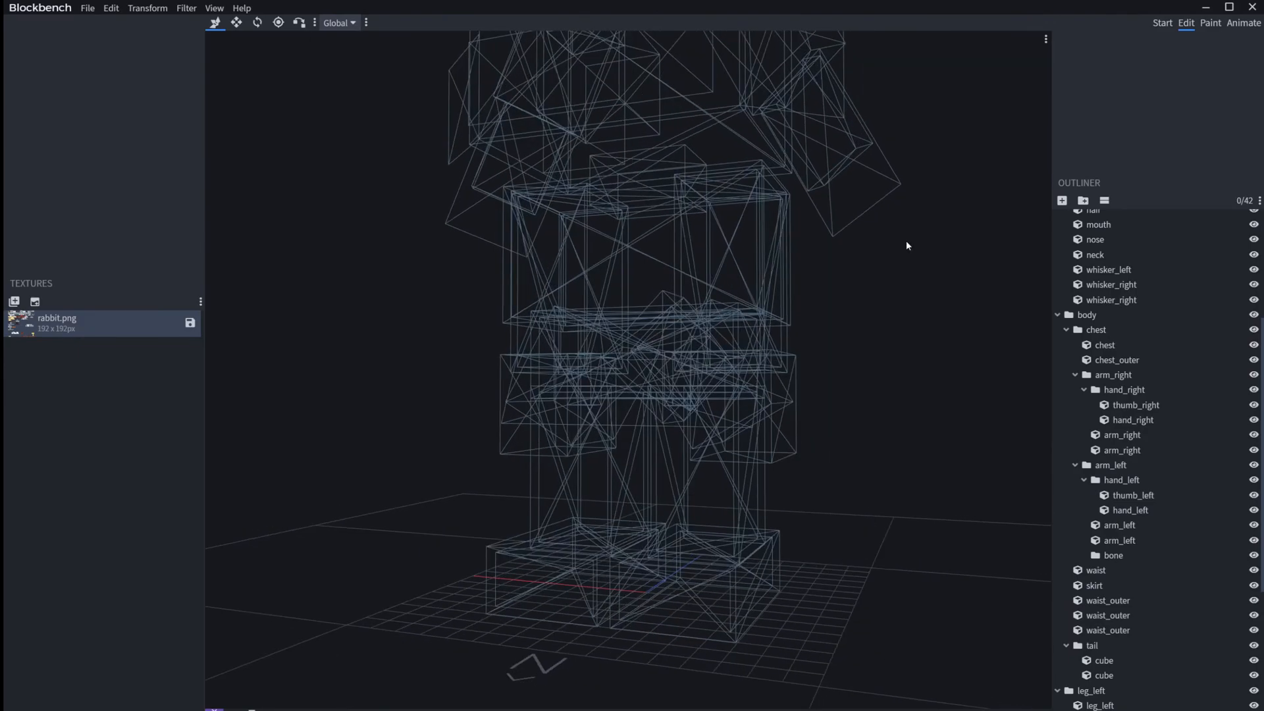
# Step: Try swinging the whole arm_left group about its Z axis and reset its Z rotation to 0
pyautogui.click(1121, 469)
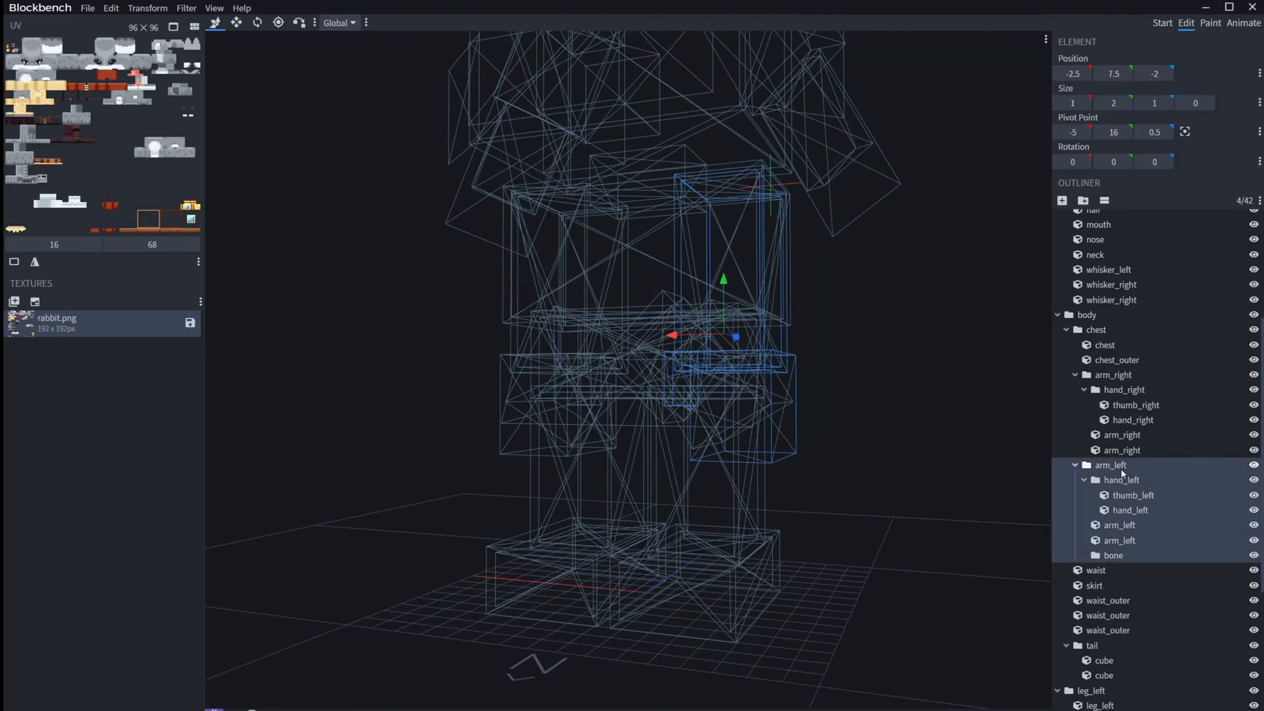
pyautogui.moveTo(1154, 161); pyautogui.dragTo(1130, 161)
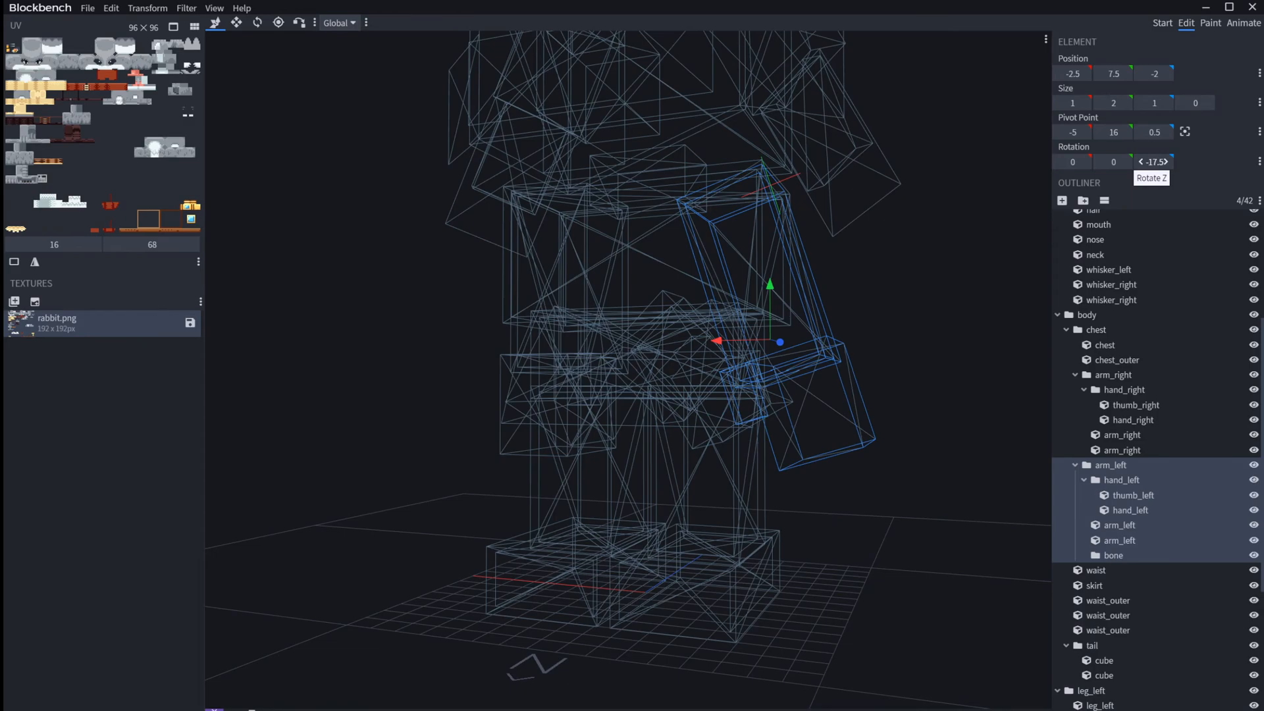
pyautogui.moveTo(1129, 162); pyautogui.dragTo(1166, 161)
pyautogui.click(1154, 161)
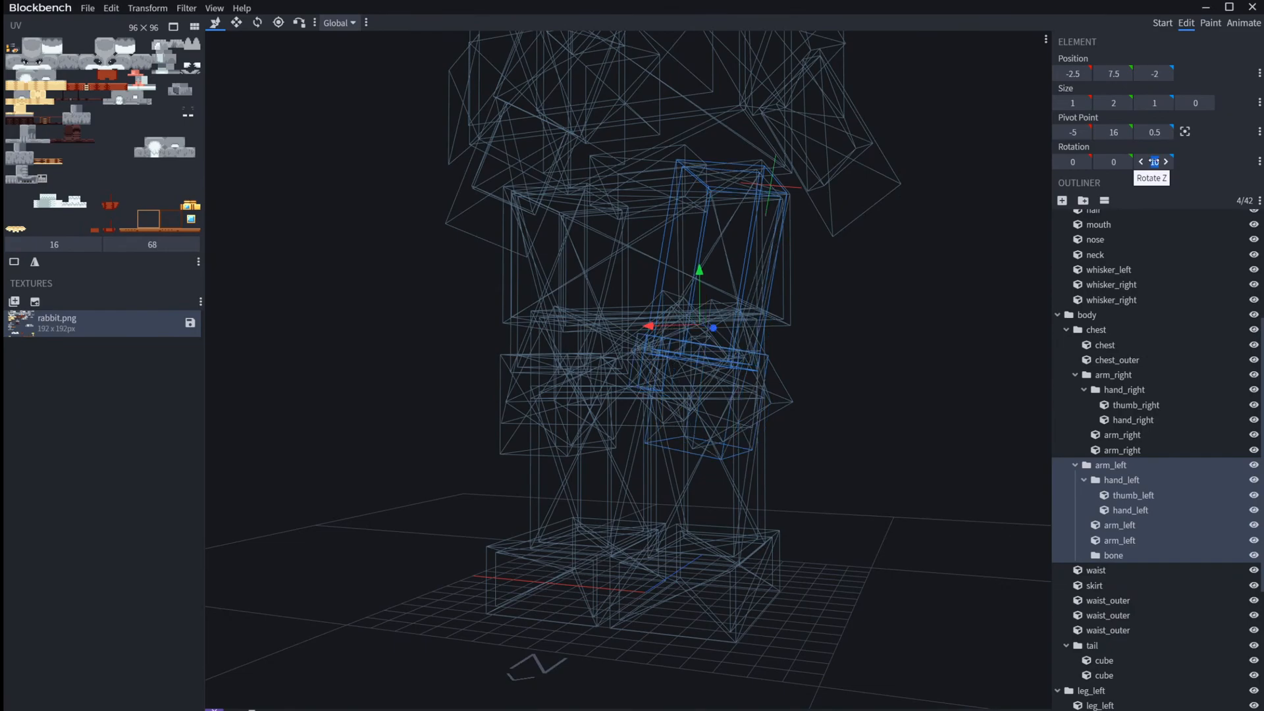
pyautogui.write('0')
pyautogui.press('Return')
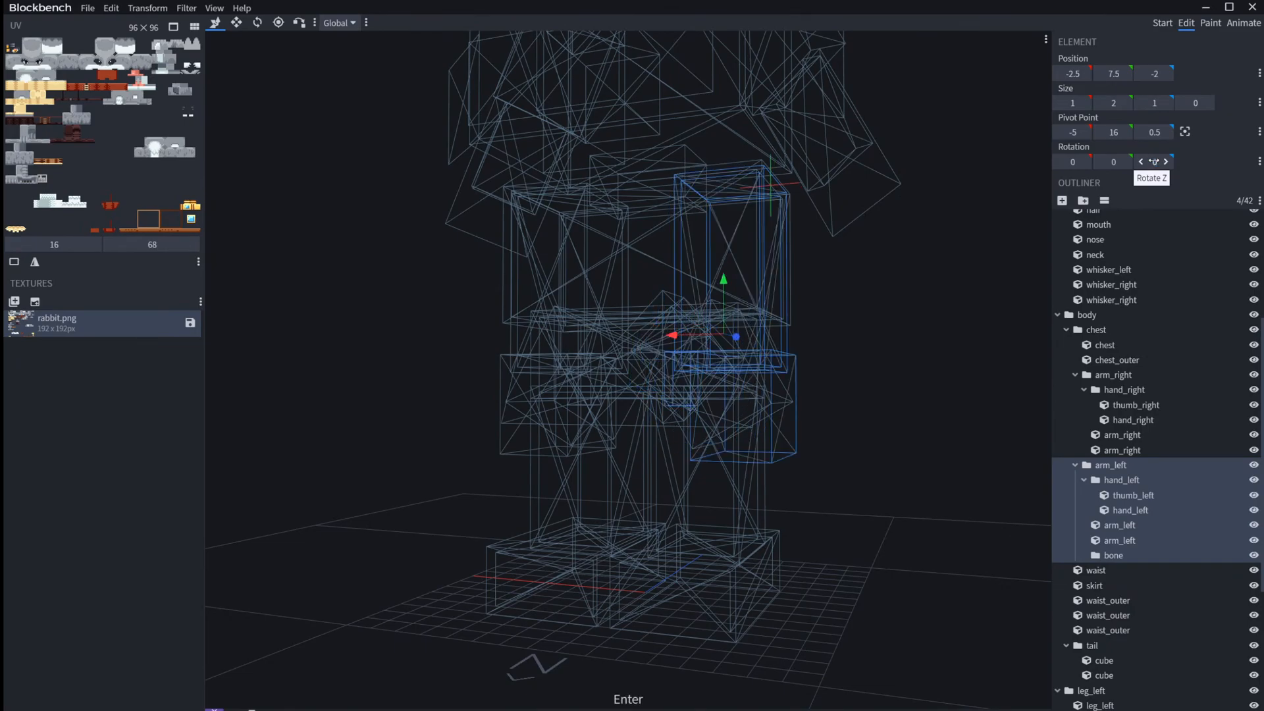
# Step: Rename the new bone group inside arm_left as IK and add a cube with a centered pivot to it
pyautogui.click(1131, 555)
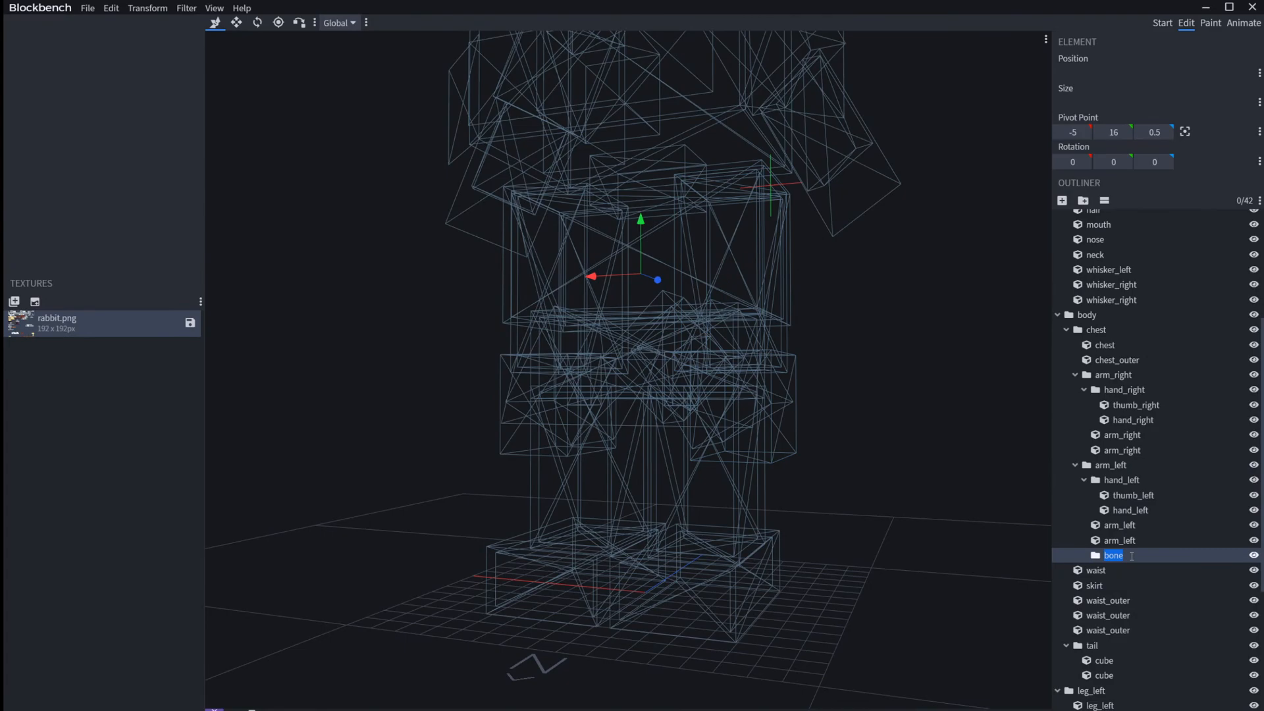
pyautogui.write('IK')
pyautogui.press('Return')
pyautogui.click(1062, 201)
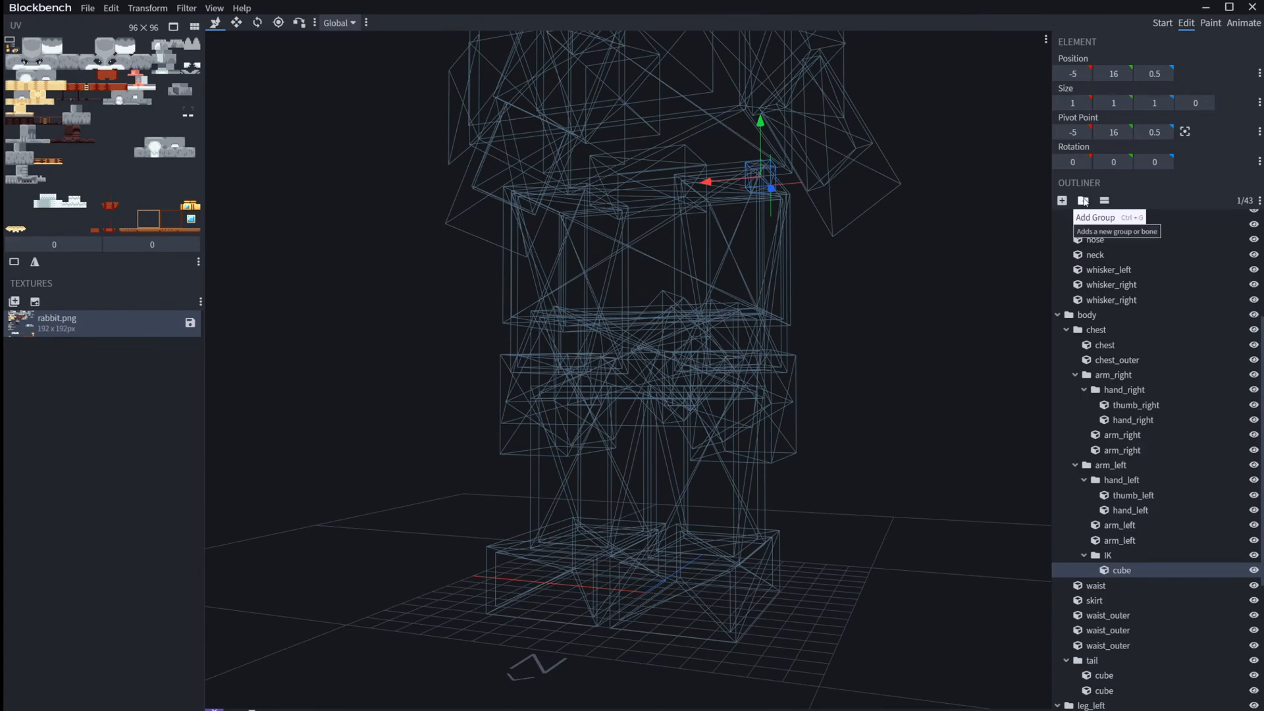
pyautogui.click(1186, 131)
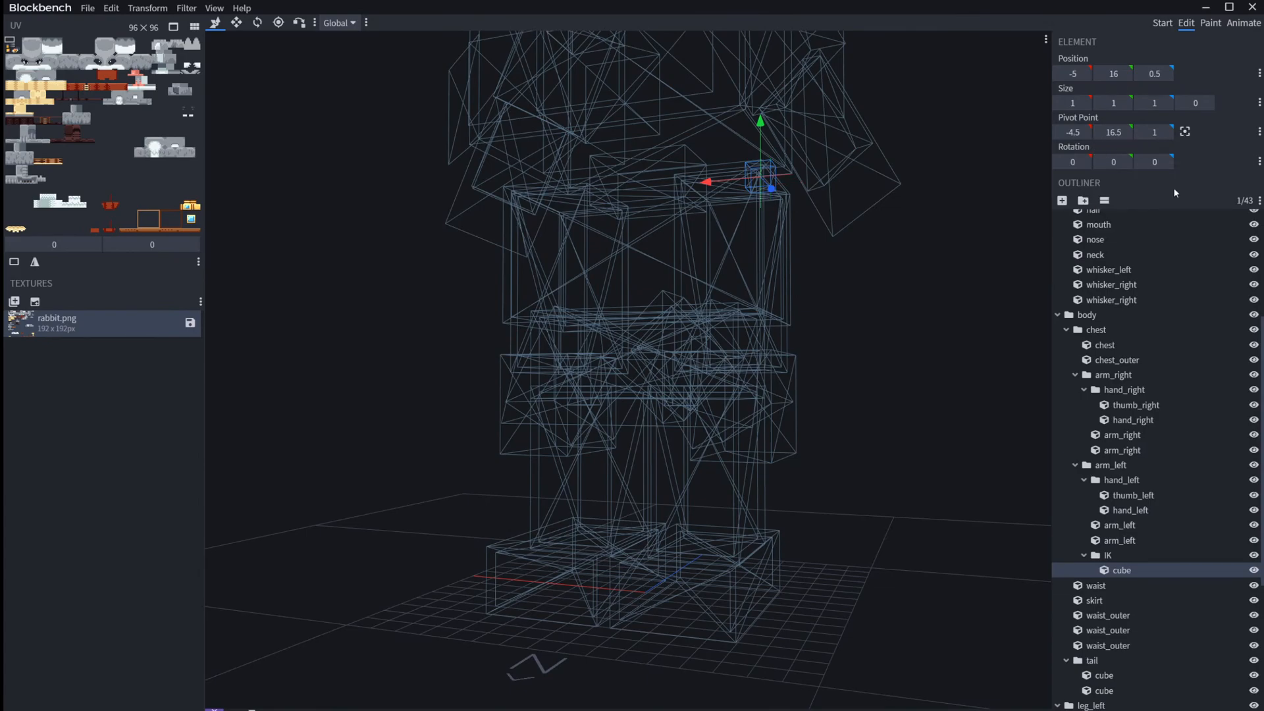
# Step: Move the IK group below the left hand to Y position 3 and shift it sideways to X position -4.75
pyautogui.moveTo(882, 368); pyautogui.dragTo(799, 391)
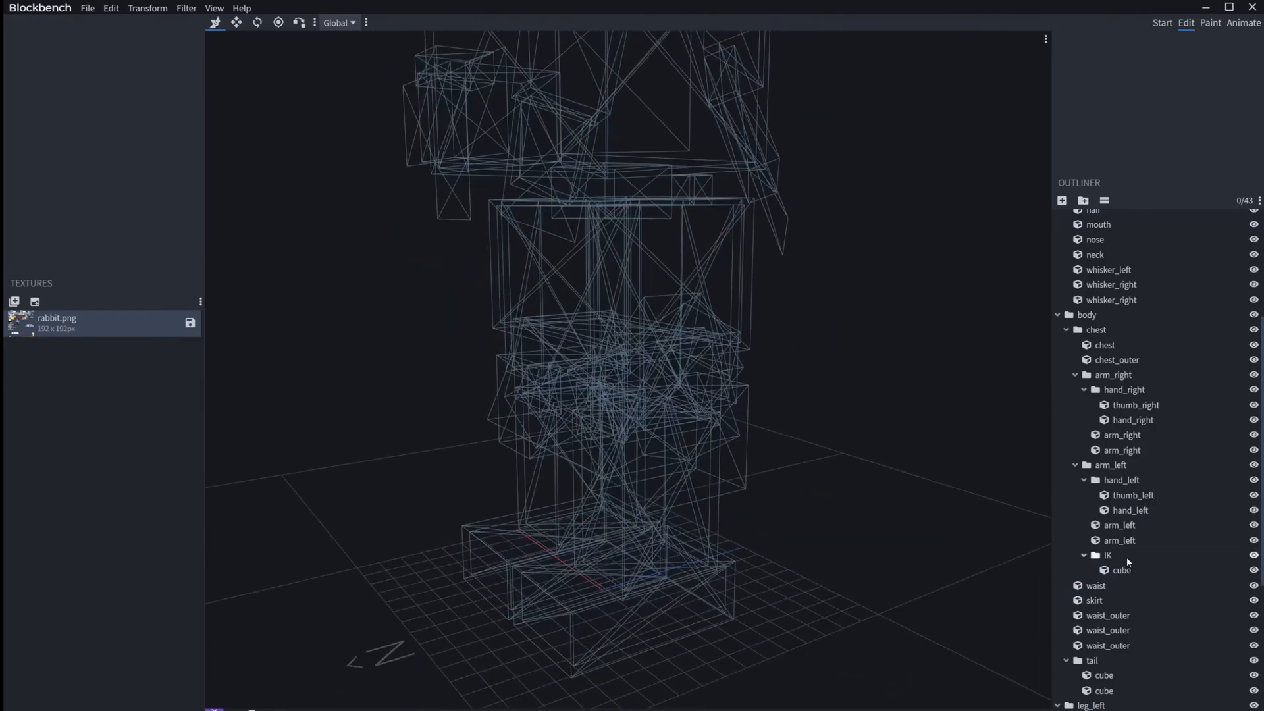
pyautogui.click(1127, 557)
pyautogui.moveTo(685, 139); pyautogui.dragTo(717, 496)
pyautogui.moveTo(815, 468); pyautogui.dragTo(960, 422)
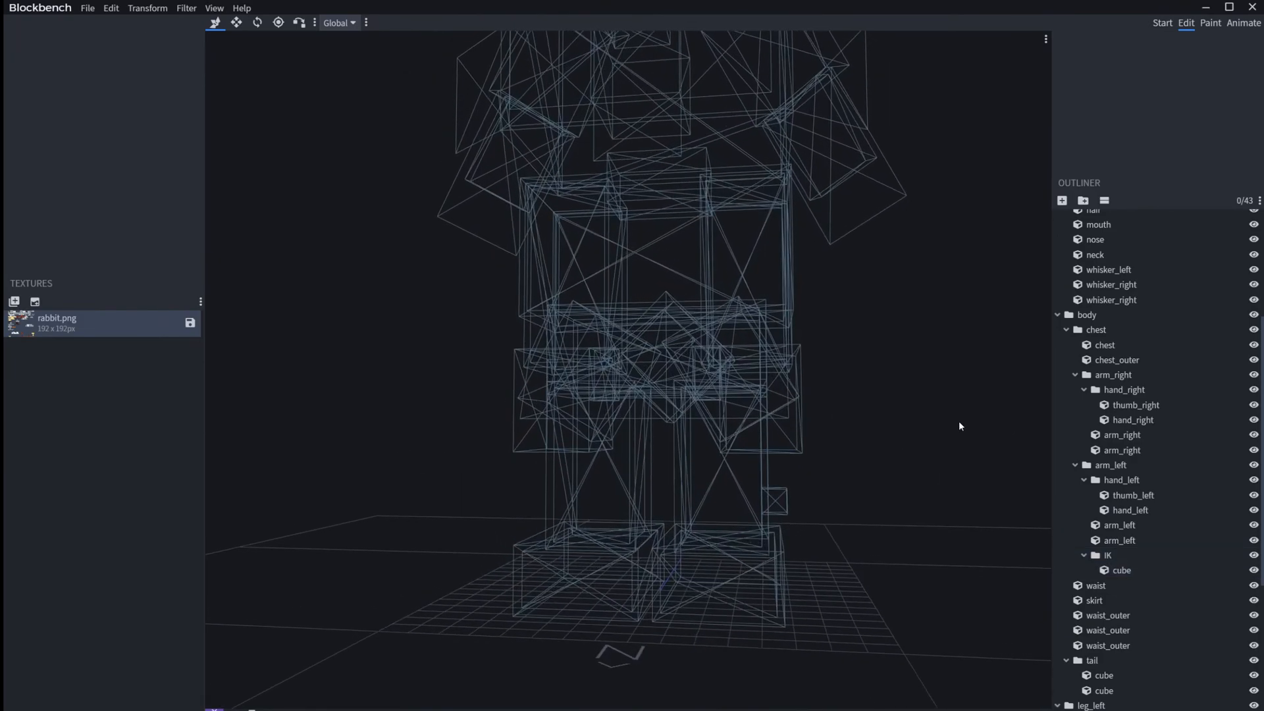
pyautogui.click(1132, 555)
pyautogui.moveTo(732, 500); pyautogui.dragTo(726, 499)
pyautogui.click(1186, 132)
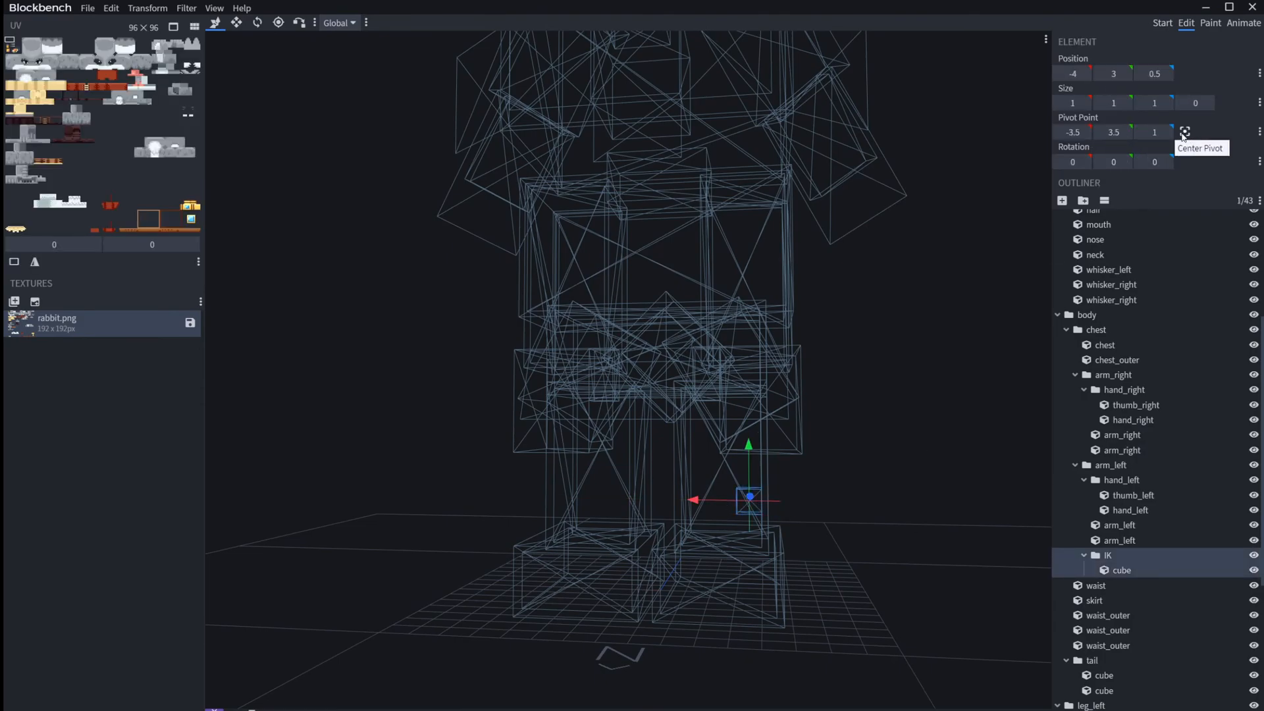
pyautogui.moveTo(716, 502); pyautogui.dragTo(734, 504)
# Step: Shift the IK group along Z to position 0 so its pivot lines up with the arm_left pivot at Z 0.5
pyautogui.moveTo(923, 475); pyautogui.dragTo(961, 567)
pyautogui.click(1120, 556)
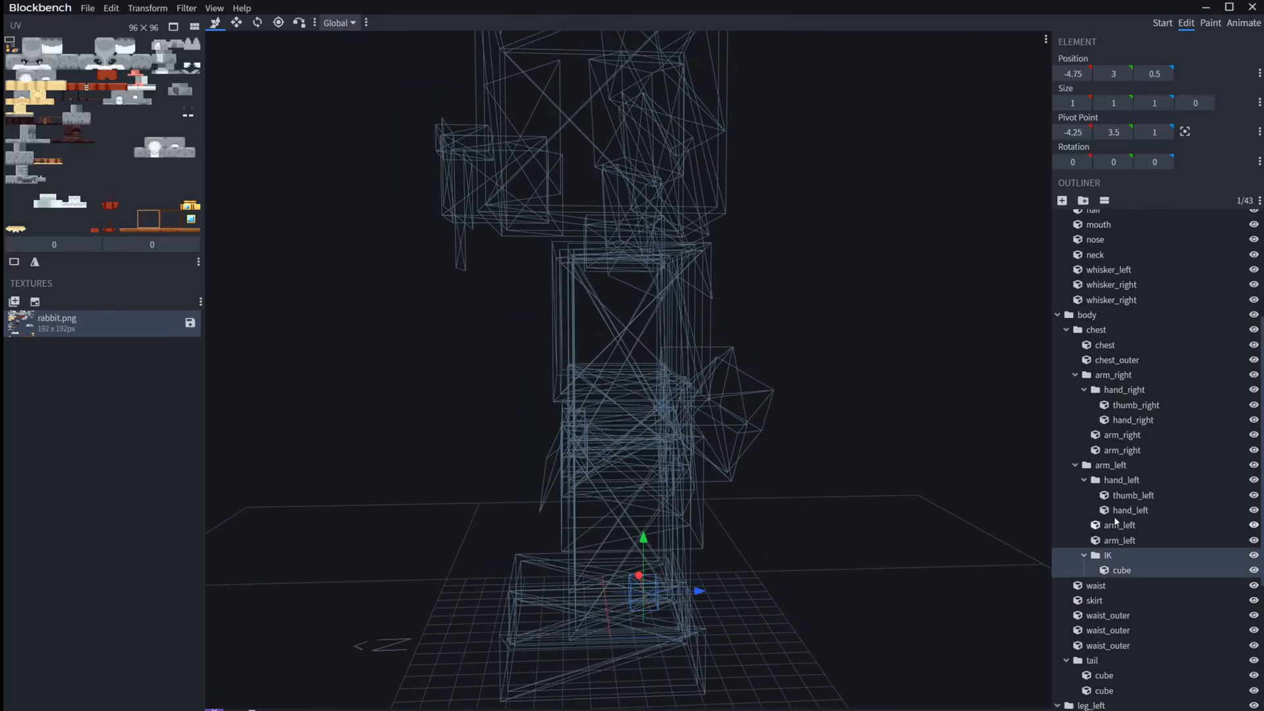
pyautogui.click(1093, 465)
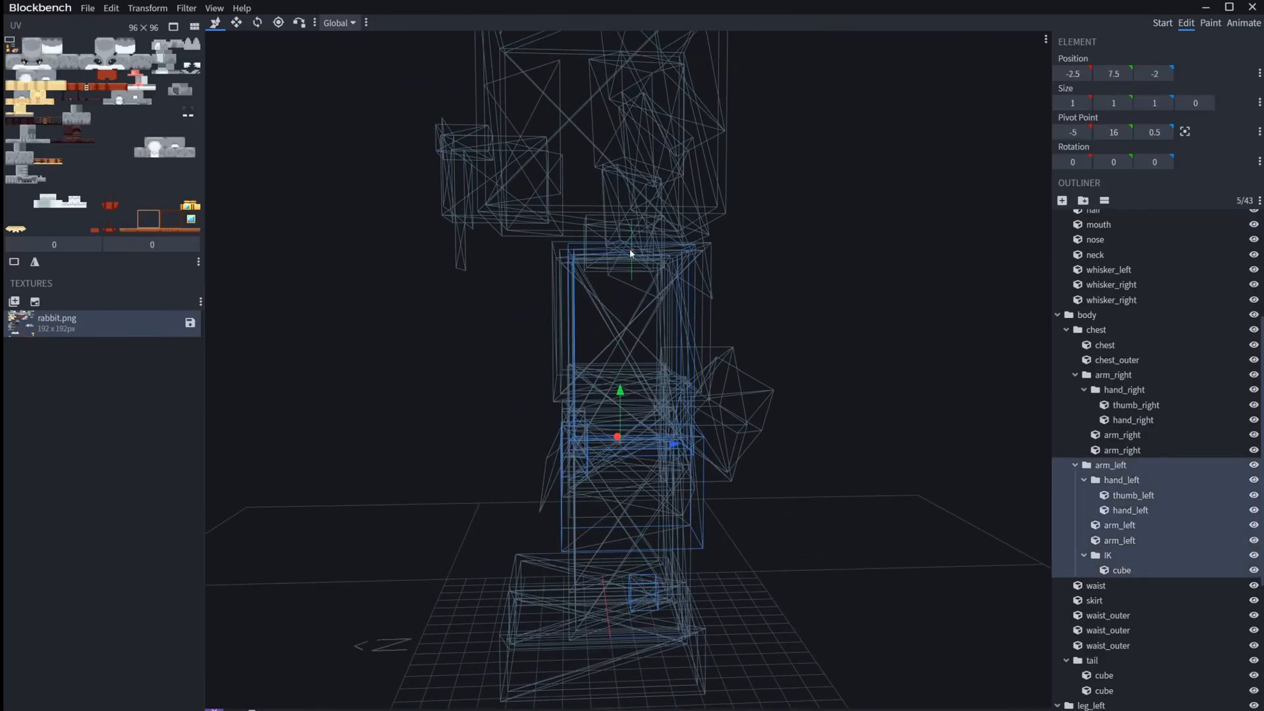
pyautogui.click(642, 593)
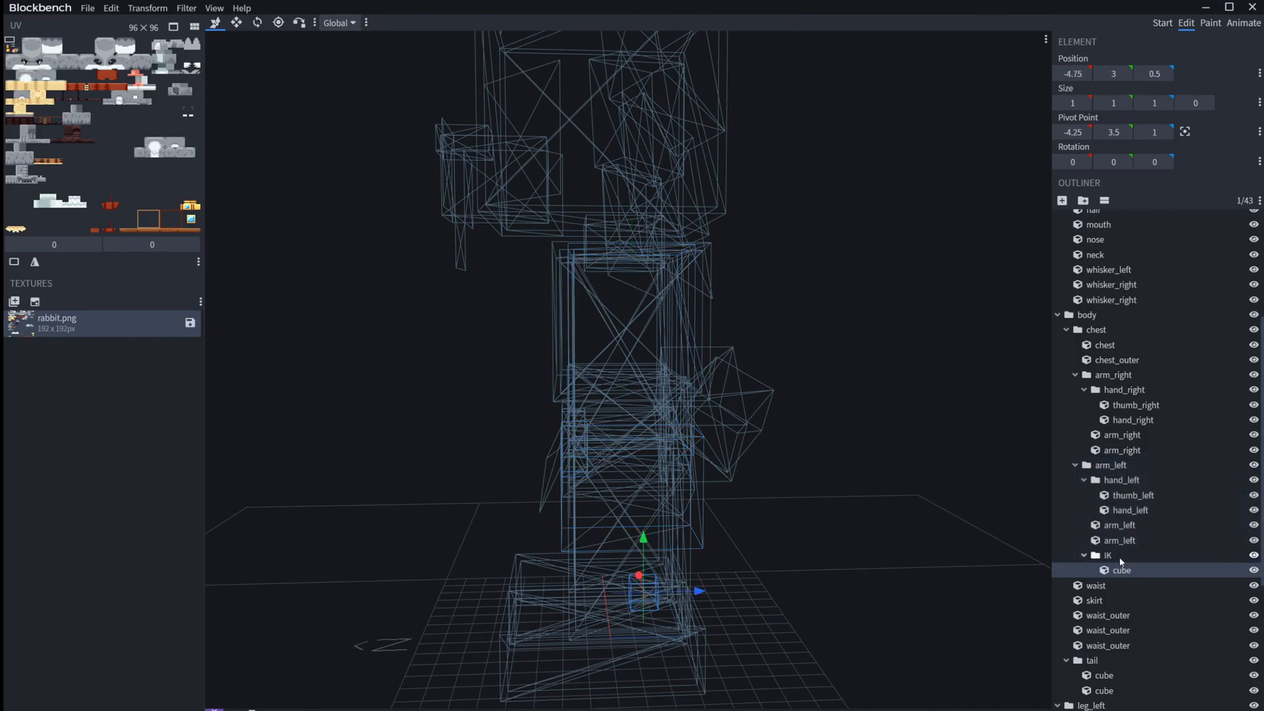
pyautogui.click(1120, 558)
pyautogui.moveTo(687, 593); pyautogui.dragTo(677, 588)
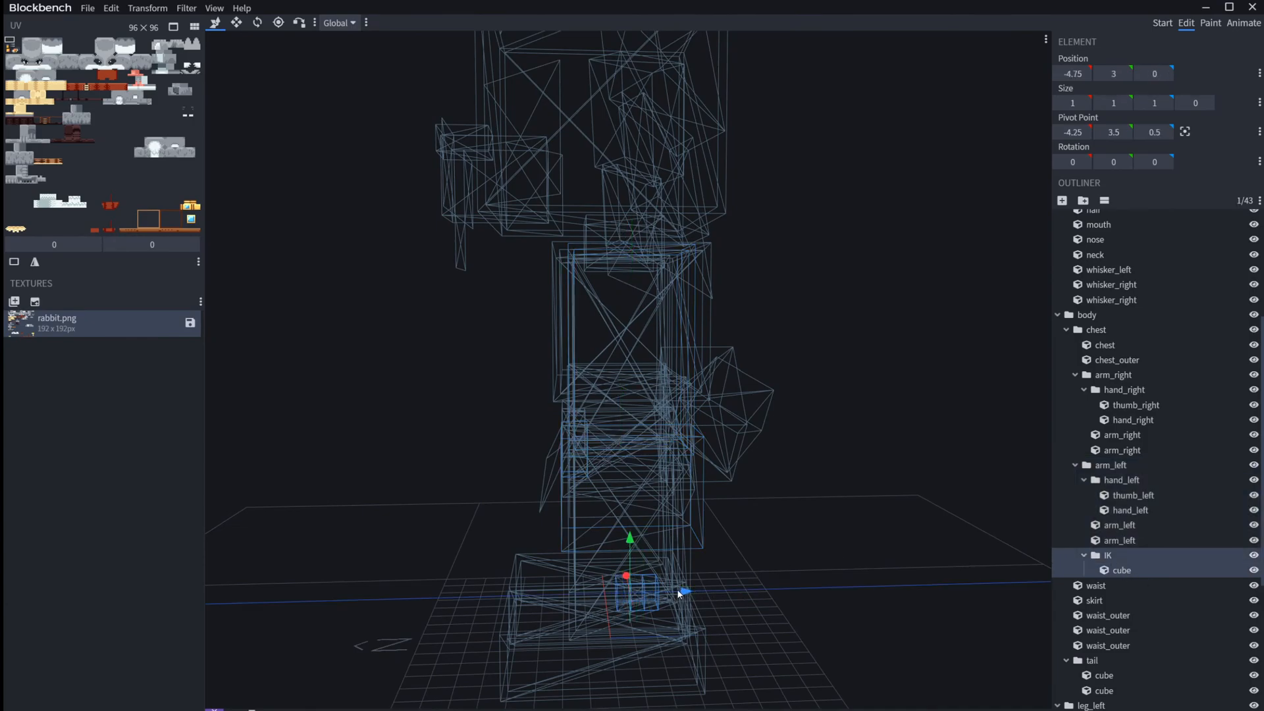
pyautogui.click(1113, 466)
# Step: Switch to animation mode and enable inverse kinematics on the IK bone with a chain length of 1
pyautogui.moveTo(857, 535); pyautogui.dragTo(1060, 481)
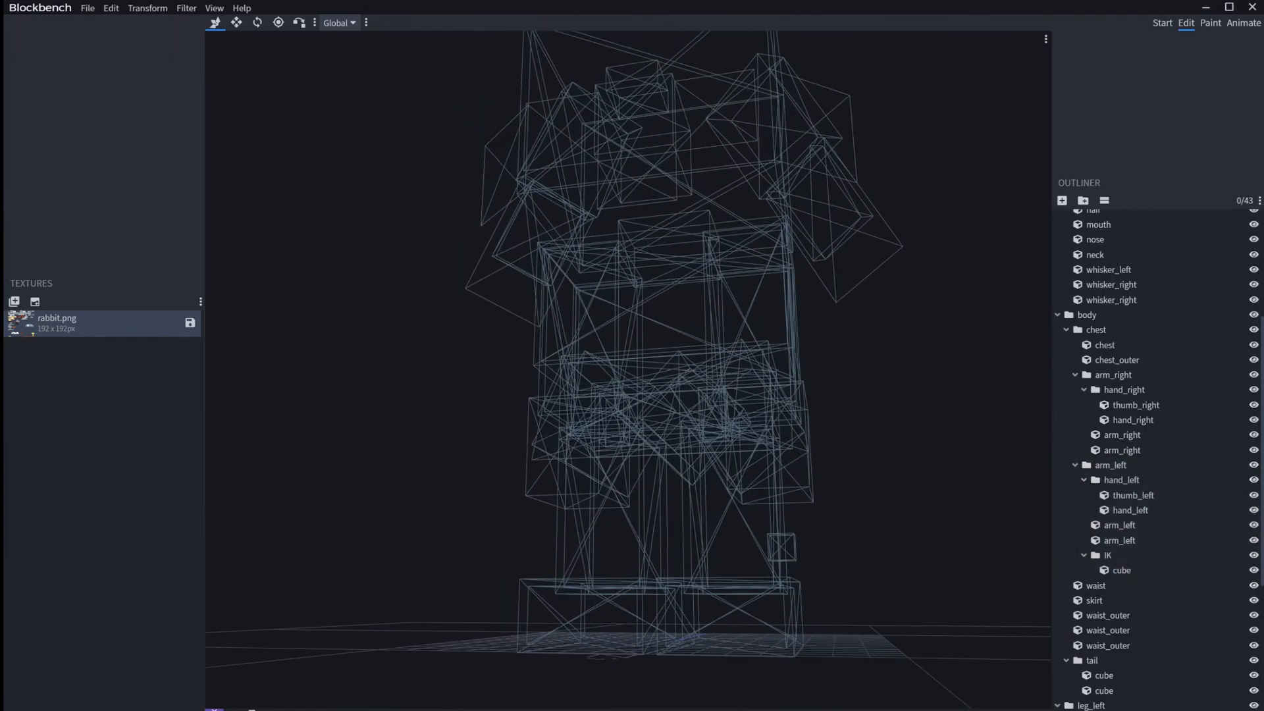
pyautogui.click(1243, 23)
pyautogui.moveTo(902, 299); pyautogui.dragTo(881, 327)
pyautogui.press('Tab')
pyautogui.click(724, 381)
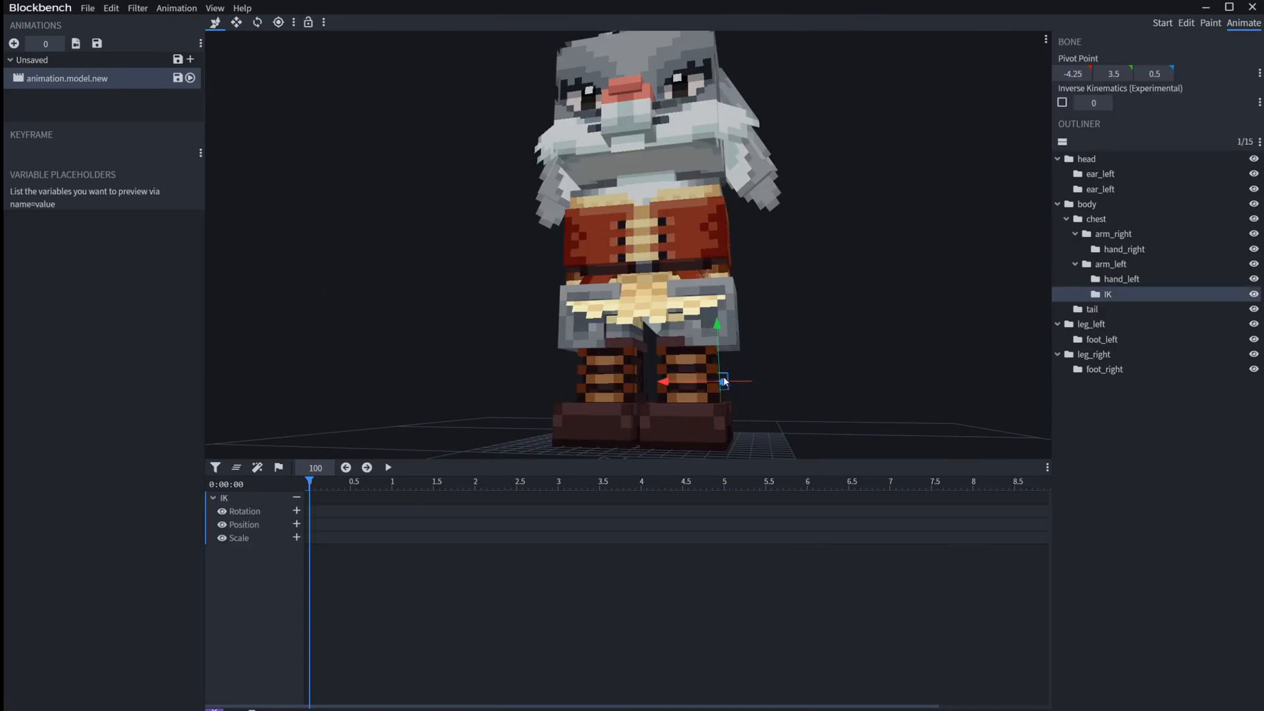
pyautogui.click(1062, 103)
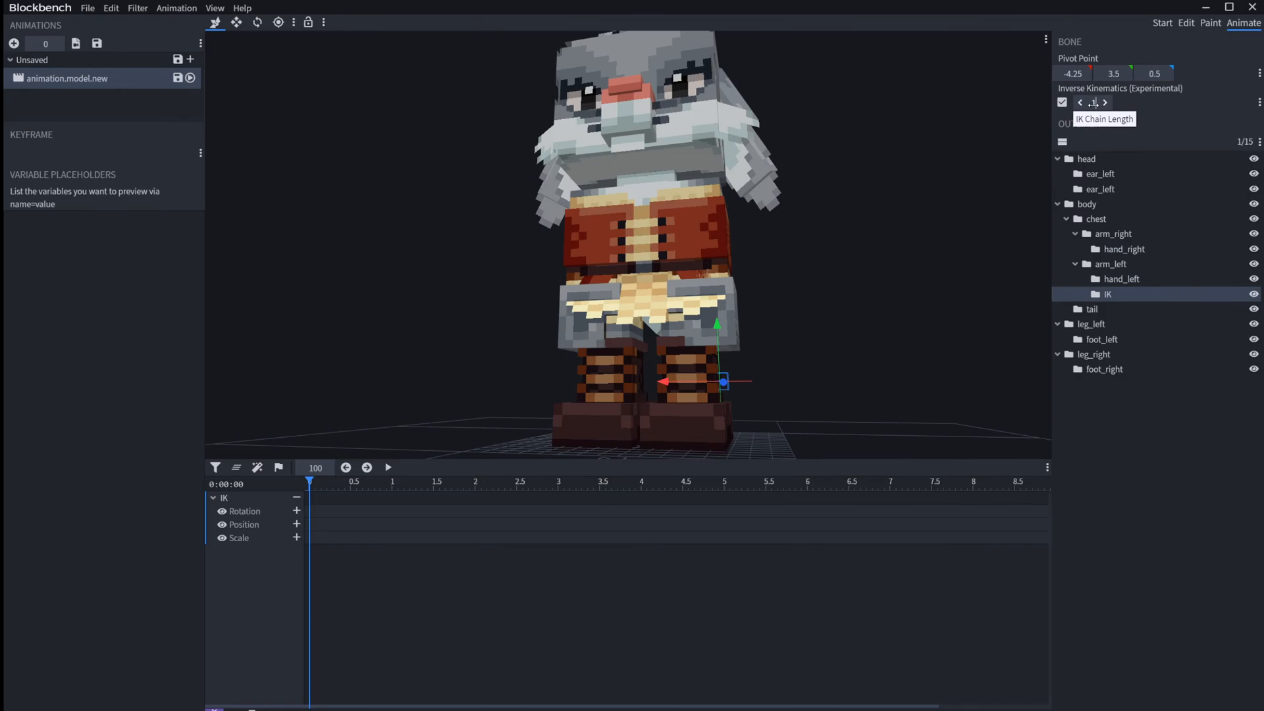
# Step: Swing the left arm away from the body and forward by moving the IK bone along X and Z
pyautogui.moveTo(670, 381); pyautogui.dragTo(887, 350)
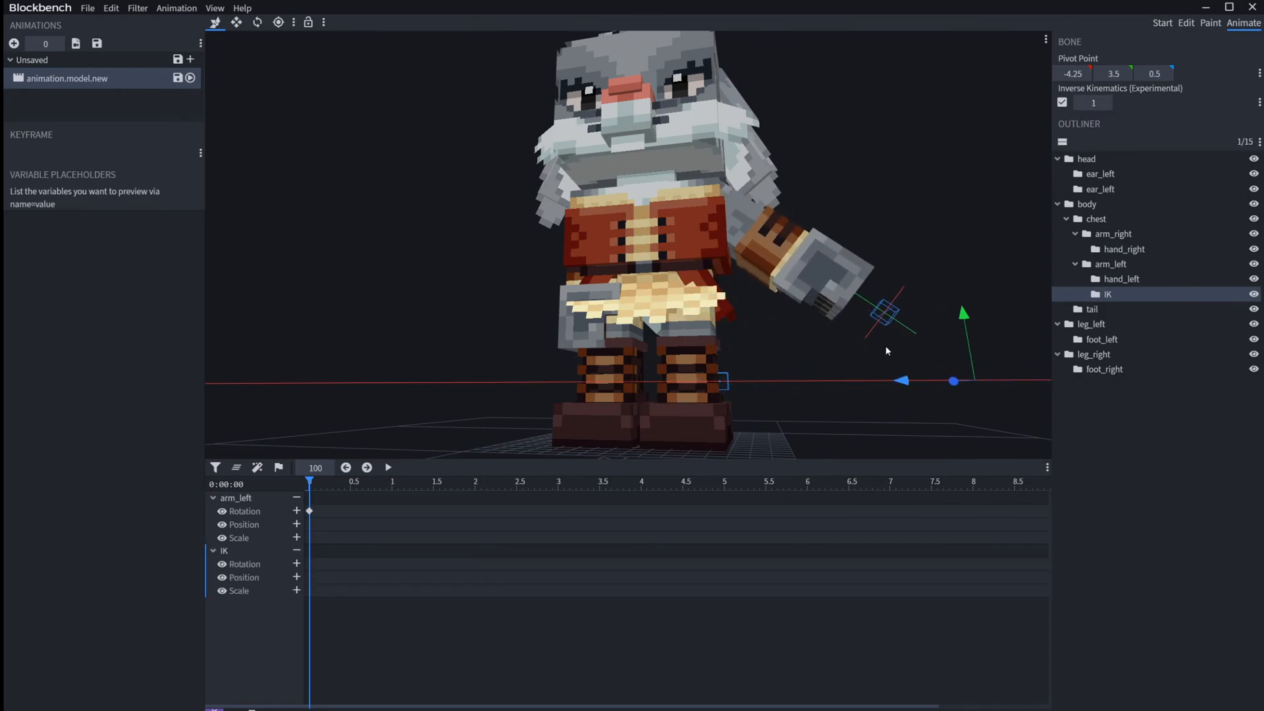
pyautogui.click(977, 235)
pyautogui.moveTo(977, 235); pyautogui.dragTo(893, 296)
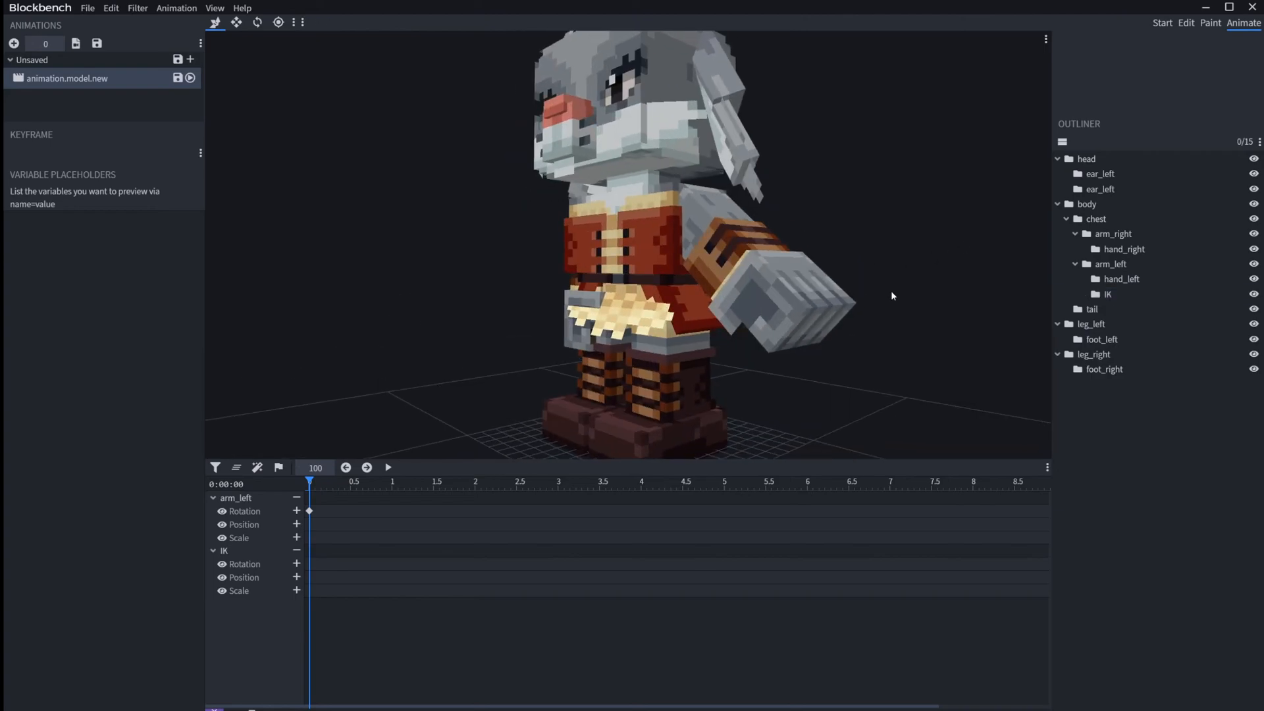
pyautogui.click(847, 367)
pyautogui.scroll(-4, 835, 364)
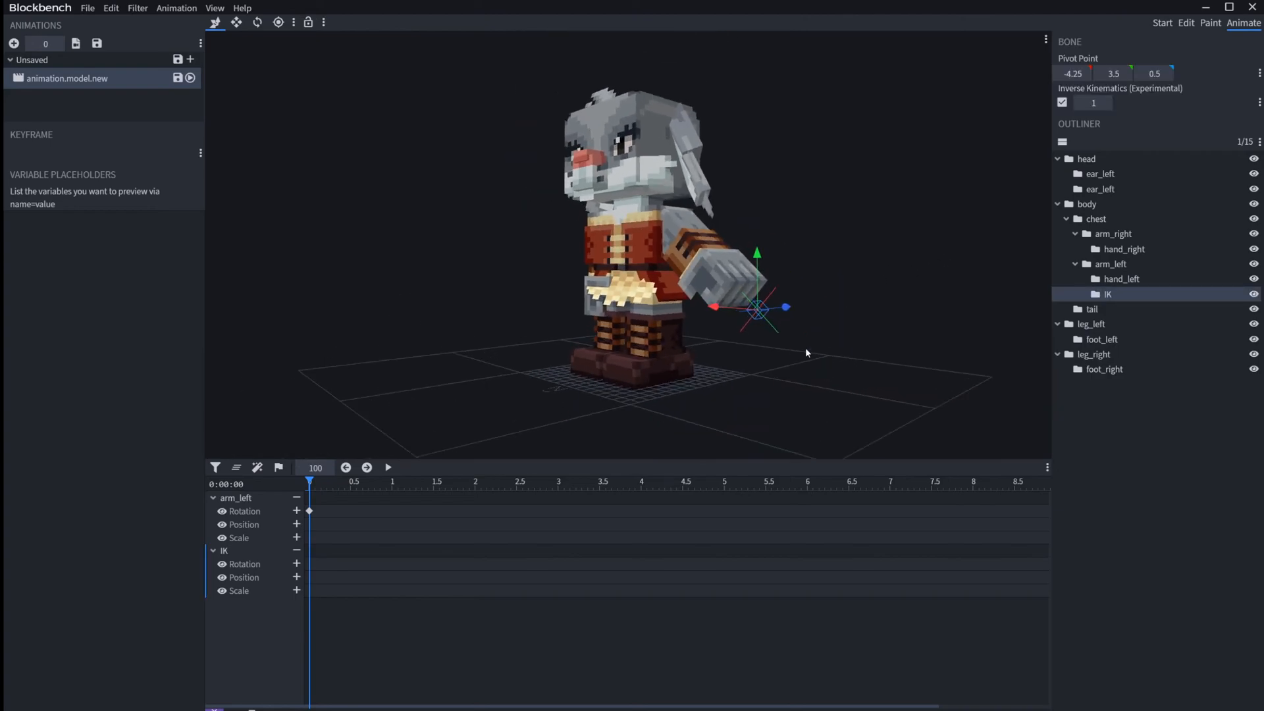
pyautogui.moveTo(785, 307); pyautogui.dragTo(715, 321)
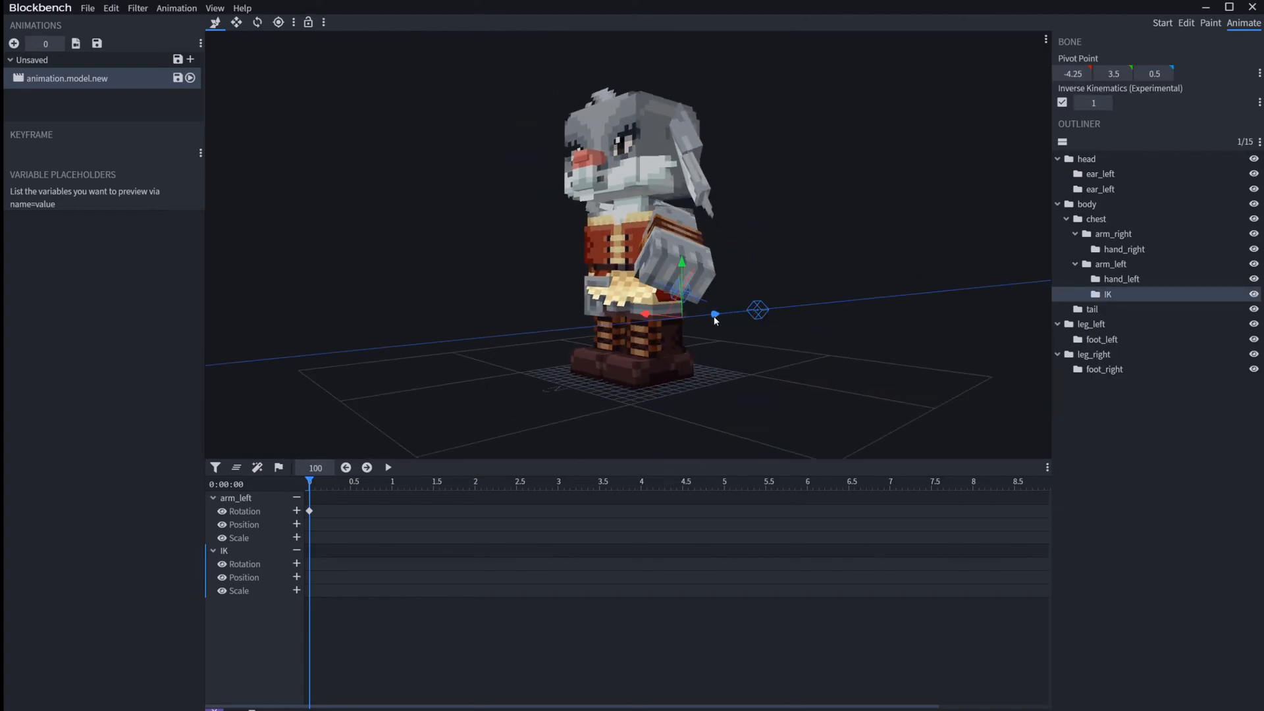
pyautogui.click(755, 363)
pyautogui.moveTo(755, 363); pyautogui.dragTo(757, 399)
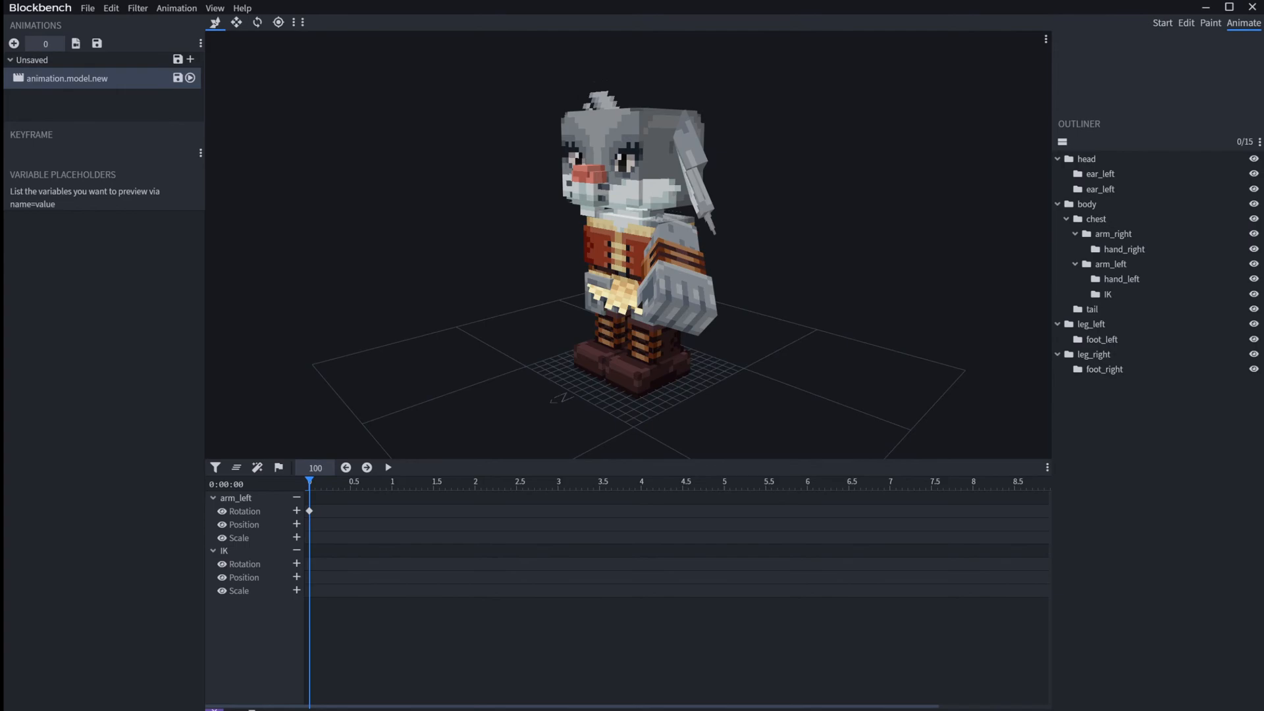
pyautogui.moveTo(696, 370); pyautogui.dragTo(698, 370)
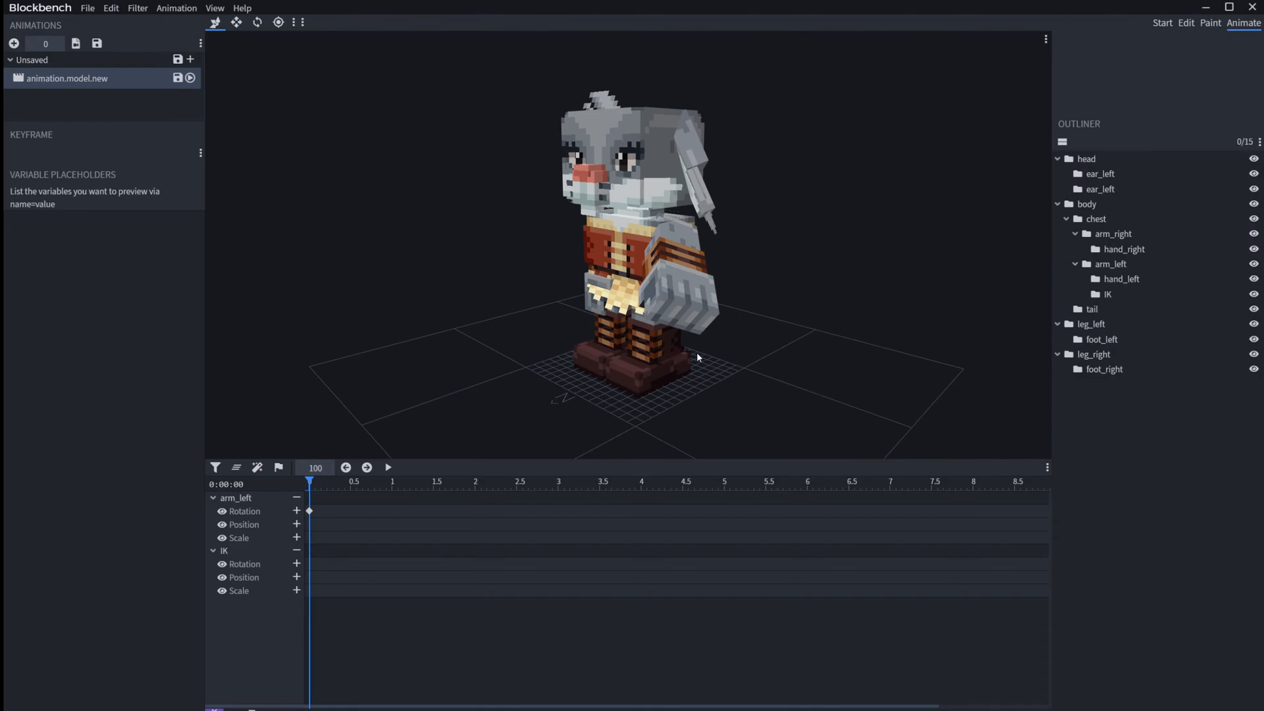
# Step: Reduce the IK bone's chain length to 0 and turn off its inverse kinematics
pyautogui.click(1108, 294)
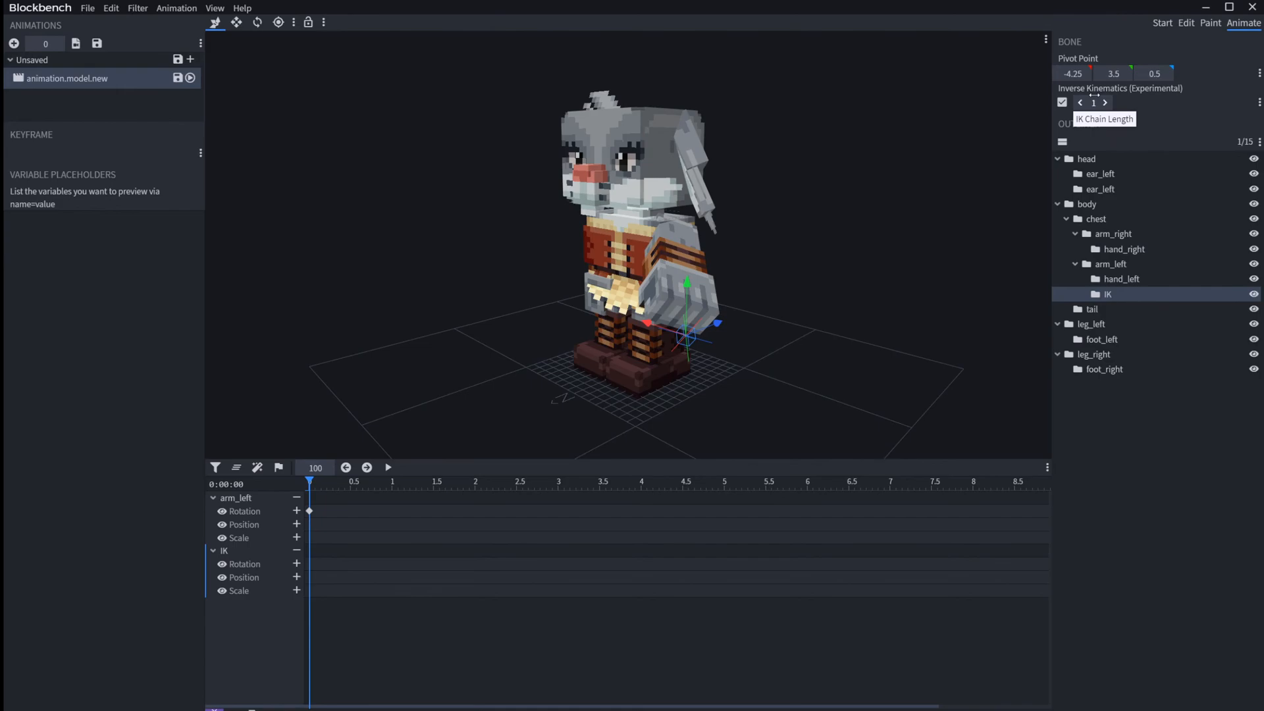
pyautogui.moveTo(1094, 96); pyautogui.dragTo(1083, 95)
pyautogui.click(1062, 102)
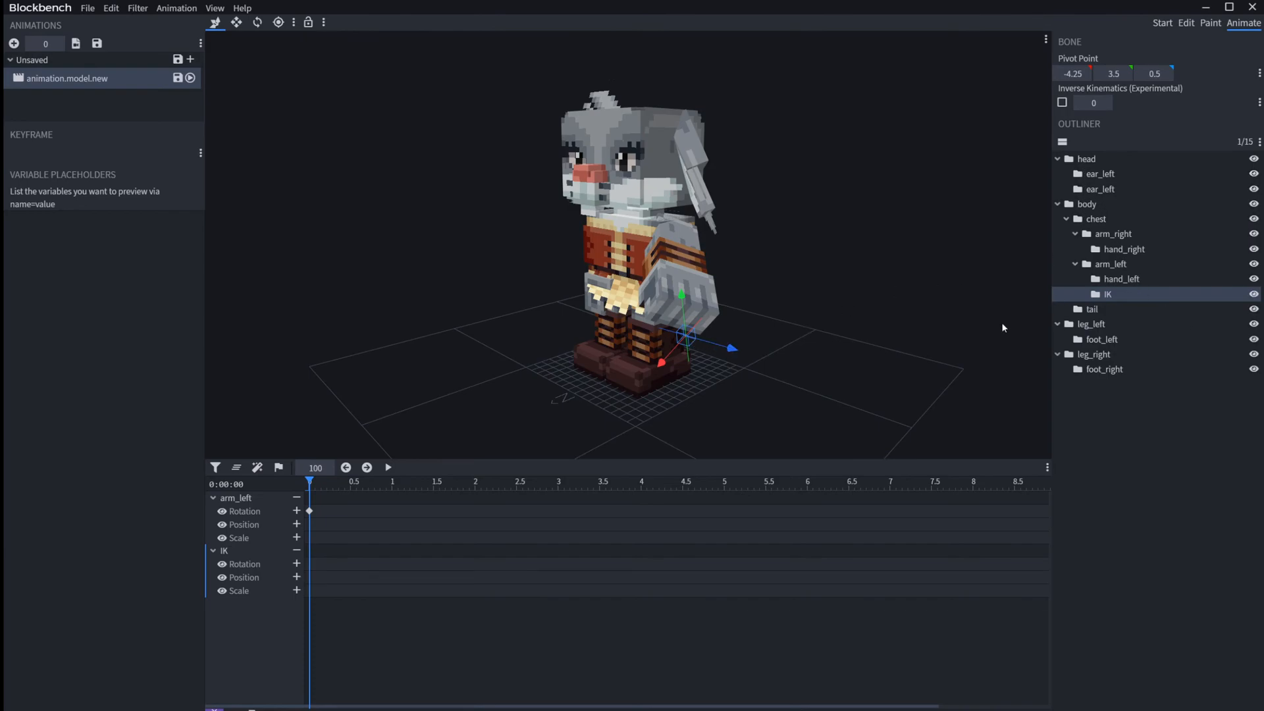
# Step: Re-enable inverse kinematics on the IK bone with a chain length of 1 and raise the left arm with it
pyautogui.moveTo(794, 297); pyautogui.dragTo(875, 299)
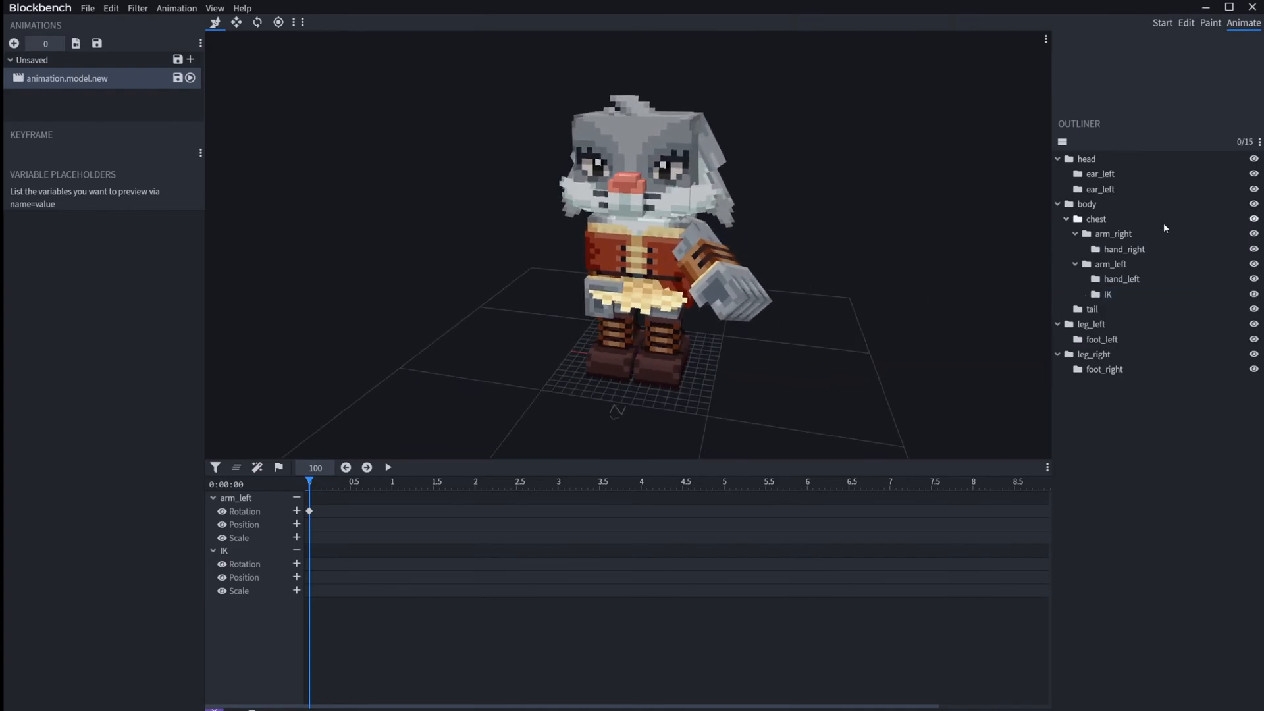
pyautogui.click(1108, 296)
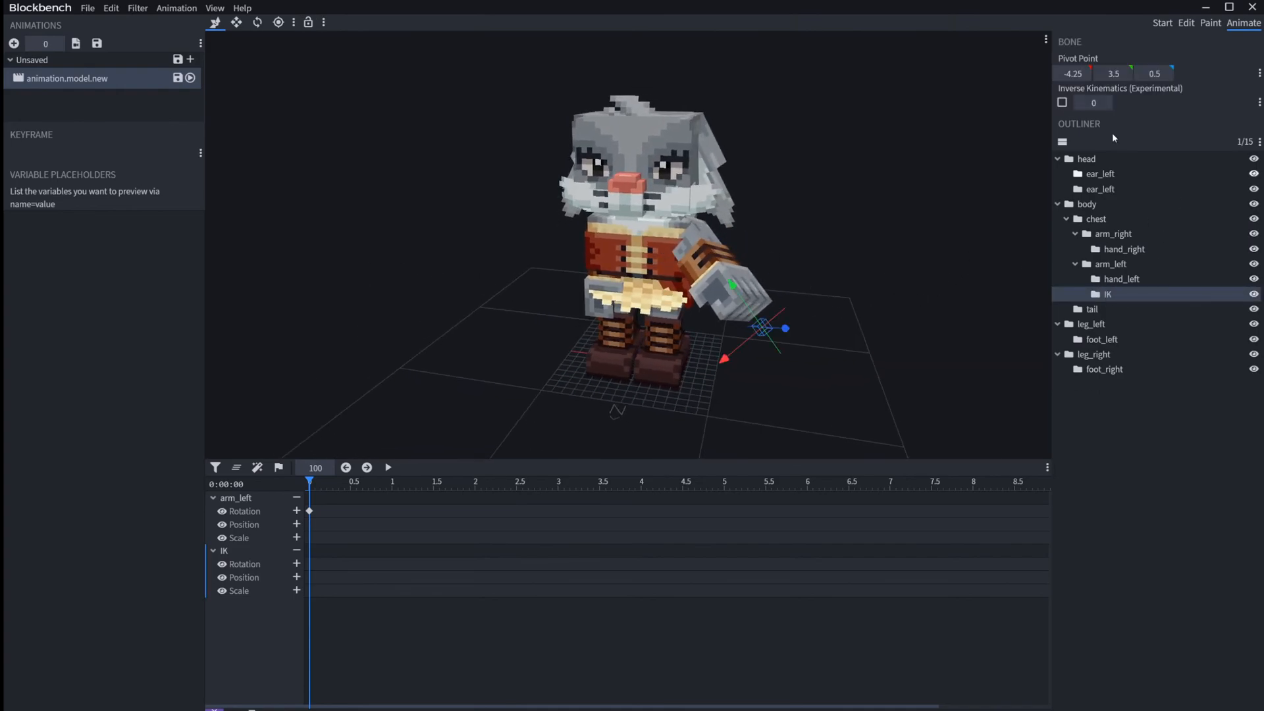
pyautogui.click(1064, 104)
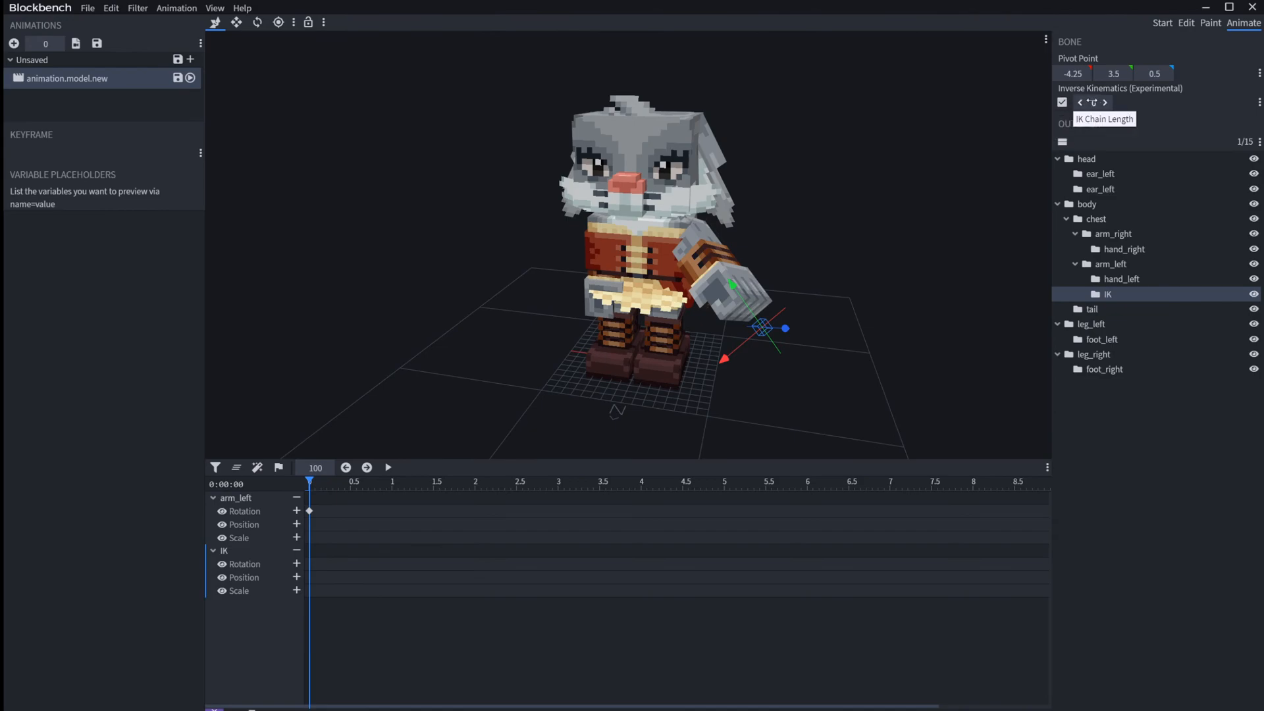
pyautogui.click(1093, 103)
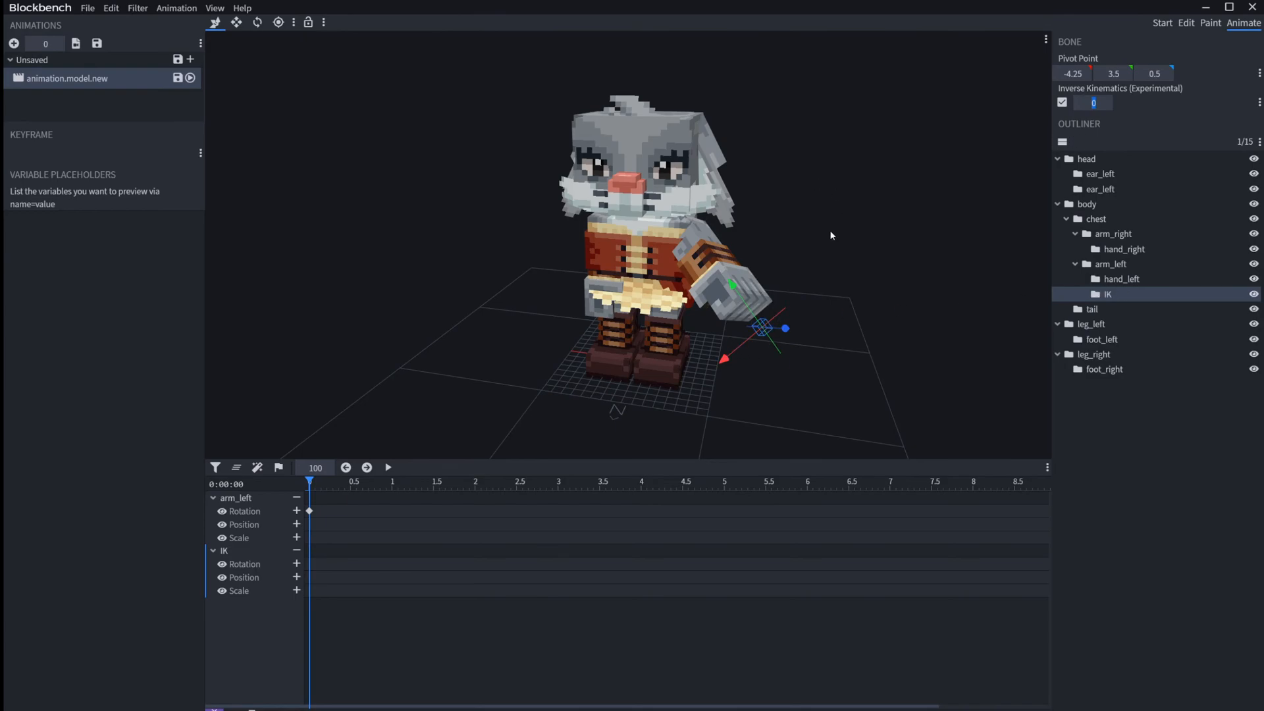
pyautogui.click(1110, 267)
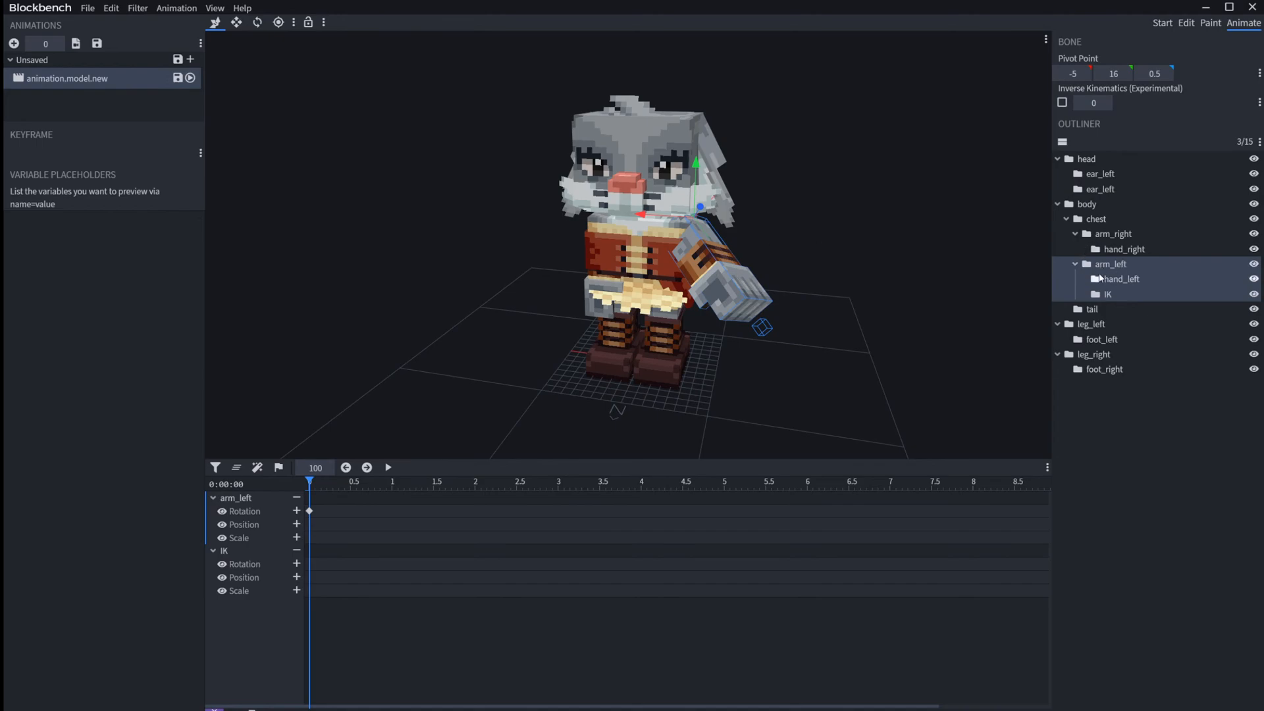
pyautogui.click(1109, 280)
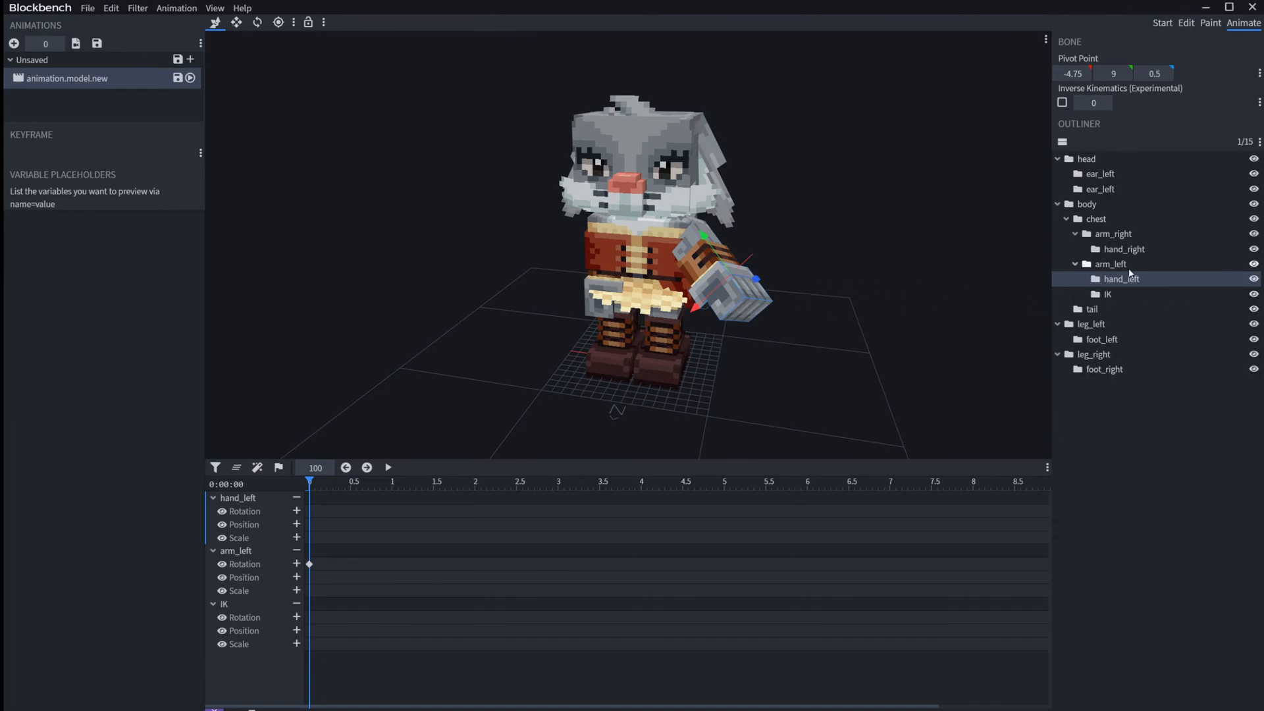
pyautogui.click(1110, 294)
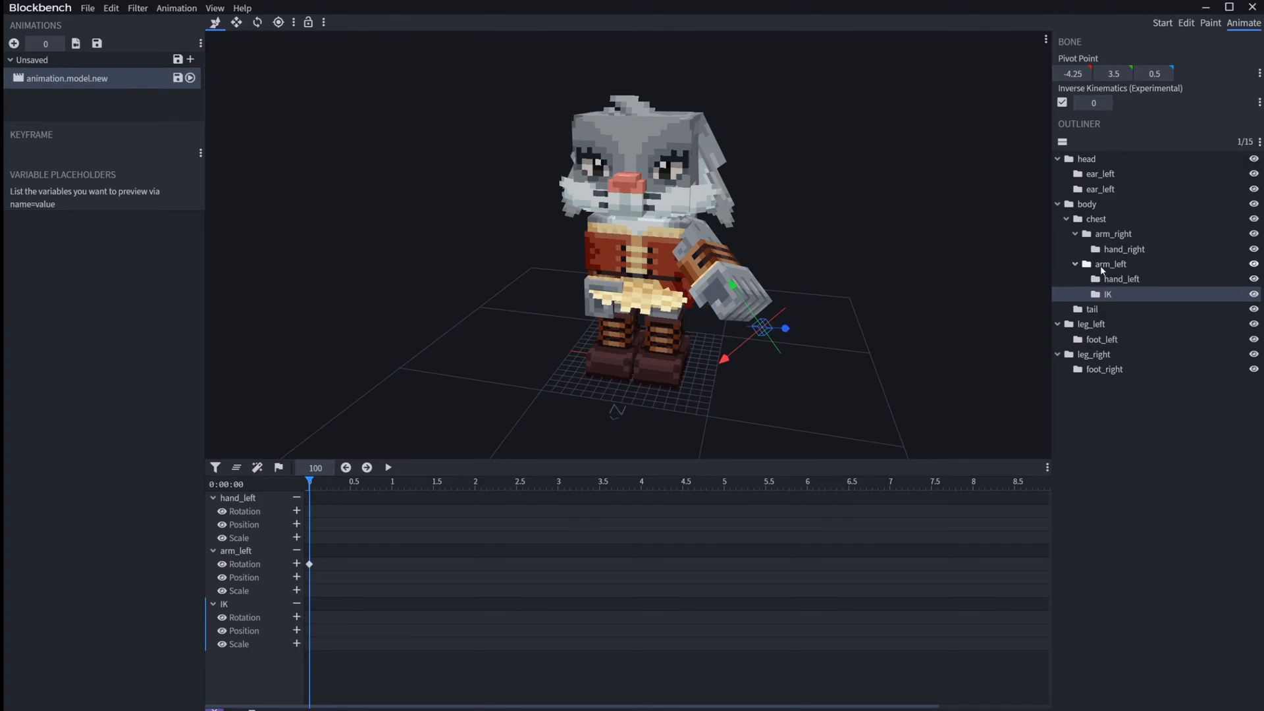
pyautogui.write('1')
pyautogui.press('Return')
pyautogui.moveTo(743, 323); pyautogui.dragTo(748, 264)
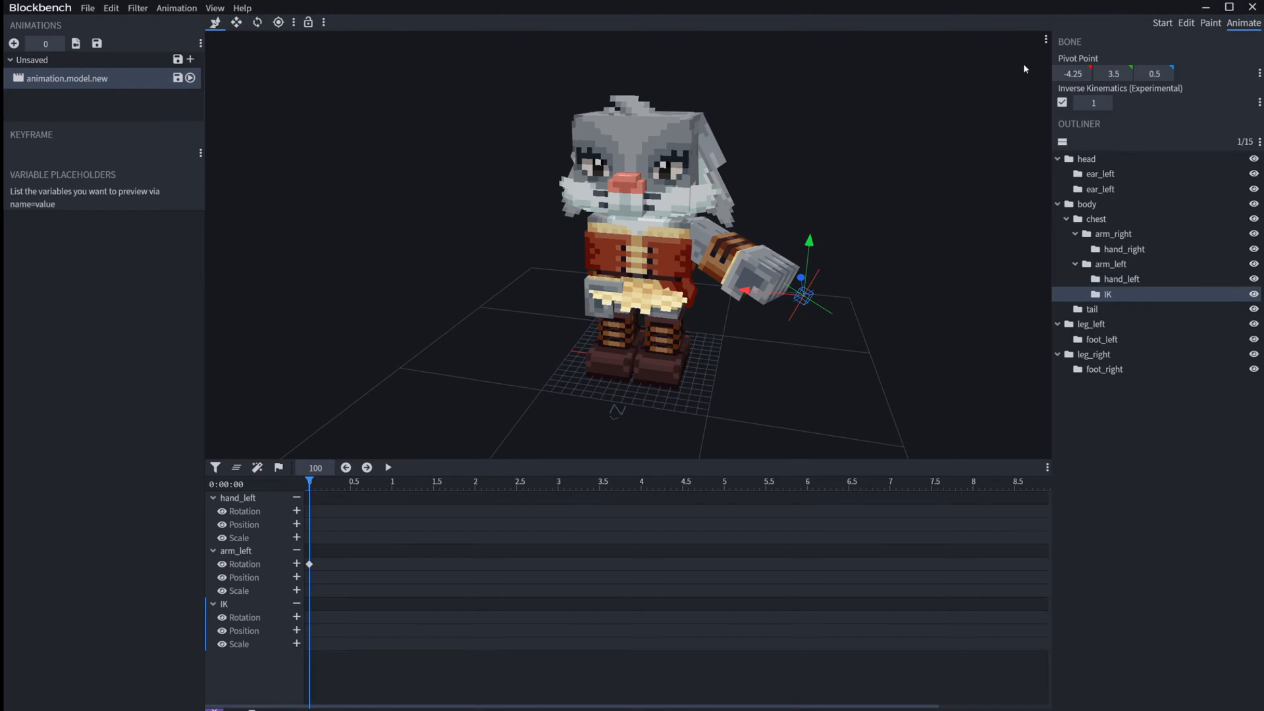
# Step: Set the IK chain length to 2, try pulling the IK bone down and up, and undo both moves
pyautogui.press('Return')
pyautogui.moveTo(762, 290); pyautogui.dragTo(762, 391)
pyautogui.hotkey('ctrl', 'z')
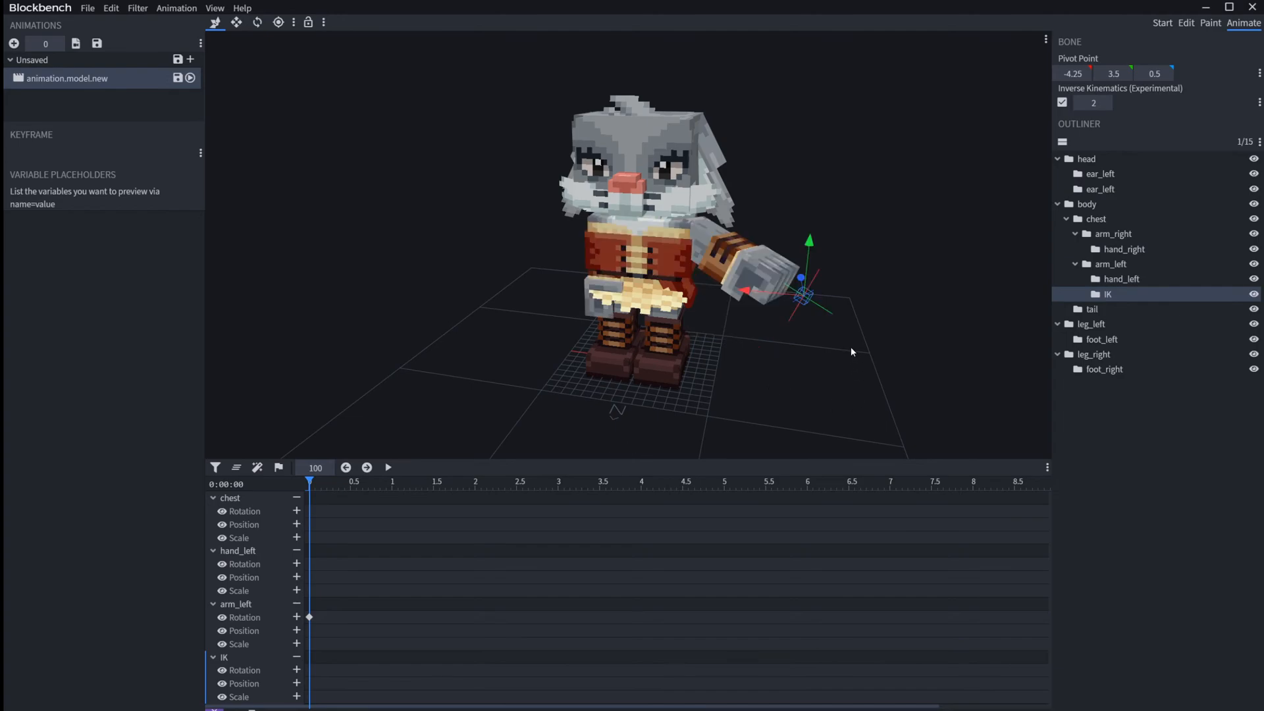
pyautogui.moveTo(810, 245); pyautogui.dragTo(875, 99)
pyautogui.hotkey('ctrl', 'z')
pyautogui.moveTo(879, 247); pyautogui.dragTo(773, 262)
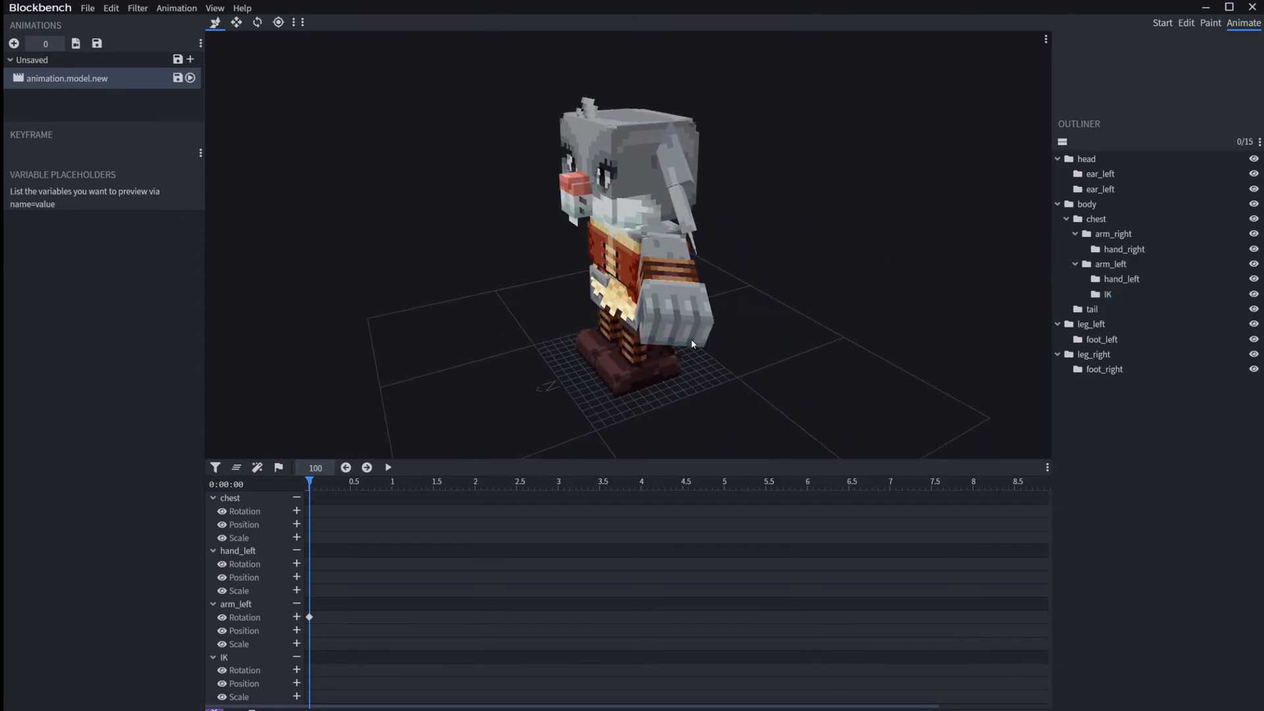
# Step: Try moving the IK bone back and forth along Z with chain length 2, and undo the move
pyautogui.click(1108, 294)
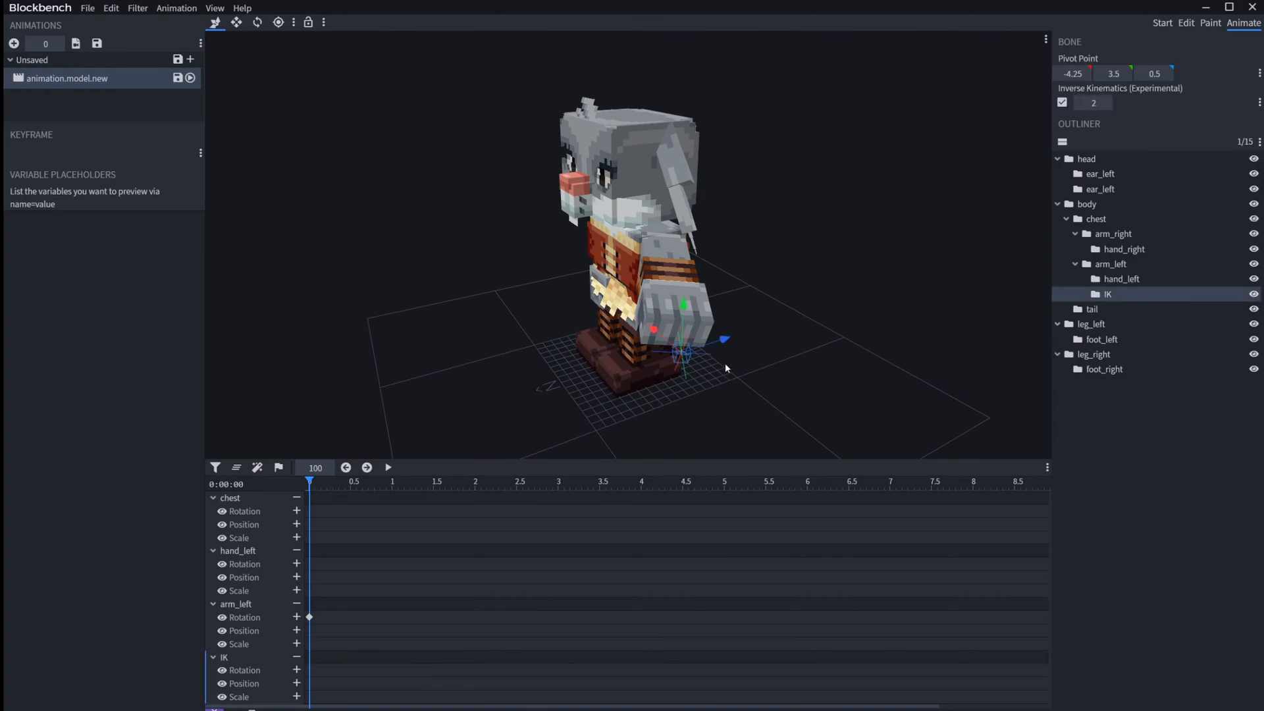
pyautogui.moveTo(721, 341); pyautogui.dragTo(821, 308)
pyautogui.moveTo(804, 374); pyautogui.dragTo(717, 300)
pyautogui.hotkey('ctrl', 'z')
# Step: Set the IK chain length to 1 and swing the left arm forward with the IK bone
pyautogui.moveTo(1091, 103); pyautogui.dragTo(1087, 104)
pyautogui.moveTo(702, 349); pyautogui.dragTo(615, 306)
# Step: Try rotating the arm_left bone directly around several axes, and undo the rotations and the previous IK move
pyautogui.click(661, 240)
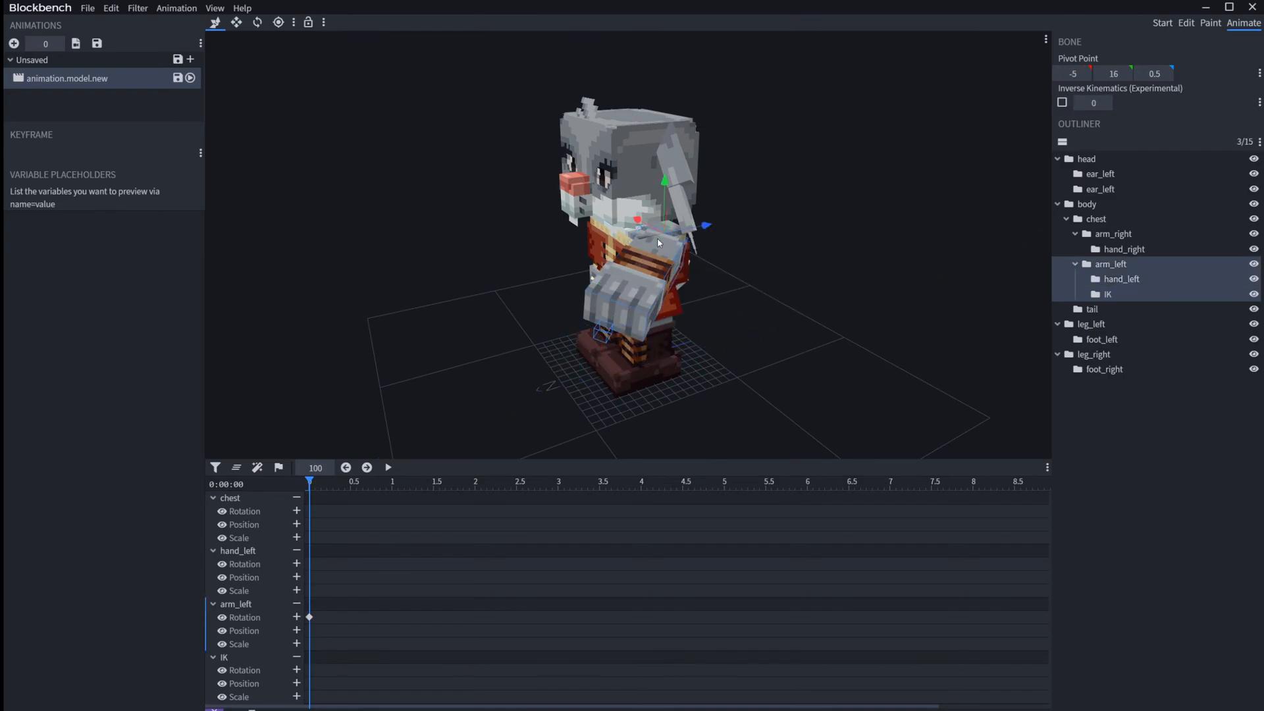
pyautogui.press('2')
pyautogui.moveTo(663, 252); pyautogui.dragTo(604, 220)
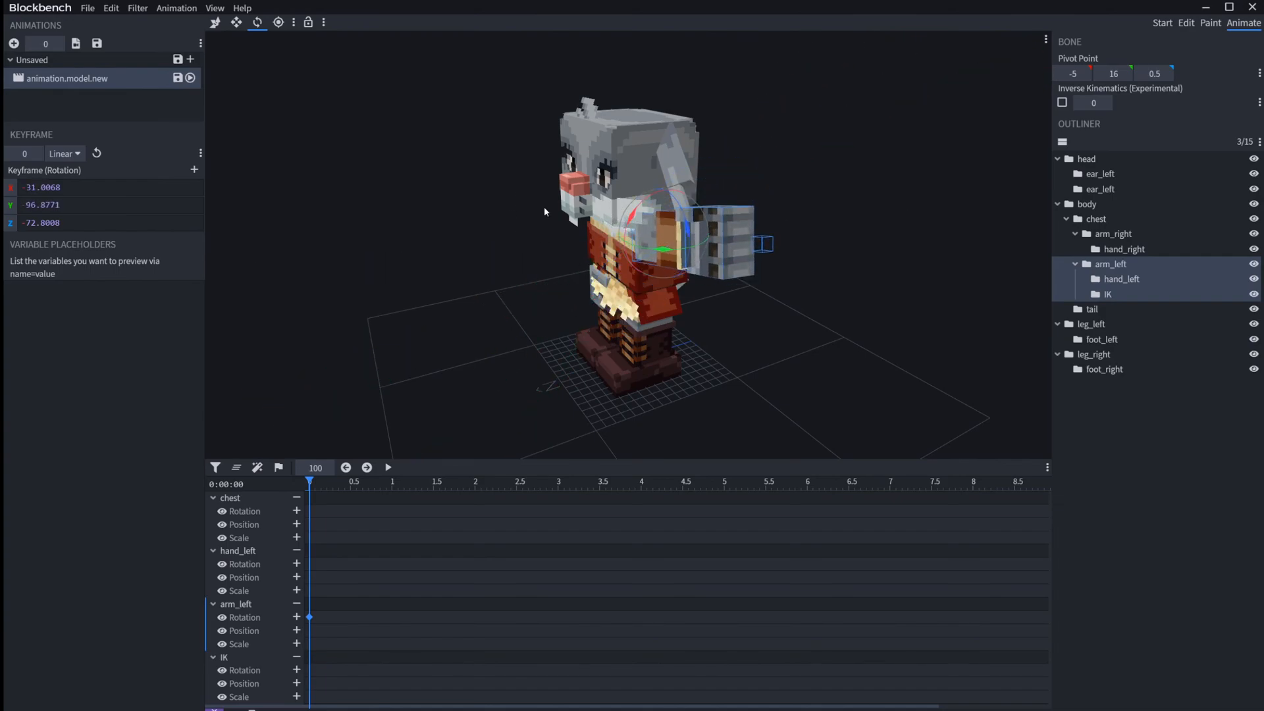
pyautogui.moveTo(663, 250); pyautogui.dragTo(695, 277)
pyautogui.moveTo(635, 220); pyautogui.dragTo(622, 242)
pyautogui.hotkey('ctrl', 'z')
pyautogui.hotkey('ctrl', 'z')
pyautogui.hotkey('ctrl', 'z')
pyautogui.hotkey('ctrl', 'z')
pyautogui.hotkey('ctrl', 'z')
pyautogui.hotkey('ctrl', 'z')
pyautogui.hotkey('ctrl', 'z')
pyautogui.hotkey('ctrl', 'z')
# Step: Raise the left arm in front of the chest by moving the IK bone forward along Z and up along Y
pyautogui.click(690, 361)
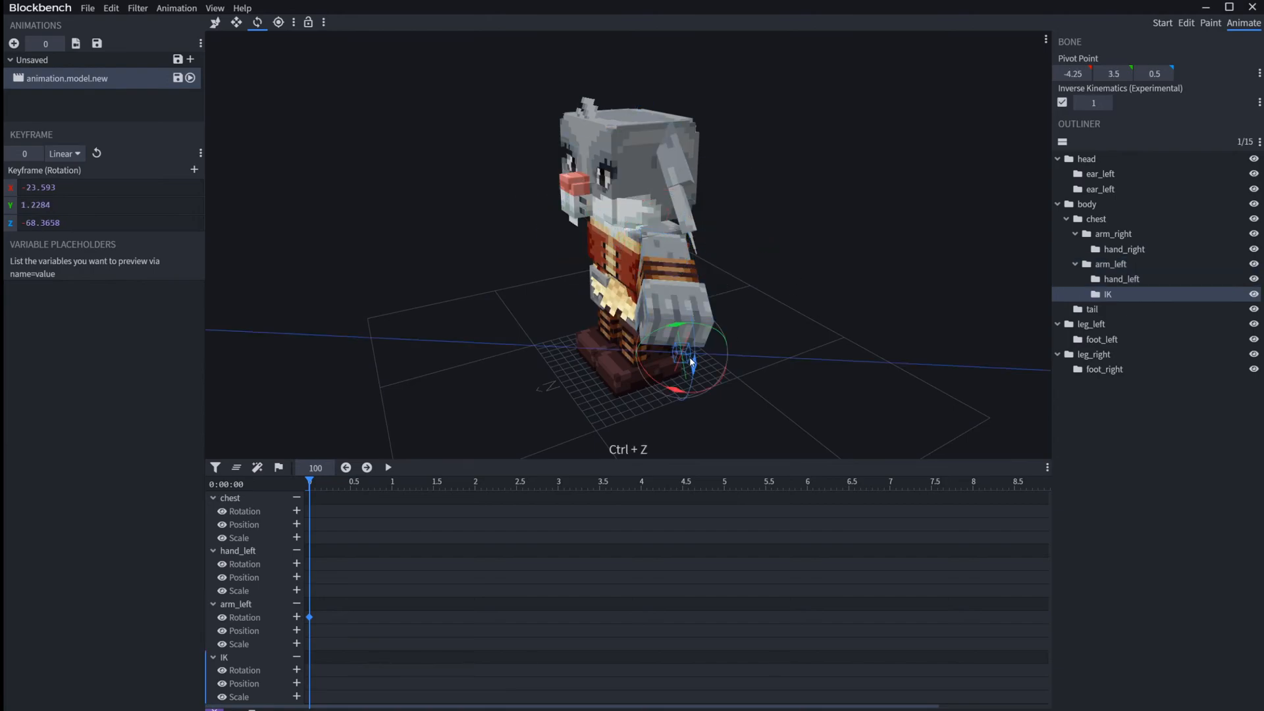
pyautogui.press('v')
pyautogui.moveTo(710, 346); pyautogui.dragTo(495, 386)
pyautogui.moveTo(573, 312); pyautogui.dragTo(531, 264)
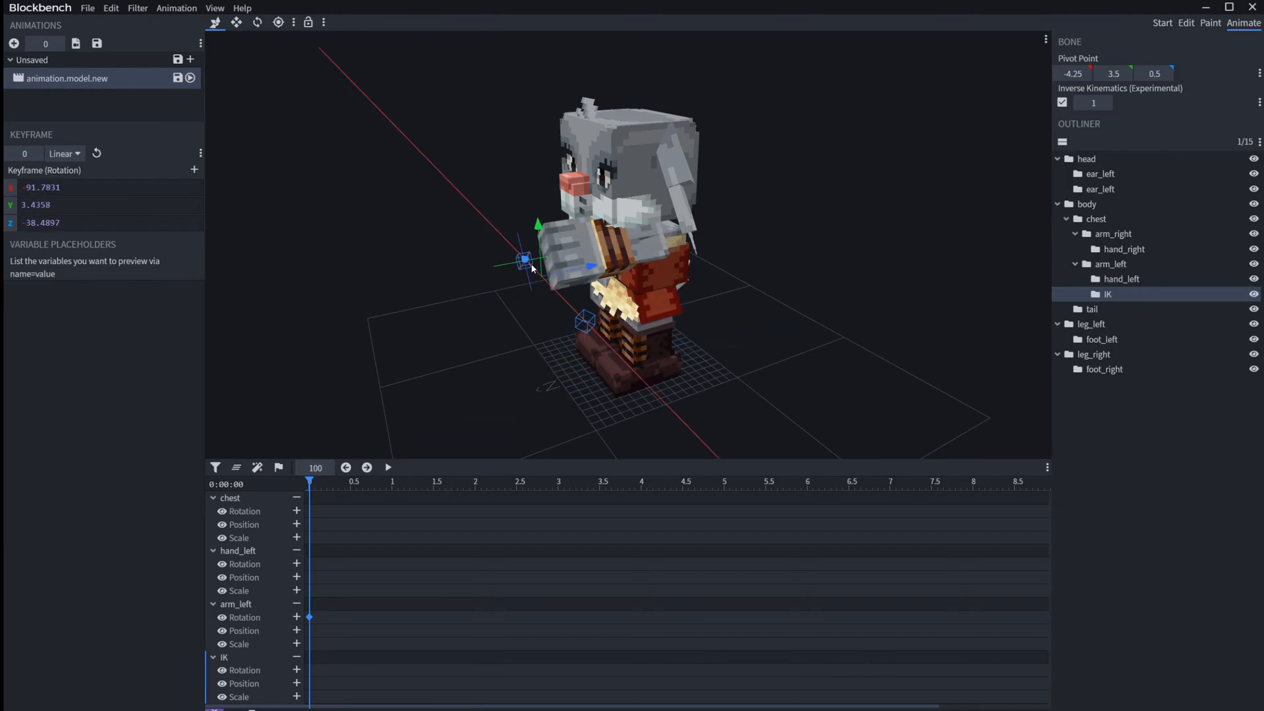
# Step: Reselect the IK bone, try shifting the raised left arm sideways across the chest, and undo the last move
pyautogui.moveTo(862, 324); pyautogui.dragTo(889, 312)
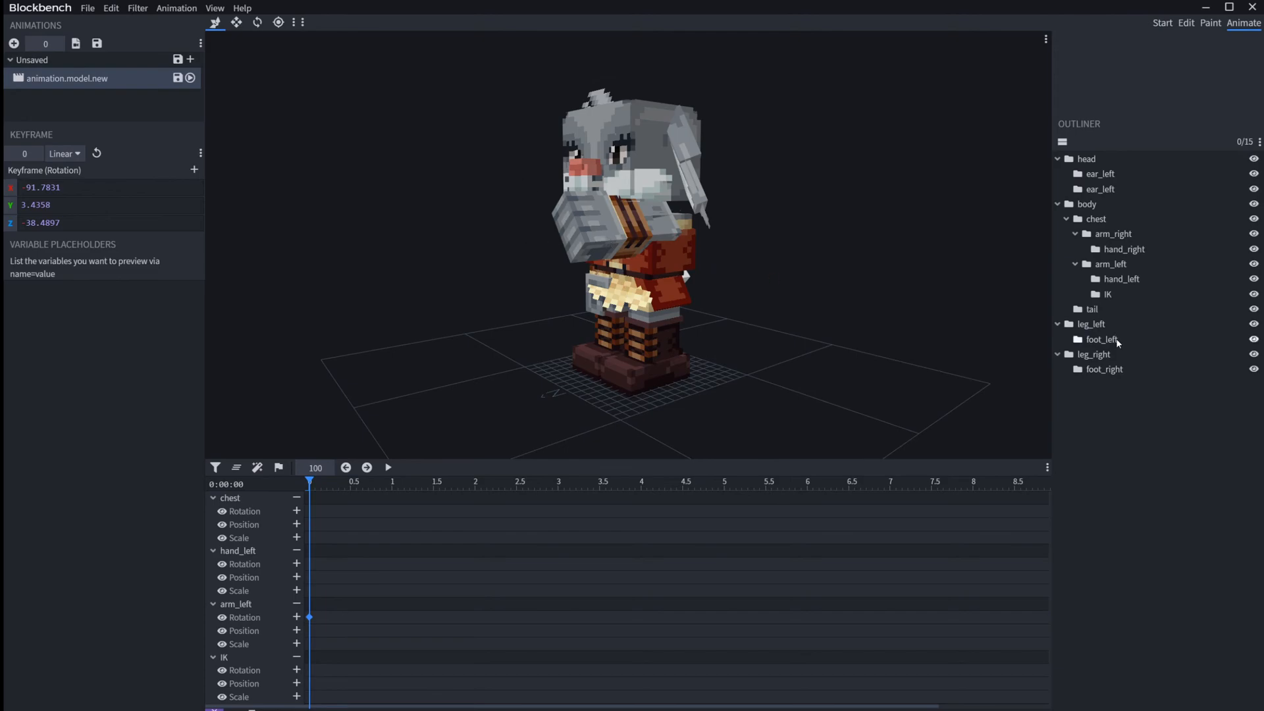
pyautogui.click(1113, 294)
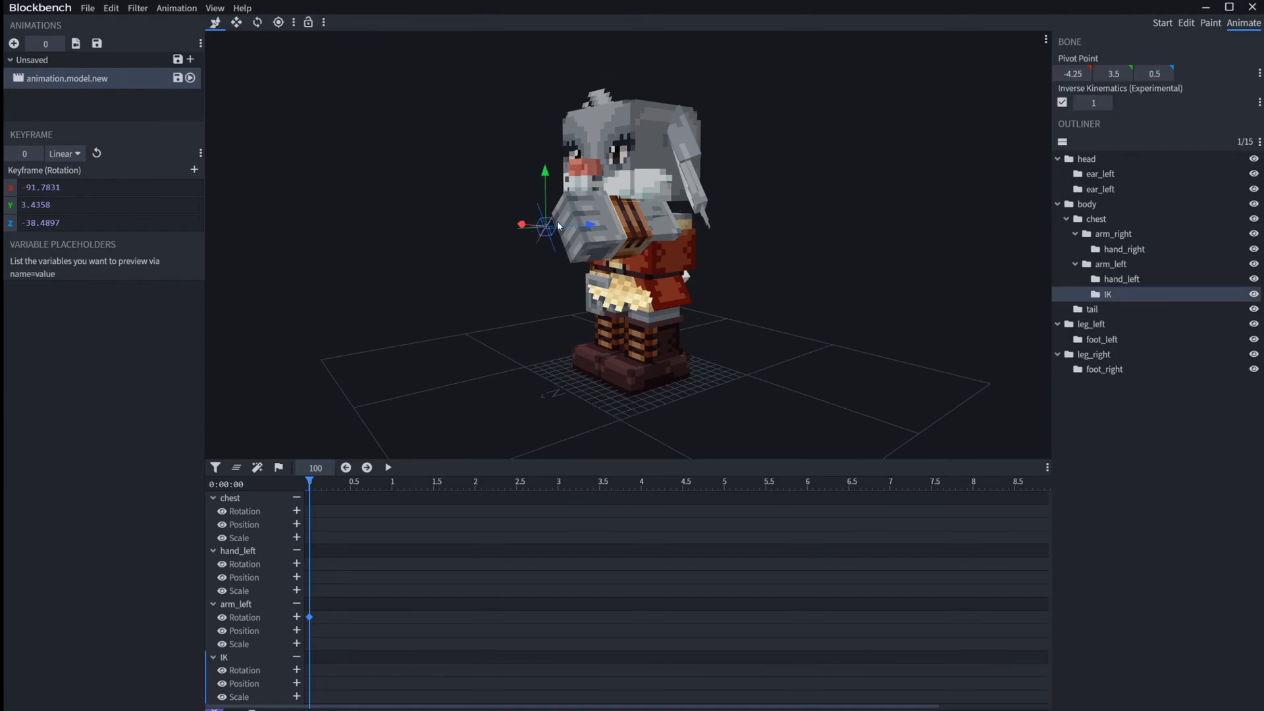
pyautogui.moveTo(466, 224); pyautogui.dragTo(626, 284)
pyautogui.click(658, 293)
pyautogui.hotkey('ctrl', 'z')
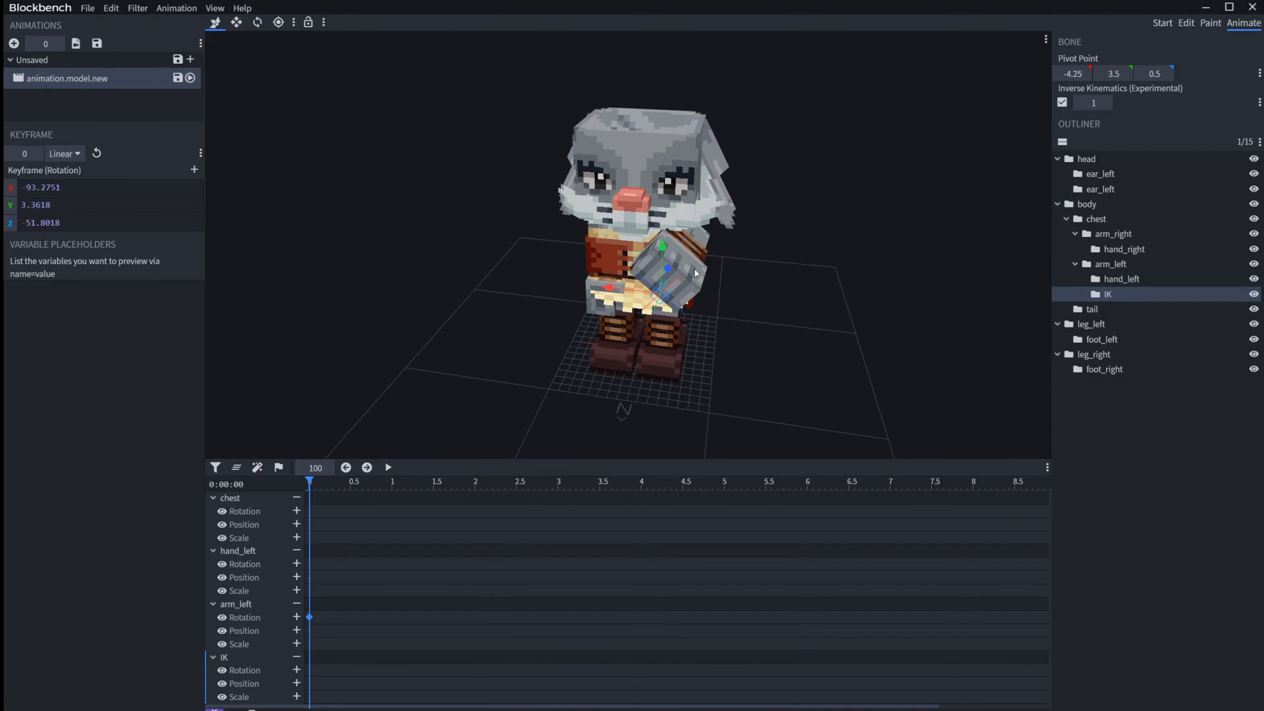
# Step: Select the arm_left bone and twist the raised left arm slightly with the Rotate tool
pyautogui.click(697, 243)
pyautogui.press('2')
pyautogui.press('3')
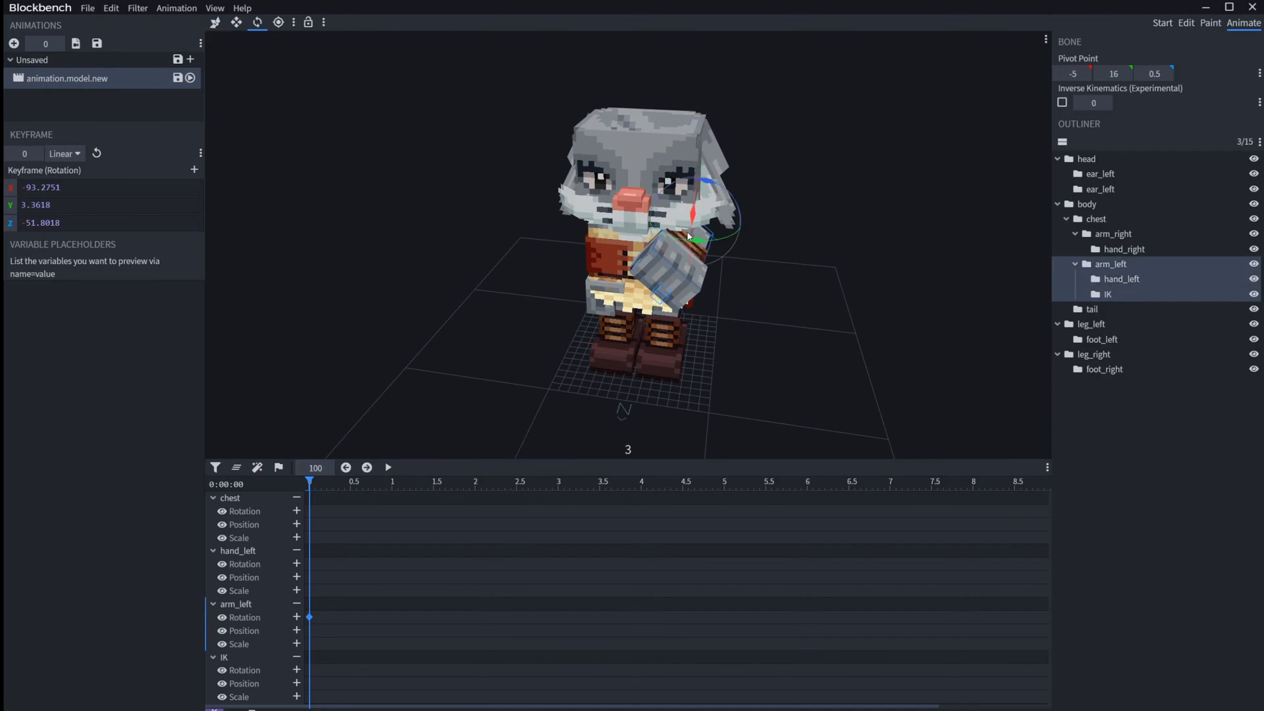
pyautogui.moveTo(696, 245); pyautogui.dragTo(662, 214)
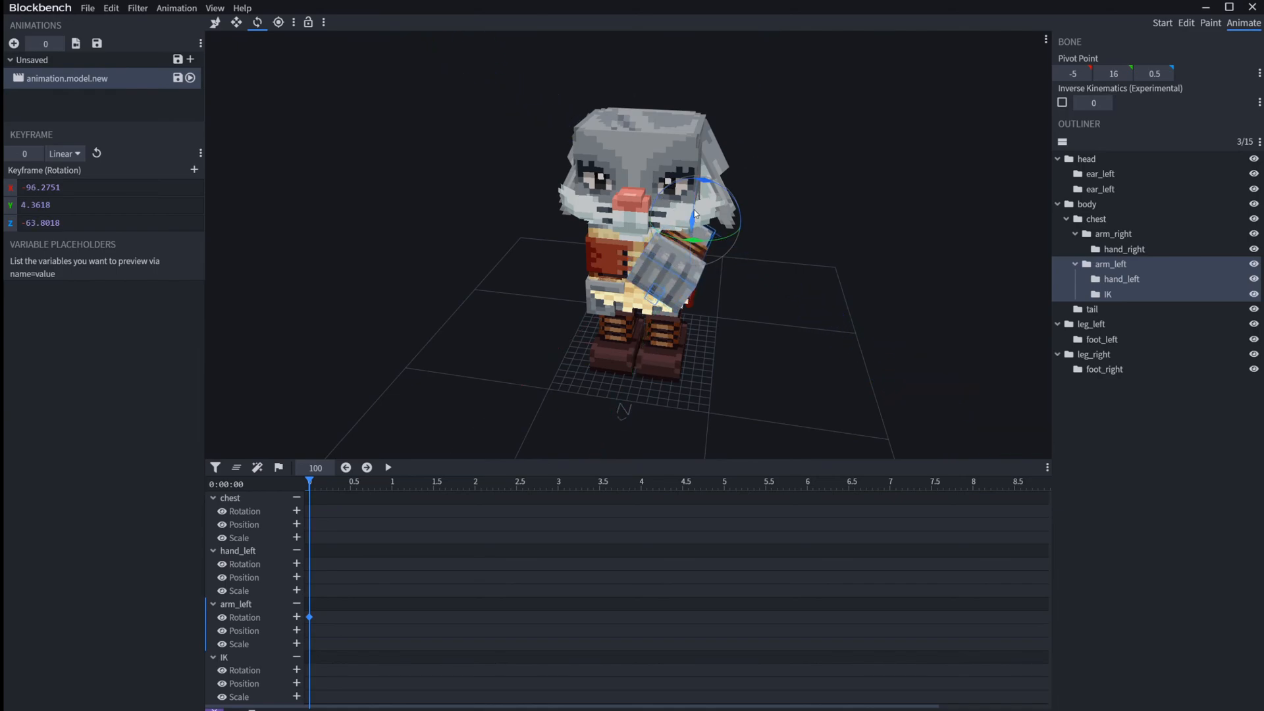
# Step: Select the IK bone and move it along X to swing the left arm outward from the chest
pyautogui.click(654, 299)
pyautogui.press('v')
pyautogui.moveTo(618, 297); pyautogui.dragTo(682, 300)
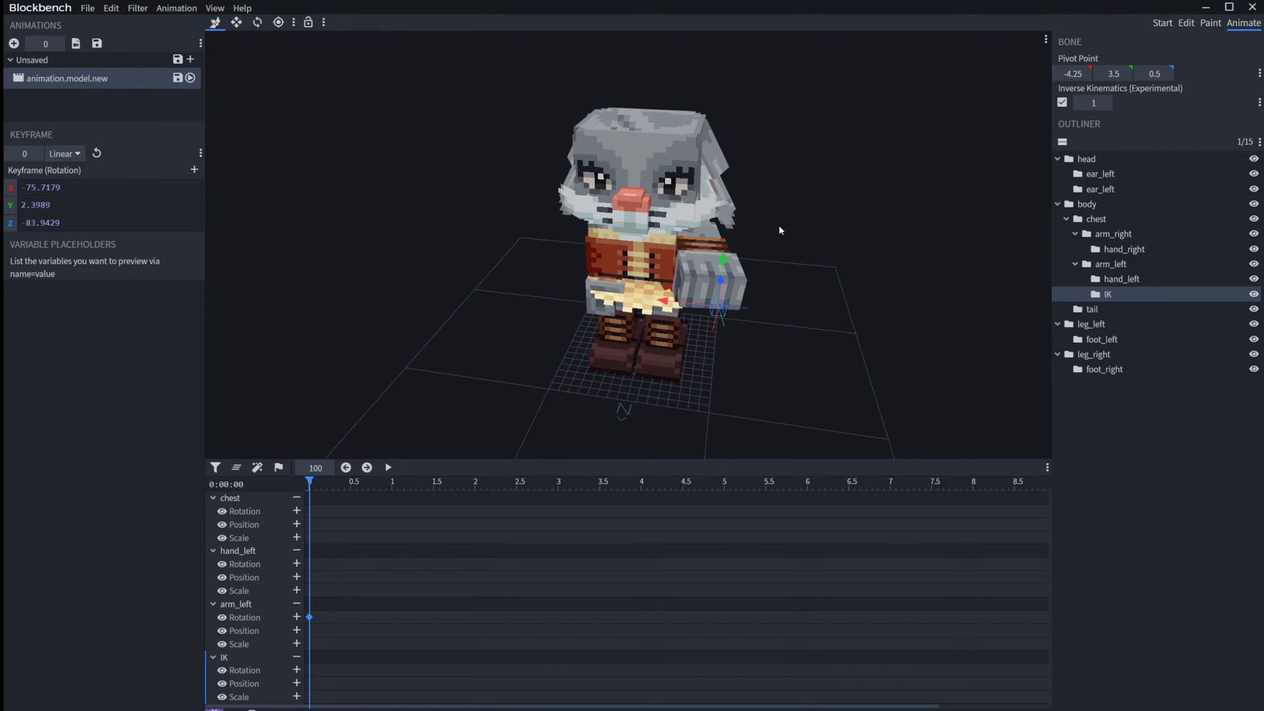
# Step: Move the IK bone farther outward and raise it along Y so the left arm points up to the side
pyautogui.moveTo(823, 230); pyautogui.dragTo(875, 227)
pyautogui.moveTo(874, 227); pyautogui.dragTo(767, 201, button='right')
pyautogui.scroll(4, 850, 283)
pyautogui.moveTo(767, 201); pyautogui.dragTo(828, 241)
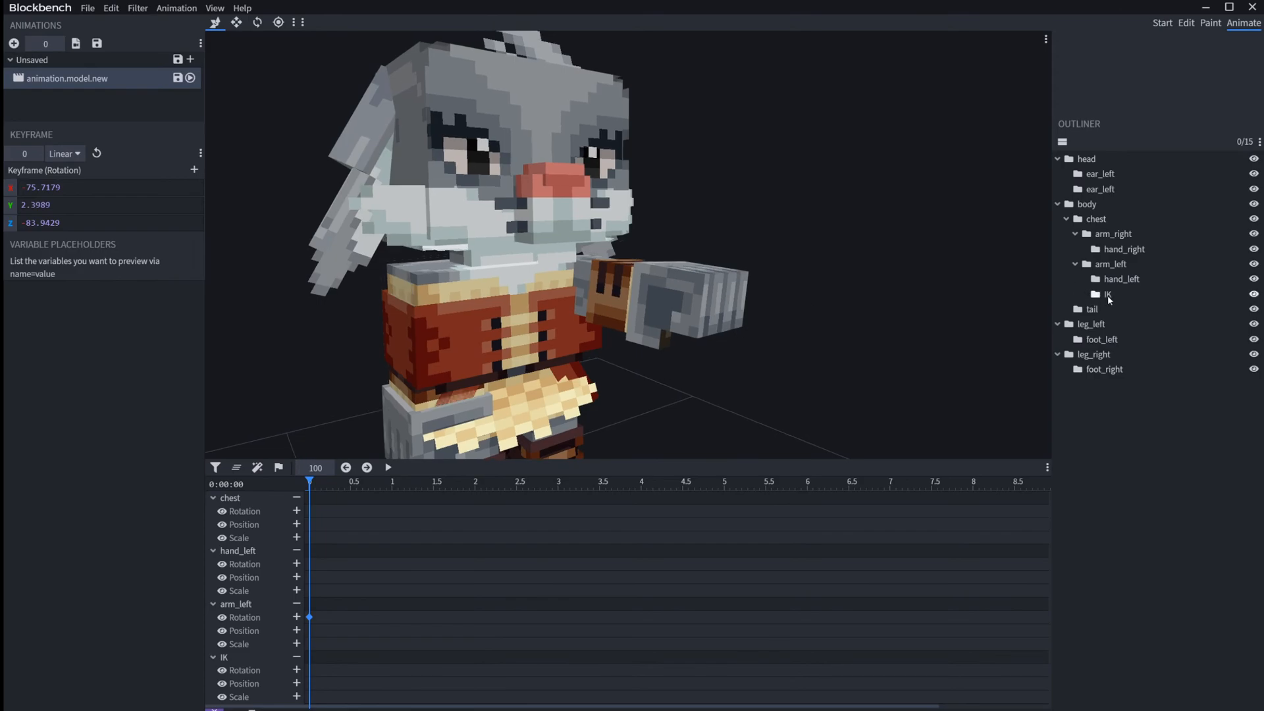
pyautogui.click(1108, 296)
pyautogui.moveTo(729, 314); pyautogui.dragTo(773, 305)
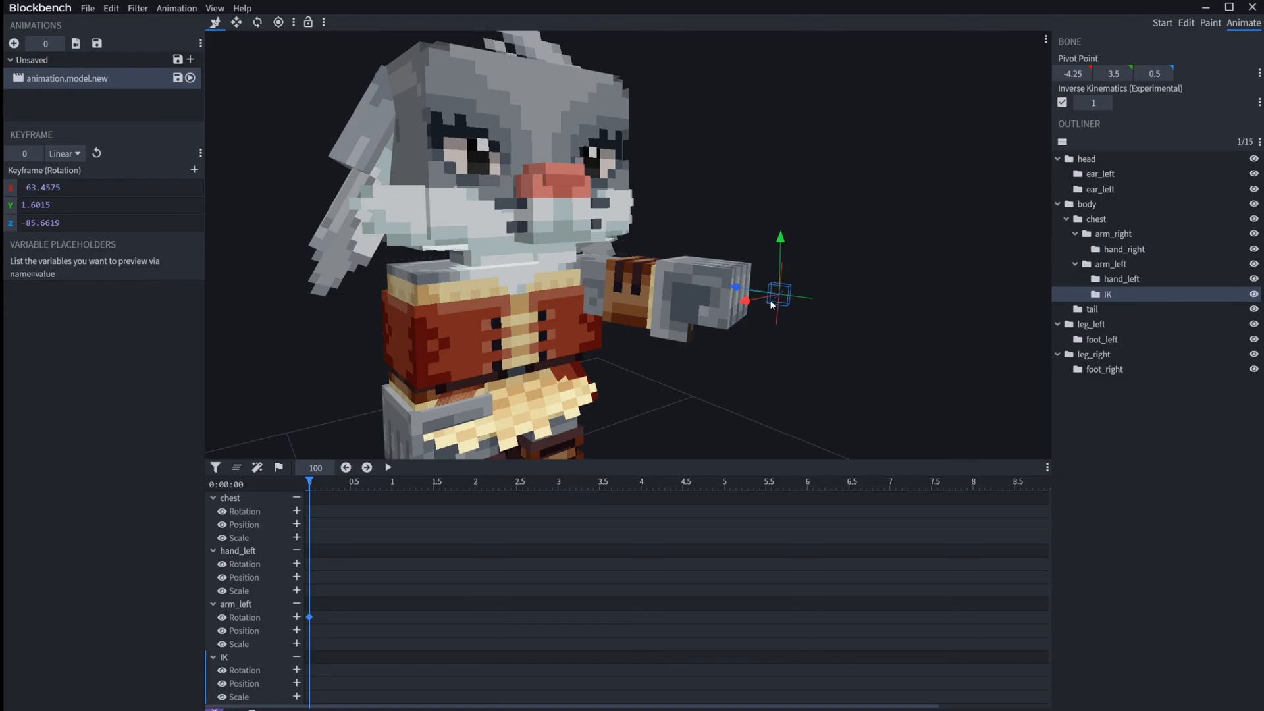
pyautogui.moveTo(783, 241); pyautogui.dragTo(787, 139)
# Step: Try rotating the hand_left bone around its own pivot, and undo the hand rotations
pyautogui.click(702, 262)
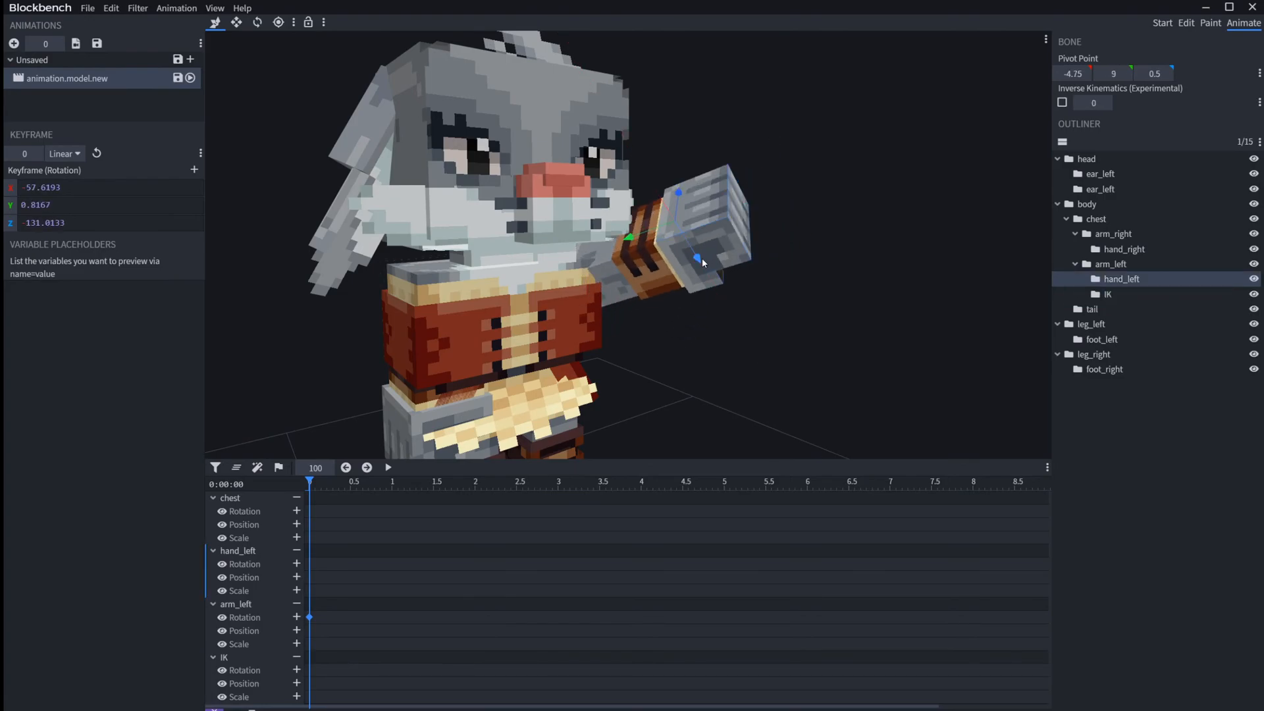
pyautogui.press('r')
pyautogui.moveTo(671, 248); pyautogui.dragTo(634, 145)
pyautogui.moveTo(690, 242); pyautogui.dragTo(678, 191)
pyautogui.hotkey('ctrl', 'z')
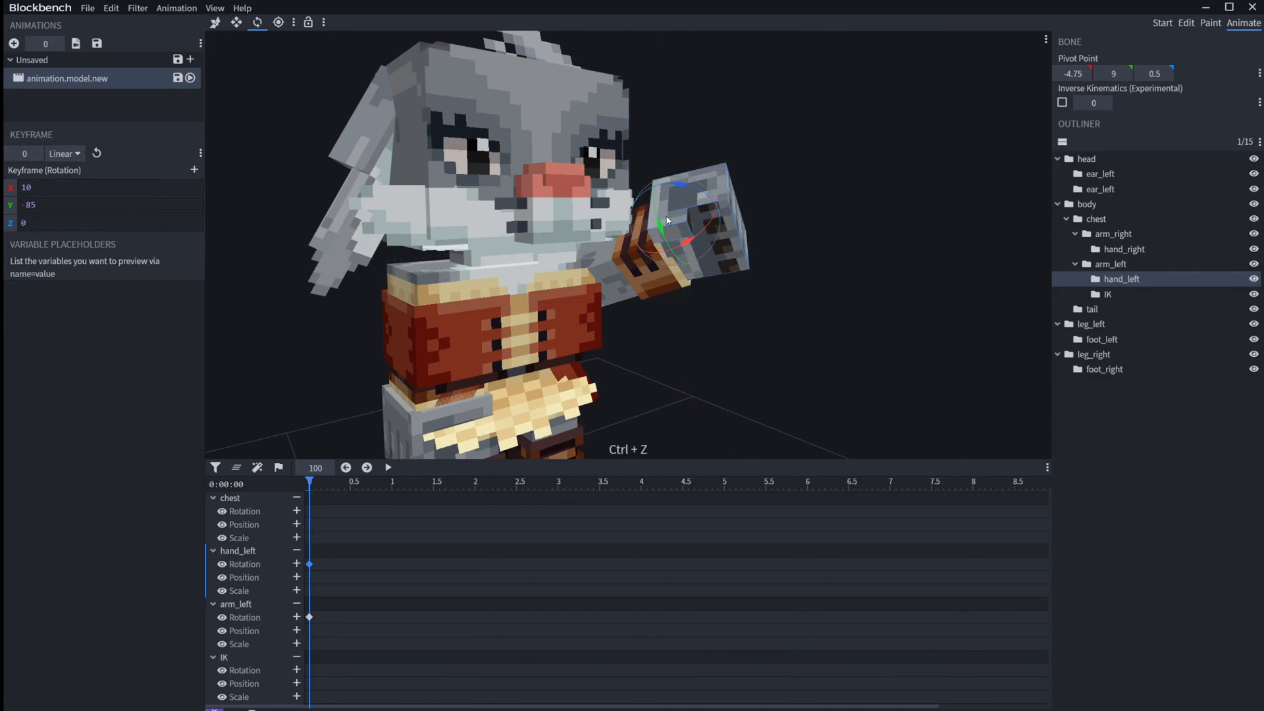
pyautogui.hotkey('ctrl', 'z')
pyautogui.hotkey('ctrl', 'z')
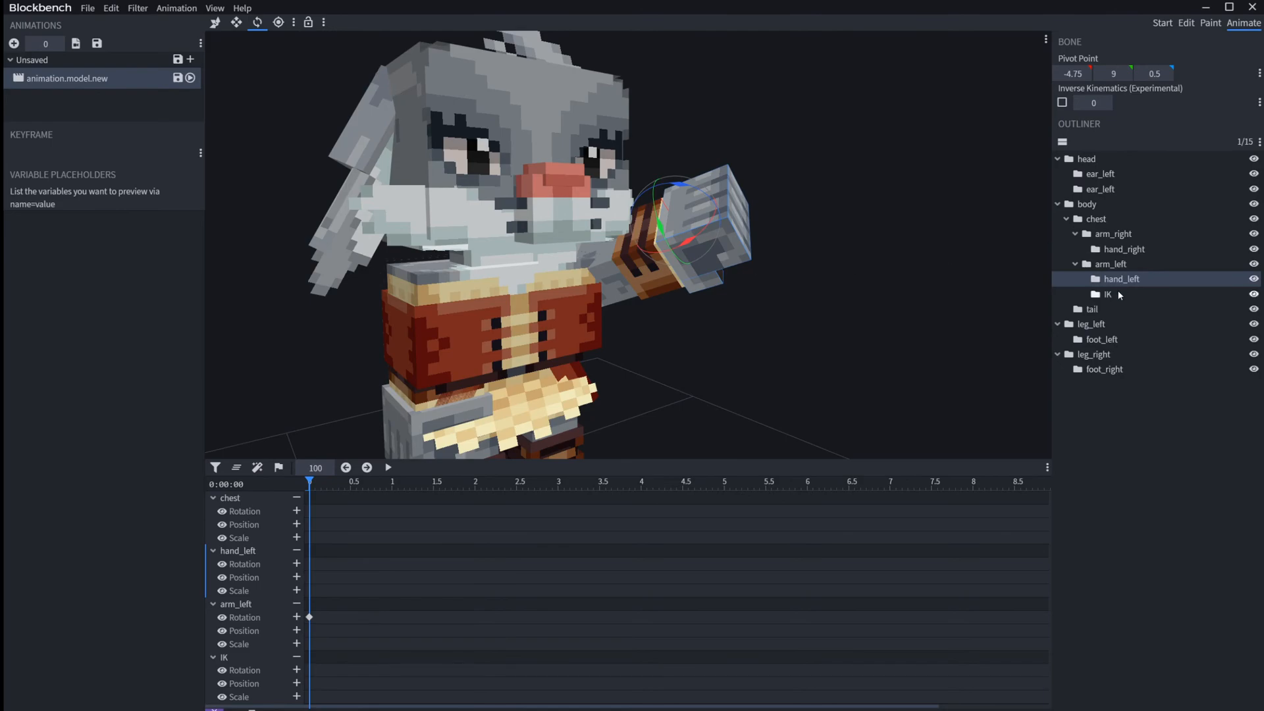
# Step: Lower the left arm with the IK bone along Y and move the bone sideways to swing the arm outward
pyautogui.click(1099, 293)
pyautogui.press('1')
pyautogui.moveTo(782, 173); pyautogui.dragTo(772, 245)
pyautogui.moveTo(737, 287); pyautogui.dragTo(770, 287)
pyautogui.moveTo(845, 215); pyautogui.dragTo(739, 234)
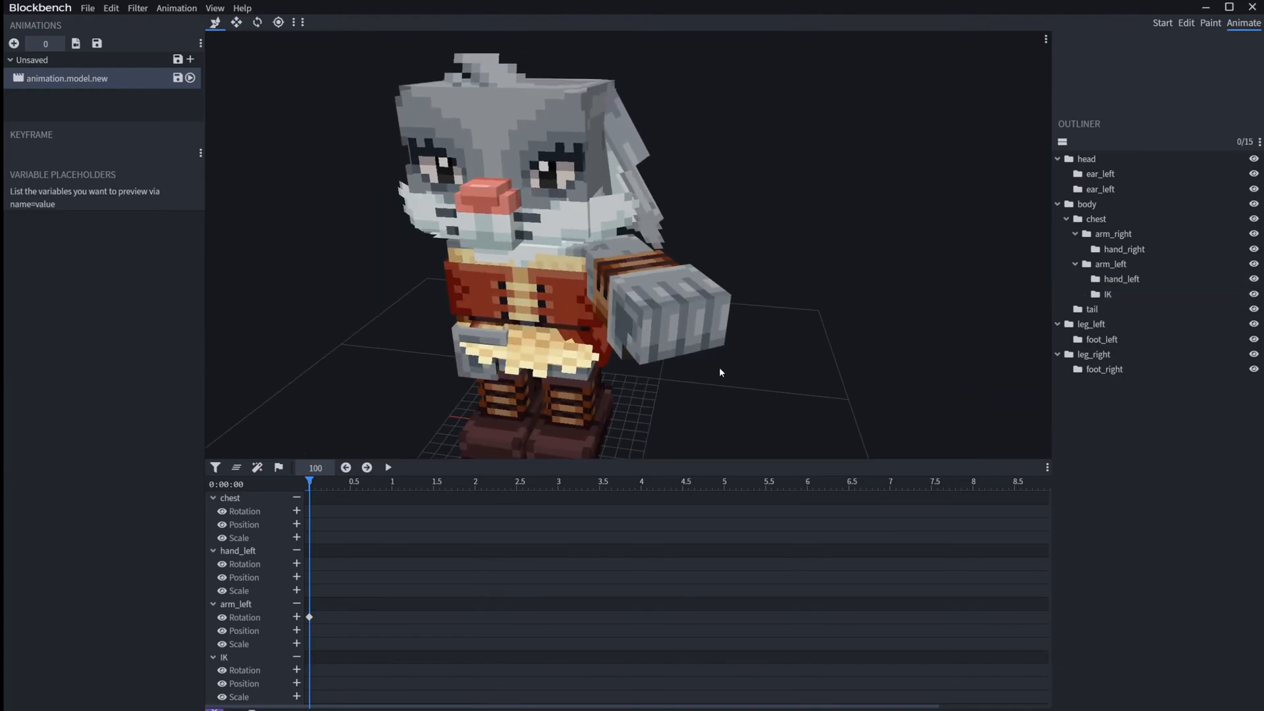
pyautogui.click(700, 351)
pyautogui.moveTo(711, 301); pyautogui.dragTo(804, 381)
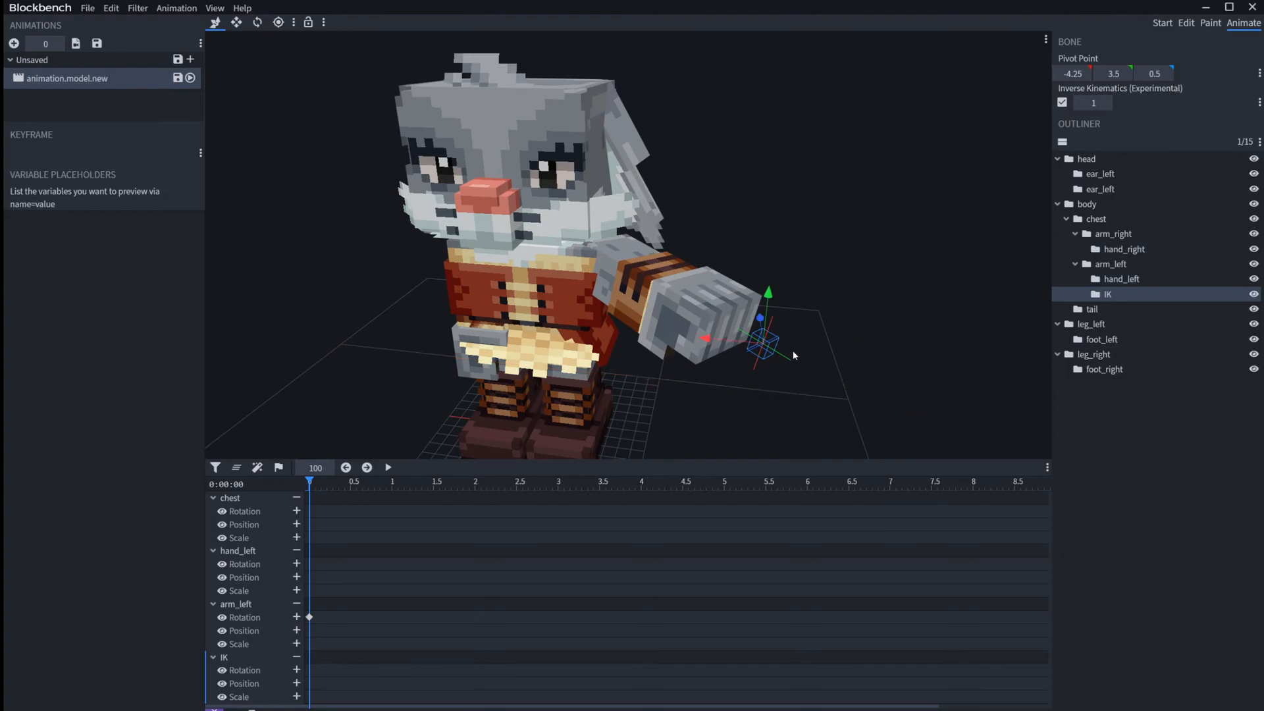
# Step: Reselect the IK bone and undo its recent moves so the left arm is raised again
pyautogui.moveTo(868, 309); pyautogui.dragTo(769, 369)
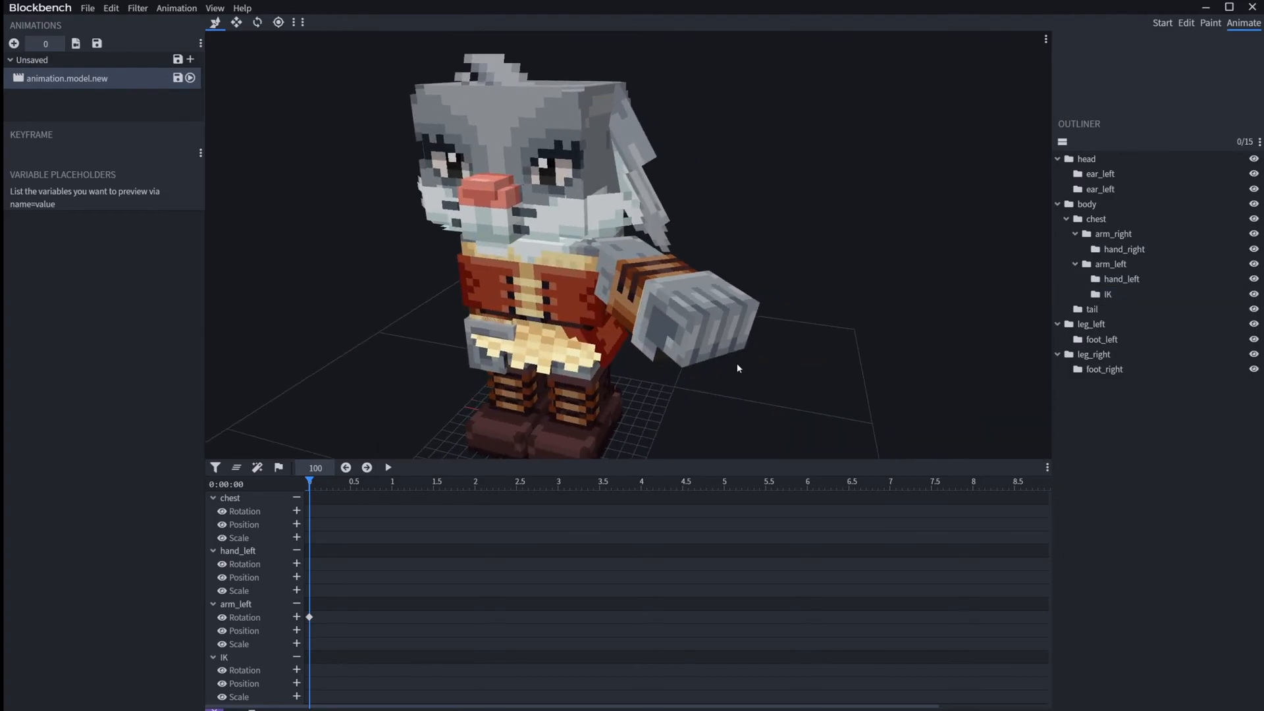
pyautogui.click(1107, 294)
pyautogui.scroll(-4, 834, 367)
pyautogui.click(689, 345)
pyautogui.moveTo(689, 346); pyautogui.dragTo(724, 296)
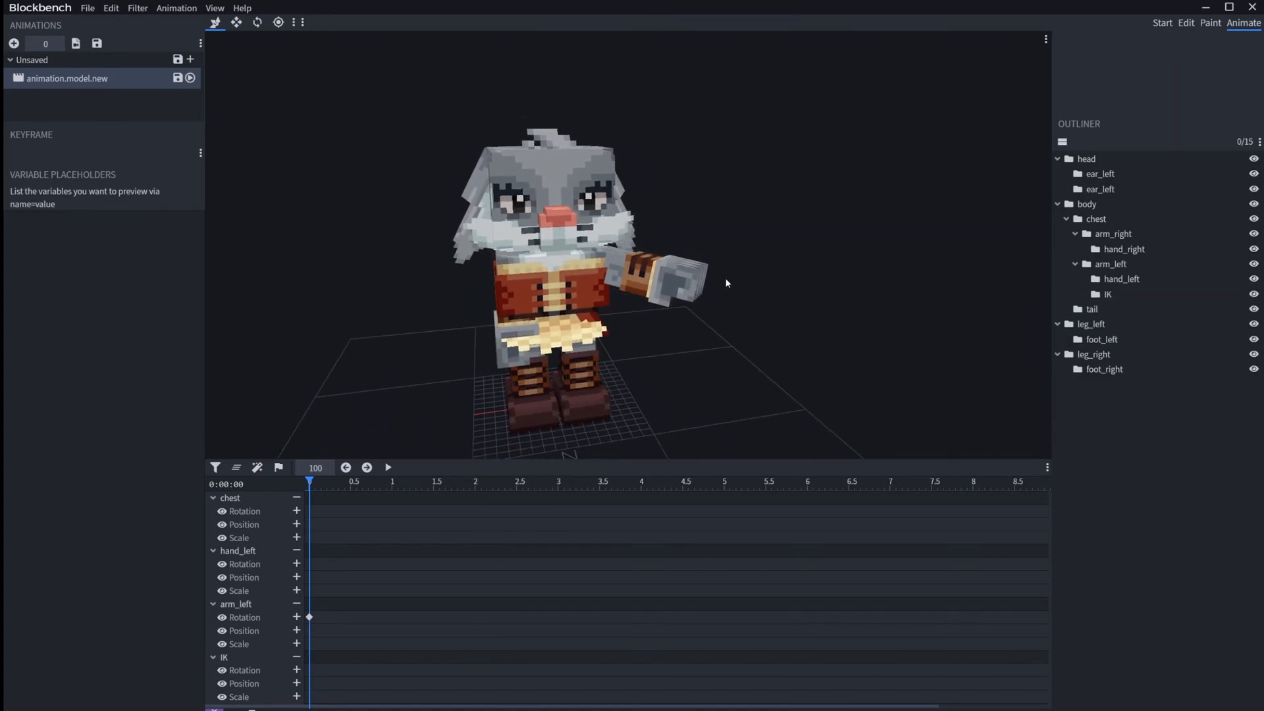
pyautogui.click(1114, 294)
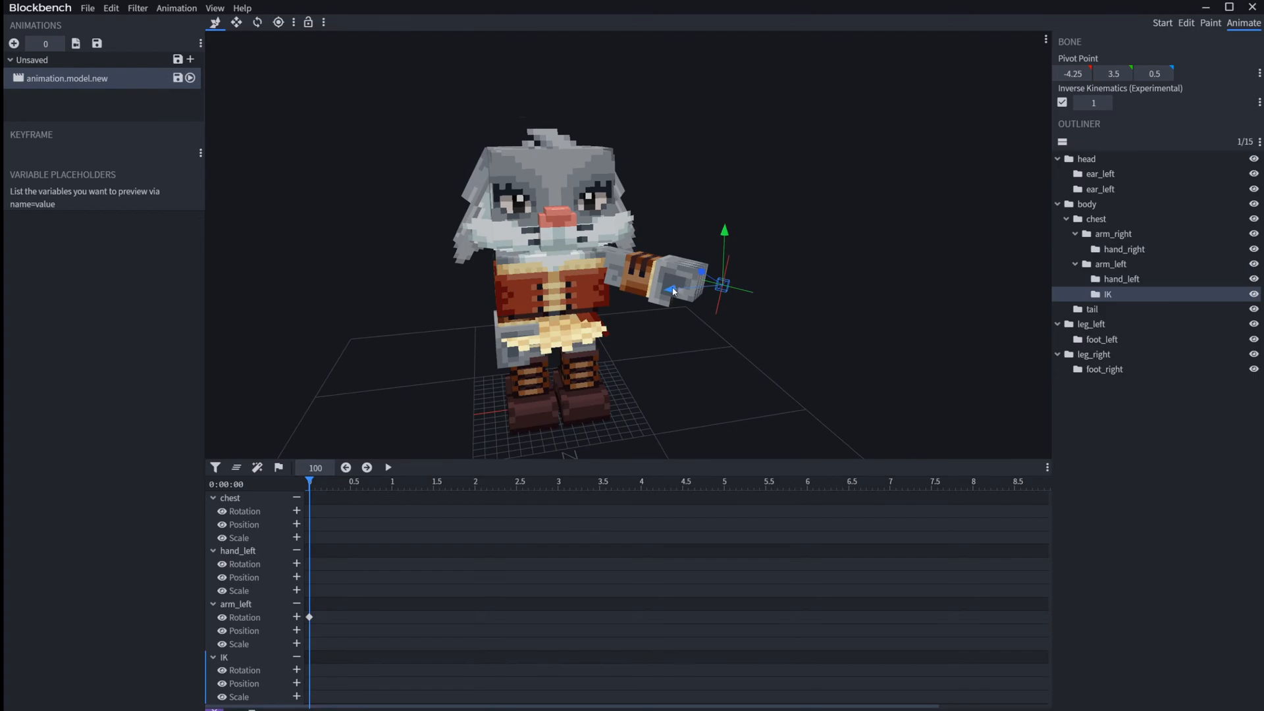
pyautogui.hotkey('ctrl', 'z')
pyautogui.hotkey('ctrl', 'z')
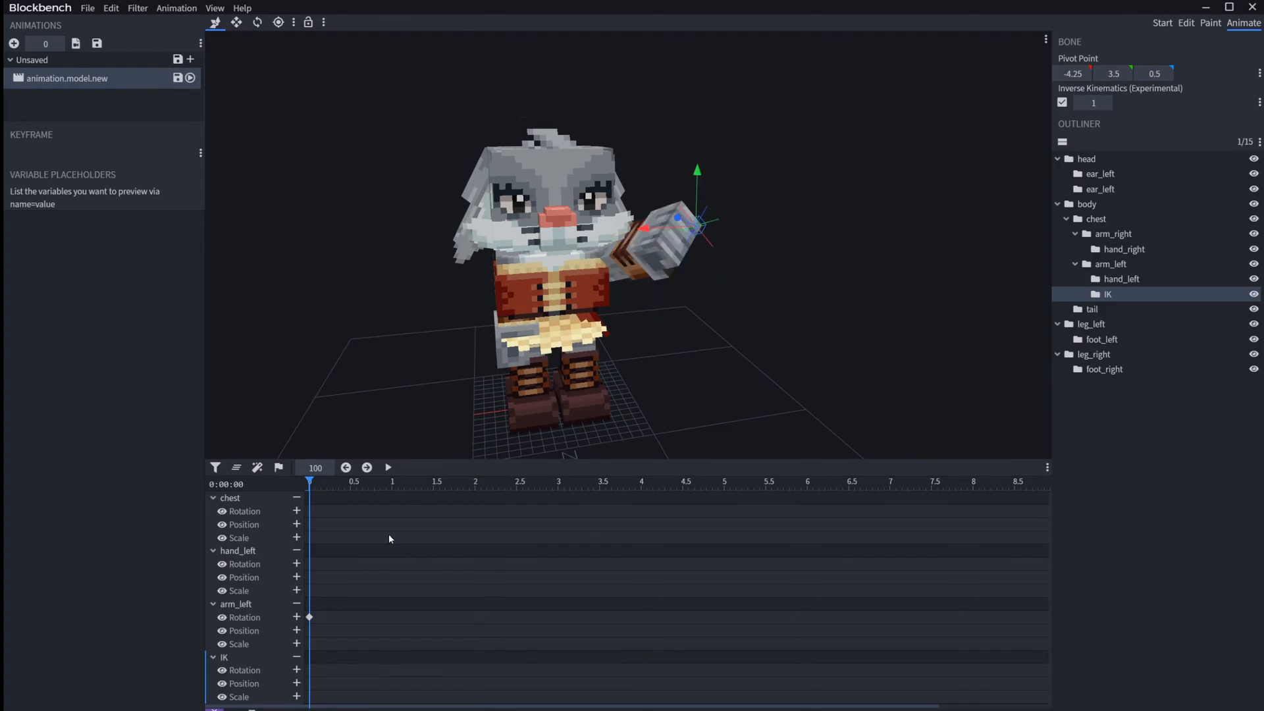
# Step: Clear the timeline and delete the arm_left rotation keyframe at time 0
pyautogui.click(309, 617)
pyautogui.moveTo(328, 509); pyautogui.dragTo(294, 697)
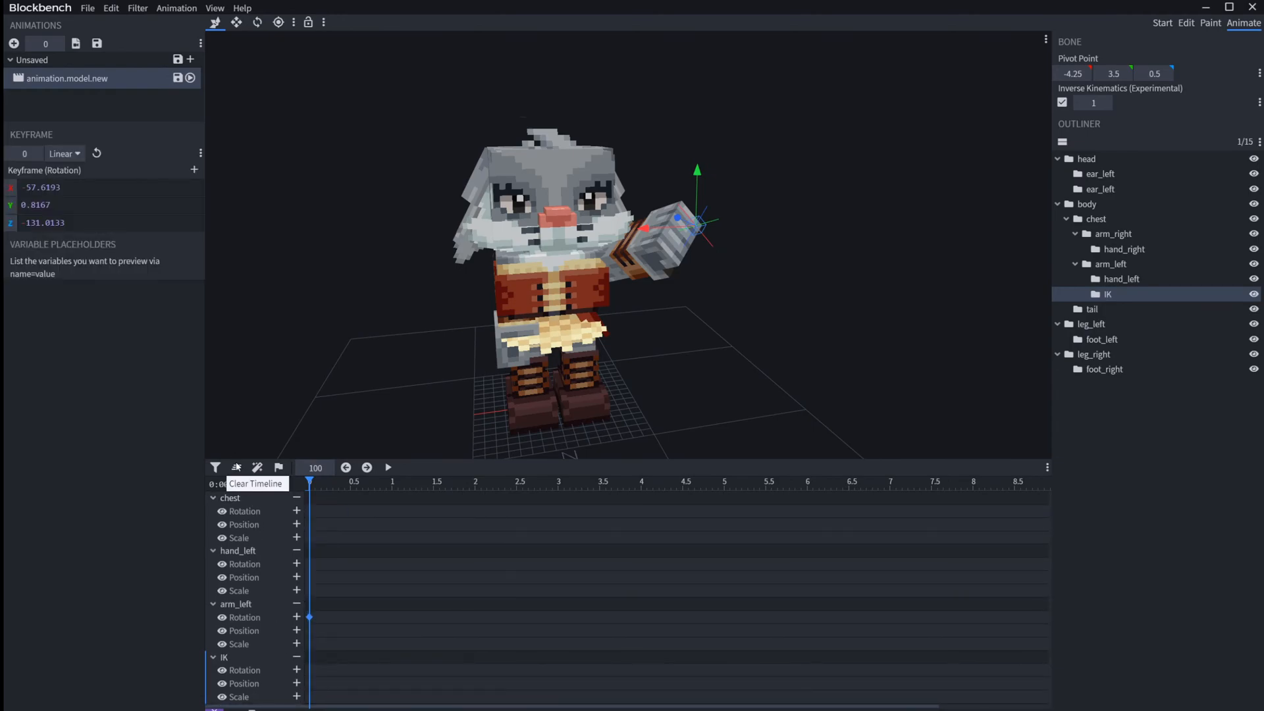
pyautogui.click(238, 468)
pyautogui.press('pagedown')
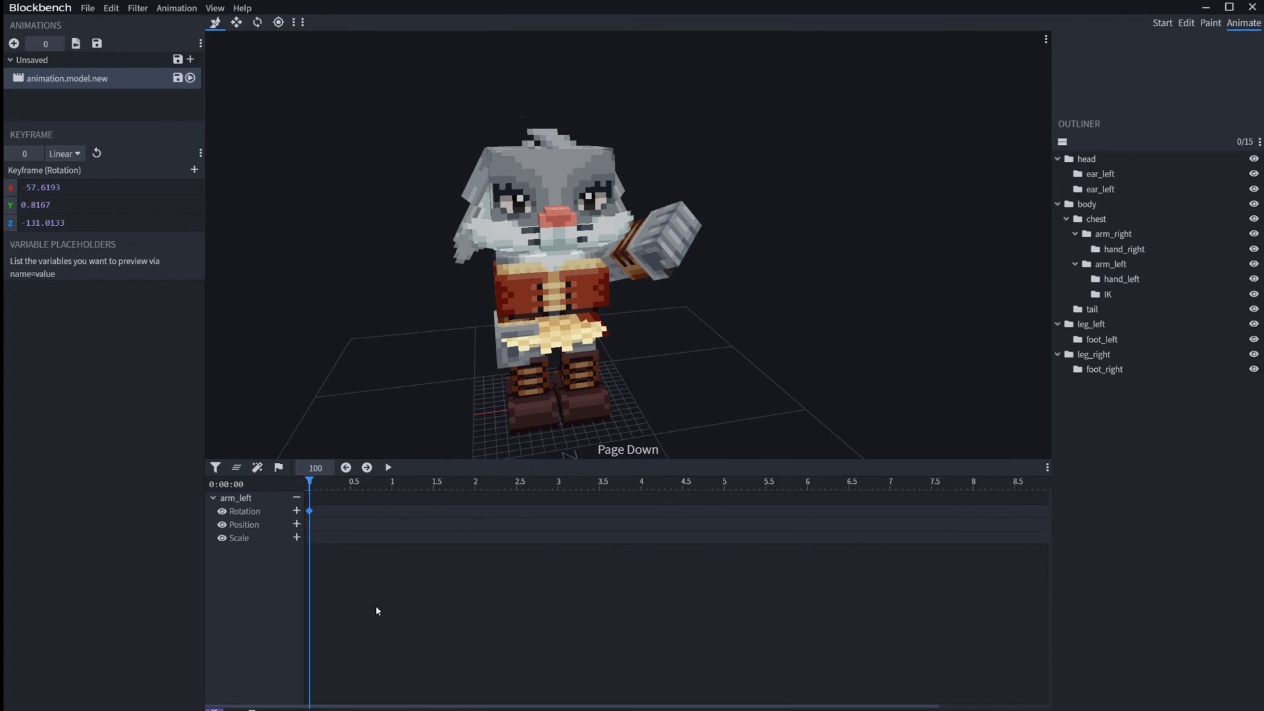
pyautogui.press('Delete')
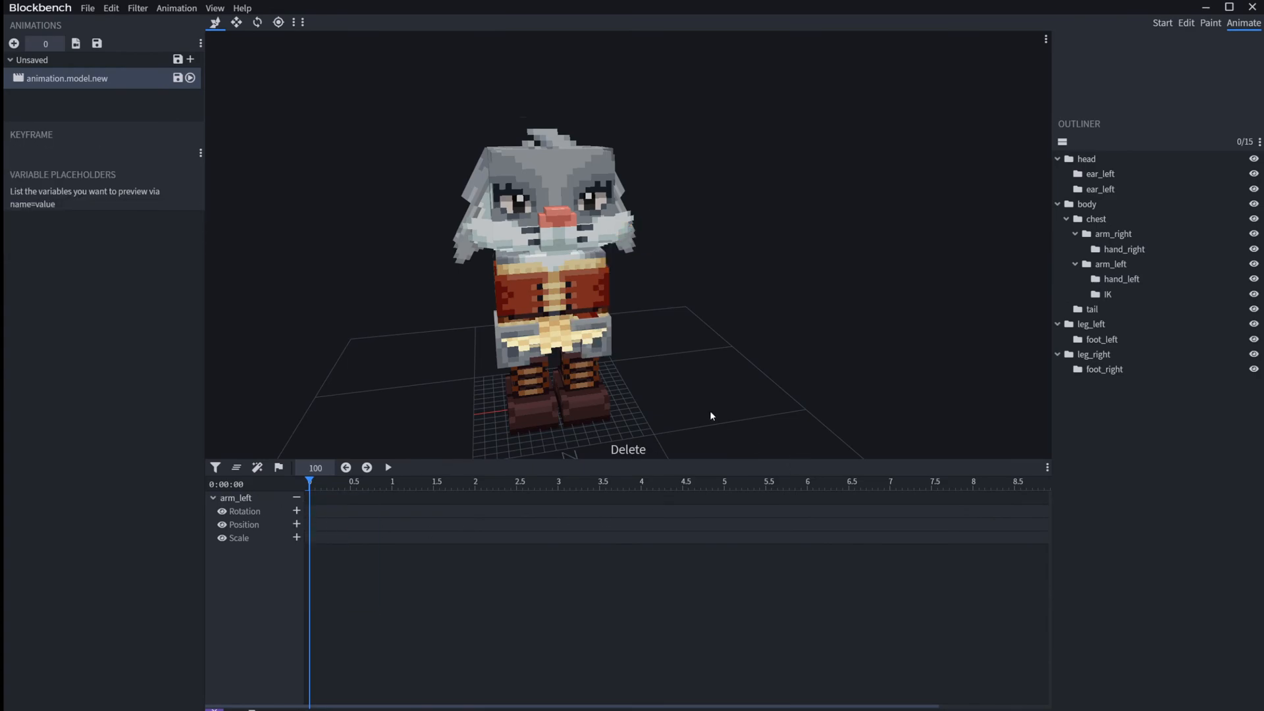
# Step: Select the IK bone and move it outward to lift the left arm away from the body
pyautogui.click(1113, 293)
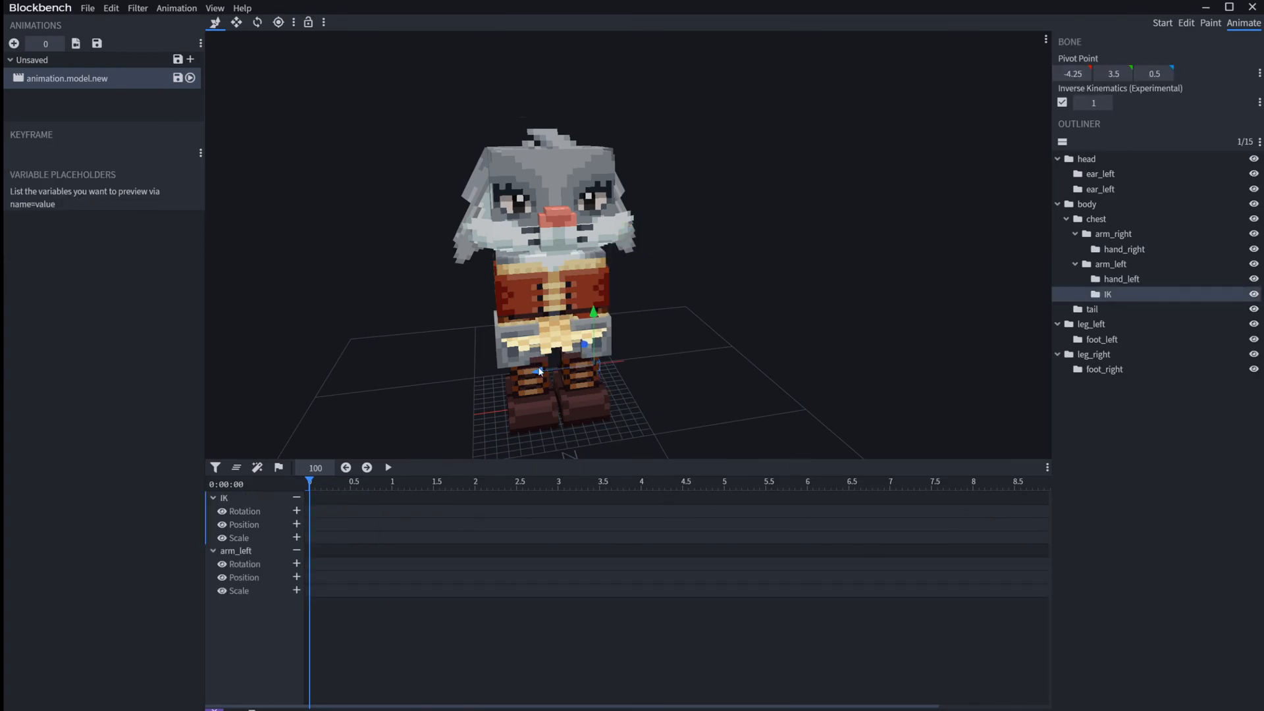
pyautogui.moveTo(540, 371); pyautogui.dragTo(698, 282)
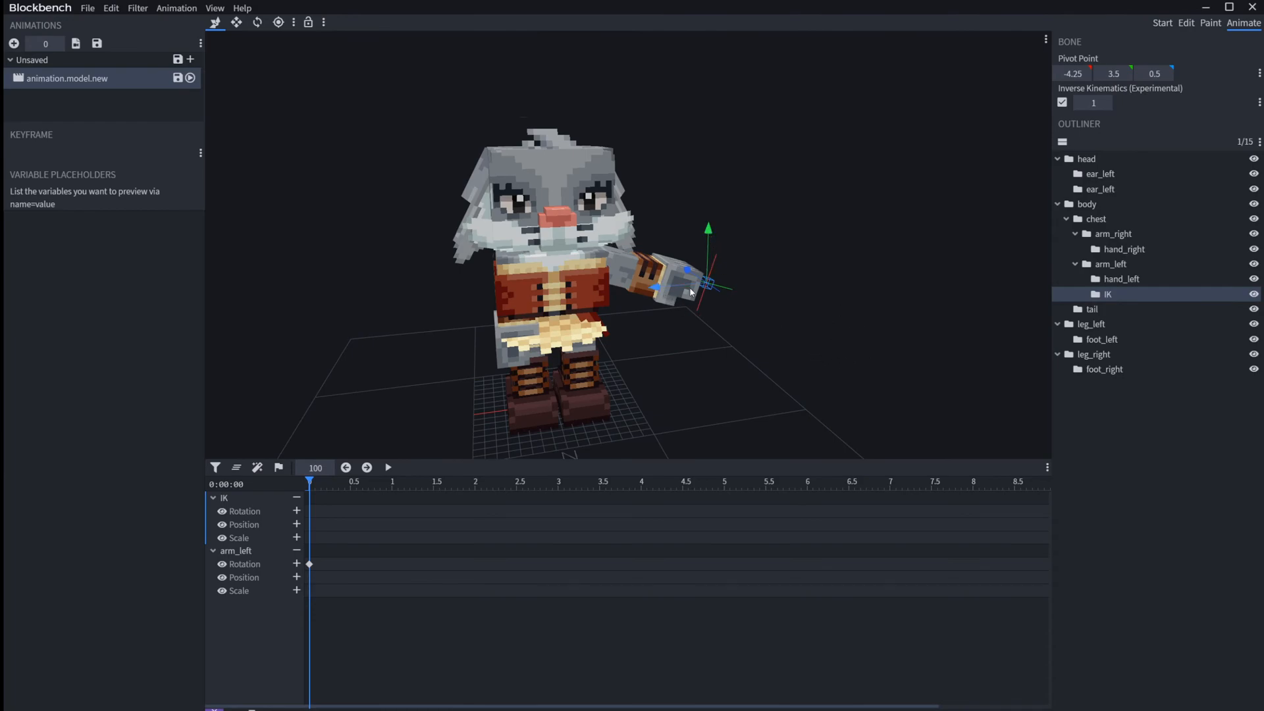
pyautogui.moveTo(723, 239); pyautogui.dragTo(668, 290)
# Step: Set the IK chain length to 2, try moving the IK bone along Z to turn the chest and arm, and undo the moves
pyautogui.click(719, 326)
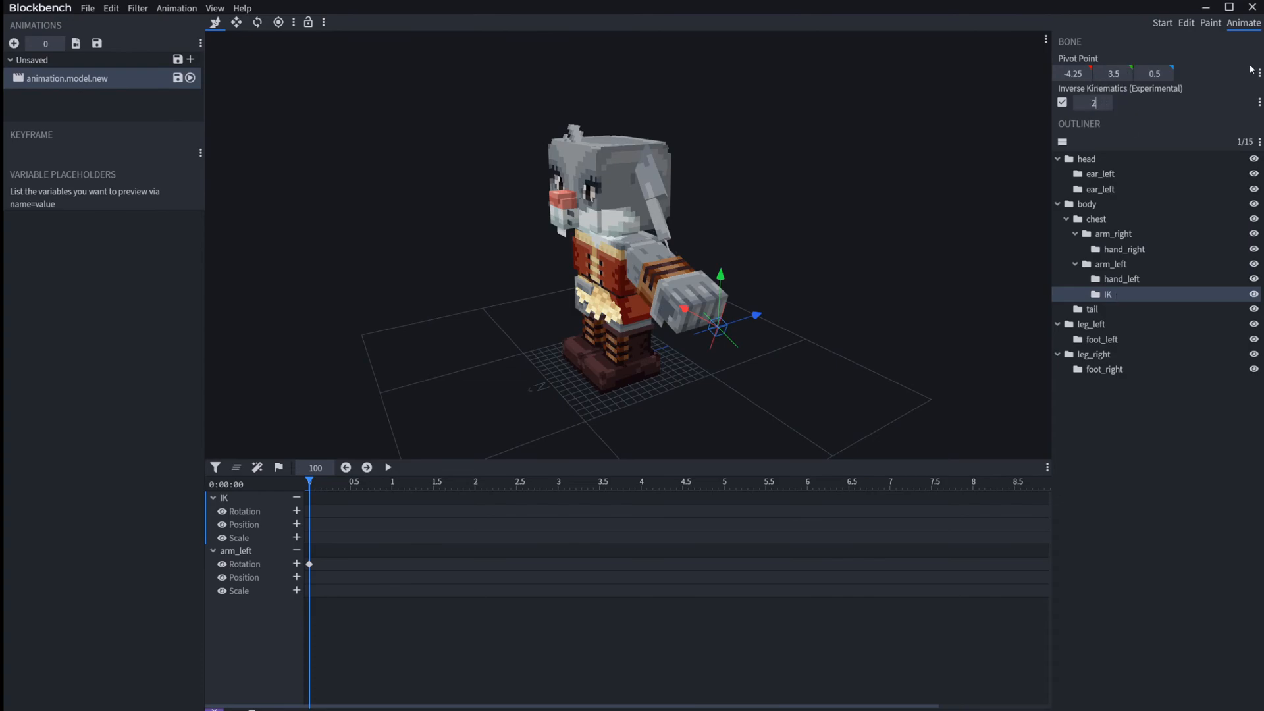
pyautogui.press('Return')
pyautogui.moveTo(783, 319); pyautogui.dragTo(827, 297)
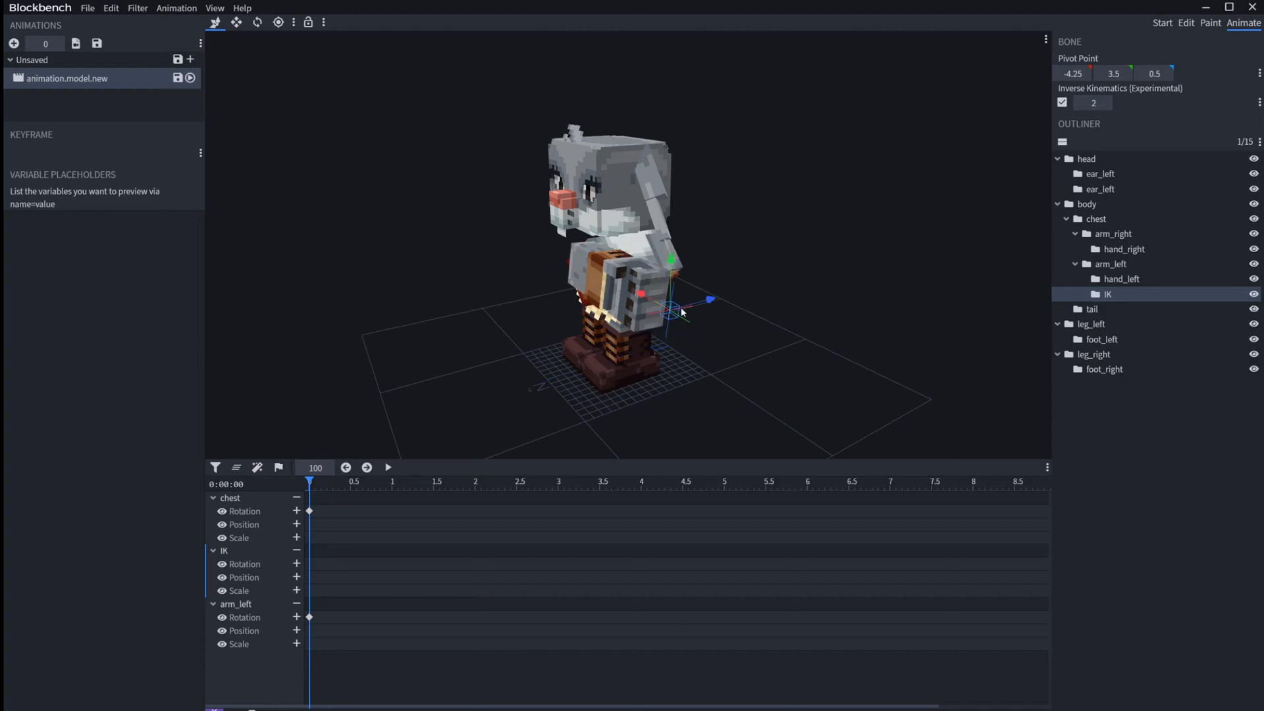
pyautogui.moveTo(703, 308); pyautogui.dragTo(816, 283)
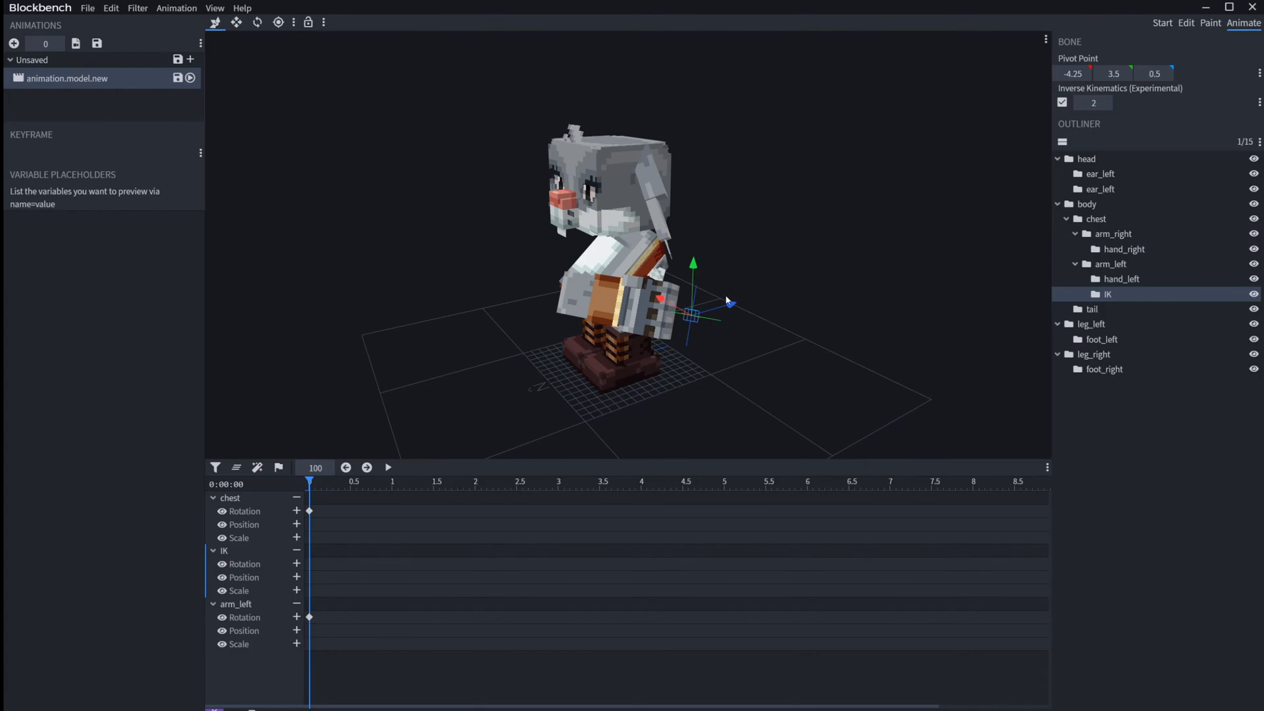
pyautogui.moveTo(719, 309); pyautogui.dragTo(842, 263)
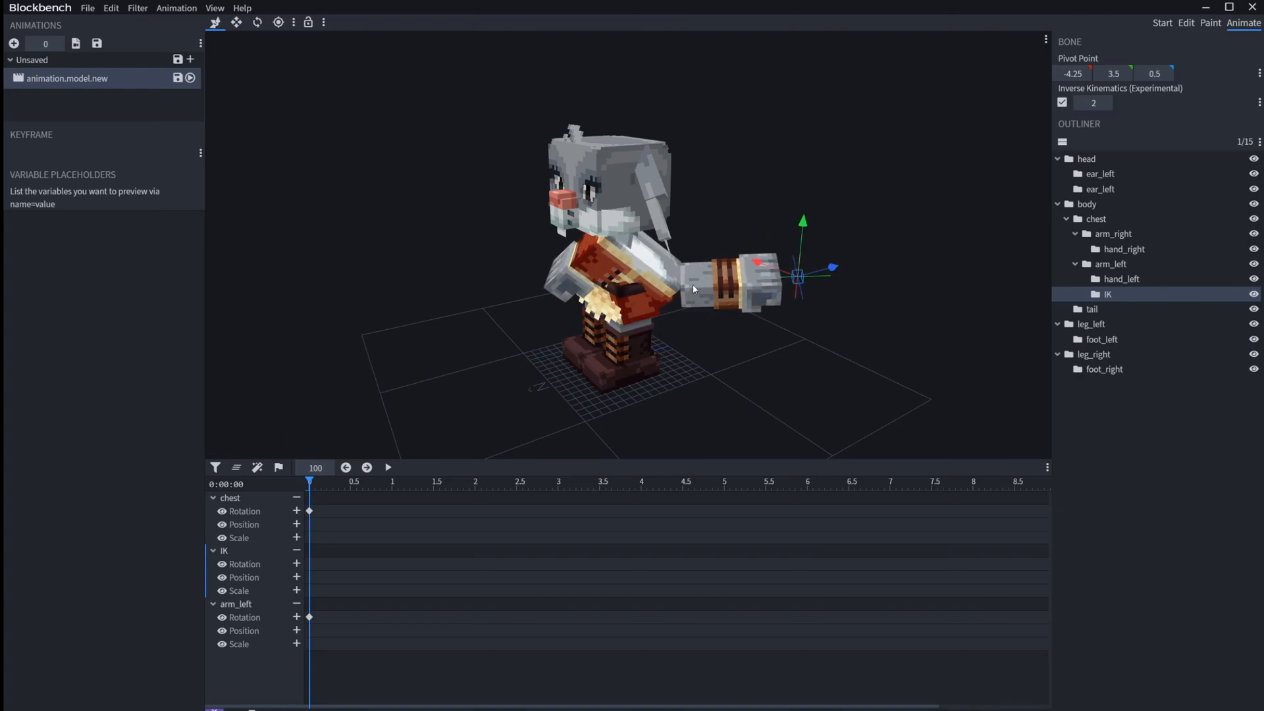
pyautogui.hotkey('ctrl', 'z')
pyautogui.hotkey('ctrl', 'z')
pyautogui.hotkey('ctrl', 'z')
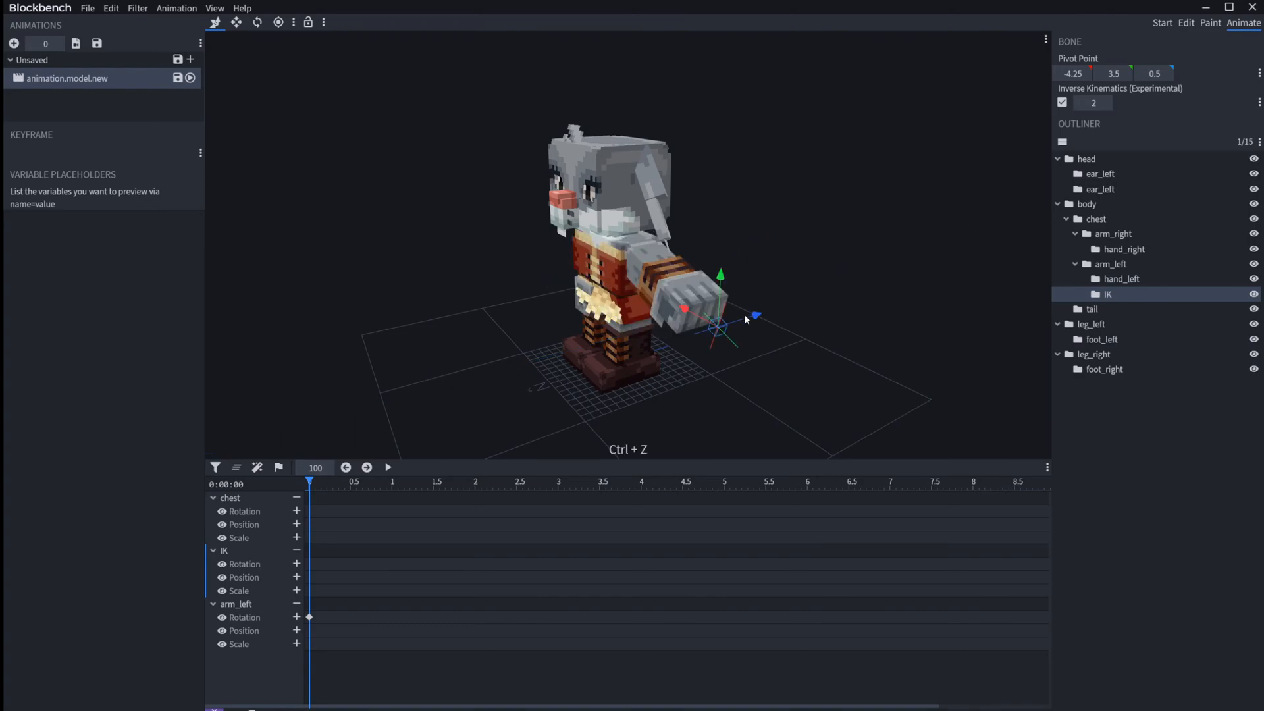
# Step: Reselect the IK bone and edit its IK chain length
pyautogui.moveTo(768, 278); pyautogui.dragTo(878, 228)
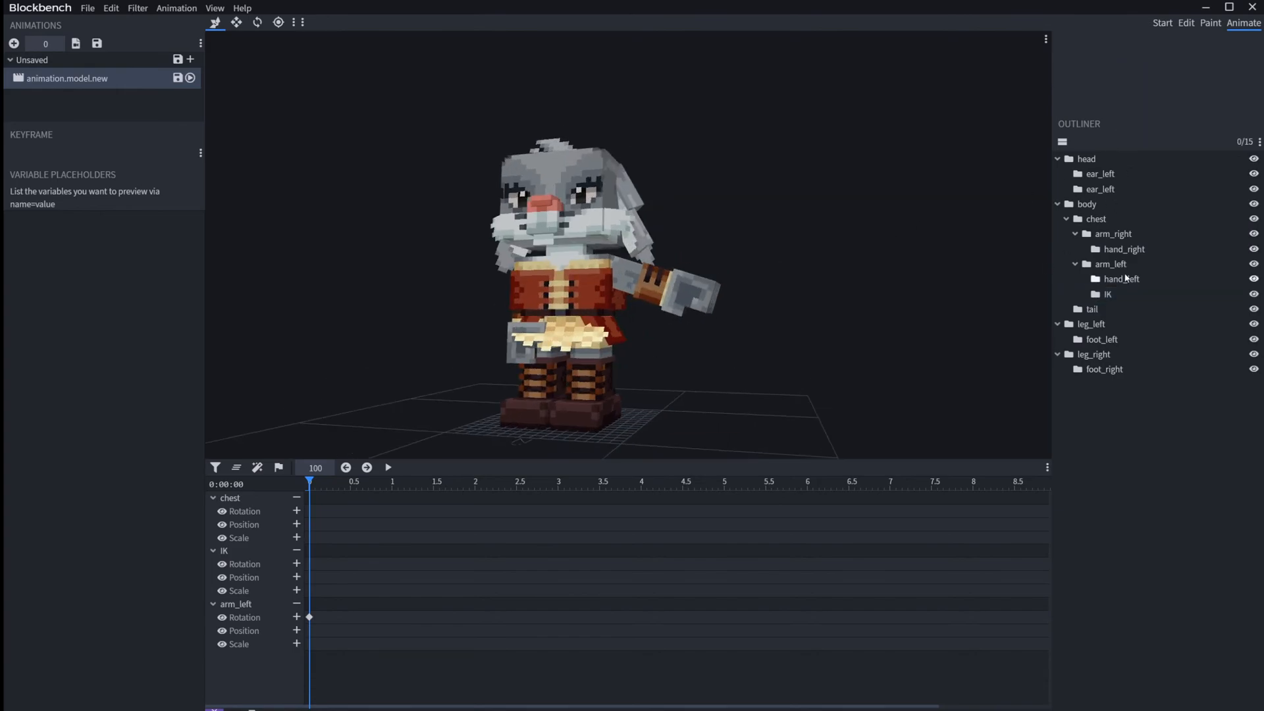
pyautogui.click(1107, 293)
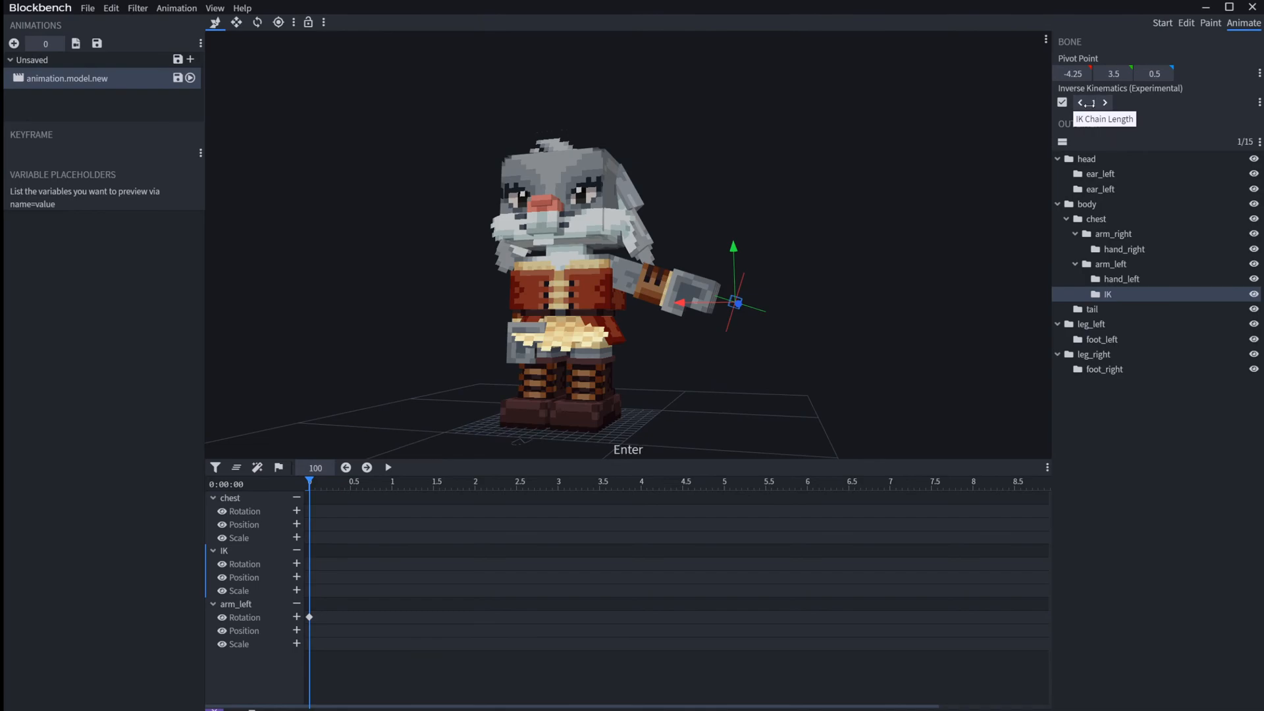
pyautogui.moveTo(859, 246); pyautogui.dragTo(861, 254)
pyautogui.scroll(5, 806, 301)
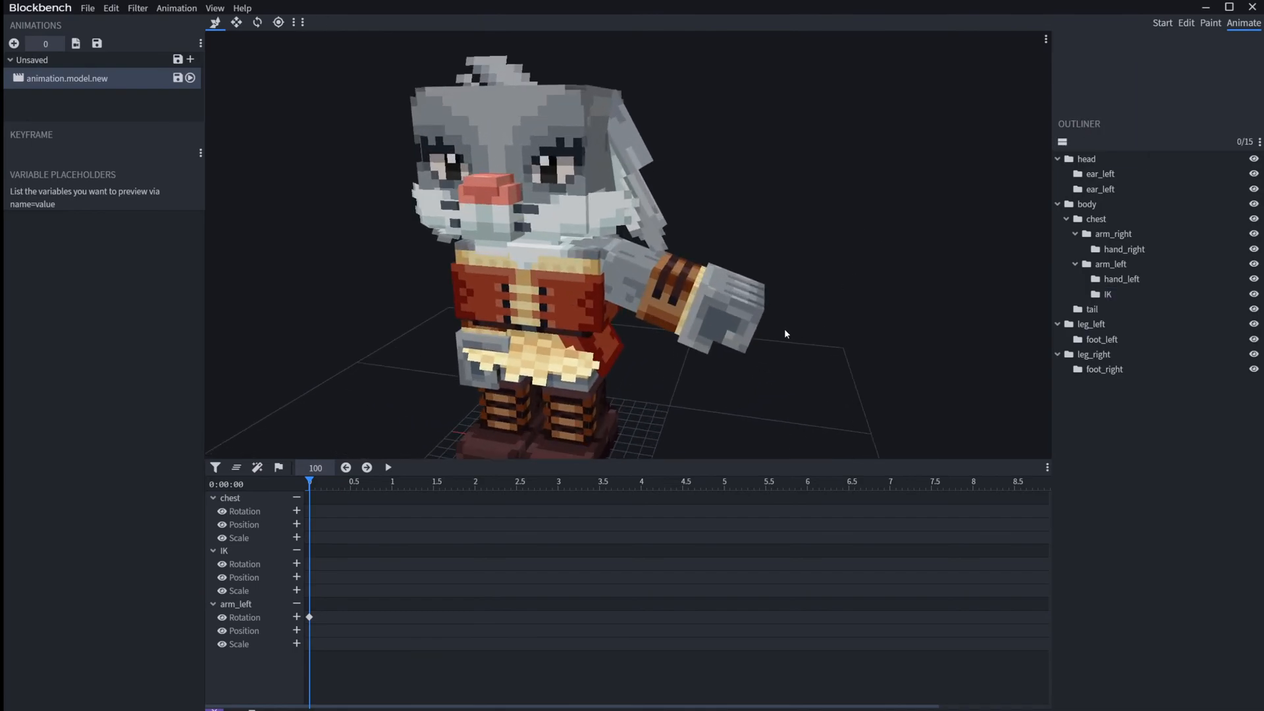
# Step: Select the IK bone and move it upward until the left arm extends horizontally from the body
pyautogui.click(784, 329)
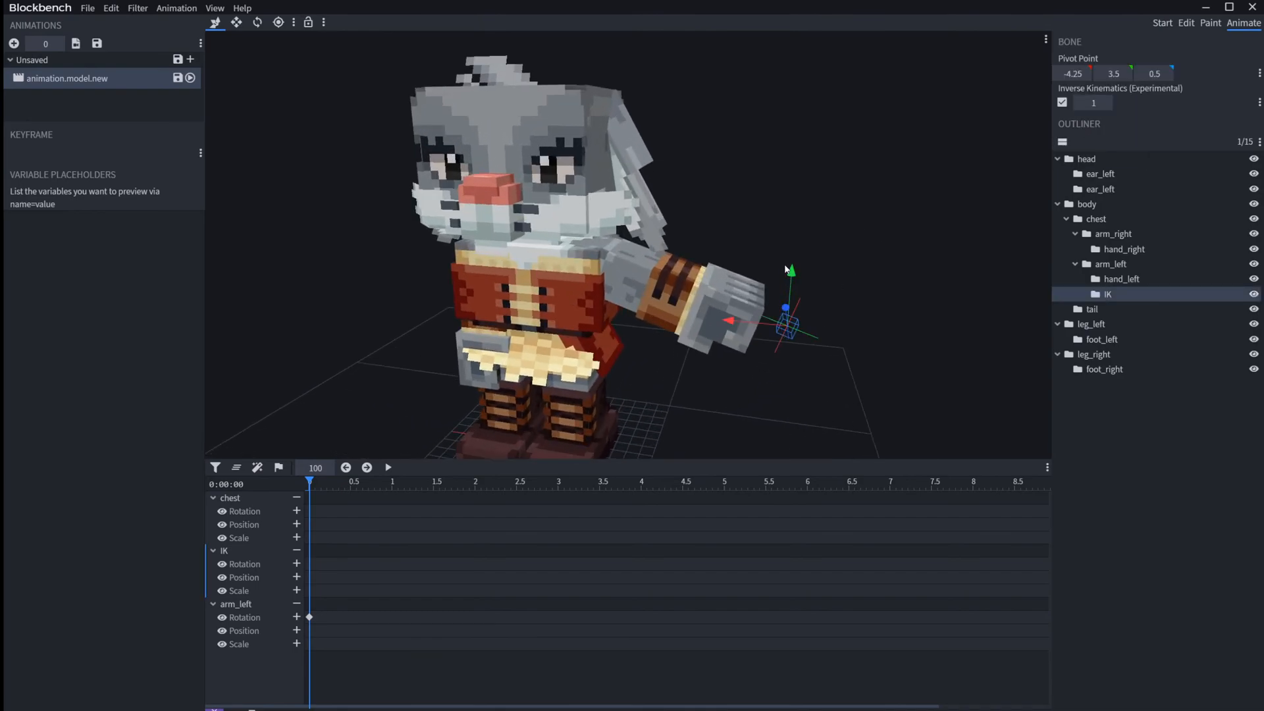
pyautogui.moveTo(786, 270); pyautogui.dragTo(808, 227)
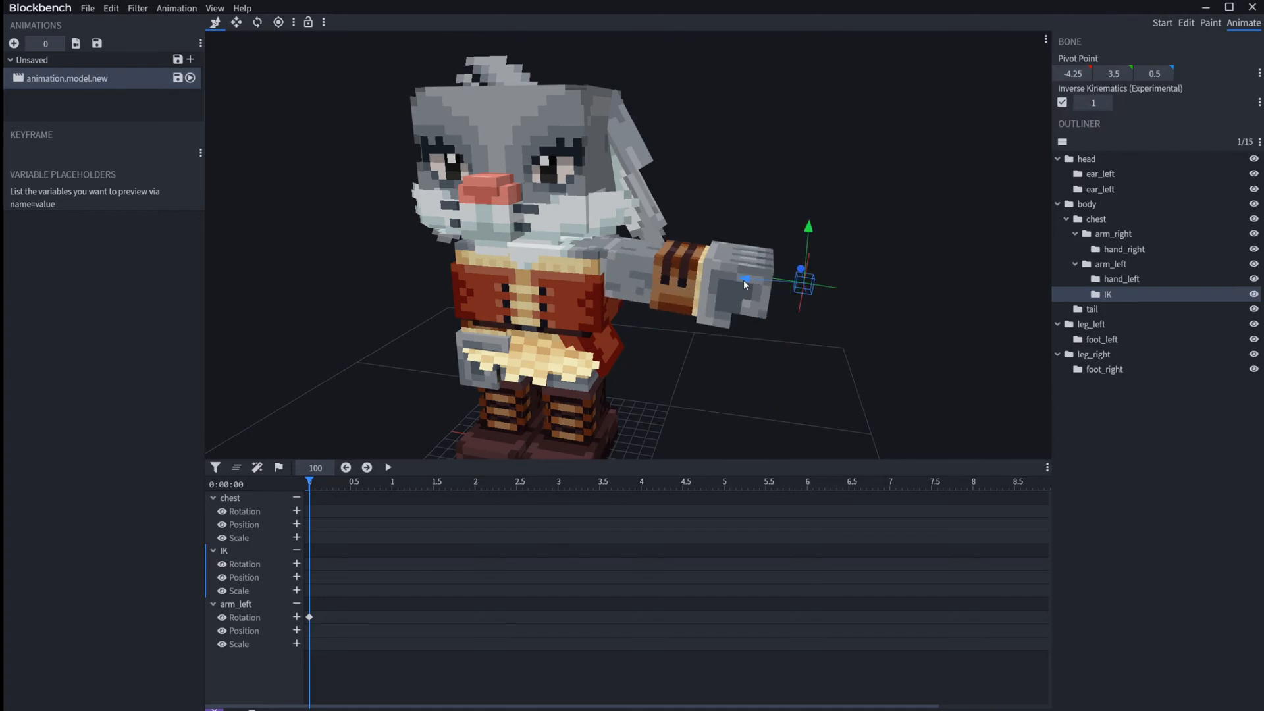
pyautogui.moveTo(743, 284)
pyautogui.mouseDown()
pyautogui.moveTo(732, 281)
pyautogui.moveTo(757, 287)
pyautogui.moveTo(746, 282)
pyautogui.mouseUp()
pyautogui.moveTo(811, 235)
pyautogui.mouseDown()
pyautogui.moveTo(811, 203)
pyautogui.moveTo(812, 219)
pyautogui.mouseUp()
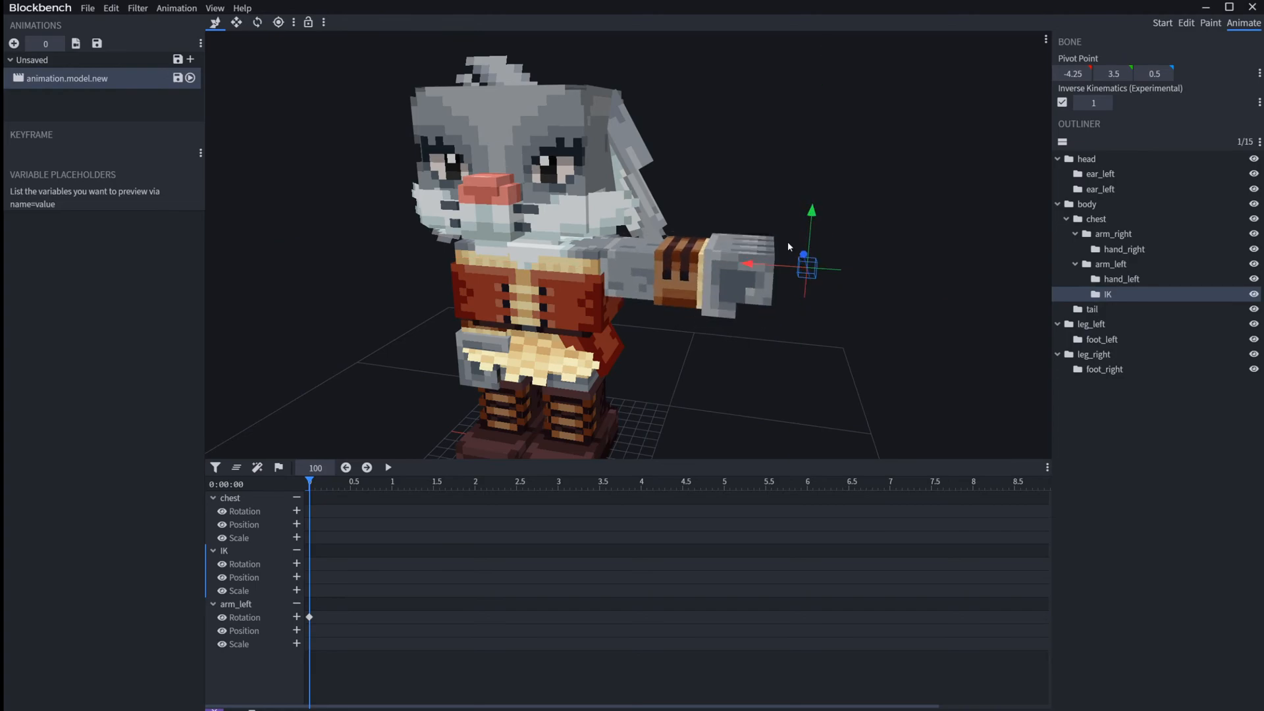
pyautogui.moveTo(747, 268)
pyautogui.mouseDown()
pyautogui.moveTo(982, 285)
pyautogui.moveTo(732, 259)
pyautogui.moveTo(758, 259)
pyautogui.mouseUp()
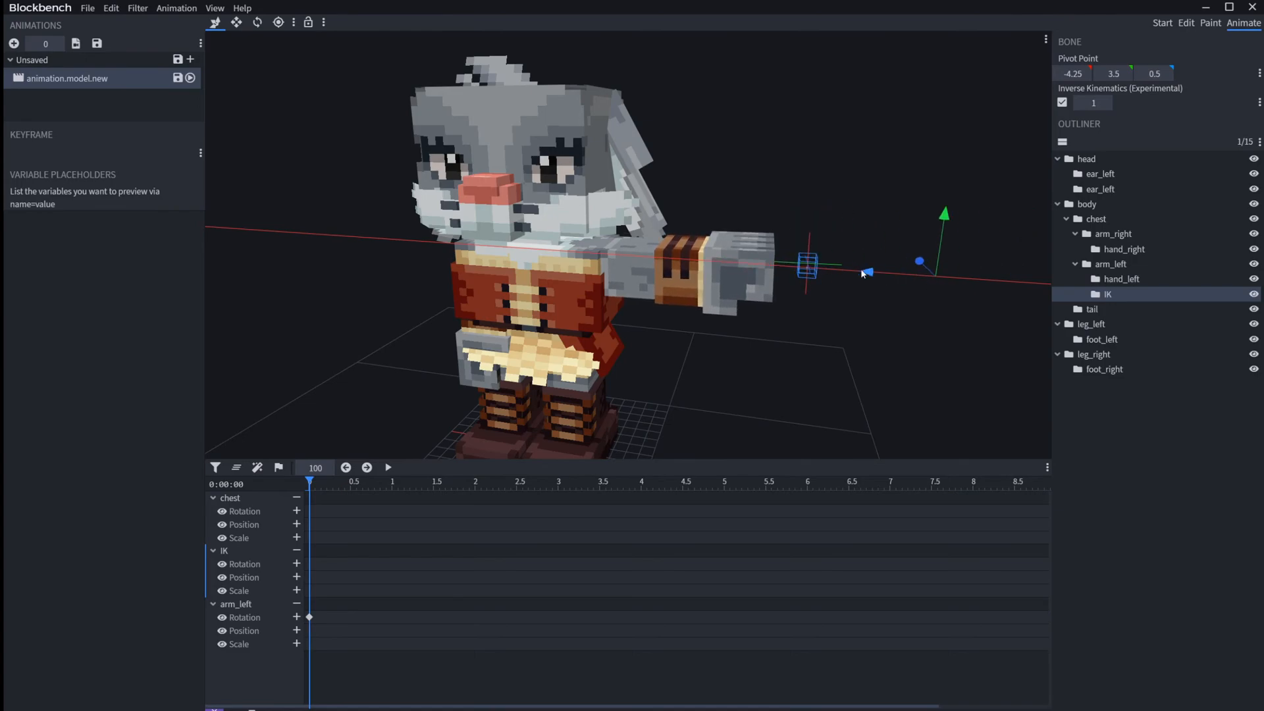
# Step: Examine the raised left arm from the side and front, and reselect the IK bone to check its IK setting
pyautogui.click(826, 345)
pyautogui.moveTo(835, 353); pyautogui.dragTo(764, 357)
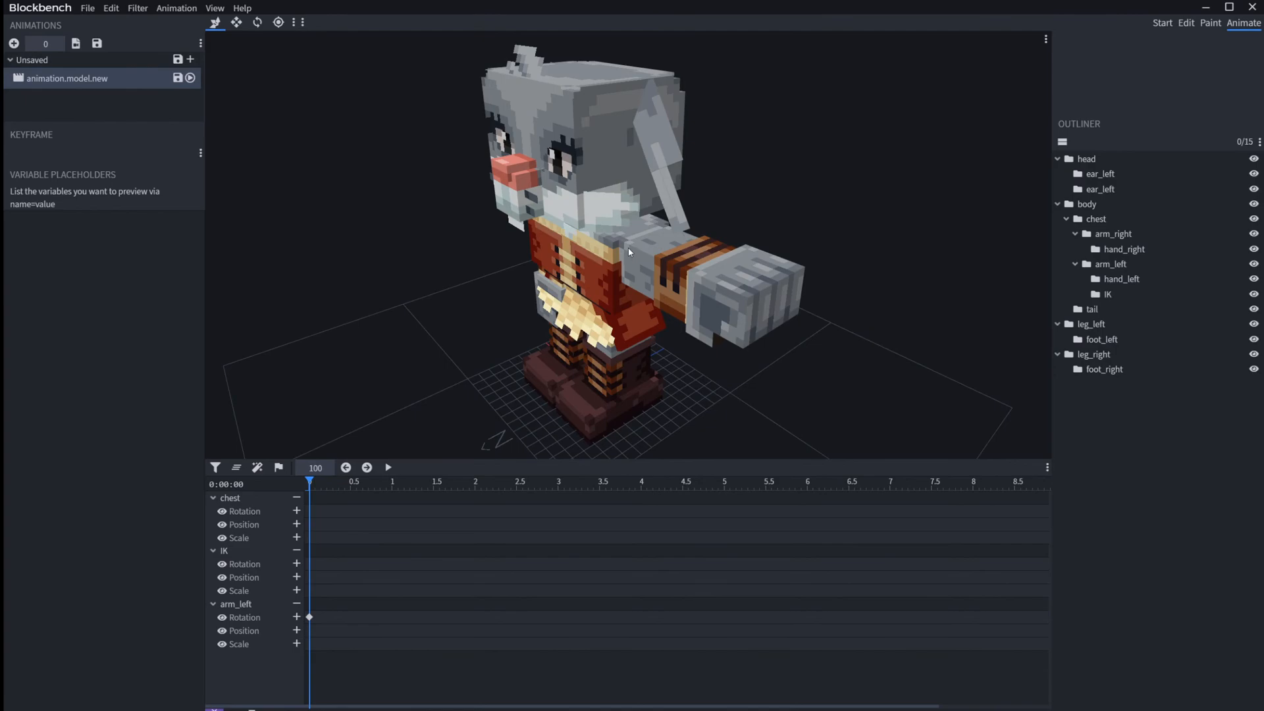
pyautogui.moveTo(921, 281); pyautogui.dragTo(999, 263)
pyautogui.moveTo(908, 291); pyautogui.dragTo(948, 259, button='right')
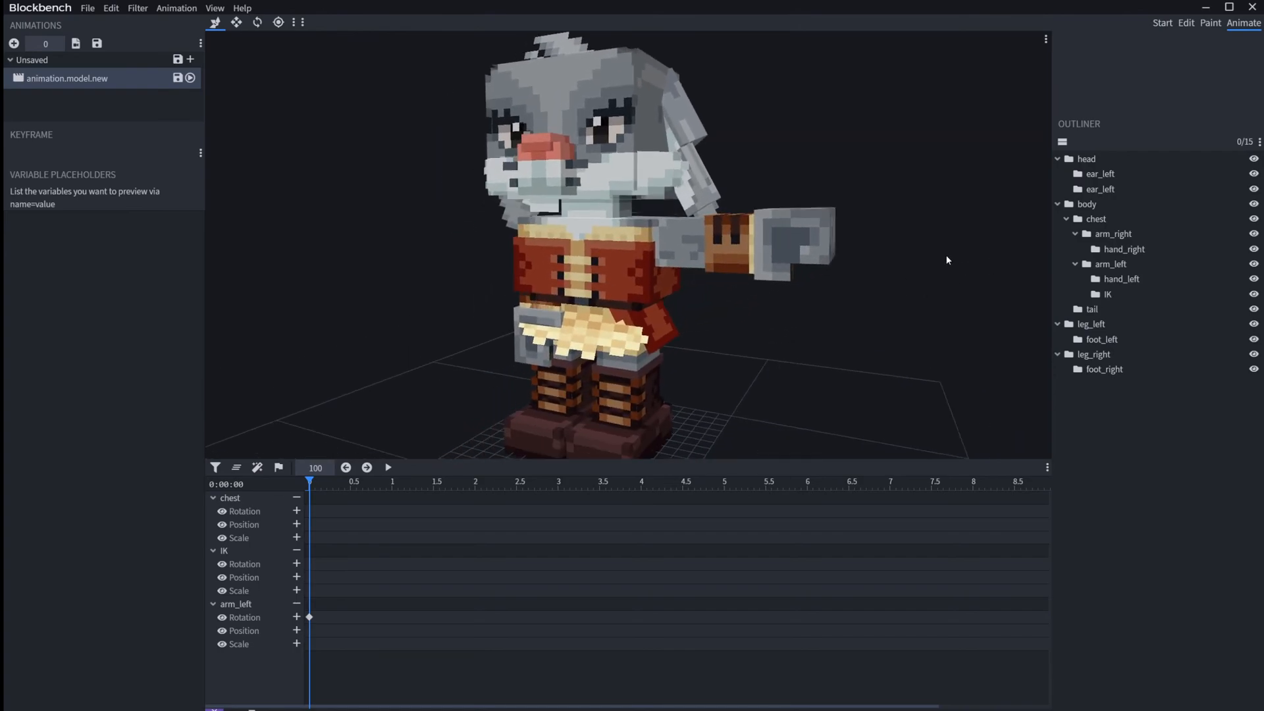
pyautogui.click(1108, 294)
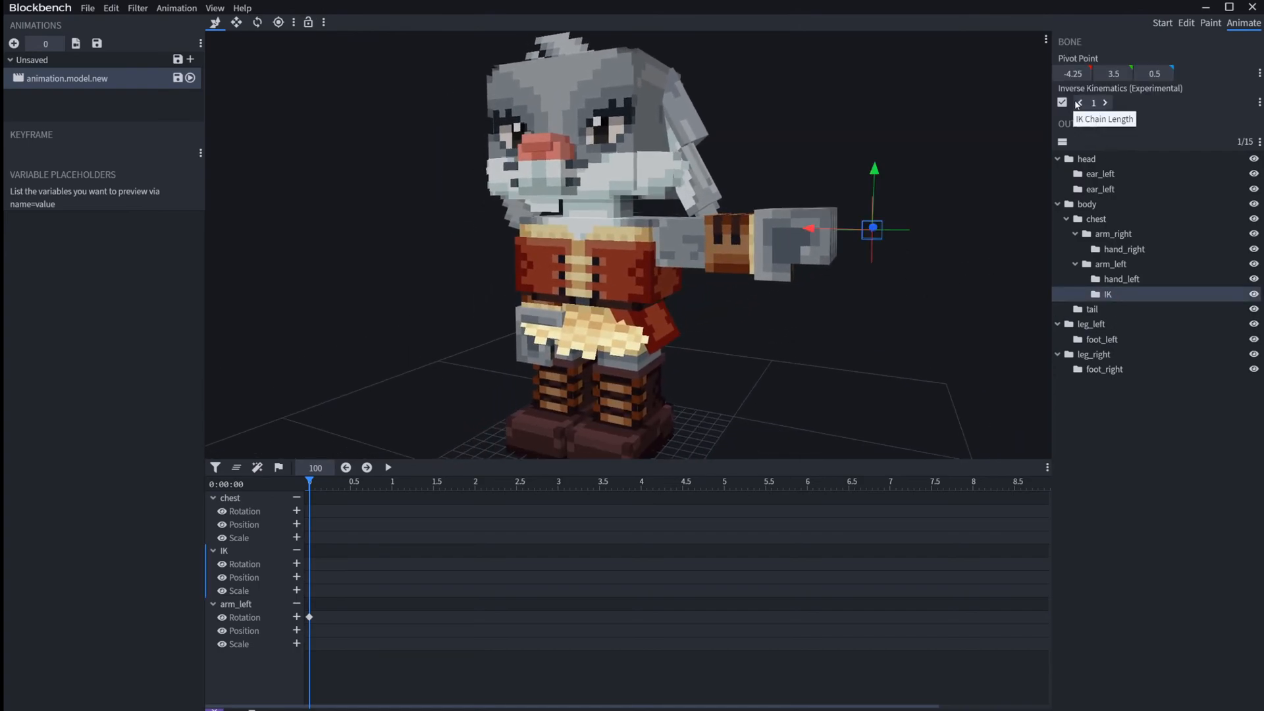
pyautogui.click(1062, 102)
# Step: Set the marker color of the arm_left rotation keyframe at time 0 to Red
pyautogui.click(310, 617)
pyautogui.rightClick(308, 619)
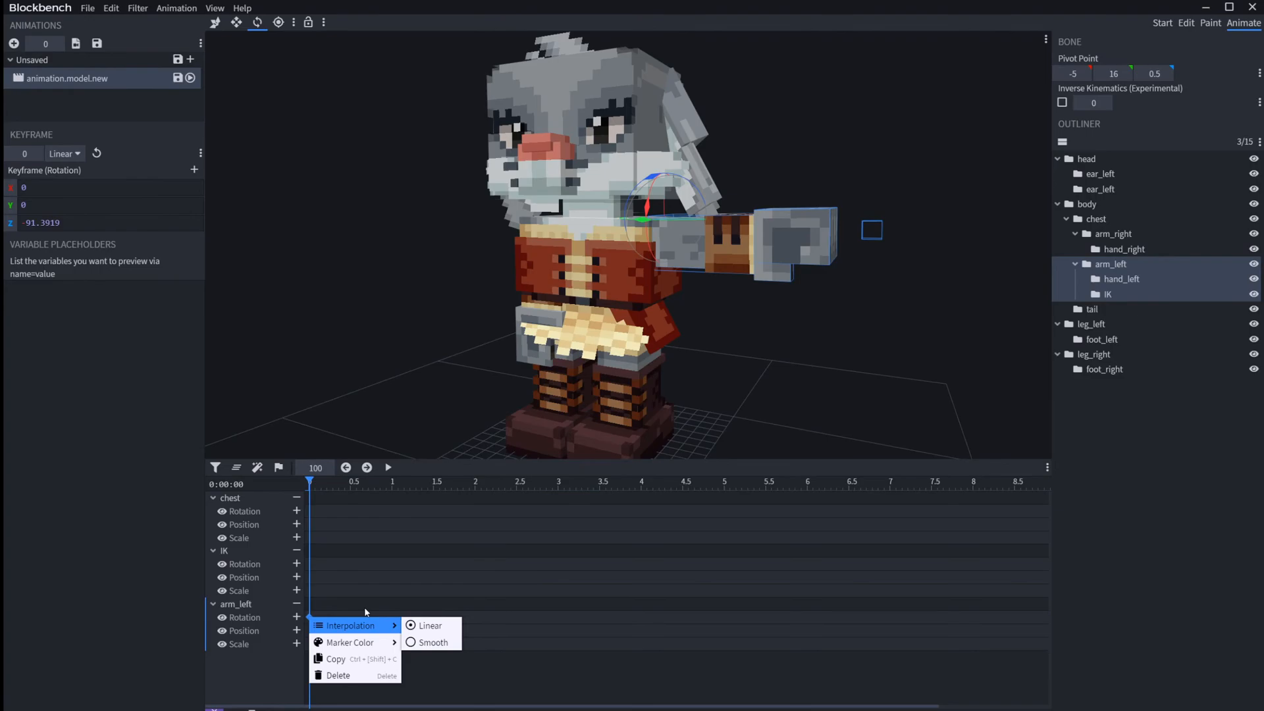
pyautogui.click(369, 572)
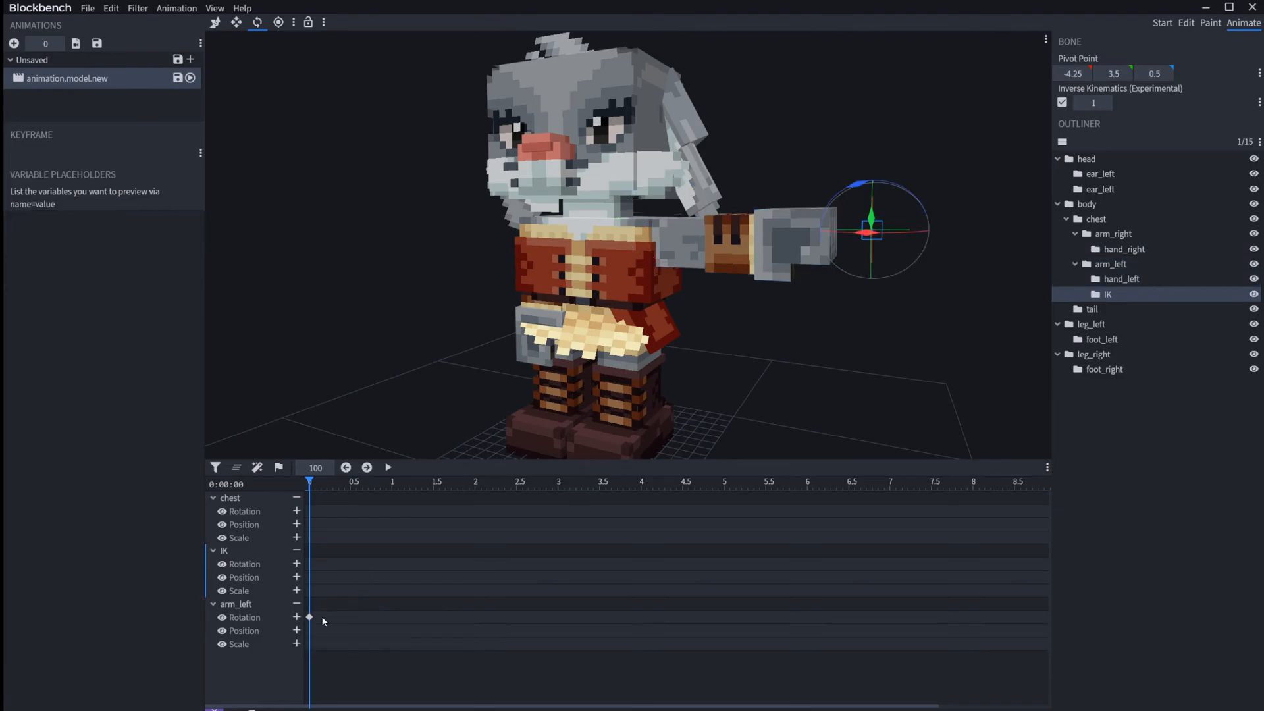
pyautogui.rightClick(310, 618)
pyautogui.moveTo(355, 642)
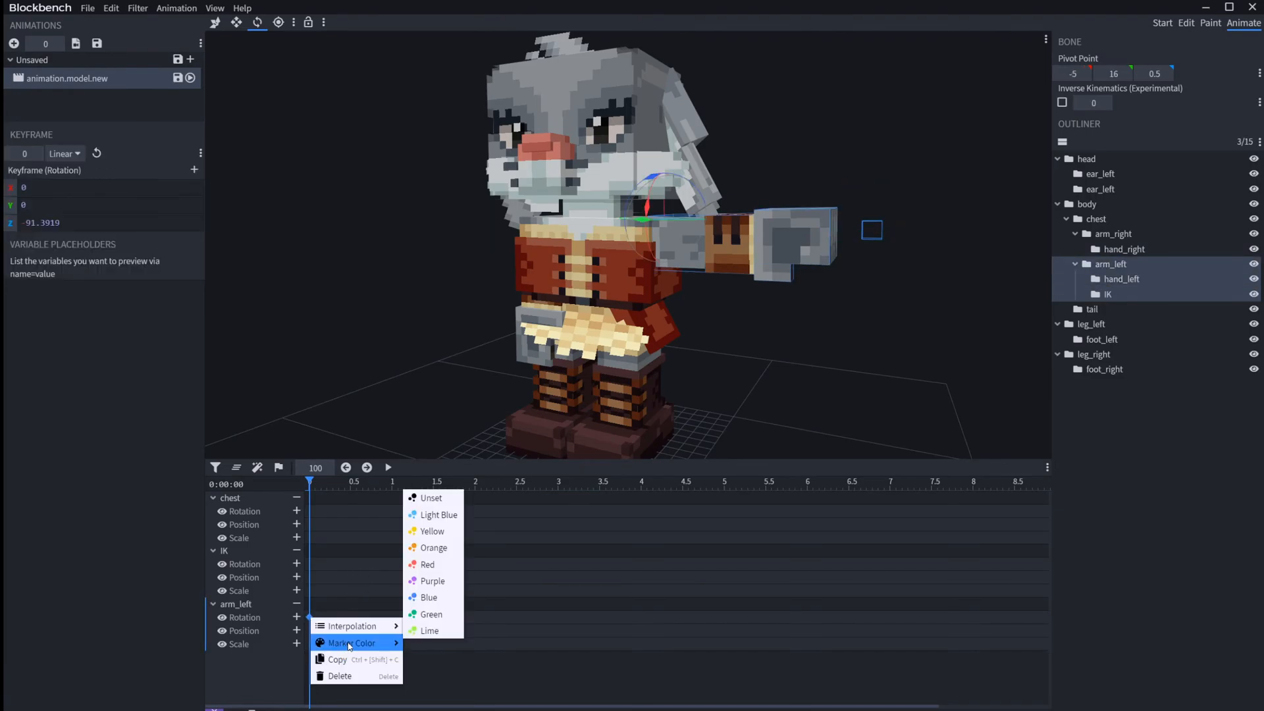
pyautogui.click(428, 563)
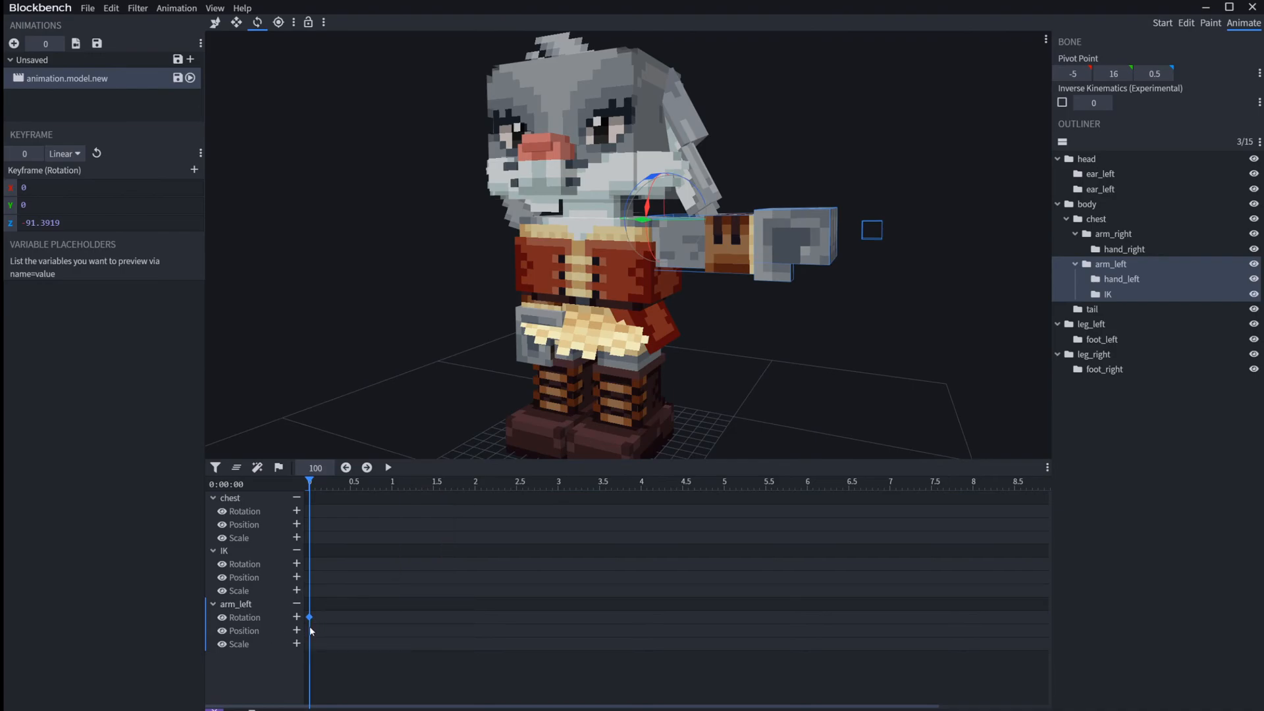
# Step: Set the timeline to 0.63 s and add an arm_left rotation keyframe there
pyautogui.click(361, 485)
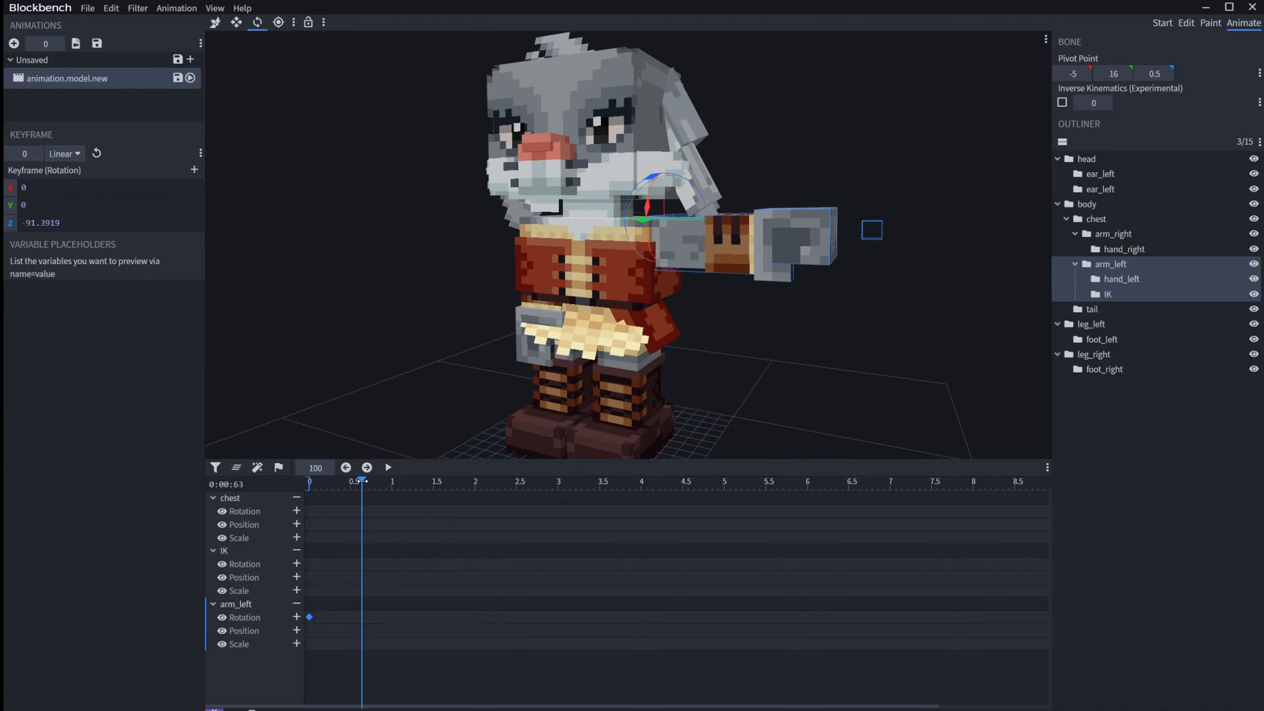
pyautogui.click(334, 622)
pyautogui.rightClick(307, 619)
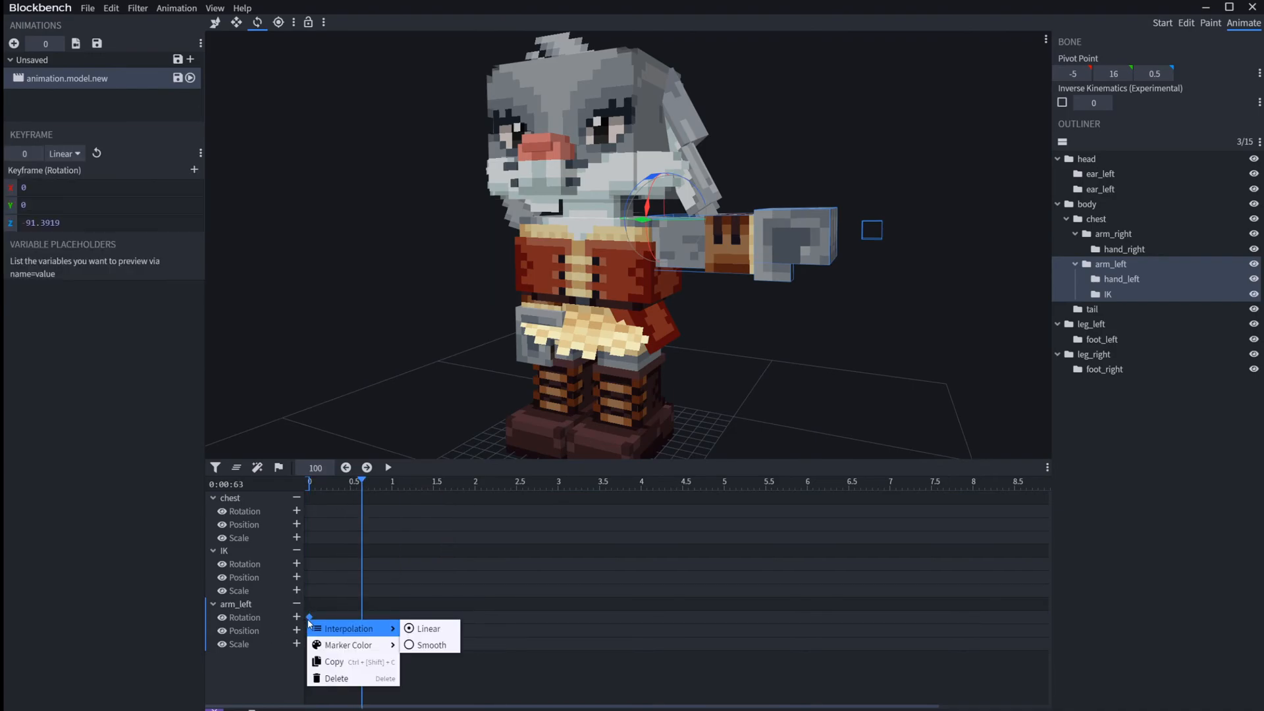
pyautogui.click(346, 590)
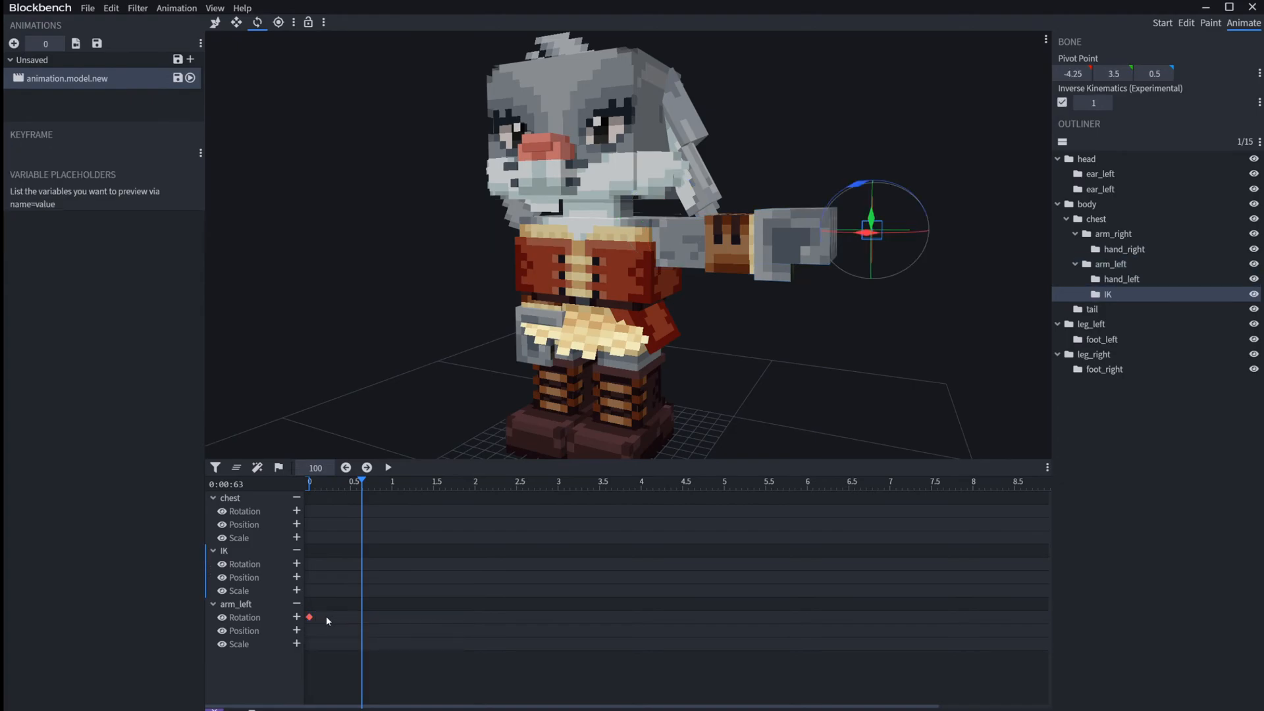
pyautogui.click(309, 618)
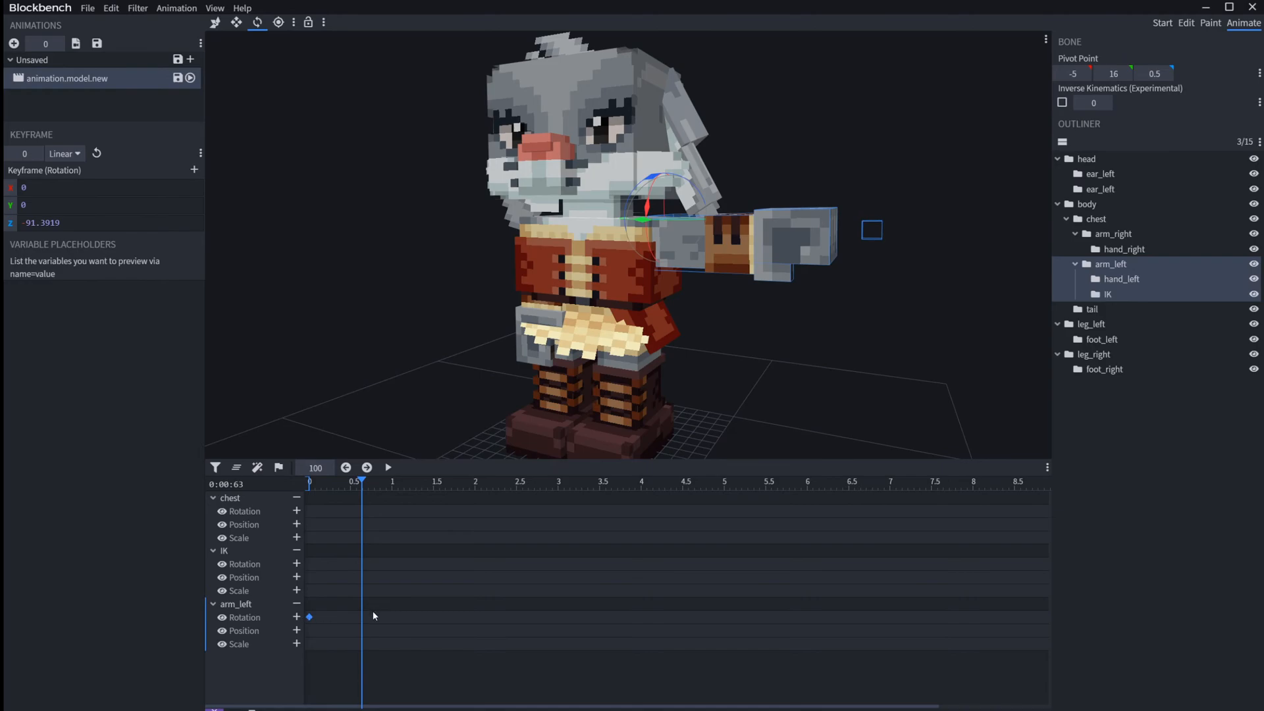
pyautogui.rightClick(373, 616)
pyautogui.click(296, 617)
# Step: Select the IK bone, move it to swing the left arm forward at 0.63 s, and return the timeline to 0
pyautogui.moveTo(965, 238); pyautogui.dragTo(841, 276)
pyautogui.click(883, 306)
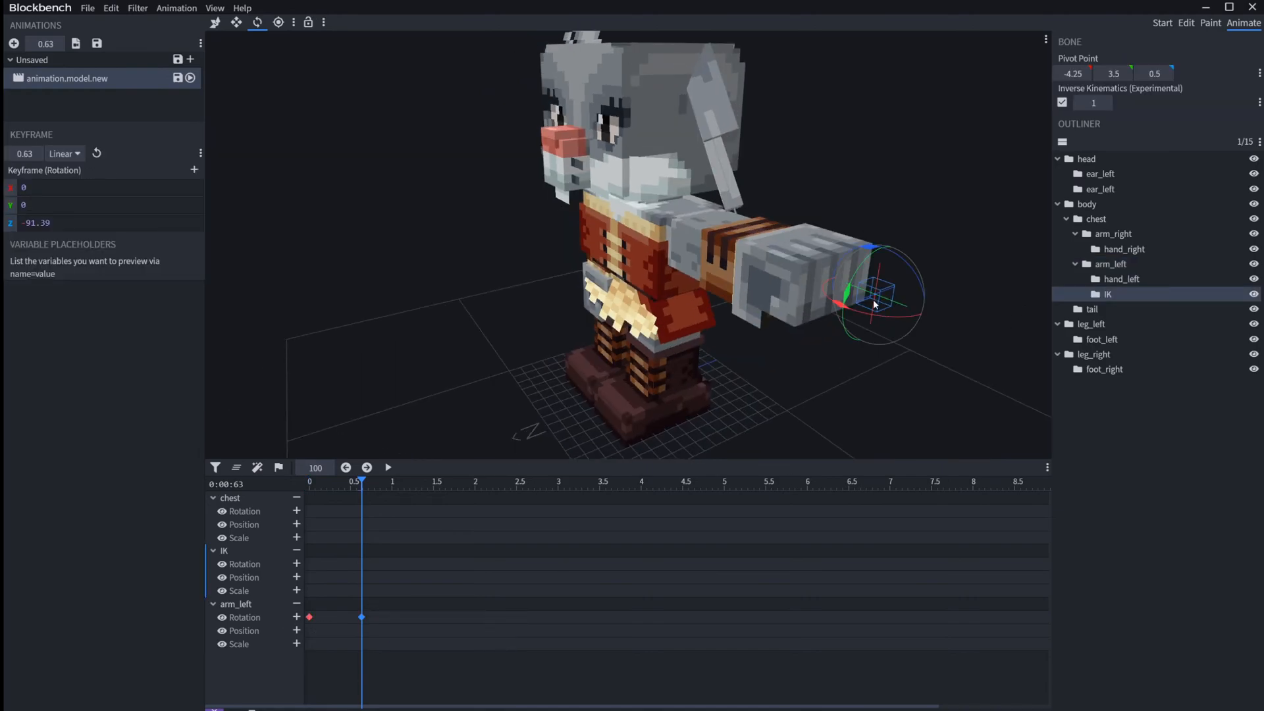
pyautogui.press('v')
pyautogui.moveTo(907, 286); pyautogui.dragTo(638, 391)
pyautogui.click(399, 612)
pyautogui.moveTo(363, 511); pyautogui.dragTo(271, 484)
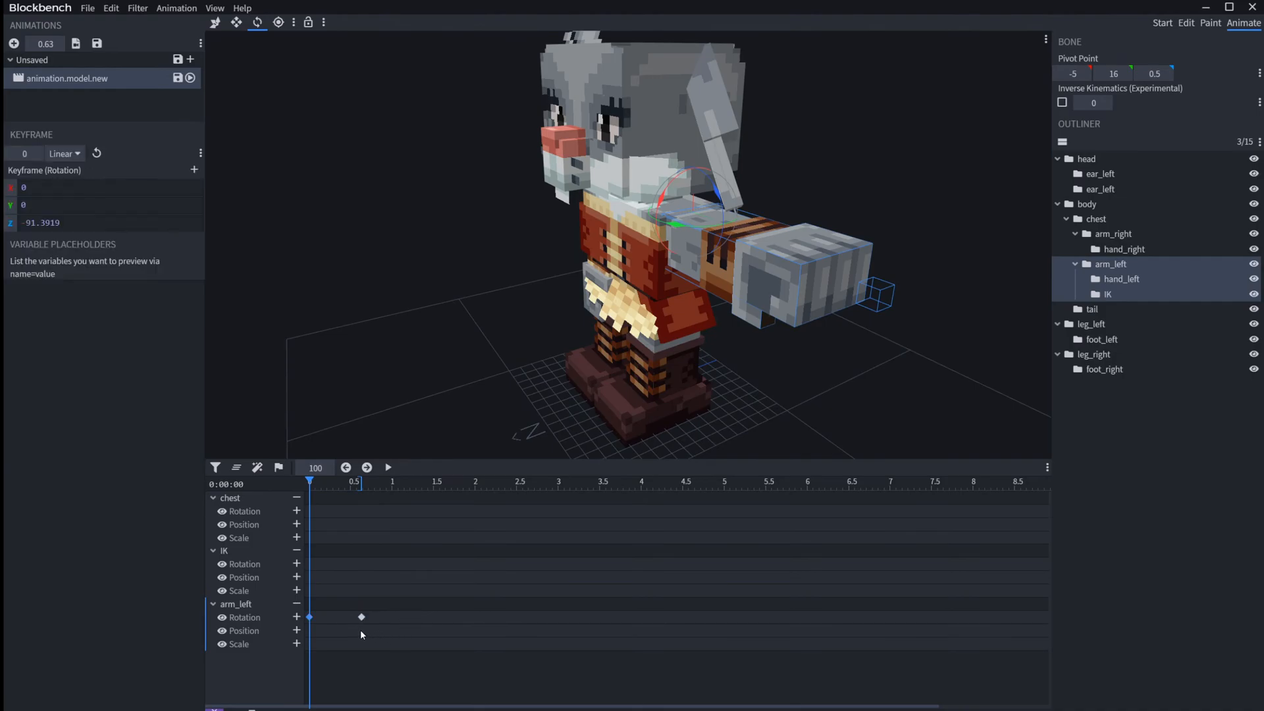
# Step: Set the marker color of the arm_left rotation keyframe at 0.63 s to Green
pyautogui.rightClick(362, 618)
pyautogui.moveTo(421, 642)
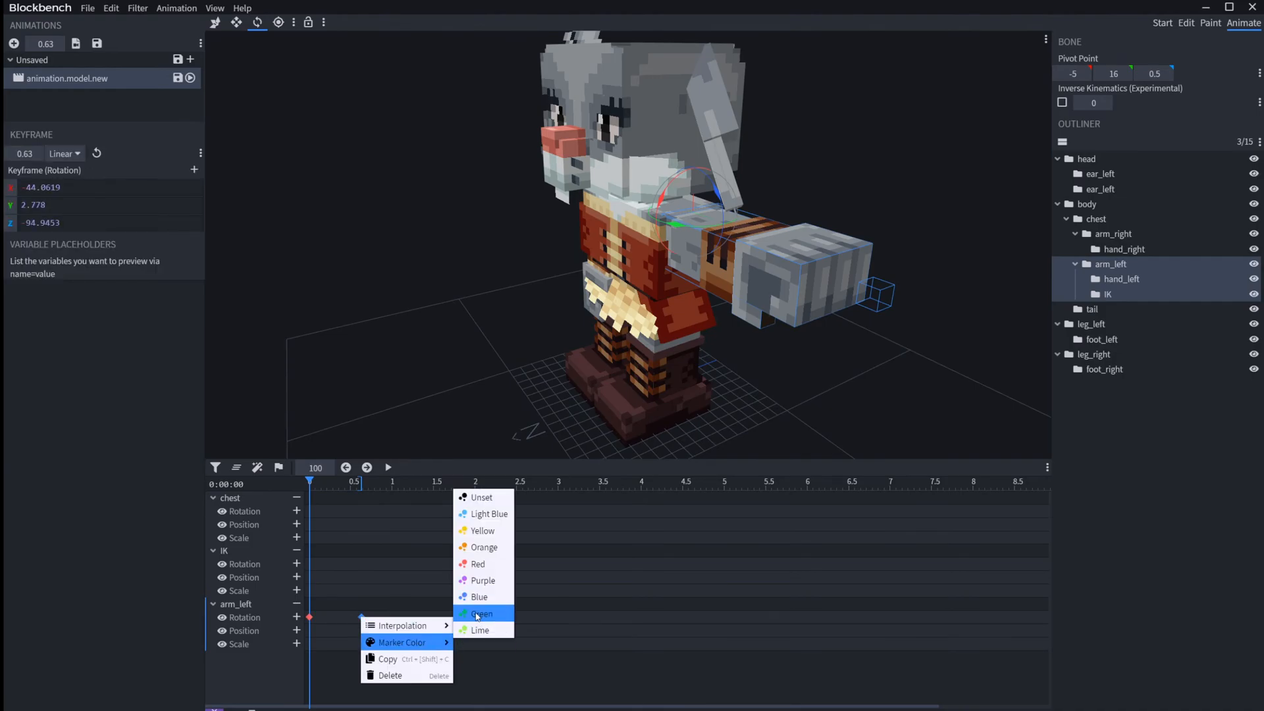
pyautogui.click(480, 613)
# Step: Preview the arm swing by scrubbing the timeline to 0.76 s and check the two arm_left rotation keyframes
pyautogui.click(310, 617)
pyautogui.moveTo(326, 484); pyautogui.dragTo(373, 491)
pyautogui.click(309, 630)
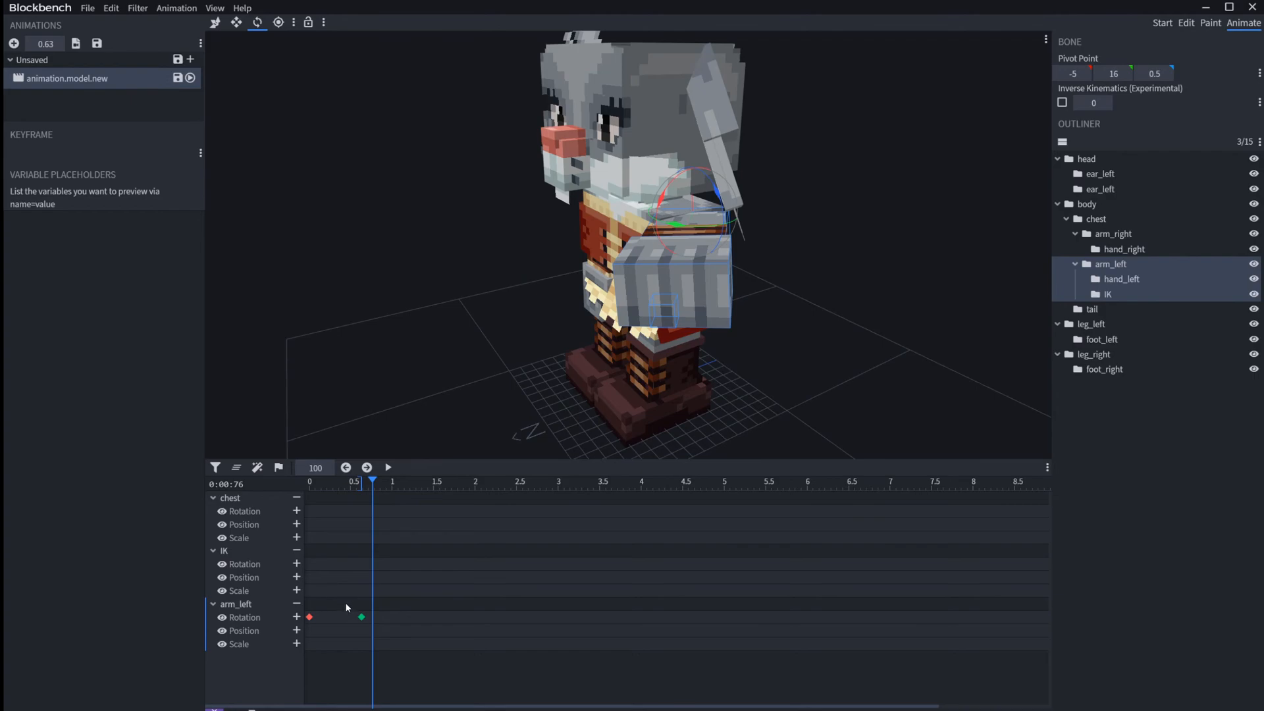
pyautogui.moveTo(306, 592); pyautogui.dragTo(375, 629)
pyautogui.click(337, 584)
# Step: Change the marker color of the arm_left rotation keyframe at 0.63 s to Blue
pyautogui.click(361, 617)
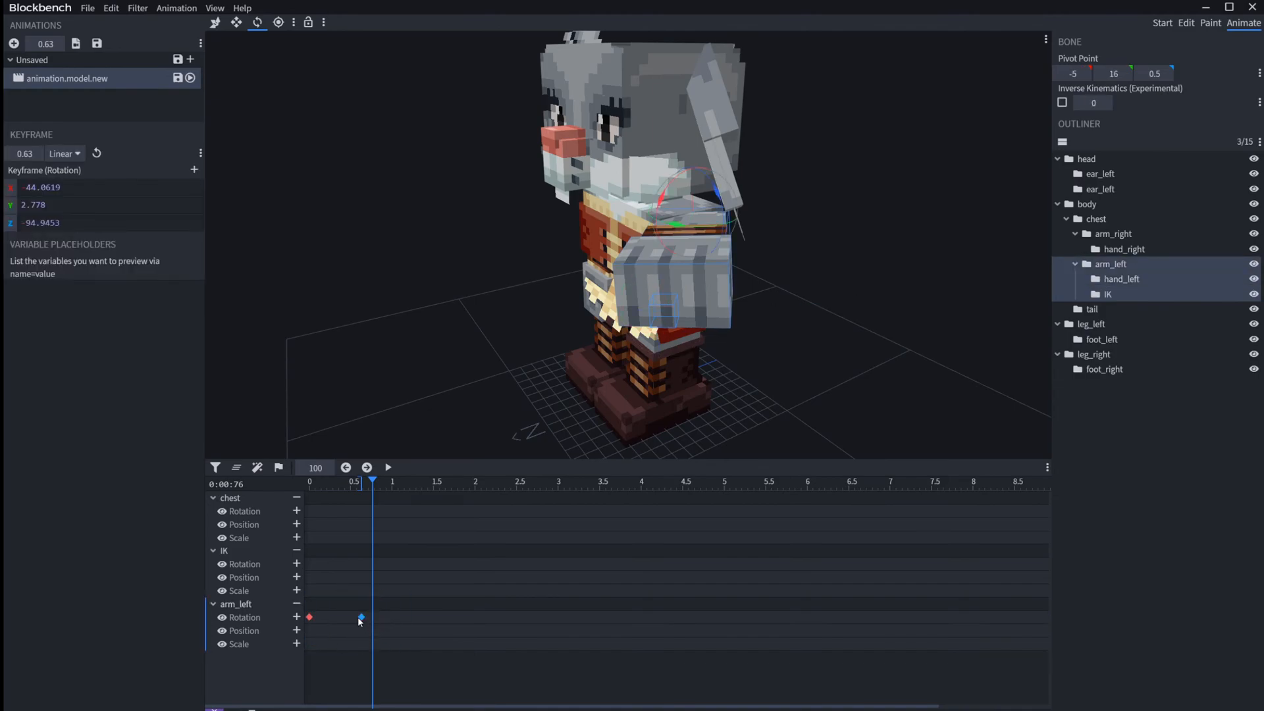
pyautogui.rightClick(362, 618)
pyautogui.moveTo(409, 643)
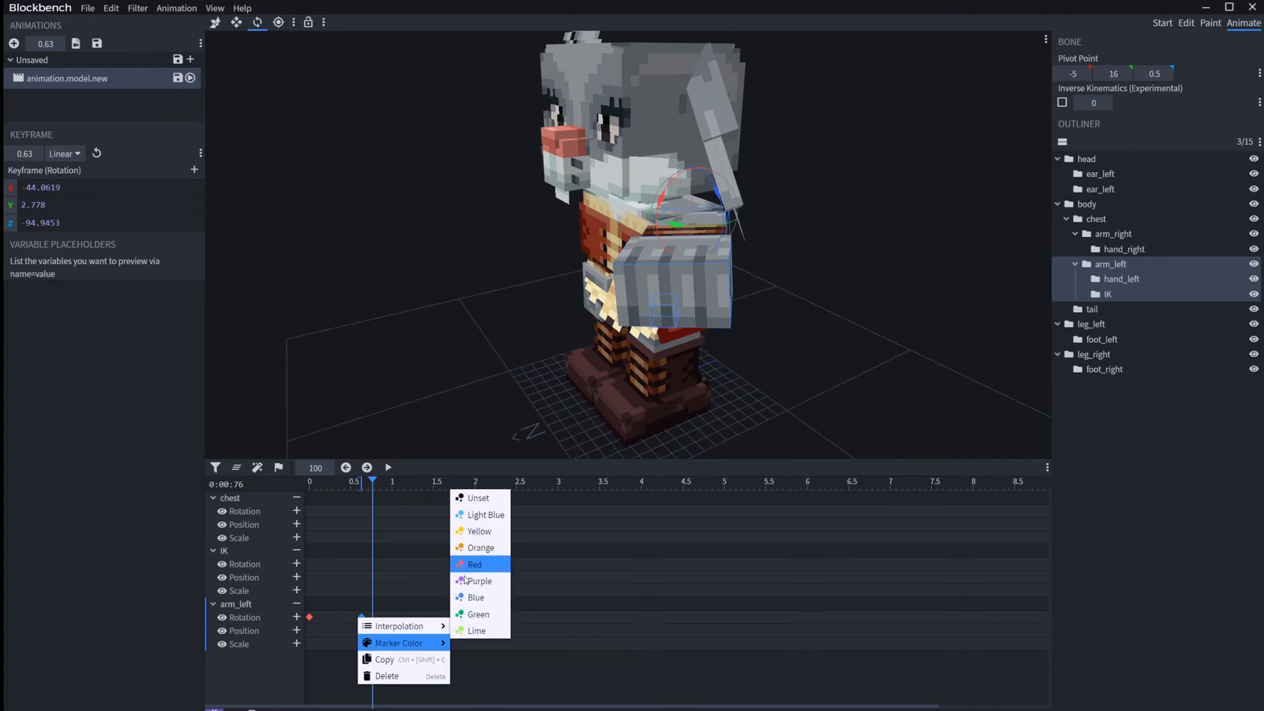
pyautogui.click(475, 597)
pyautogui.click(351, 584)
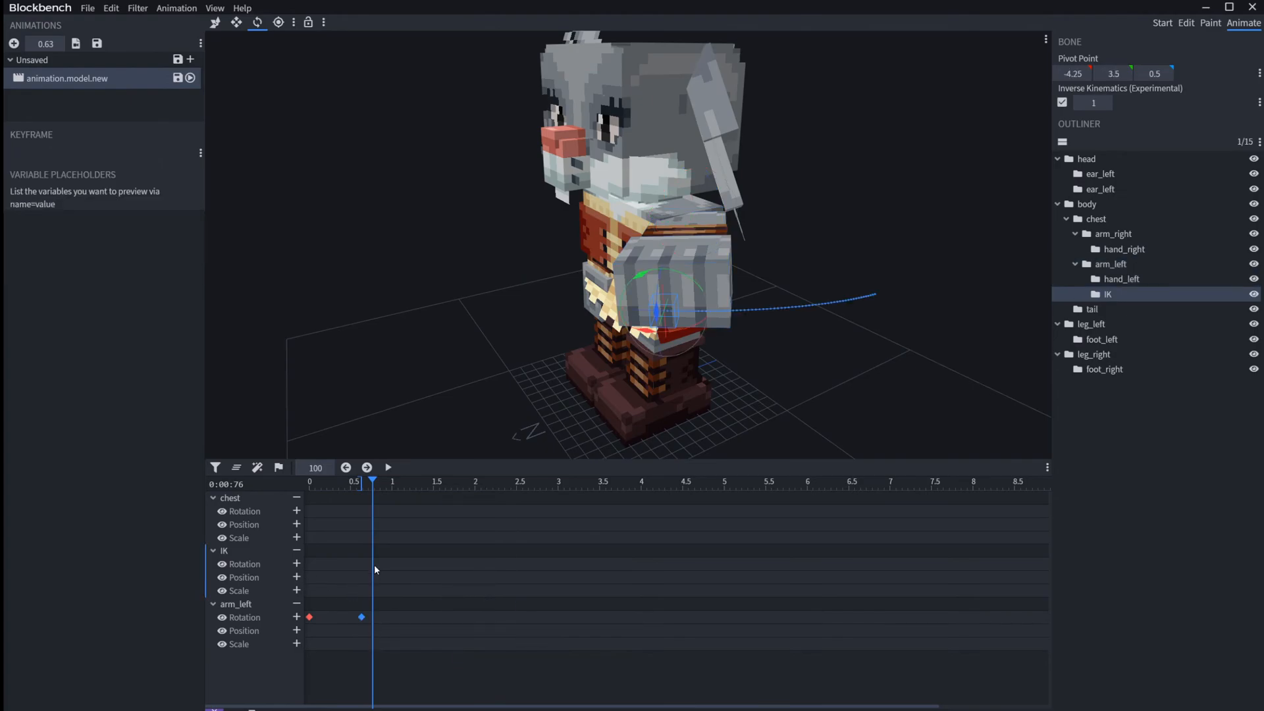
# Step: Select the IK bone in the model and add a rotation keyframe for it at 0.76 s
pyautogui.click(347, 636)
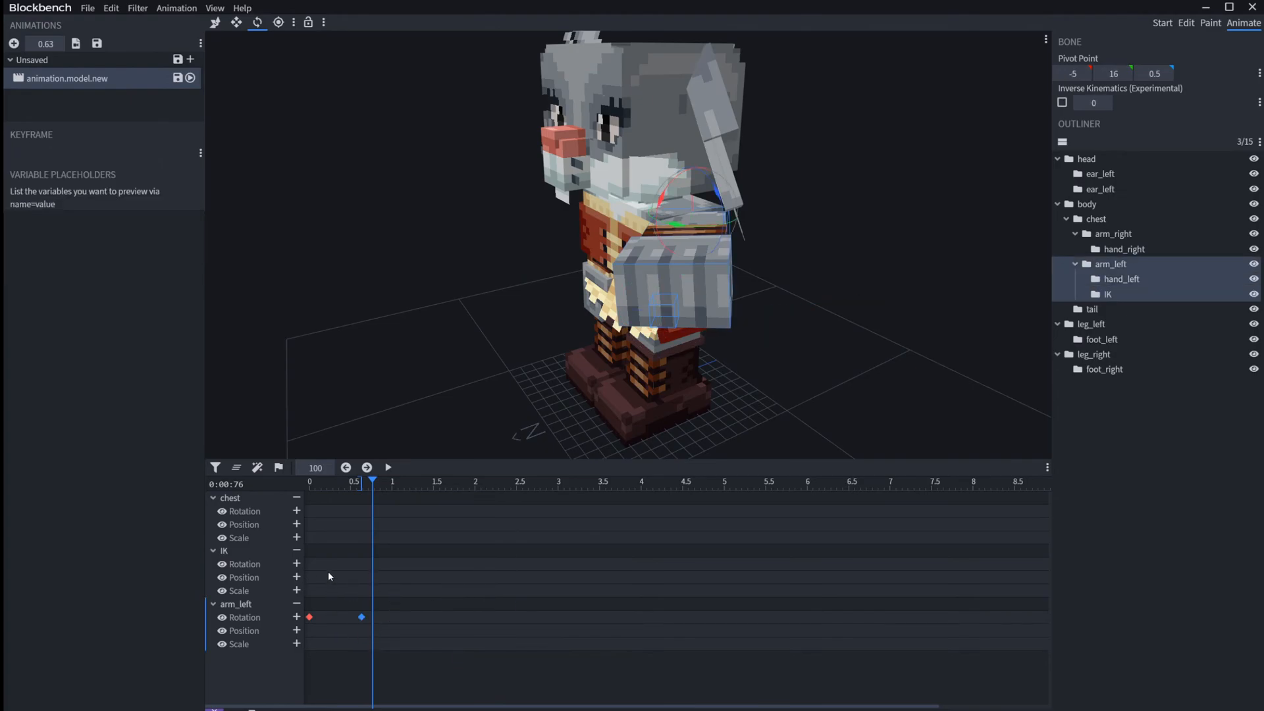
pyautogui.click(685, 287)
pyautogui.click(666, 313)
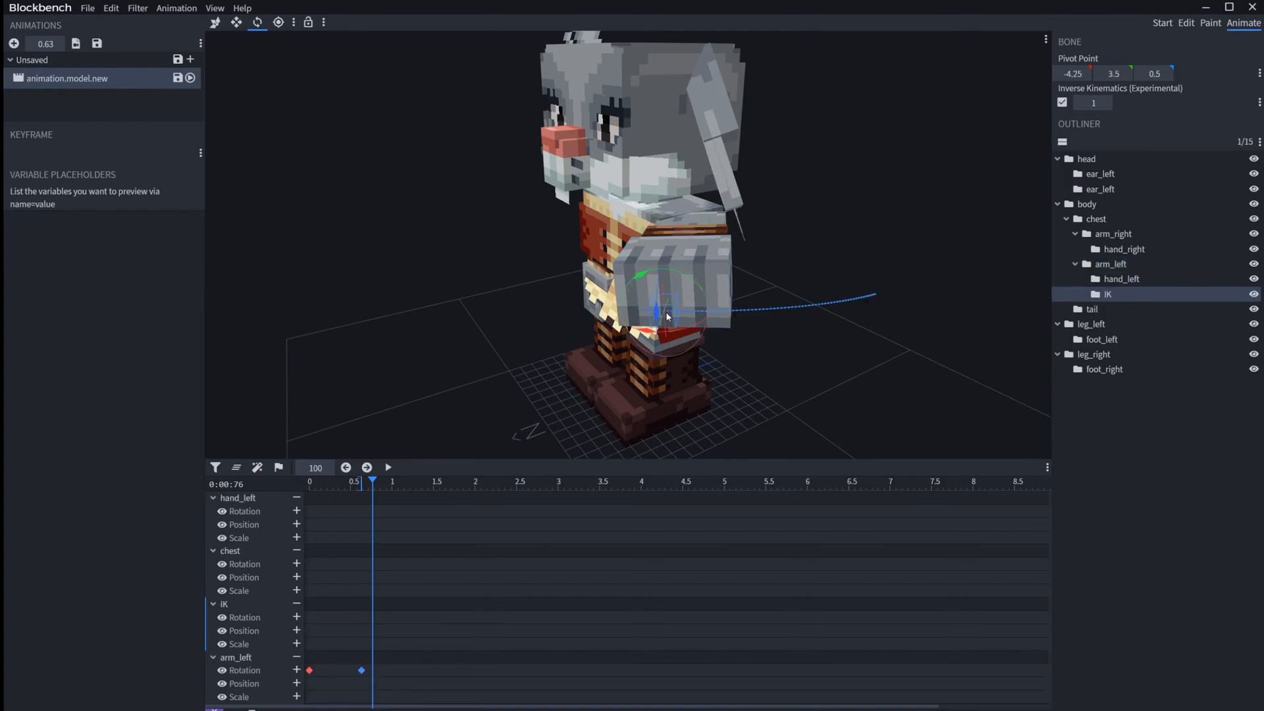
pyautogui.click(296, 616)
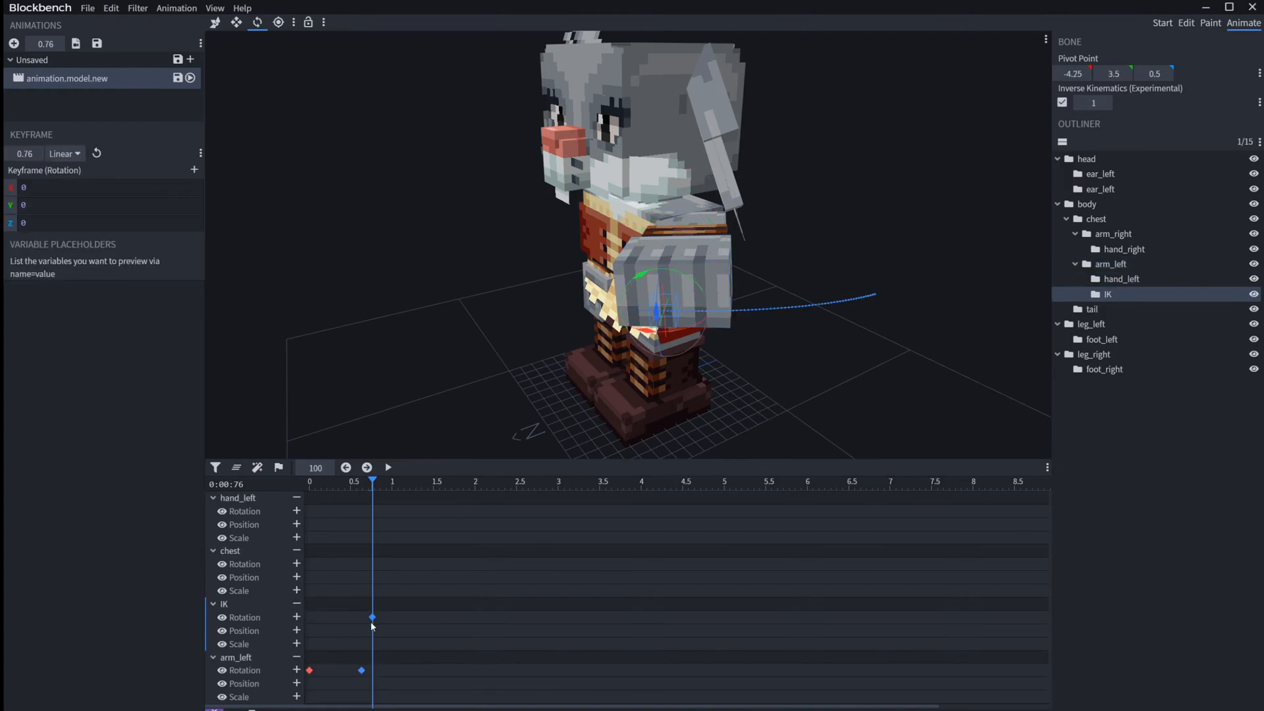
# Step: Change the marker color of the arm_left rotation keyframe at 0.63 s to Light Blue
pyautogui.rightClick(361, 670)
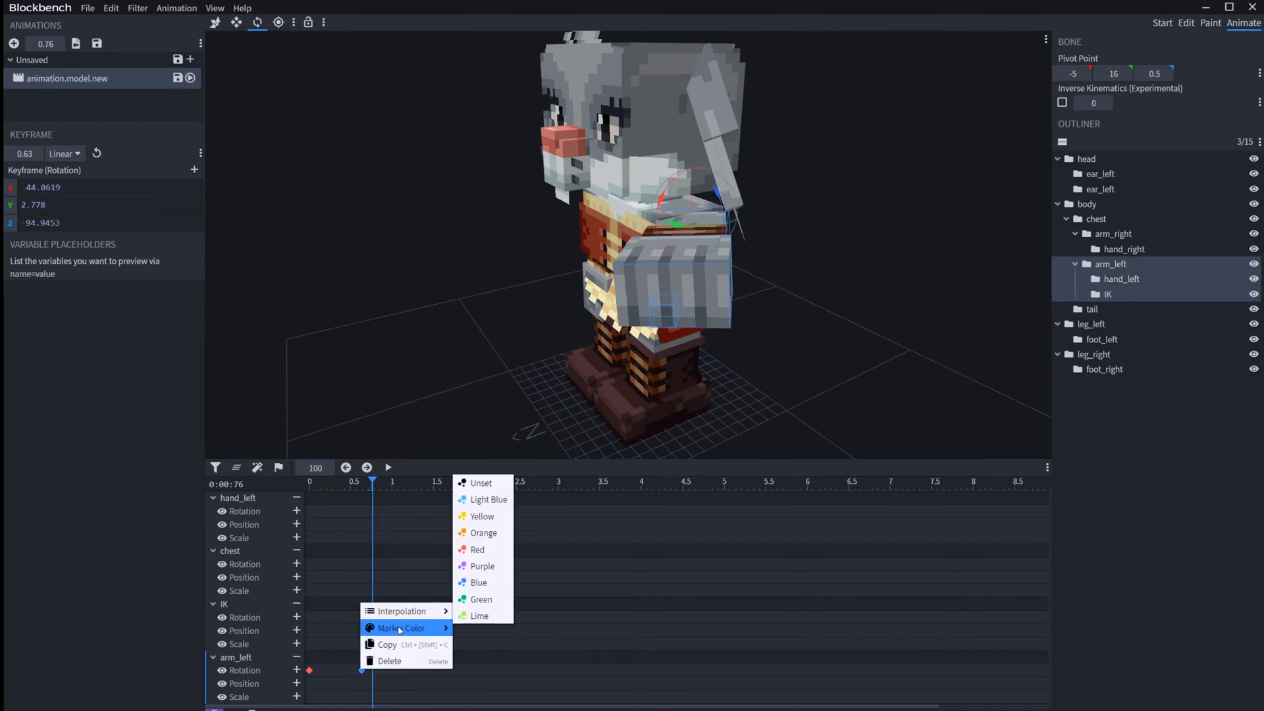
pyautogui.moveTo(444, 612)
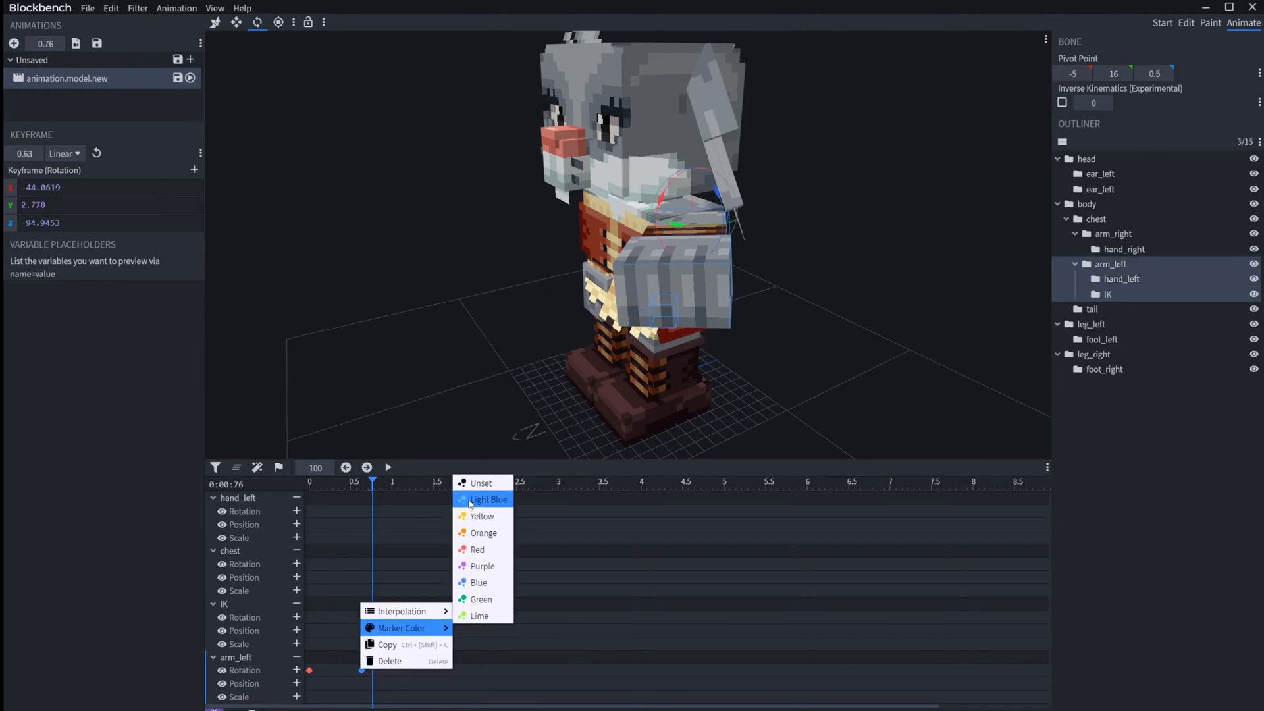
pyautogui.click(425, 585)
pyautogui.click(372, 617)
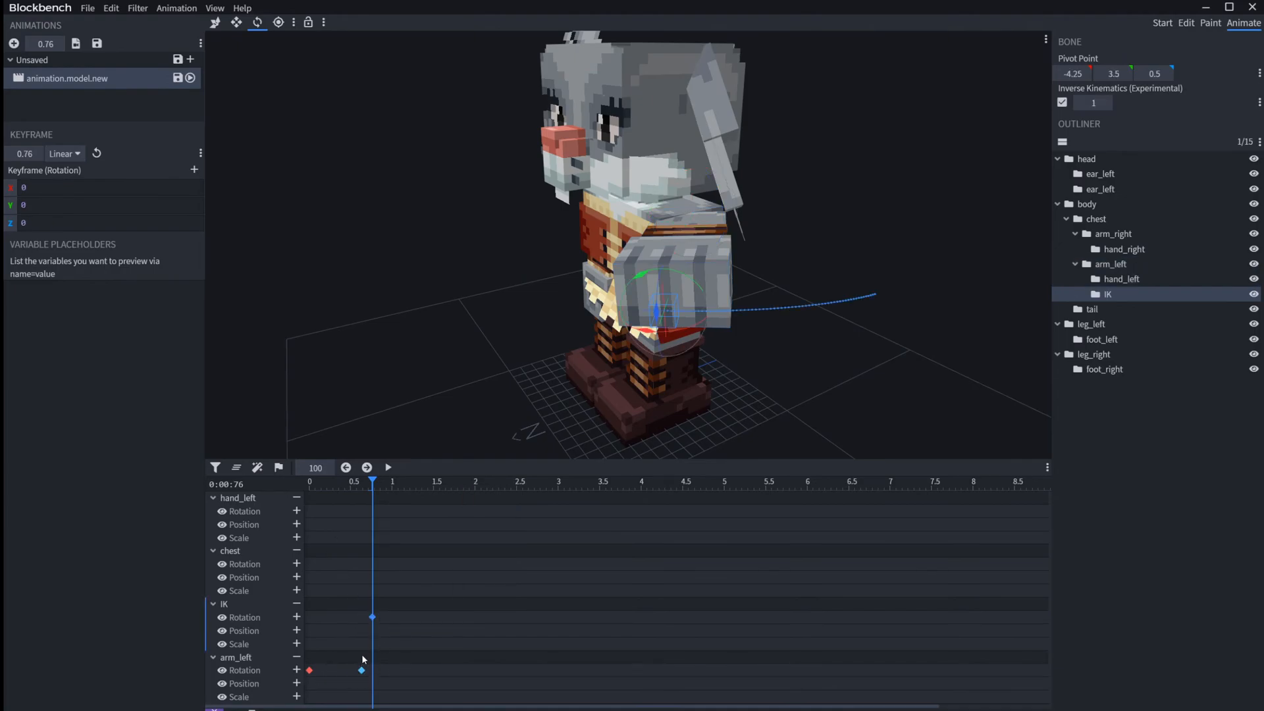
# Step: Duplicate the arm_left rotation keyframe from time 0 to 1.51 s and return the timeline to the start
pyautogui.moveTo(429, 481); pyautogui.dragTo(434, 481)
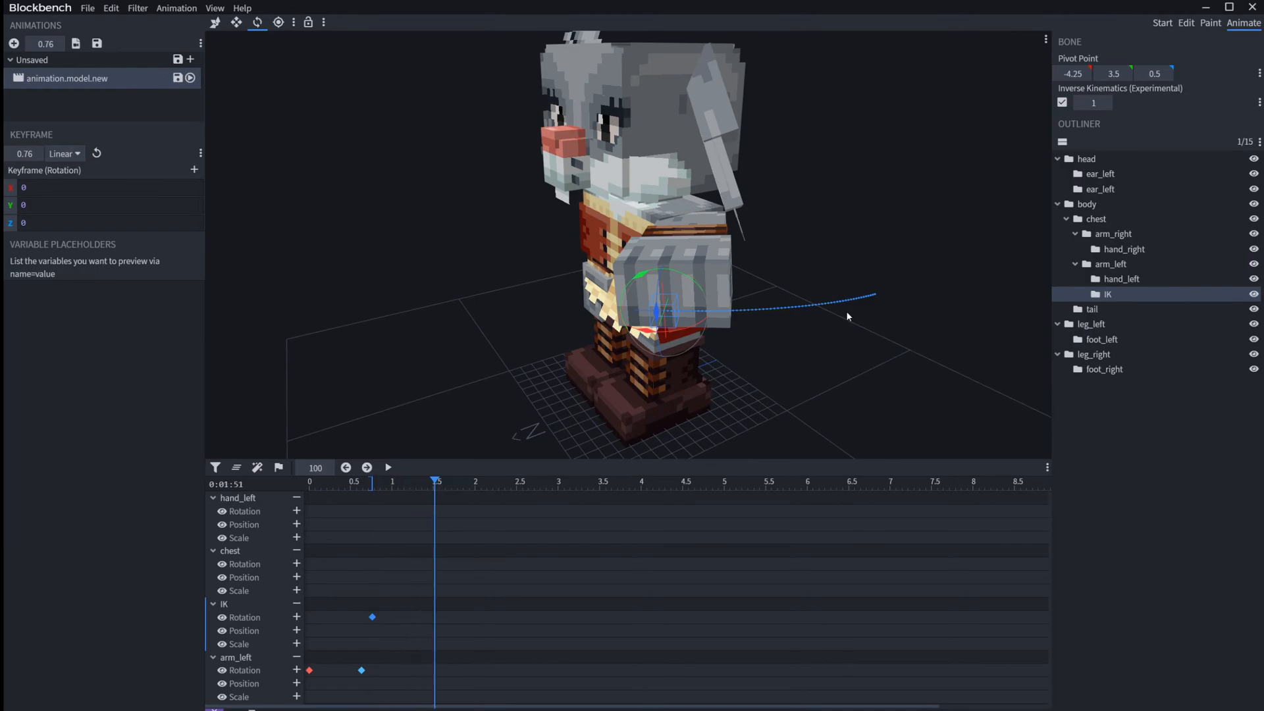
pyautogui.click(309, 670)
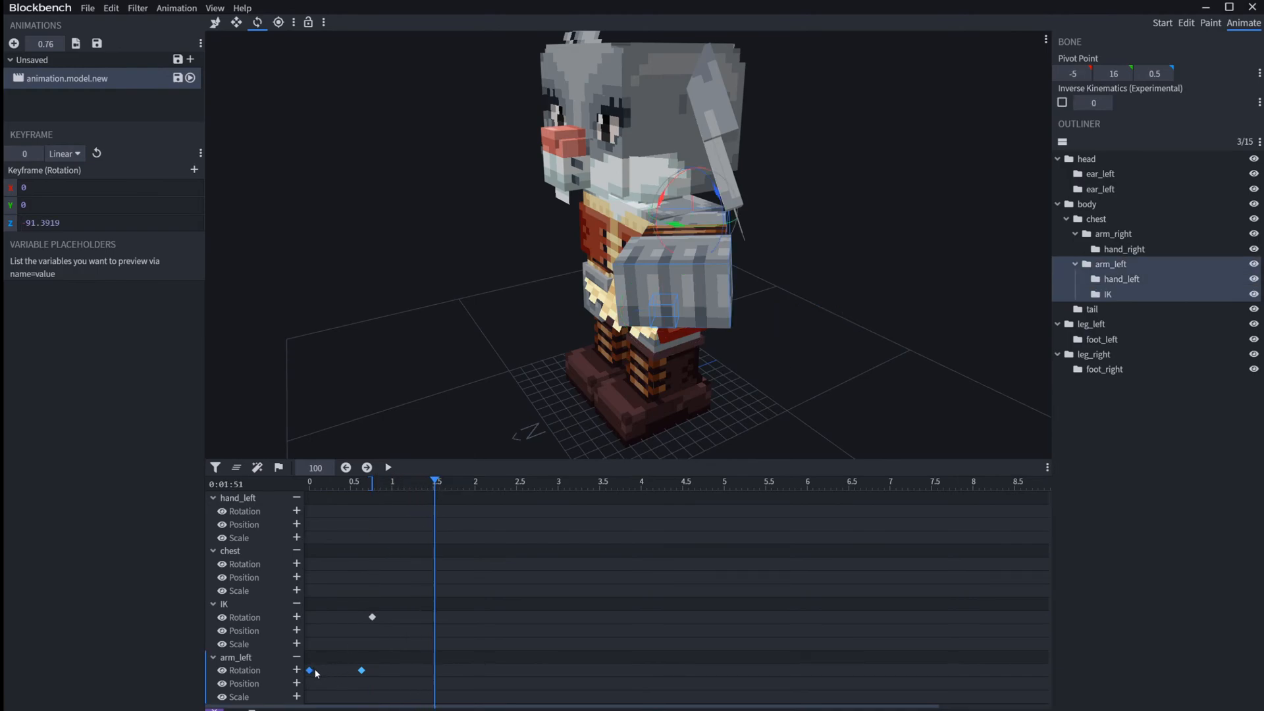
pyautogui.hotkey('ctrl', 'v')
pyautogui.moveTo(382, 489); pyautogui.dragTo(314, 563)
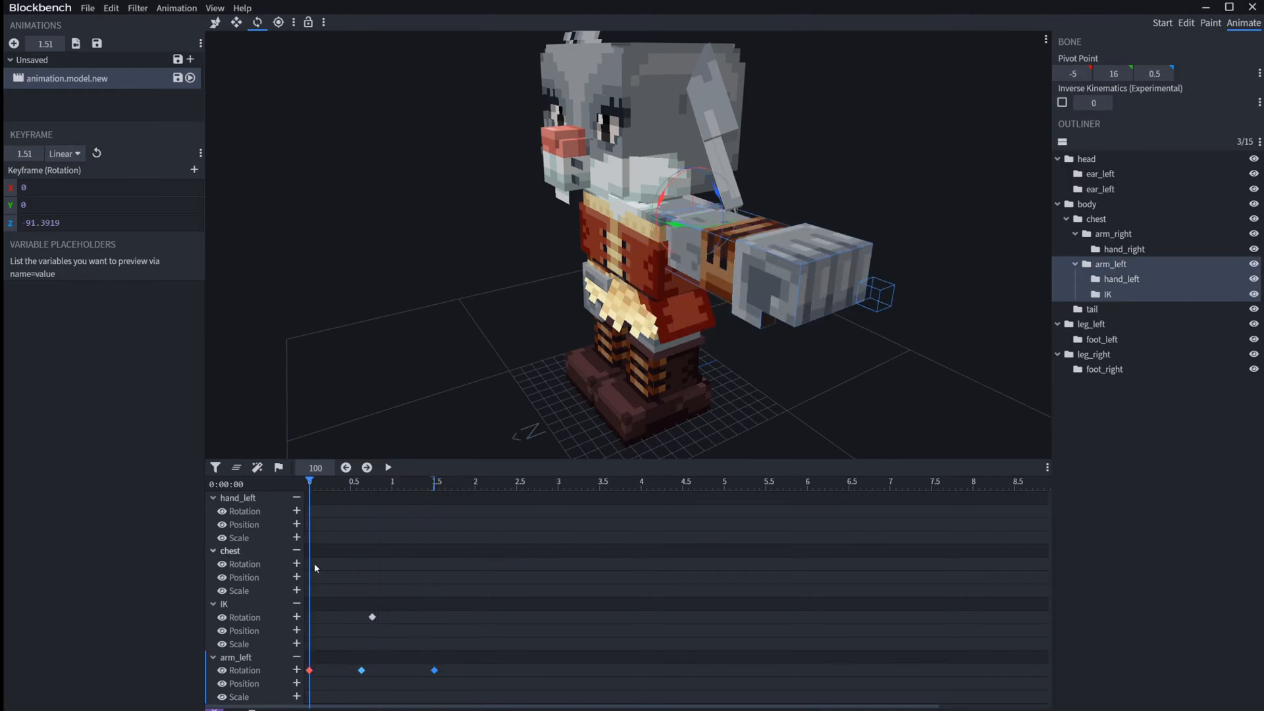
pyautogui.click(428, 619)
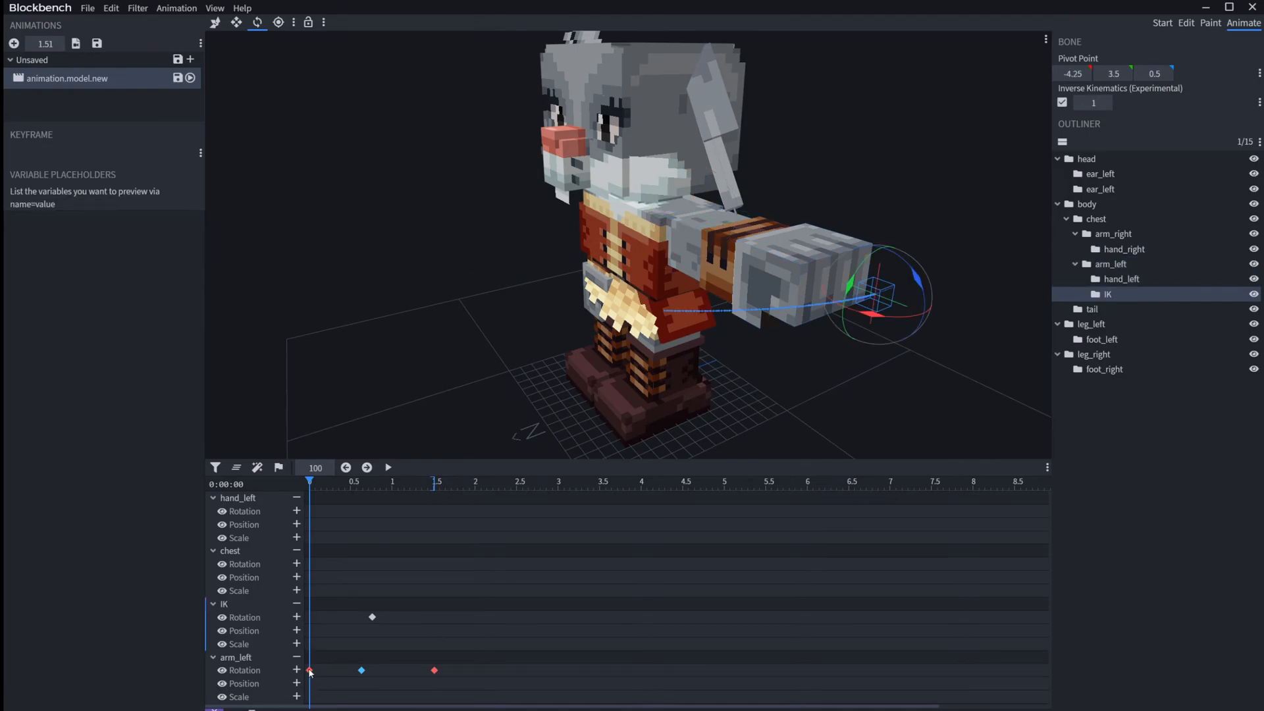
# Step: Scrub through the arm animation and add an arm_left rotation keyframe at 1.11 s
pyautogui.moveTo(309, 478); pyautogui.dragTo(435, 497)
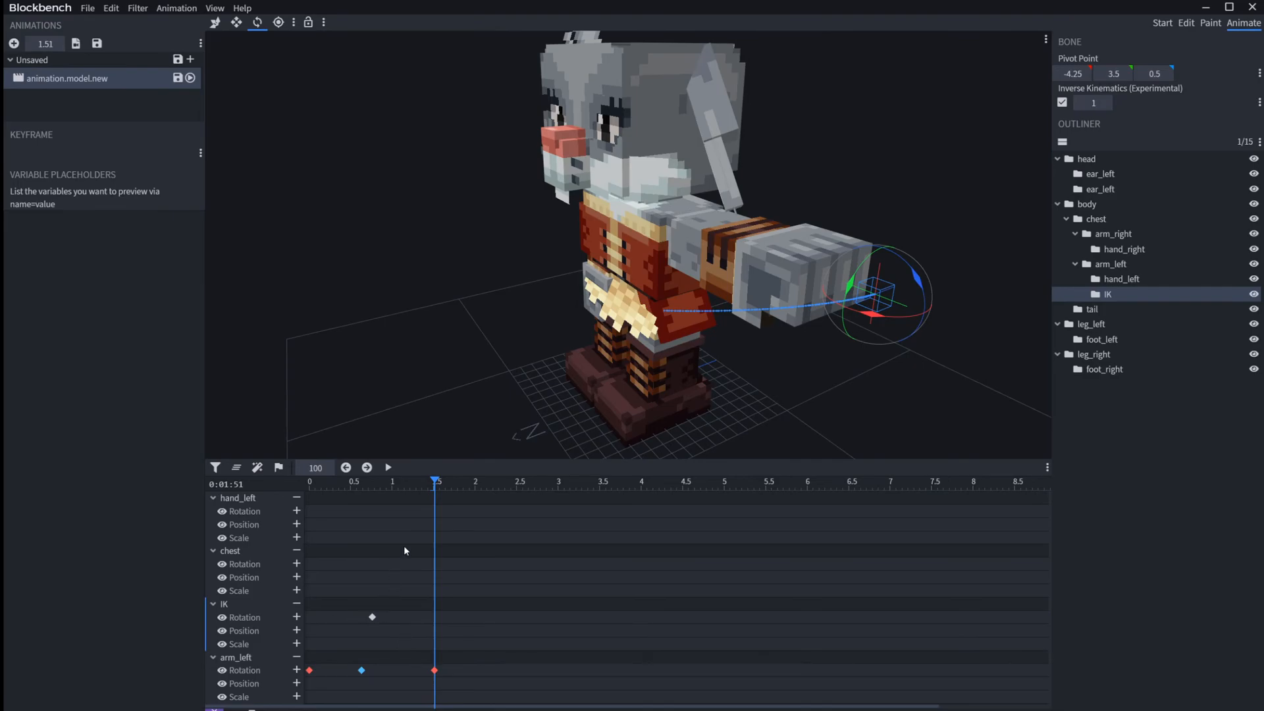
pyautogui.moveTo(426, 485)
pyautogui.mouseDown()
pyautogui.moveTo(373, 485)
pyautogui.moveTo(401, 484)
pyautogui.mouseUp()
pyautogui.click(361, 671)
pyautogui.click(296, 670)
# Step: Select the IK bone, move it up to raise the left arm at 1.11 s, and select that arm_left keyframe
pyautogui.click(793, 300)
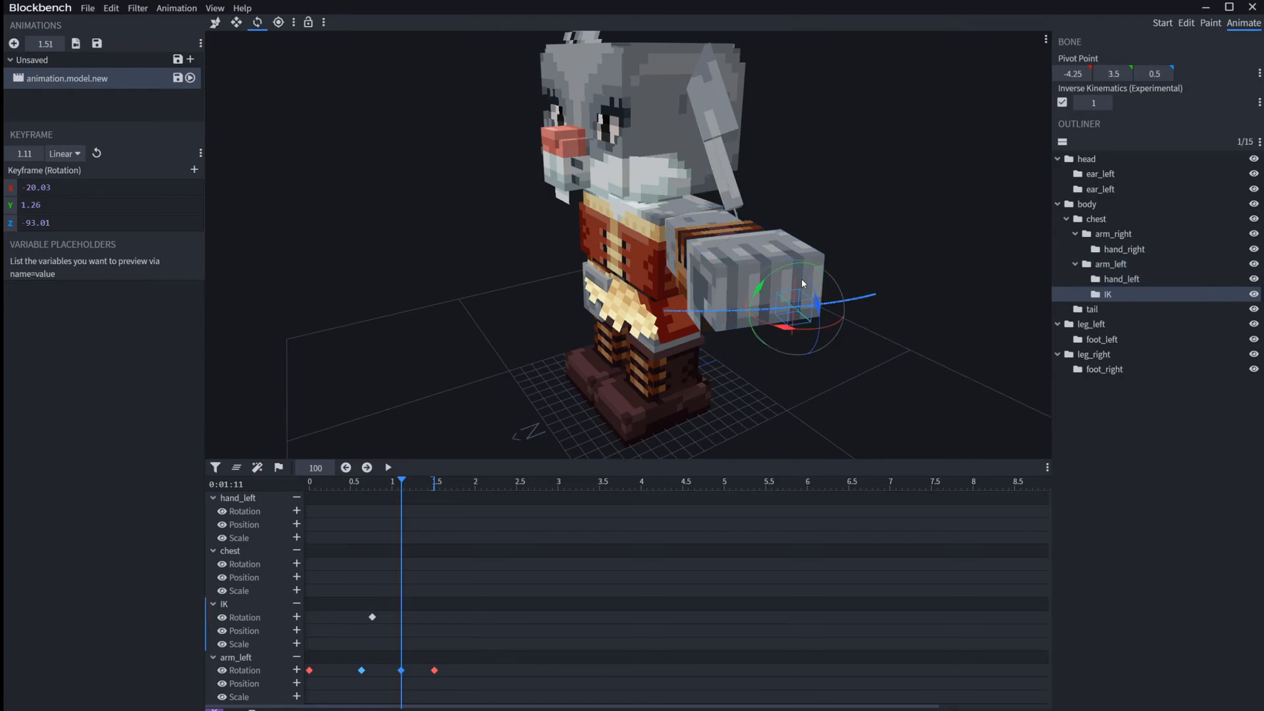
pyautogui.moveTo(802, 280); pyautogui.dragTo(803, 165)
pyautogui.click(402, 670)
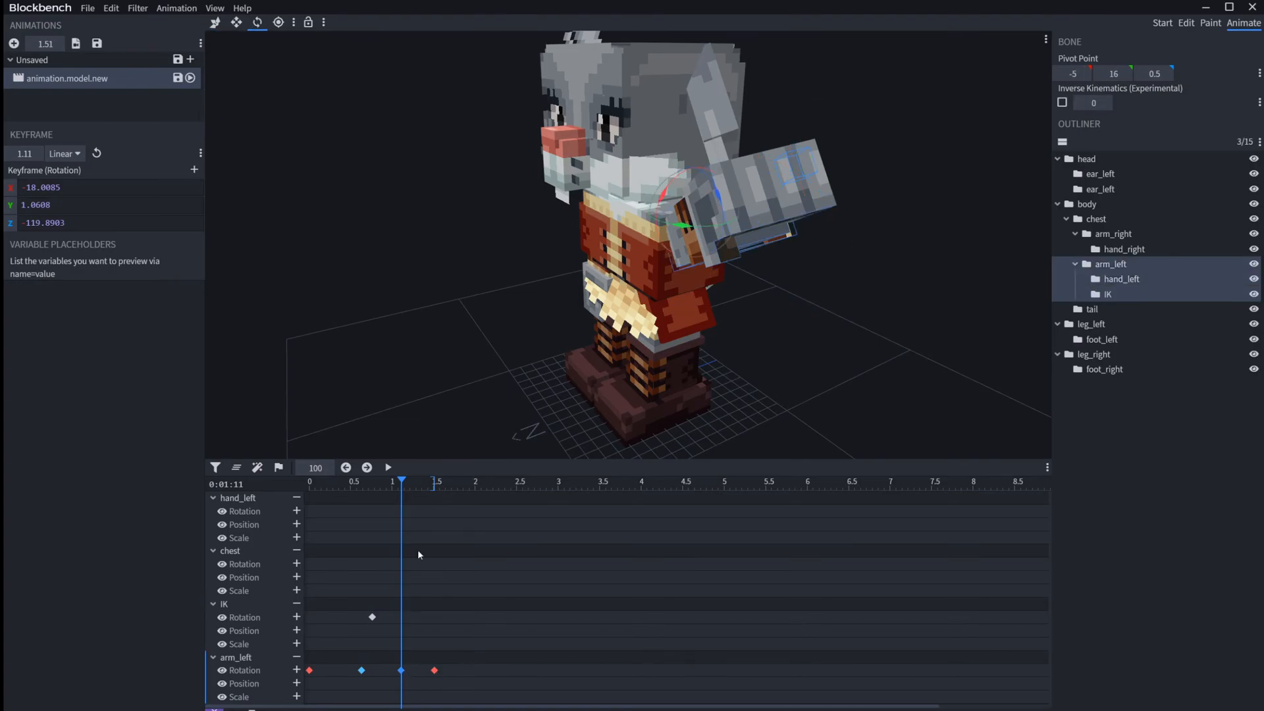
# Step: Select the IK bone at the start of the timeline, scrub to 0.79 s, and lock its motion trail
pyautogui.moveTo(395, 487); pyautogui.dragTo(258, 504)
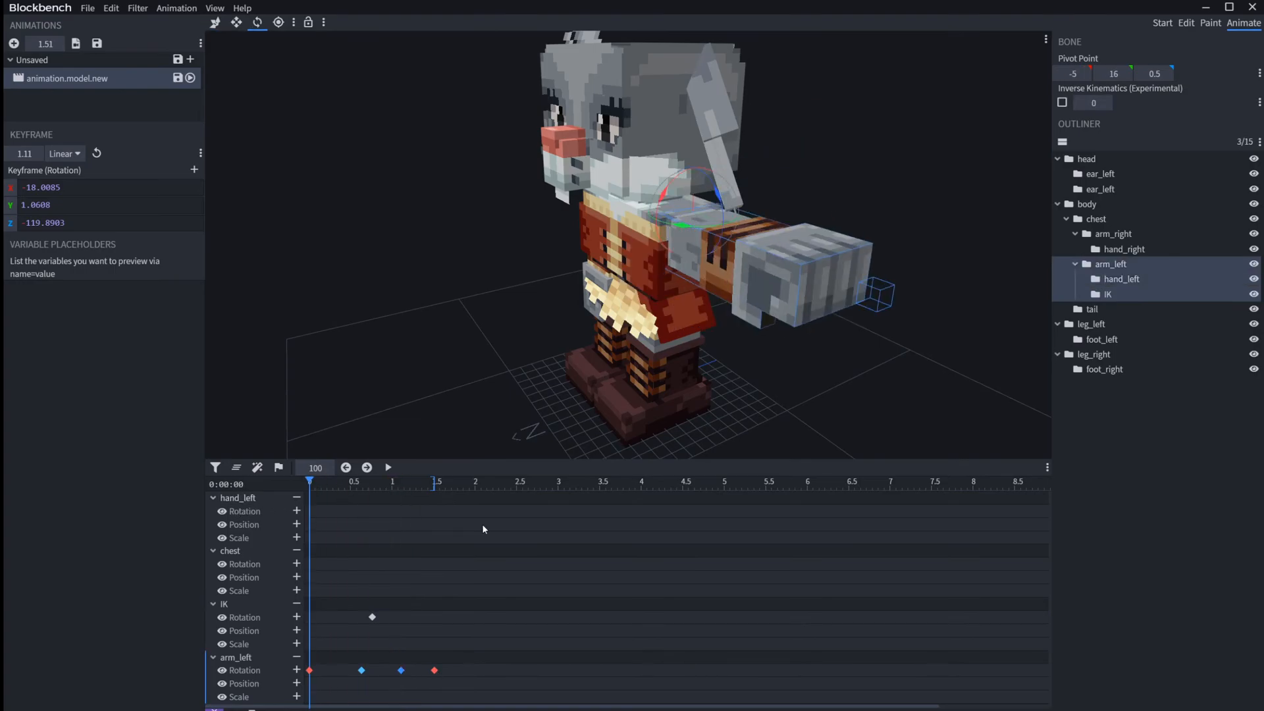
pyautogui.click(957, 282)
pyautogui.click(877, 300)
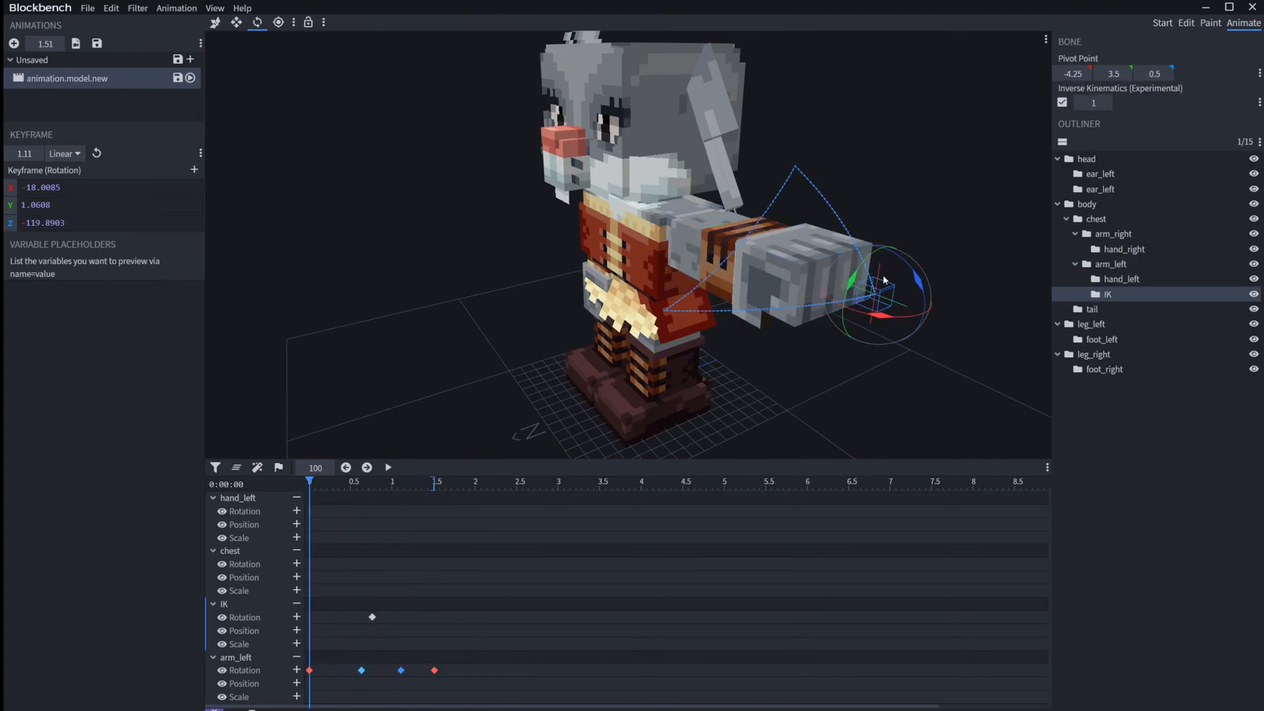
pyautogui.moveTo(320, 479); pyautogui.dragTo(375, 520)
pyautogui.rightClick(403, 551)
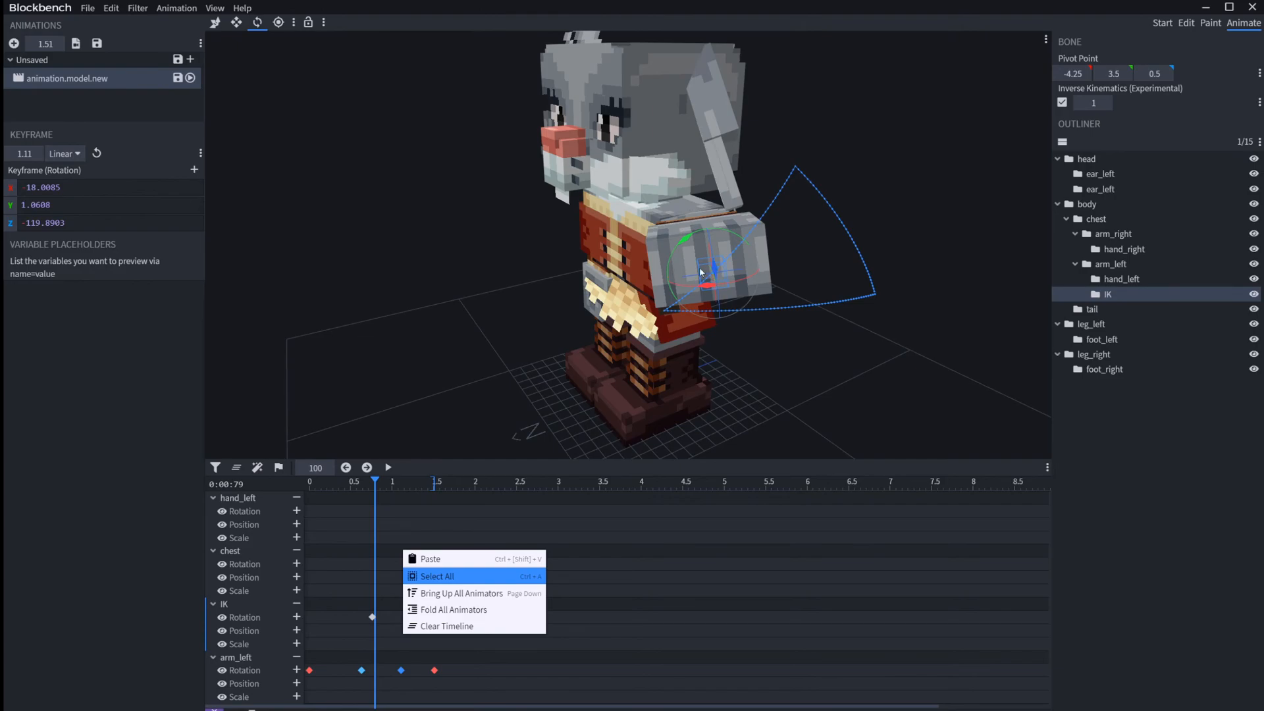
pyautogui.click(309, 23)
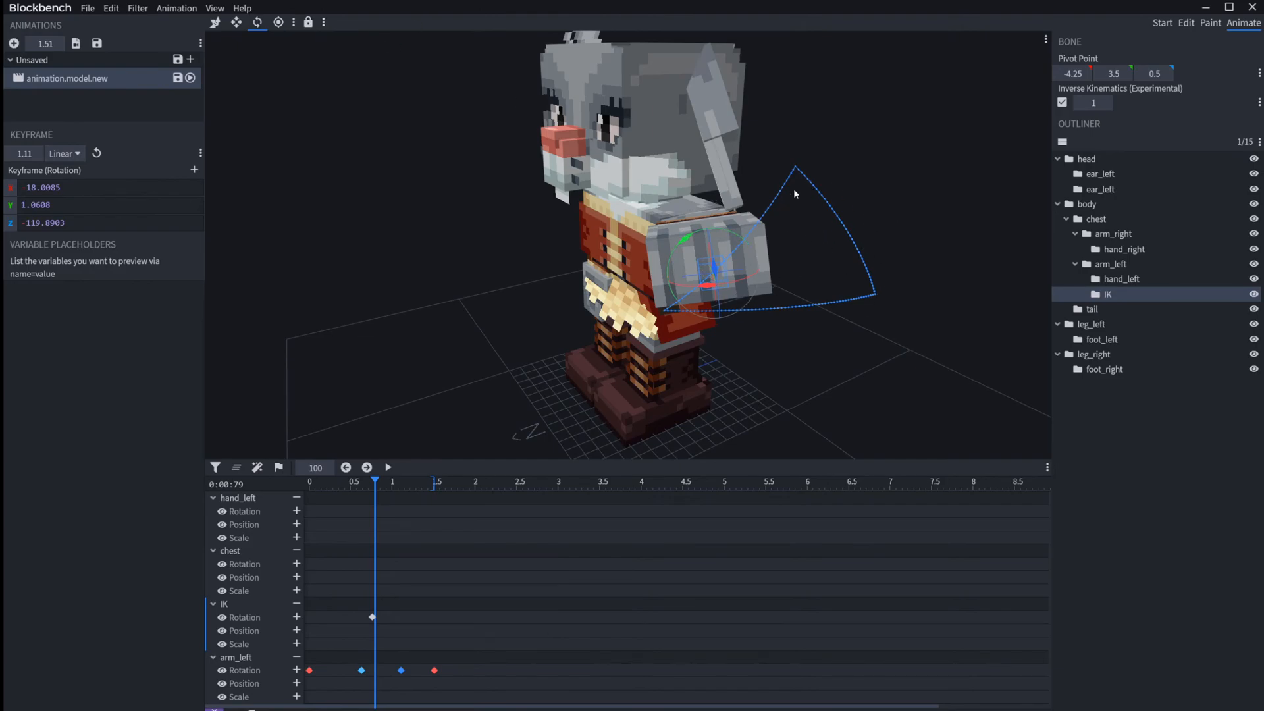
# Step: Examine the locked IK motion trail from several angles while selecting other bones such as arm_left and foot_right
pyautogui.click(882, 301)
pyautogui.moveTo(882, 302); pyautogui.dragTo(859, 268)
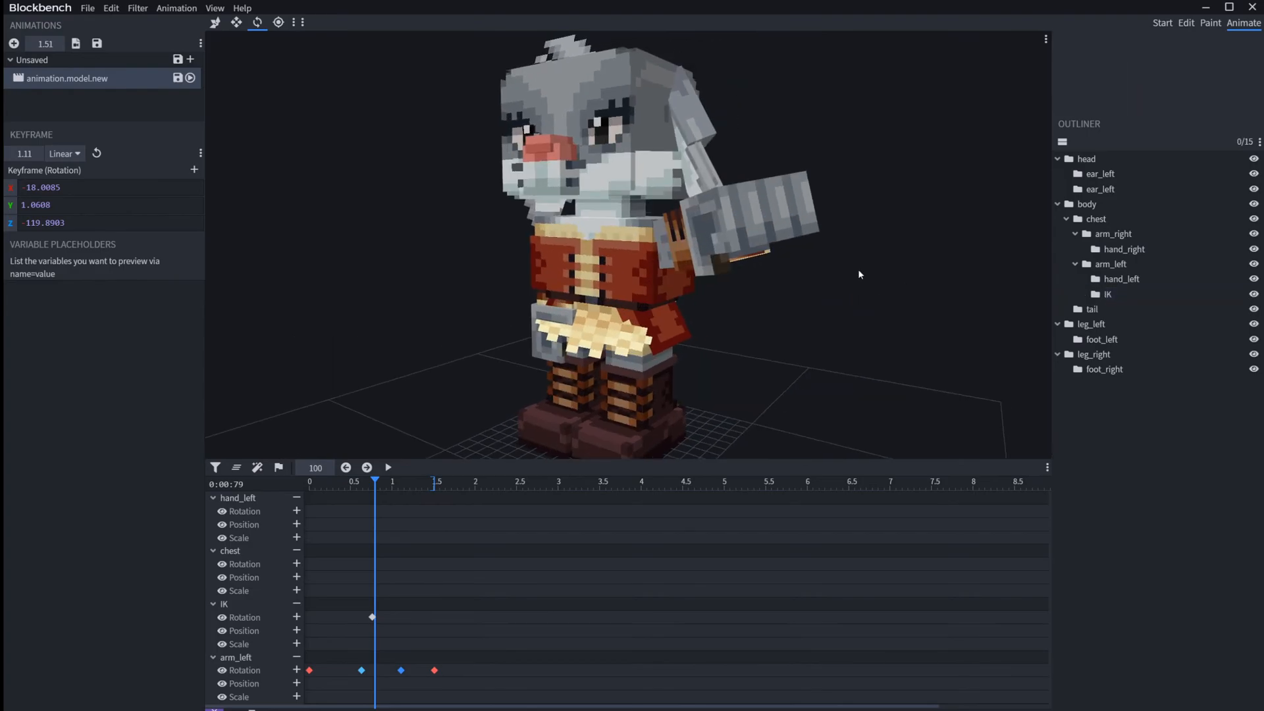
pyautogui.click(392, 633)
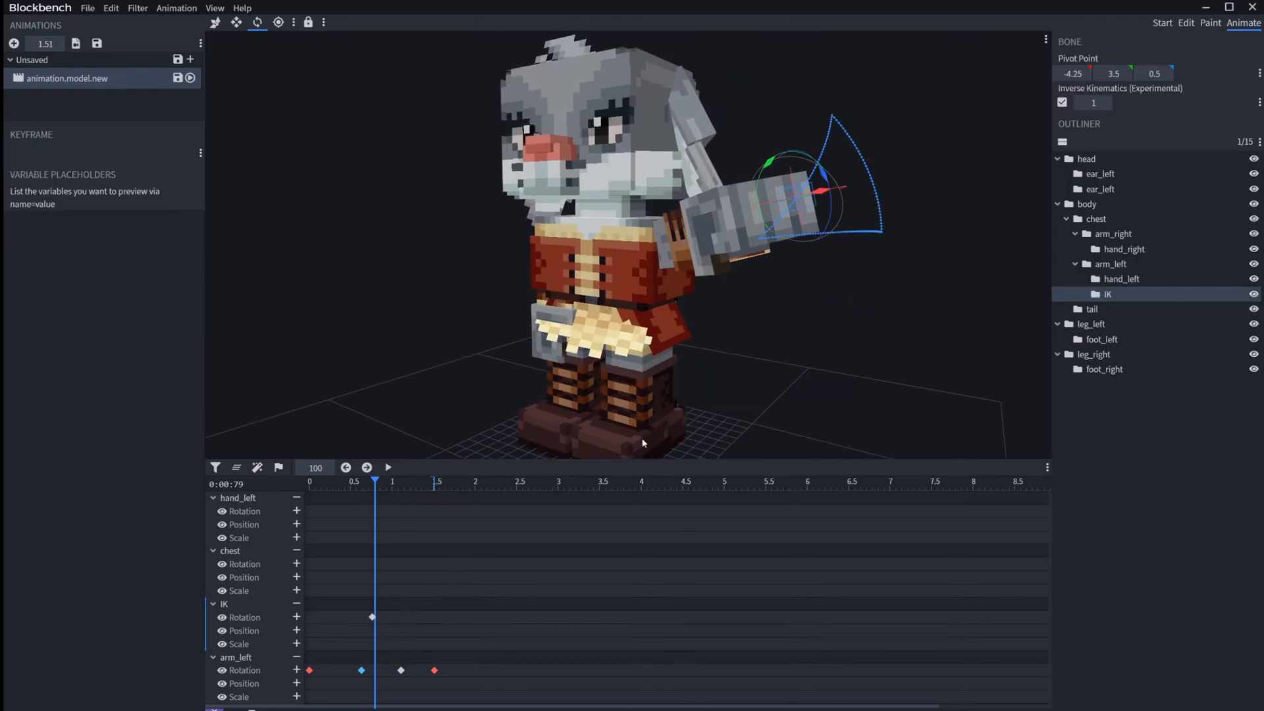
pyautogui.click(819, 215)
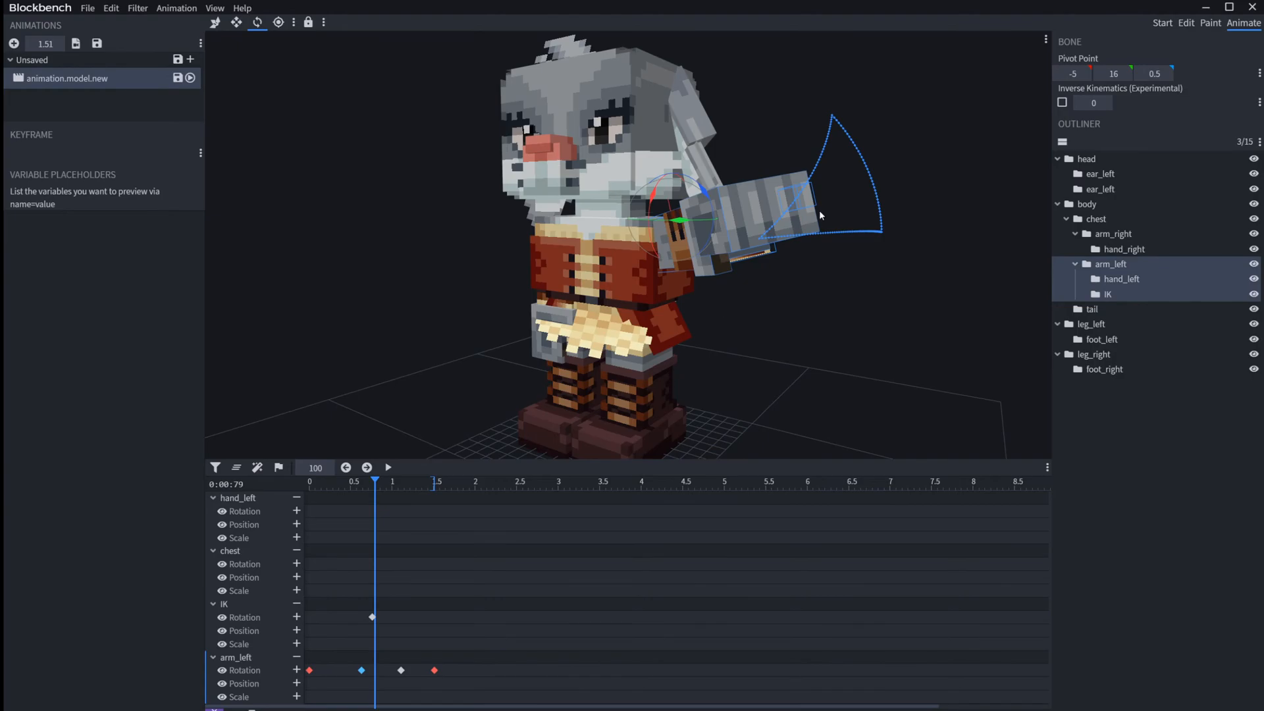
pyautogui.click(762, 381)
pyautogui.moveTo(761, 381); pyautogui.dragTo(417, 331)
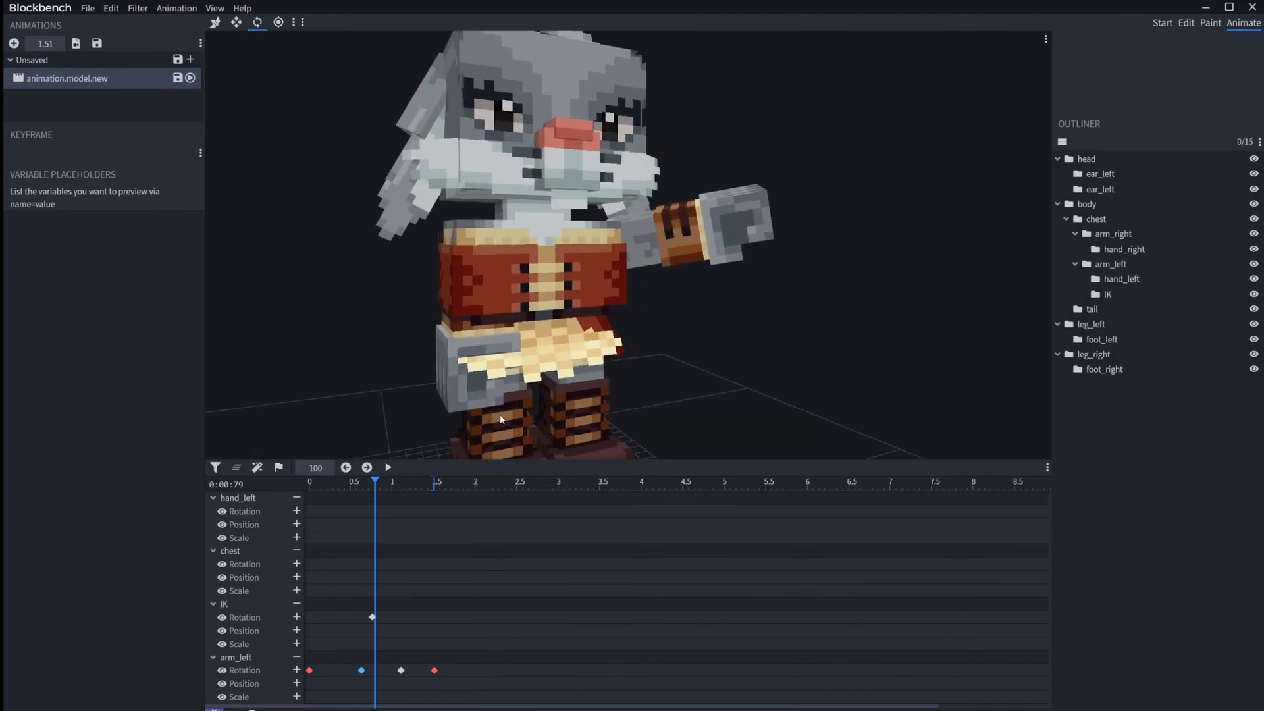
pyautogui.scroll(3, 368, 266)
pyautogui.moveTo(368, 266); pyautogui.dragTo(369, 233, button='right')
pyautogui.click(520, 327)
pyautogui.moveTo(847, 174); pyautogui.dragTo(829, 302, button='right')
pyautogui.moveTo(828, 302); pyautogui.dragTo(685, 329)
pyautogui.click(508, 367)
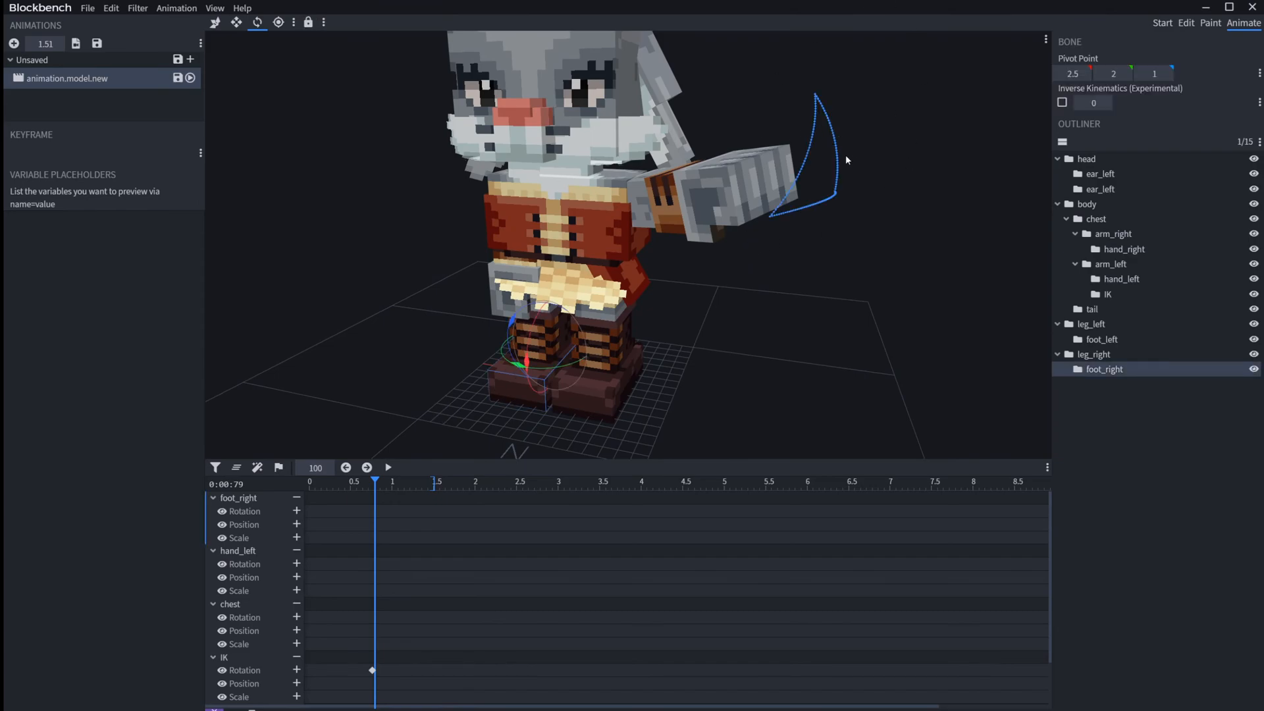
# Step: Scrub the arm along the IK trail, select arm_left, return to time 0, and unlock the motion trail
pyautogui.moveTo(359, 482); pyautogui.dragTo(251, 483)
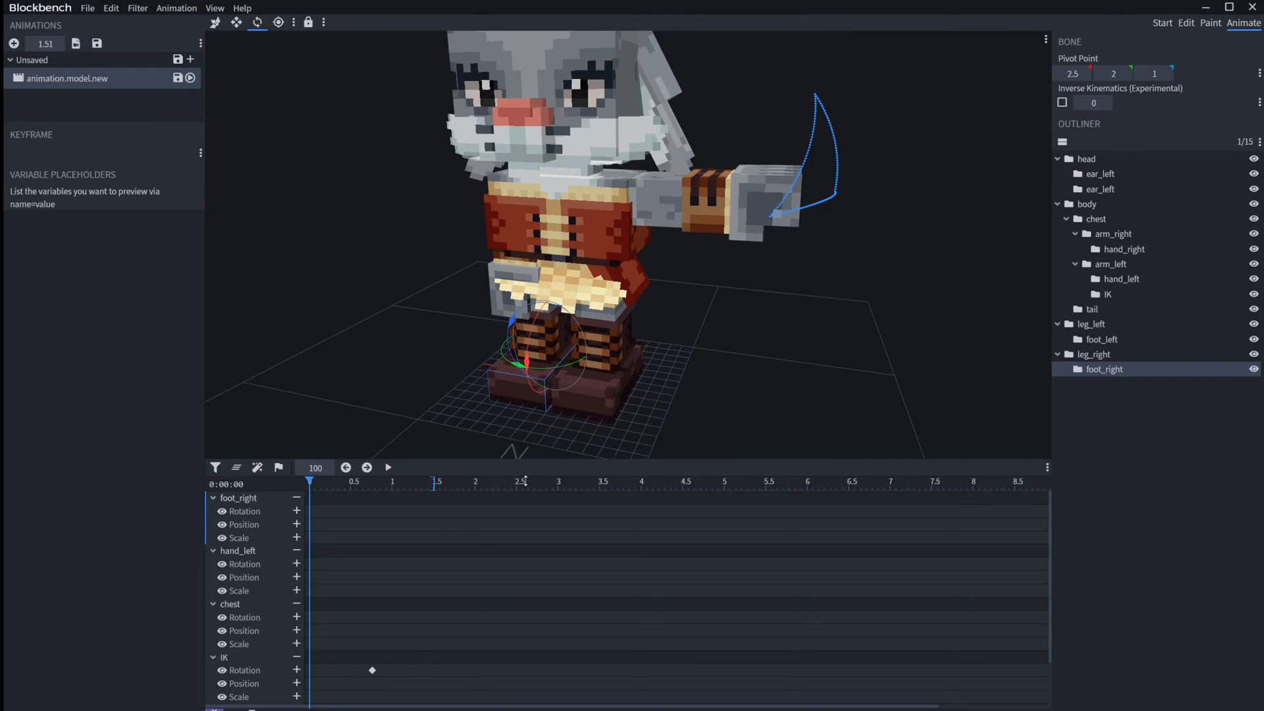
pyautogui.click(370, 671)
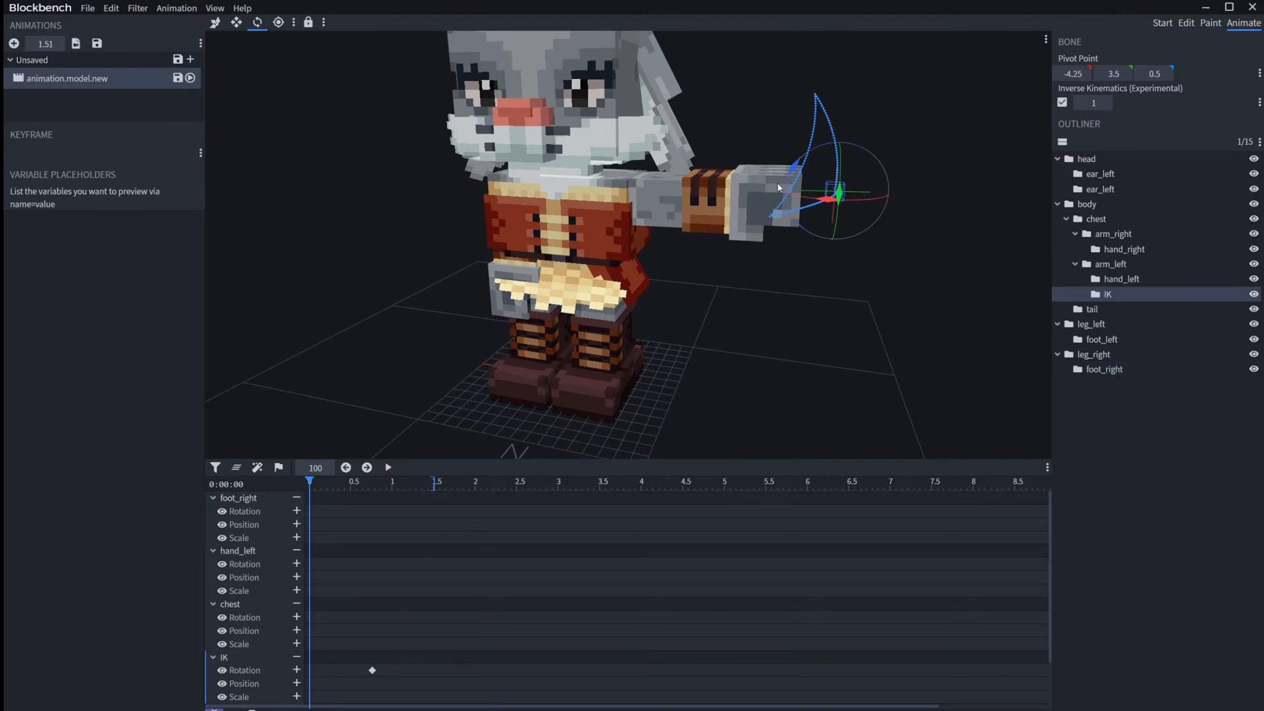
pyautogui.moveTo(901, 109); pyautogui.dragTo(865, 98)
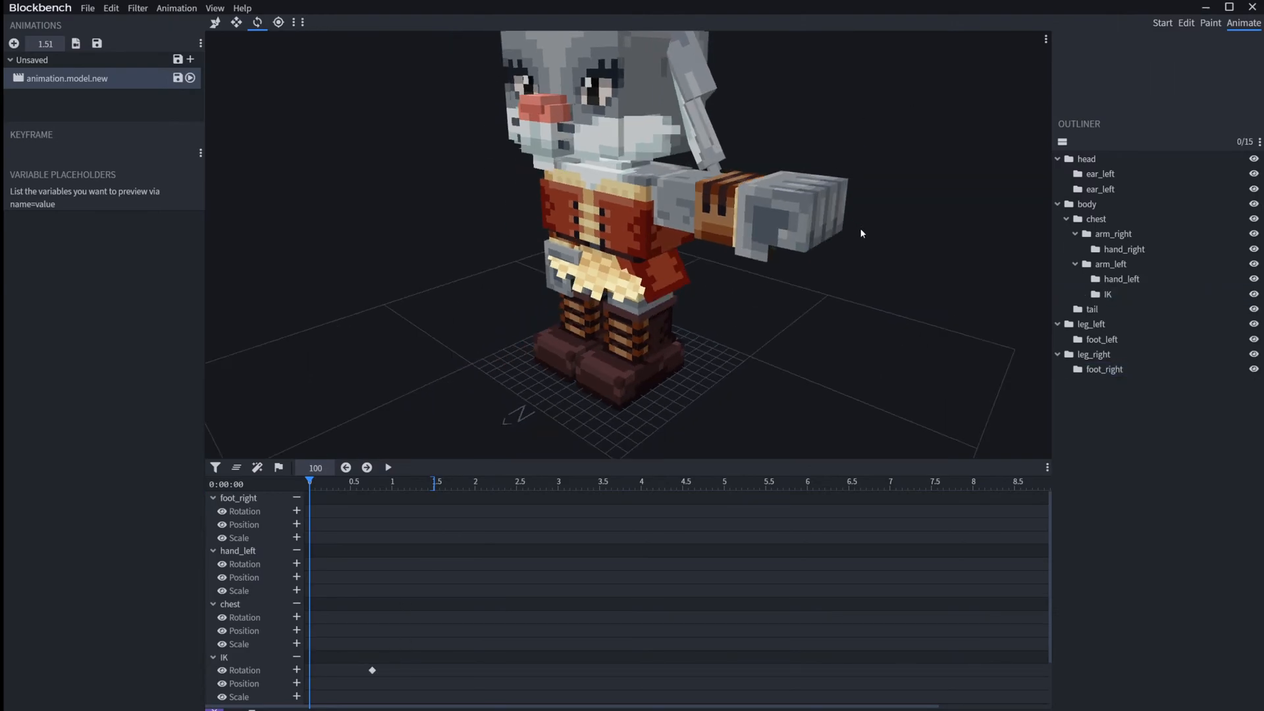
pyautogui.click(878, 223)
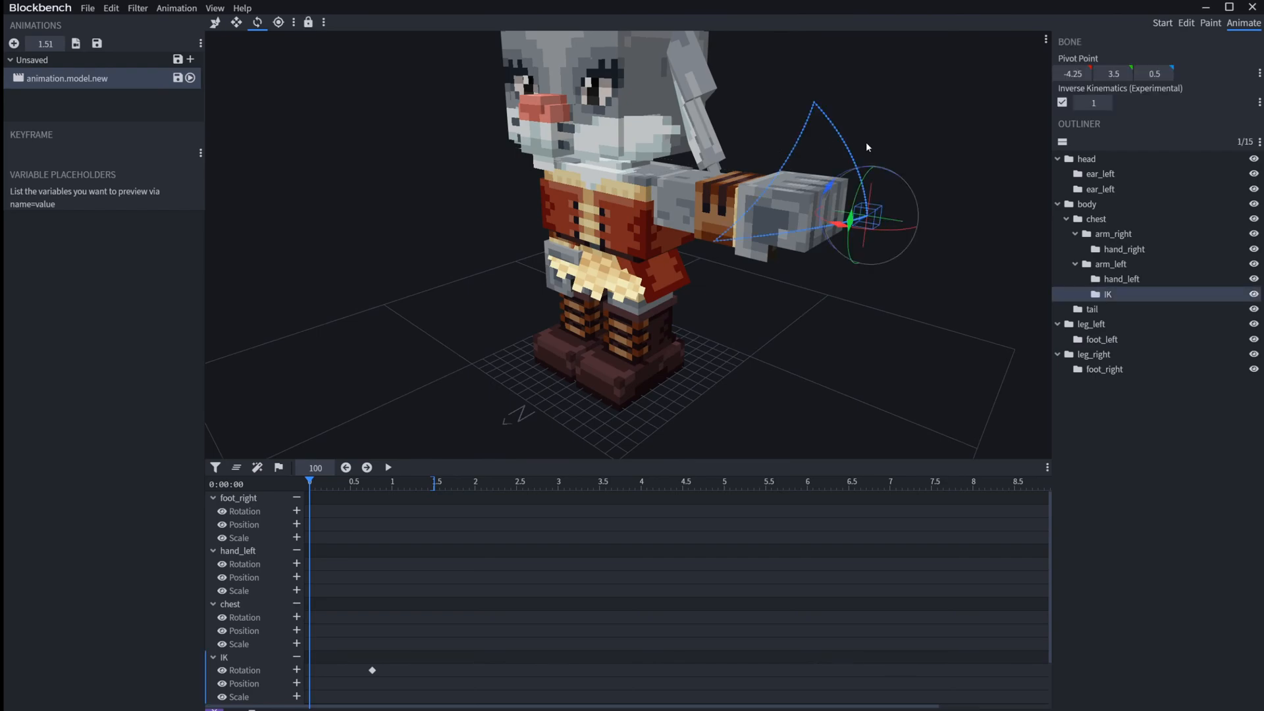
pyautogui.moveTo(326, 487); pyautogui.dragTo(342, 484)
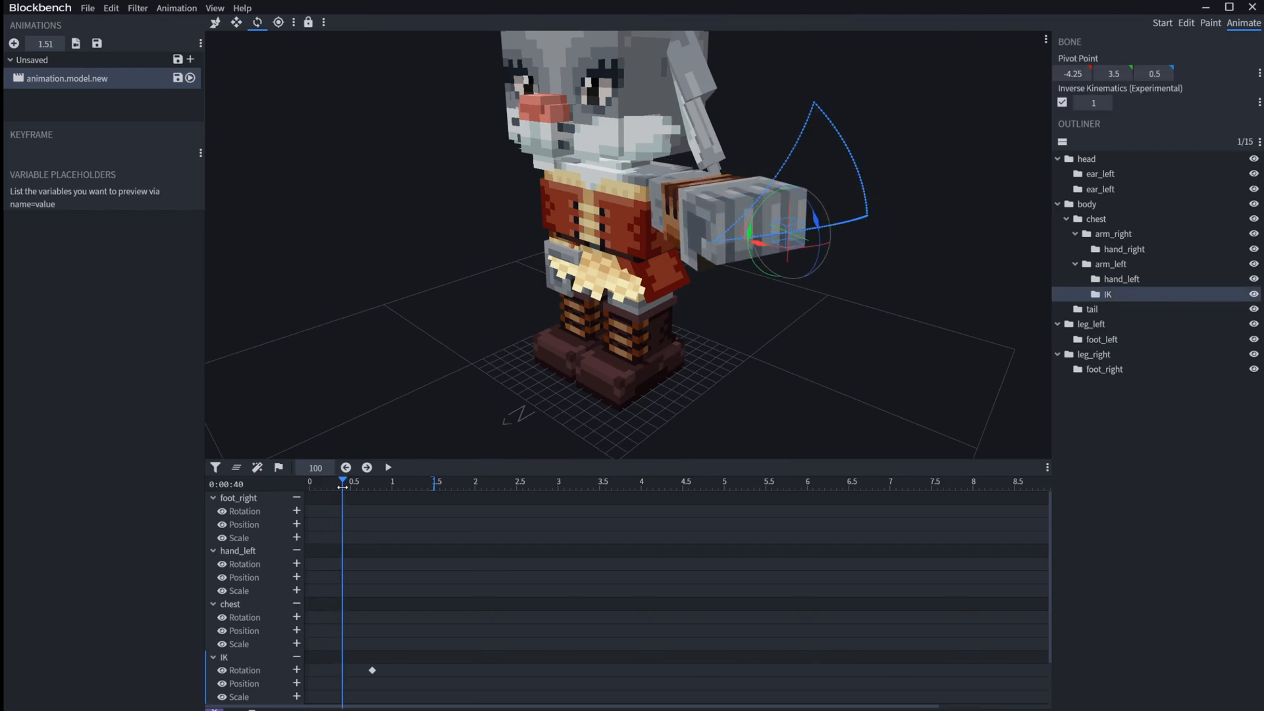
pyautogui.click(678, 199)
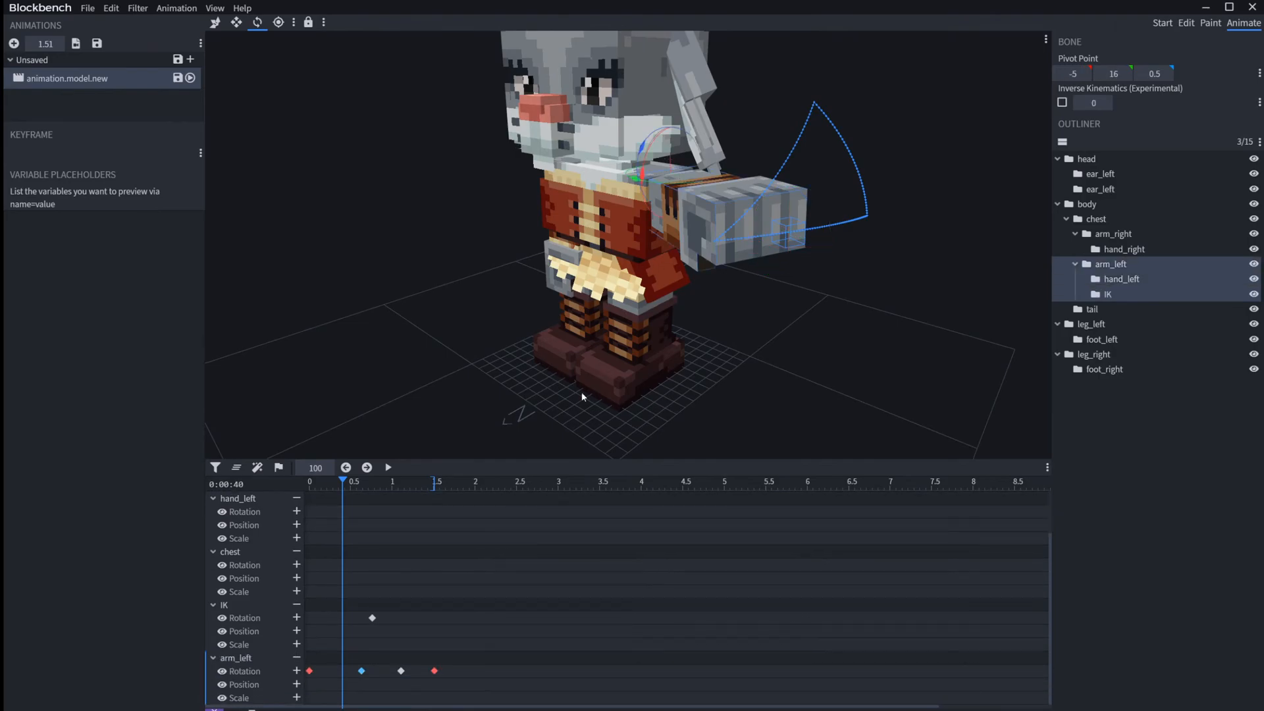
pyautogui.moveTo(347, 493); pyautogui.dragTo(301, 487)
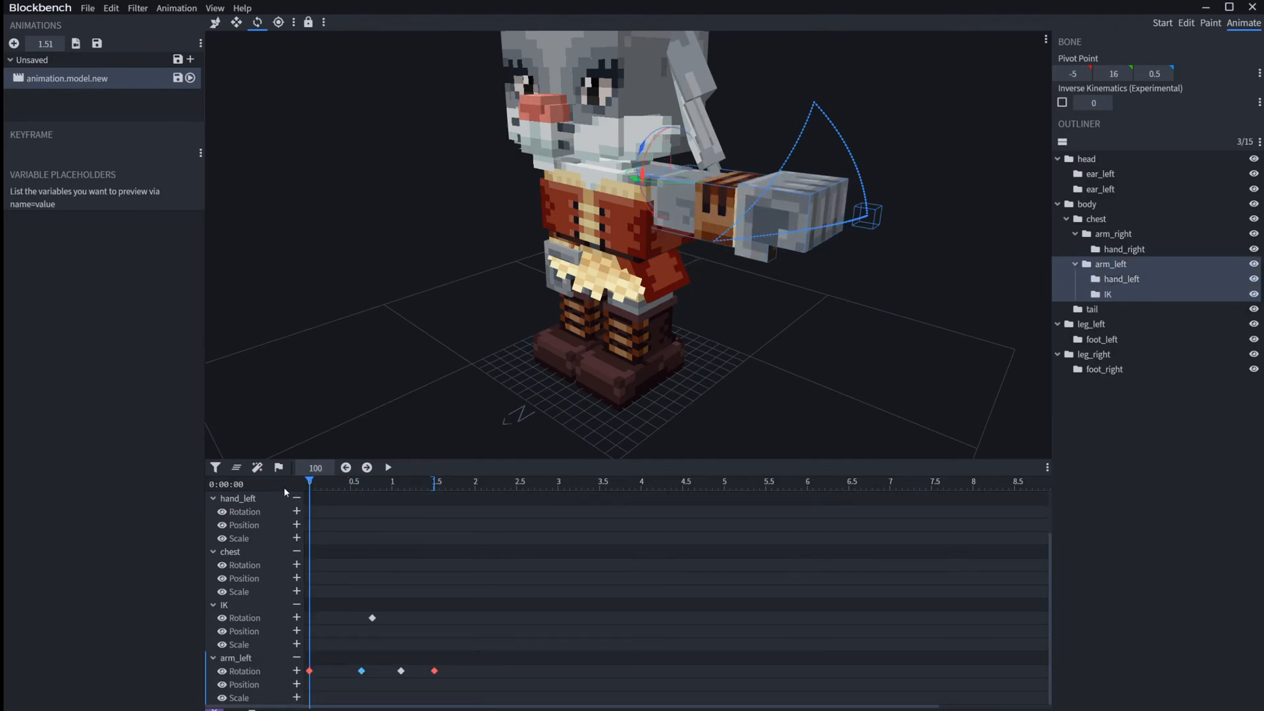
pyautogui.click(309, 24)
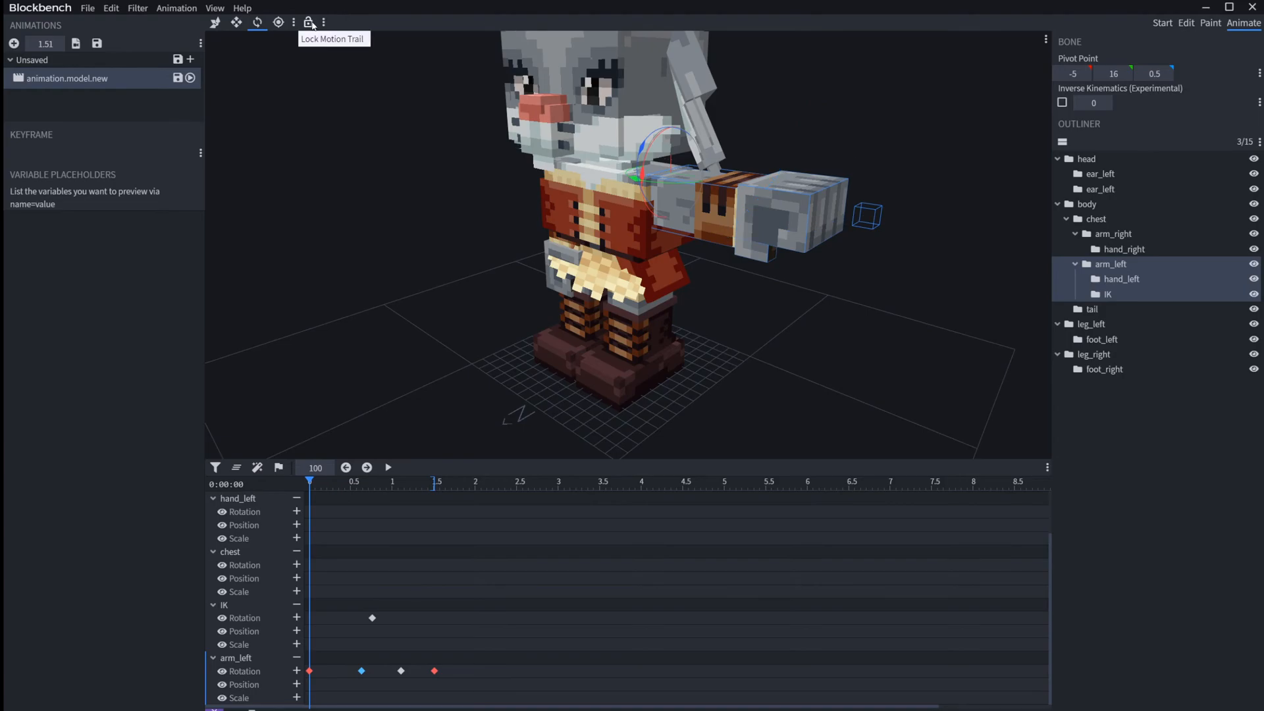
# Step: Move arm_left to Z position -16 at time 0 and add an arm_left position keyframe at 1.53 s with zero offset
pyautogui.click(310, 671)
pyautogui.moveTo(312, 483); pyautogui.dragTo(280, 506)
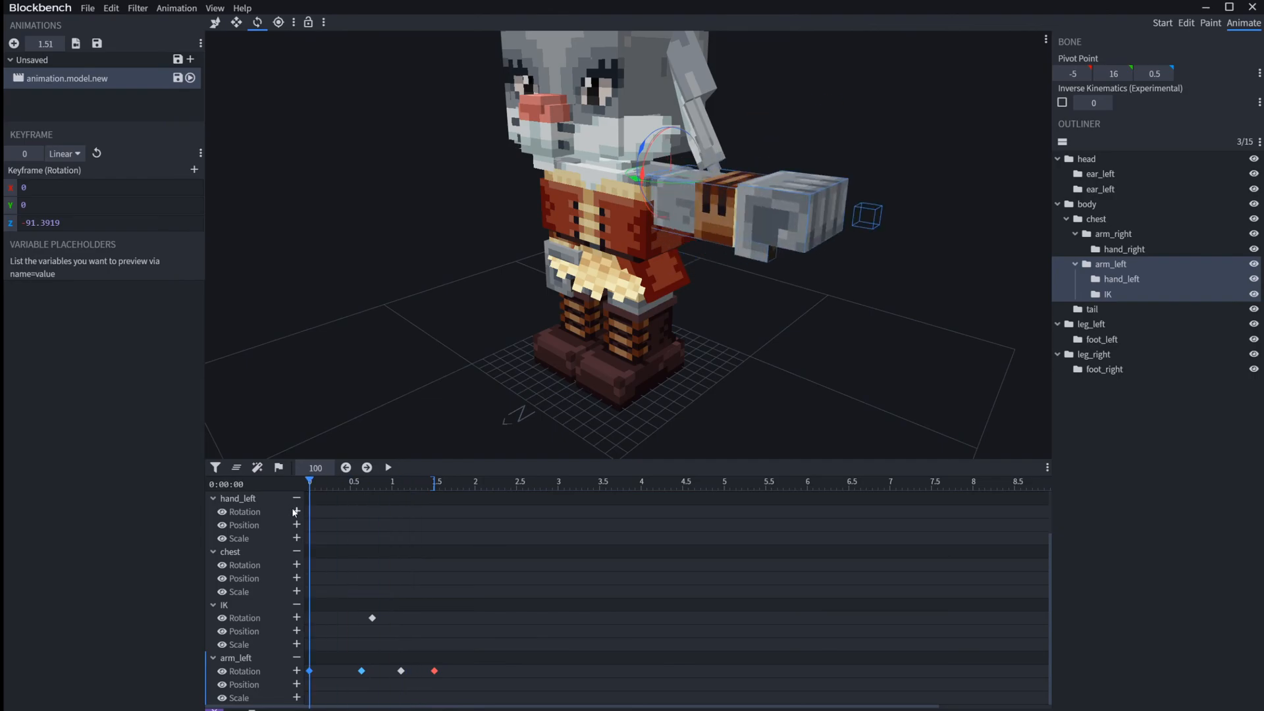
pyautogui.press('v')
pyautogui.moveTo(703, 169); pyautogui.dragTo(436, 507)
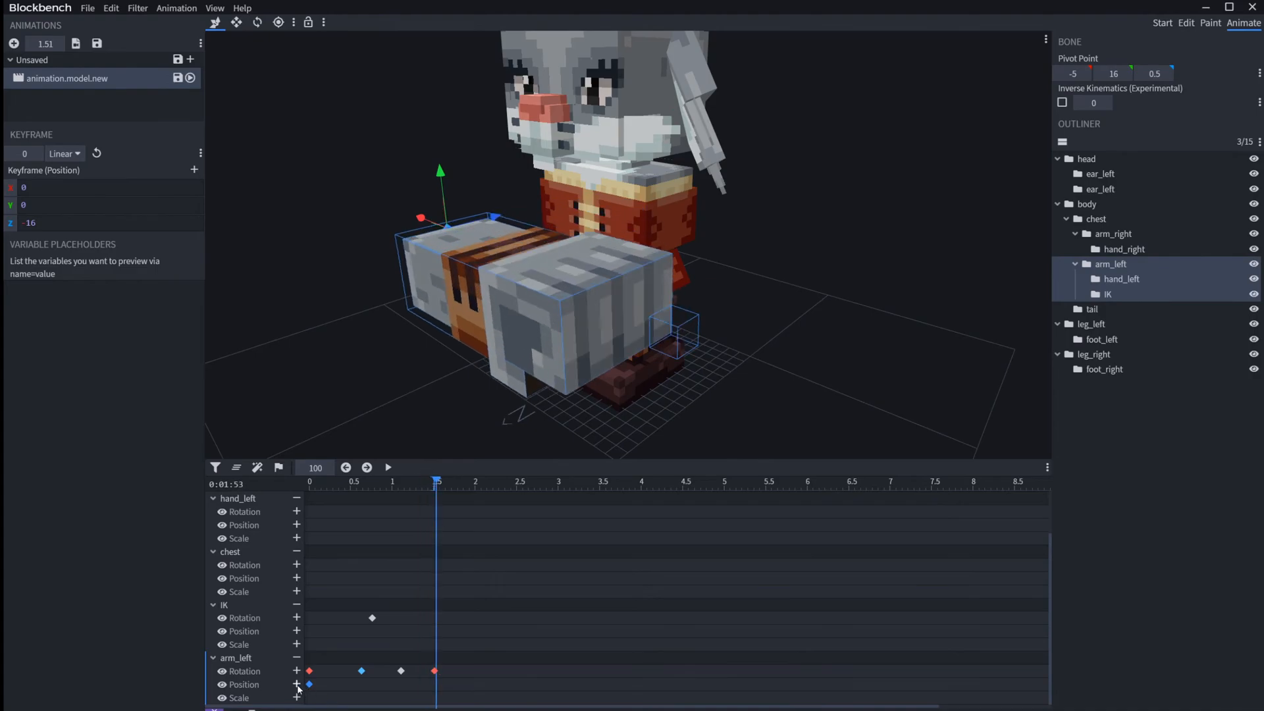
pyautogui.click(297, 684)
# Step: Preview the arm_left position movement and its motion trail by scrubbing between the keyframes and orbiting the model
pyautogui.moveTo(386, 496); pyautogui.dragTo(398, 466)
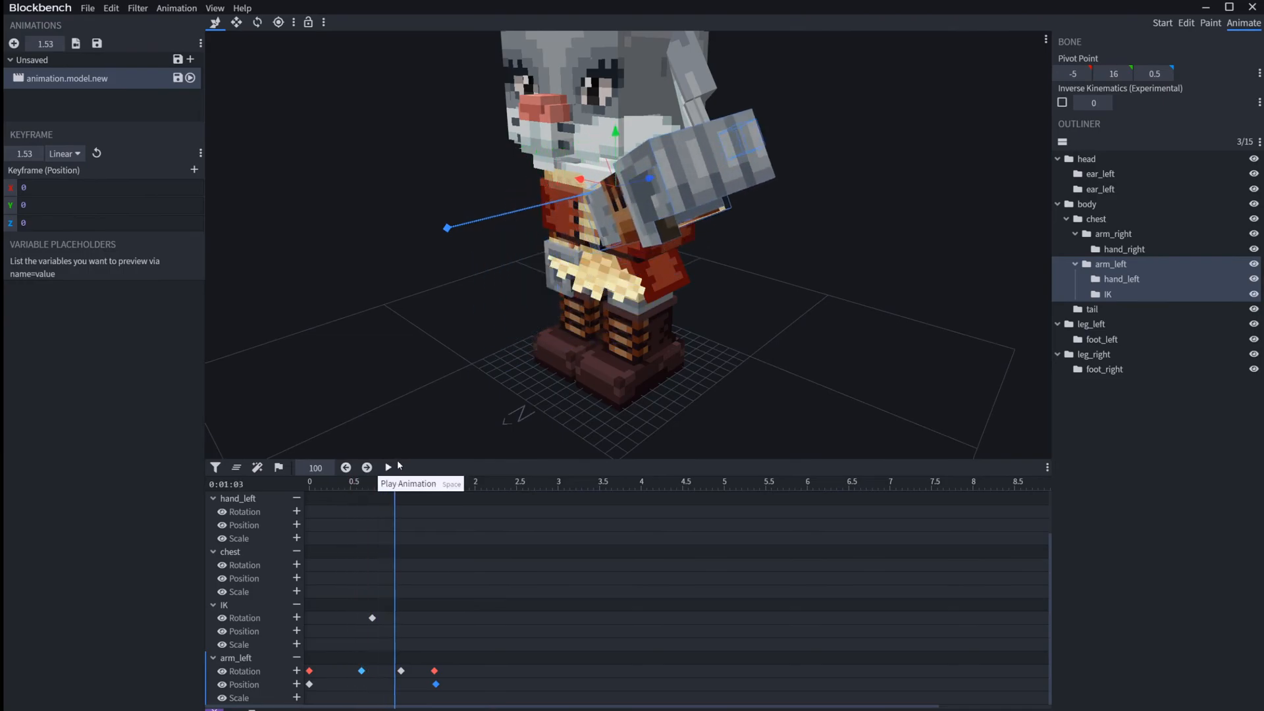
pyautogui.click(388, 467)
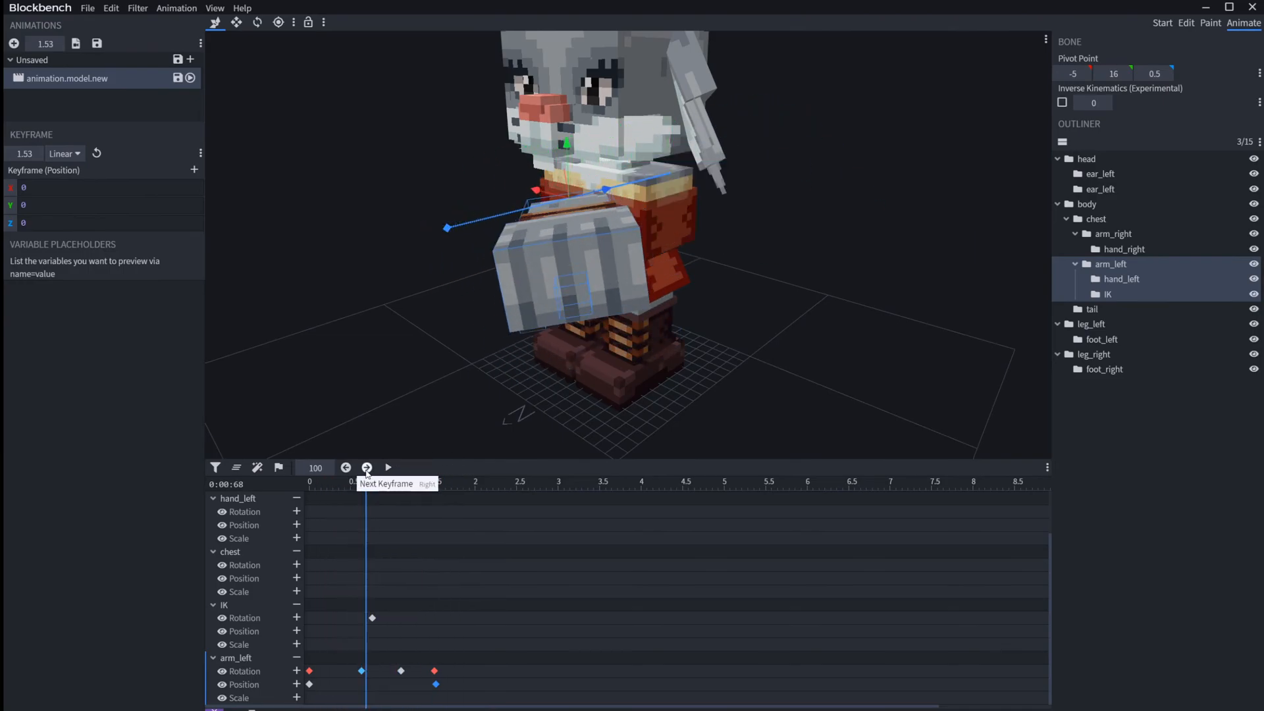
pyautogui.click(367, 466)
pyautogui.moveTo(924, 283); pyautogui.dragTo(1185, 260)
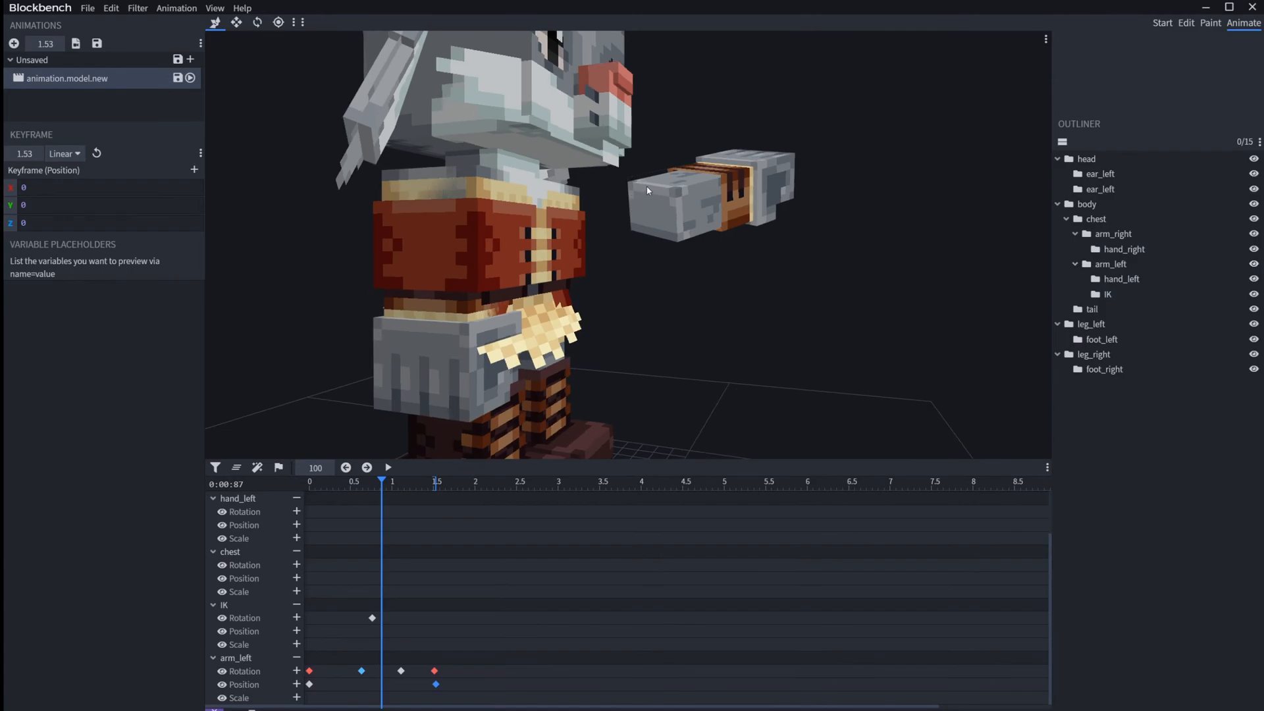
# Step: Delete both arm_left position keyframes and return the timeline to the start
pyautogui.moveTo(450, 697); pyautogui.dragTo(300, 688)
pyautogui.press('Delete')
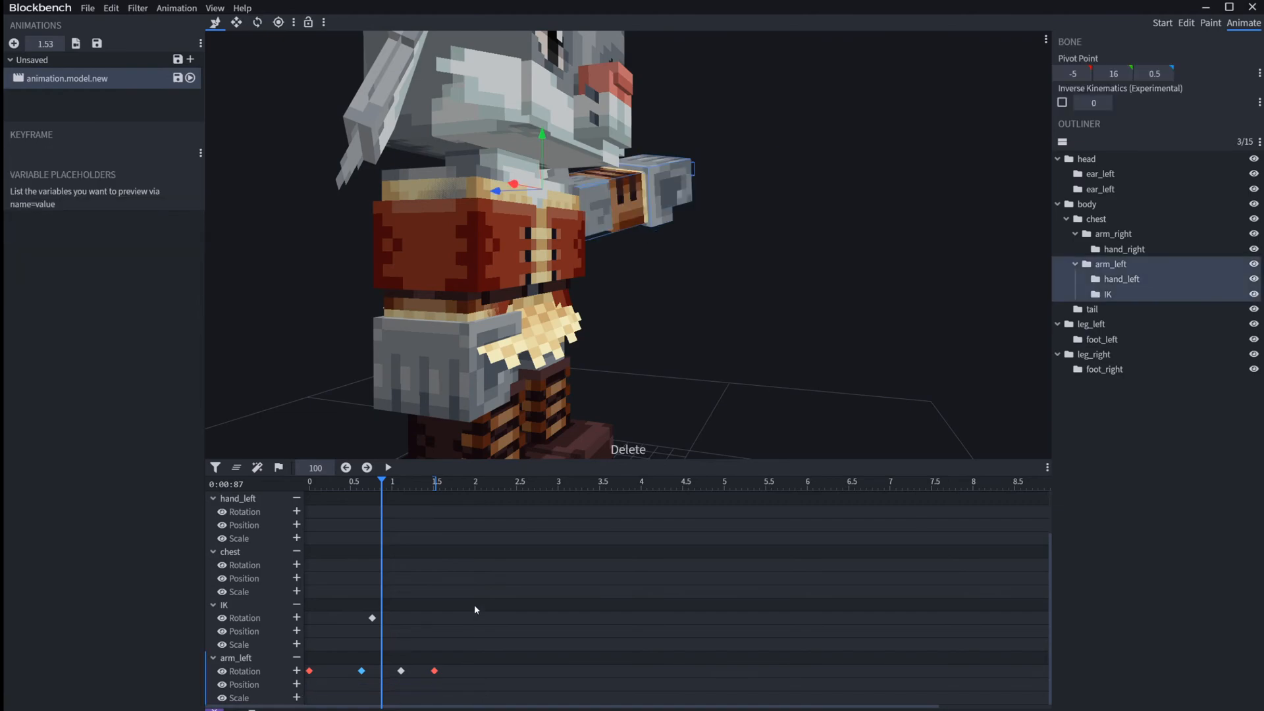
pyautogui.moveTo(382, 482); pyautogui.dragTo(265, 513)
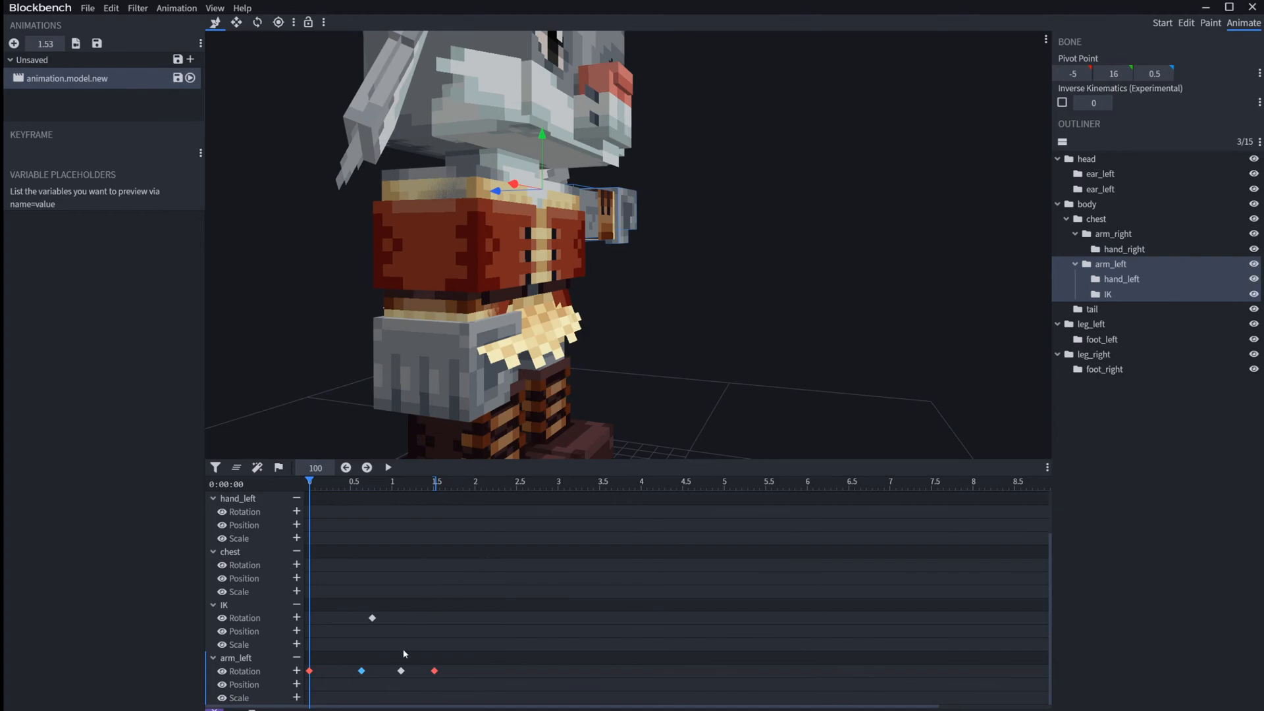
# Step: Show the motion trails of the IK and hand_left bones and scrub the animation to 1.05 s
pyautogui.click(372, 619)
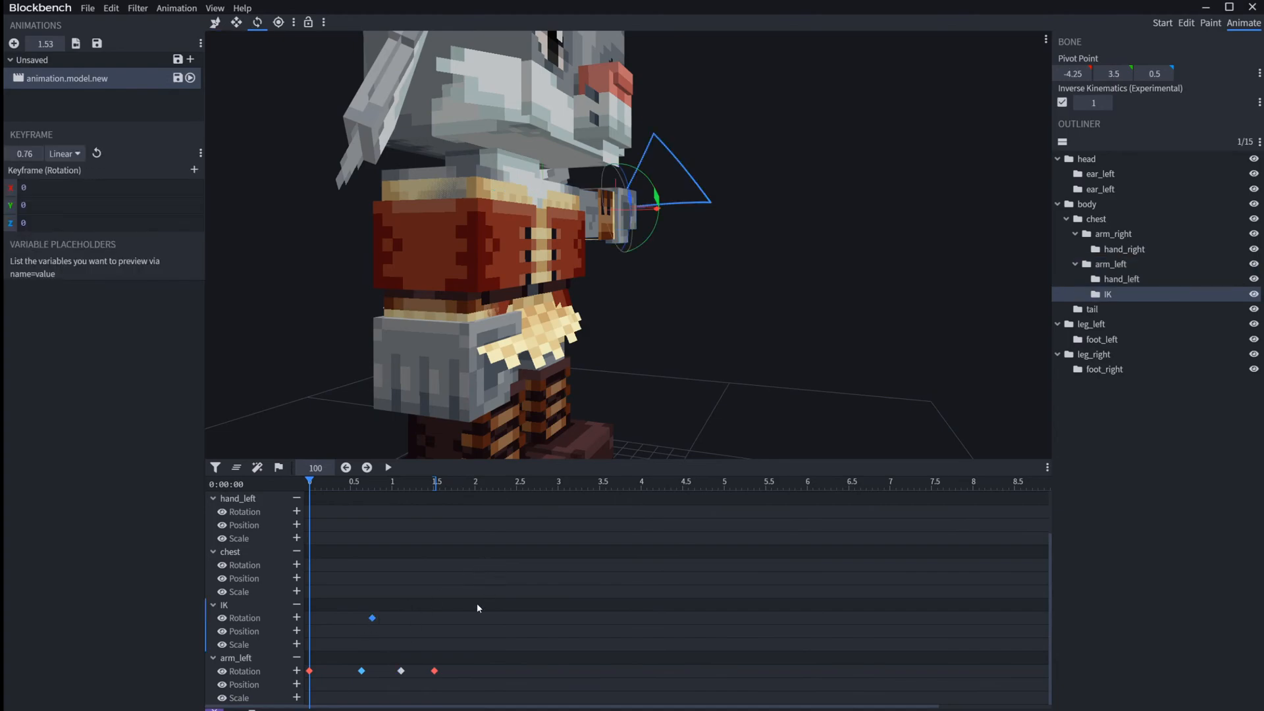
pyautogui.moveTo(892, 283); pyautogui.dragTo(698, 287)
pyautogui.moveTo(881, 294); pyautogui.dragTo(817, 360, button='right')
pyautogui.scroll(3, 816, 361)
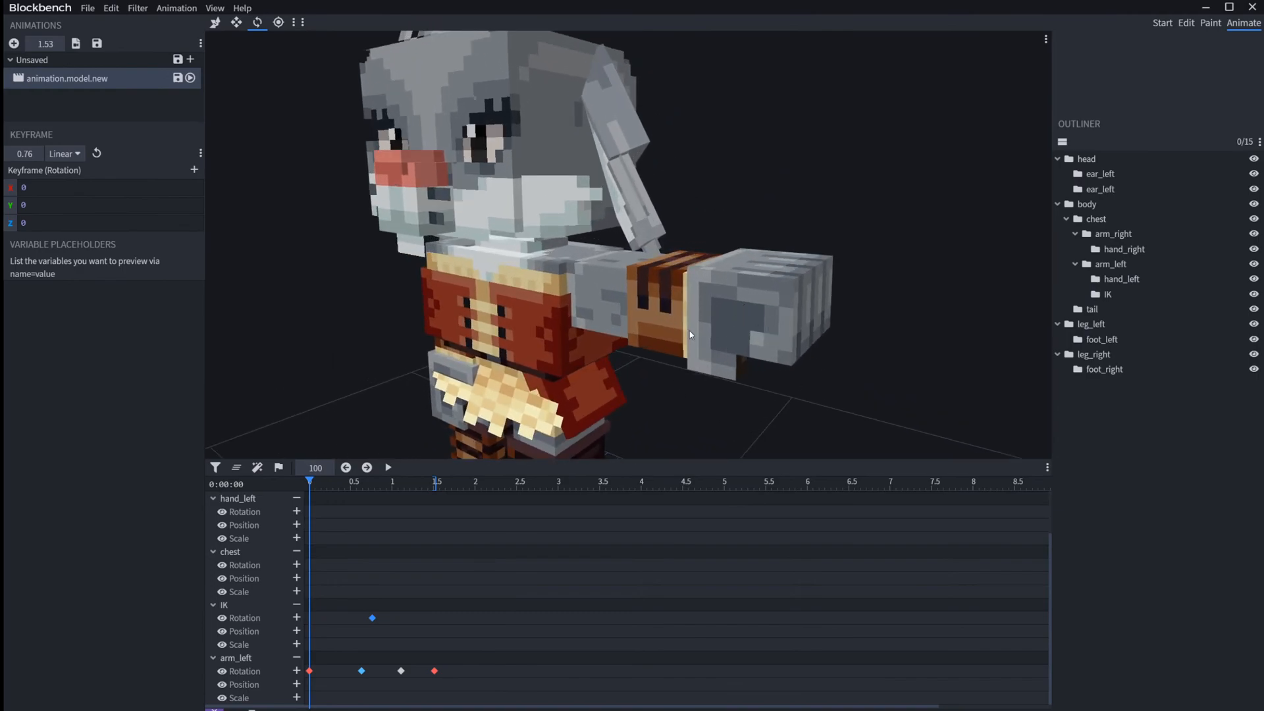
pyautogui.click(778, 312)
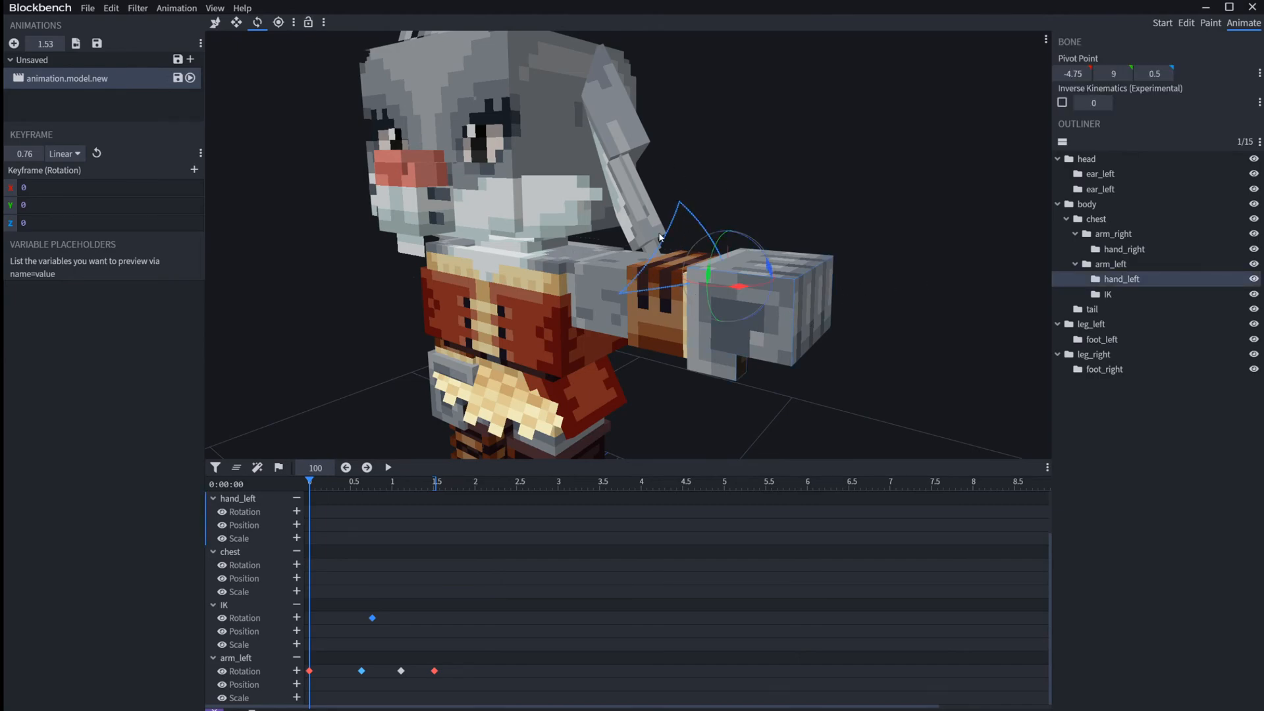
pyautogui.moveTo(333, 484); pyautogui.dragTo(396, 482)
# Step: Compare the trail display of arm_left and the IK bone by selecting them alternately, ending with arm_left selected
pyautogui.click(465, 653)
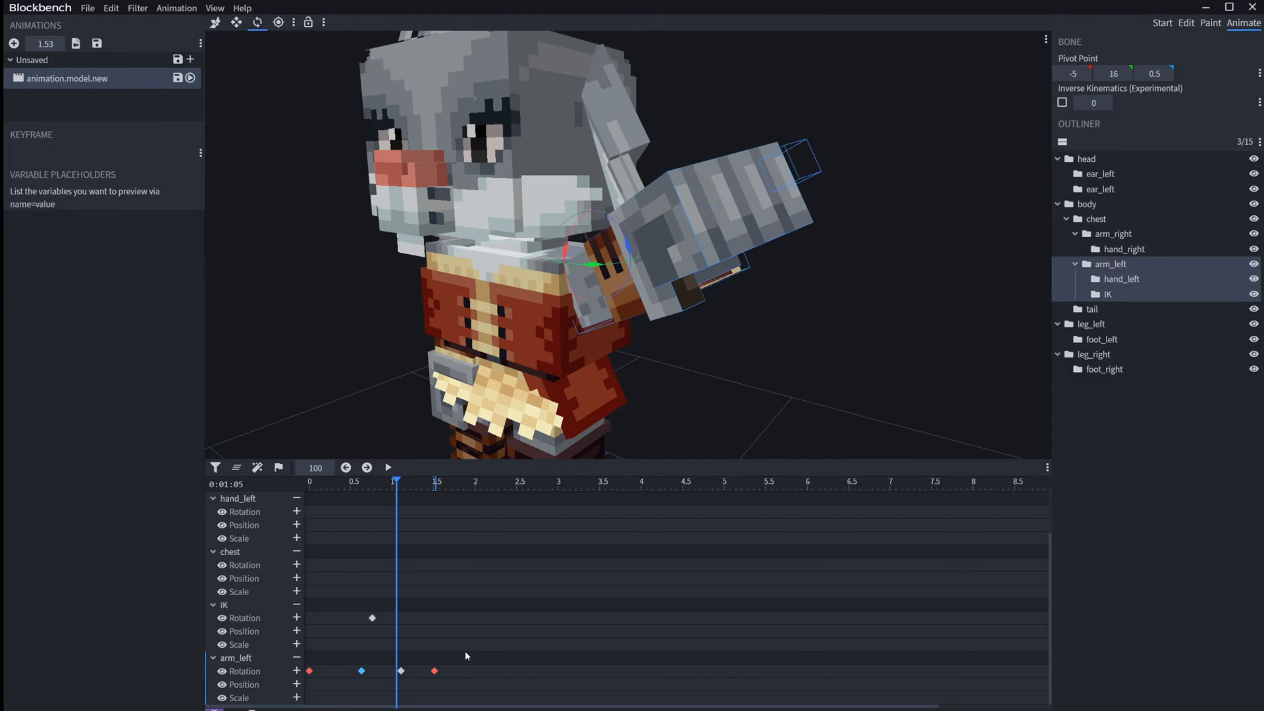
pyautogui.click(776, 166)
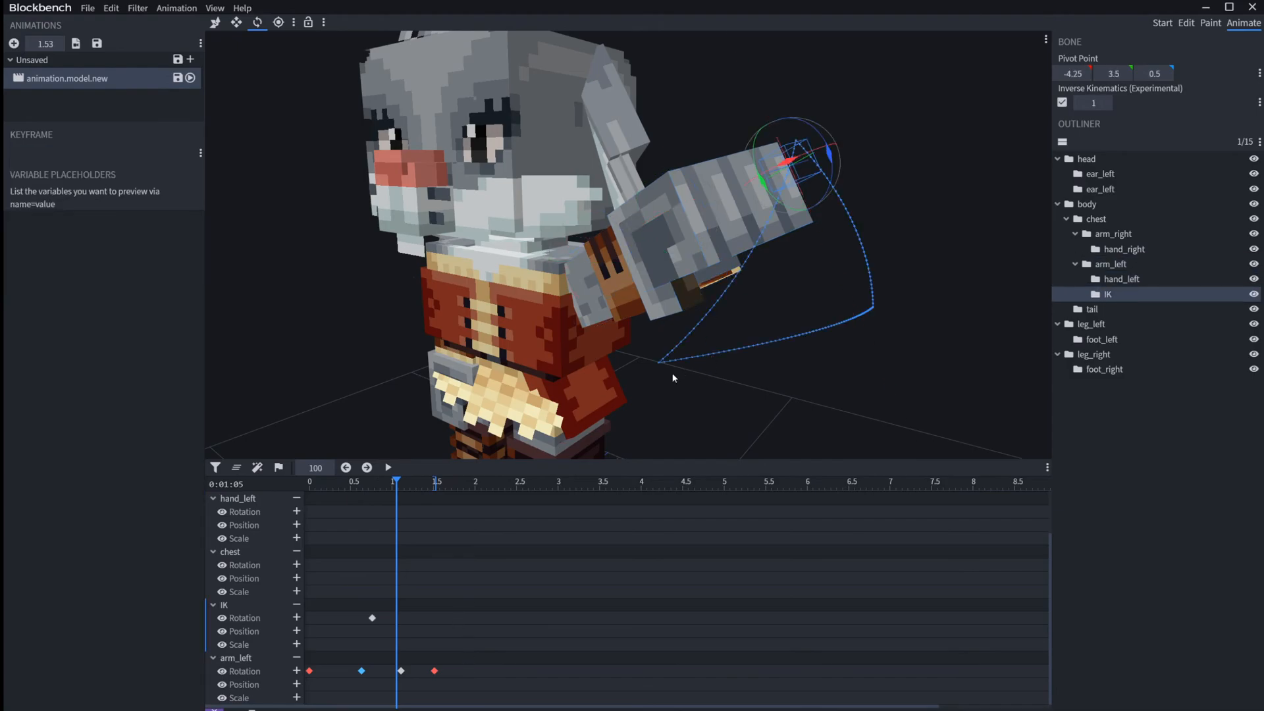
pyautogui.click(661, 364)
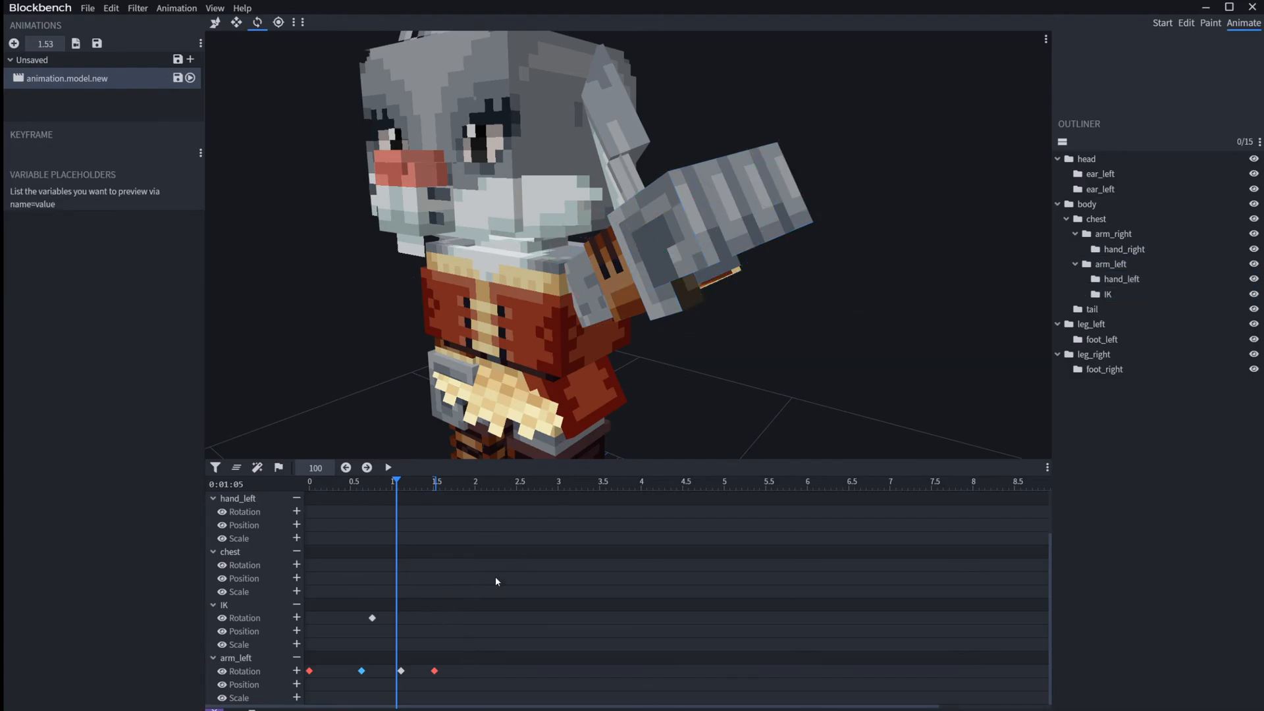
pyautogui.click(469, 654)
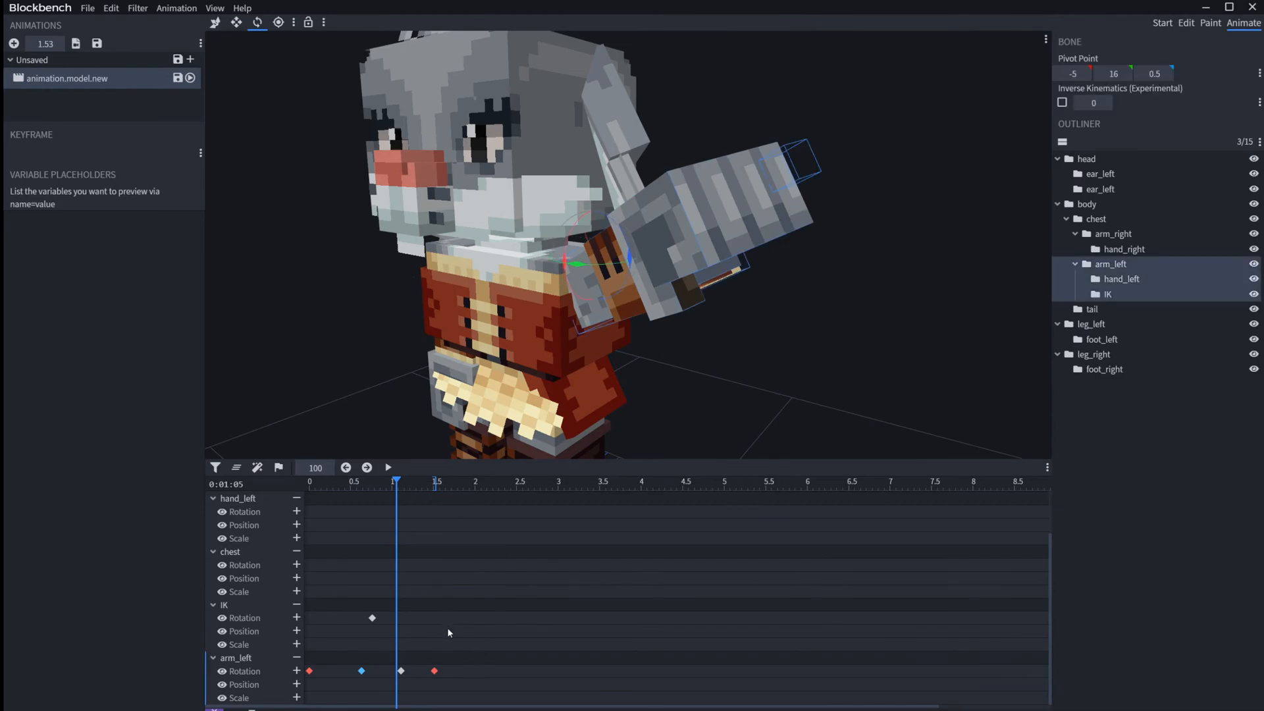
pyautogui.click(471, 607)
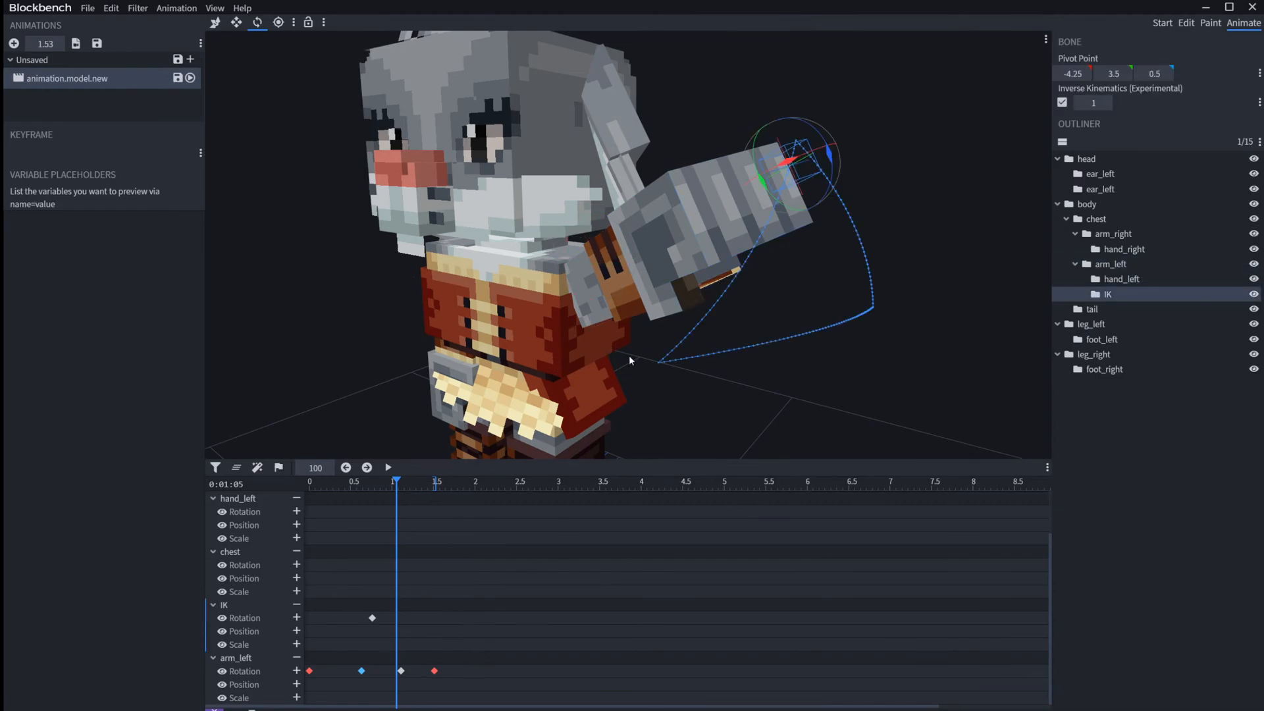
pyautogui.click(600, 273)
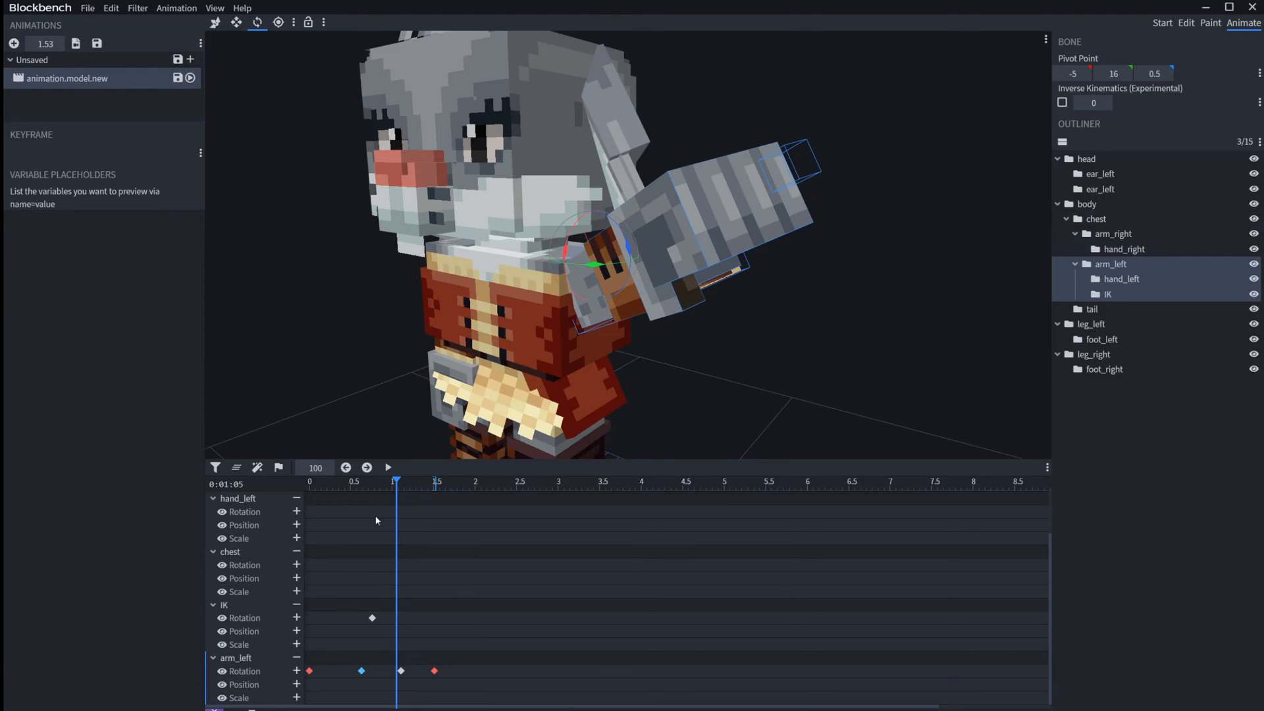
# Step: Add an arm_left position keyframe at time 0 and move the arm outward to X position 7
pyautogui.press('Home')
pyautogui.click(297, 684)
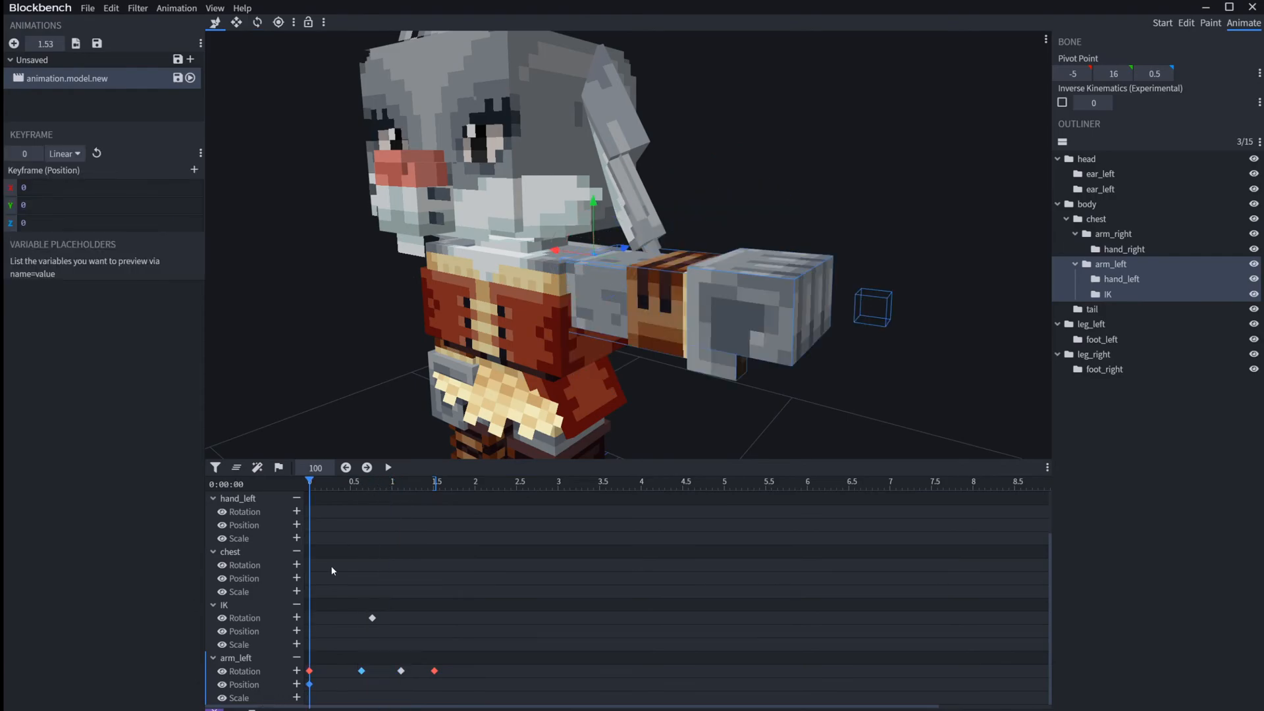
pyautogui.moveTo(573, 251); pyautogui.dragTo(630, 343)
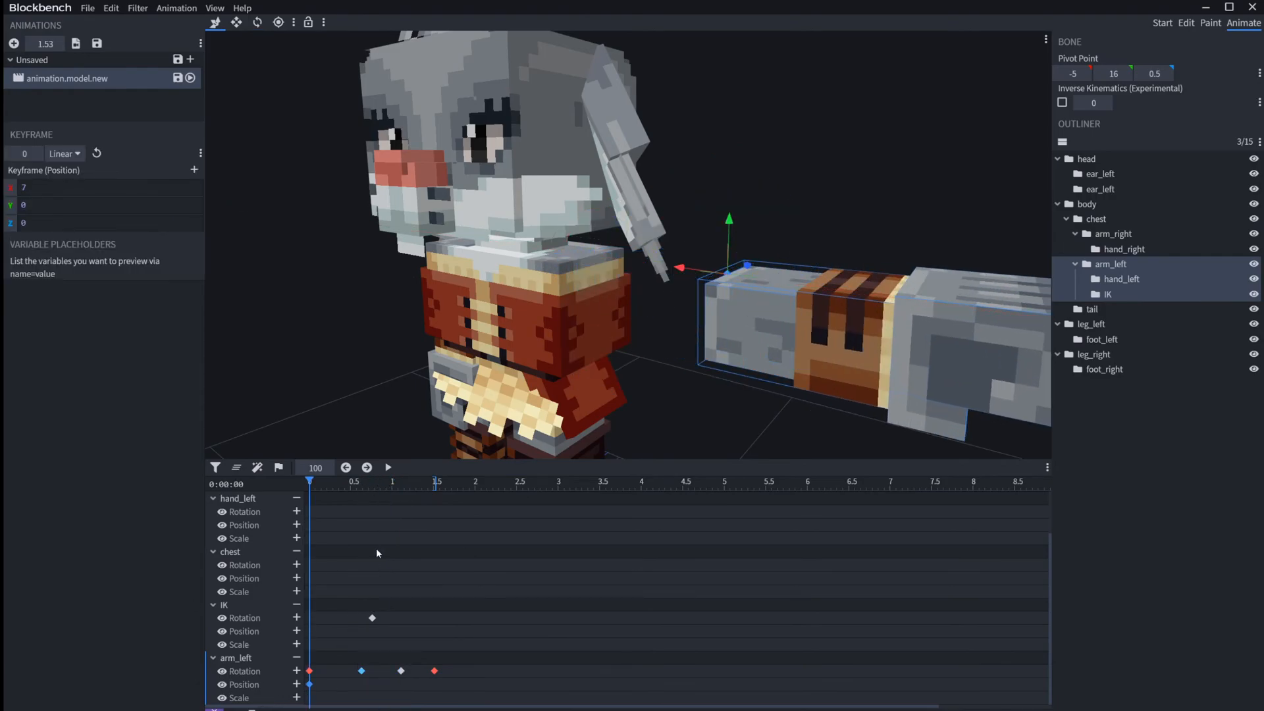
# Step: Add arm_left position keyframes at 0.76 s with X 5 and Y 5, and at 1.51 s, and return the timeline to the start
pyautogui.moveTo(403, 480); pyautogui.dragTo(372, 481)
pyautogui.moveTo(739, 213); pyautogui.dragTo(697, 89)
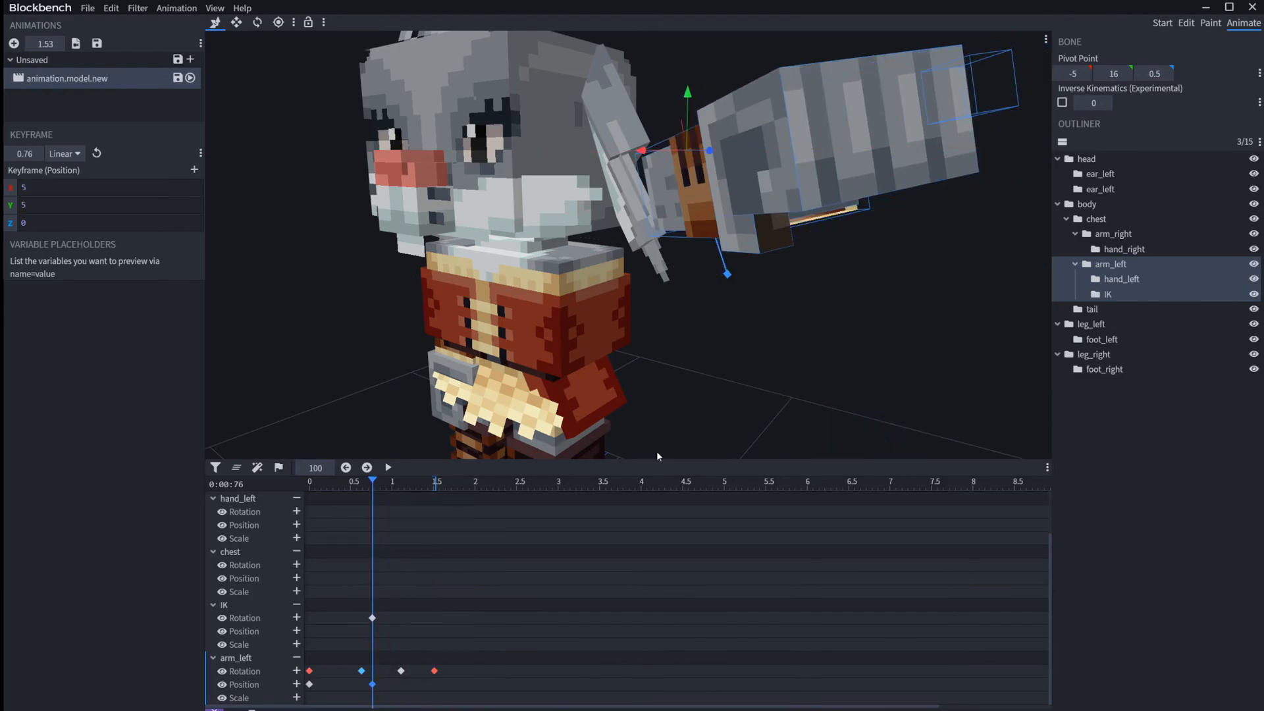
pyautogui.click(431, 485)
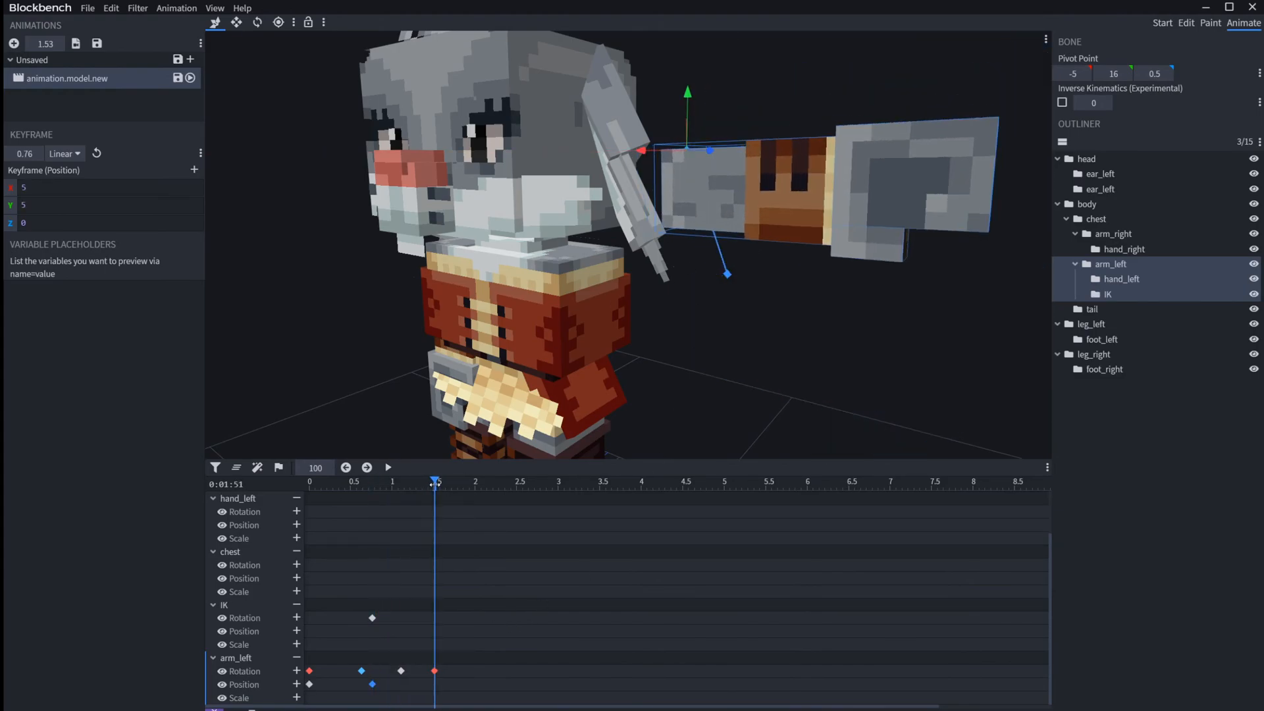
pyautogui.press('k')
pyautogui.moveTo(397, 483); pyautogui.dragTo(279, 493)
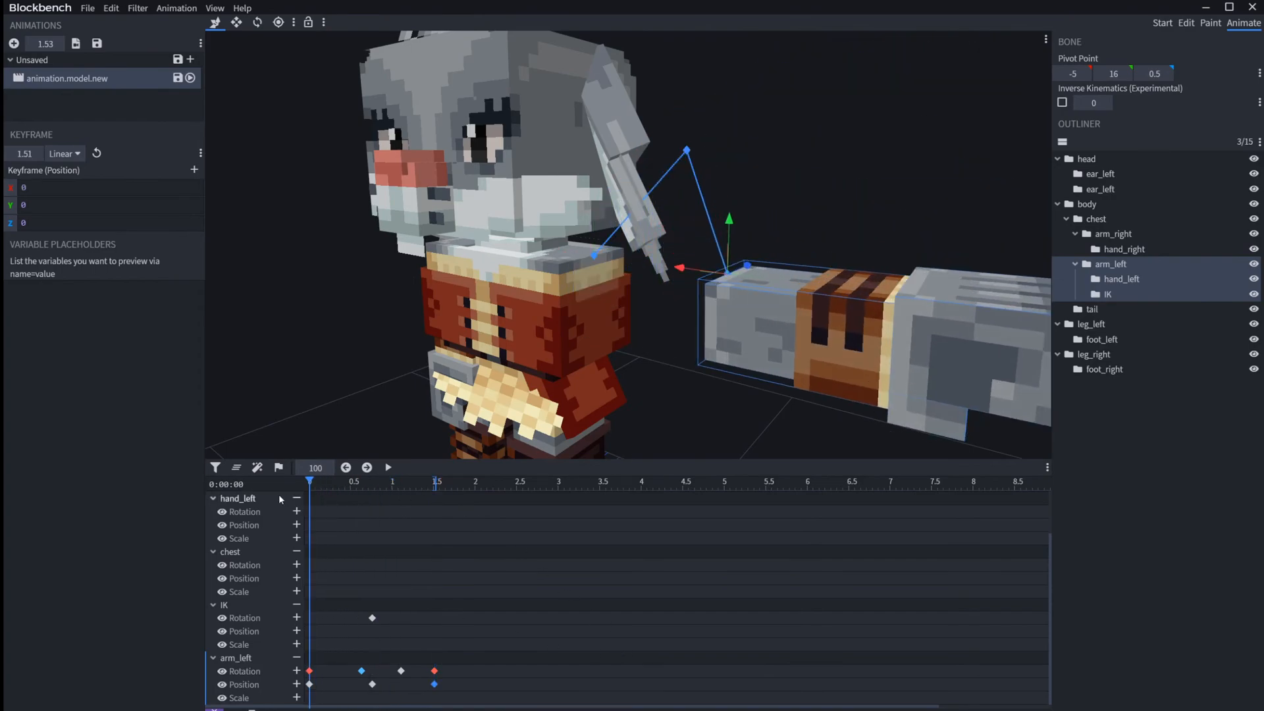
# Step: Examine the arm_left motion trail and jump between its position keyframes by picking their points in the viewport
pyautogui.click(670, 130)
pyautogui.moveTo(670, 131); pyautogui.dragTo(671, 265)
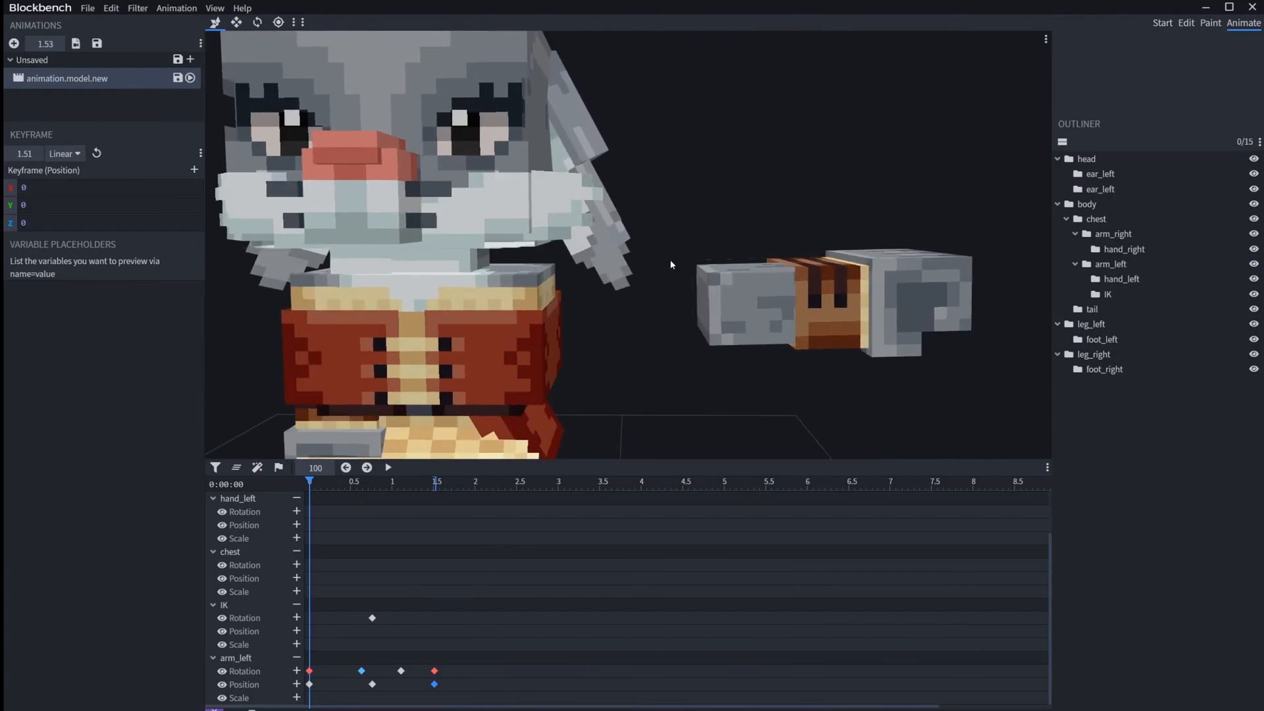
pyautogui.click(309, 685)
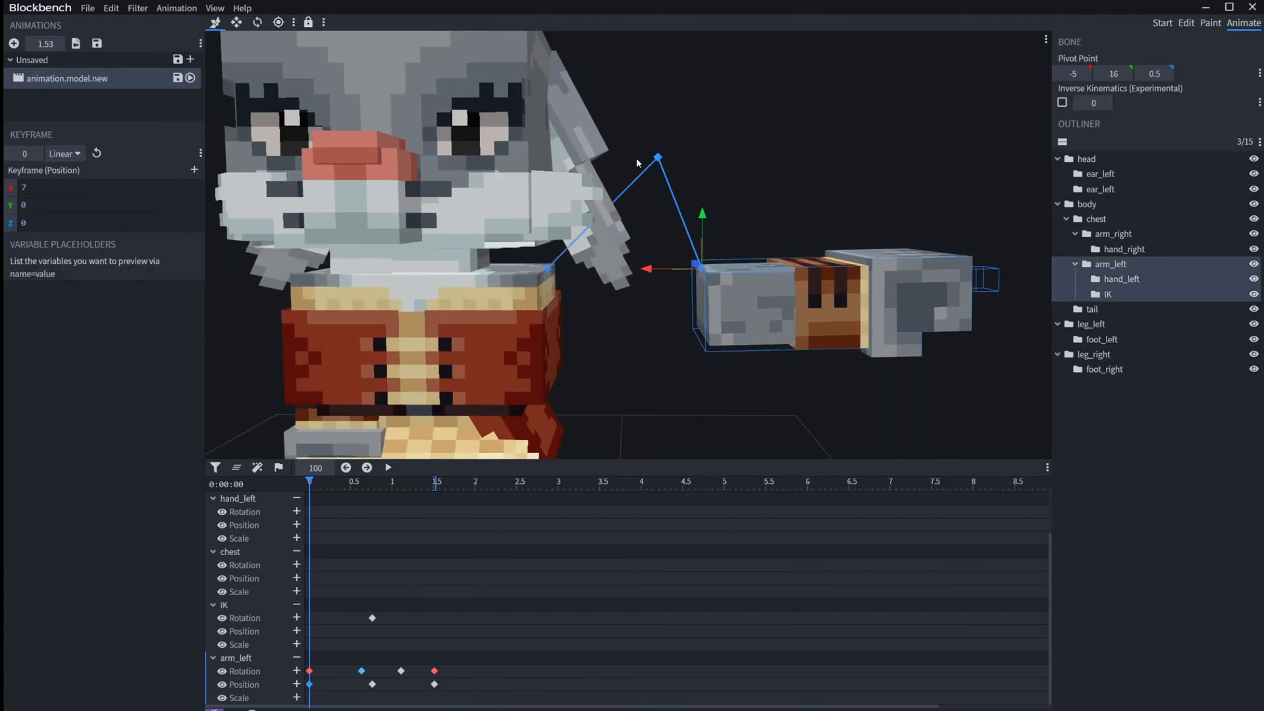
pyautogui.click(658, 158)
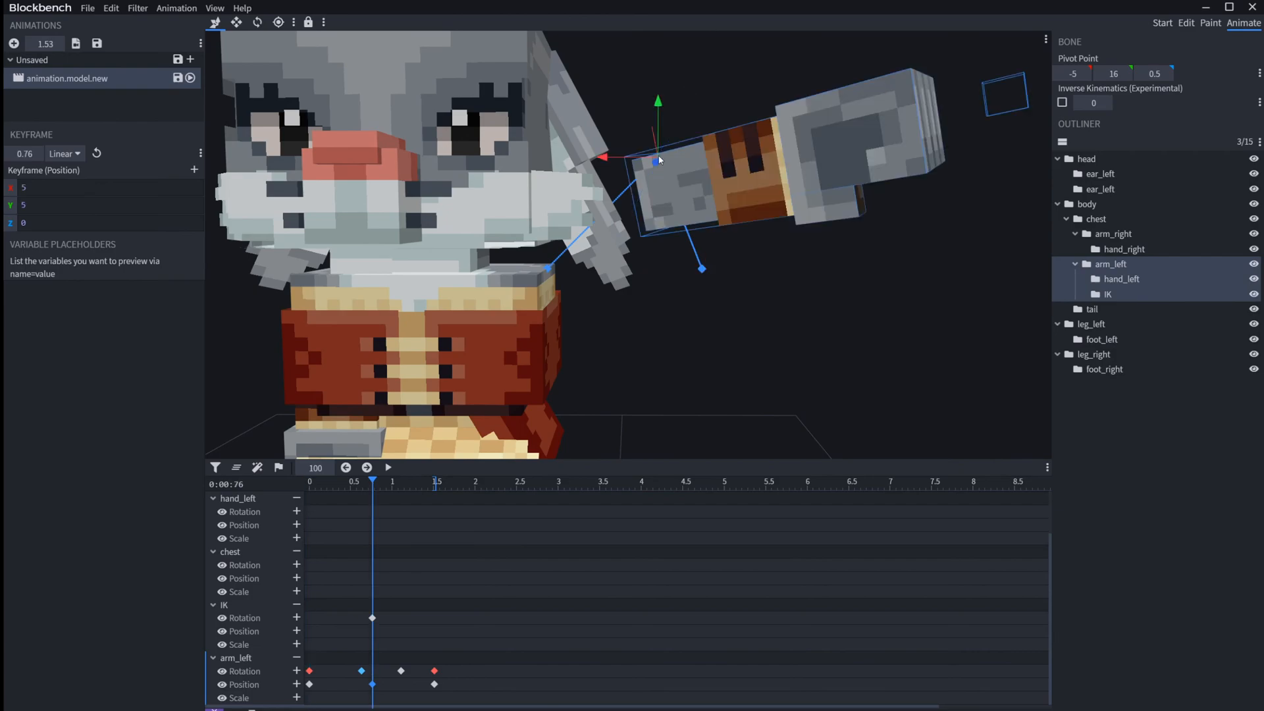
pyautogui.click(701, 268)
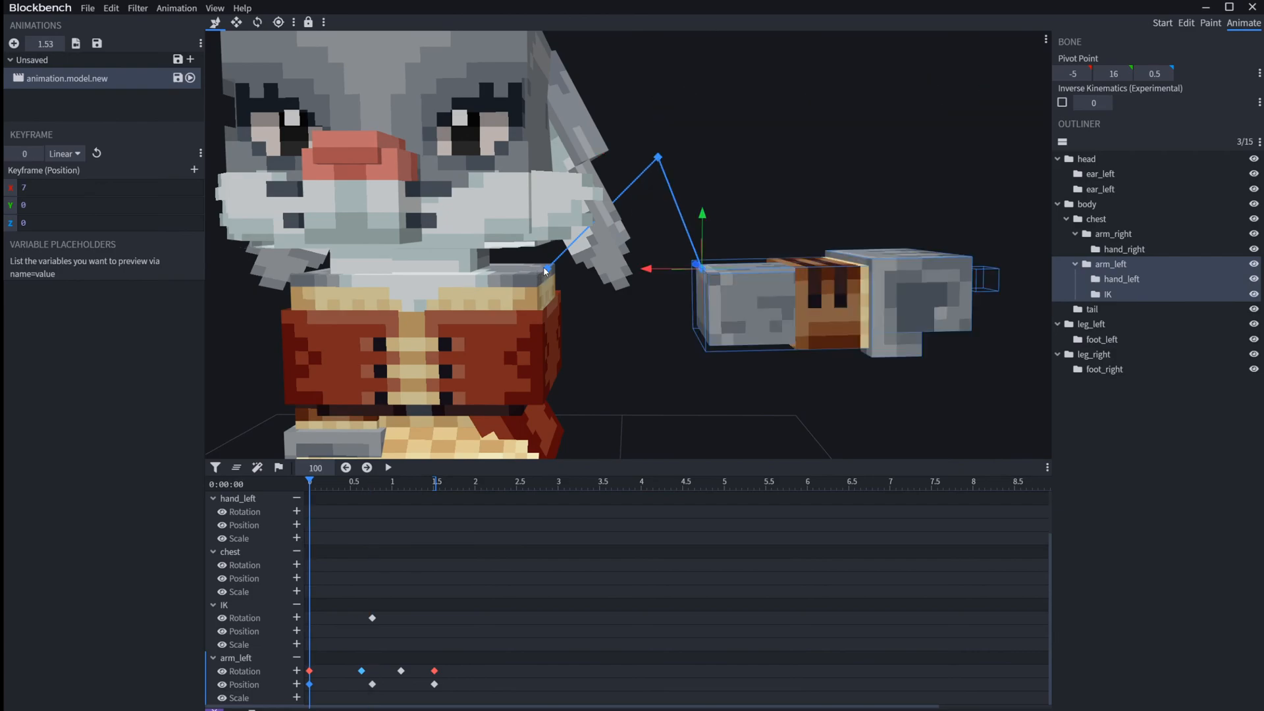
pyautogui.click(547, 272)
pyautogui.click(657, 161)
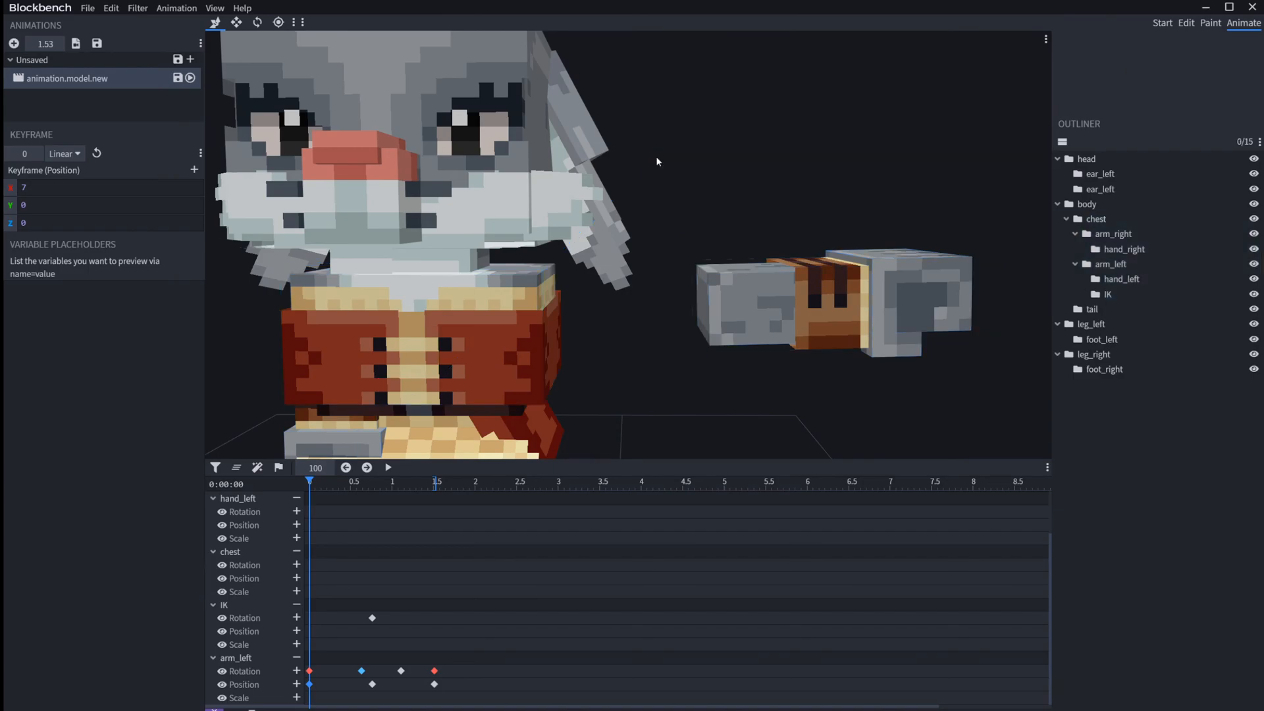
pyautogui.click(353, 690)
pyautogui.click(722, 283)
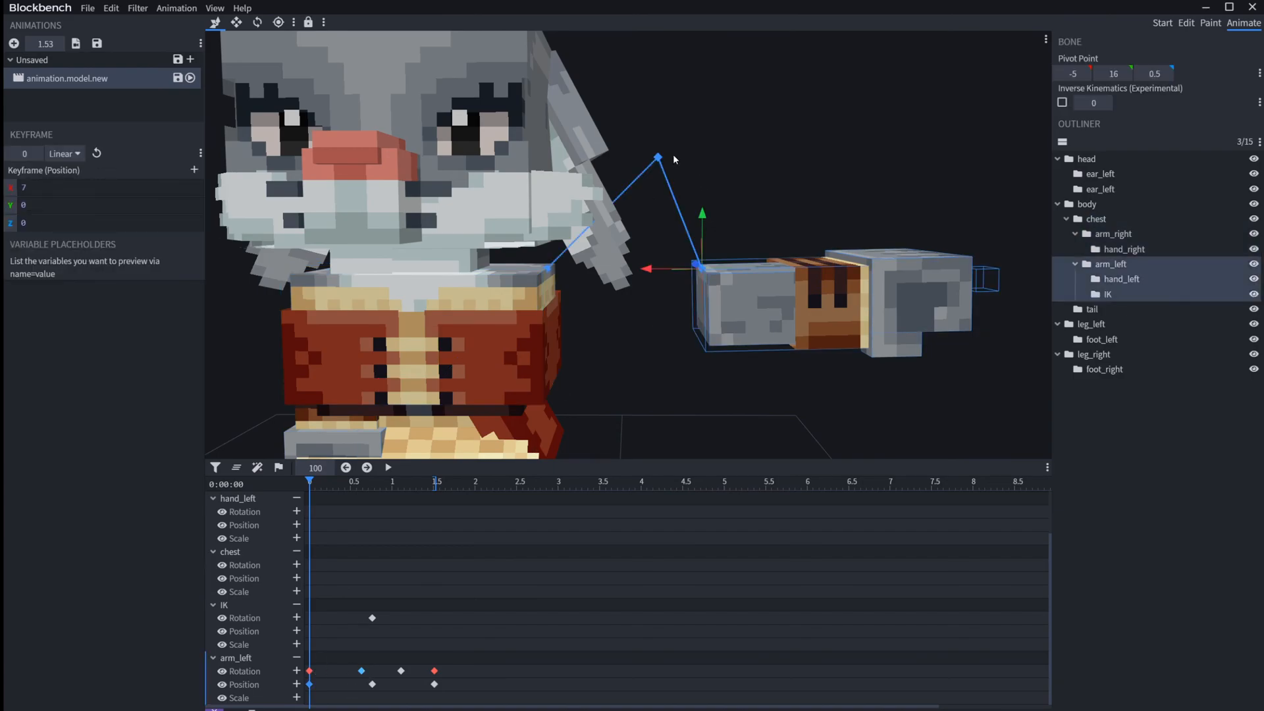
# Step: Move arm_left at its 0.76 s position keyframe down to Y -6, up to Y 6 and down again to test the trail
pyautogui.click(659, 158)
pyautogui.moveTo(666, 112); pyautogui.dragTo(705, 436)
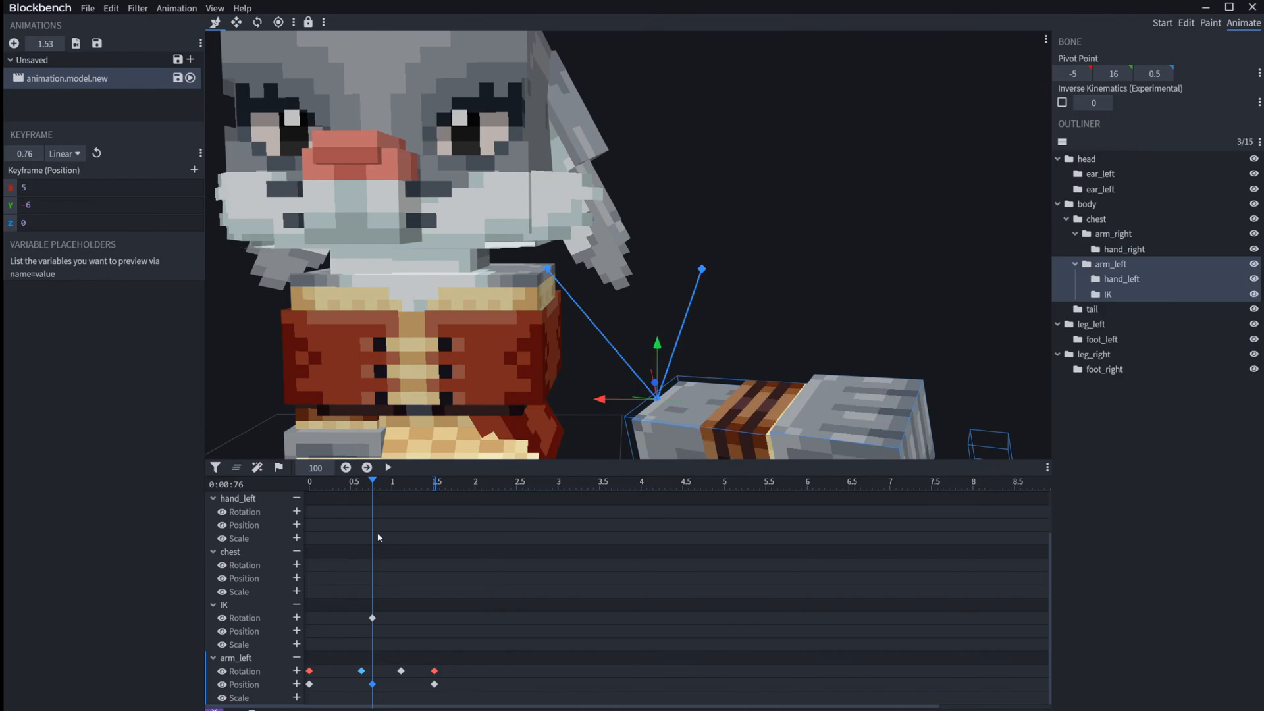
pyautogui.moveTo(659, 342); pyautogui.dragTo(610, 71)
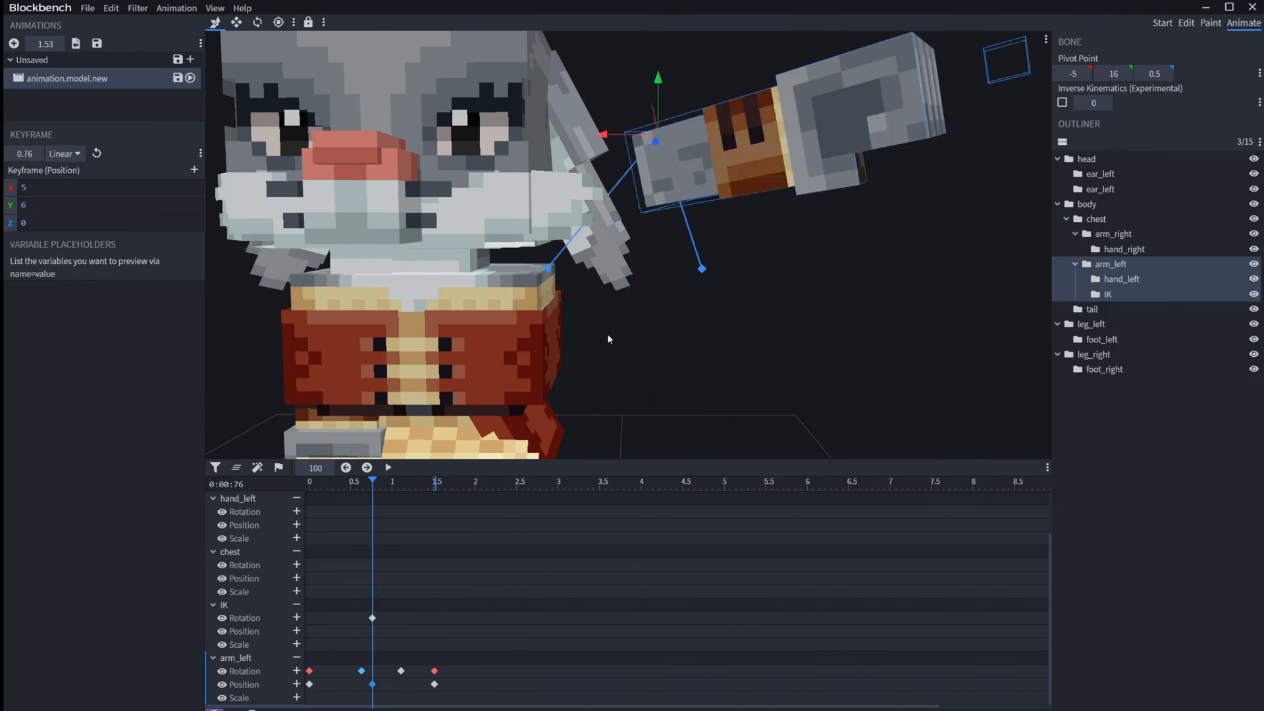
pyautogui.moveTo(658, 79); pyautogui.dragTo(635, 336)
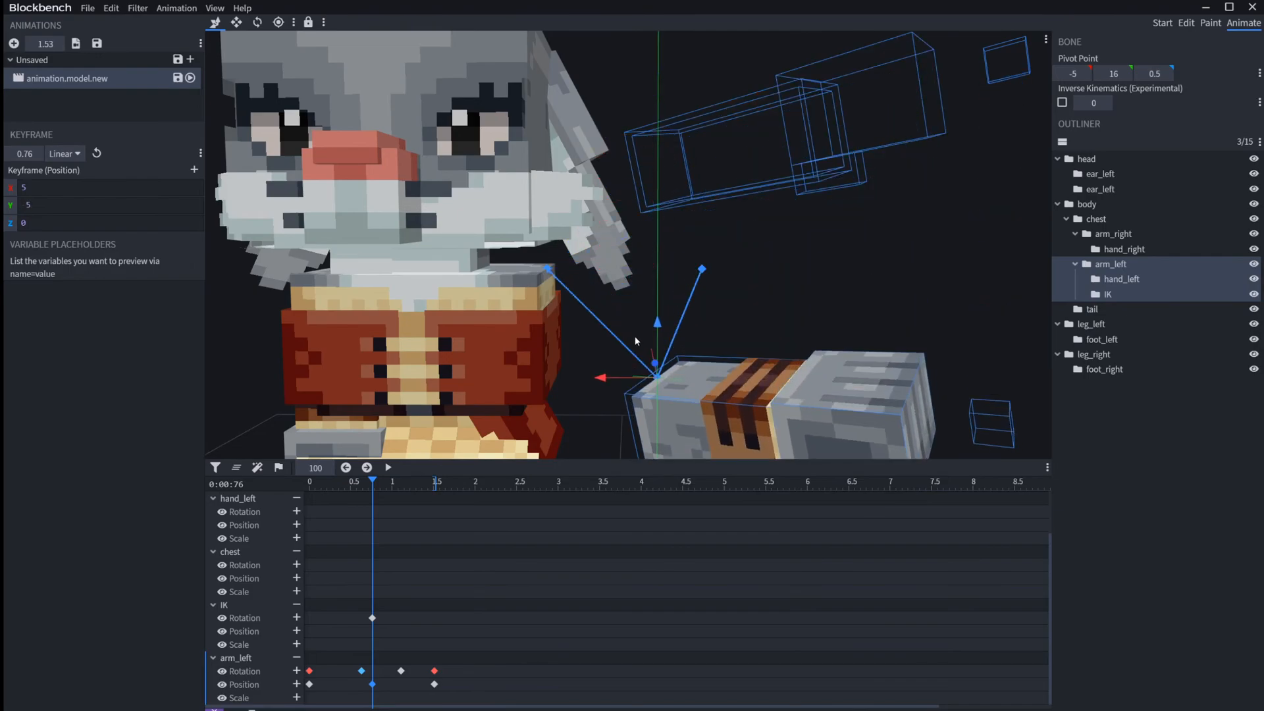
# Step: Delete all arm_left position keyframes and scrub the animation to 1.16 s
pyautogui.moveTo(460, 683); pyautogui.dragTo(292, 700)
pyautogui.press('Delete')
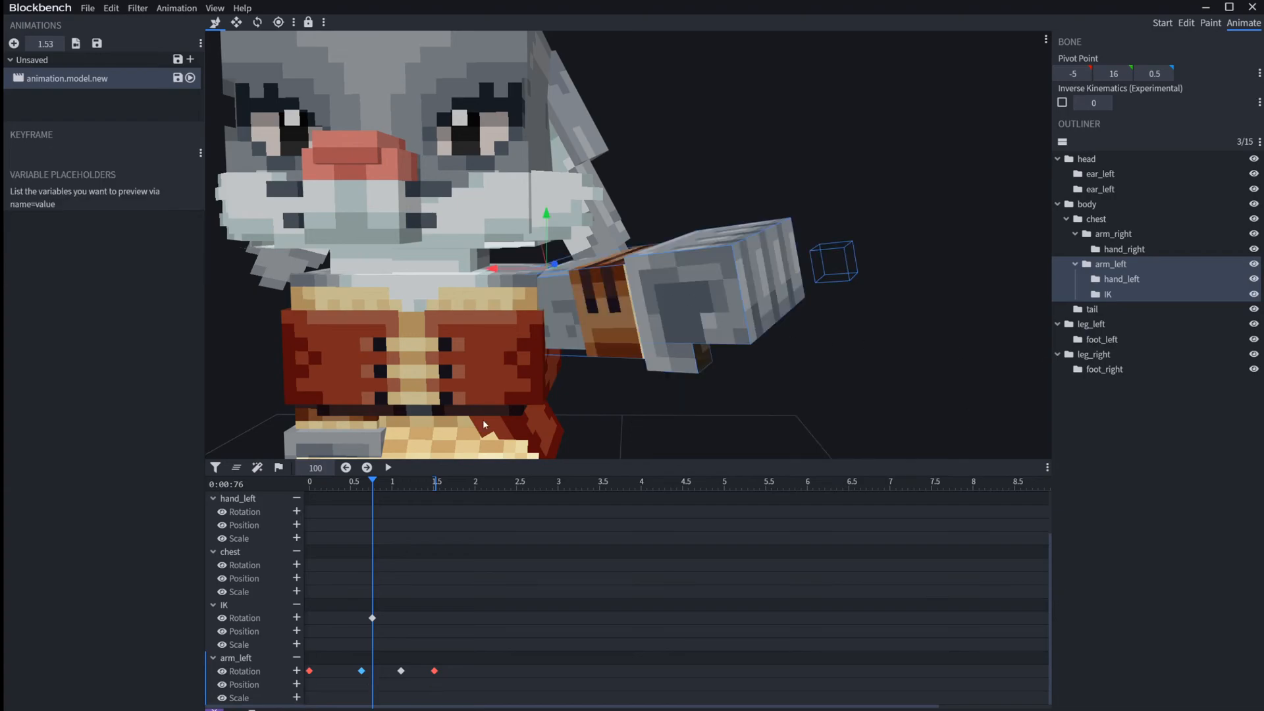
pyautogui.moveTo(375, 482); pyautogui.dragTo(407, 486)
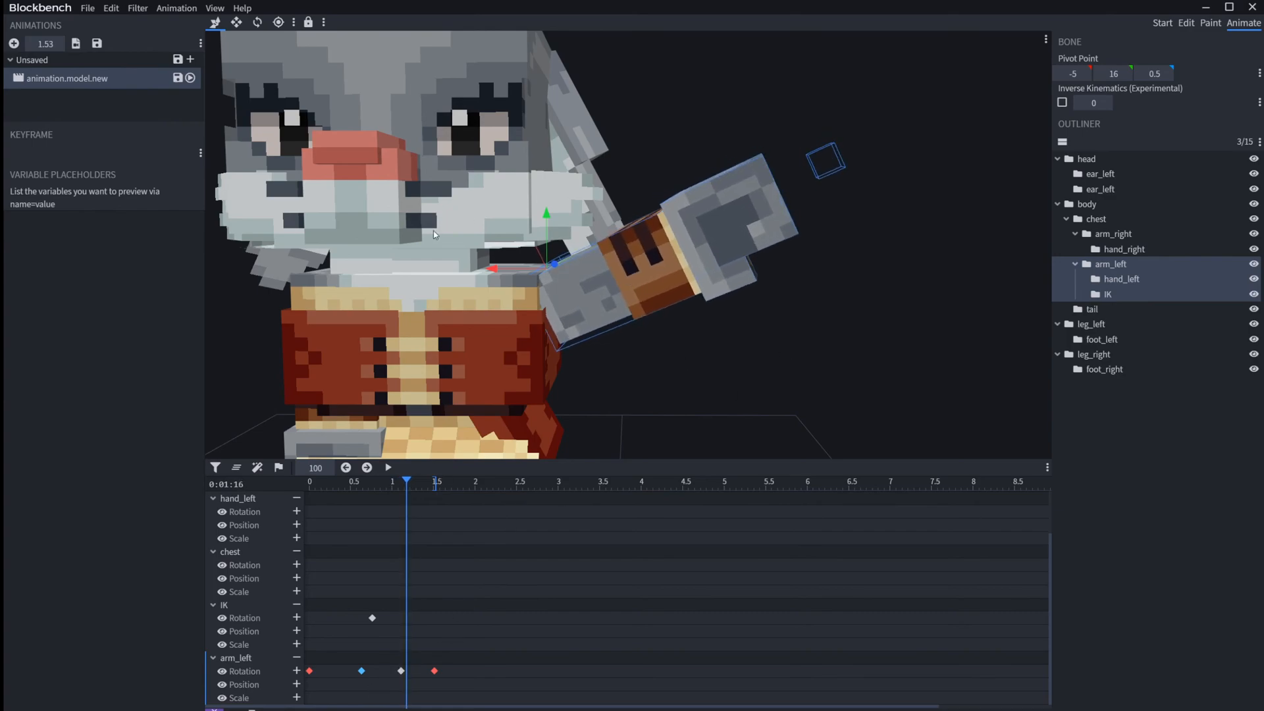
# Step: Select the IK bone, turn off the motion trail lock and scrub the animation to 0.35 s
pyautogui.click(432, 635)
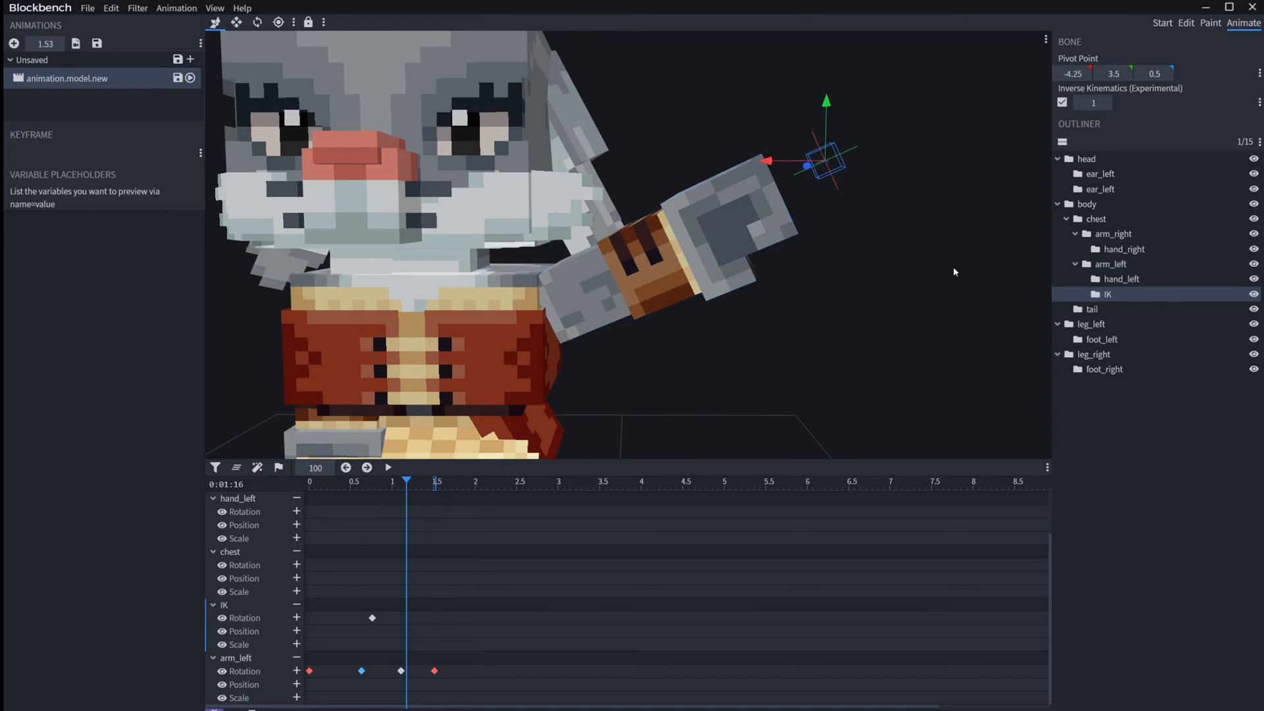
pyautogui.click(372, 617)
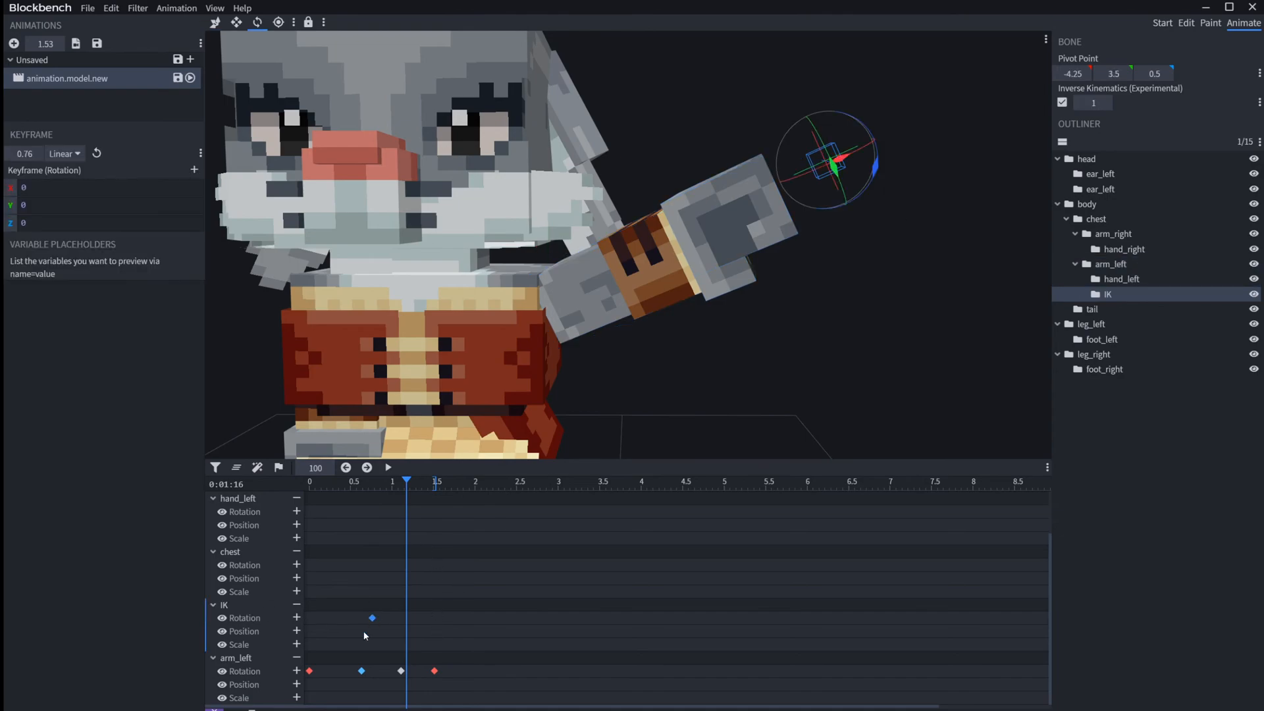
pyautogui.click(308, 22)
pyautogui.moveTo(406, 485); pyautogui.dragTo(337, 481)
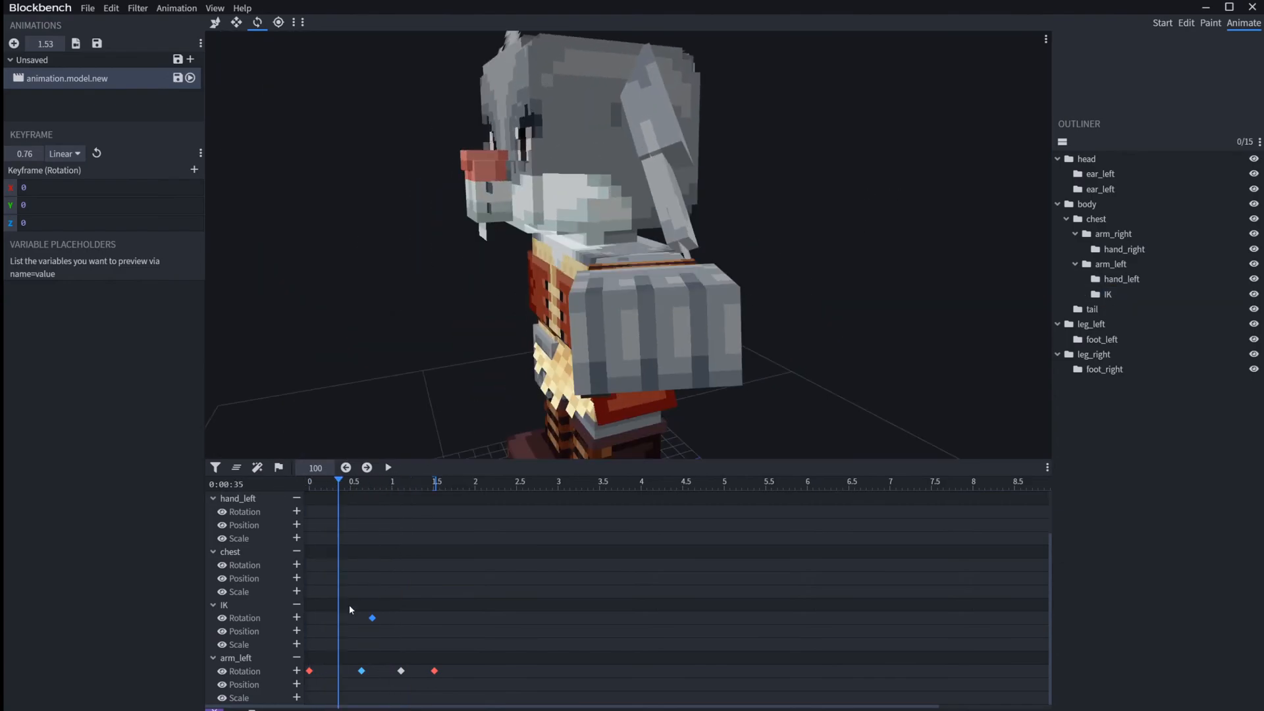
# Step: Examine the IK bone's motion trail from several angles, alternately selecting the bone and clearing the selection
pyautogui.click(413, 636)
pyautogui.moveTo(911, 361); pyautogui.dragTo(1093, 323)
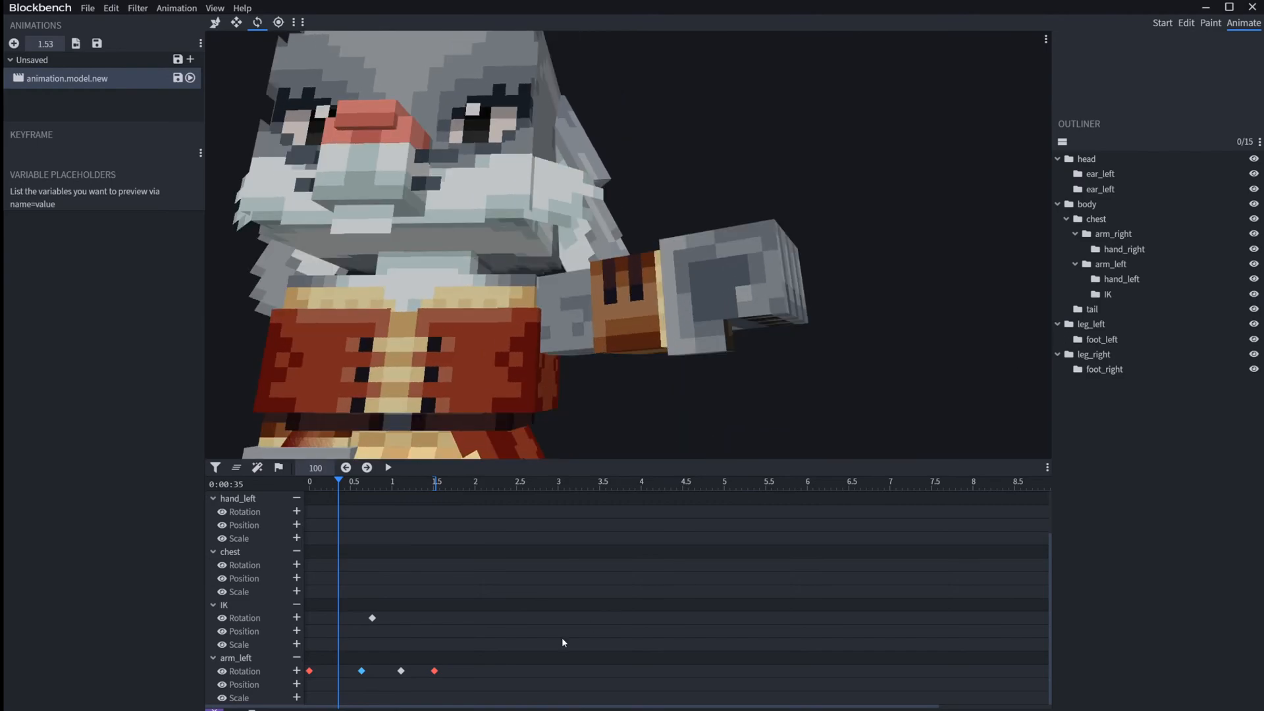
pyautogui.click(490, 631)
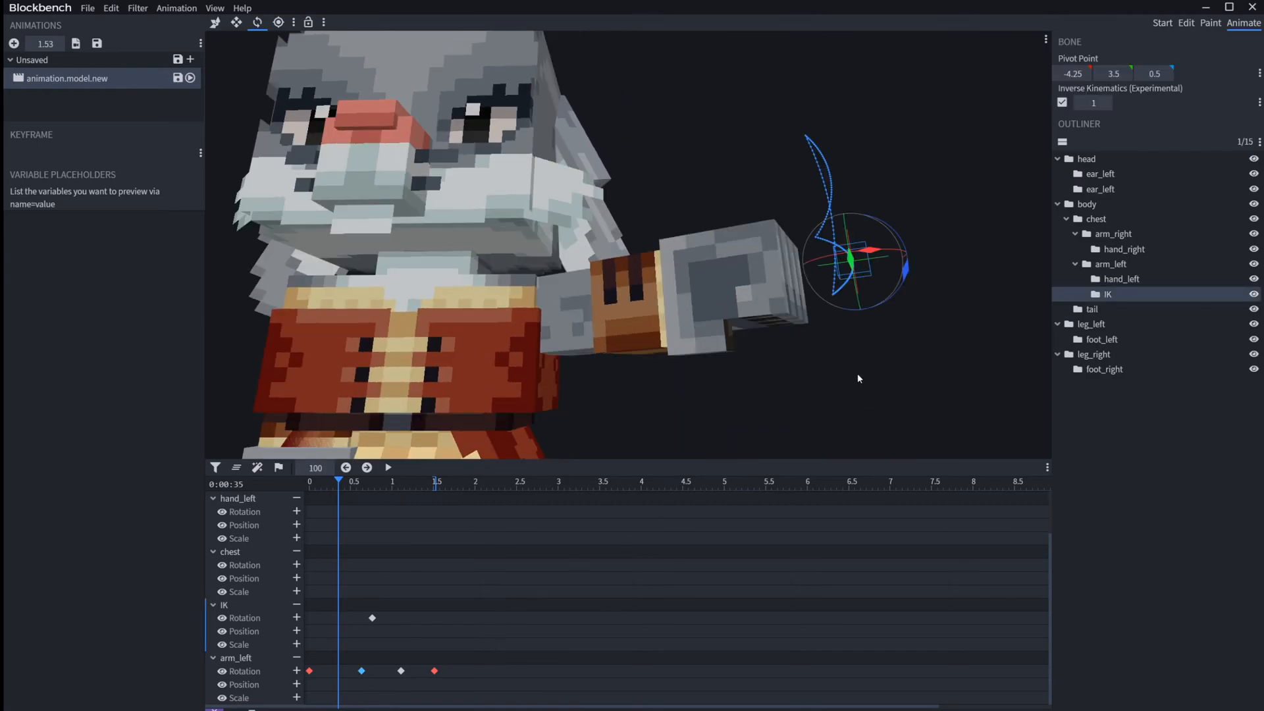
pyautogui.moveTo(815, 208); pyautogui.dragTo(945, 220)
pyautogui.click(415, 643)
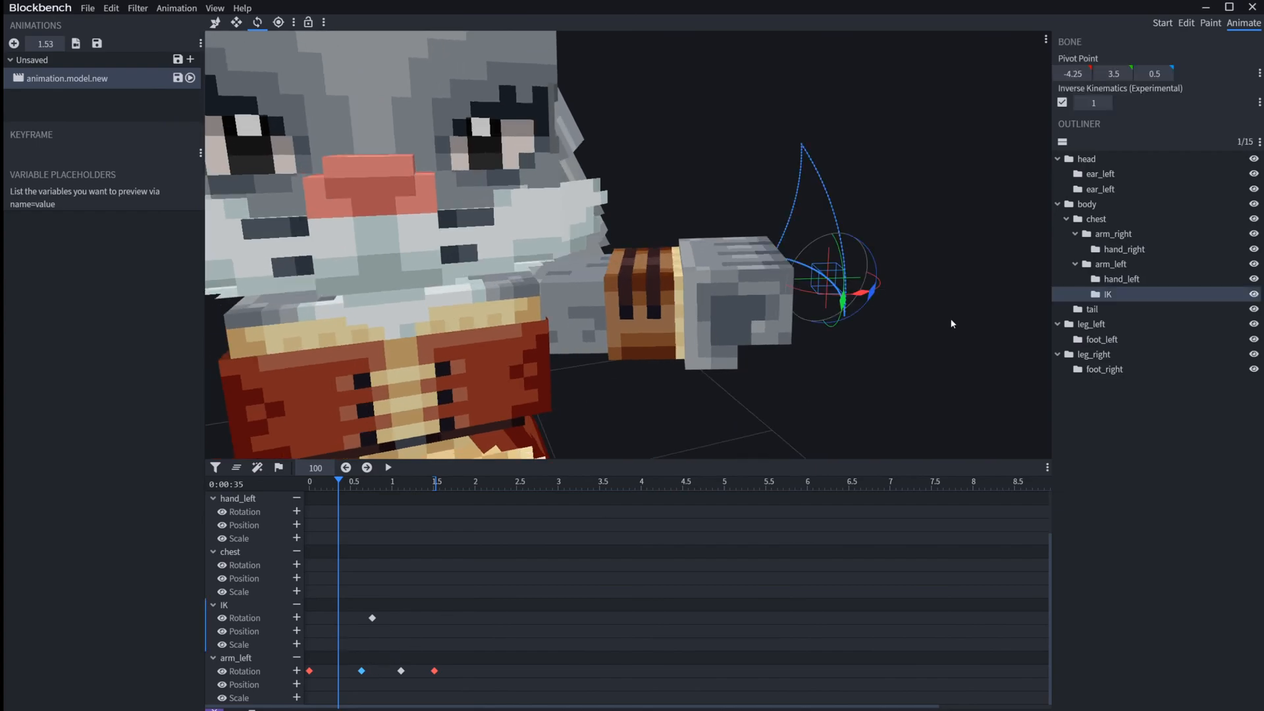
pyautogui.moveTo(760, 108)
pyautogui.mouseDown()
pyautogui.moveTo(593, 119)
pyautogui.moveTo(736, 112)
pyautogui.moveTo(635, 119)
pyautogui.moveTo(772, 128)
pyautogui.mouseUp()
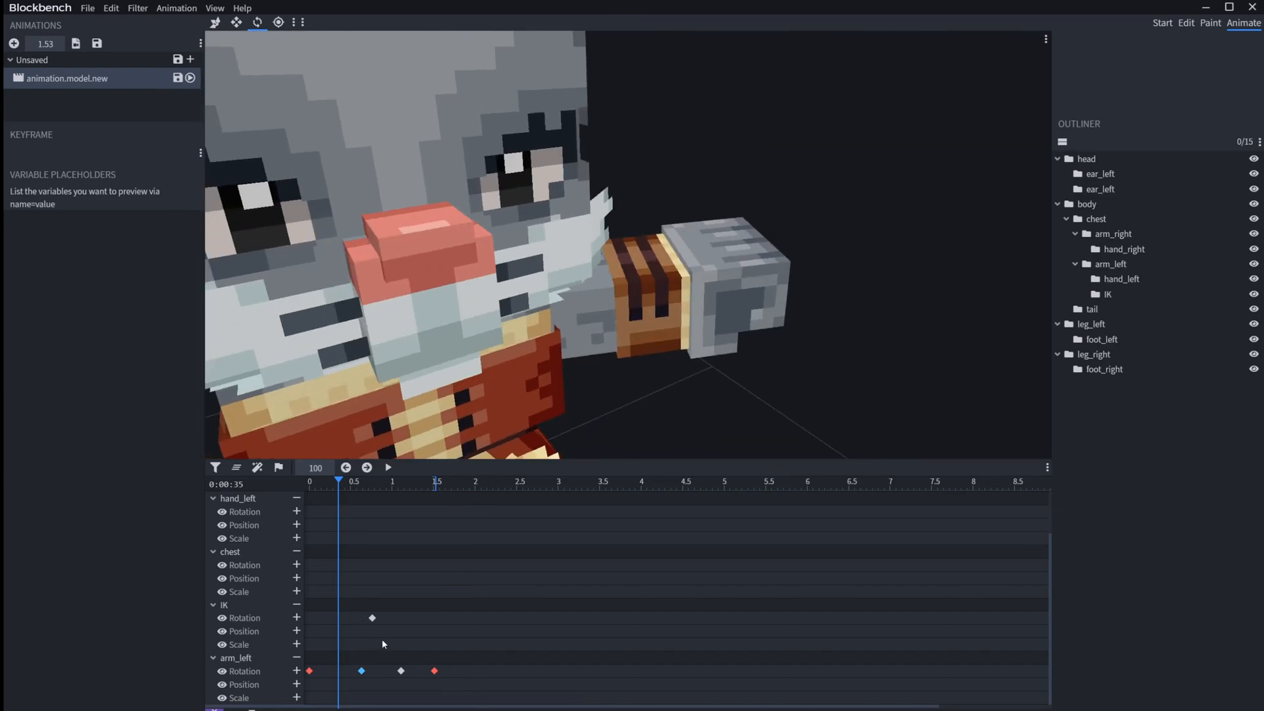
pyautogui.click(384, 644)
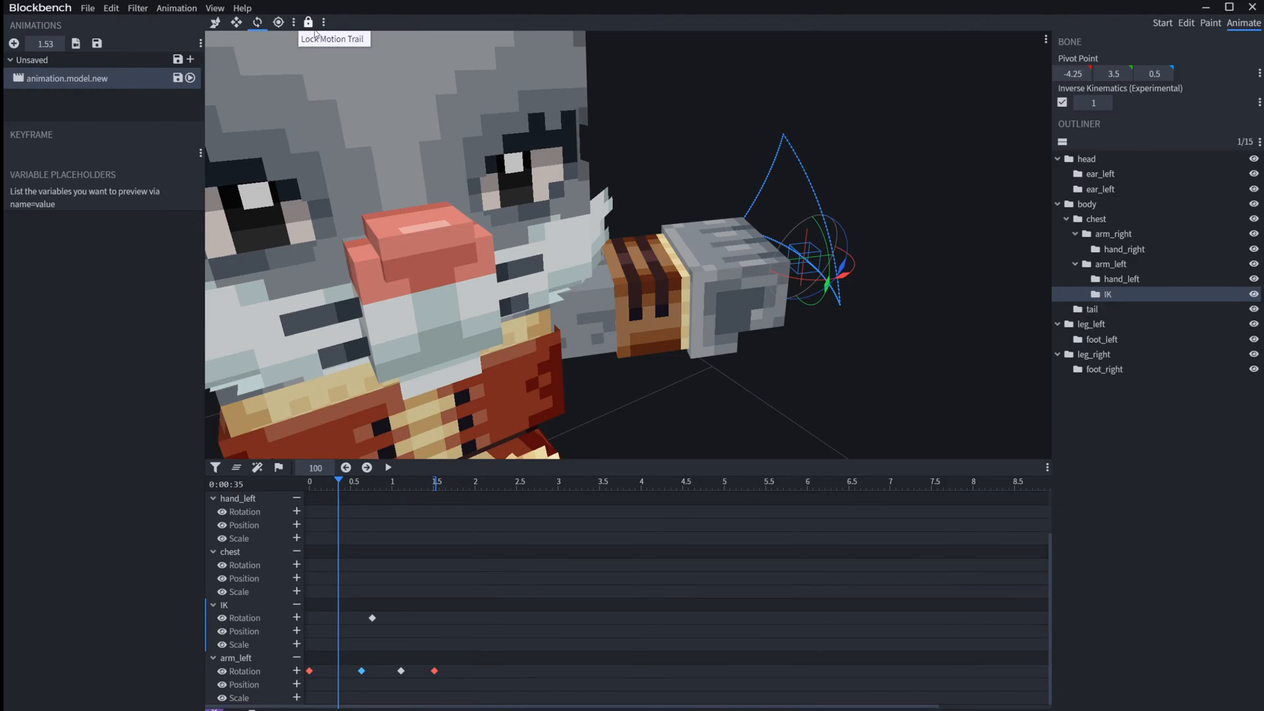
pyautogui.click(700, 149)
pyautogui.moveTo(699, 158)
pyautogui.mouseDown()
pyautogui.moveTo(652, 144)
pyautogui.moveTo(823, 162)
pyautogui.moveTo(690, 139)
pyautogui.mouseUp()
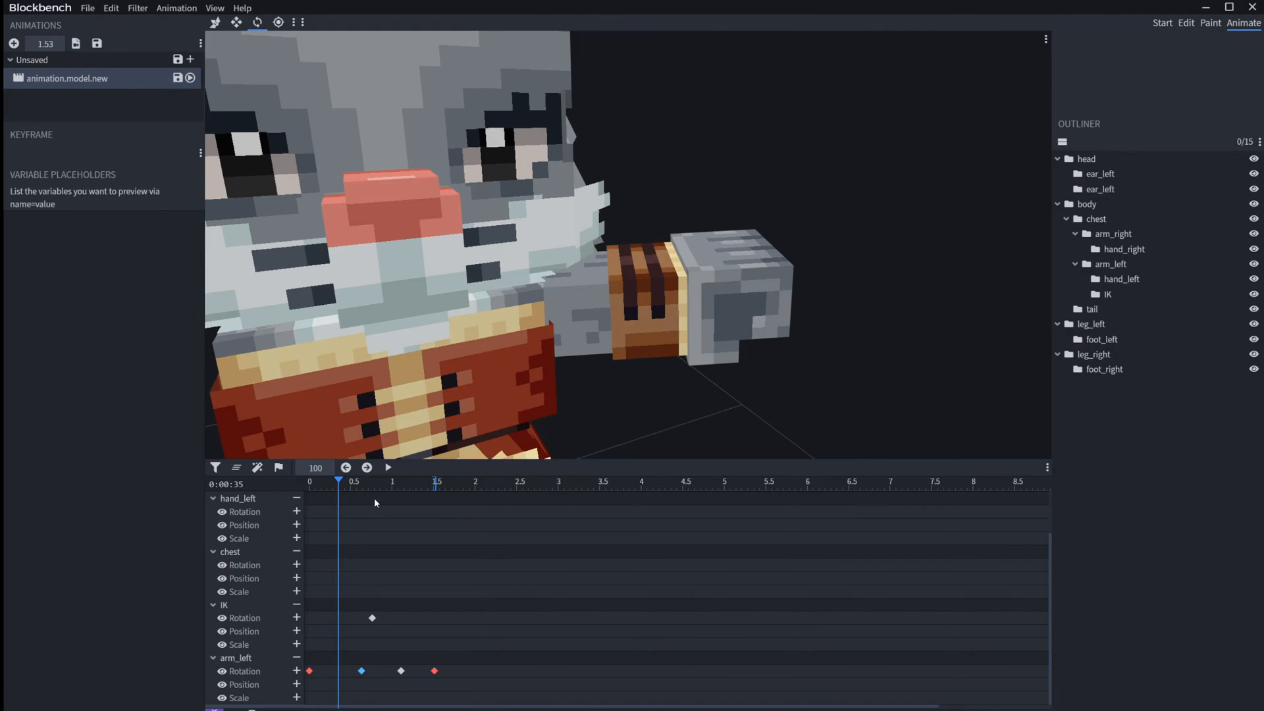
# Step: Scrub the animation to 0.61 s and view the IK bone's motion trail again before clearing the selection
pyautogui.moveTo(377, 492); pyautogui.dragTo(360, 501)
pyautogui.moveTo(619, 115); pyautogui.dragTo(798, 224)
pyautogui.click(386, 639)
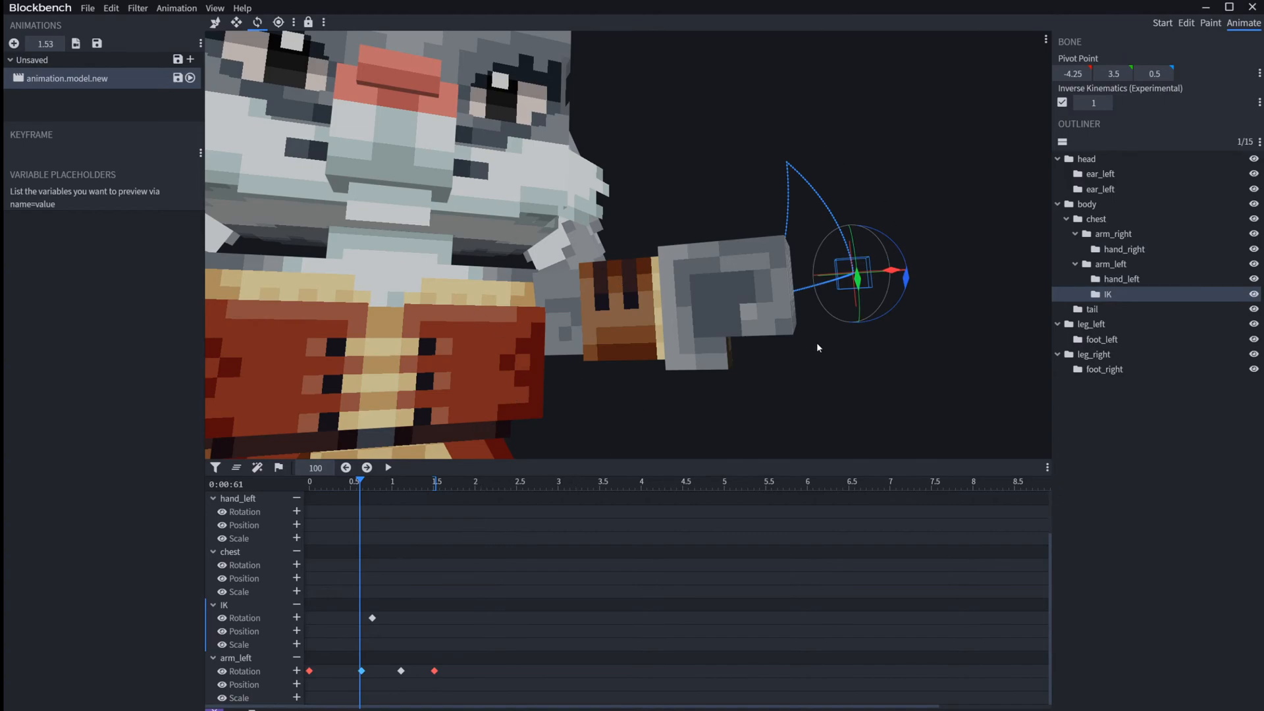
pyautogui.click(745, 141)
pyautogui.scroll(-10, 701, 166)
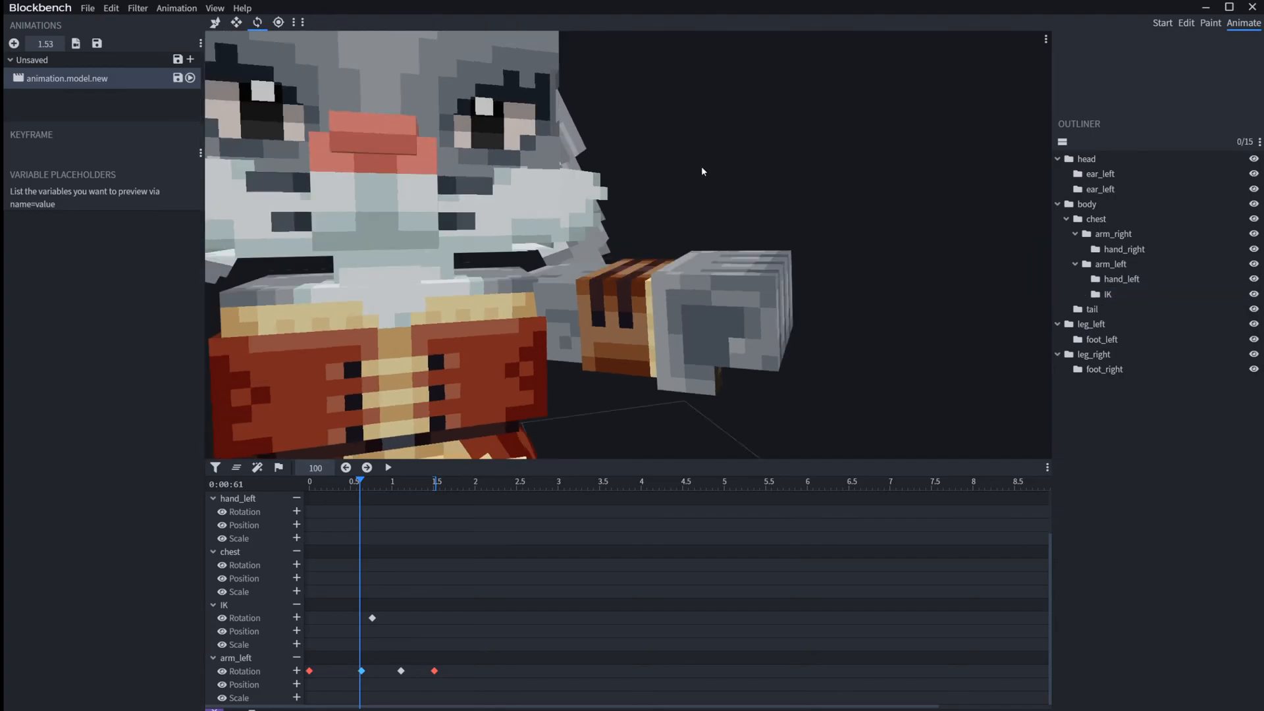
pyautogui.moveTo(677, 181); pyautogui.dragTo(718, 179)
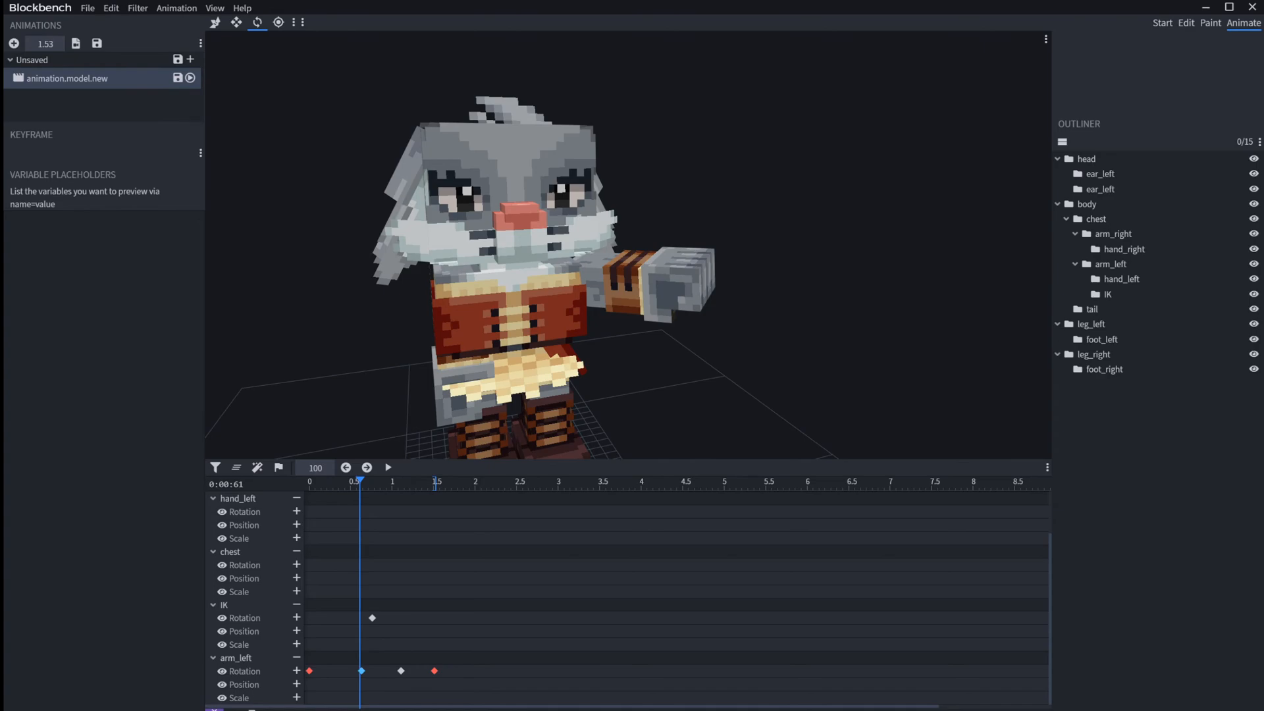
# Step: Add a second animation to the list and view its loop mode options
pyautogui.rightClick(125, 82)
pyautogui.click(117, 102)
pyautogui.click(14, 43)
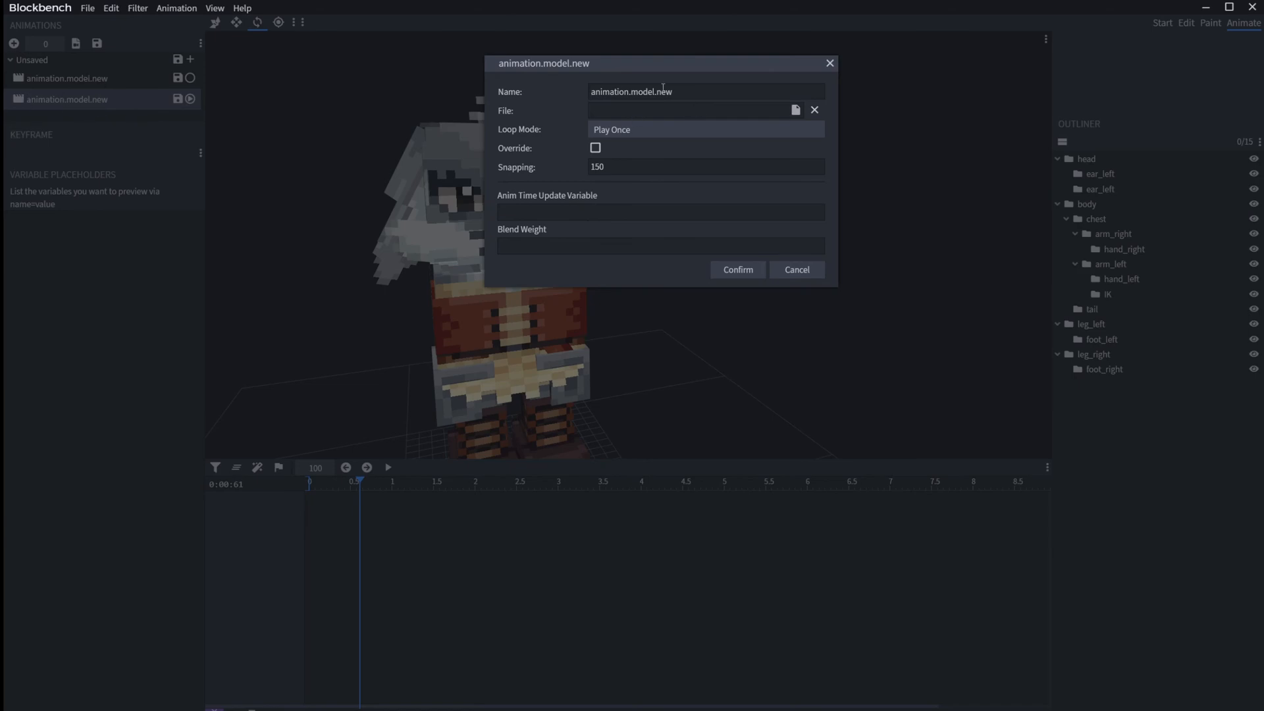
pyautogui.write('1')
pyautogui.click(829, 63)
pyautogui.rightClick(92, 101)
pyautogui.moveTo(95, 107)
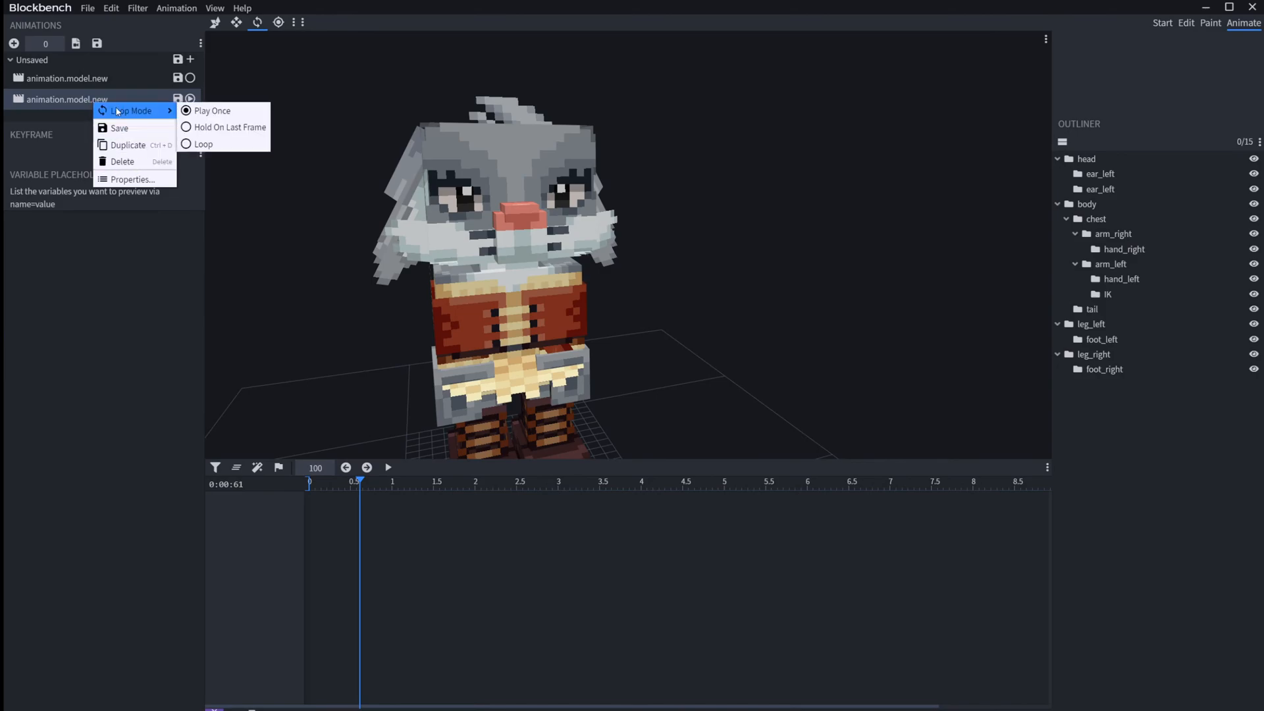
pyautogui.click(66, 97)
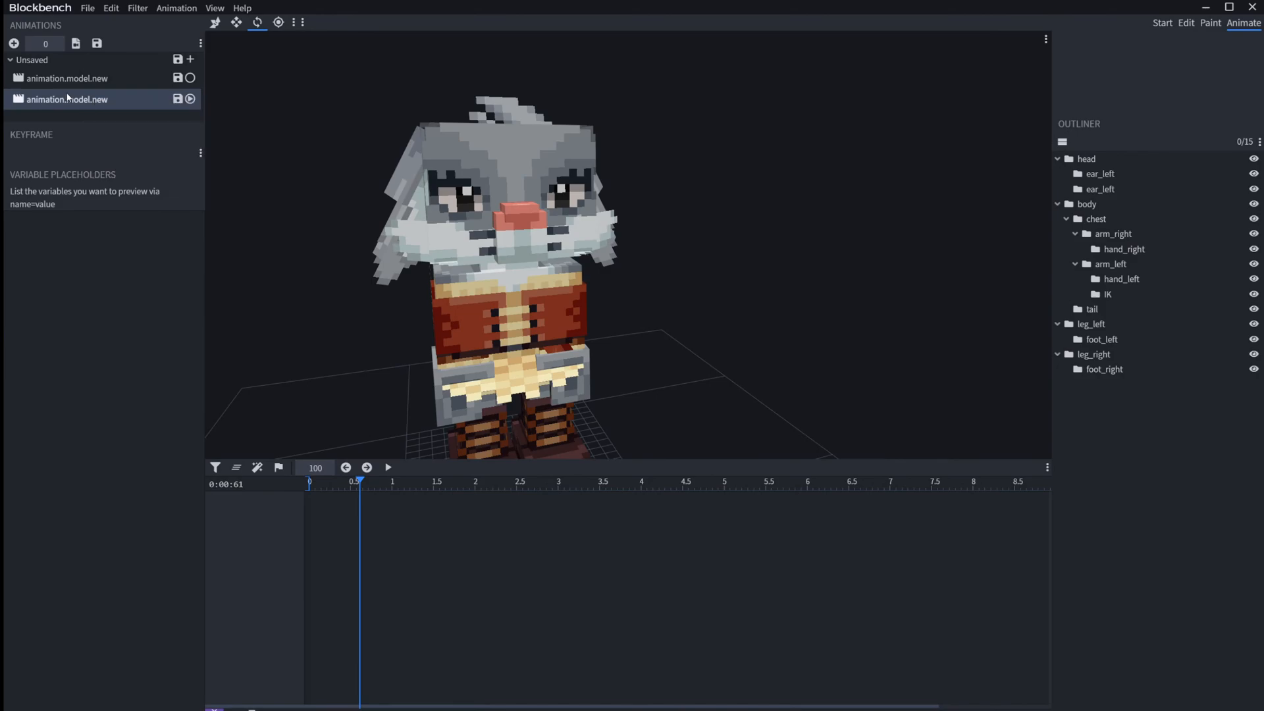
# Step: Rename the second animation animation.model.new2 in its properties, checking the snapping setting
pyautogui.rightClick(67, 100)
pyautogui.click(120, 182)
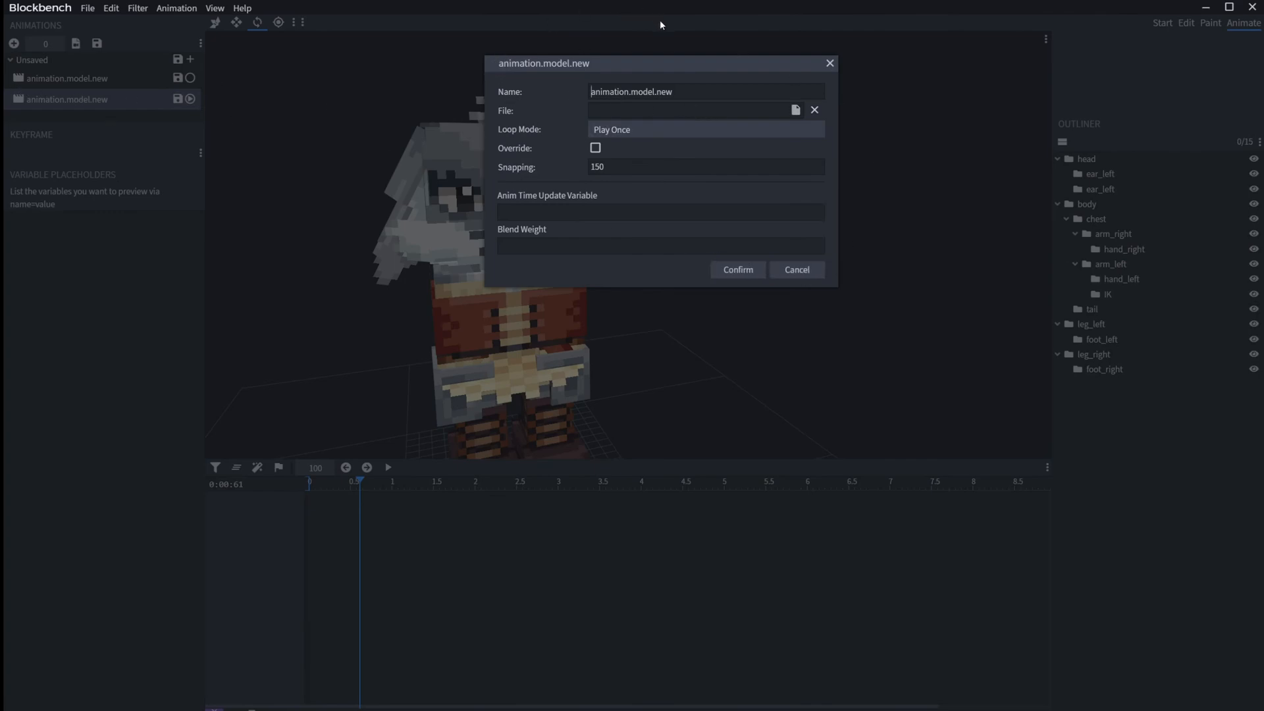
pyautogui.click(623, 167)
pyautogui.click(627, 165)
pyautogui.click(751, 282)
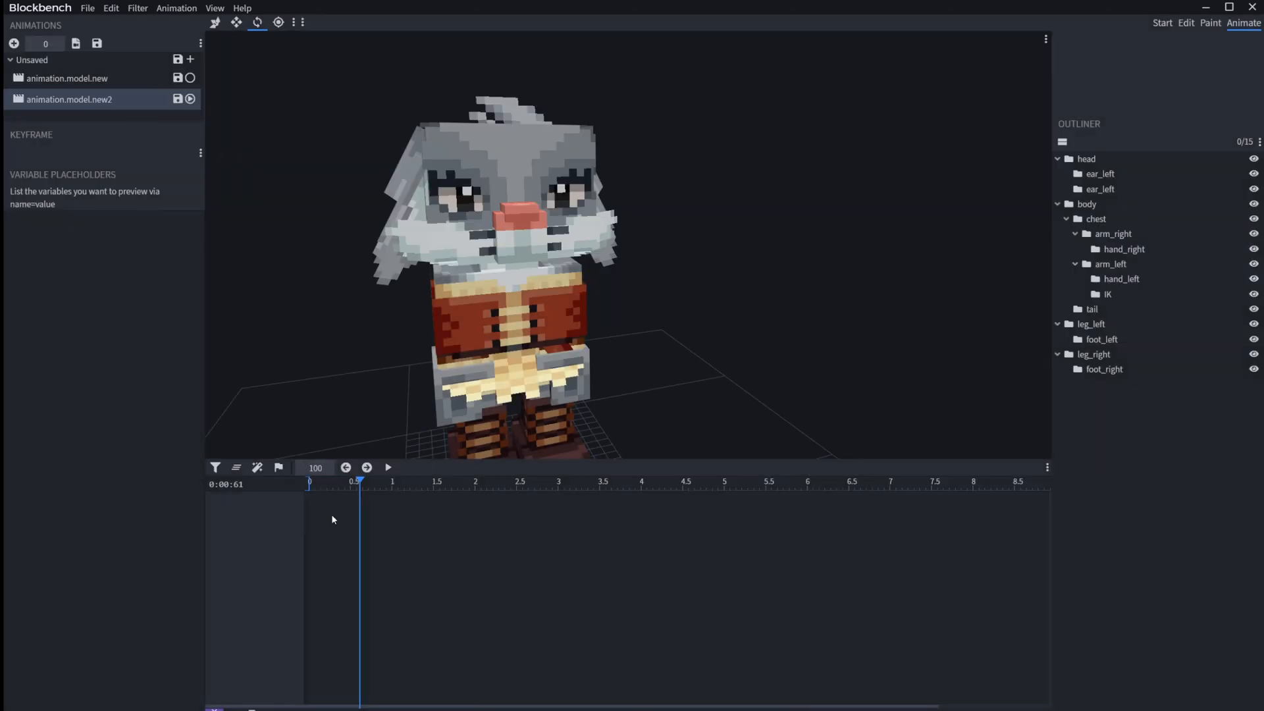
# Step: Add hand_left rotation keyframes at 0 s and 0.2 s in the new animation and return the timeline to the start
pyautogui.moveTo(359, 480); pyautogui.dragTo(306, 480)
pyautogui.keyDown('ctrl'); pyautogui.scroll(2, 366, 527); pyautogui.keyUp('ctrl')
pyautogui.keyDown('ctrl'); pyautogui.scroll(2, 365, 522); pyautogui.keyUp('ctrl')
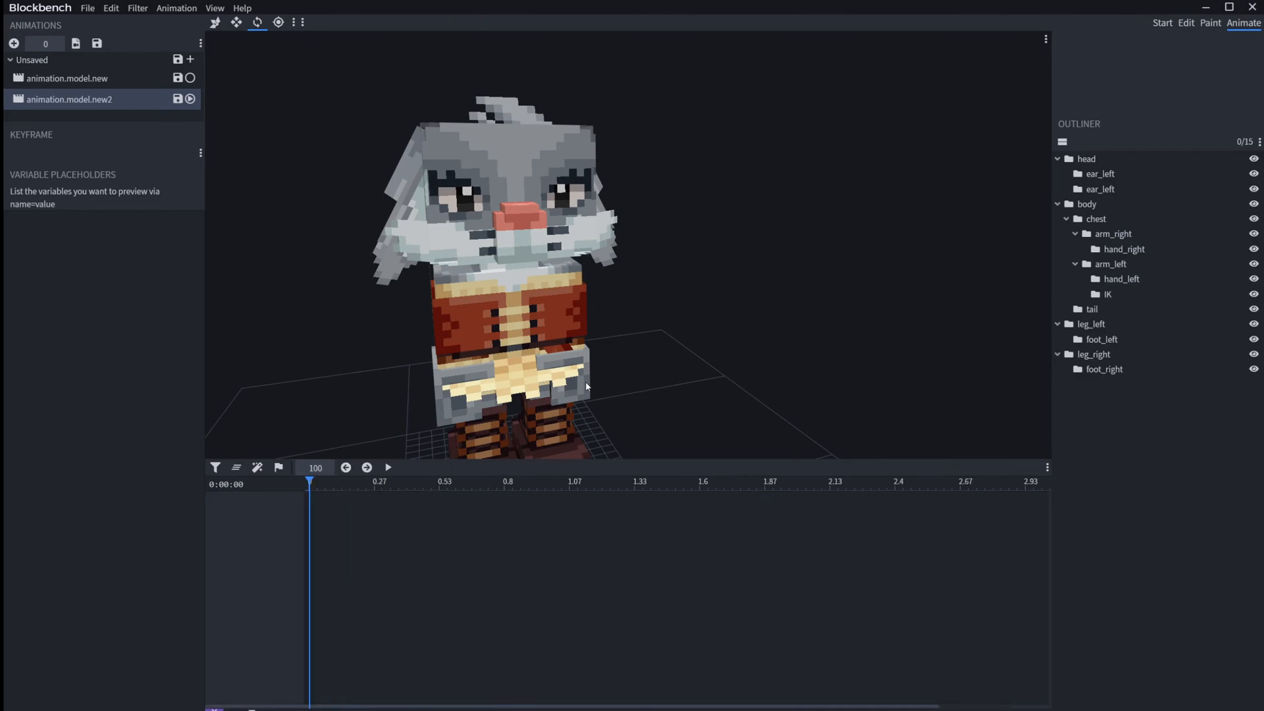
pyautogui.click(587, 387)
pyautogui.click(296, 510)
pyautogui.moveTo(330, 482)
pyautogui.mouseDown()
pyautogui.moveTo(358, 482)
pyautogui.moveTo(310, 482)
pyautogui.moveTo(361, 485)
pyautogui.moveTo(305, 483)
pyautogui.mouseUp()
pyautogui.click(297, 511)
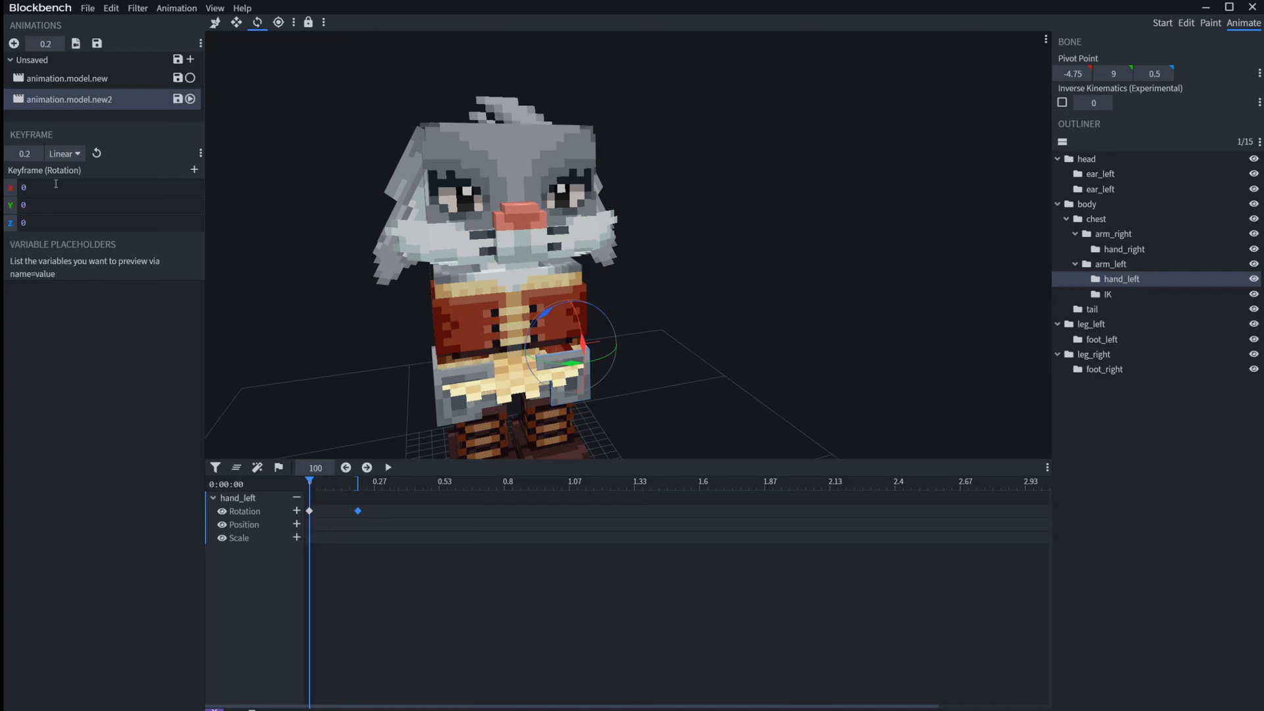
# Step: Set the snapping of animation.model.new2 to 100 and try nudging the hand_left rotation keyframe at 0.2 s
pyautogui.rightClick(88, 98)
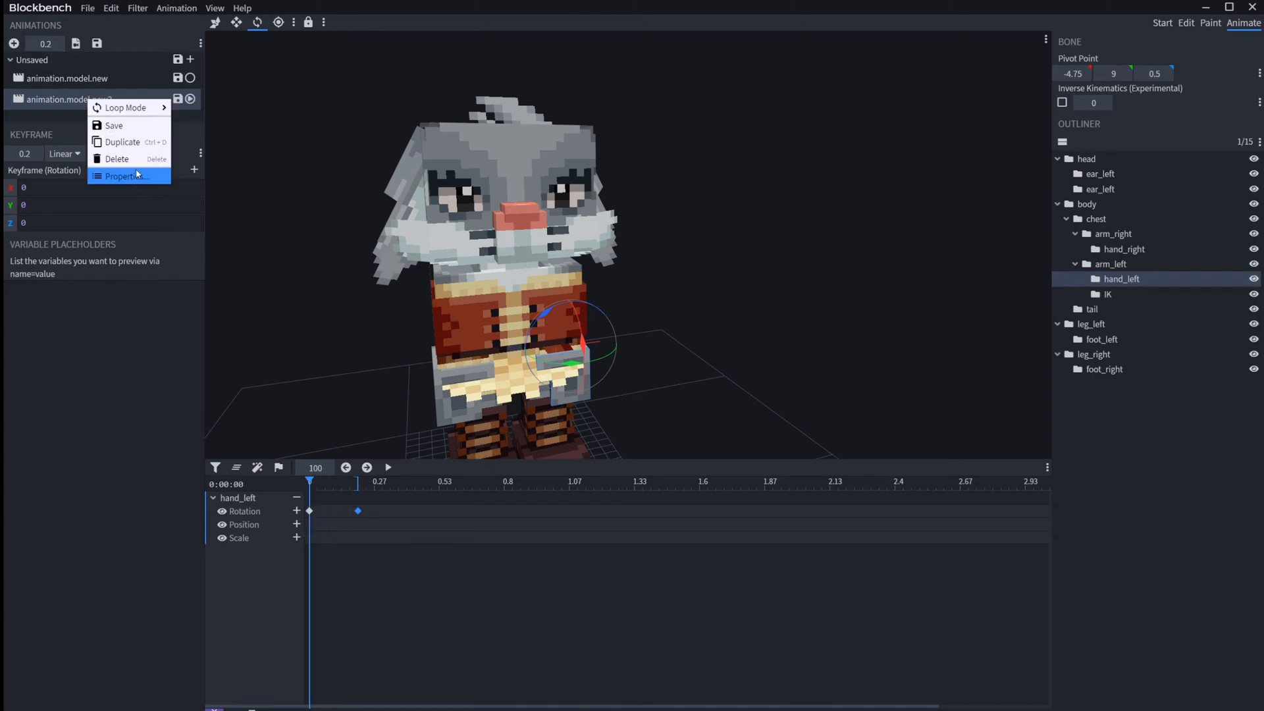
pyautogui.moveTo(357, 511); pyautogui.dragTo(362, 512)
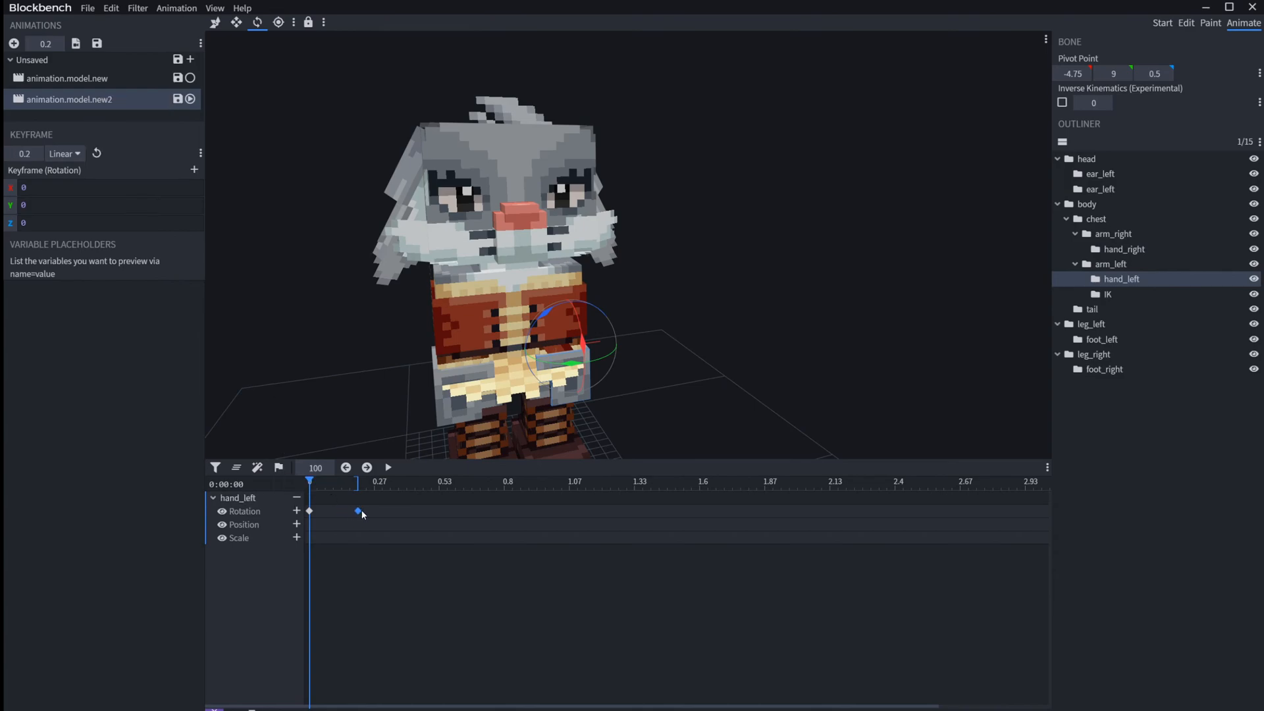
pyautogui.rightClick(127, 104)
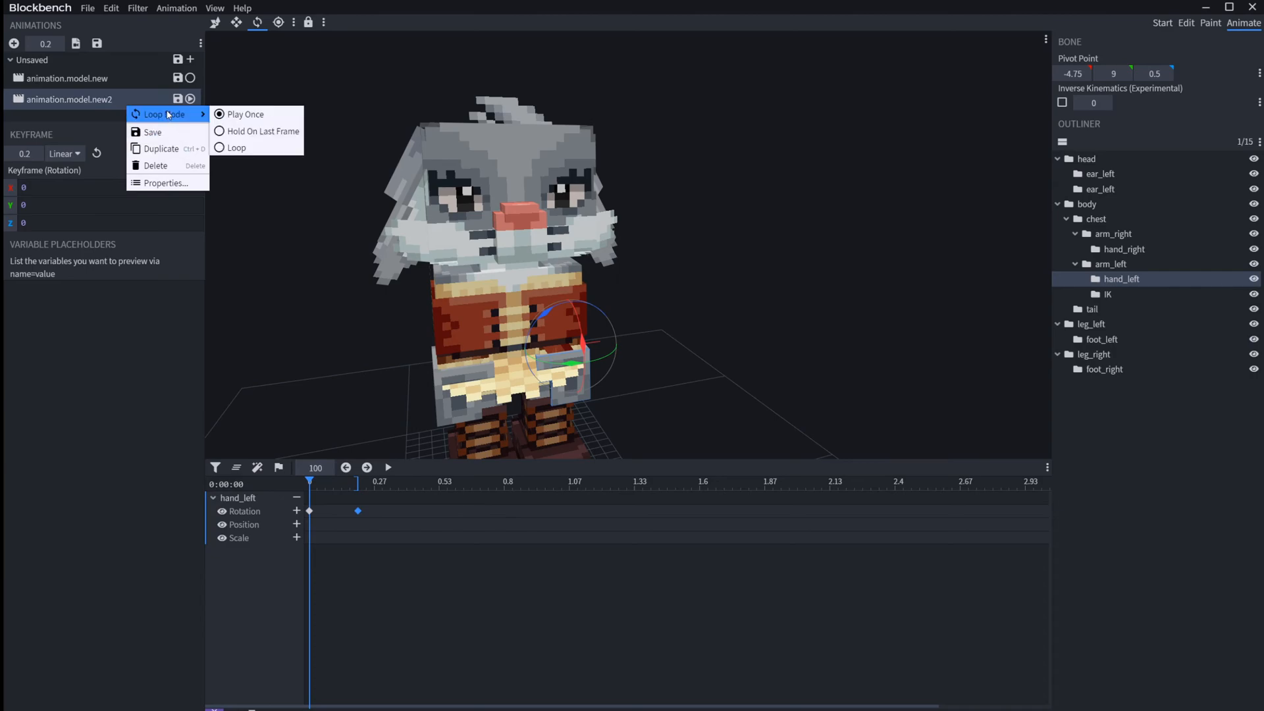
pyautogui.click(174, 184)
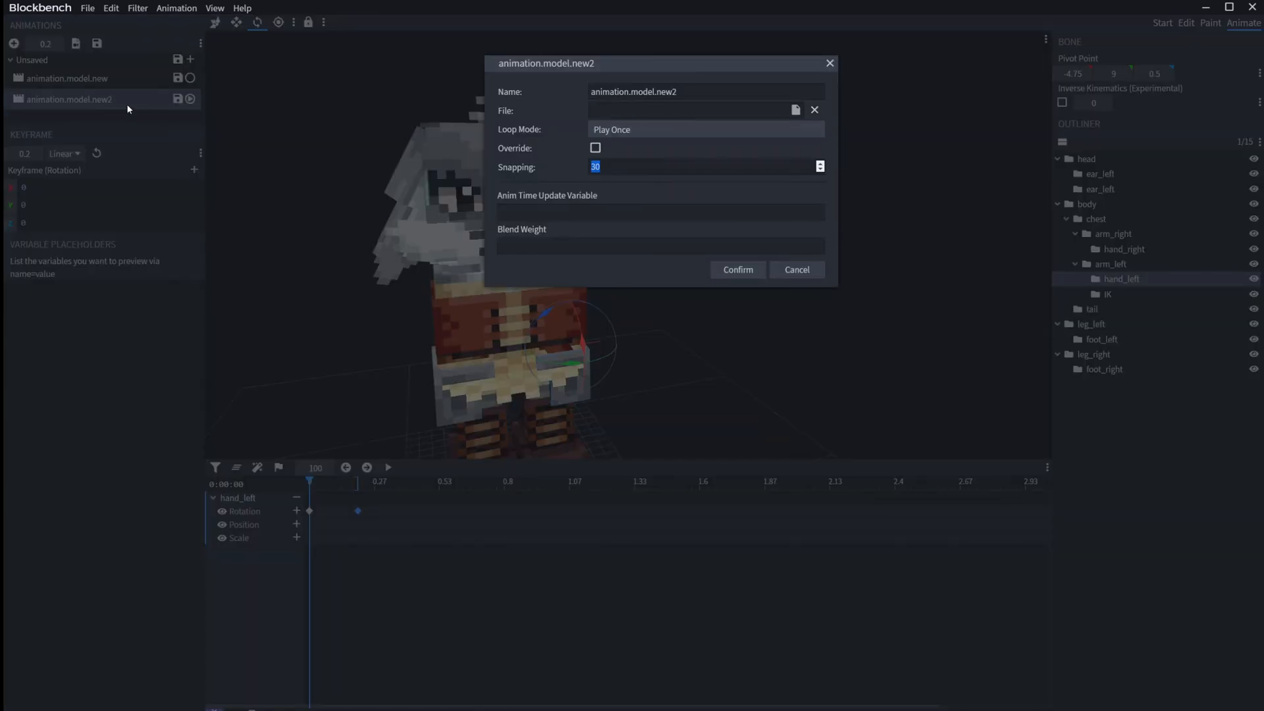
pyautogui.write('200')
pyautogui.click(725, 270)
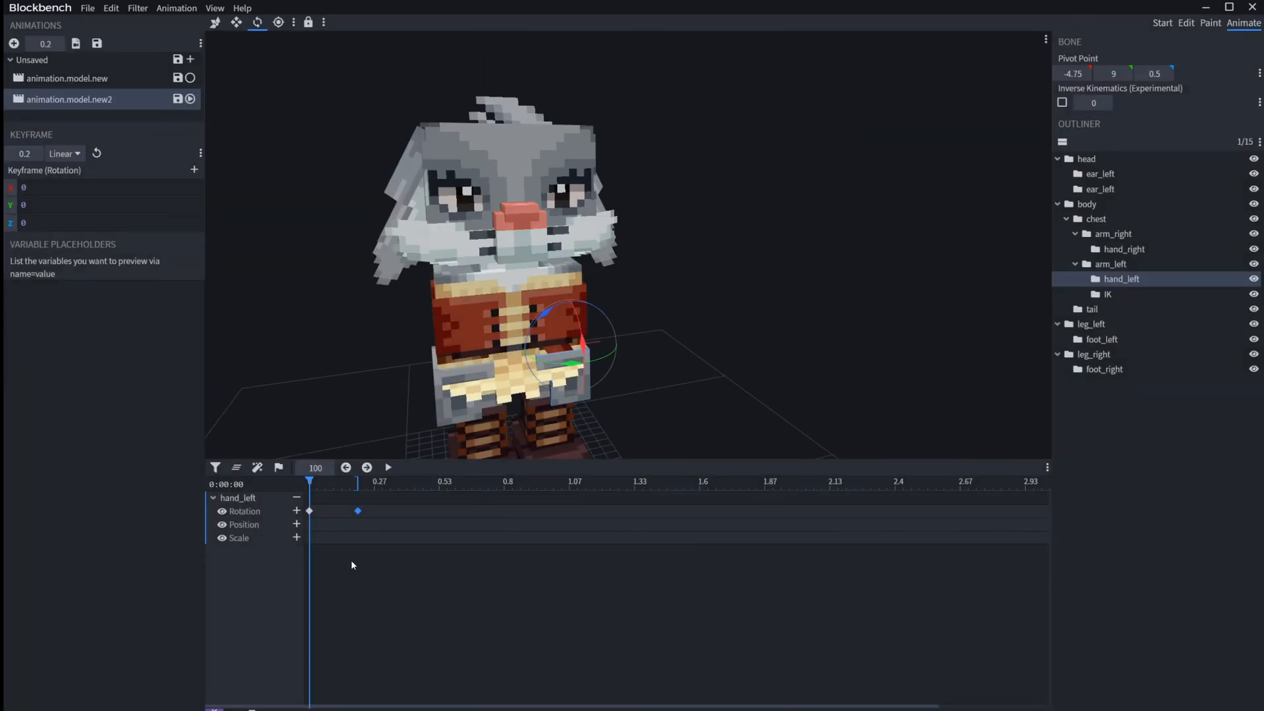
pyautogui.moveTo(358, 513); pyautogui.dragTo(361, 516)
pyautogui.moveTo(361, 516); pyautogui.dragTo(362, 511)
# Step: Reopen the properties of animation.model.new2 to check the snapping value and confirm them
pyautogui.rightClick(113, 107)
pyautogui.moveTo(131, 110)
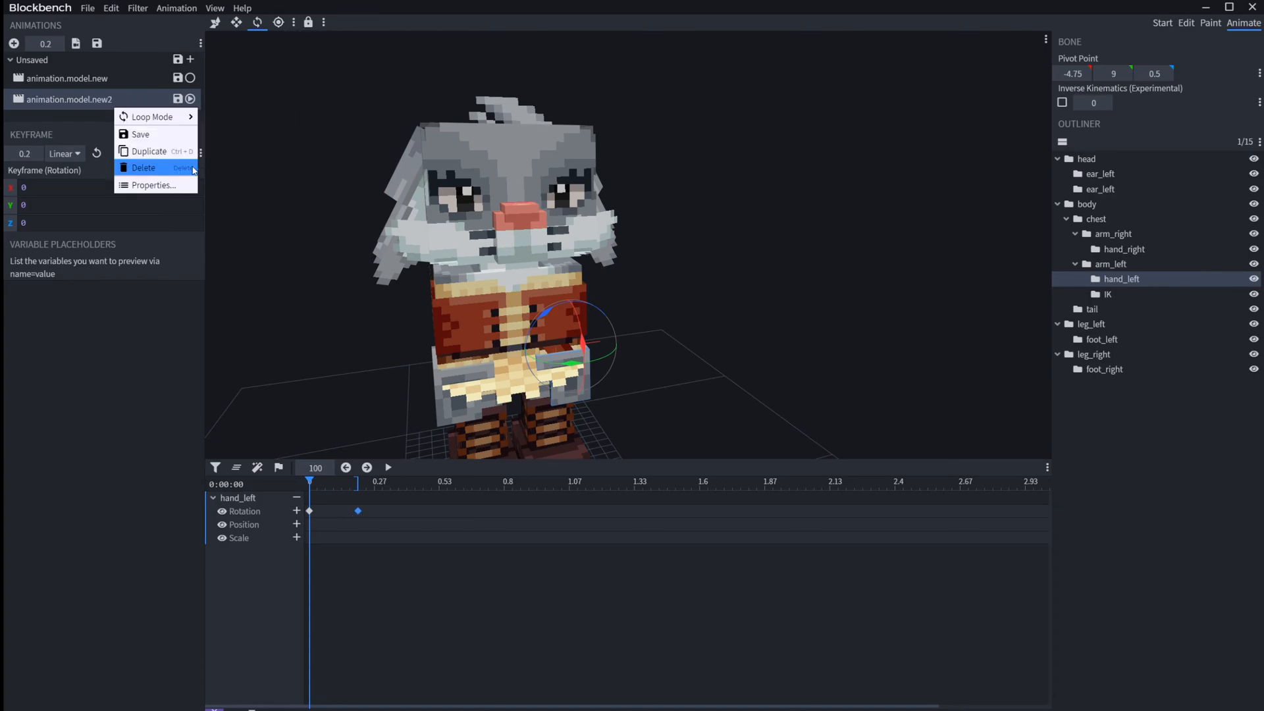
pyautogui.click(165, 186)
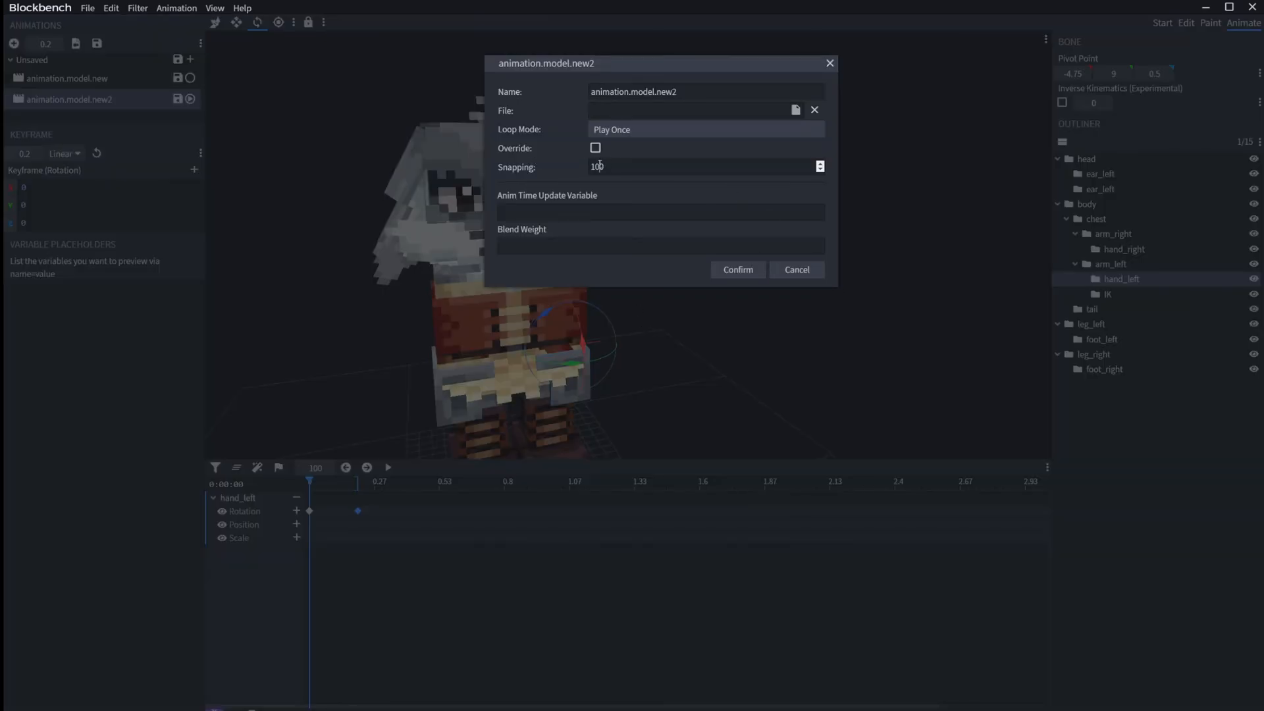
pyautogui.moveTo(599, 166); pyautogui.dragTo(595, 166)
pyautogui.press('Return')
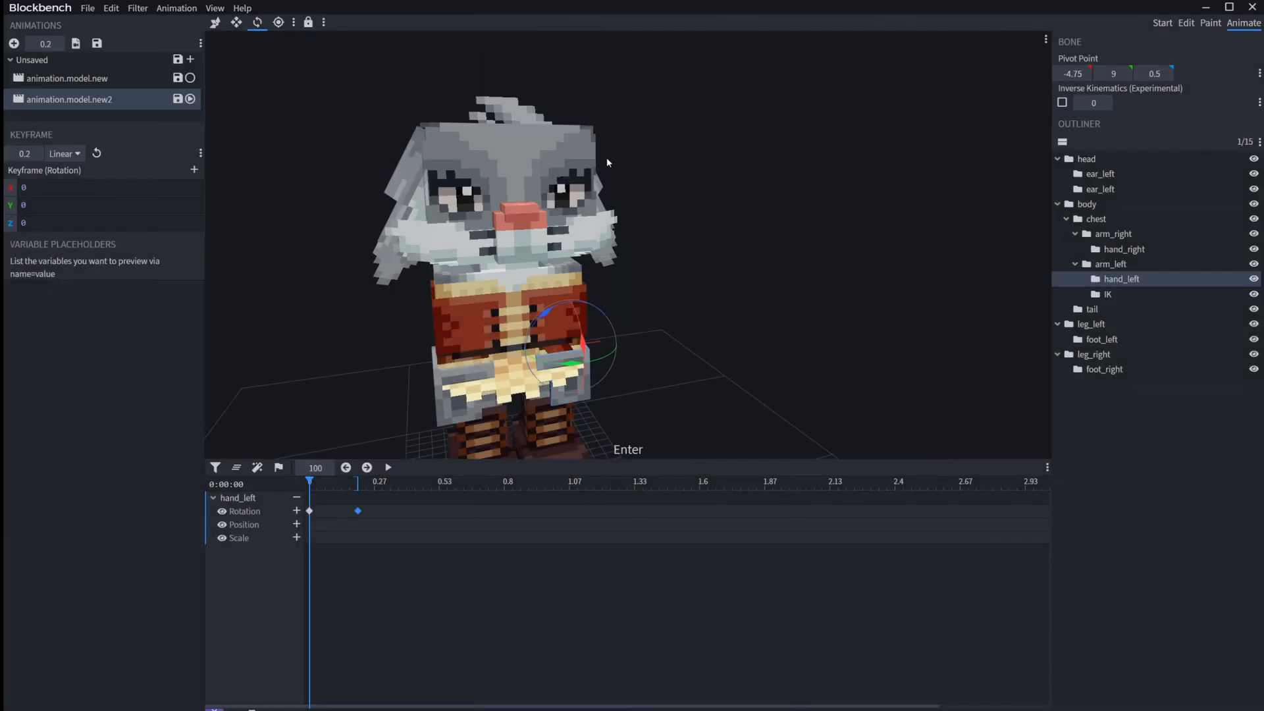
pyautogui.click(88, 7)
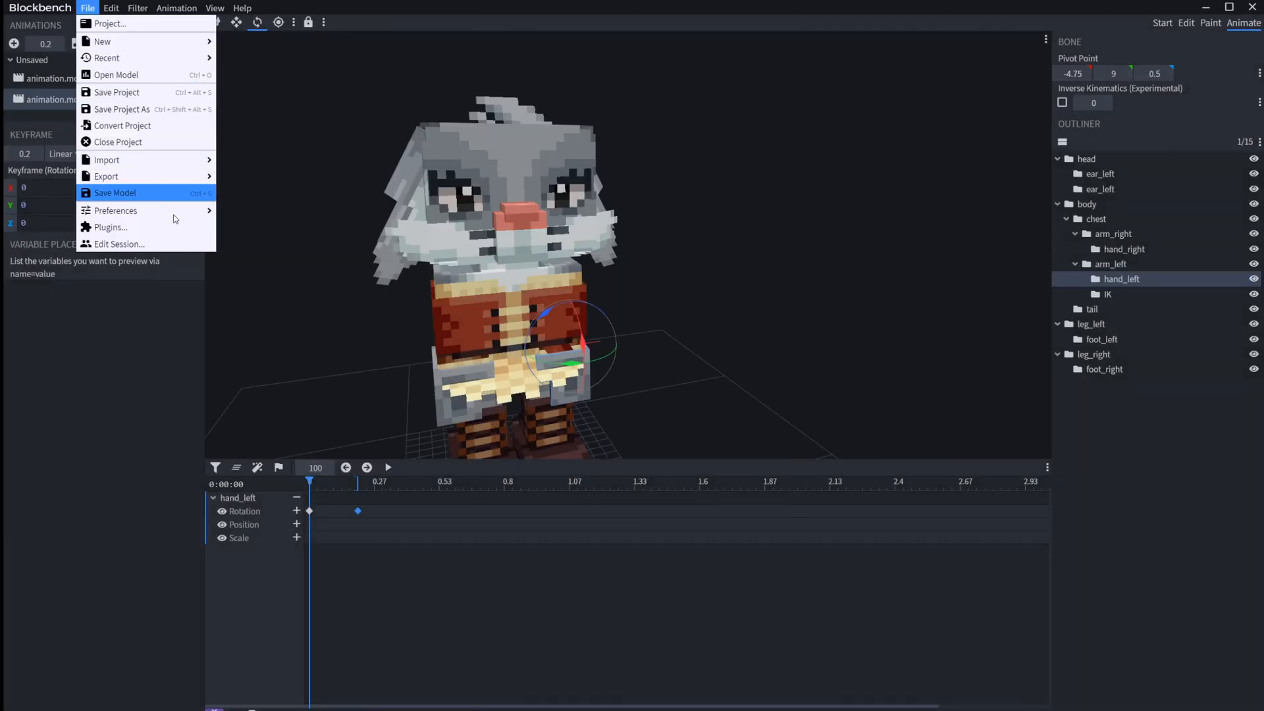
pyautogui.moveTo(178, 210)
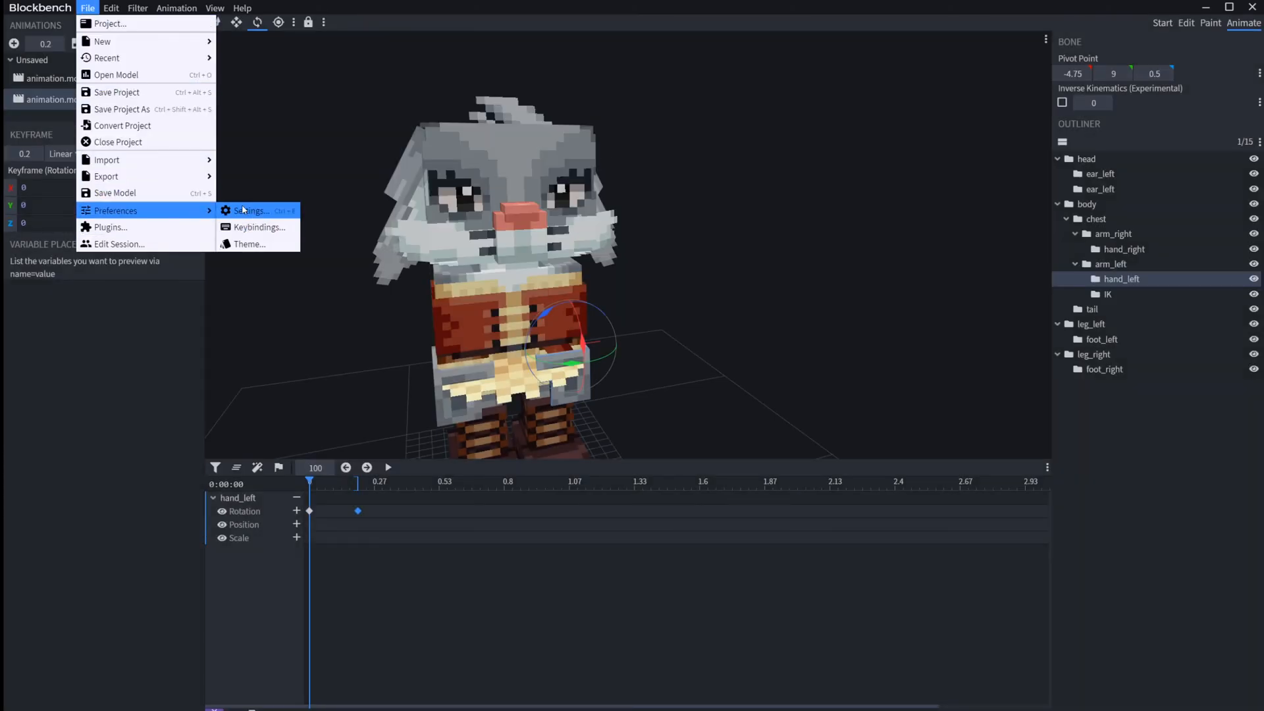
pyautogui.click(348, 336)
# Step: Compare the snapping settings in the properties of animation.model.new2 and animation.model.new
pyautogui.rightClick(96, 102)
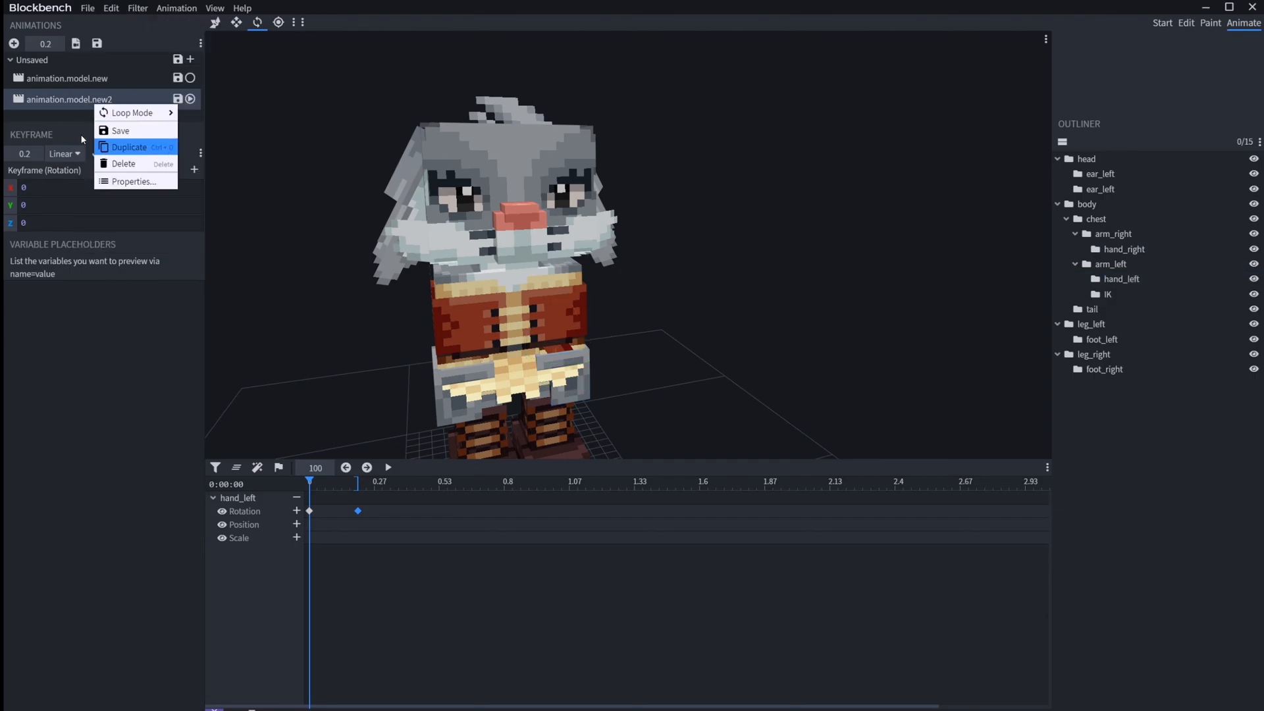
pyautogui.click(132, 181)
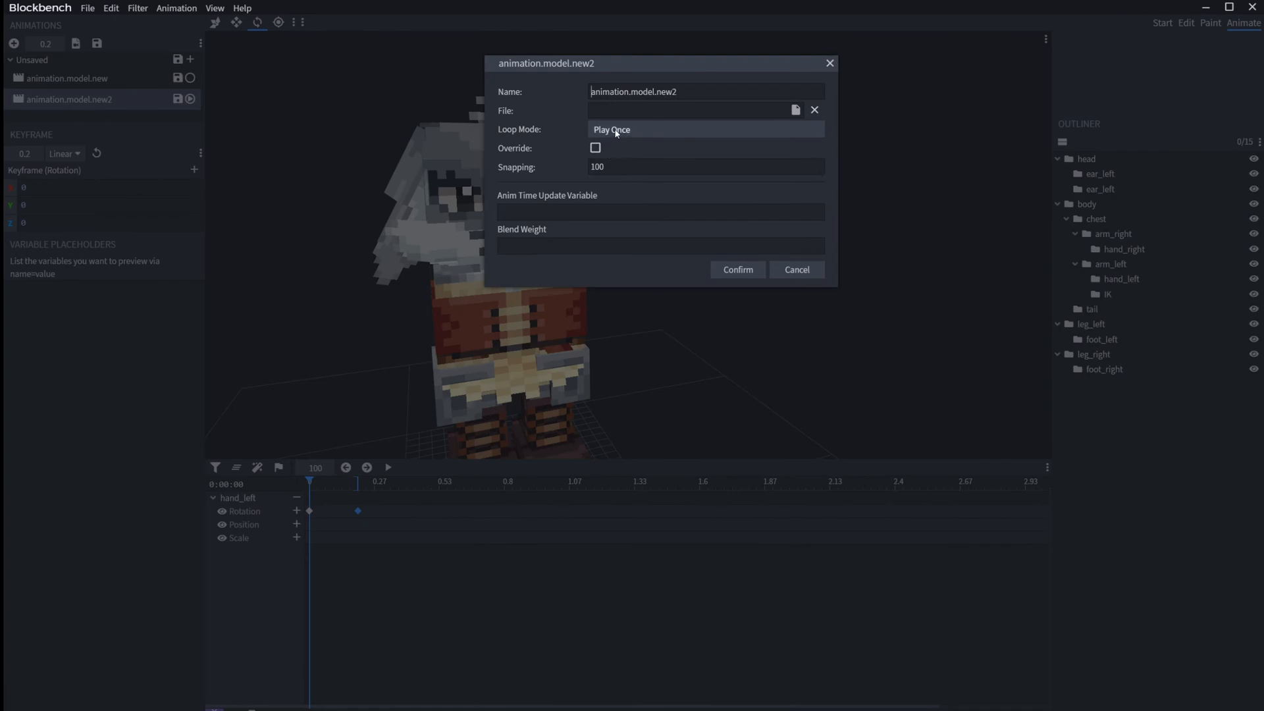
pyautogui.click(283, 209)
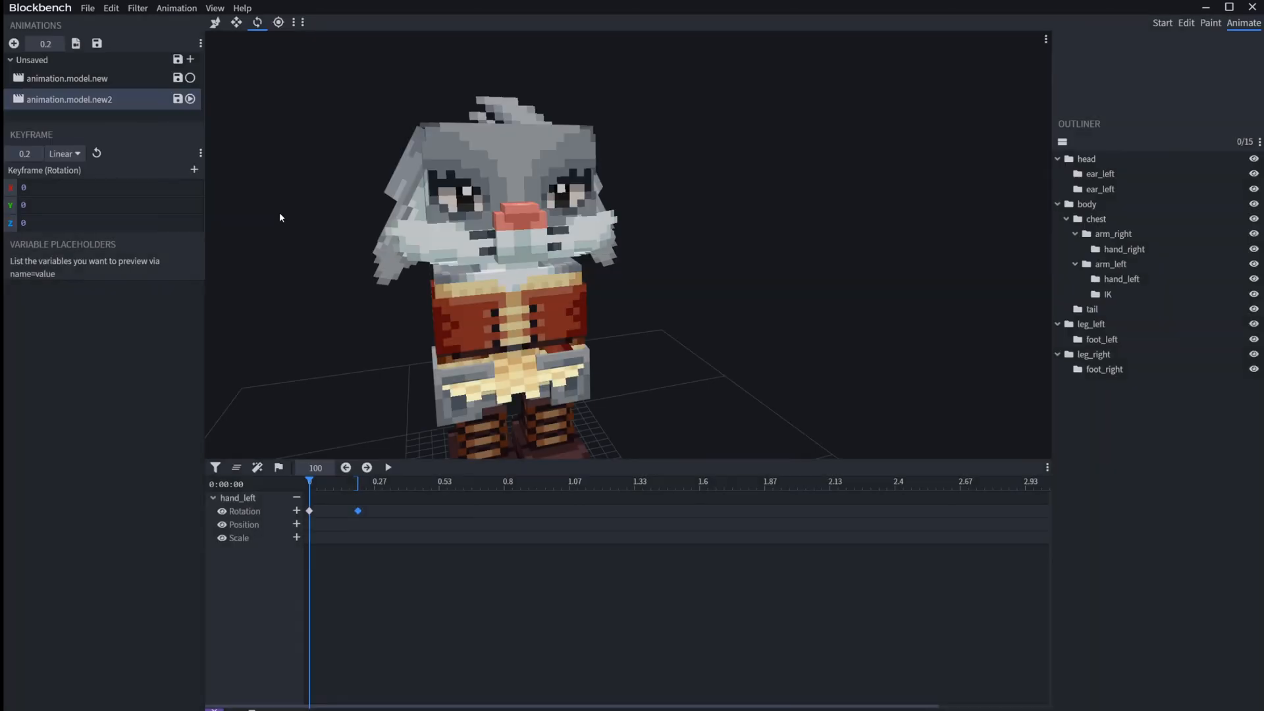
pyautogui.rightClick(95, 80)
pyautogui.click(126, 154)
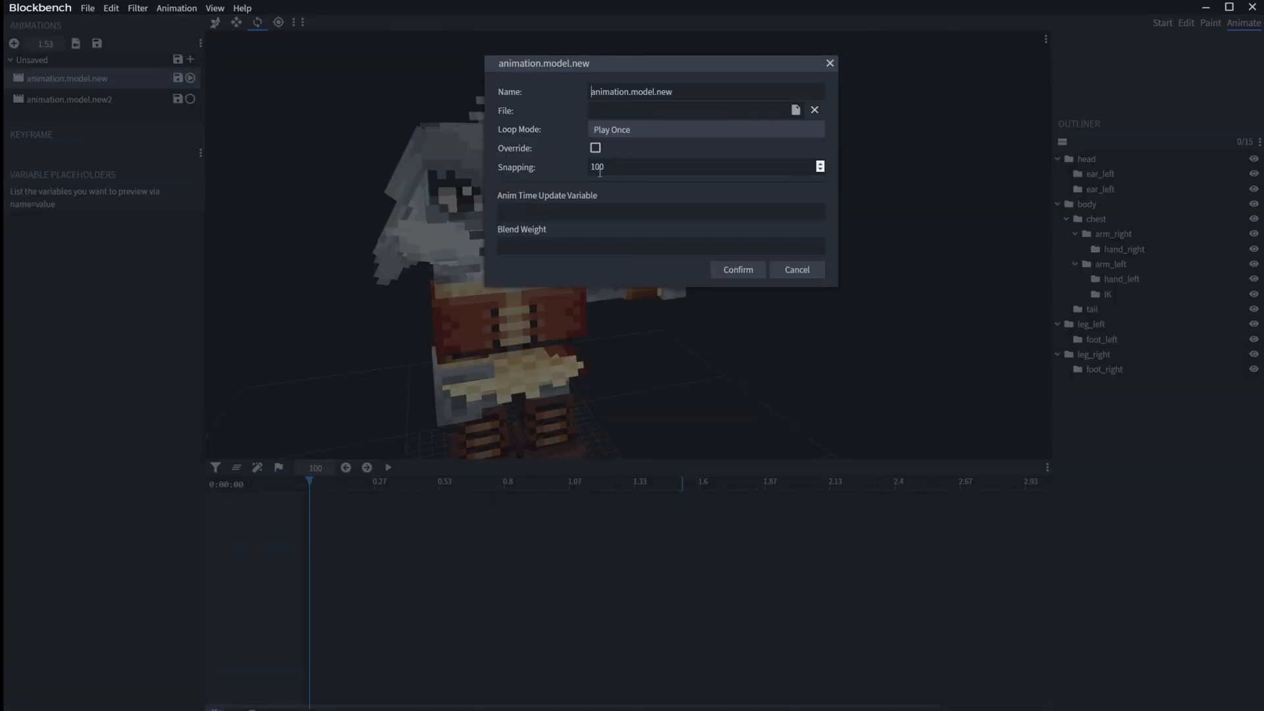
pyautogui.click(259, 268)
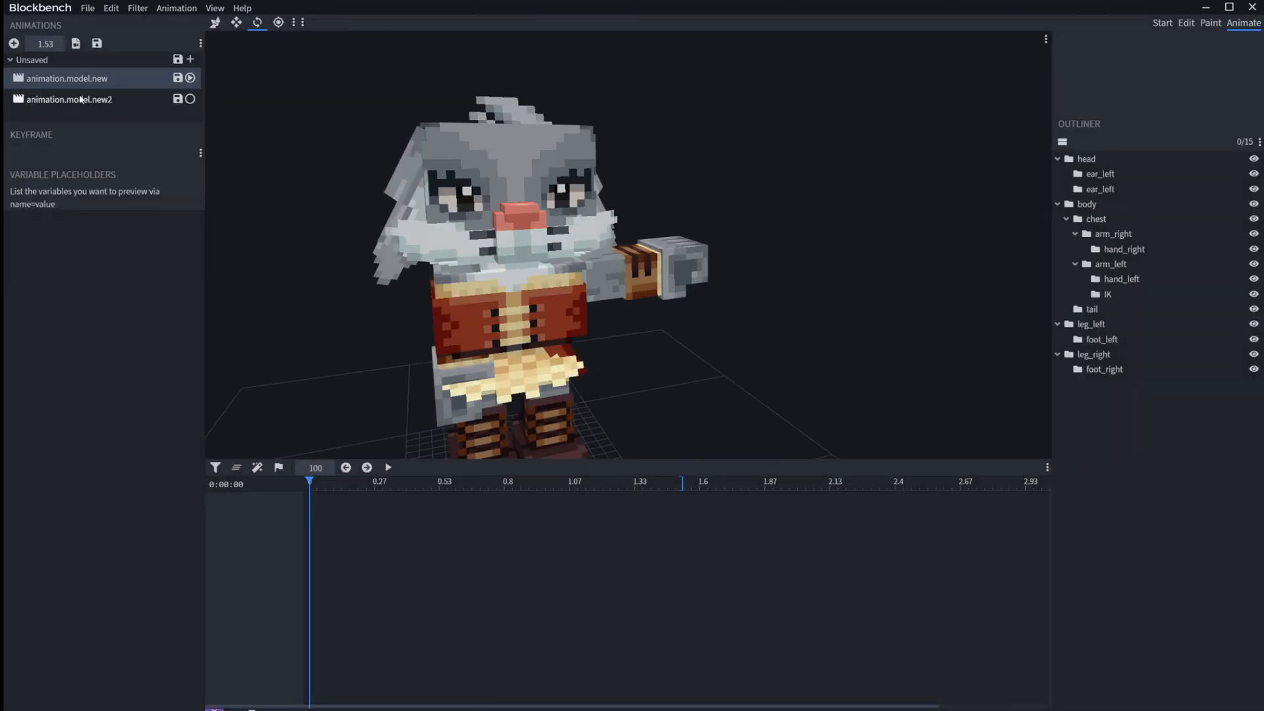
# Step: Select animation.model.new2 and view its loop mode options
pyautogui.click(94, 99)
pyautogui.rightClick(95, 100)
pyautogui.moveTo(162, 106)
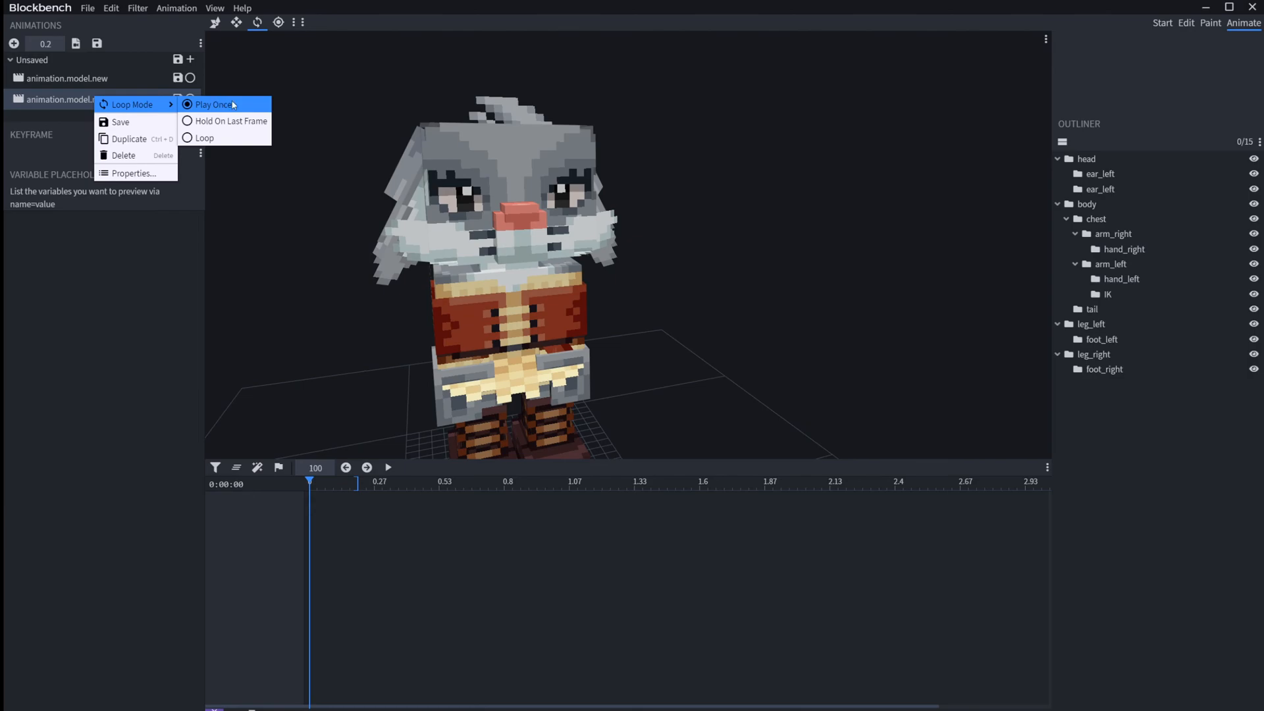
pyautogui.rightClick(42, 101)
pyautogui.moveTo(85, 110)
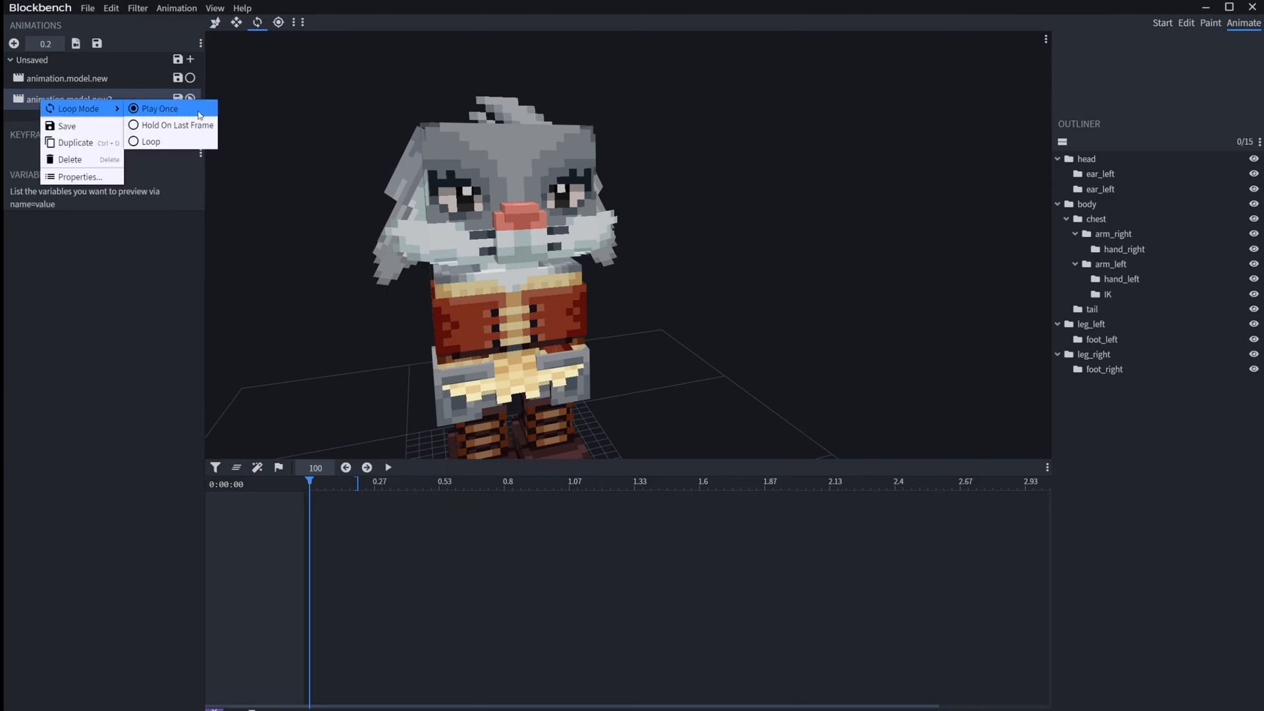
# Step: Open the properties of animation.model.new2, move the dialog aside and look over its name, file and loop mode settings
pyautogui.click(79, 176)
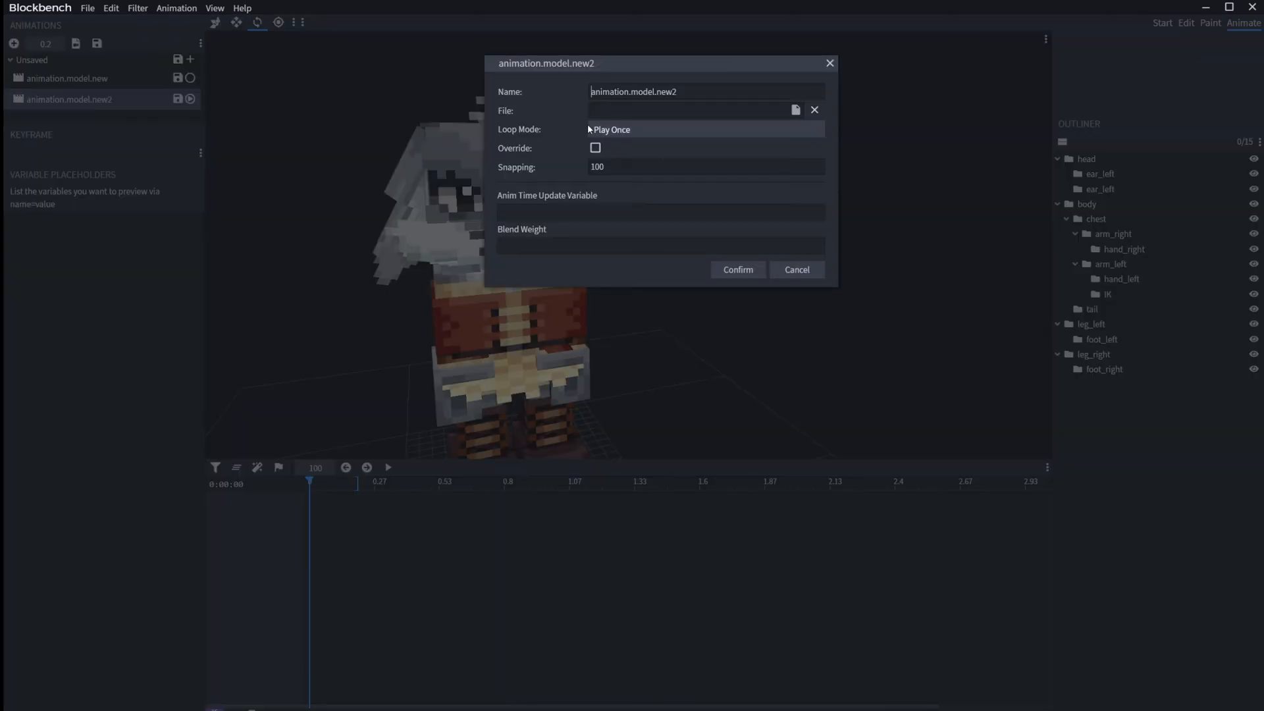
pyautogui.moveTo(603, 65); pyautogui.dragTo(769, 176)
pyautogui.click(953, 164)
pyautogui.click(849, 186)
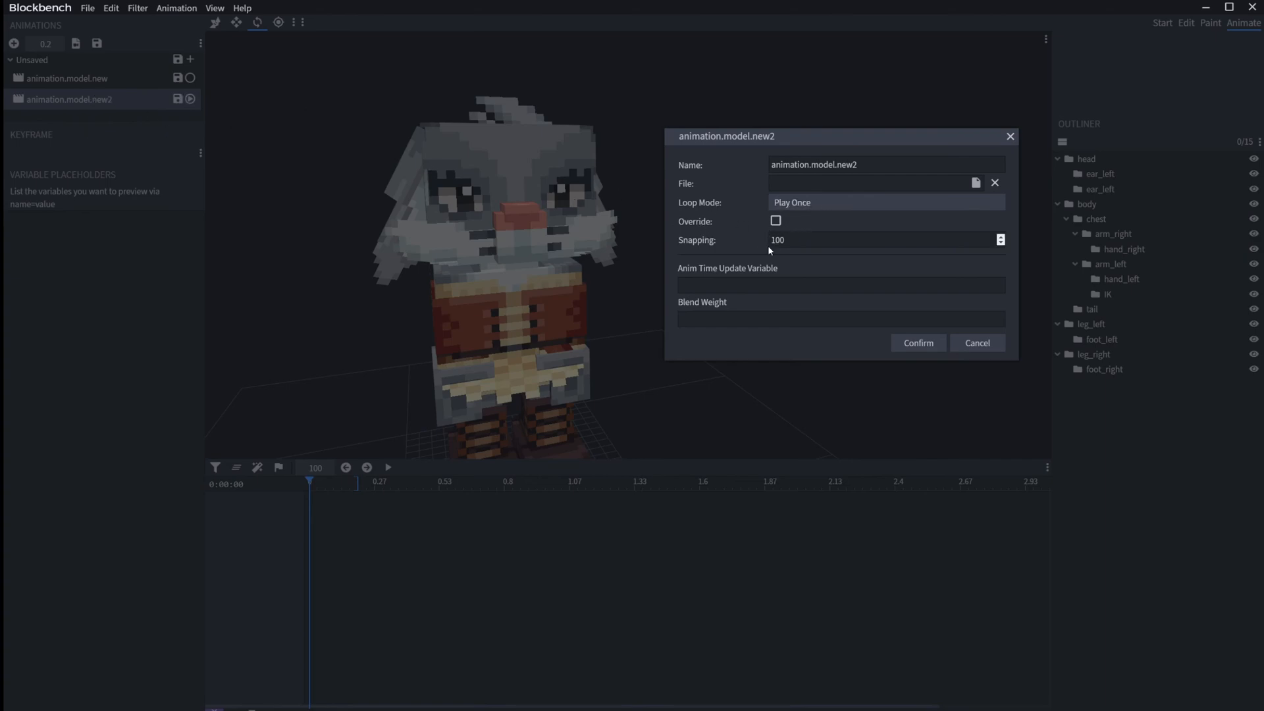
# Step: Toggle the Override option on and off and examine the Anim Time Update Variable field
pyautogui.click(776, 221)
pyautogui.click(776, 223)
pyautogui.click(692, 283)
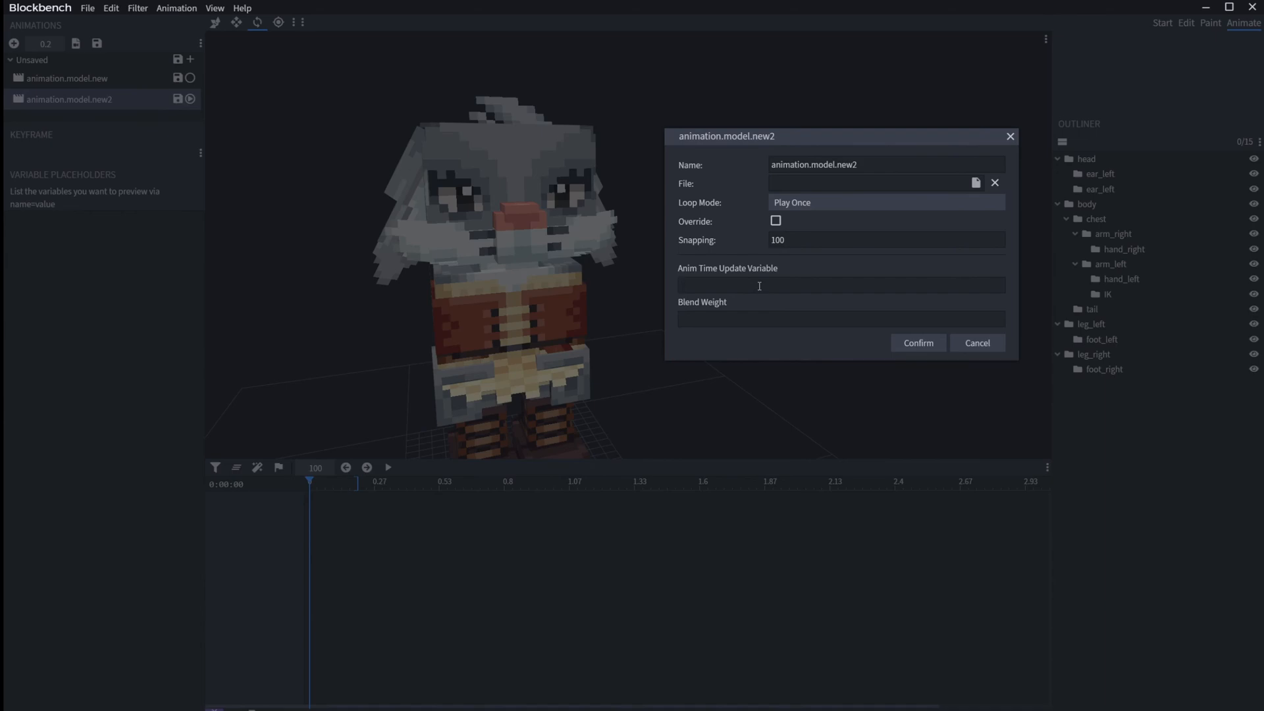
# Step: Dismiss the animation properties dialog, extend animation.model.new2 to 0.85 seconds and return the playhead to the start
pyautogui.click(977, 345)
pyautogui.moveTo(355, 485); pyautogui.dragTo(518, 473)
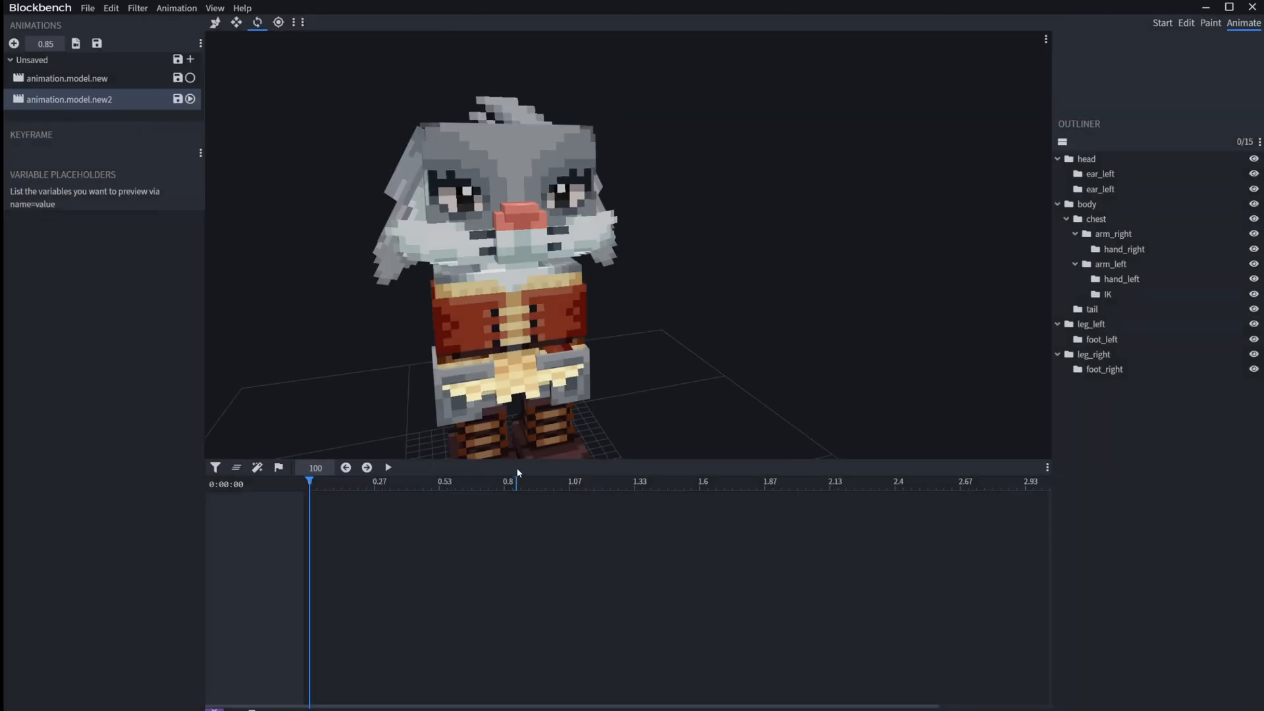
pyautogui.click(345, 483)
pyautogui.click(310, 484)
# Step: Add a position keyframe to the IK bone at time 0 and pull the IK target backward to pose the left arm behind the body
pyautogui.click(1124, 293)
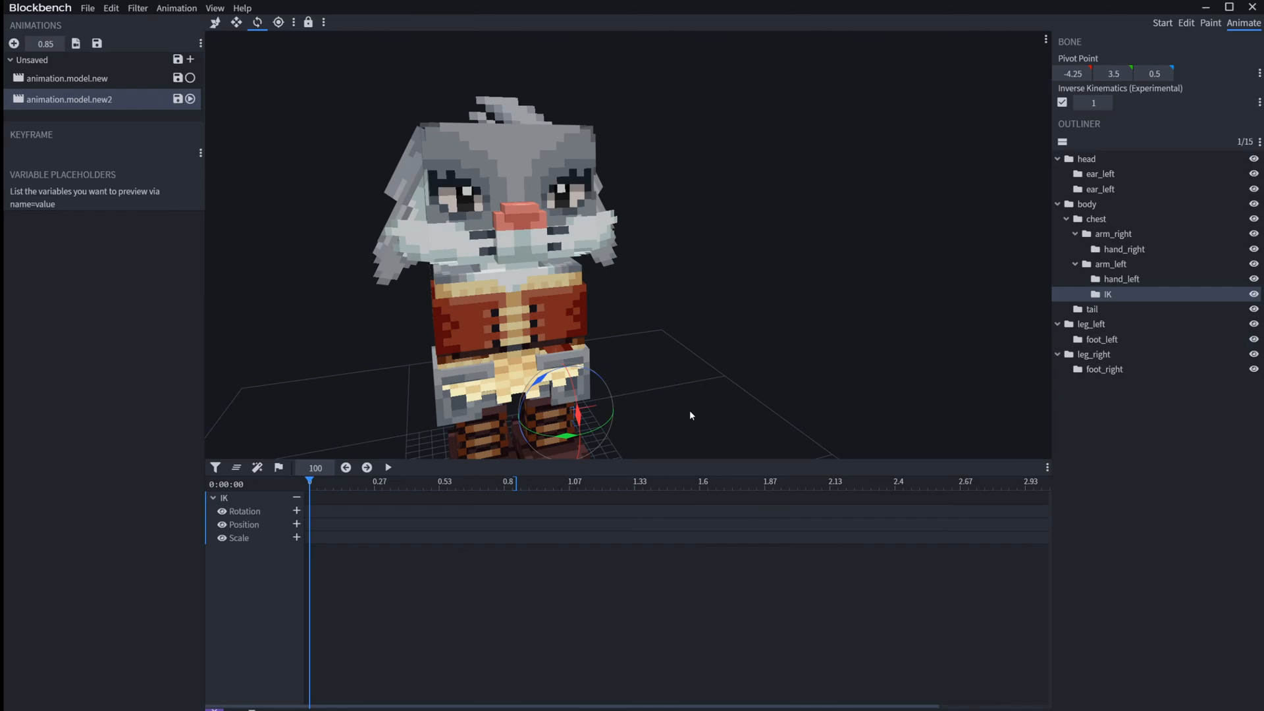
pyautogui.click(296, 524)
pyautogui.moveTo(508, 422); pyautogui.dragTo(658, 378)
pyautogui.click(655, 387)
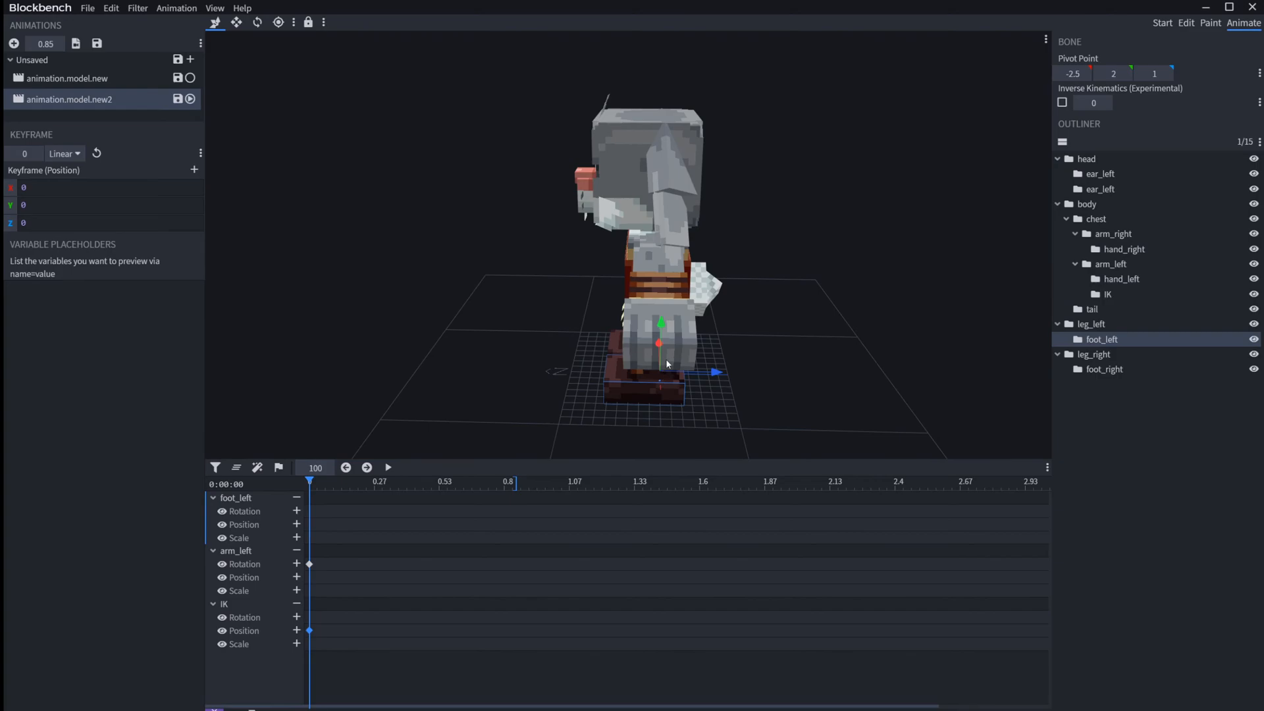
pyautogui.click(656, 378)
pyautogui.click(657, 379)
pyautogui.moveTo(711, 383); pyautogui.dragTo(947, 348)
# Step: At 0.18 seconds, raise the IK target to head height so the left arm lifts behind the body
pyautogui.moveTo(337, 480); pyautogui.dragTo(352, 480)
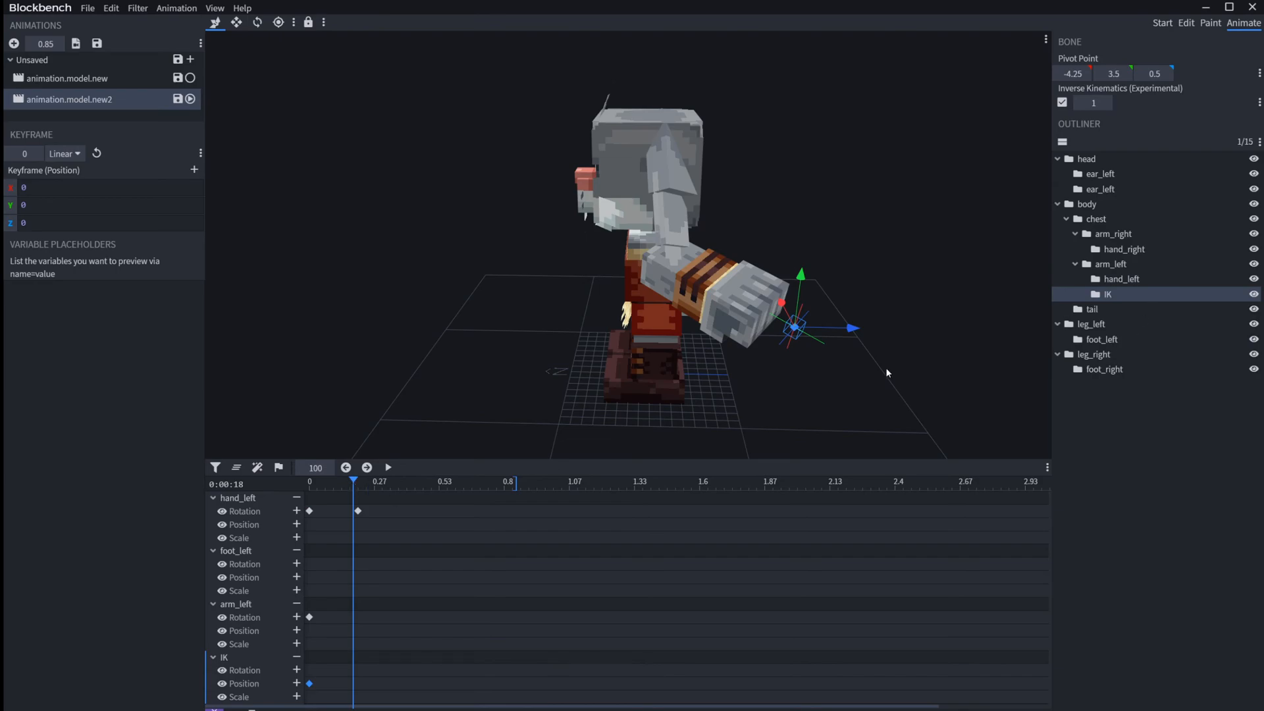
pyautogui.moveTo(801, 274); pyautogui.dragTo(798, 122)
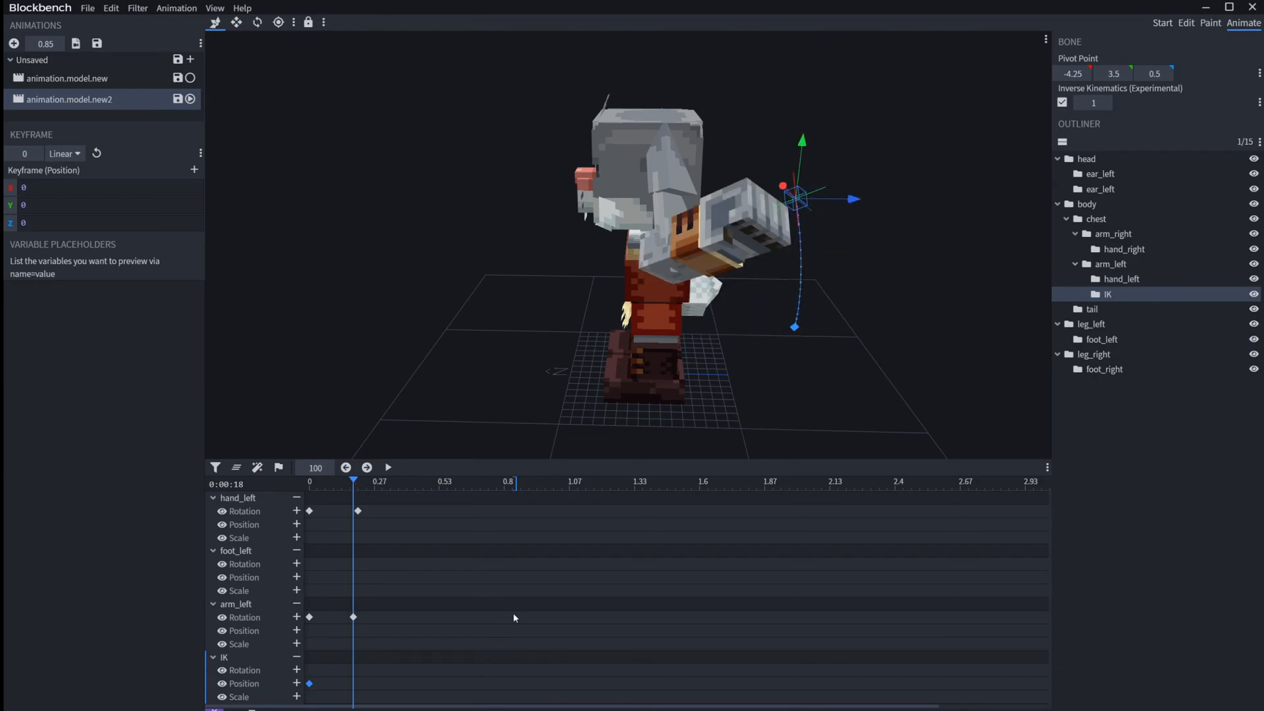
pyautogui.moveTo(361, 484)
pyautogui.mouseDown()
pyautogui.moveTo(443, 484)
pyautogui.moveTo(358, 484)
pyautogui.mouseUp()
# Step: At 0.71 seconds, lower the IK target and place it slightly behind the legs to pose the left arm
pyautogui.moveTo(440, 484); pyautogui.dragTo(482, 484)
pyautogui.moveTo(851, 204); pyautogui.dragTo(478, 215)
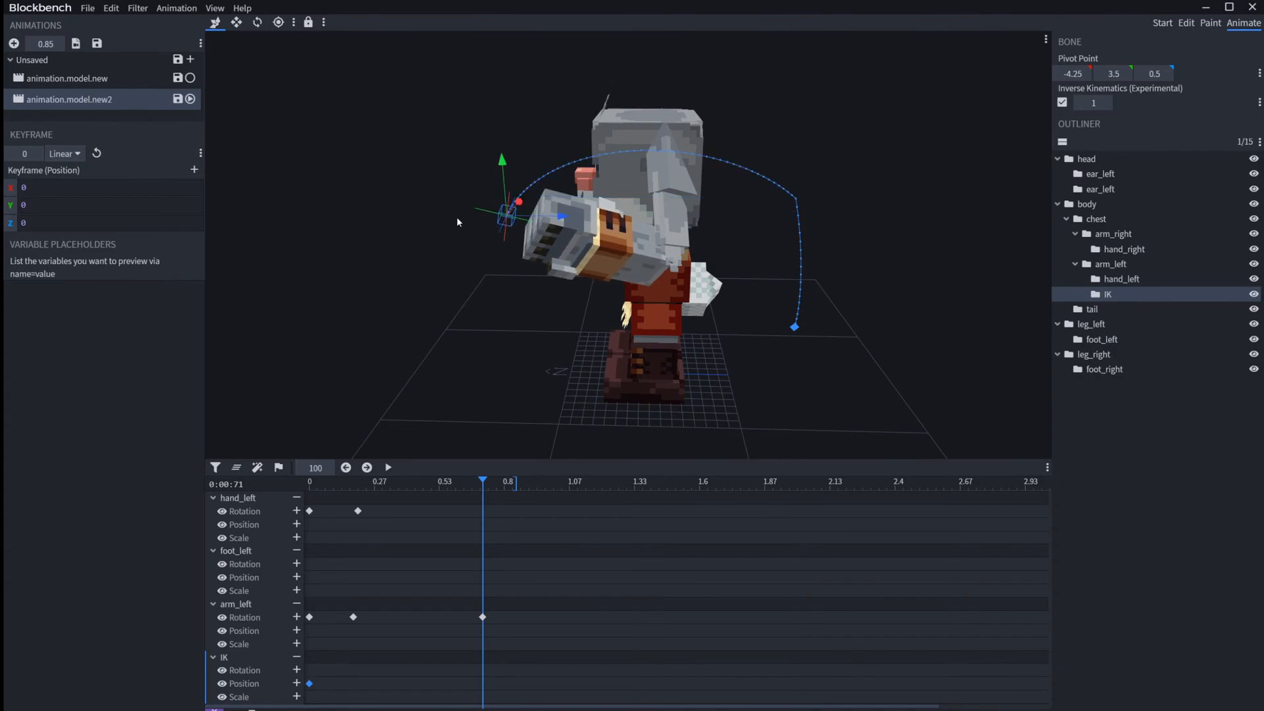
pyautogui.moveTo(500, 159); pyautogui.dragTo(461, 266)
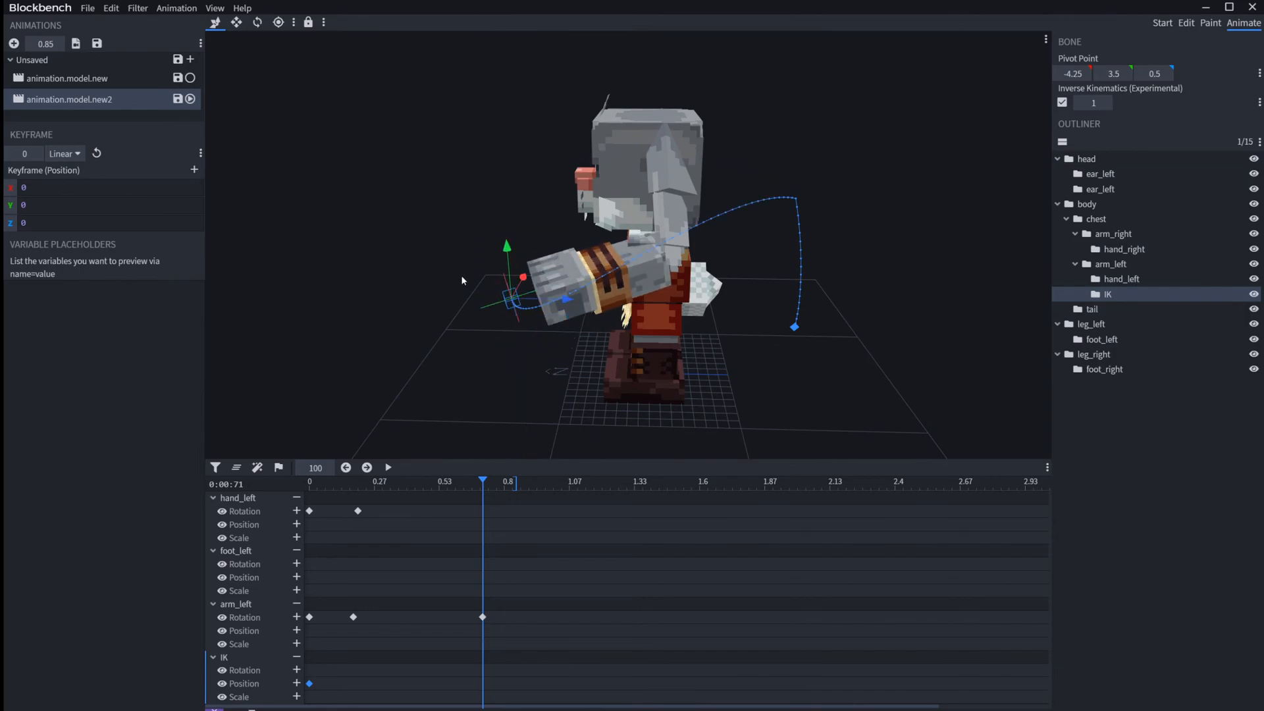
pyautogui.moveTo(565, 308); pyautogui.dragTo(733, 361)
# Step: At 0.44 seconds, move the IK target in front of the body and return the playhead to the start
pyautogui.moveTo(484, 482); pyautogui.dragTo(416, 482)
pyautogui.moveTo(839, 296); pyautogui.dragTo(631, 282)
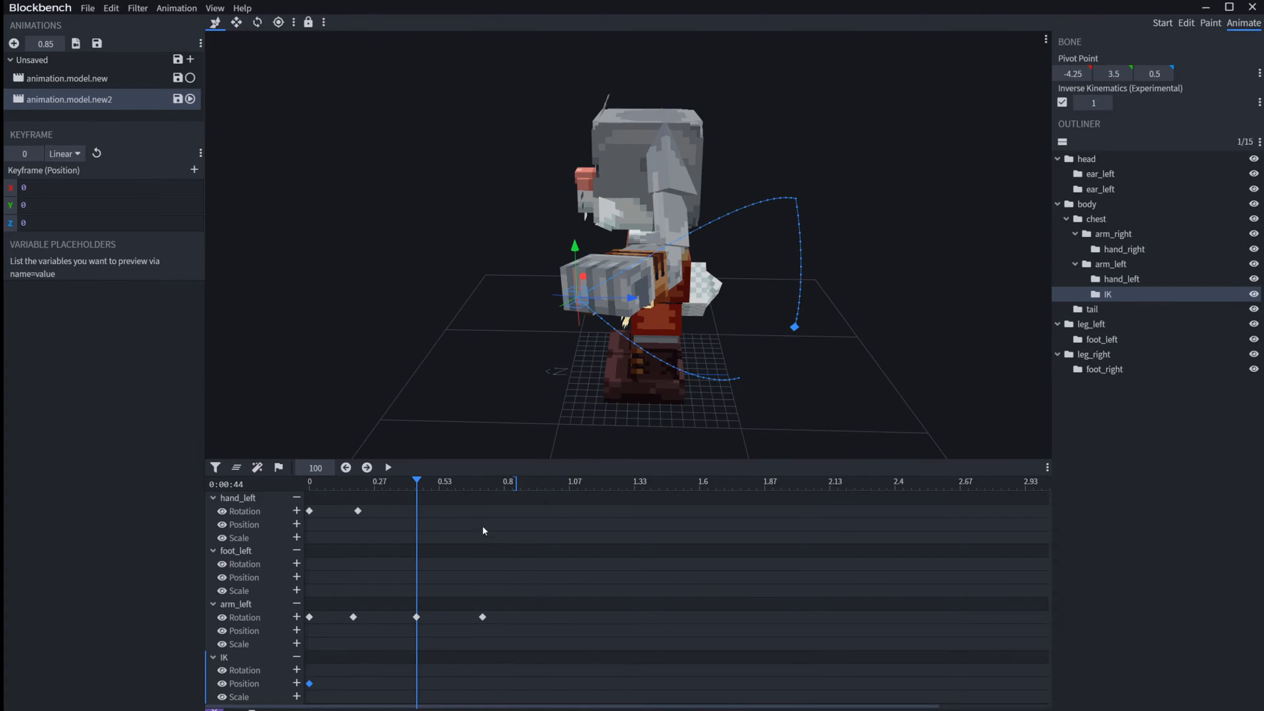
pyautogui.moveTo(429, 486); pyautogui.dragTo(302, 480)
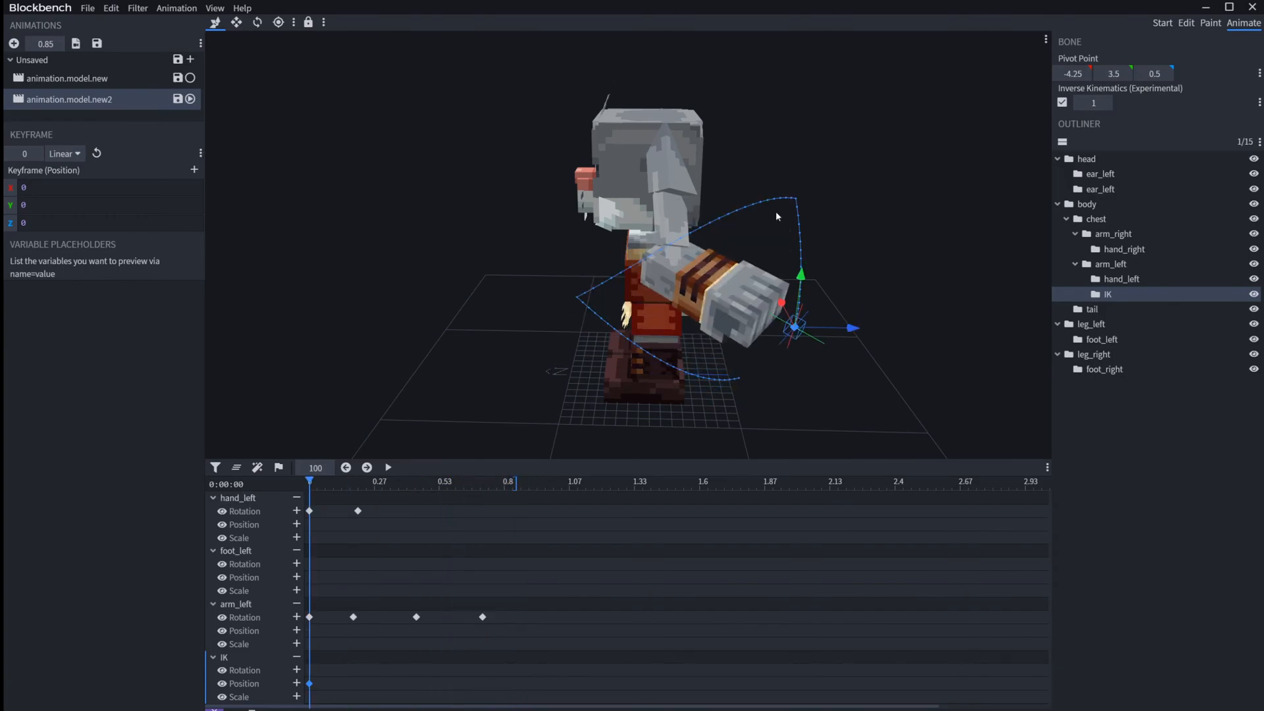
# Step: Select the four arm_left rotation keyframes and play the animation to check the arm's movement
pyautogui.moveTo(676, 663); pyautogui.dragTo(299, 585)
pyautogui.press('space')
pyautogui.press('space')
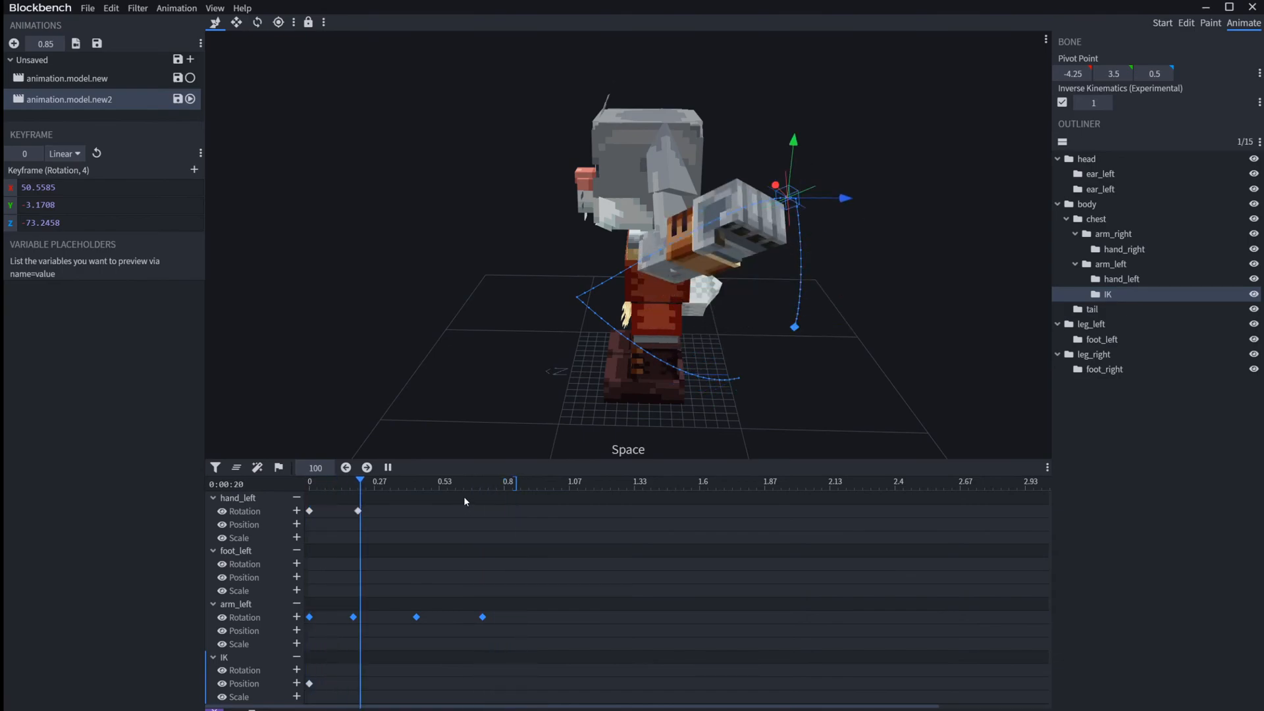
pyautogui.press('space')
pyautogui.press('space')
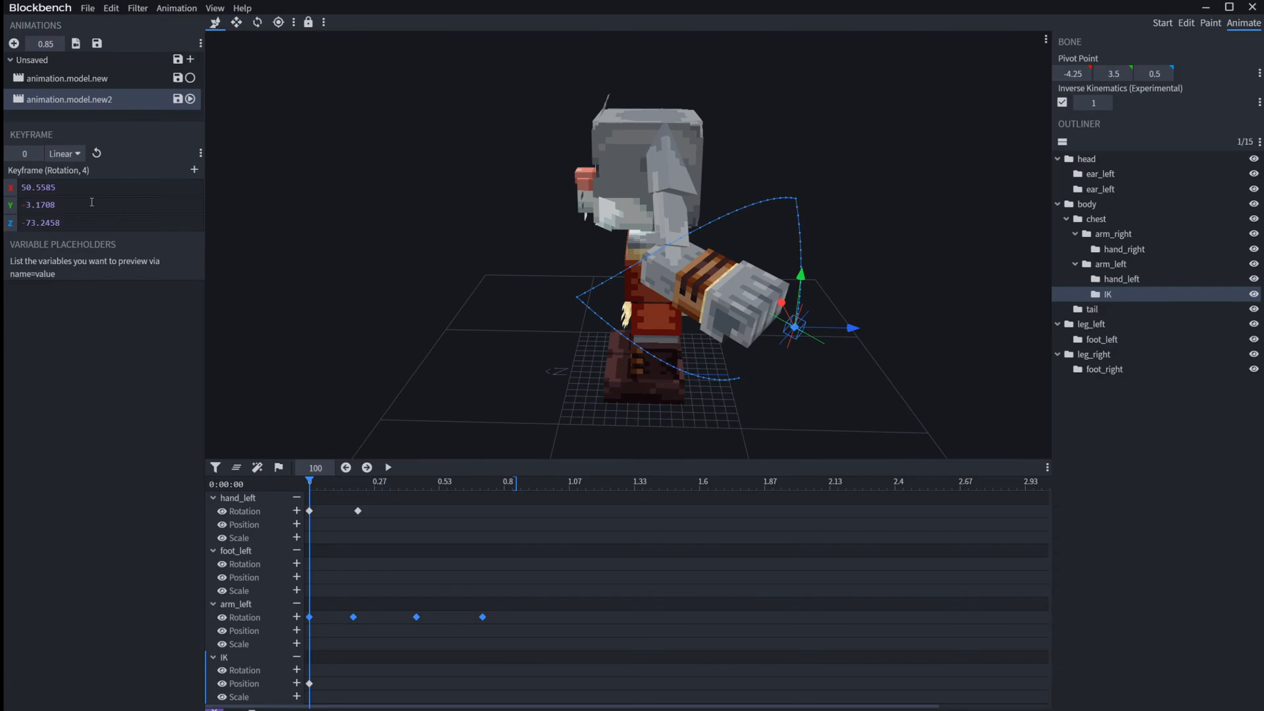
# Step: Set the Anim Time Update Variable of animation.model.new2 to query.anim_time + query.delta_time*0.5 and play the animation
pyautogui.rightClick(127, 107)
pyautogui.moveTo(128, 112)
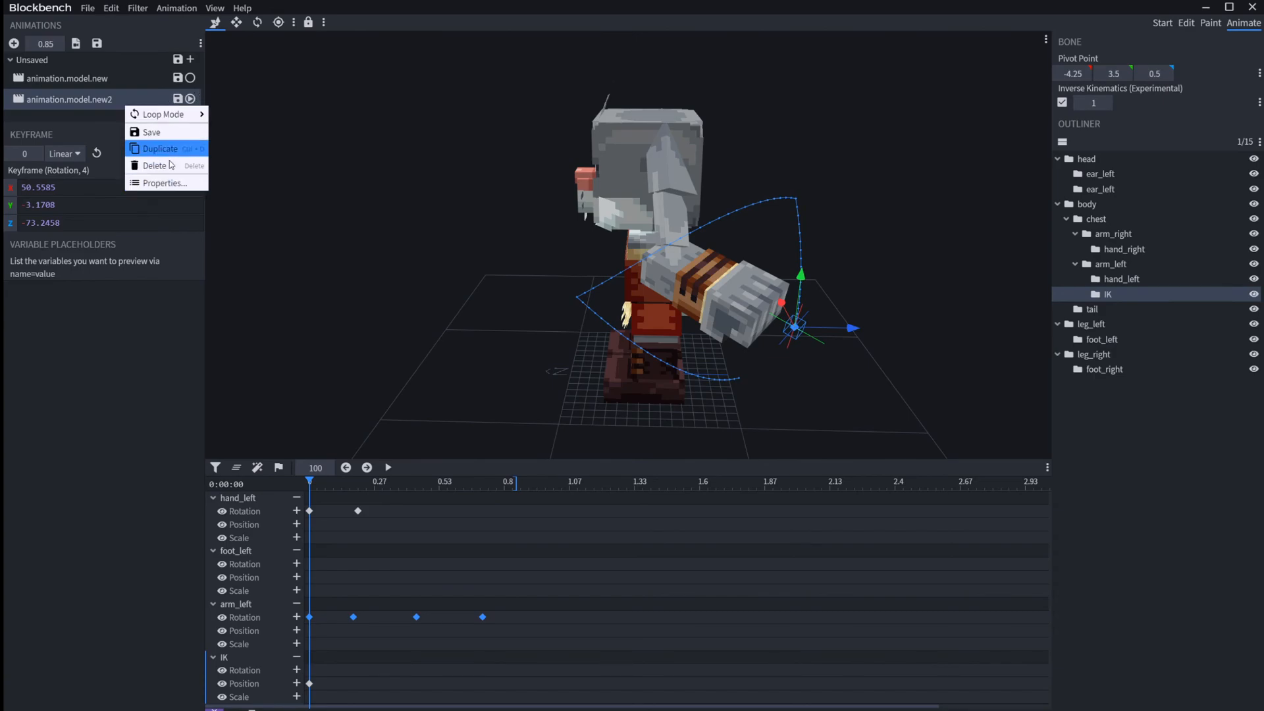
pyautogui.click(164, 183)
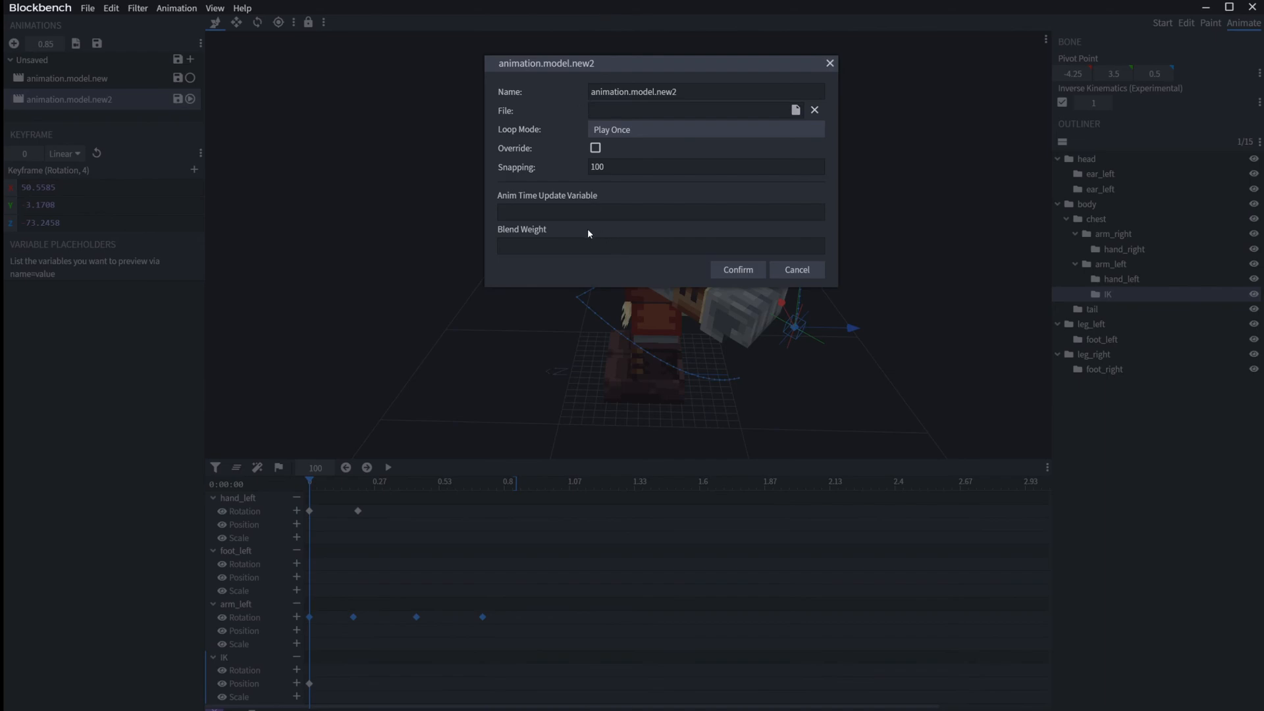
pyautogui.click(558, 211)
pyautogui.write('query.anim_time + query.delta_time*0.5')
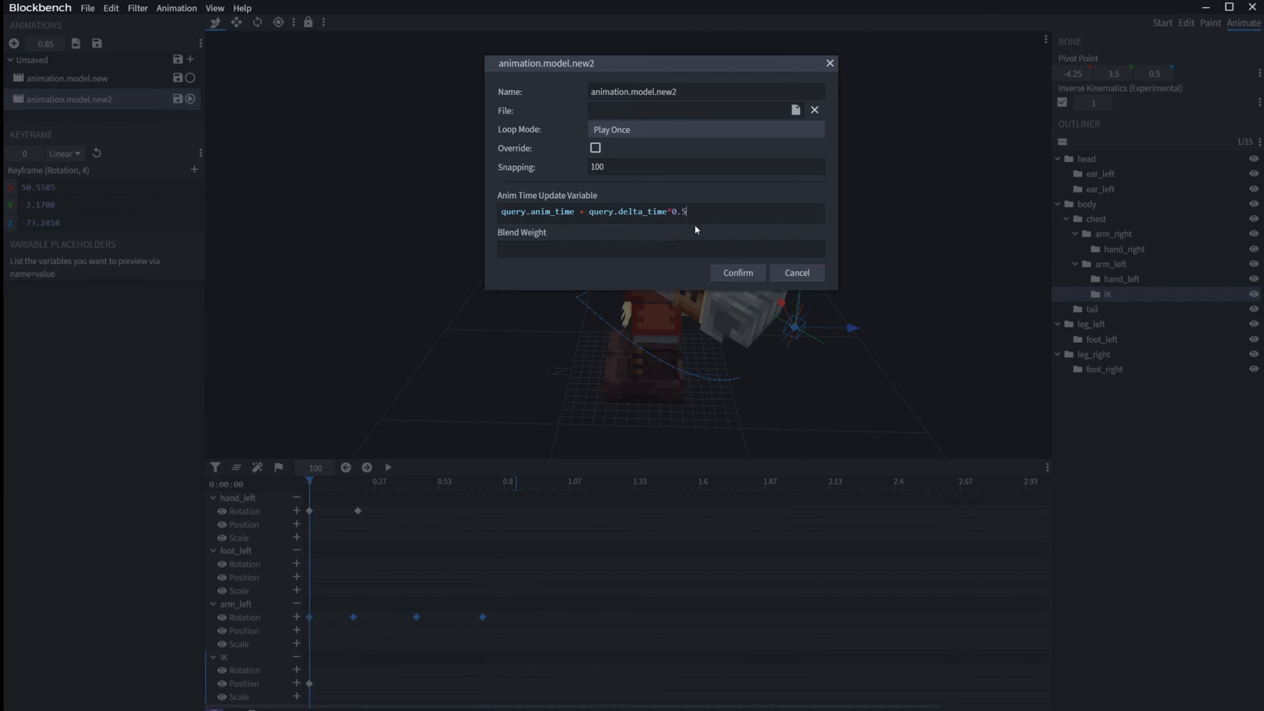
pyautogui.moveTo(694, 216); pyautogui.dragTo(672, 215)
pyautogui.click(738, 274)
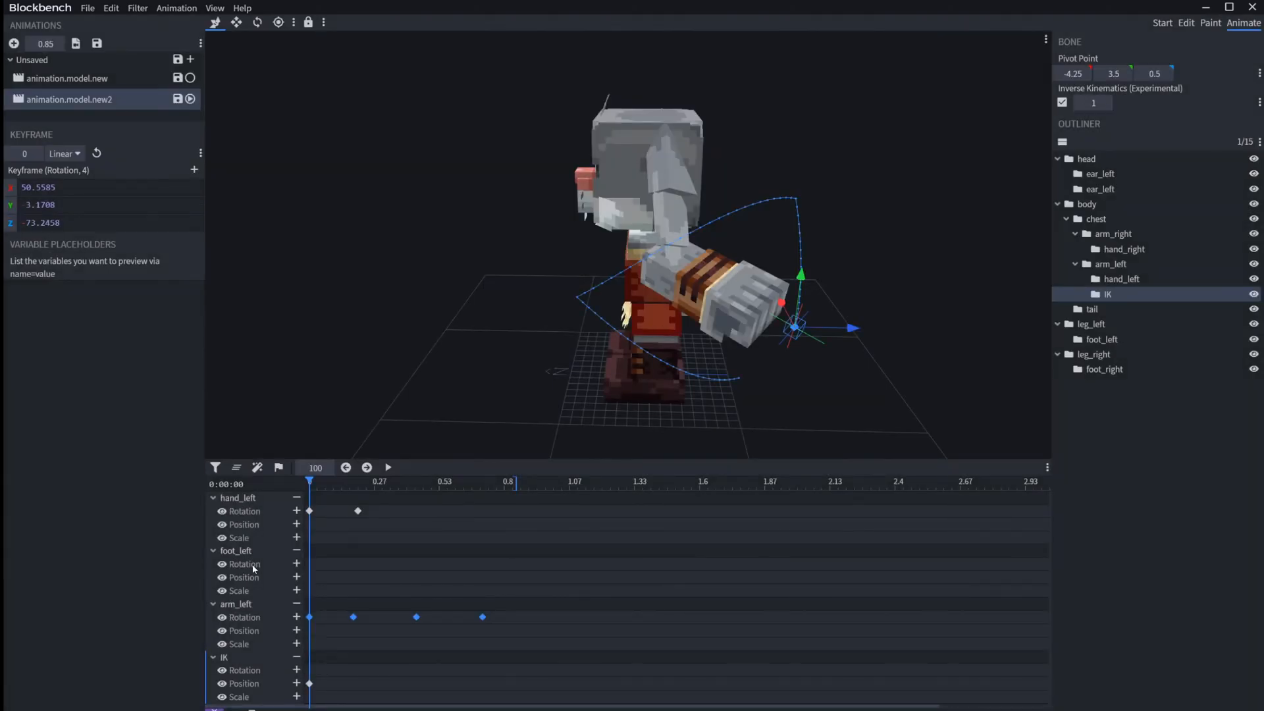
pyautogui.press('space')
# Step: Change the delta_time multiplier in the Anim Time Update Variable to 0.05 and play the animation from the start
pyautogui.rightClick(122, 97)
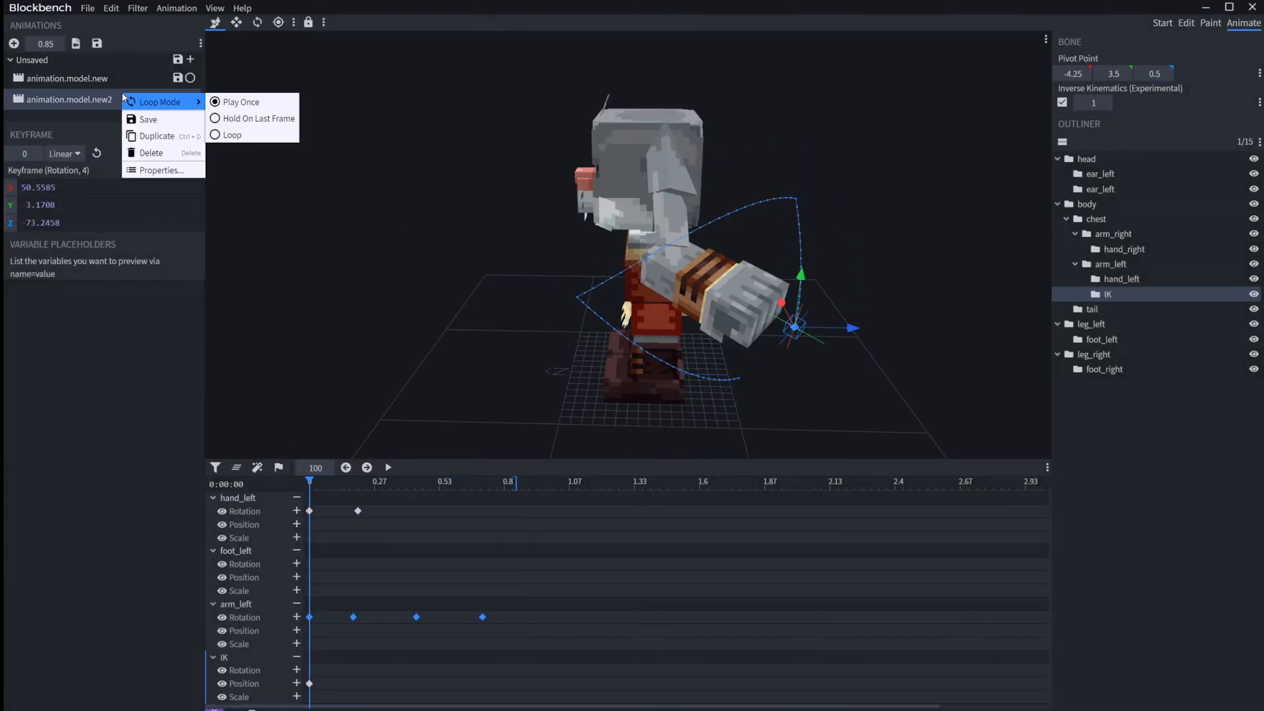
pyautogui.click(177, 171)
pyautogui.click(677, 210)
pyautogui.write('0.05')
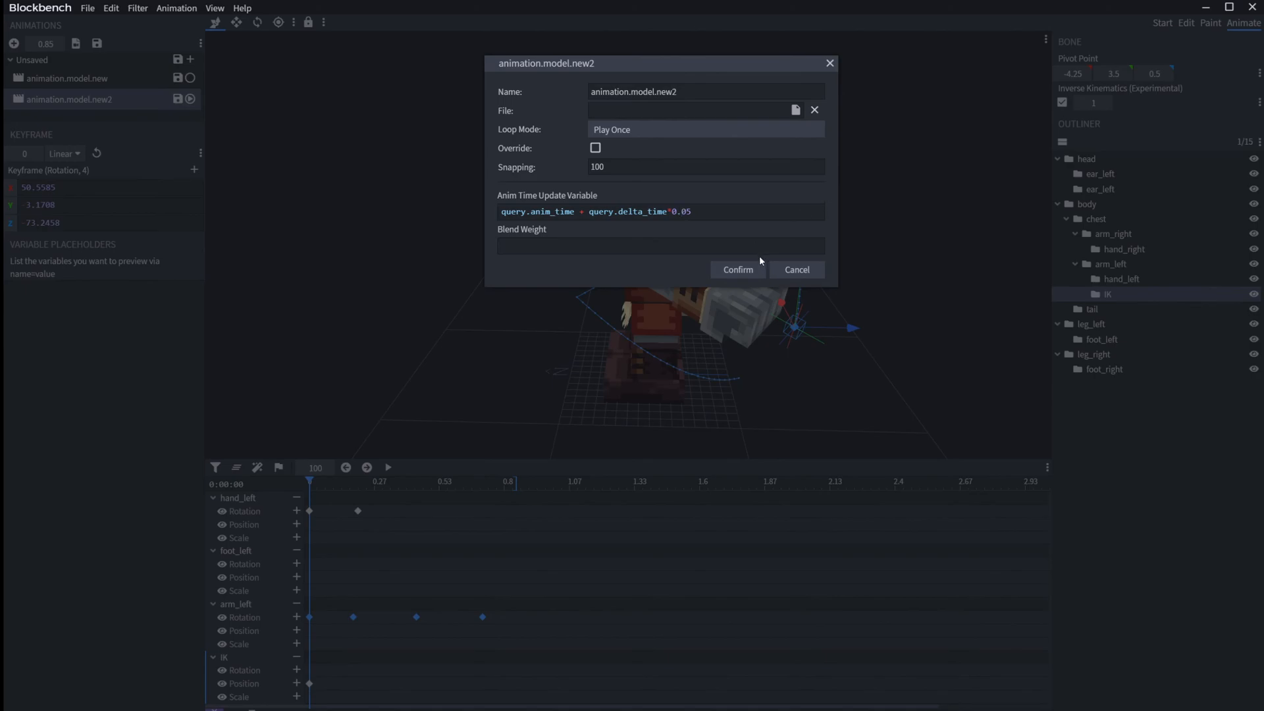
pyautogui.click(750, 270)
pyautogui.press('space')
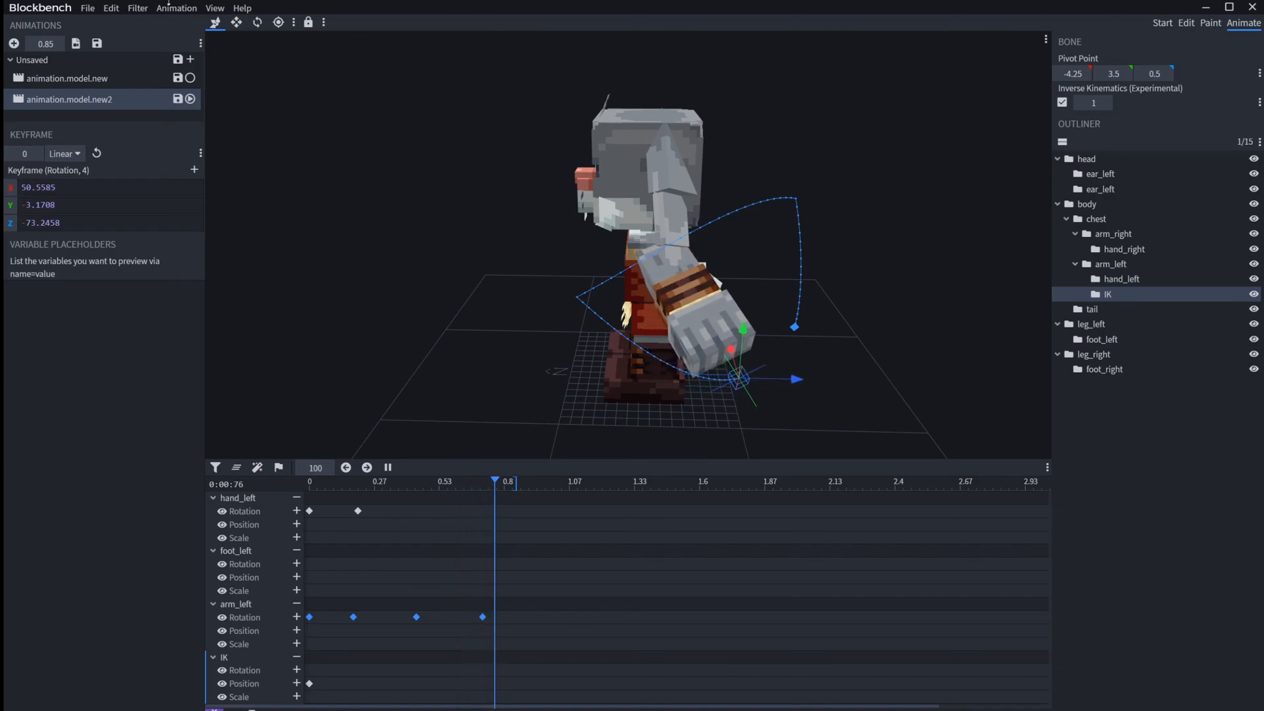
pyautogui.moveTo(478, 481); pyautogui.dragTo(285, 498)
pyautogui.press('space')
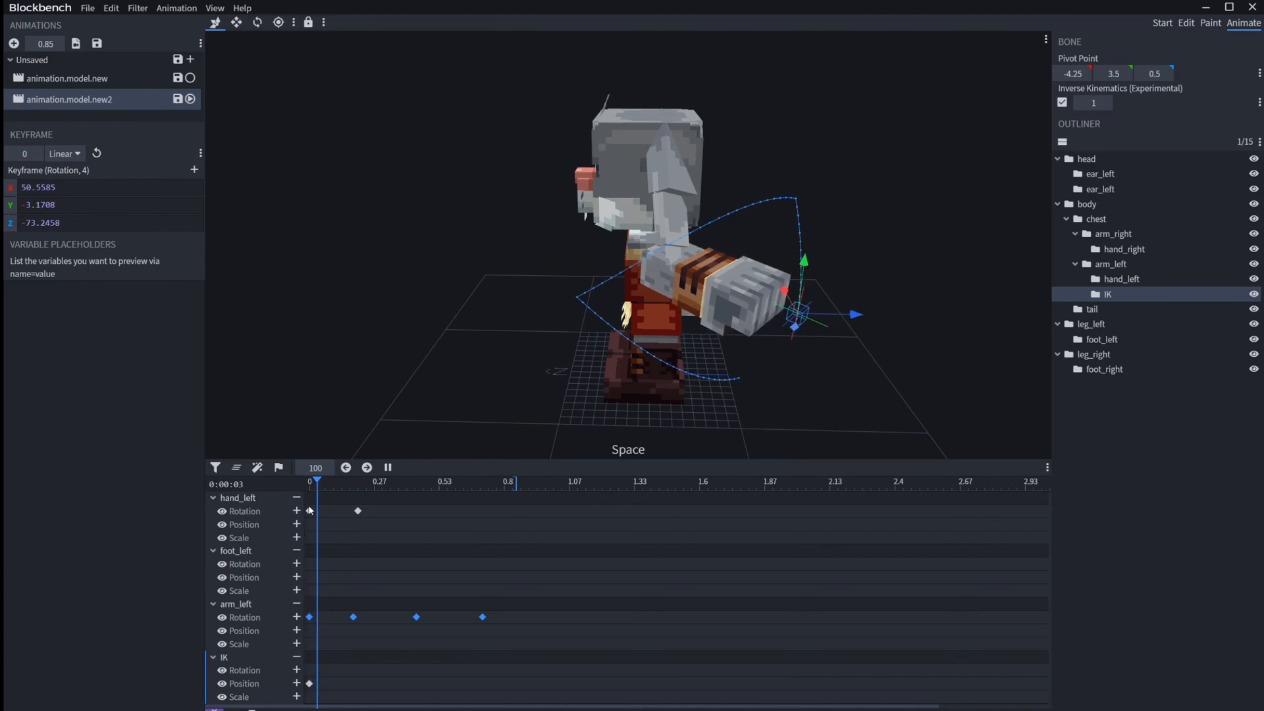
# Step: Replace the multiplier in the Anim Time Update Variable with query.modified_move_speed
pyautogui.rightClick(129, 101)
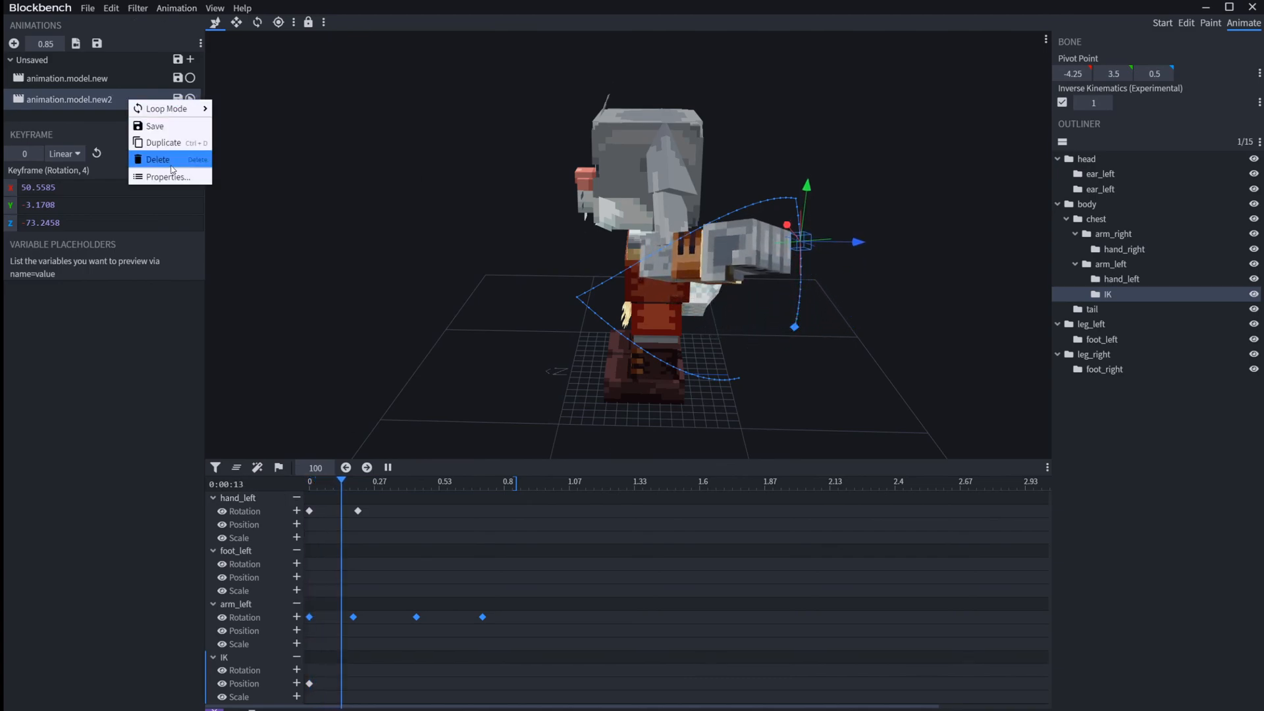
pyautogui.click(167, 177)
pyautogui.click(715, 212)
pyautogui.moveTo(715, 212); pyautogui.dragTo(670, 214)
pyautogui.write('query.')
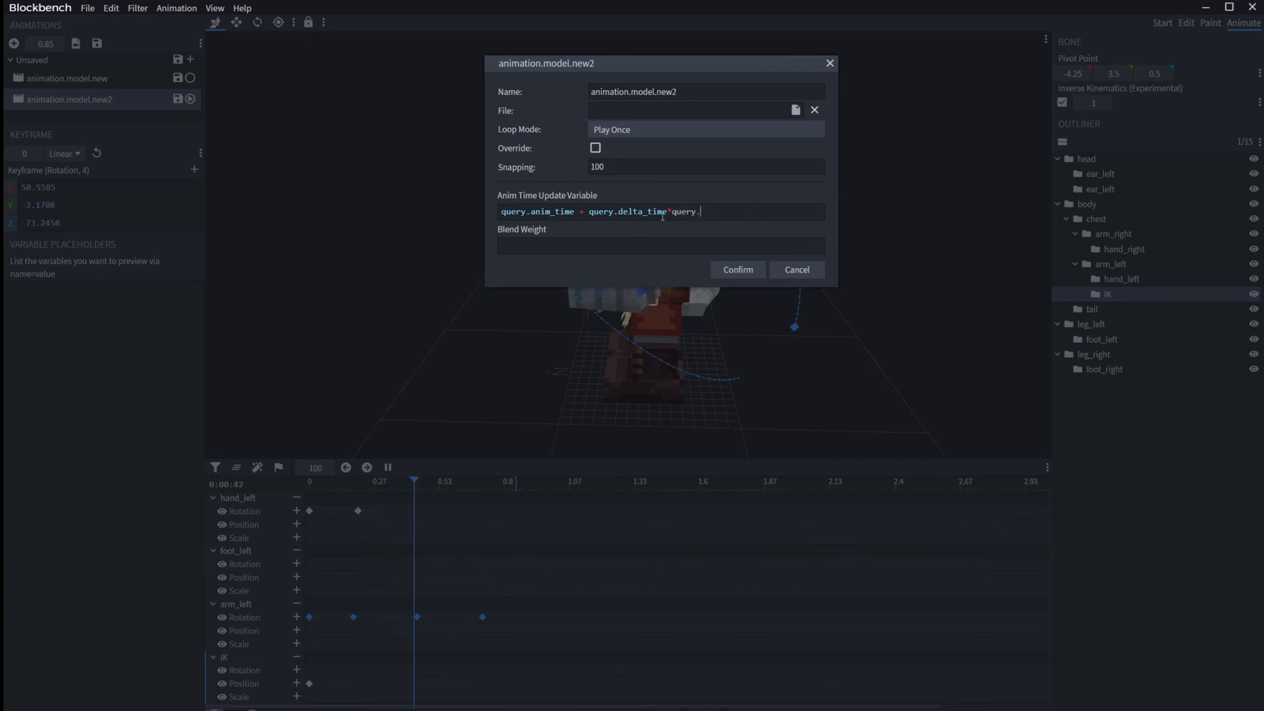
pyautogui.write('modified')
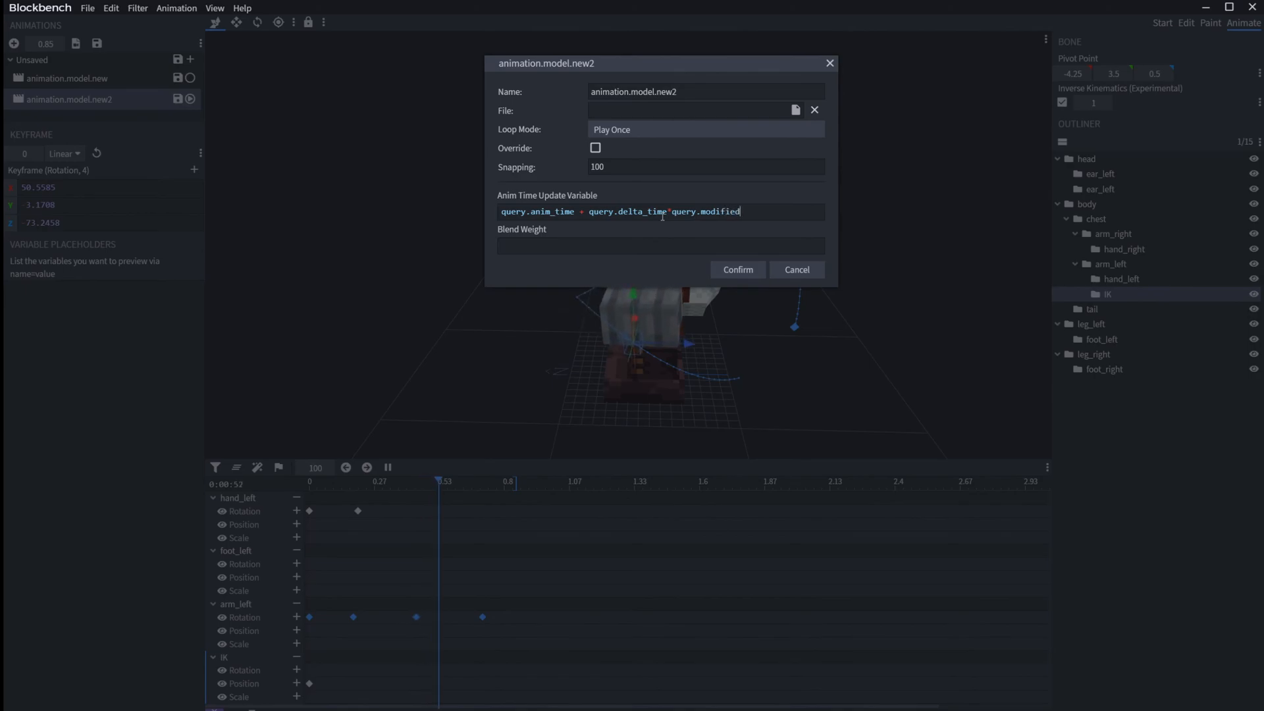
pyautogui.write('_move_speed')
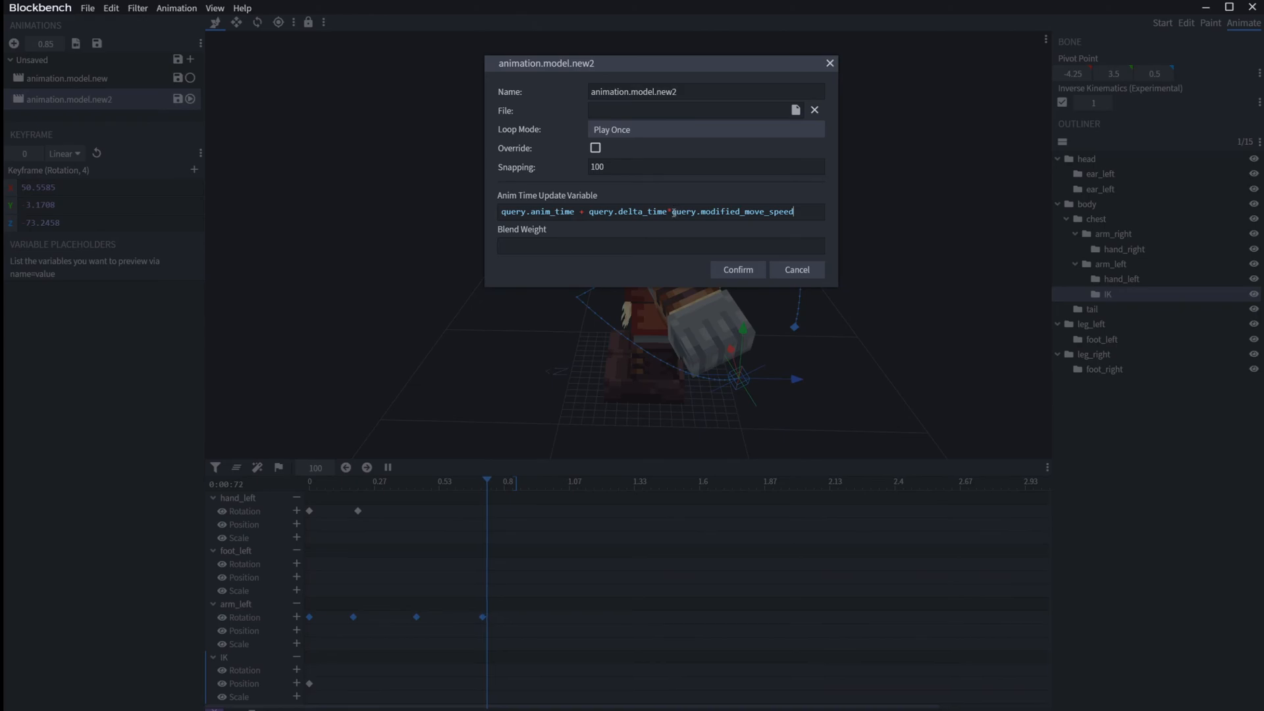
# Step: Highlight the time and query.modified_move_speed parts of the expression in turn, confirm the dialog and preview the animation
pyautogui.moveTo(672, 211); pyautogui.dragTo(785, 210)
pyautogui.click(791, 211)
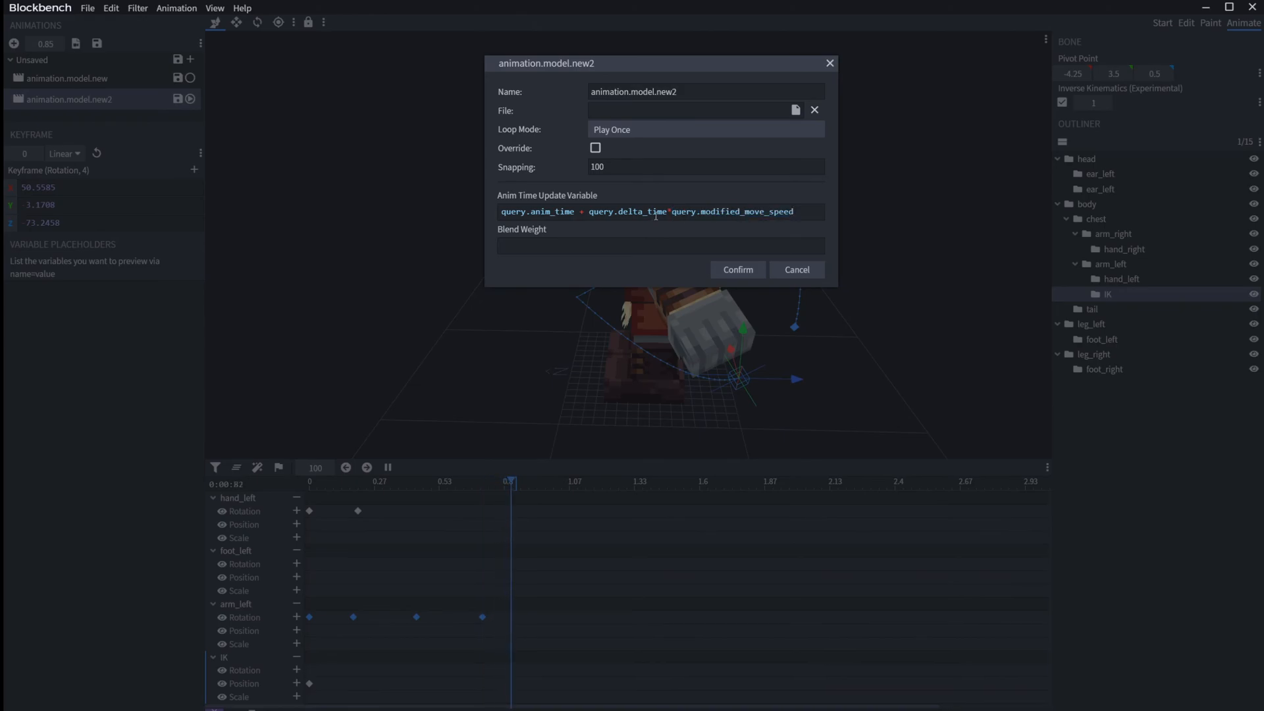
pyautogui.moveTo(667, 211); pyautogui.dragTo(503, 212)
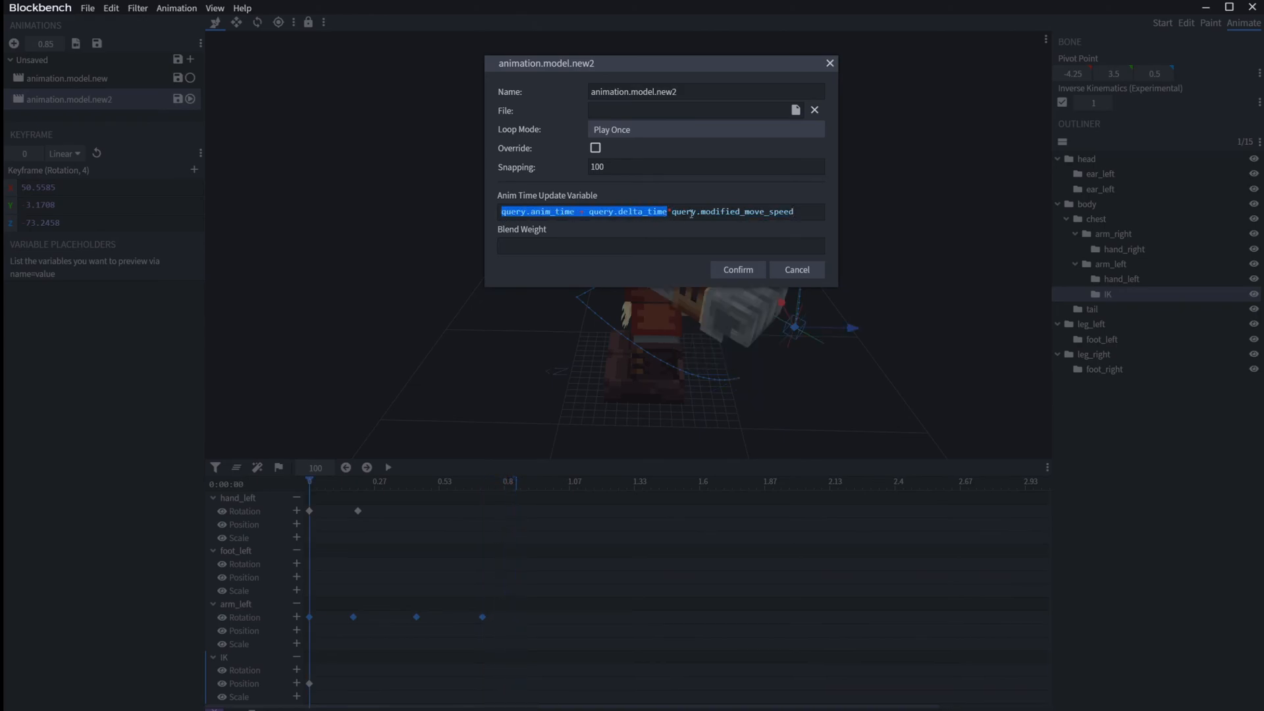
pyautogui.moveTo(671, 211); pyautogui.dragTo(800, 208)
pyautogui.moveTo(802, 208); pyautogui.dragTo(827, 212)
pyautogui.click(740, 211)
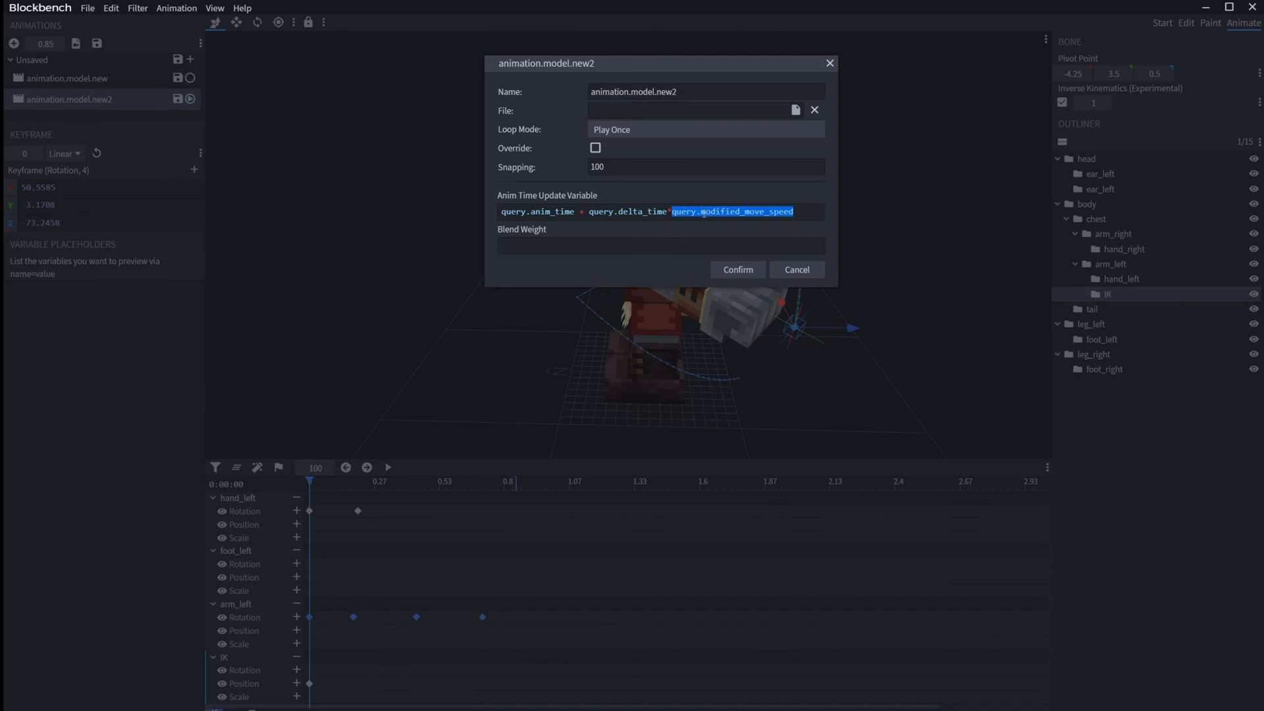
pyautogui.click(809, 214)
pyautogui.moveTo(799, 213); pyautogui.dragTo(668, 214)
pyautogui.click(739, 273)
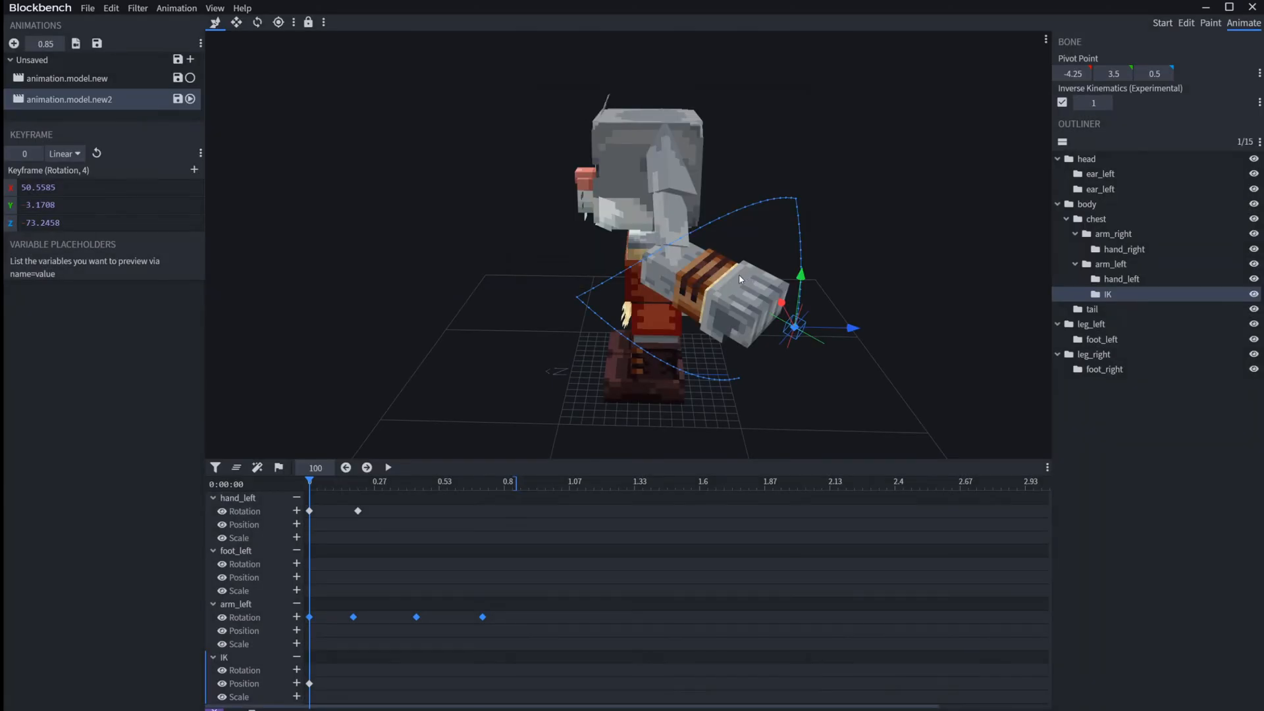
pyautogui.press('space')
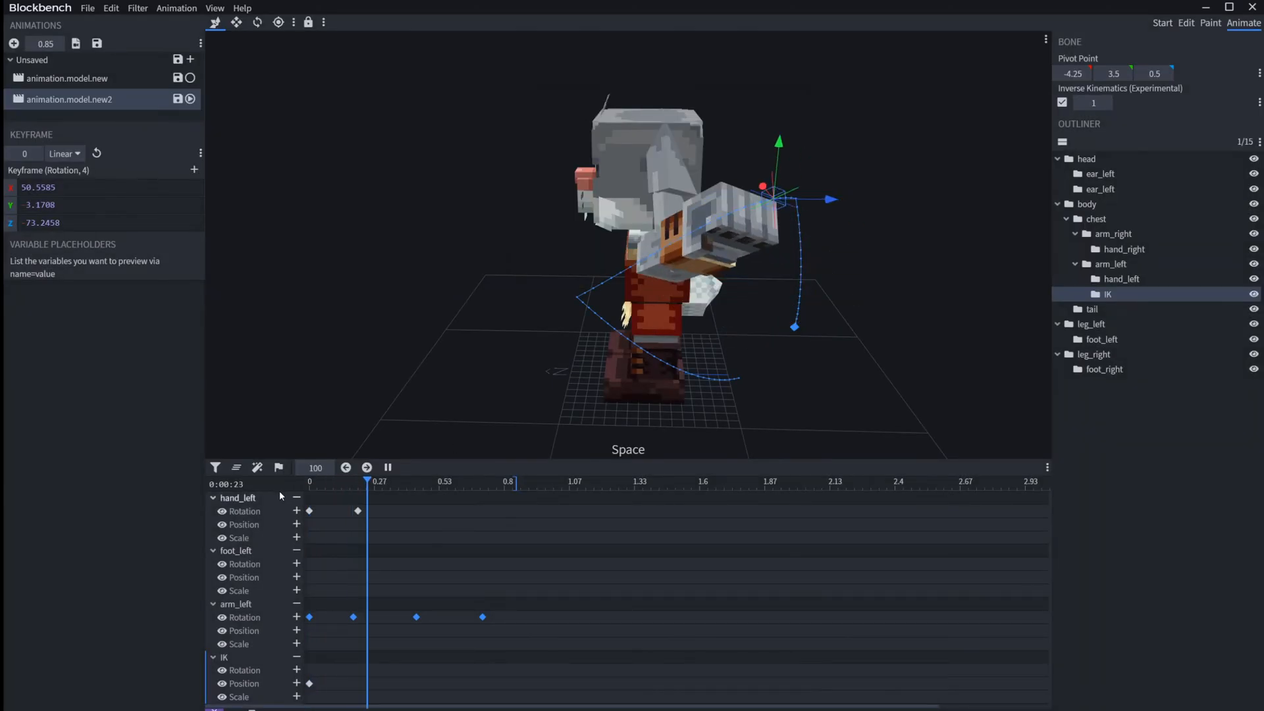
pyautogui.press('space')
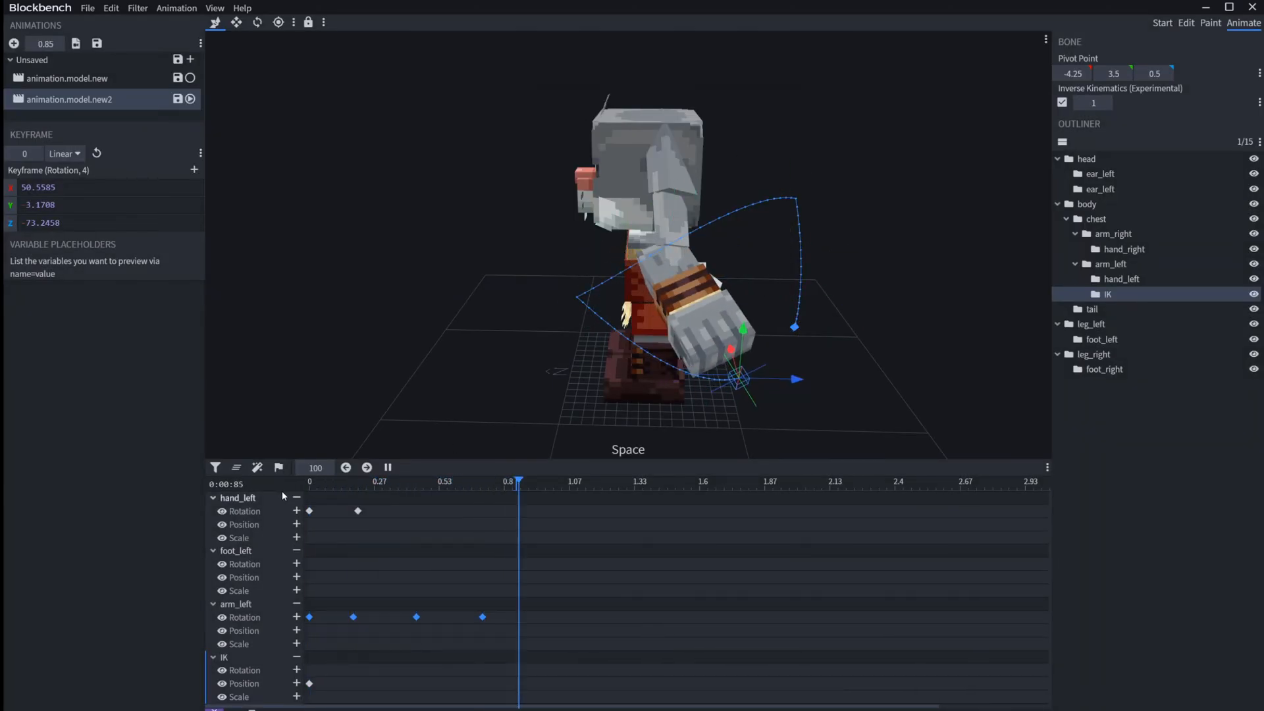
# Step: Replace query.modified_move_speed with variable.geko in the Anim Time Update Variable of animation.model.new2 and confirm
pyautogui.click(208, 9)
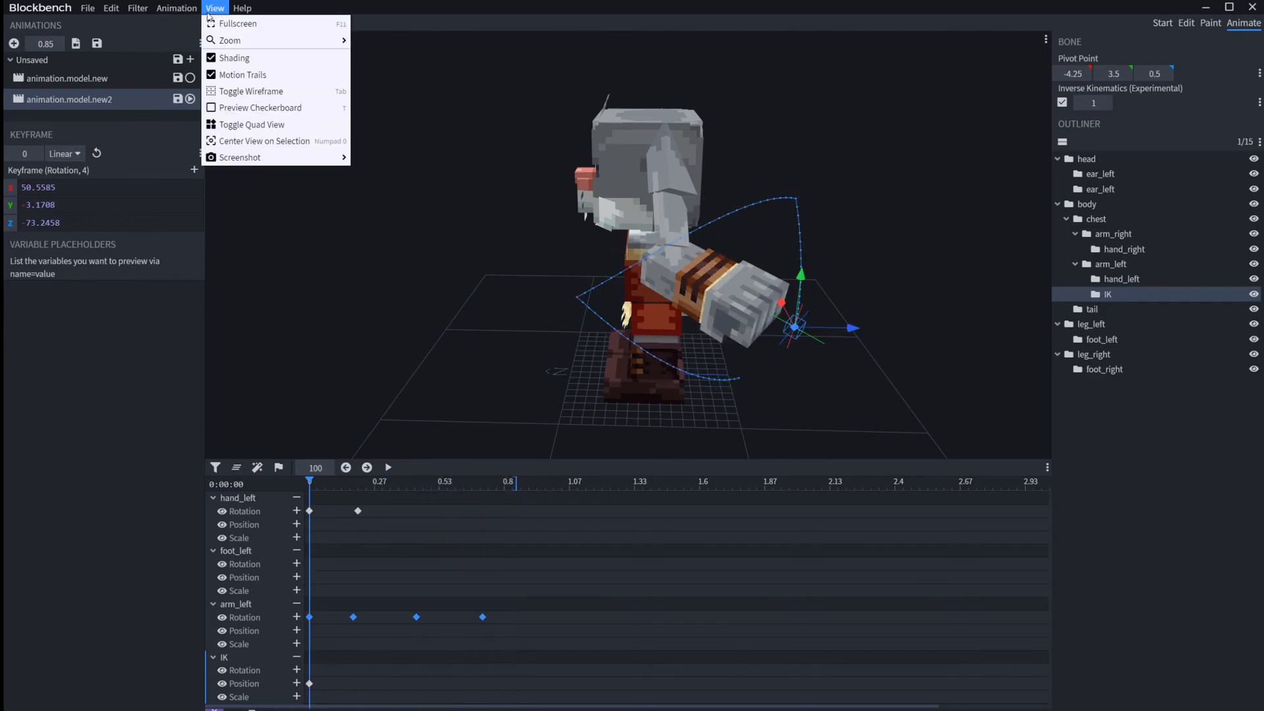
pyautogui.rightClick(99, 97)
pyautogui.click(129, 167)
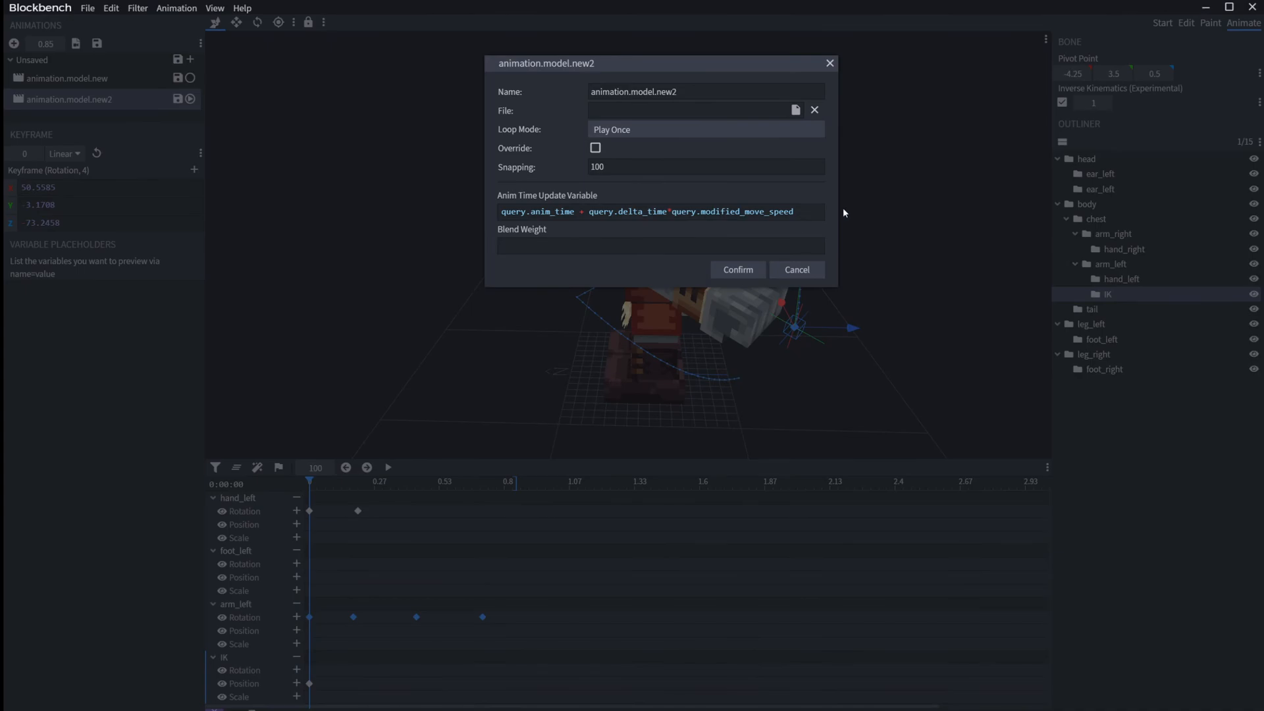
pyautogui.moveTo(807, 208); pyautogui.dragTo(672, 217)
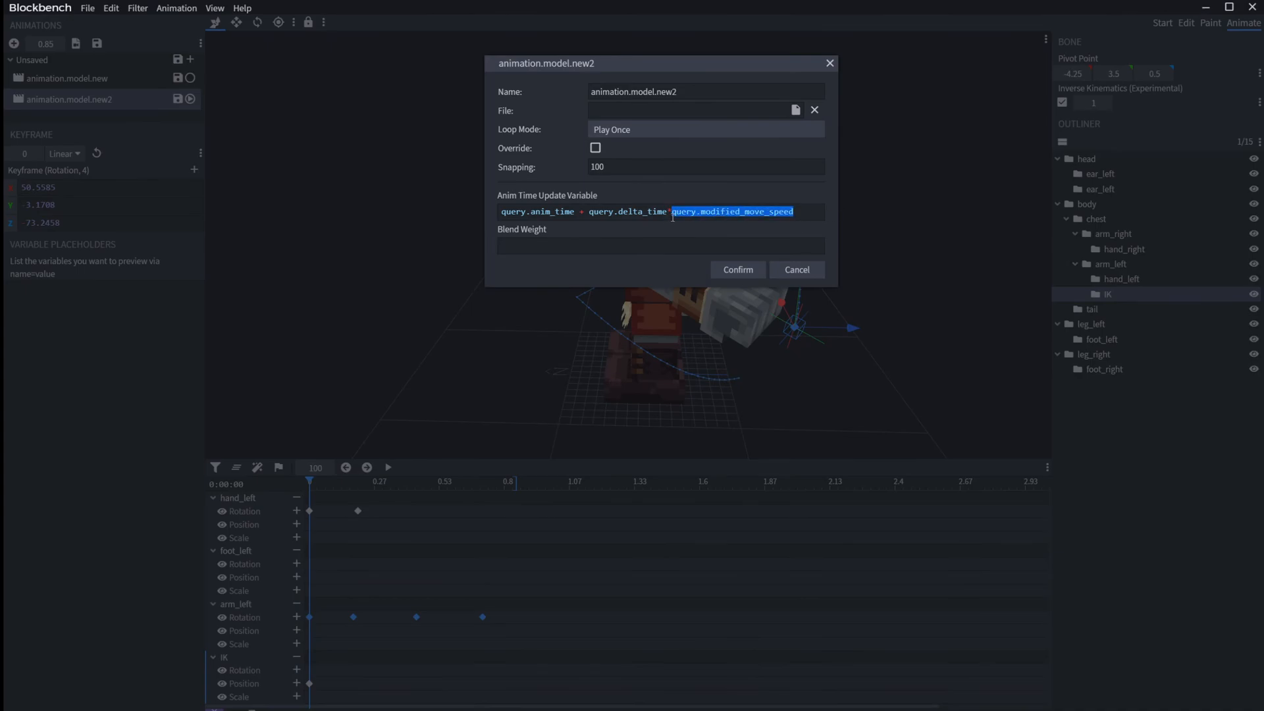
pyautogui.write('variable.geko')
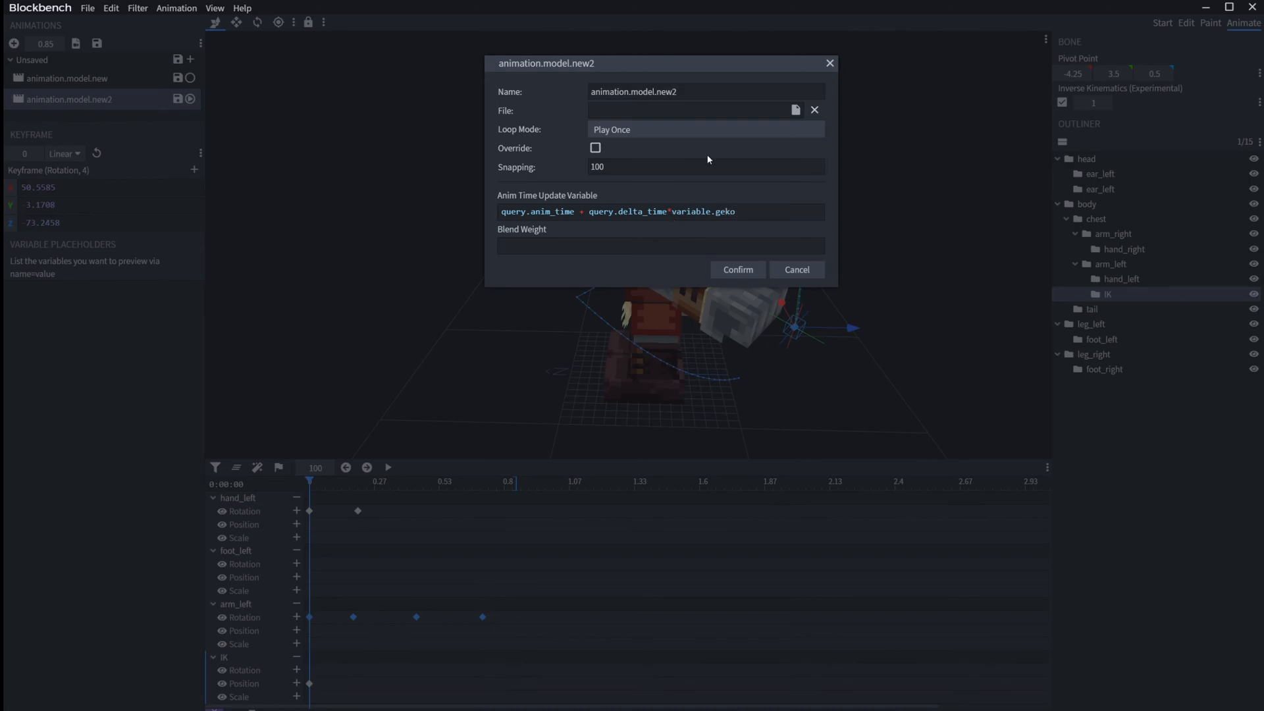
pyautogui.click(737, 270)
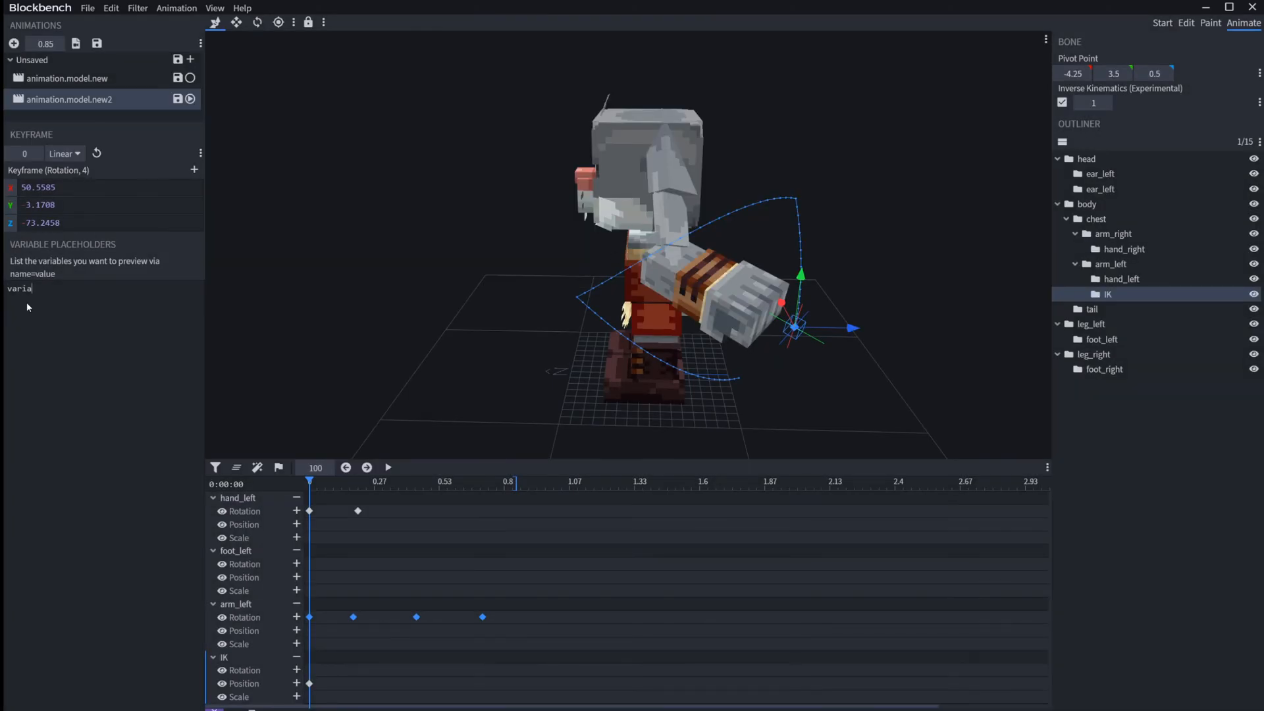
# Step: Define the variable placeholder variable.geko = 0.005 and play the animation
pyautogui.press('BackSpace')
pyautogui.write('ko =')
pyautogui.write('0.005')
pyautogui.press('space')
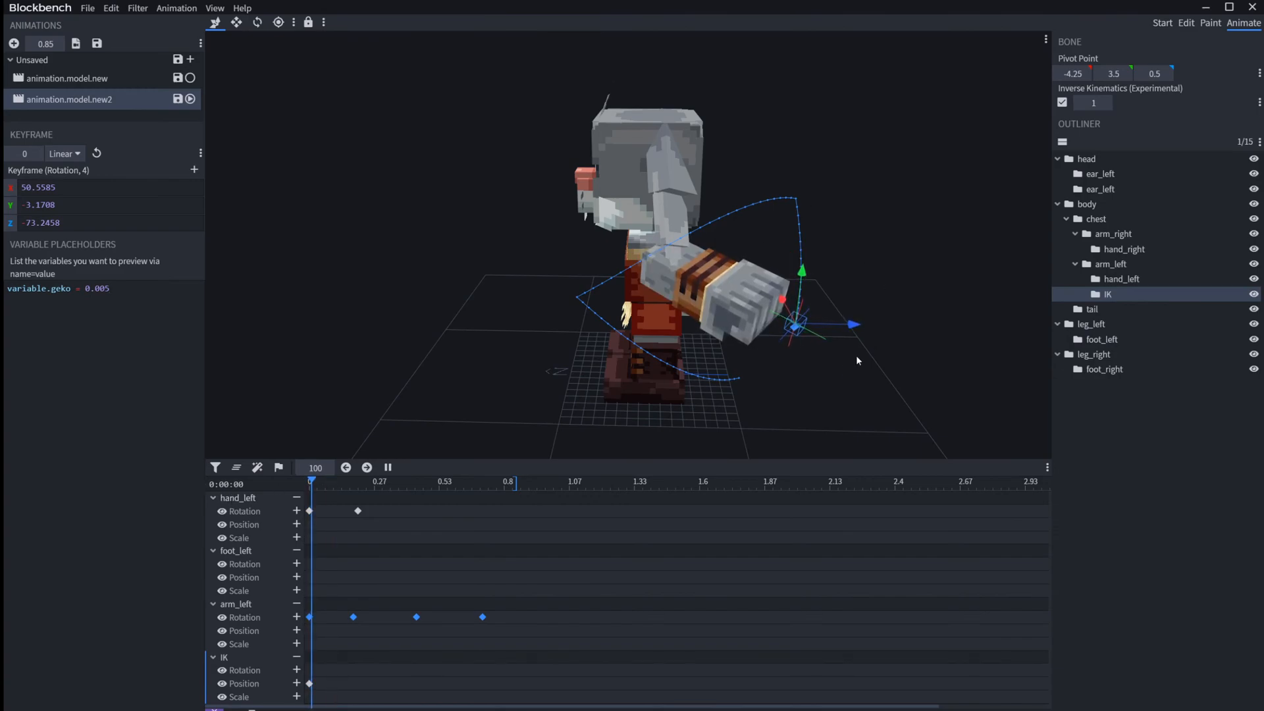
# Step: Try variable.geko at 0.05 and 0.5 during playback, set the placeholder back to 0.005 and replay the animation
pyautogui.click(111, 281)
pyautogui.press('Left')
pyautogui.press('BackSpace')
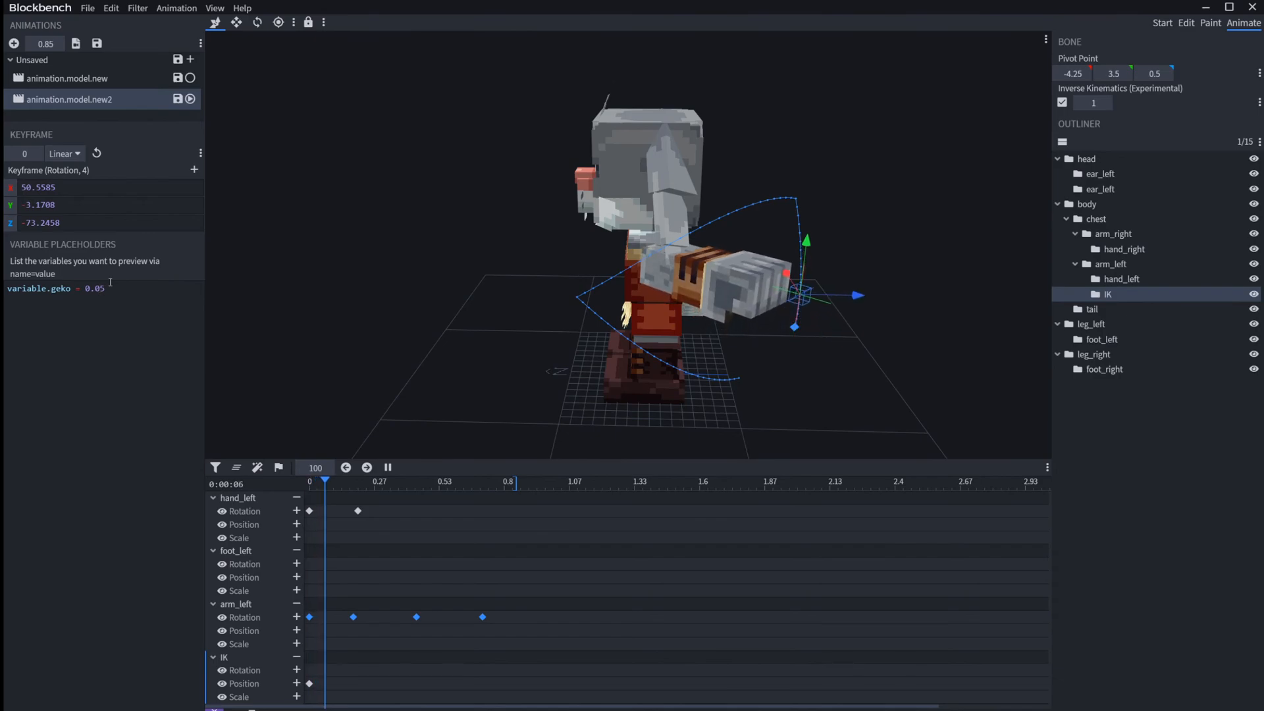
pyautogui.press('BackSpace')
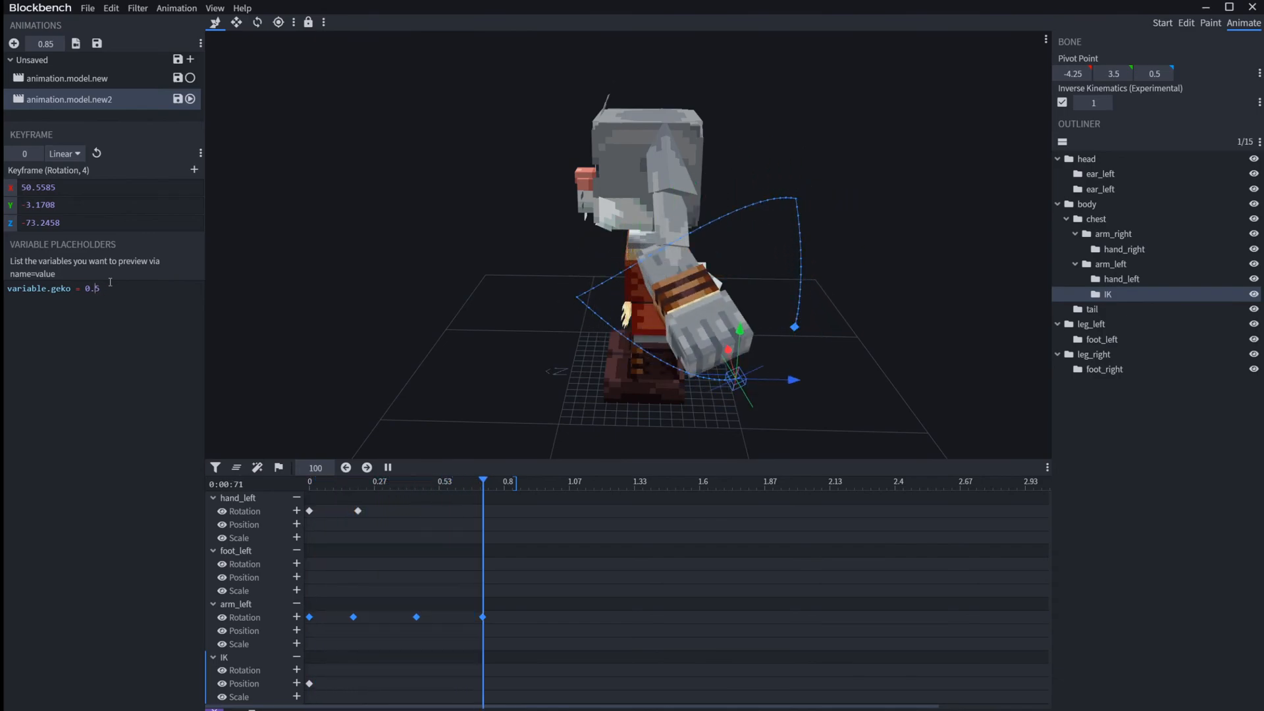
pyautogui.write('00')
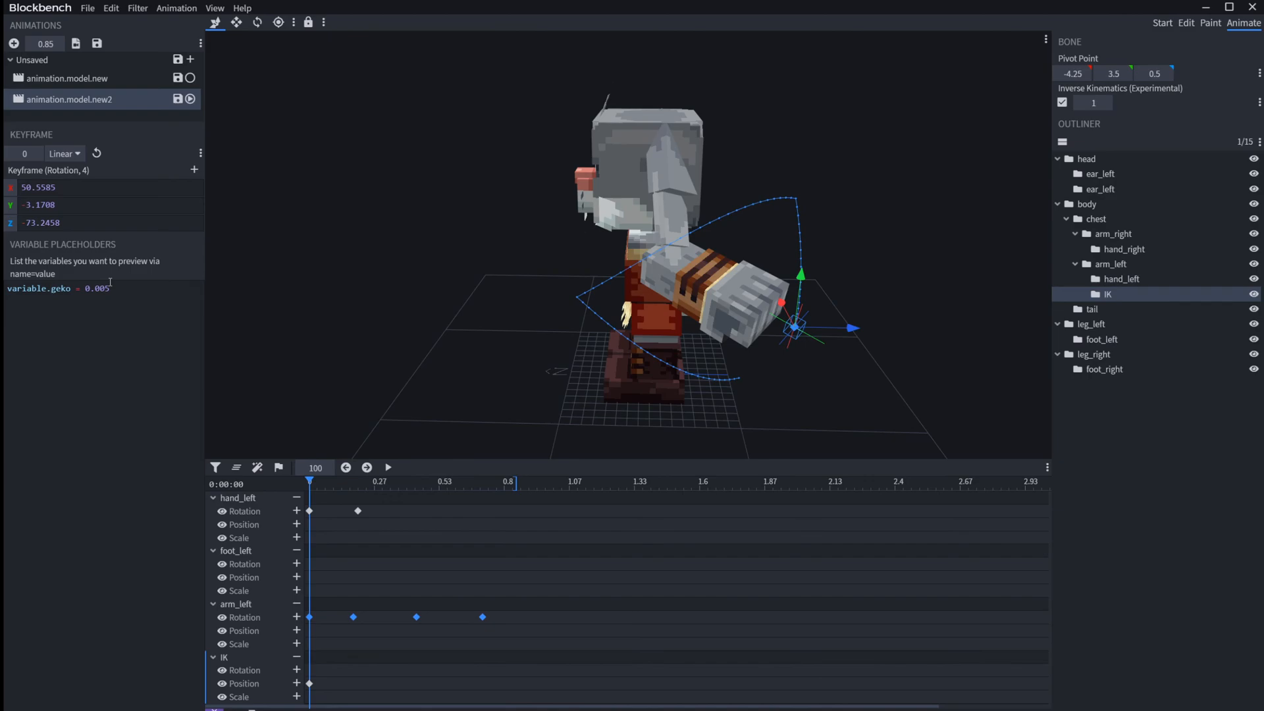
pyautogui.press('space')
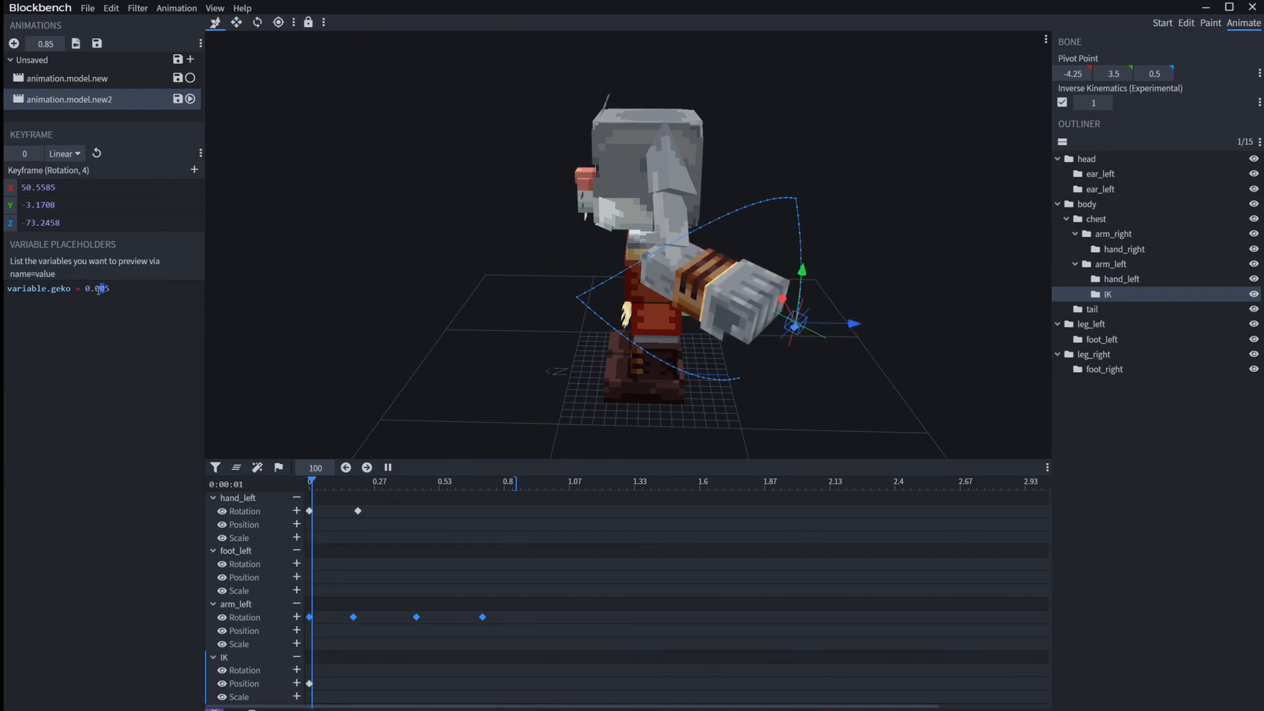
# Step: Raise the variable.geko placeholder from its thousandths value, set it to 0.05 and preview the playback
pyautogui.moveTo(104, 289); pyautogui.dragTo(96, 289)
pyautogui.press('BackSpace')
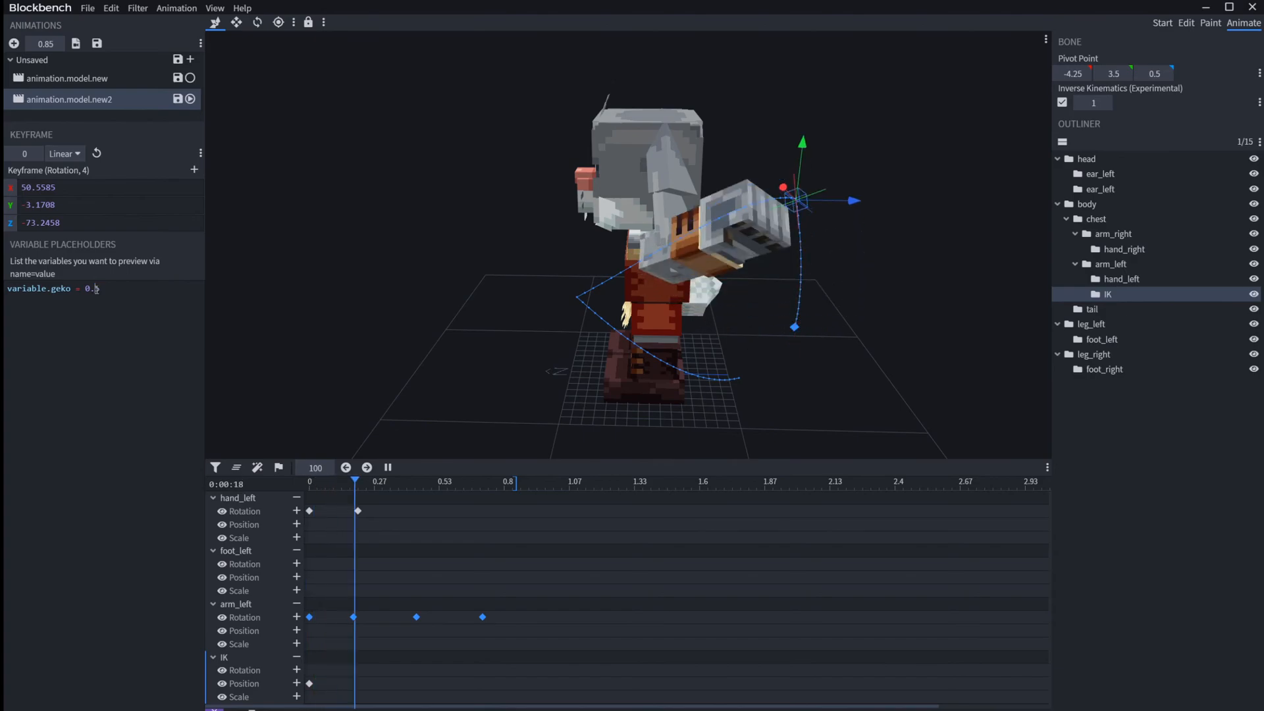
pyautogui.write('00')
pyautogui.press('space')
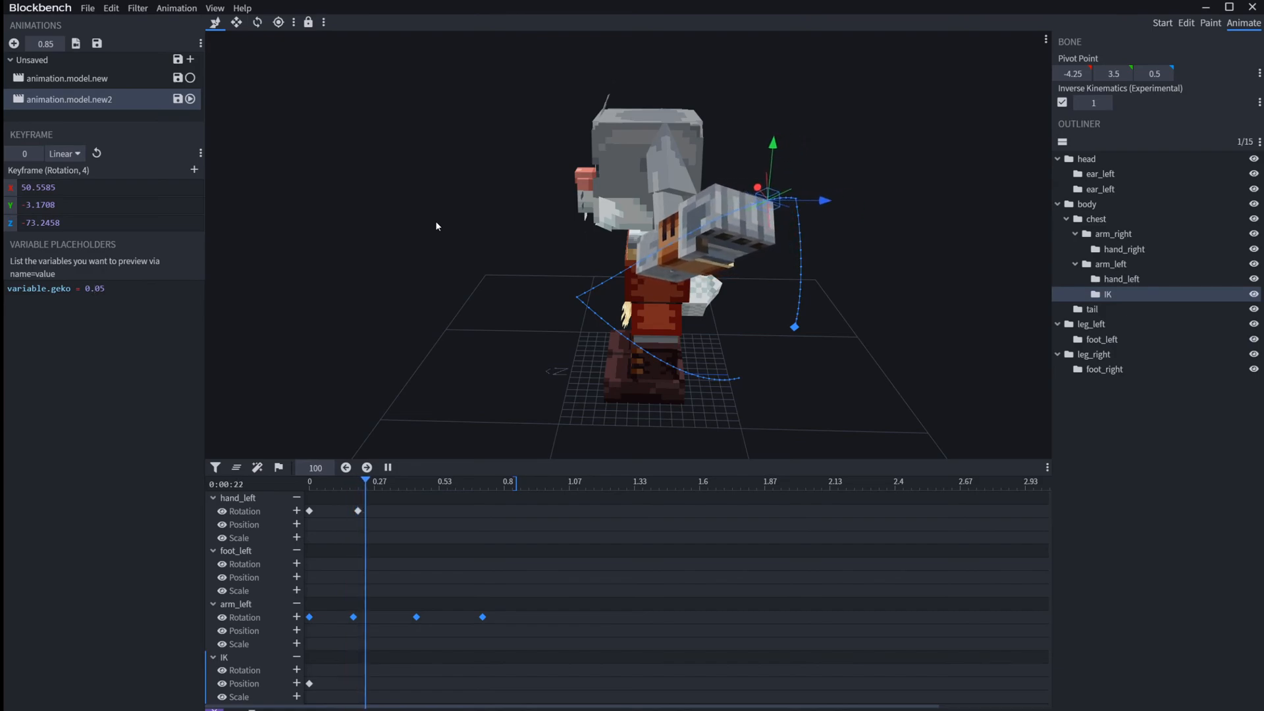
# Step: Try variable.geko at 0.0005 and 0.005, and set the placeholder to 5
pyautogui.write('00')
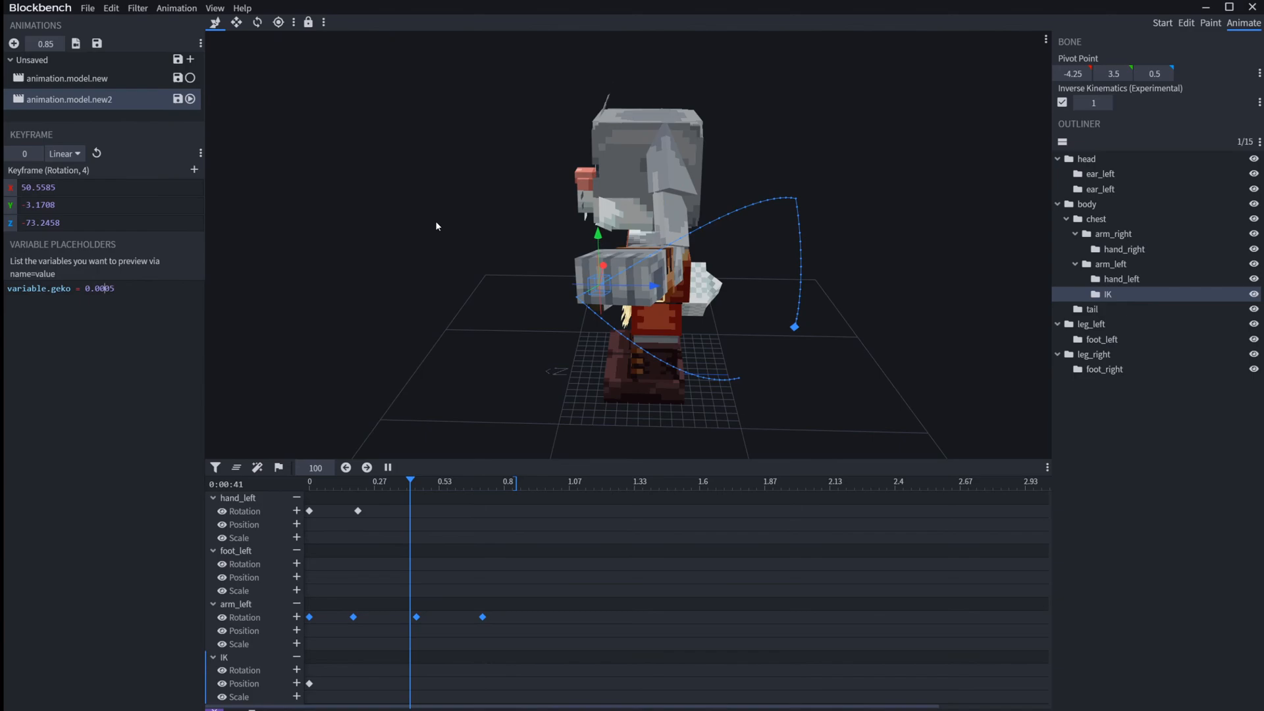
pyautogui.press('BackSpace')
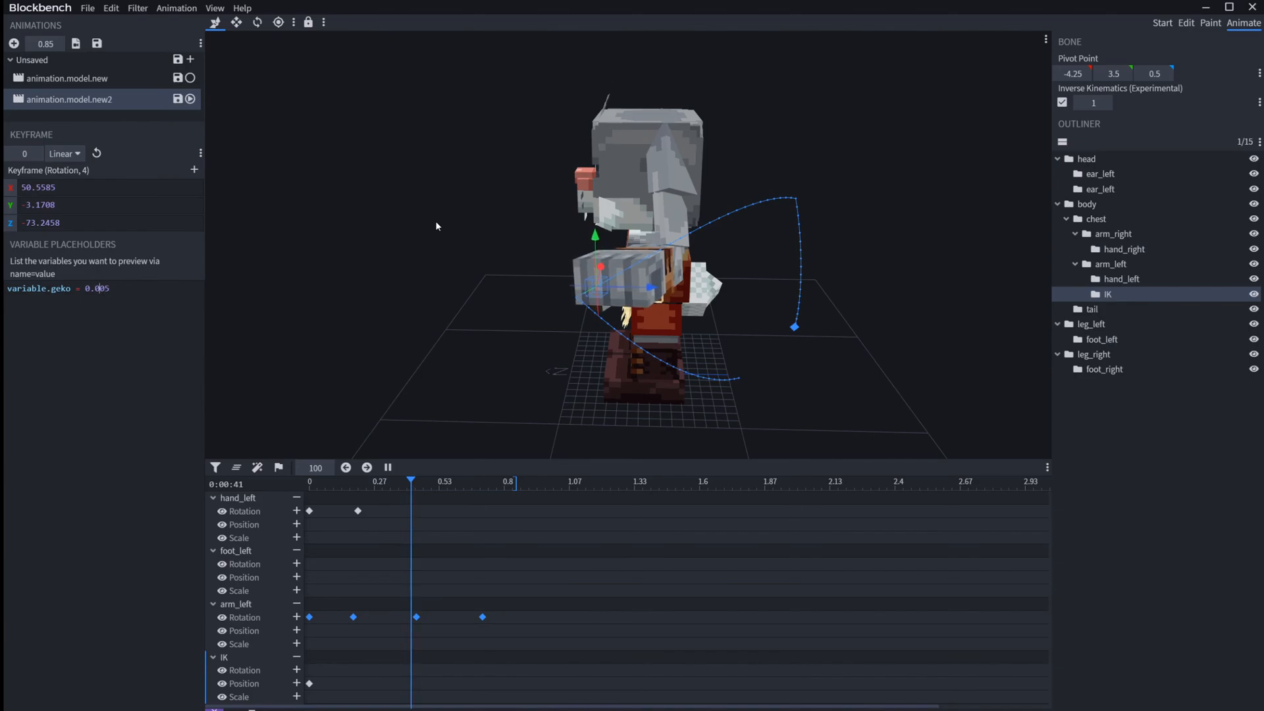
pyautogui.press('BackSpace')
pyautogui.press('BackSpace')
pyautogui.press('BackSpace')
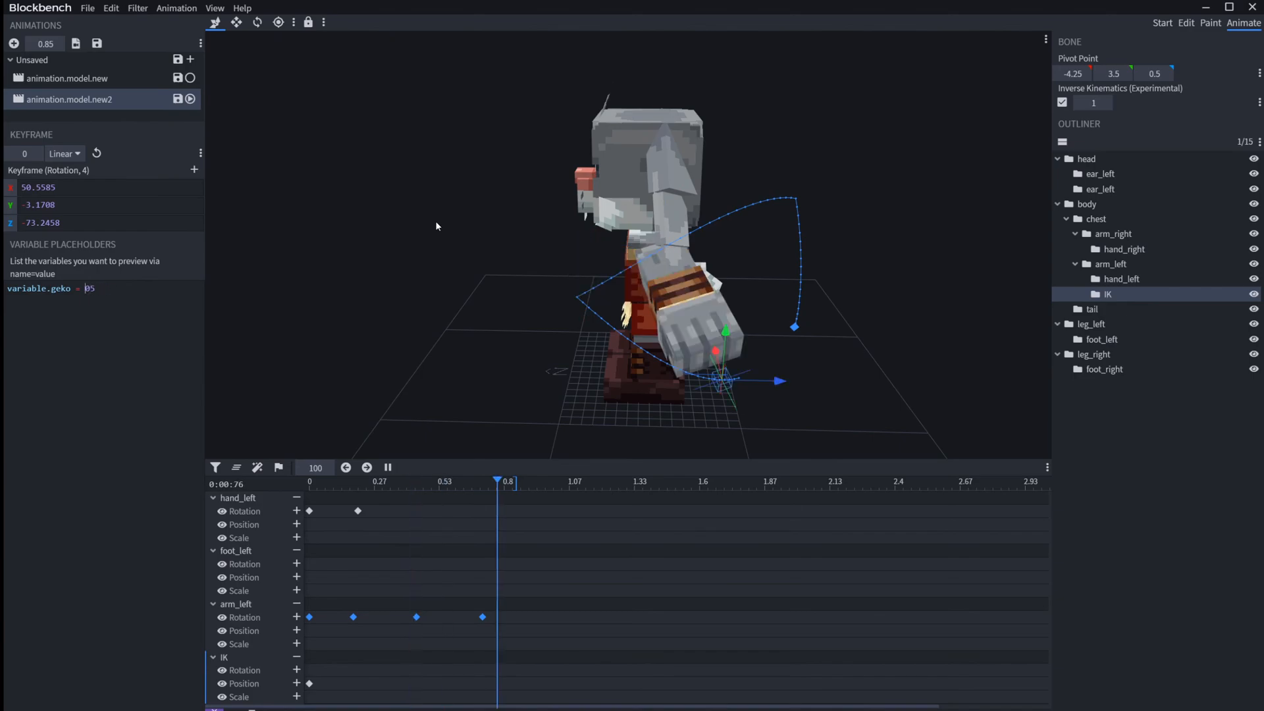
pyautogui.press('BackSpace')
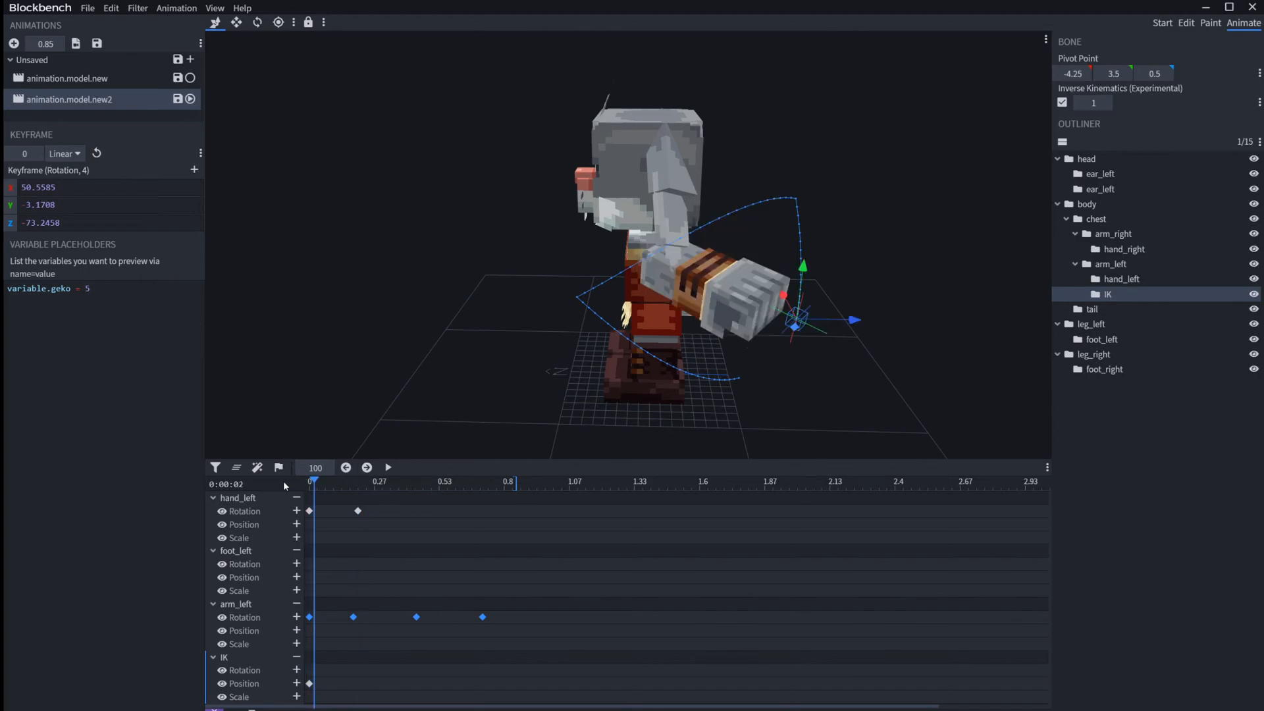
# Step: Delete all keyframes of animation.model.new2, shorten its length to 0 and remove the listed bones from the timeline
pyautogui.moveTo(537, 701); pyautogui.dragTo(253, 492)
pyautogui.press('Delete')
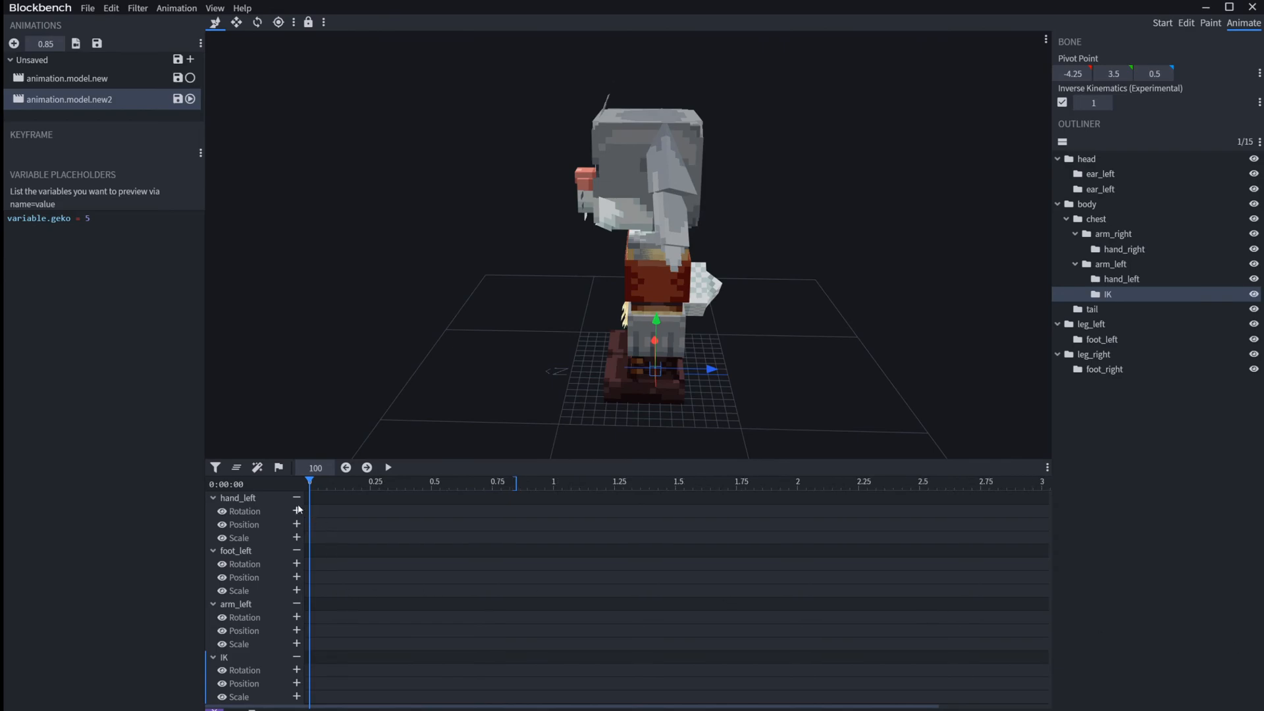
pyautogui.moveTo(518, 485); pyautogui.dragTo(11, 540)
pyautogui.click(296, 499)
pyautogui.click(296, 499)
pyautogui.click(297, 499)
pyautogui.click(296, 499)
# Step: Select the head bone, add a rotation keyframe at 0 and clear the variable placeholder
pyautogui.moveTo(438, 347); pyautogui.dragTo(635, 318)
pyautogui.click(516, 259)
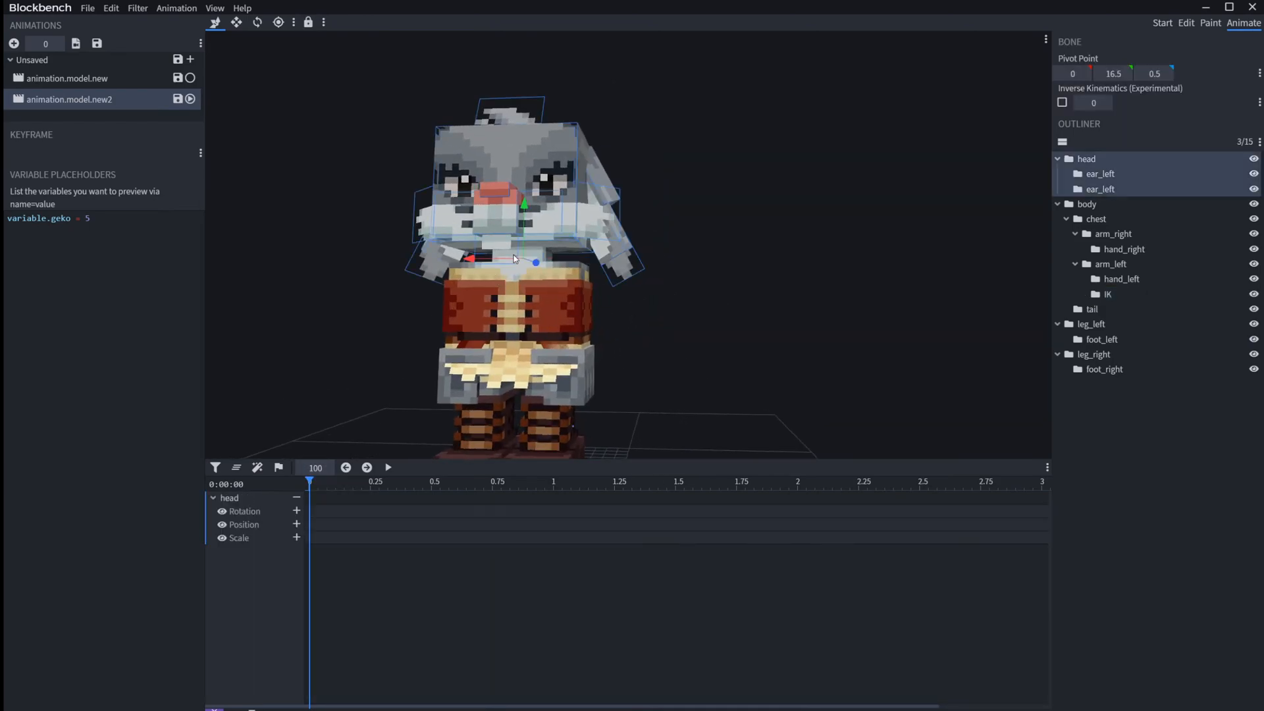
pyautogui.click(297, 511)
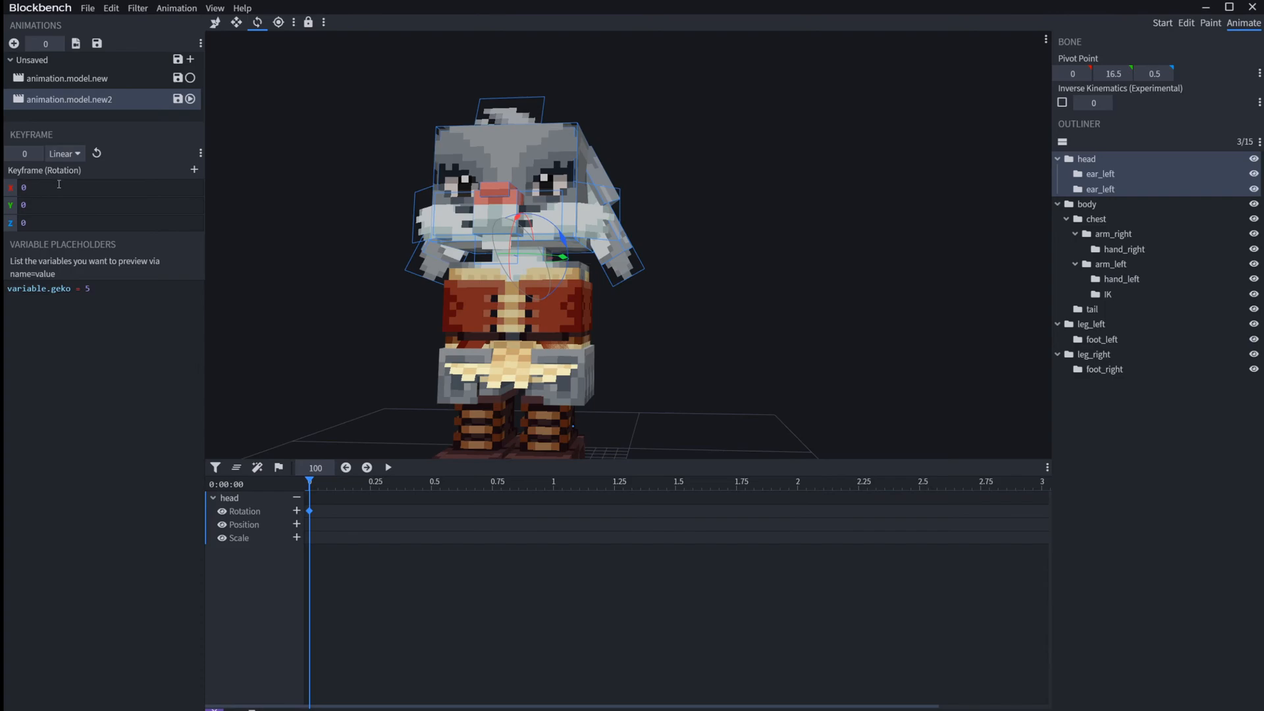
pyautogui.moveTo(92, 288); pyautogui.dragTo(6, 292)
pyautogui.press('BackSpace')
# Step: Set the head keyframe's Y rotation to Math.sin(time*300)*20 and play the animation
pyautogui.doubleClick(50, 204)
pyautogui.write('Math.sin()')
pyautogui.press('Left')
pyautogui.write('query.')
pyautogui.press('BackSpace')
pyautogui.press('BackSpace')
pyautogui.press('BackSpace')
pyautogui.press('BackSpace')
pyautogui.press('BackSpace')
pyautogui.press('BackSpace')
pyautogui.write('time*300')
pyautogui.press('space')
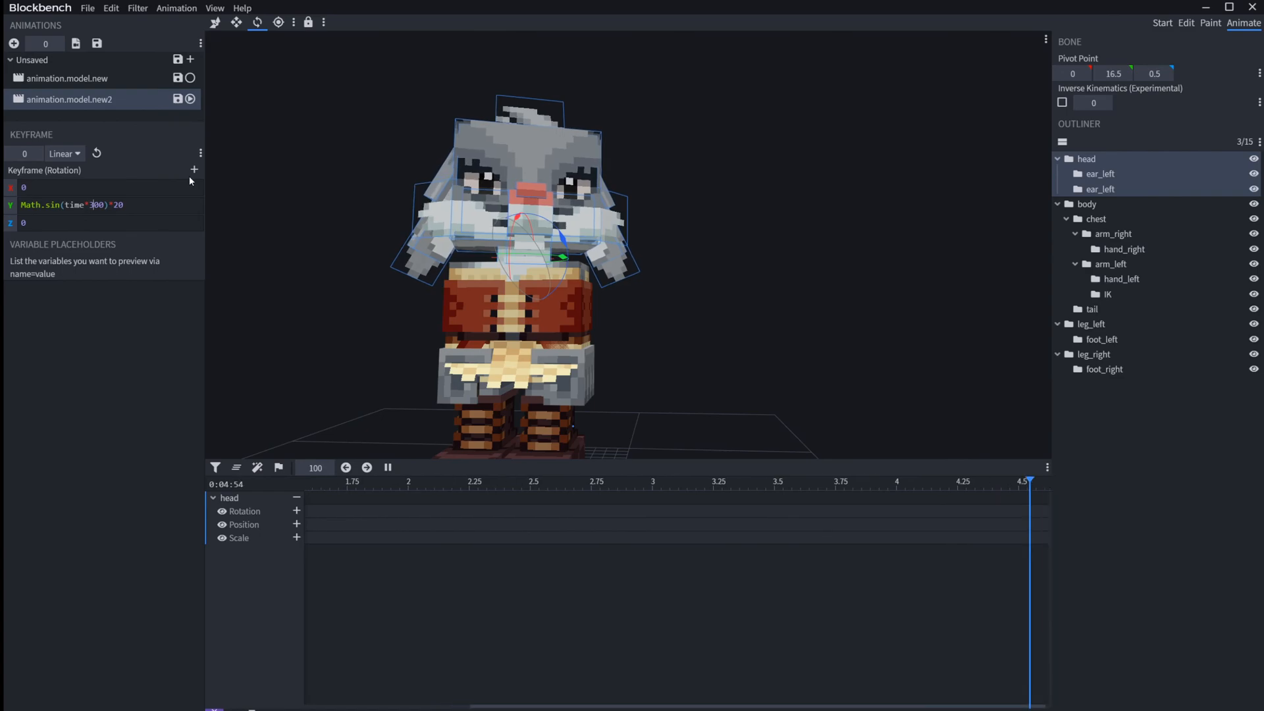
# Step: Raise the time multiplier in the head's Y rotation expression to 1300 while the animation plays
pyautogui.press('BackSpace')
pyautogui.write('8')
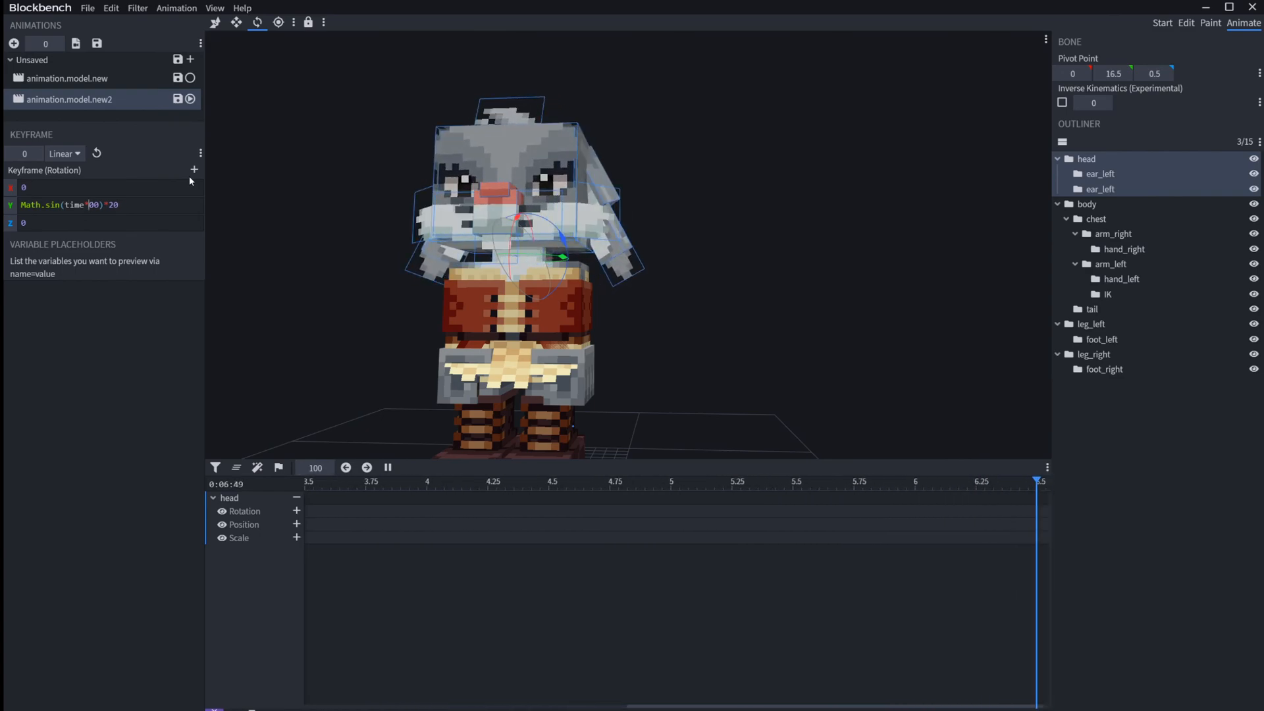
pyautogui.press('BackSpace')
pyautogui.write('12')
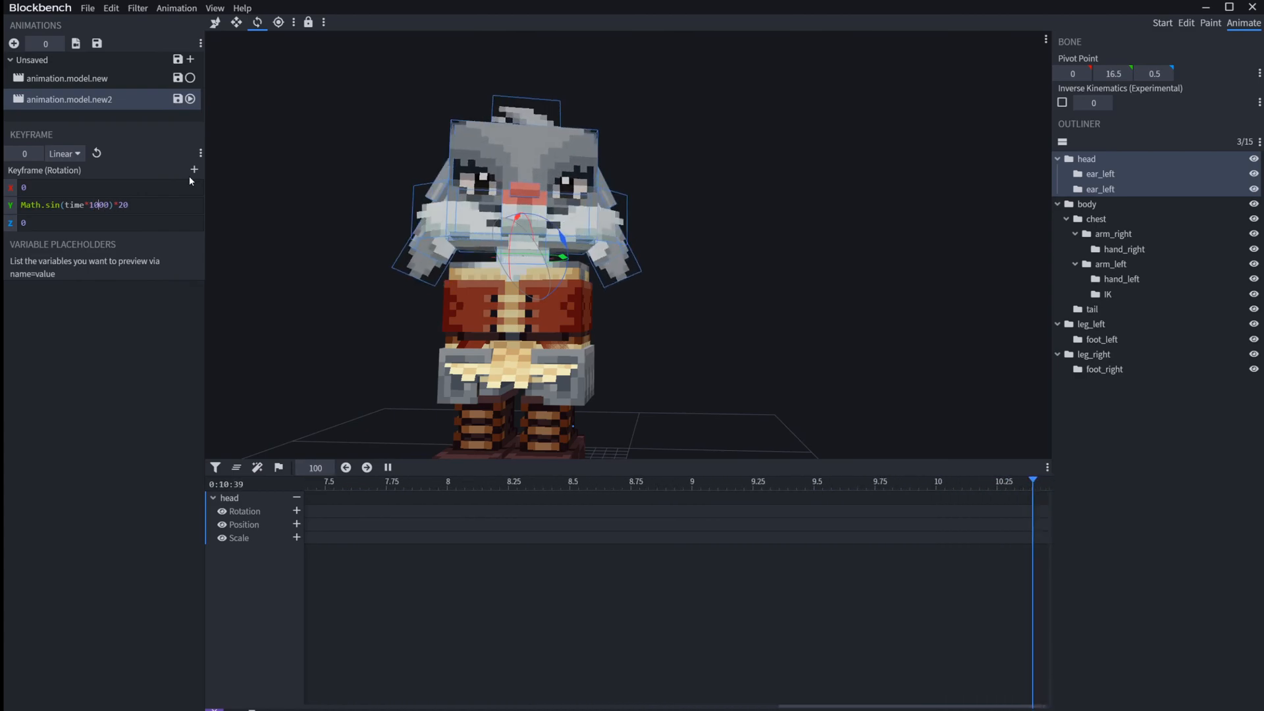
pyautogui.press('BackSpace')
pyautogui.write('3')
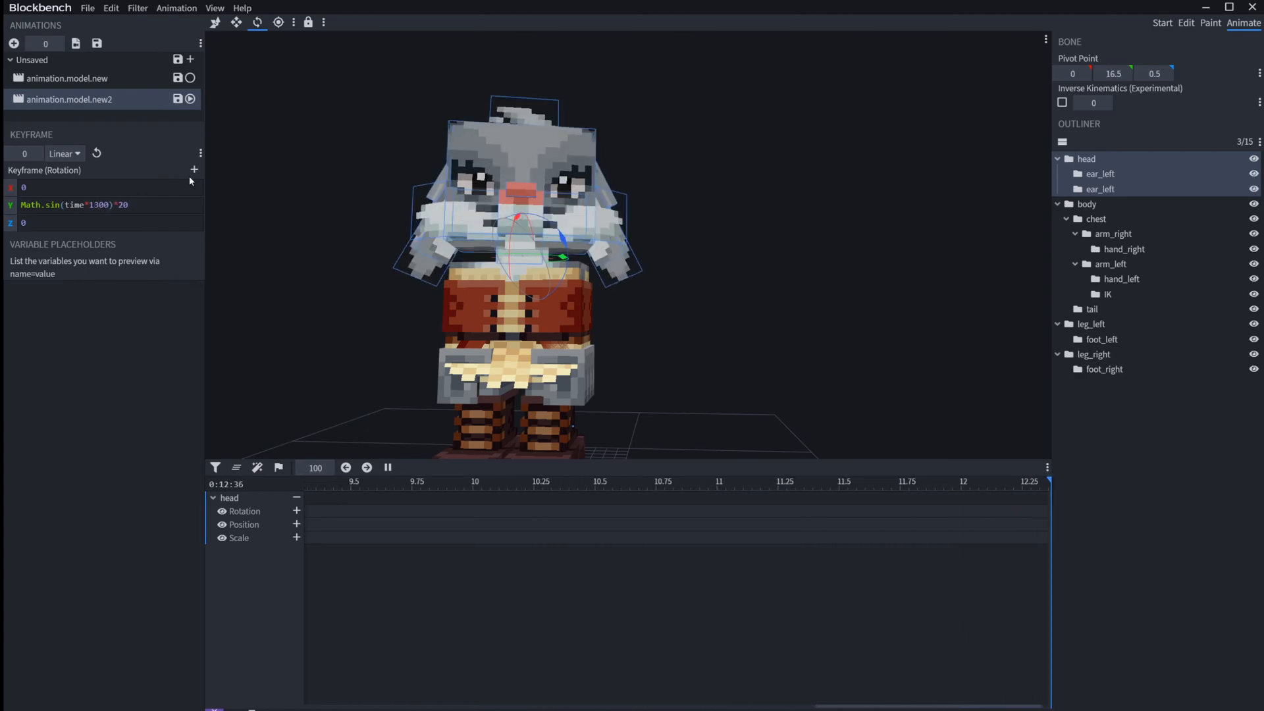
pyautogui.keyDown('ctrl'); pyautogui.scroll(-3, 606, 630); pyautogui.keyUp('ctrl')
pyautogui.keyDown('ctrl'); pyautogui.scroll(-5, 606, 629); pyautogui.keyUp('ctrl')
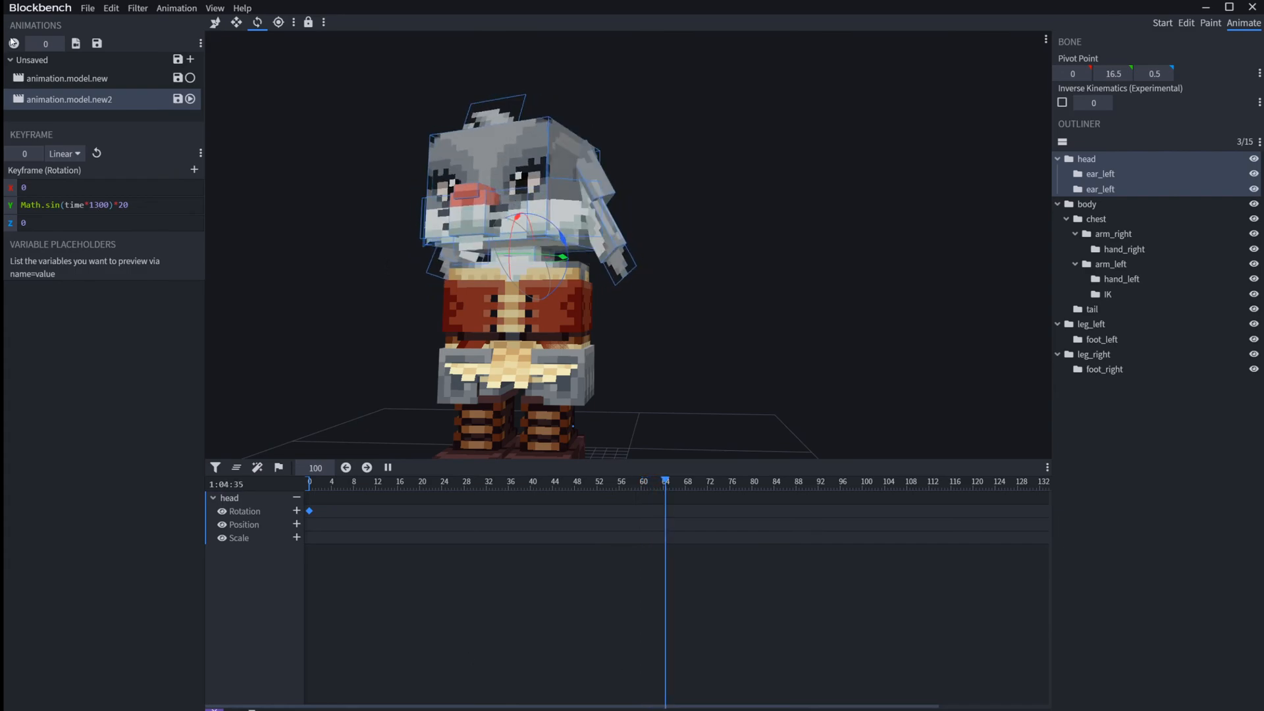
# Step: Clear the Anim Time Update Variable in the properties of animation.model.new2 and confirm
pyautogui.rightClick(107, 102)
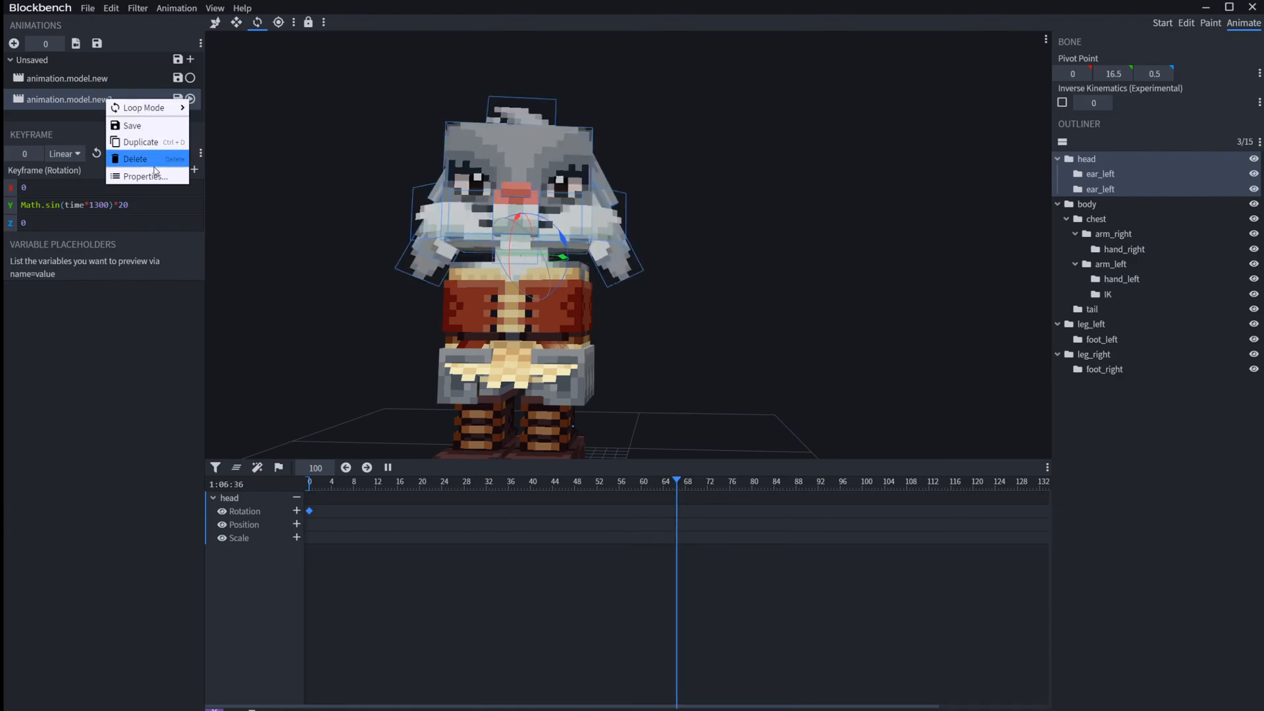
pyautogui.click(132, 173)
pyautogui.moveTo(736, 211); pyautogui.dragTo(266, 175)
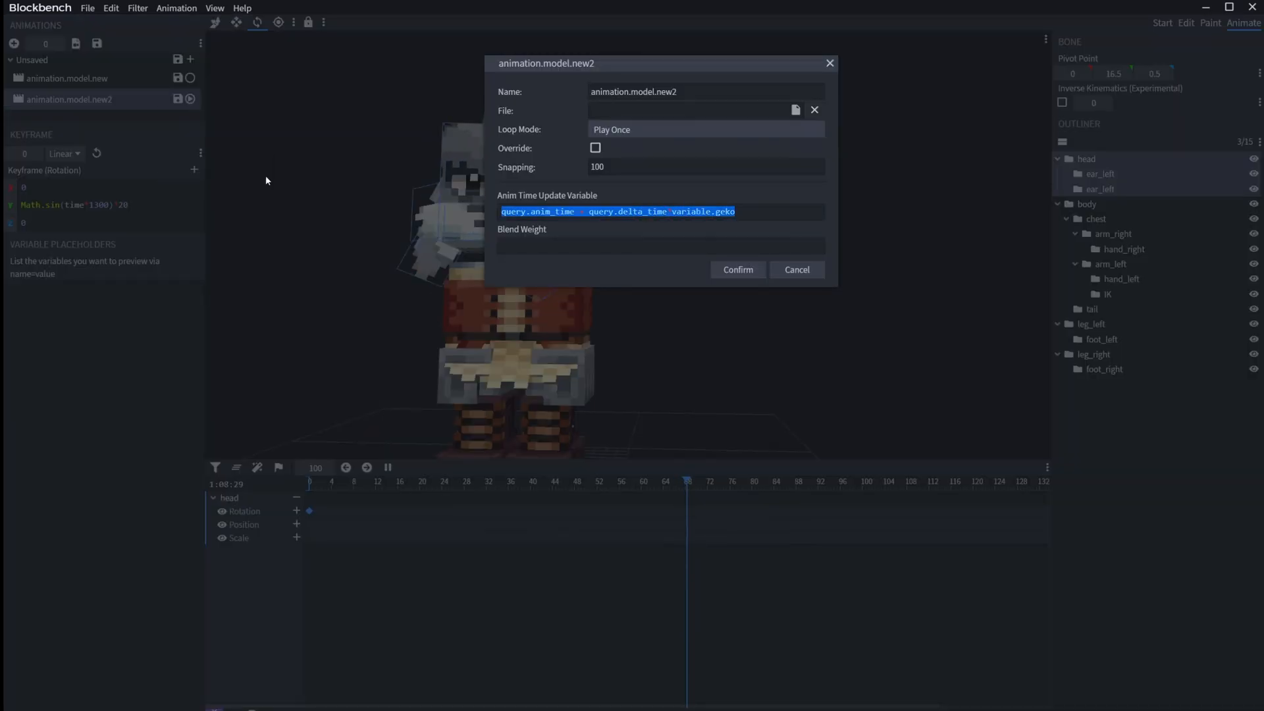
pyautogui.press('BackSpace')
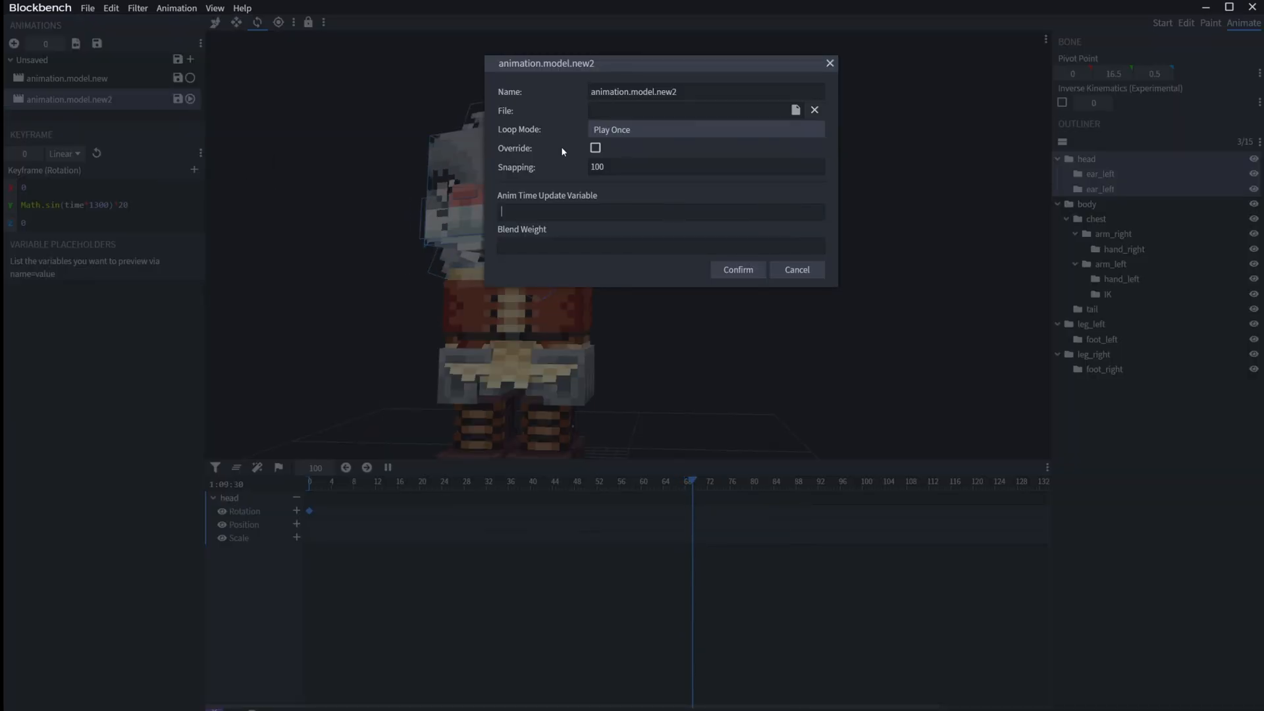
pyautogui.click(737, 271)
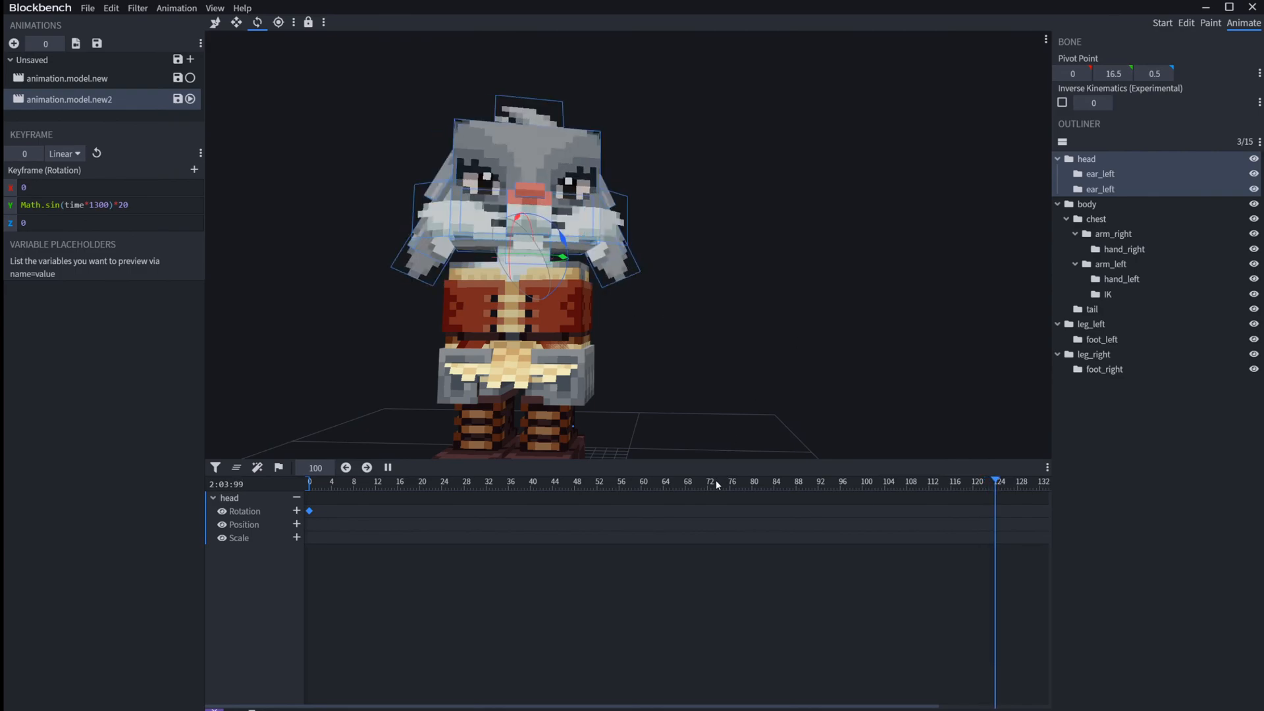
# Step: Preview the head's sine rotation by scrubbing the timeline and toggling playback
pyautogui.press('space')
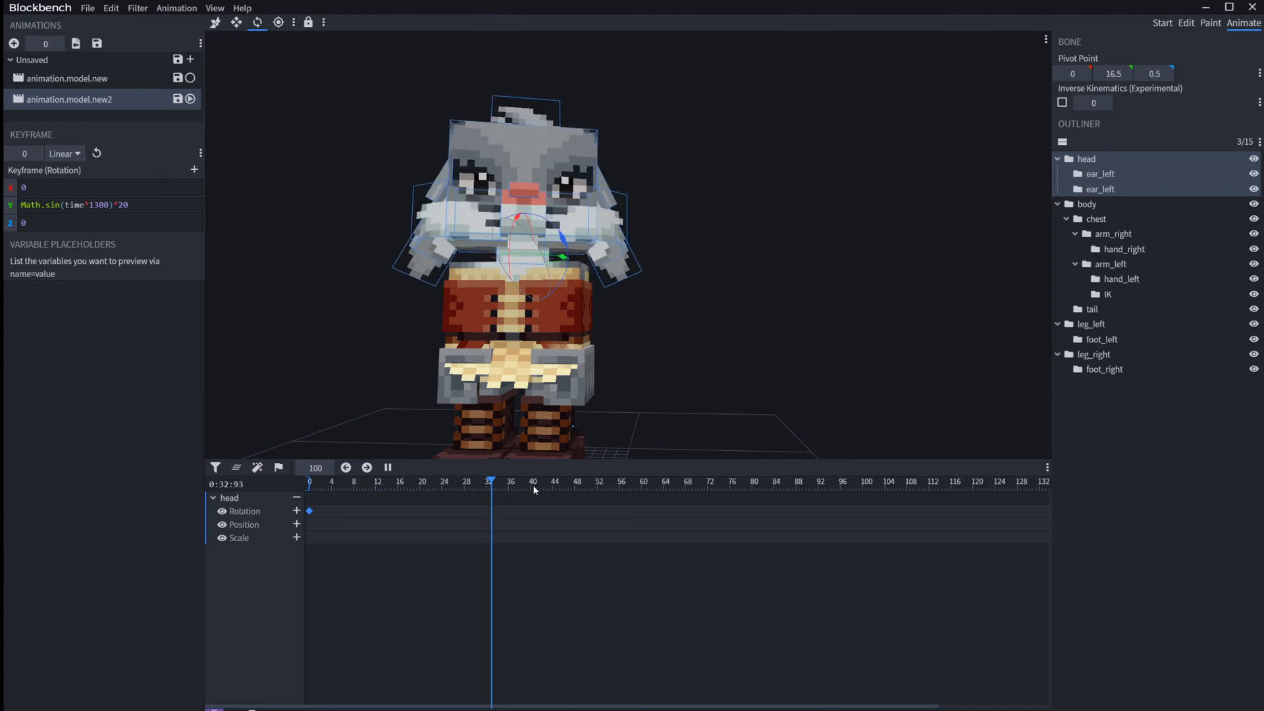
pyautogui.moveTo(532, 487); pyautogui.dragTo(476, 488)
pyautogui.press('space')
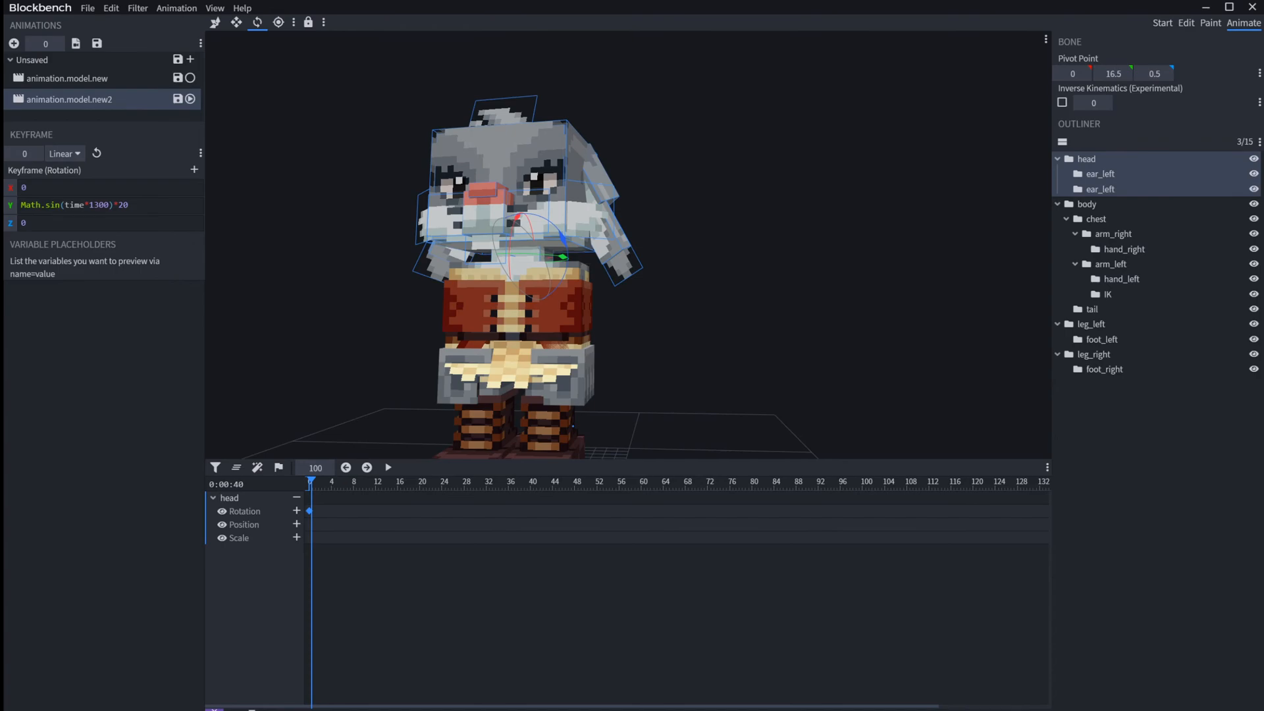
# Step: Enable animation.model.new, rotate its arm_left upward at 0.4 s to about -27.98, 1.76, -171.15, and return the playhead to the start
pyautogui.click(191, 78)
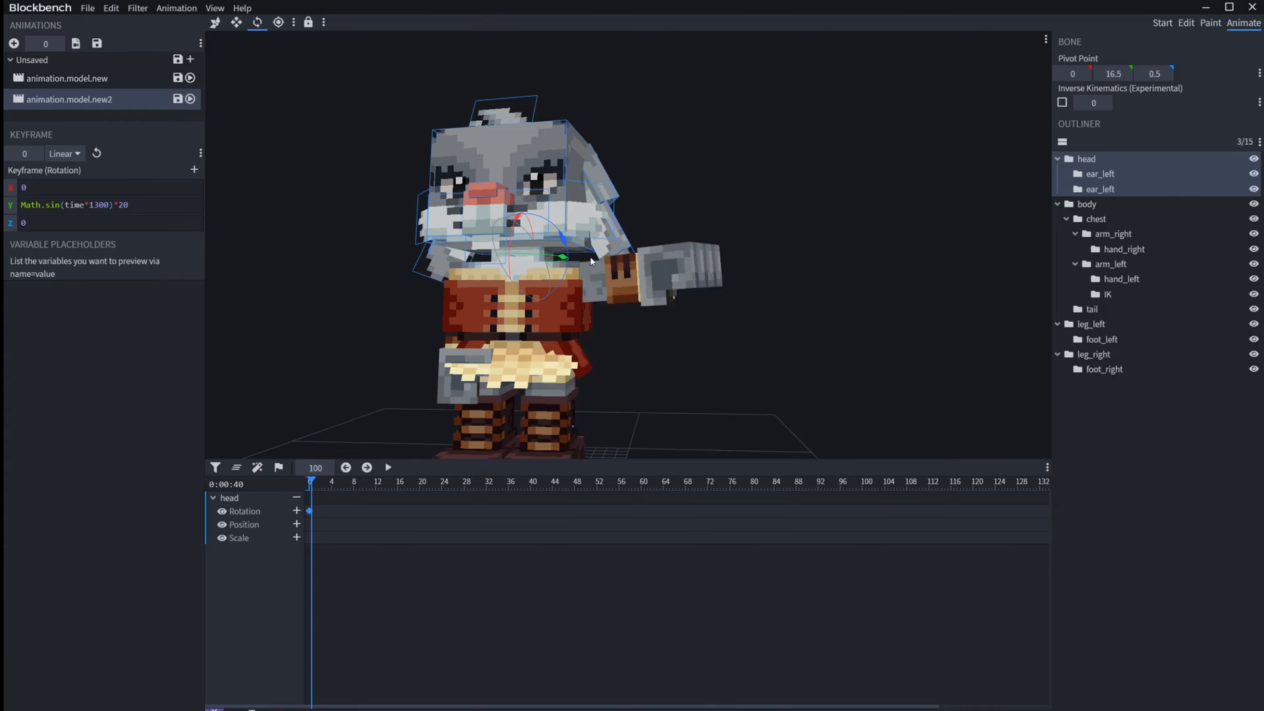
pyautogui.click(600, 288)
pyautogui.click(108, 74)
pyautogui.moveTo(626, 254); pyautogui.dragTo(631, 178)
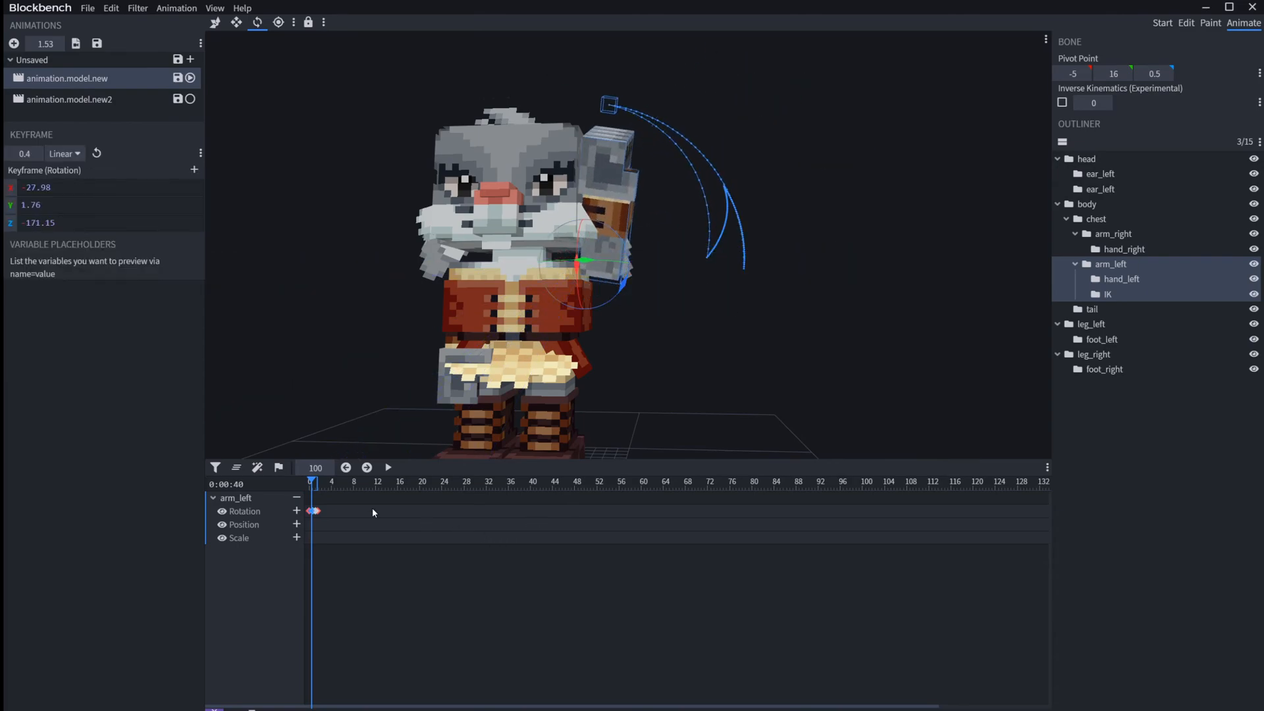
pyautogui.moveTo(322, 491); pyautogui.dragTo(297, 484)
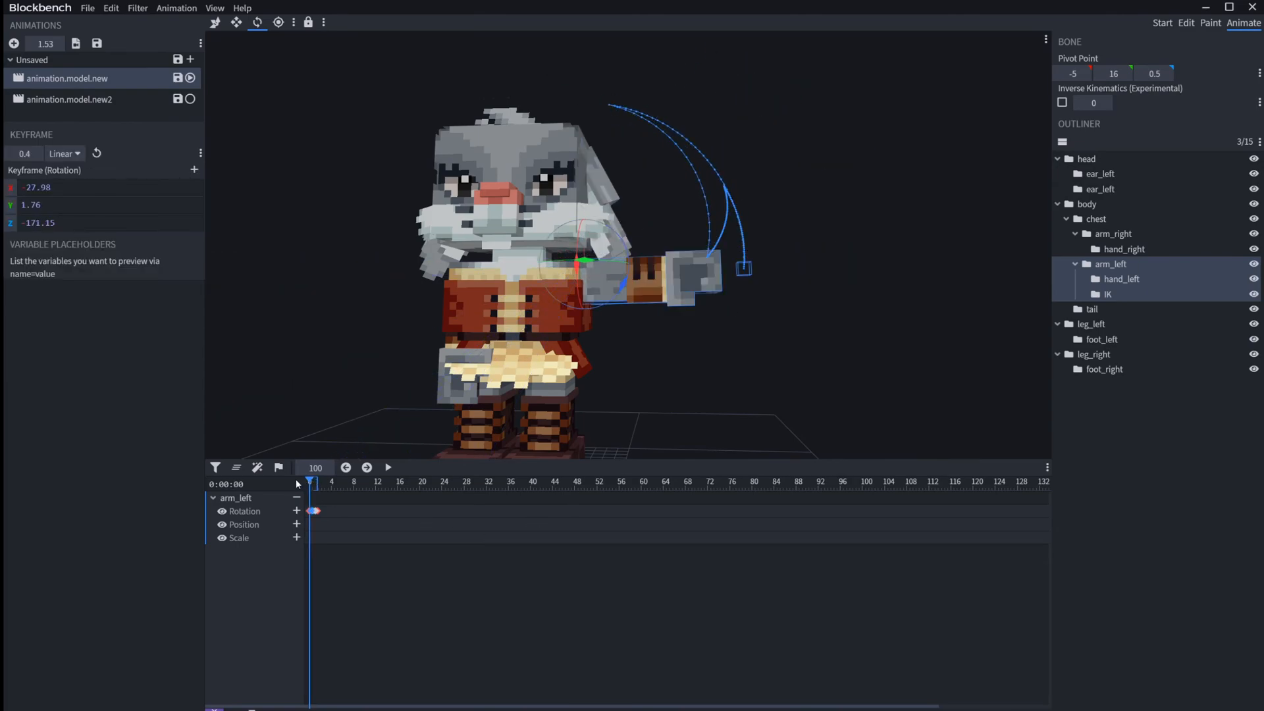
# Step: Return to Animate mode, select animation.model.new2 and rotate arm_left to -45 on Z at time 0
pyautogui.press('b')
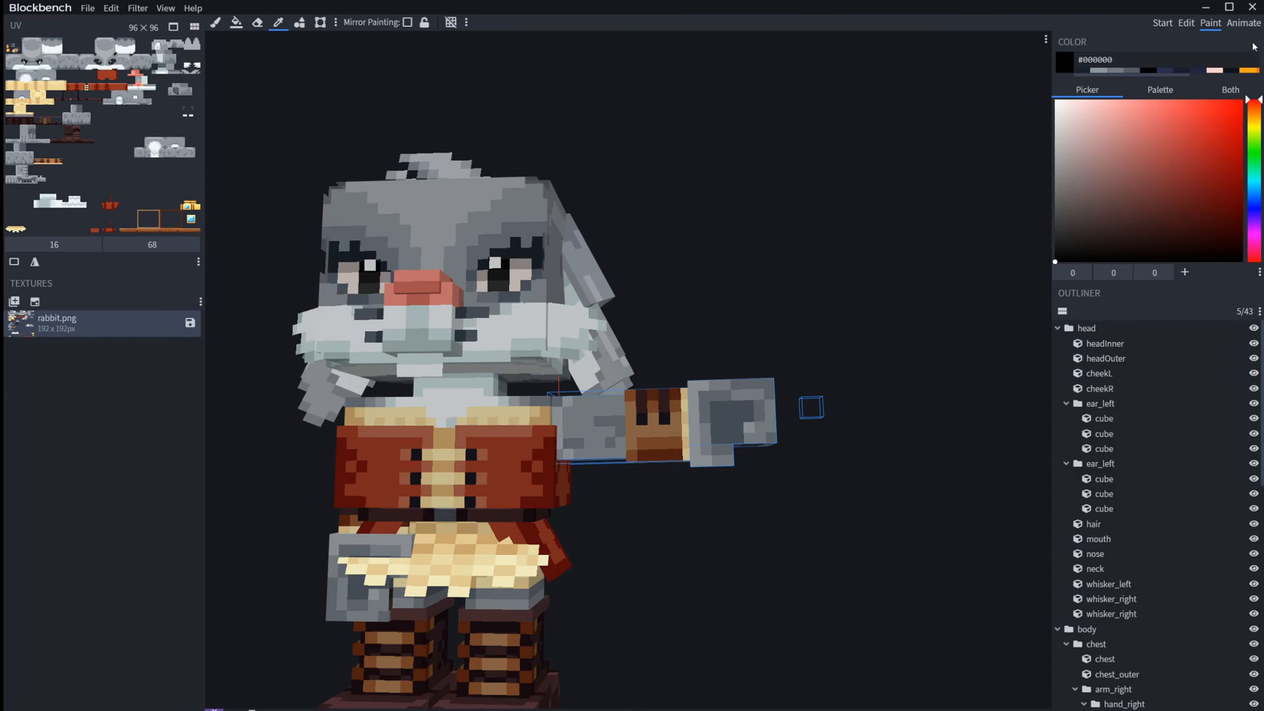
pyautogui.click(1243, 23)
pyautogui.click(112, 96)
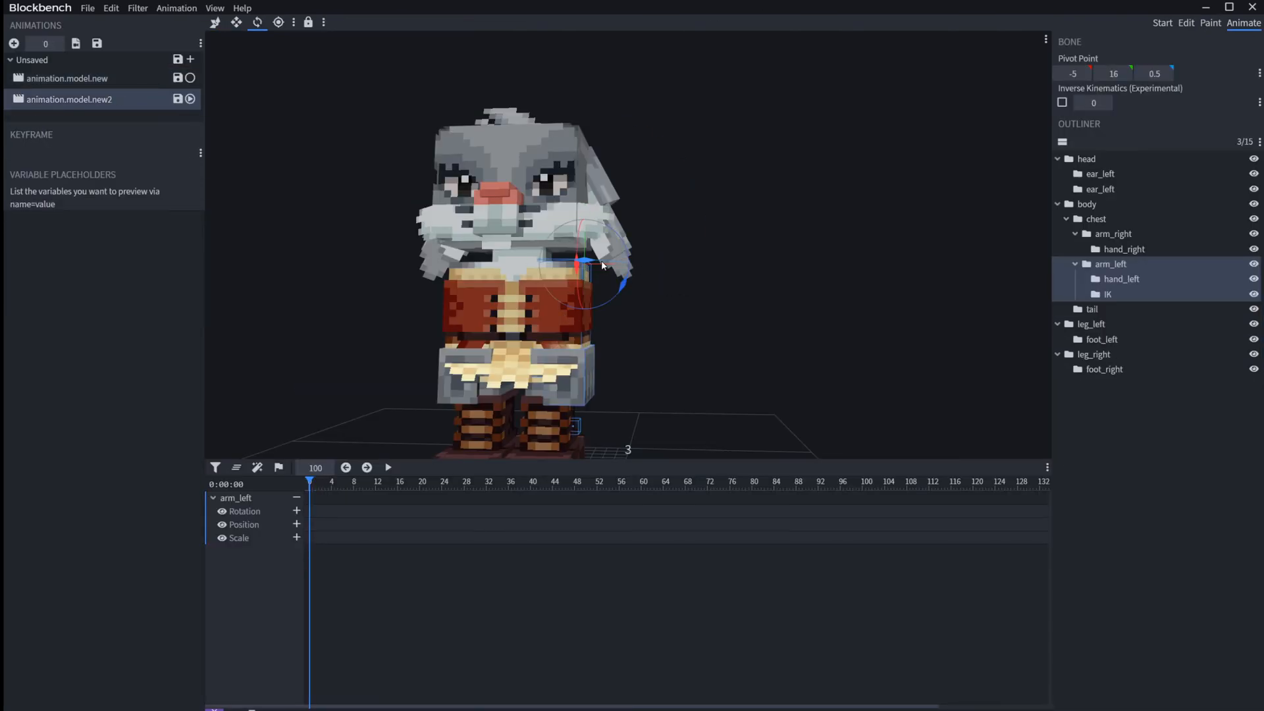
pyautogui.moveTo(623, 289); pyautogui.dragTo(654, 254)
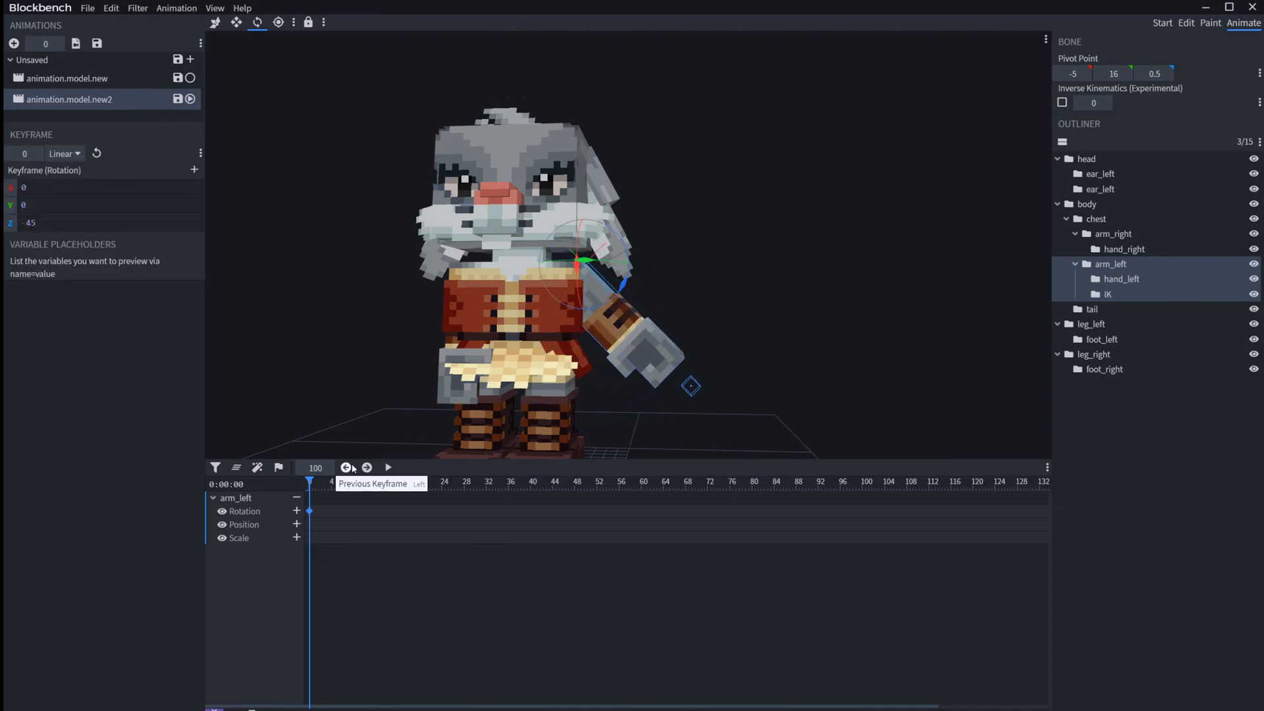
# Step: Add an arm_left rotation keyframe at 21.9 s with X 22.5, Y 190, Z -45 and return the playhead to the start
pyautogui.moveTo(352, 483); pyautogui.dragTo(430, 484)
pyautogui.moveTo(605, 264); pyautogui.dragTo(525, 282)
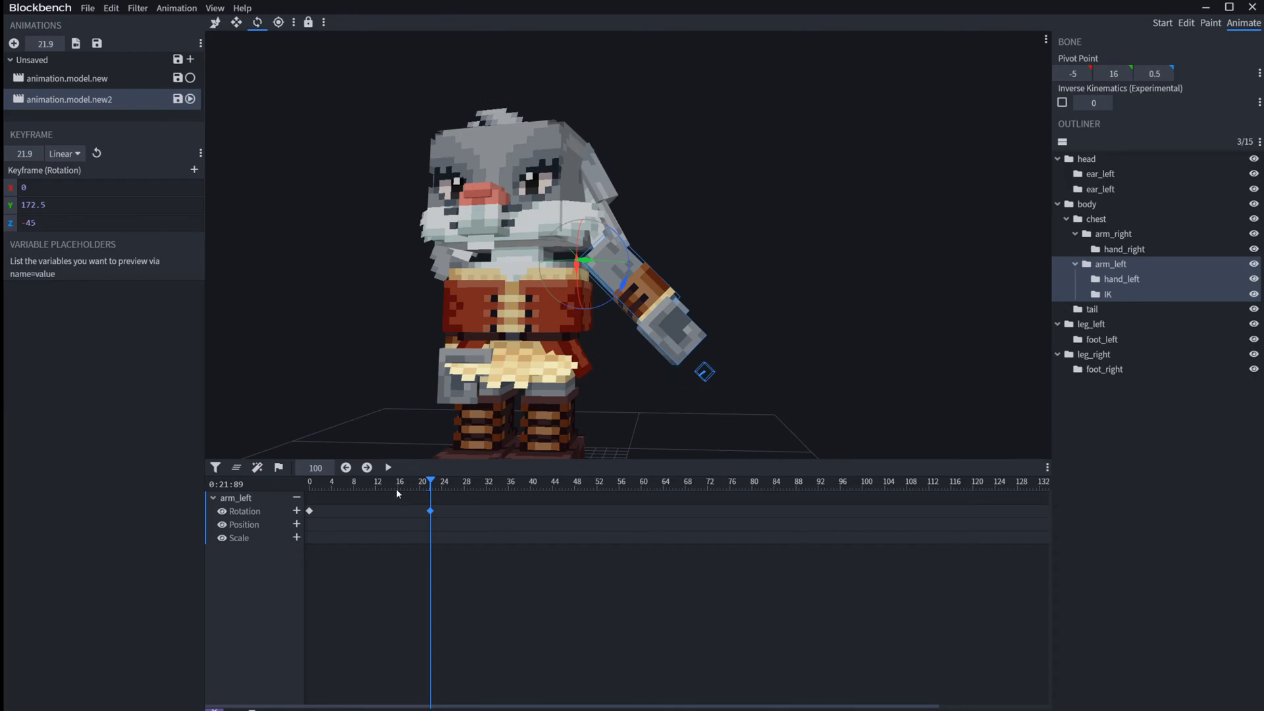
pyautogui.moveTo(600, 263); pyautogui.dragTo(565, 333)
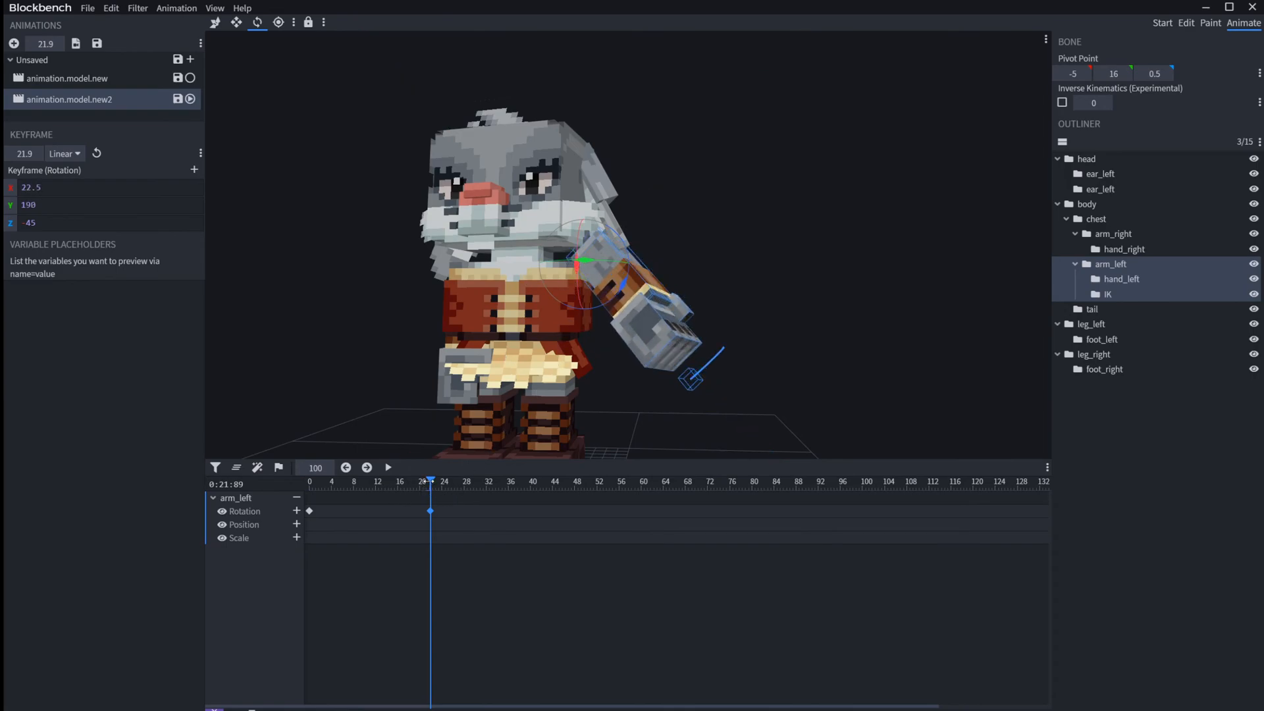
pyautogui.moveTo(428, 481); pyautogui.dragTo(302, 487)
# Step: Enable animation.model.new alongside the selected animation.model.new2 to preview both animations together
pyautogui.rightClick(107, 81)
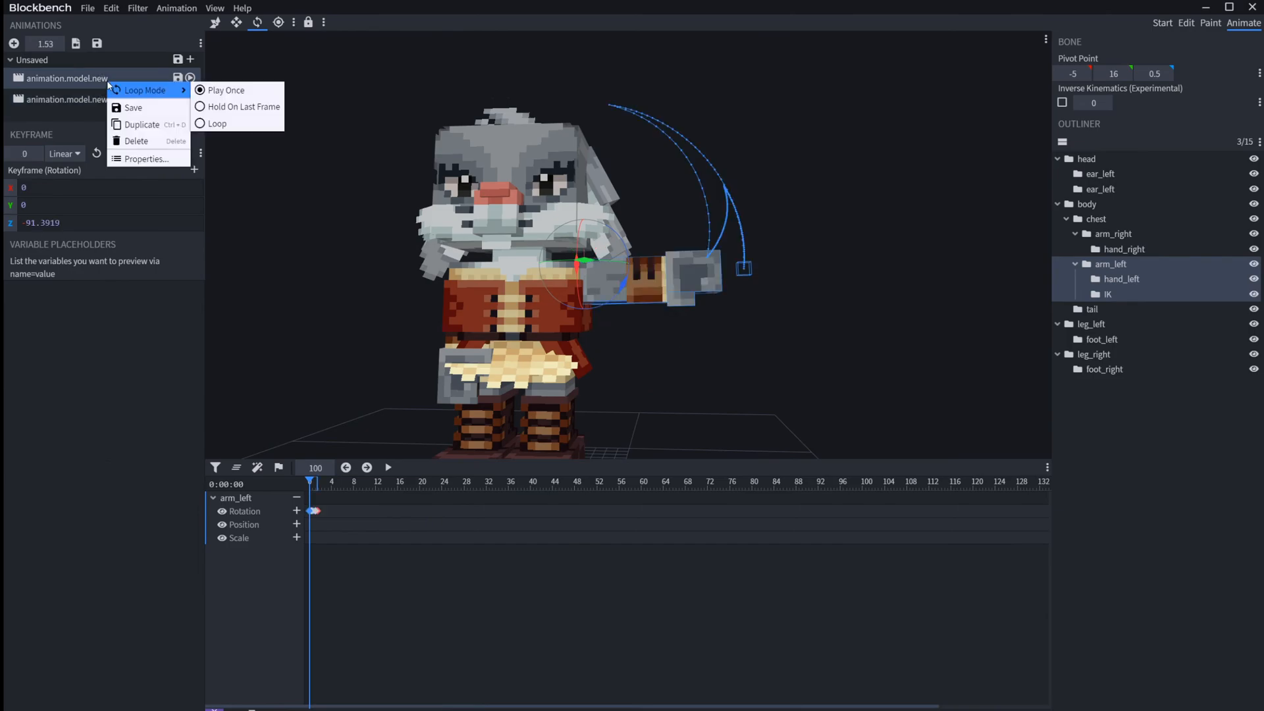
pyautogui.click(132, 98)
pyautogui.click(190, 78)
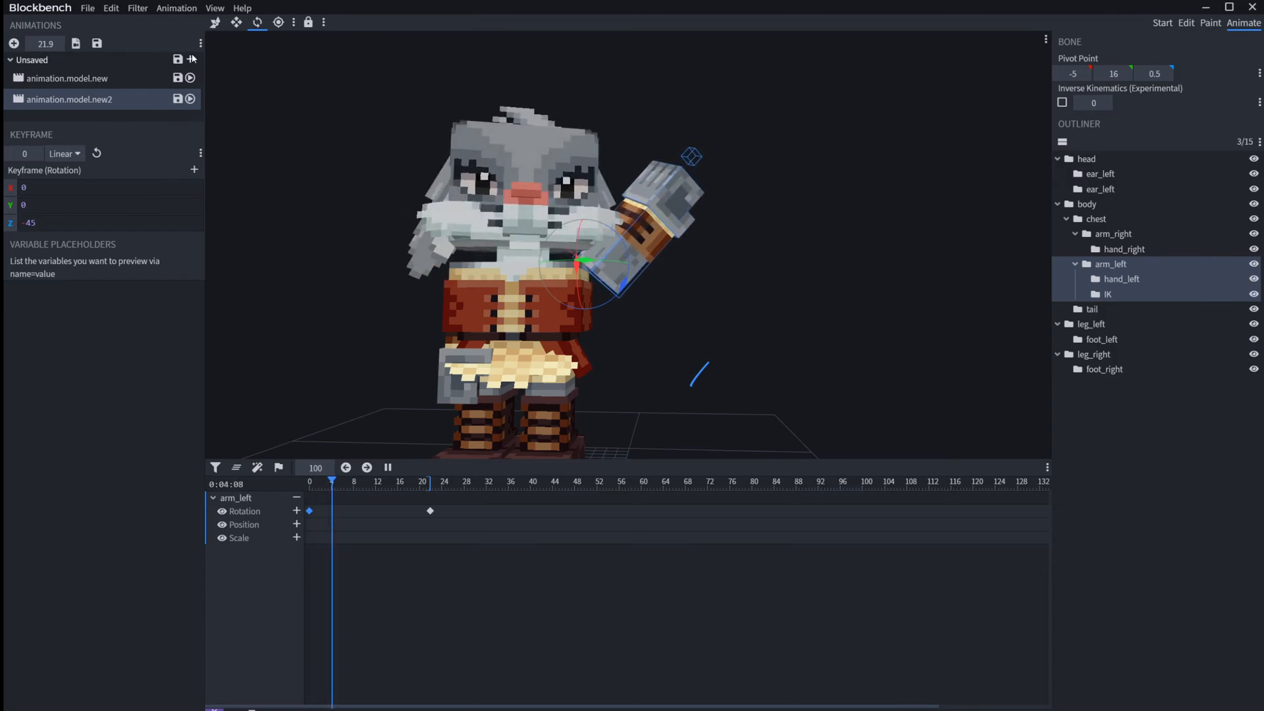
# Step: Set the loop mode of animation.model.new to Loop and play it together with the selected animation.model.new2
pyautogui.rightClick(77, 79)
pyautogui.moveTo(131, 87)
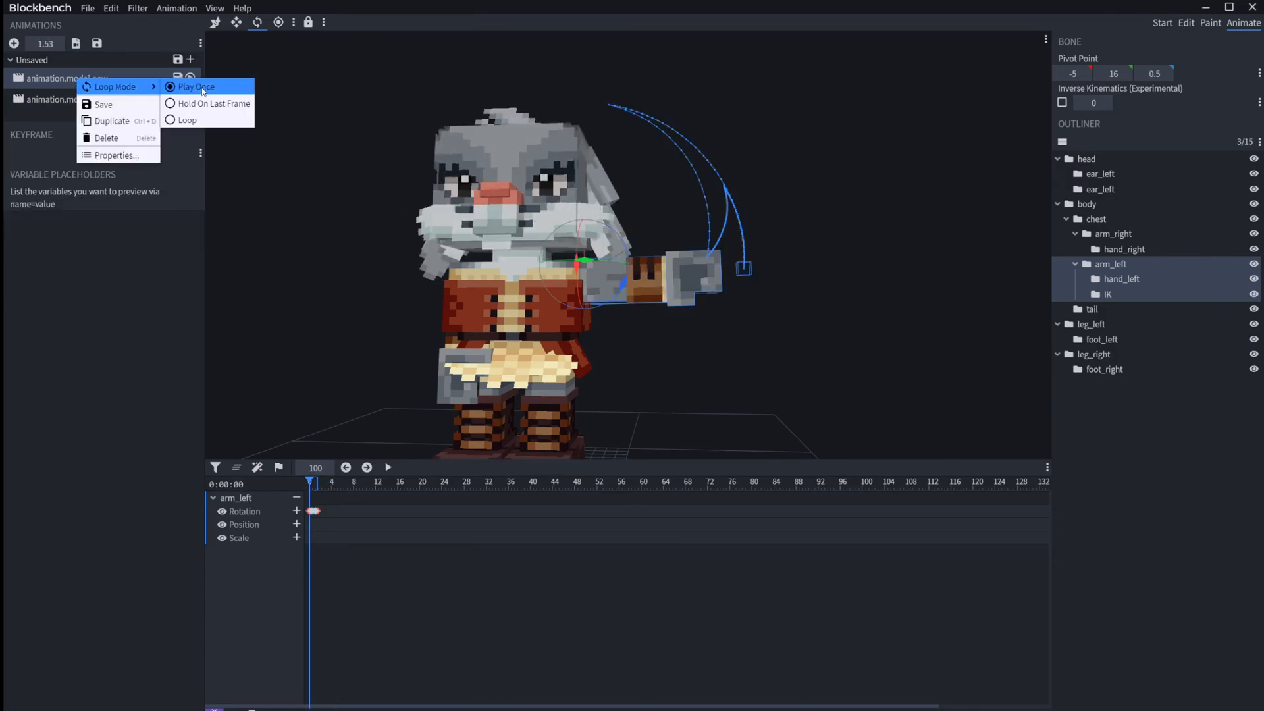
pyautogui.click(210, 120)
pyautogui.click(158, 100)
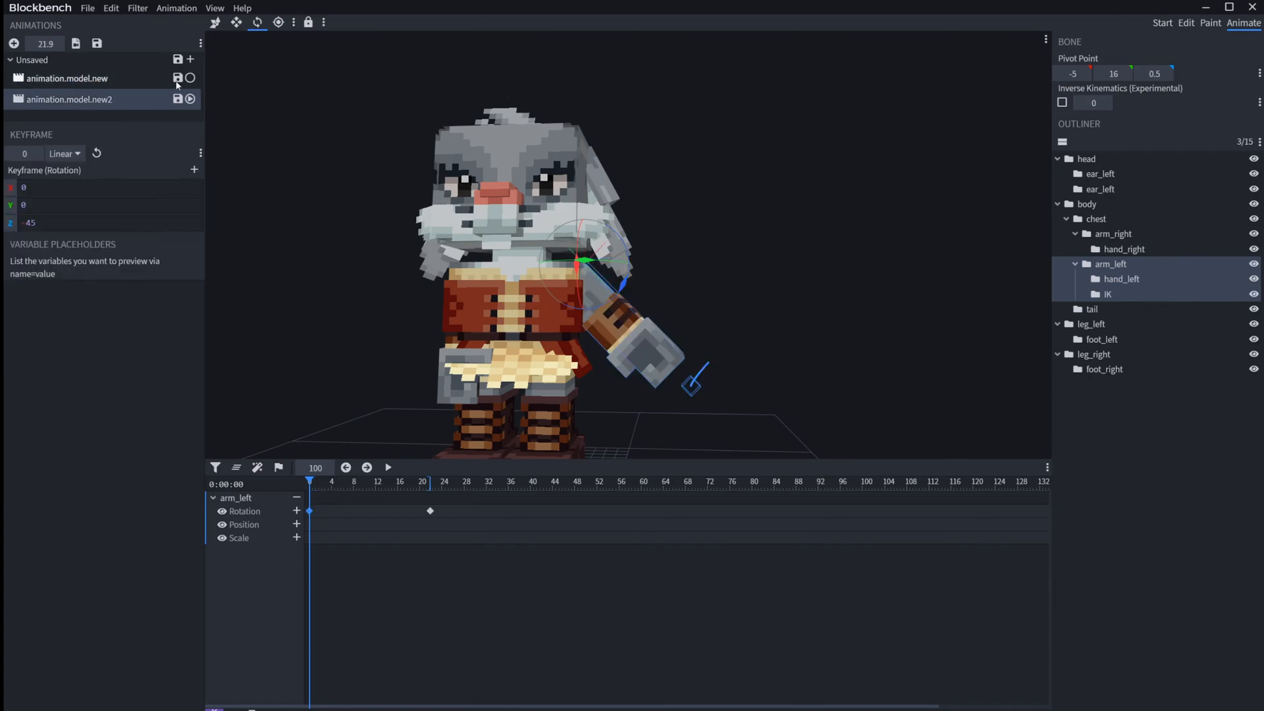
pyautogui.press('space')
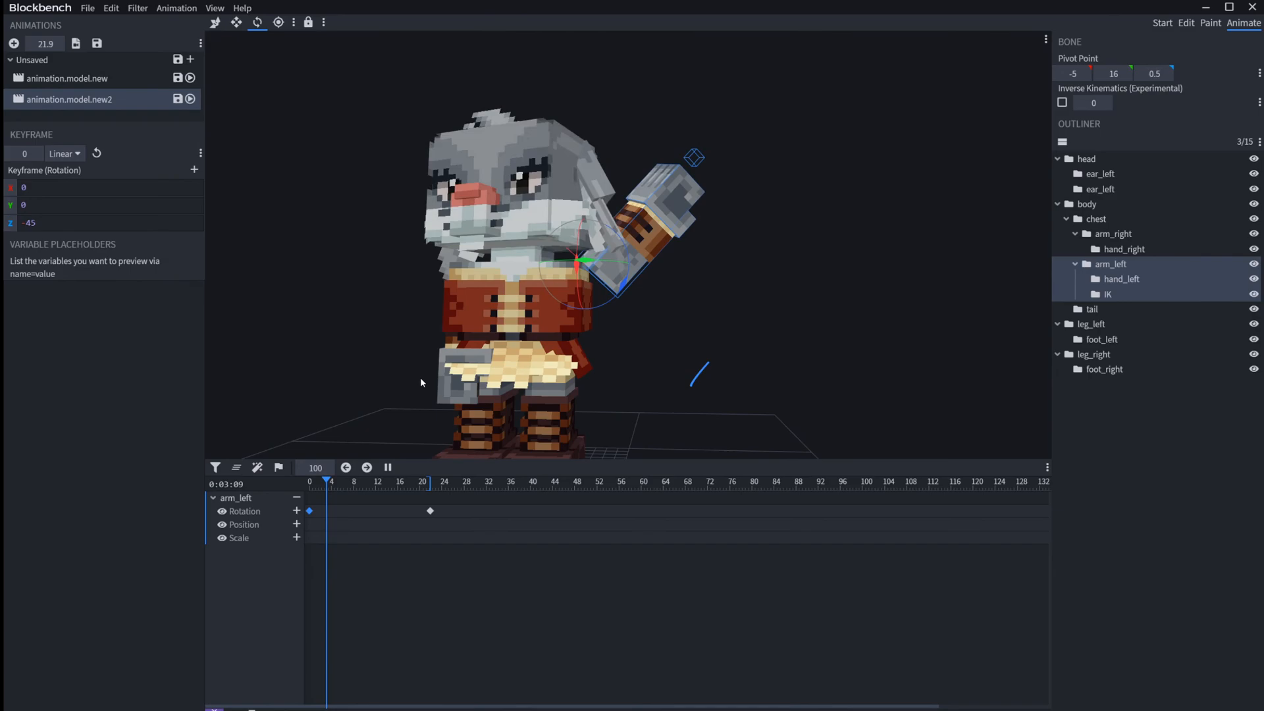
# Step: Compare the loop mode settings of animation.model.new and animation.model.new2, keeping both animations enabled for the combined preview
pyautogui.rightClick(123, 88)
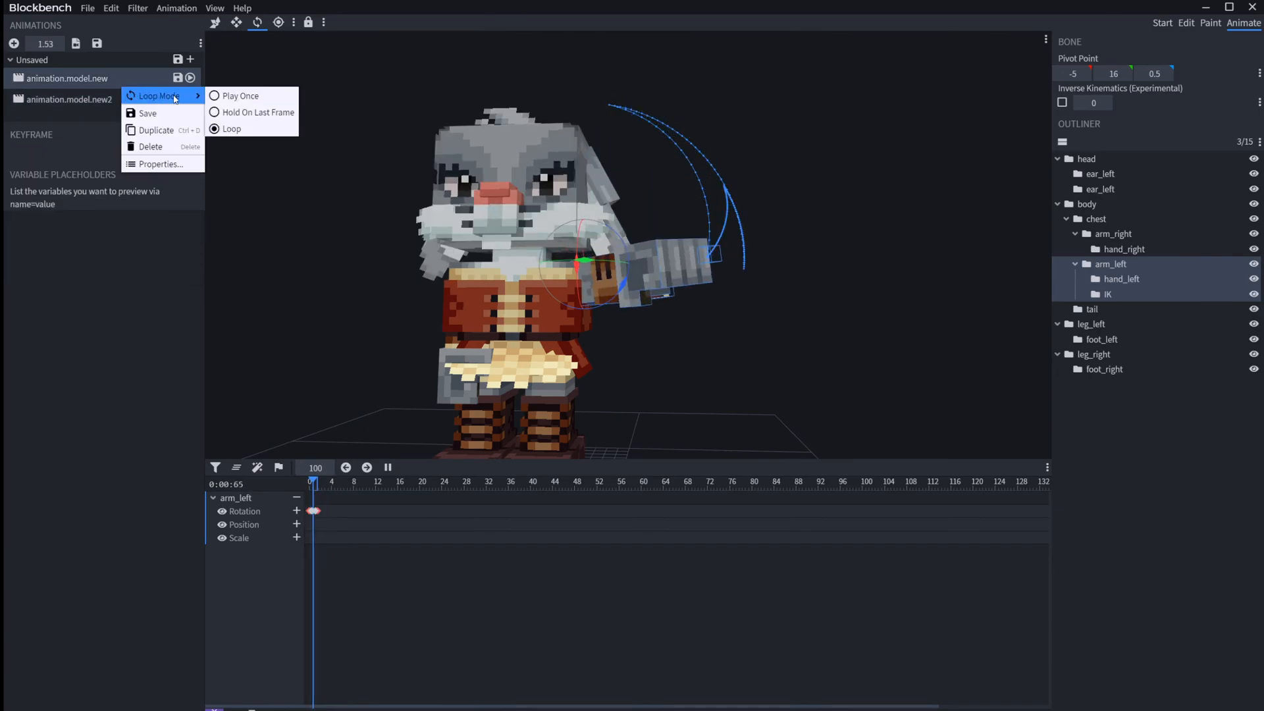
pyautogui.moveTo(160, 98)
pyautogui.click(72, 282)
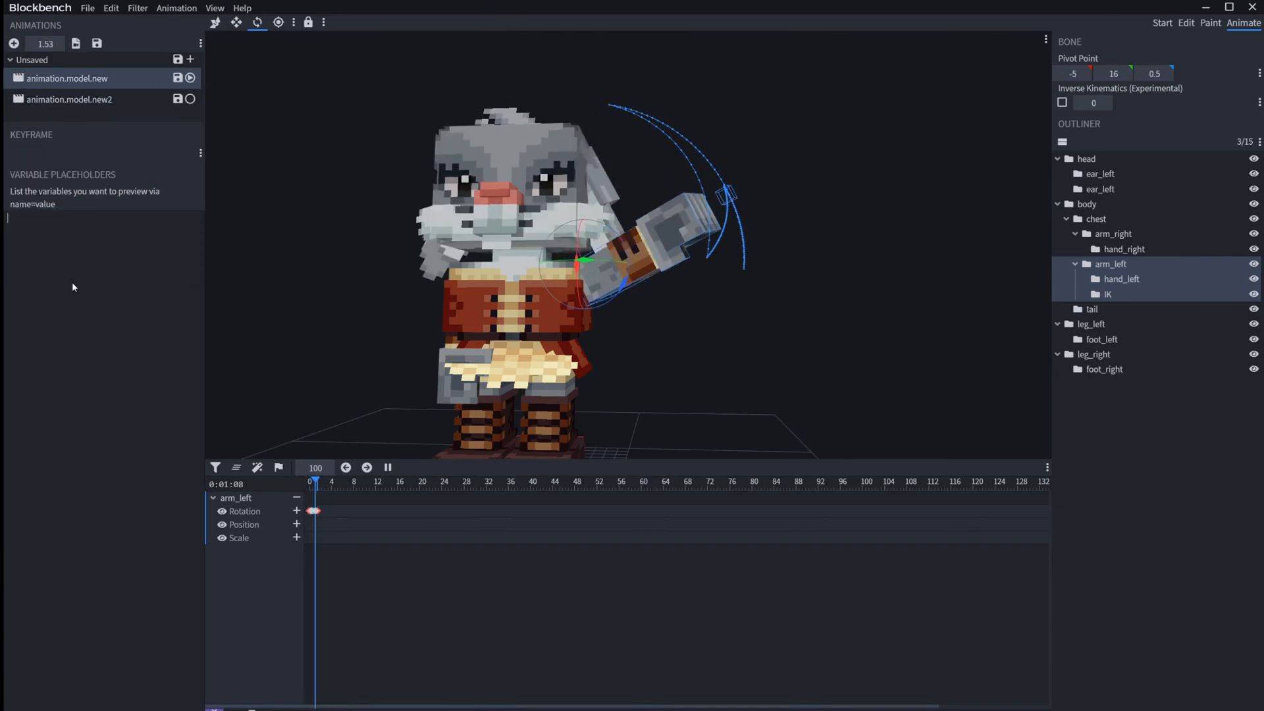
pyautogui.click(191, 99)
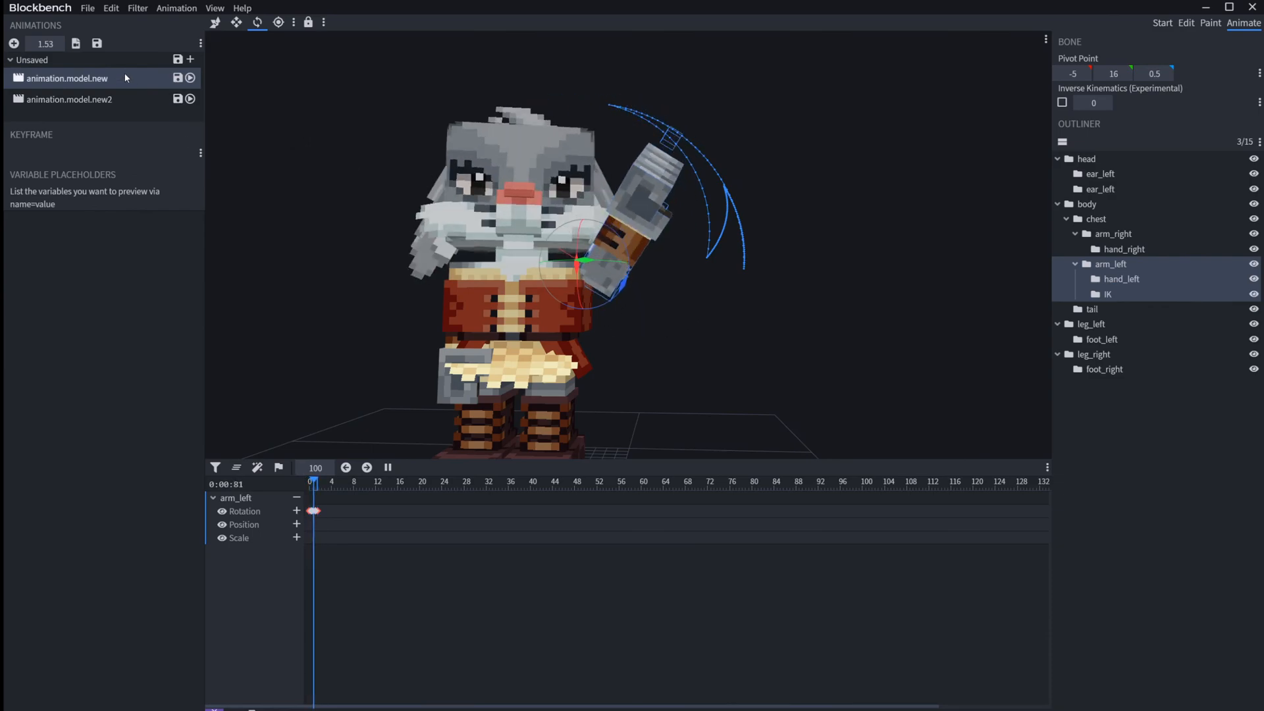
pyautogui.rightClick(123, 100)
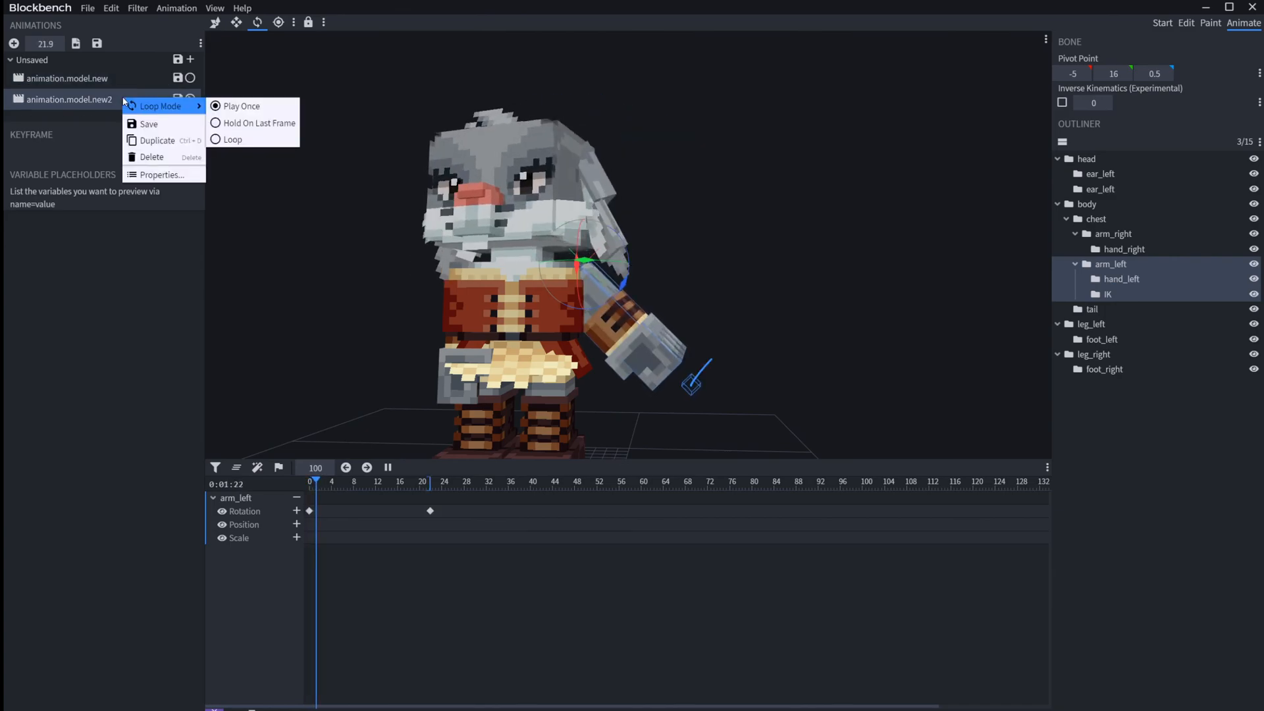
pyautogui.rightClick(116, 80)
pyautogui.click(37, 98)
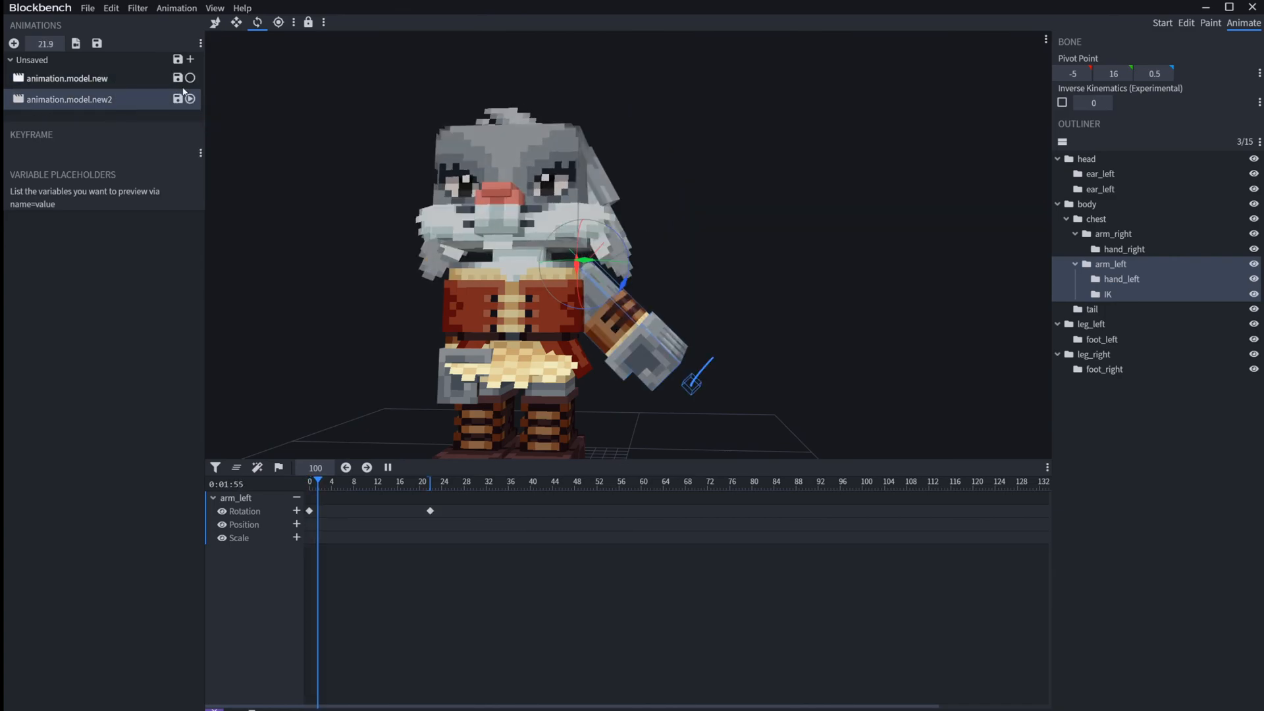
pyautogui.click(197, 81)
# Step: Set the blend weight of animation.model.new to 5 in its properties
pyautogui.rightClick(113, 77)
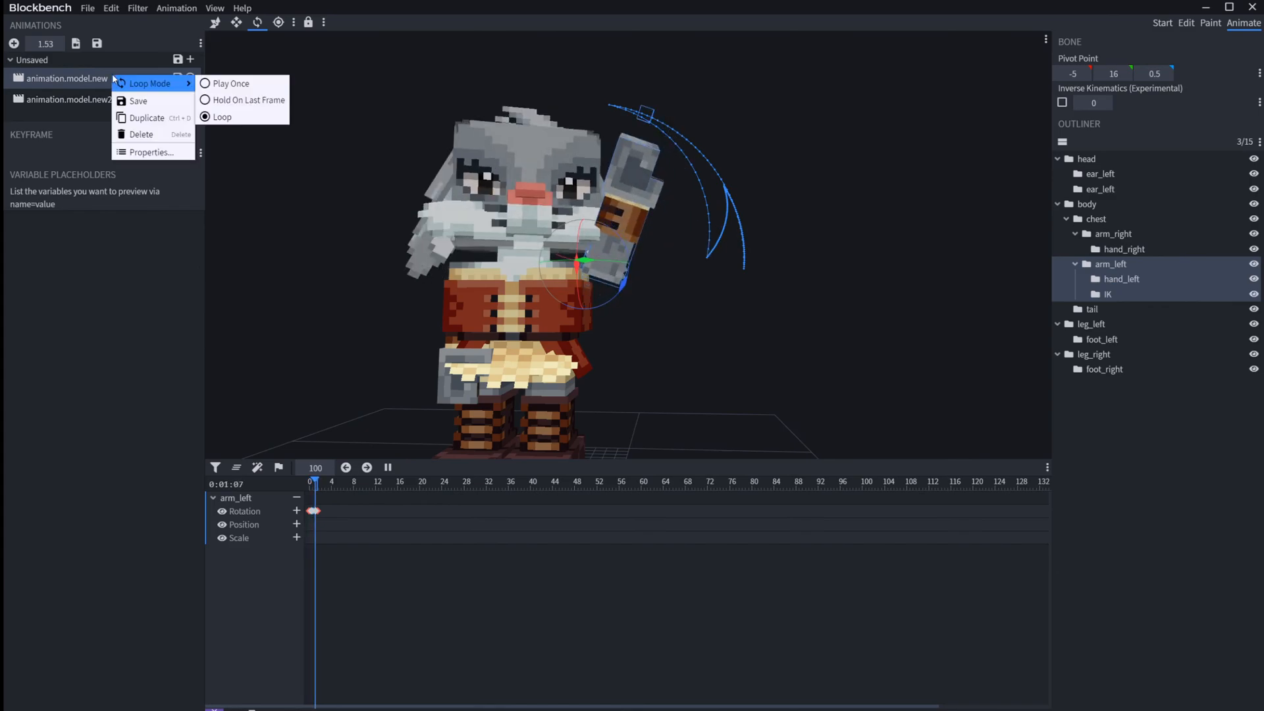
pyautogui.click(150, 152)
pyautogui.write('5')
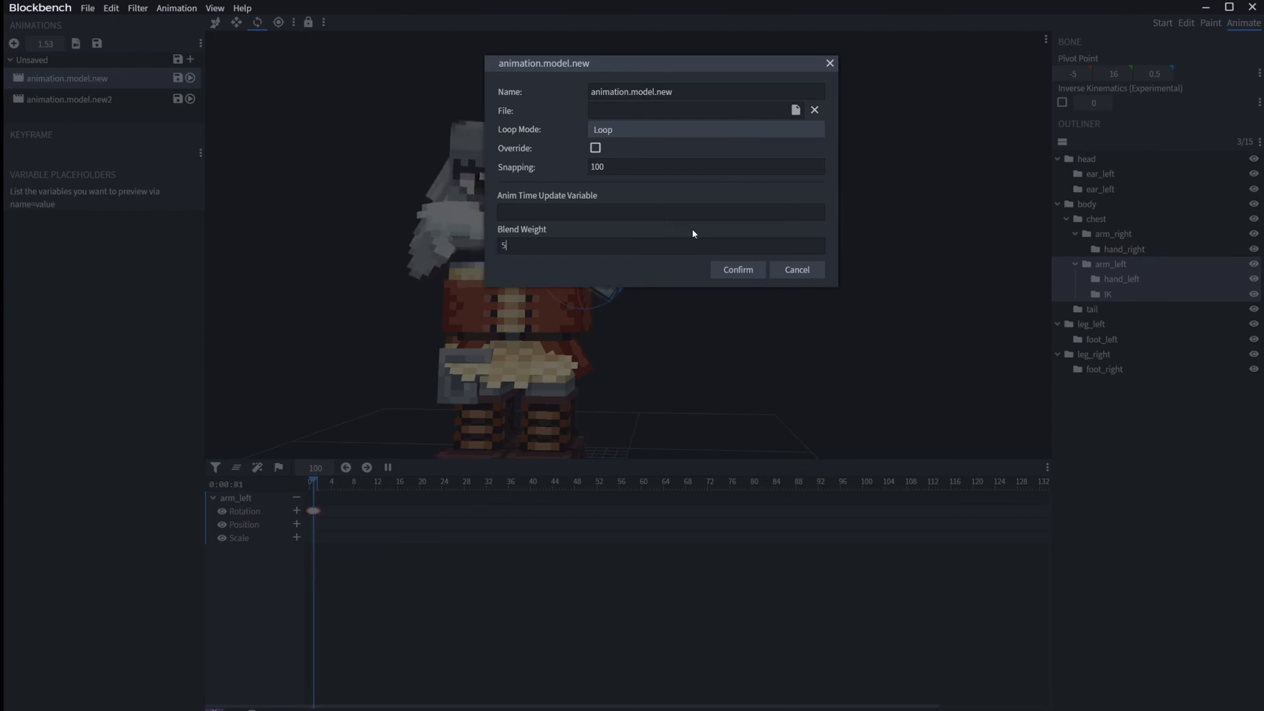
pyautogui.click(749, 266)
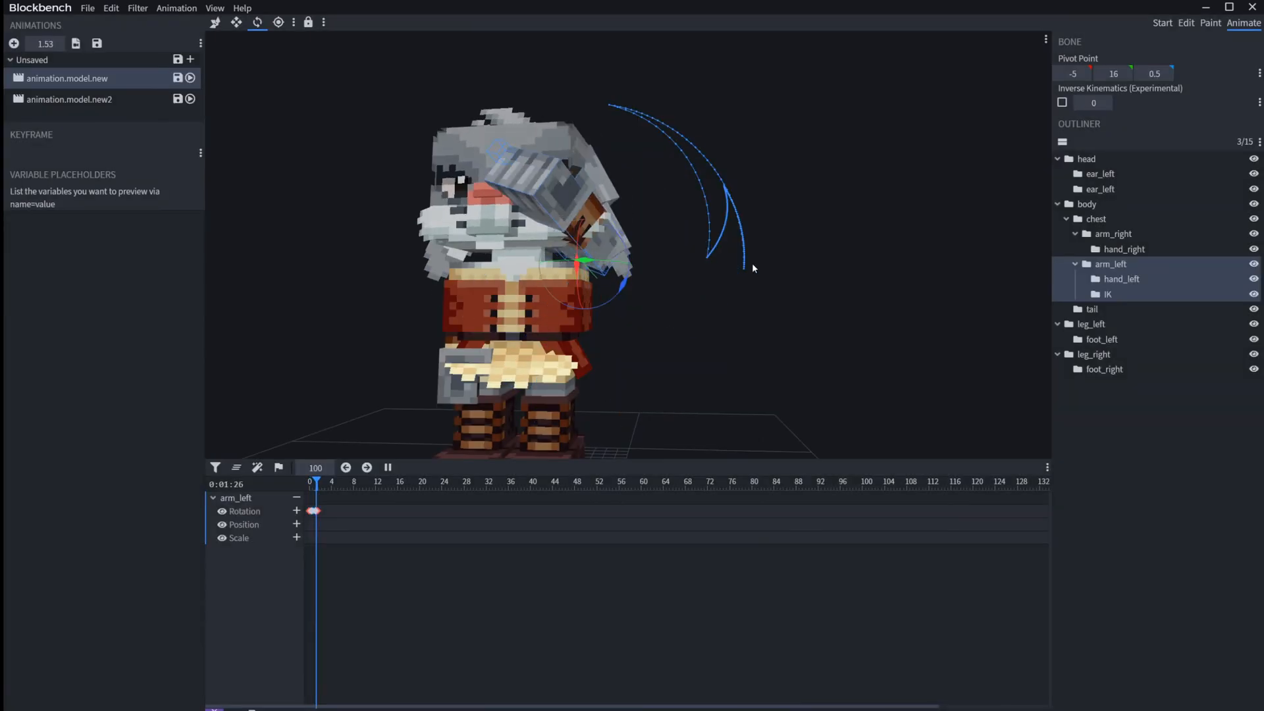
# Step: Set the blend weight of animation.model.new to 0.05 in its properties
pyautogui.rightClick(119, 84)
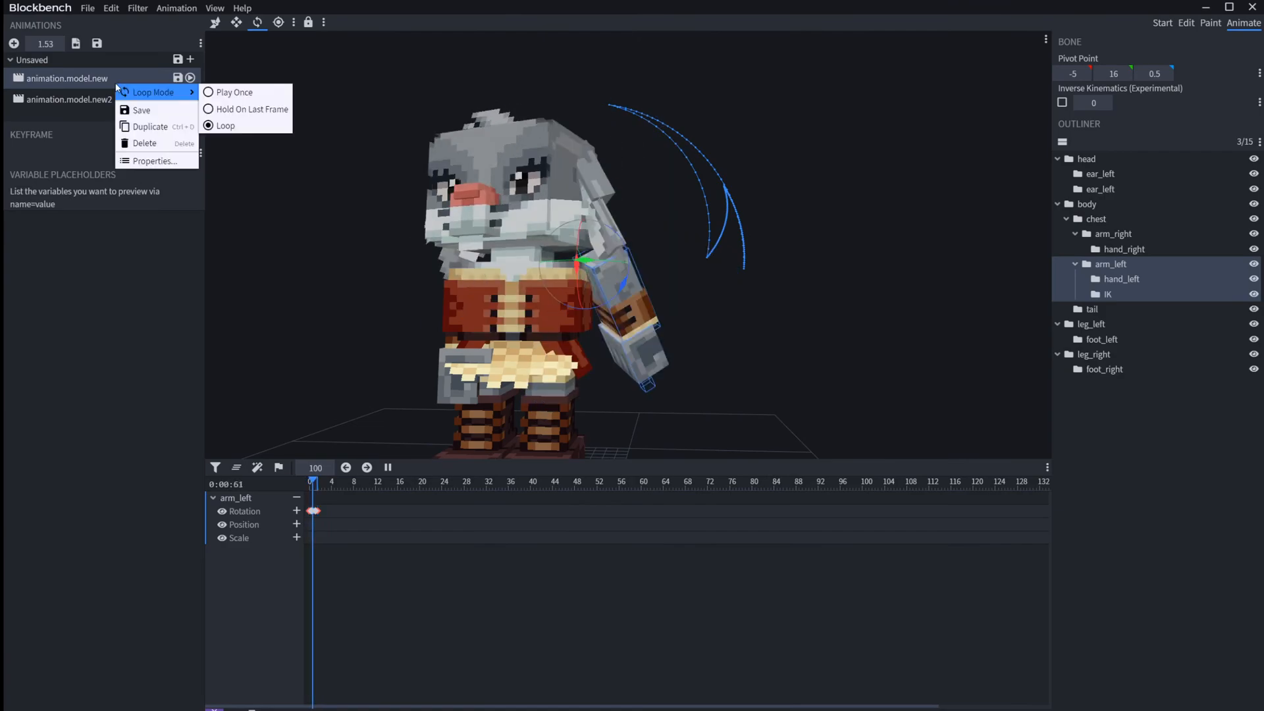
pyautogui.click(155, 160)
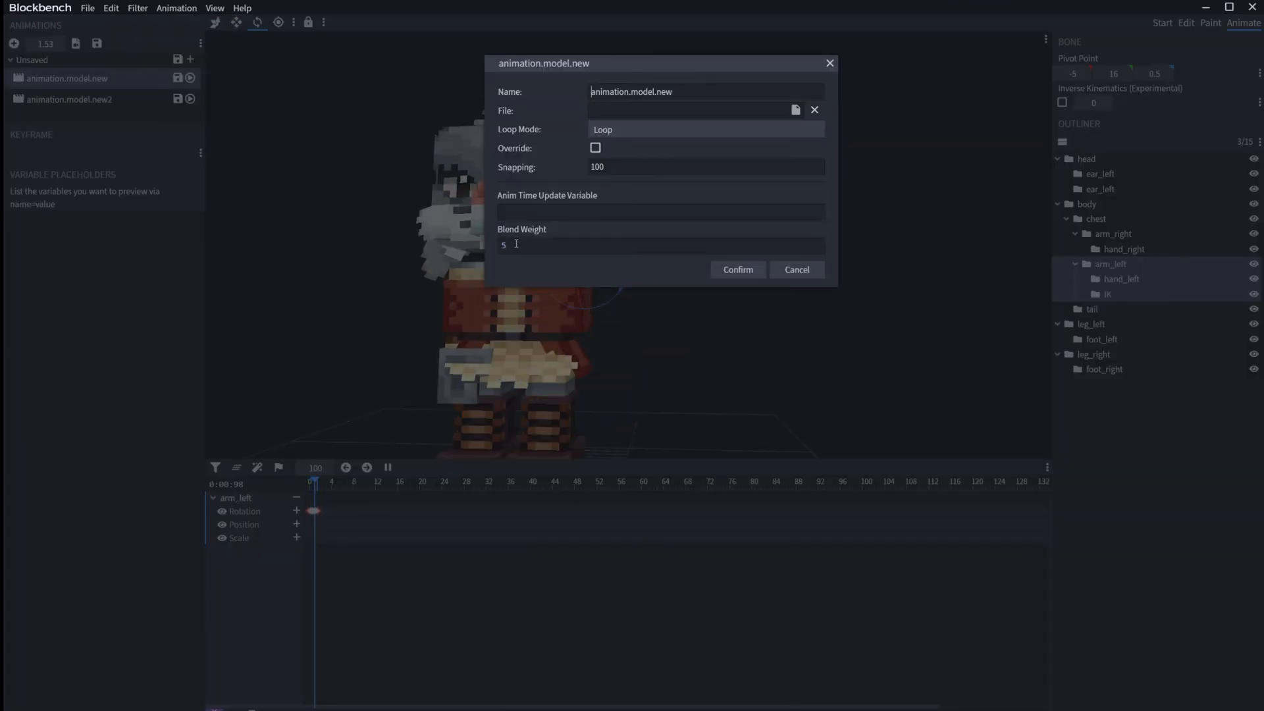
pyautogui.press('BackSpace')
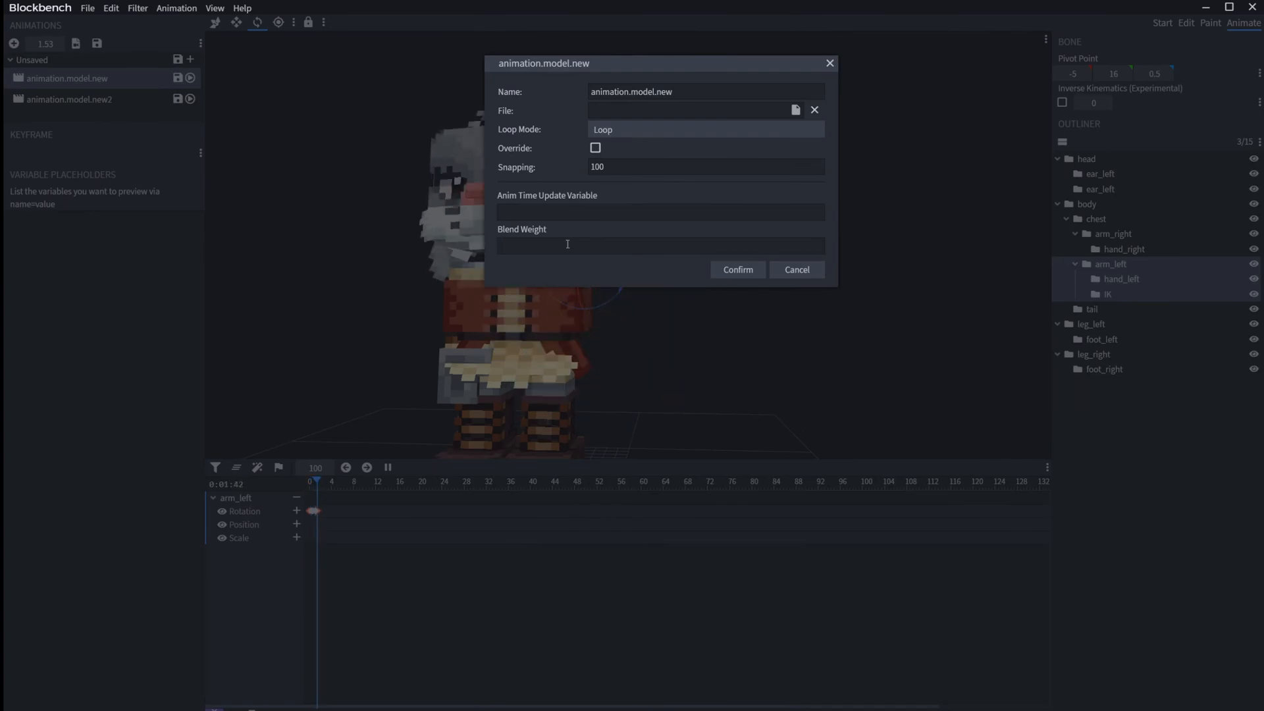
pyautogui.write('0.0')
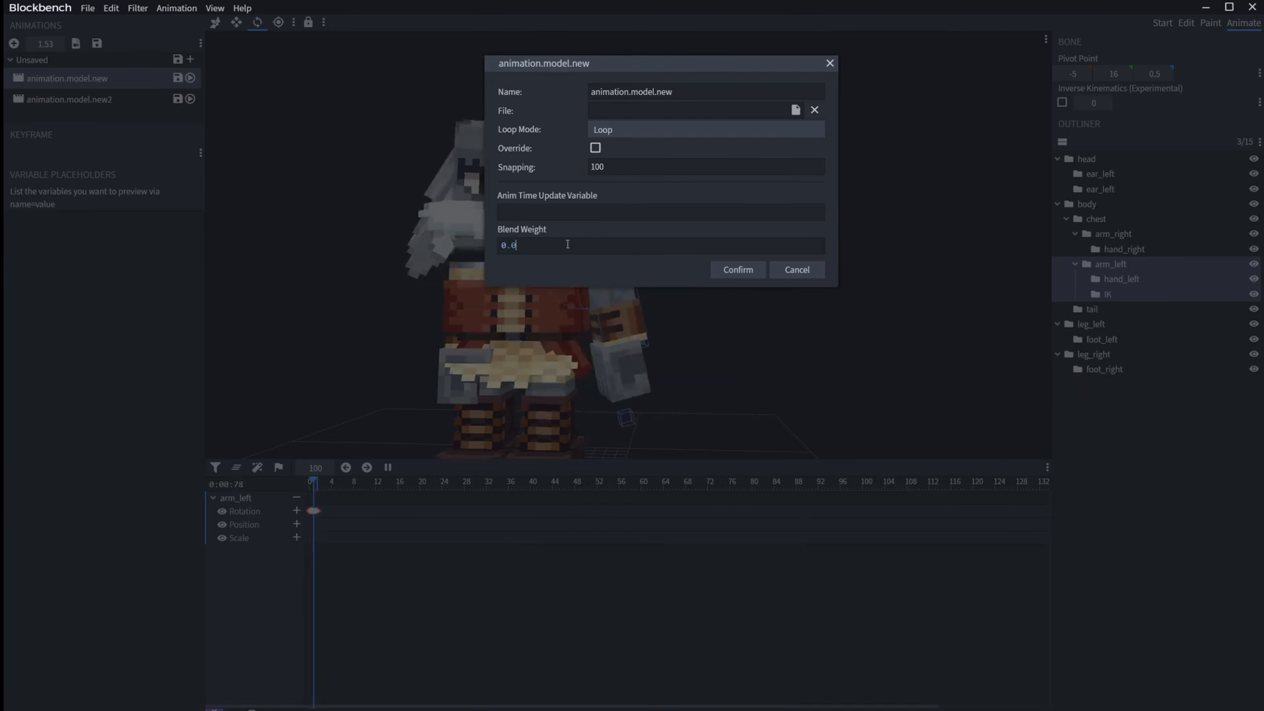
pyautogui.write('5')
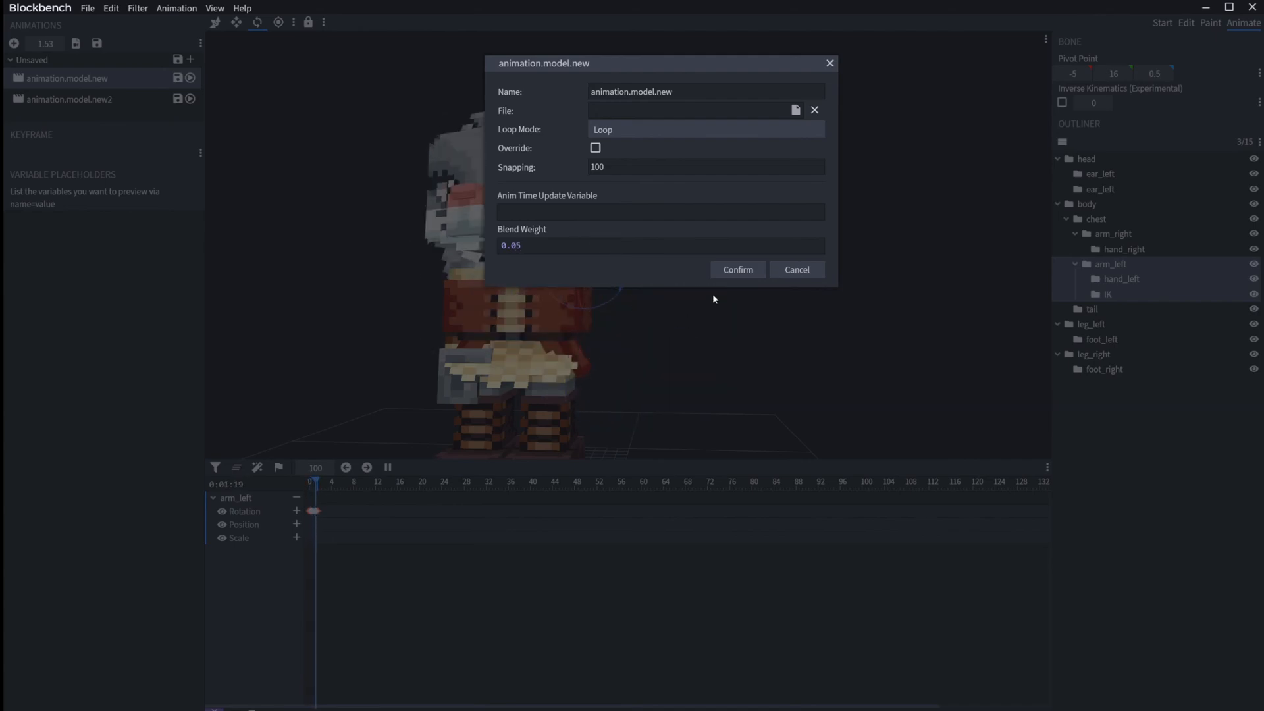
pyautogui.click(736, 272)
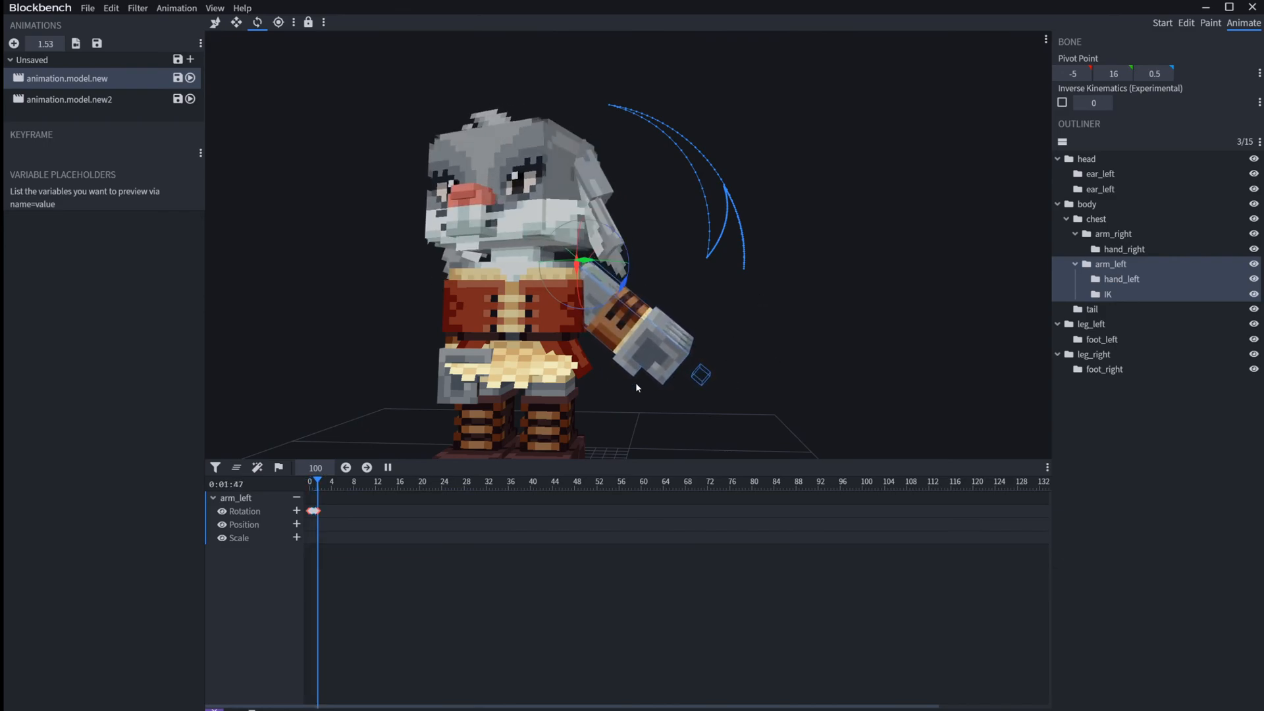
# Step: Revise the decimals of animation.model.new's blend weight in its properties and confirm the dialog
pyautogui.rightClick(85, 84)
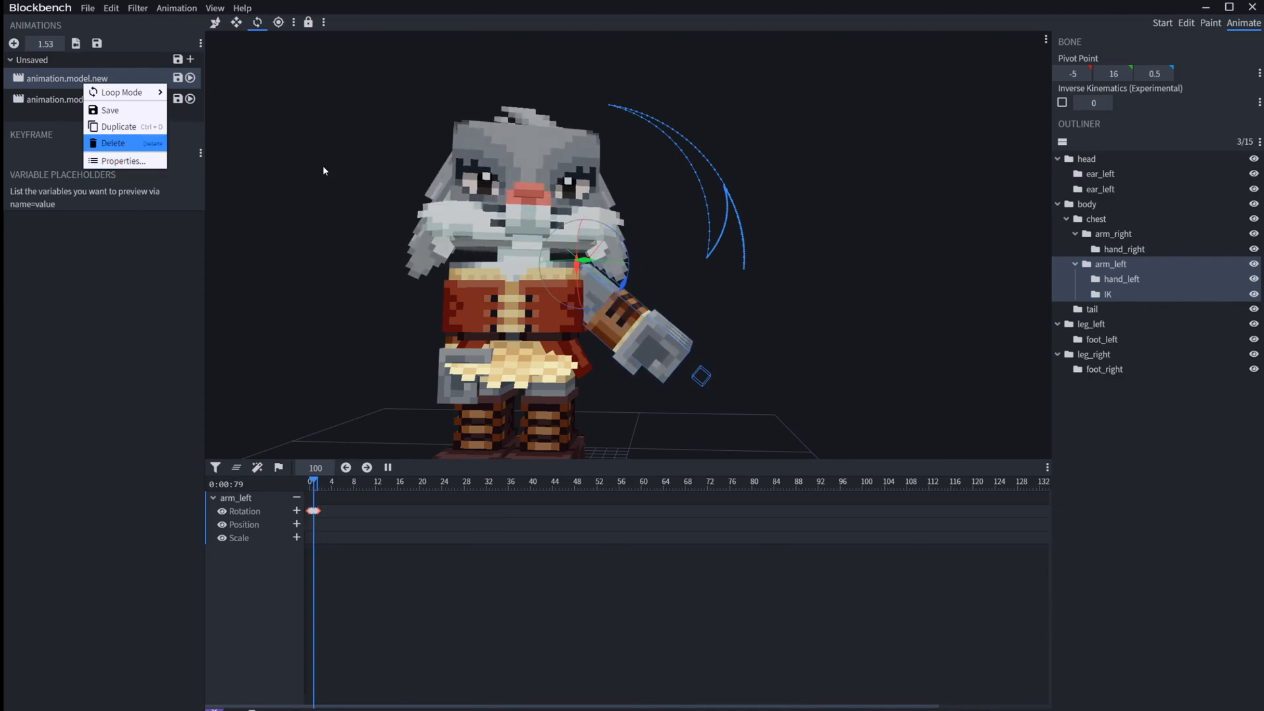
pyautogui.click(109, 164)
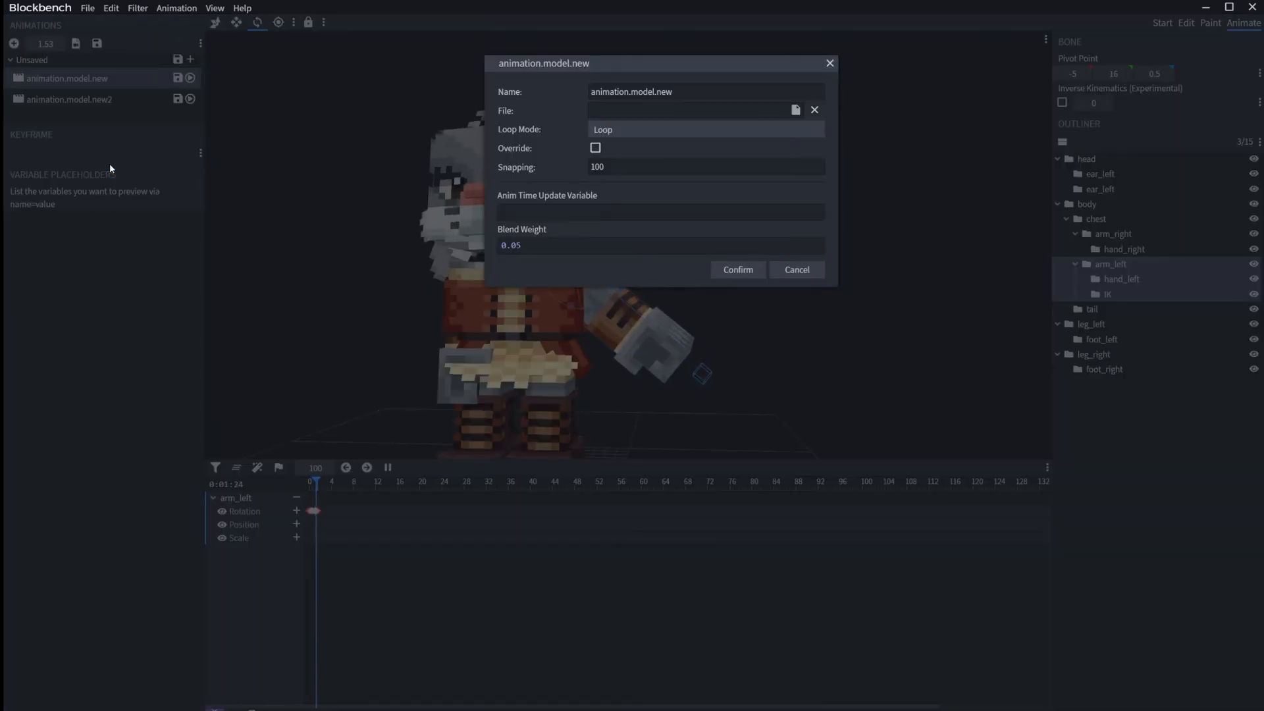
pyautogui.moveTo(517, 249); pyautogui.dragTo(513, 248)
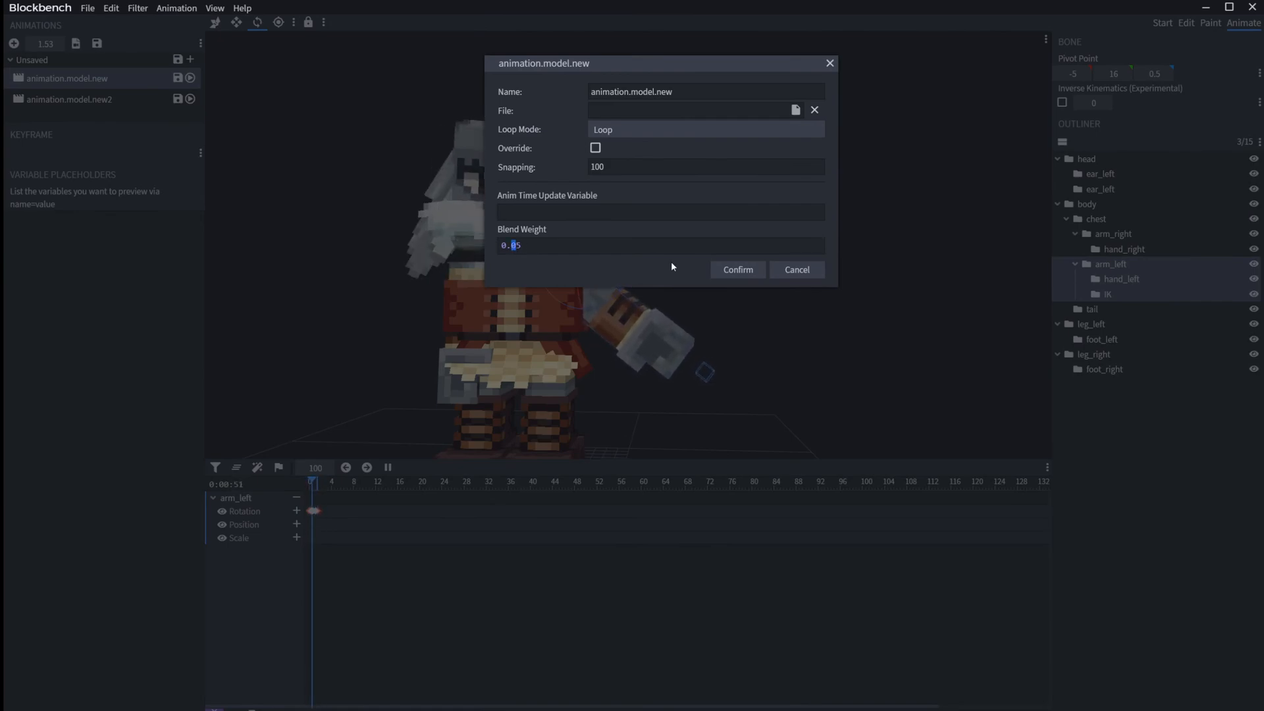
pyautogui.click(748, 271)
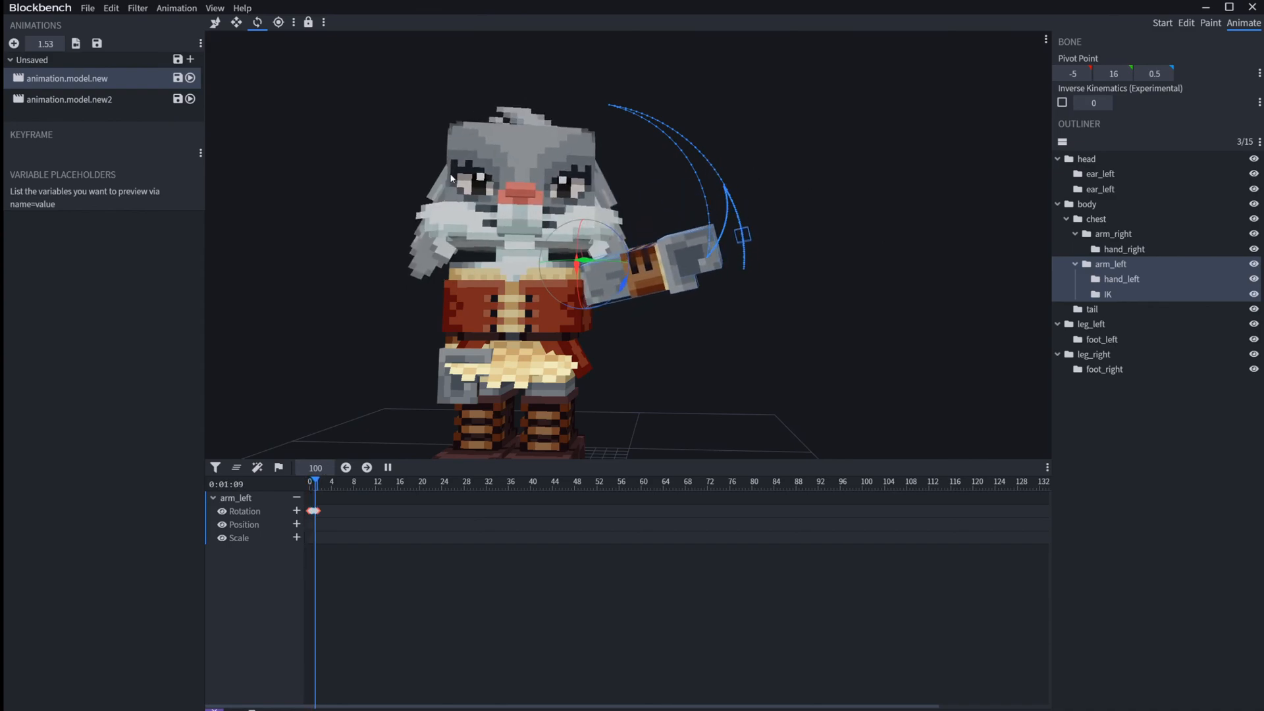
# Step: Toggle the motion trail lock, then select the IK bone and examine its motion trail from the model's side
pyautogui.click(308, 23)
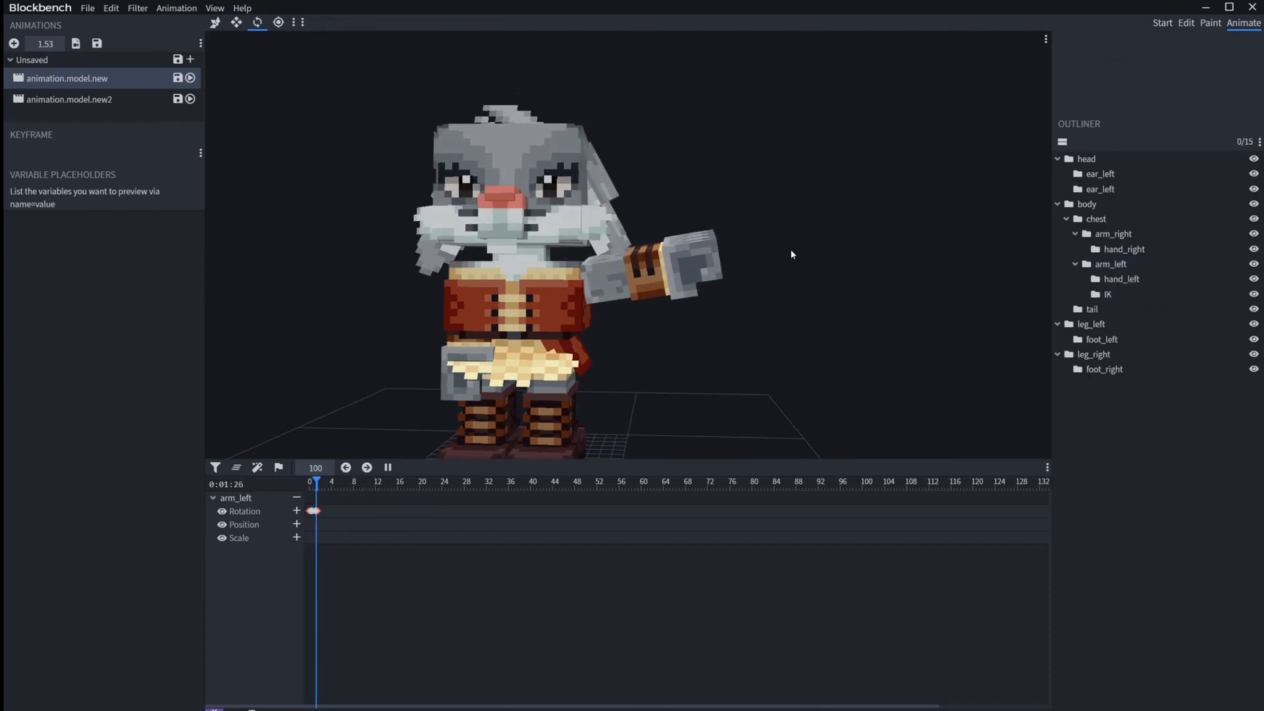
pyautogui.click(1129, 293)
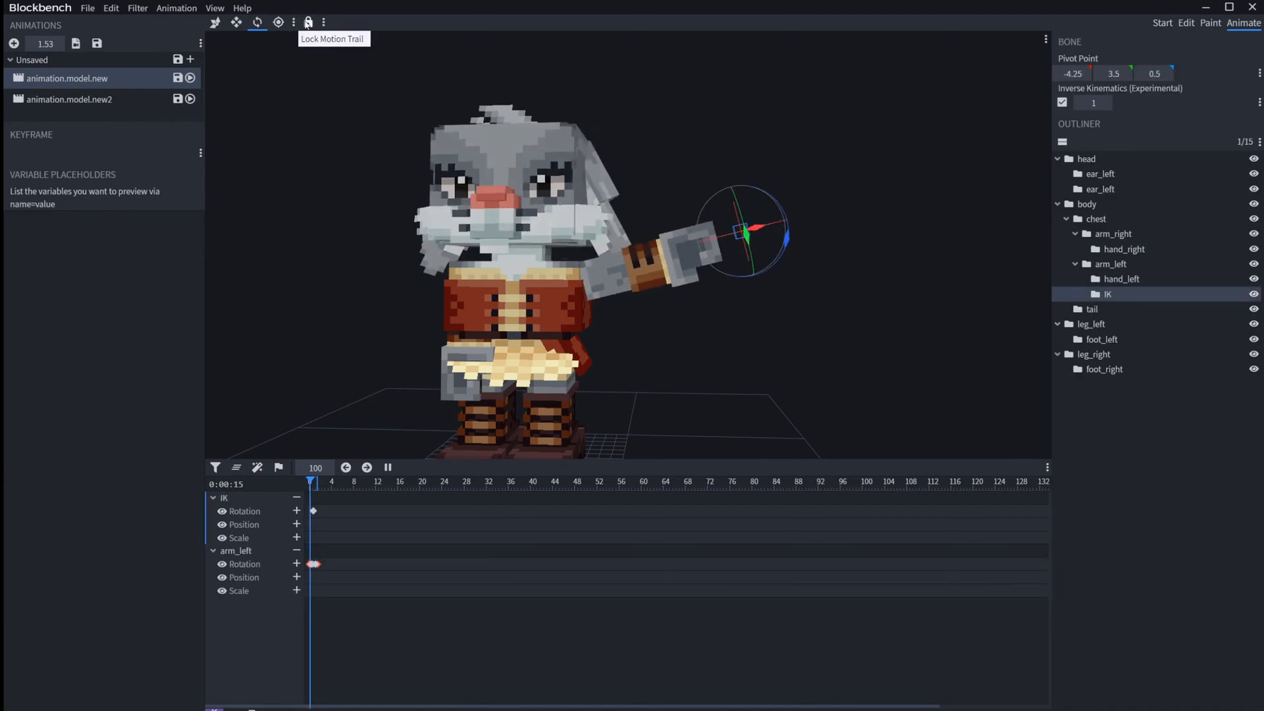
pyautogui.click(942, 334)
pyautogui.moveTo(941, 334); pyautogui.dragTo(652, 332)
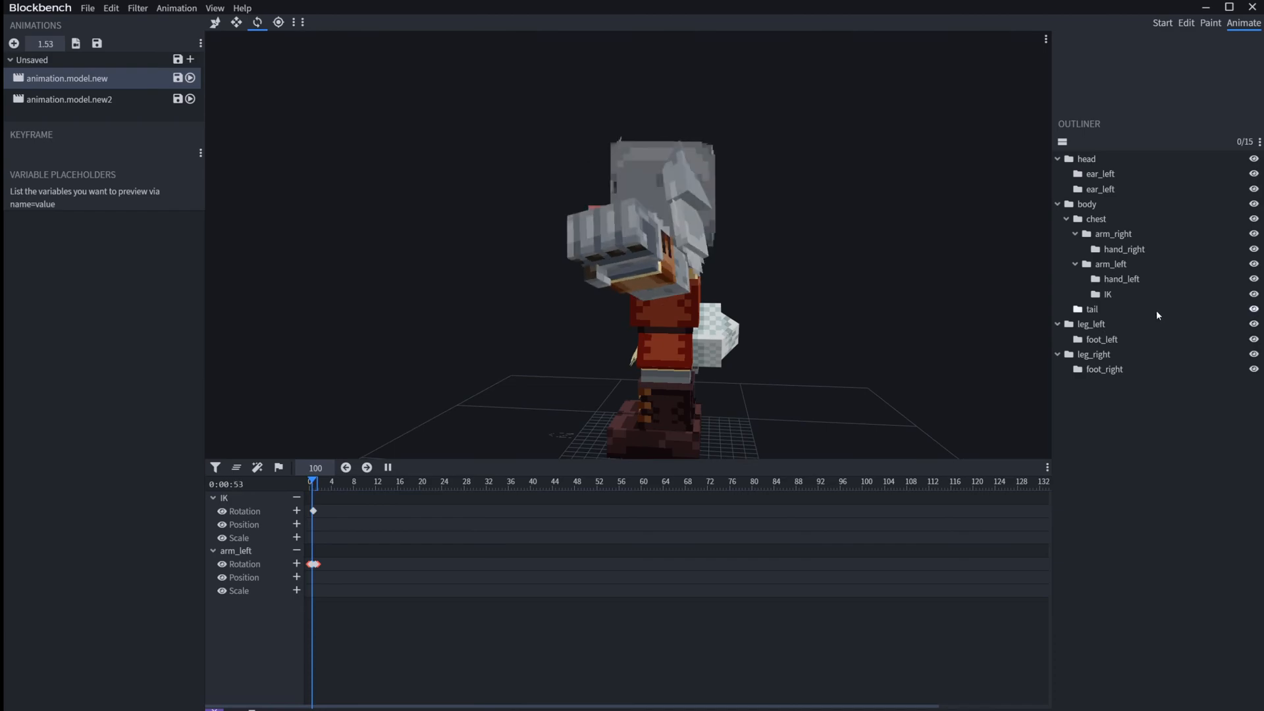
pyautogui.click(1117, 294)
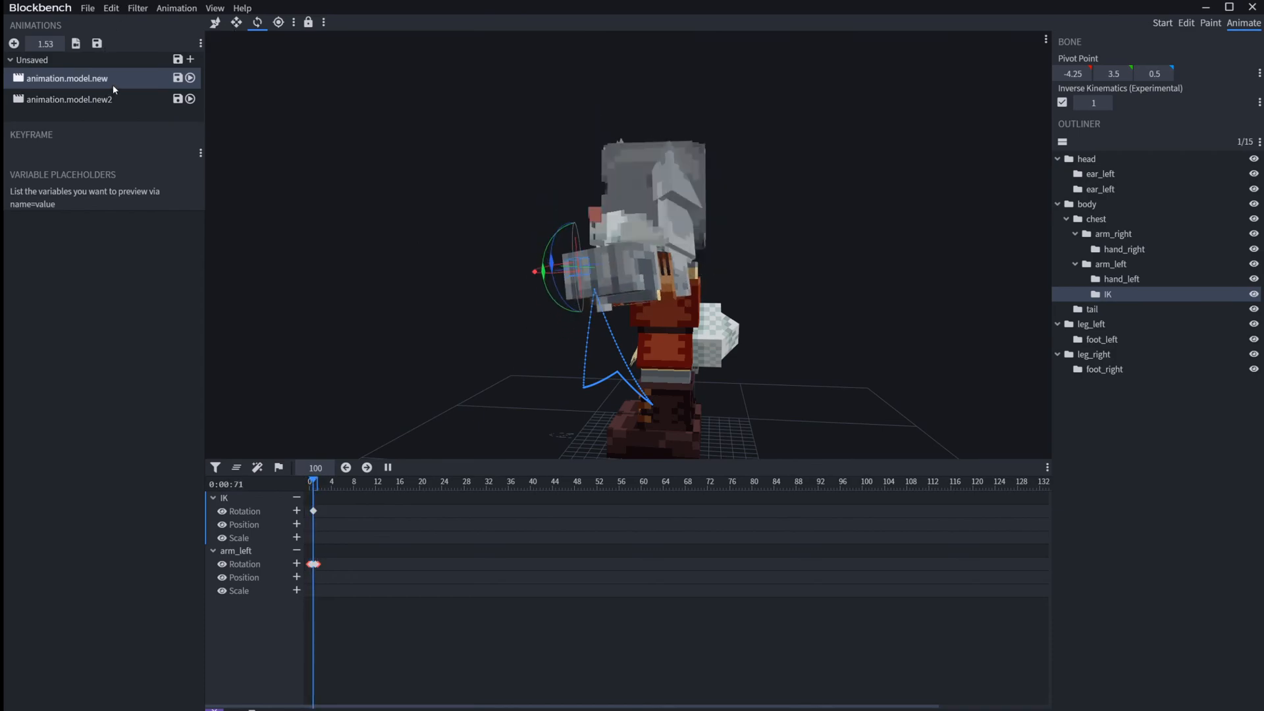
# Step: Play animation.model.new alone, inspect the IK rotation keyframe at 0.76 s and pause the playback
pyautogui.click(139, 100)
pyautogui.click(140, 78)
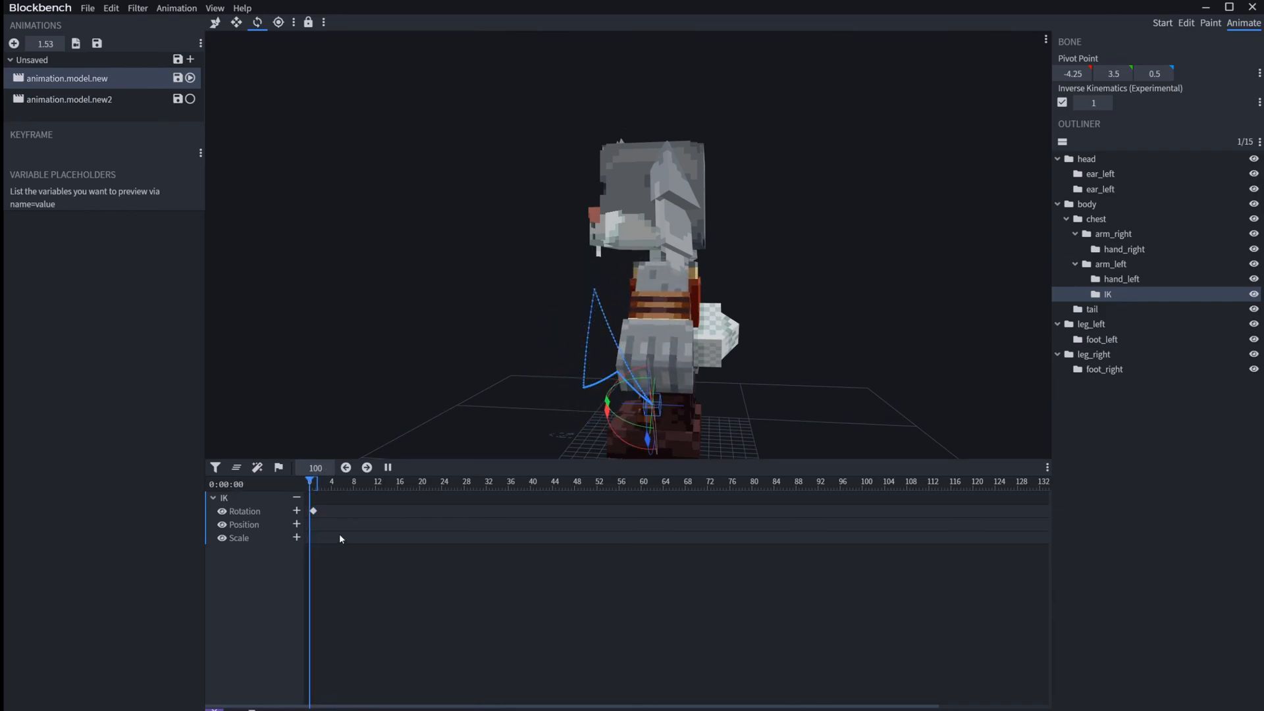
pyautogui.click(313, 511)
pyautogui.press('pagedown')
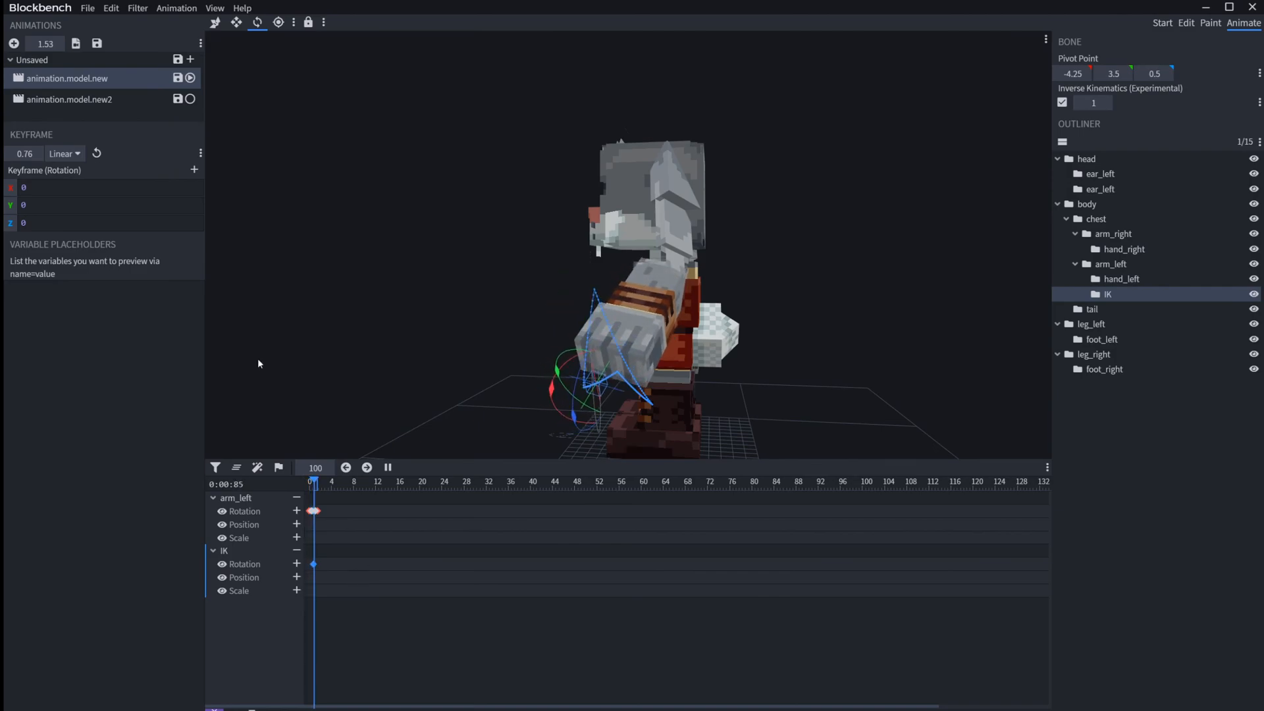
pyautogui.press('space')
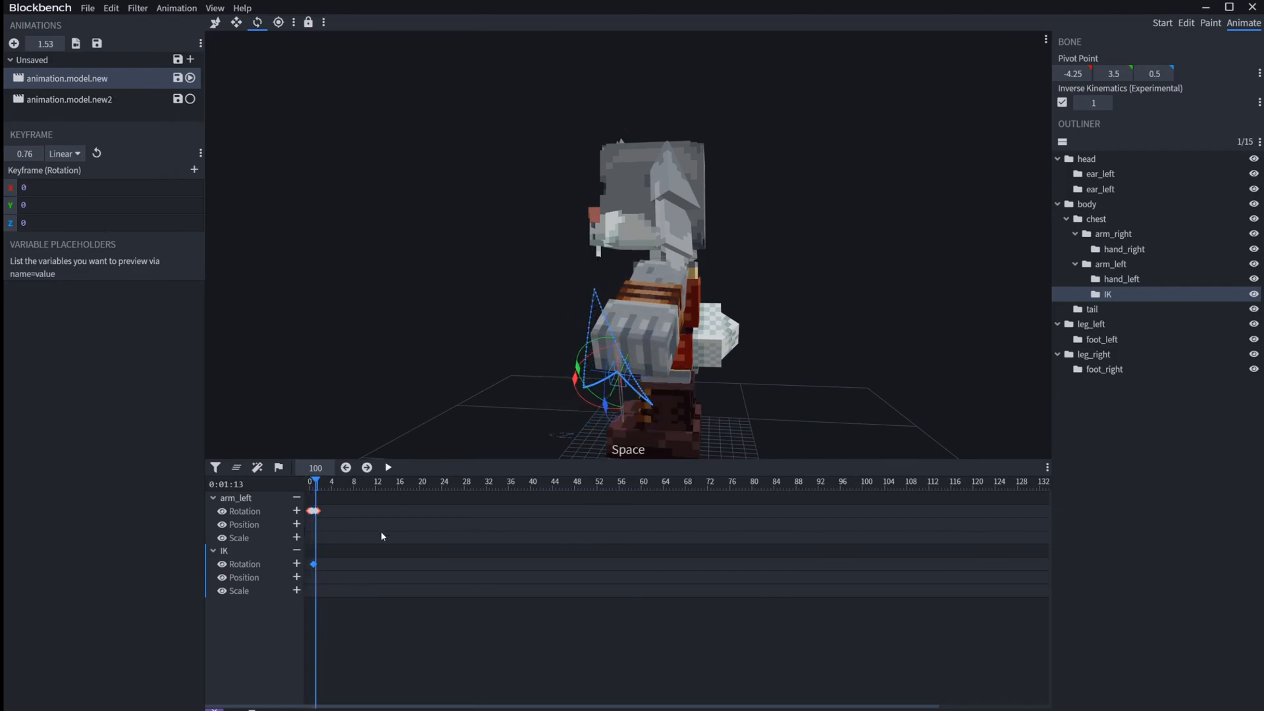
# Step: Delete both animation.model.new2 and animation.model.new from the project
pyautogui.moveTo(502, 327); pyautogui.dragTo(753, 323)
pyautogui.click(107, 104)
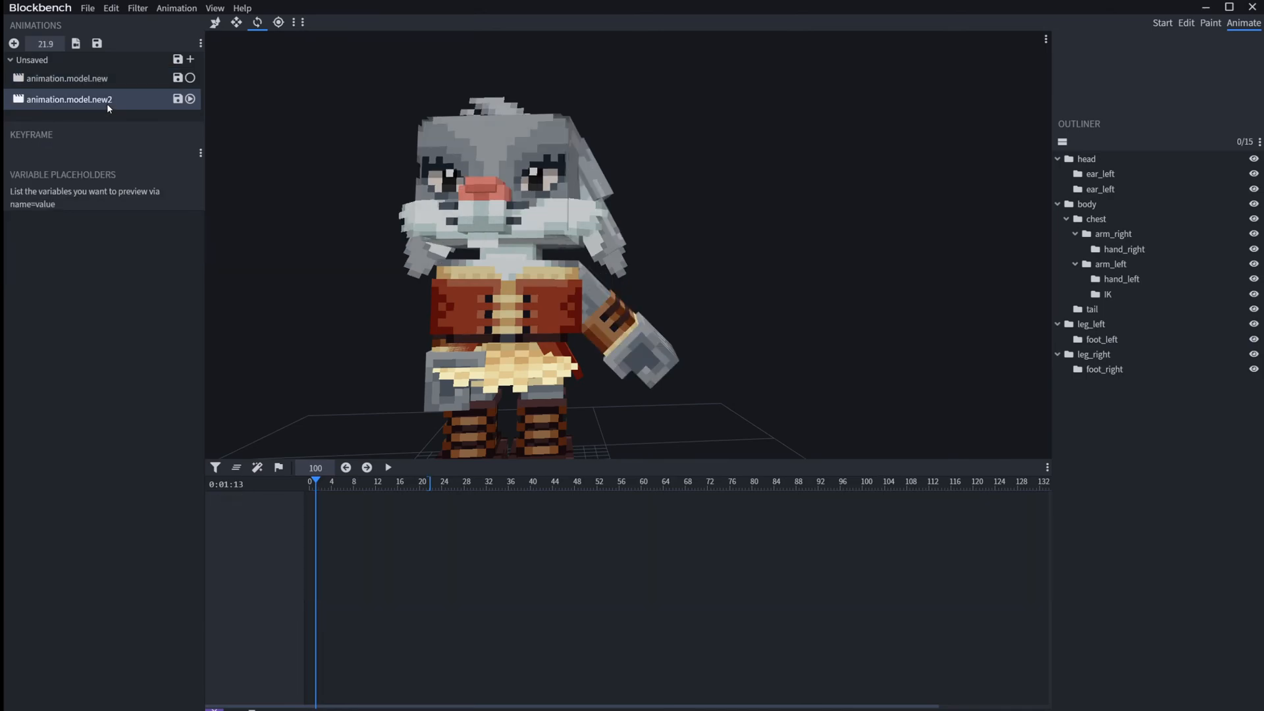
pyautogui.press('Delete')
pyautogui.click(96, 85)
pyautogui.press('Delete')
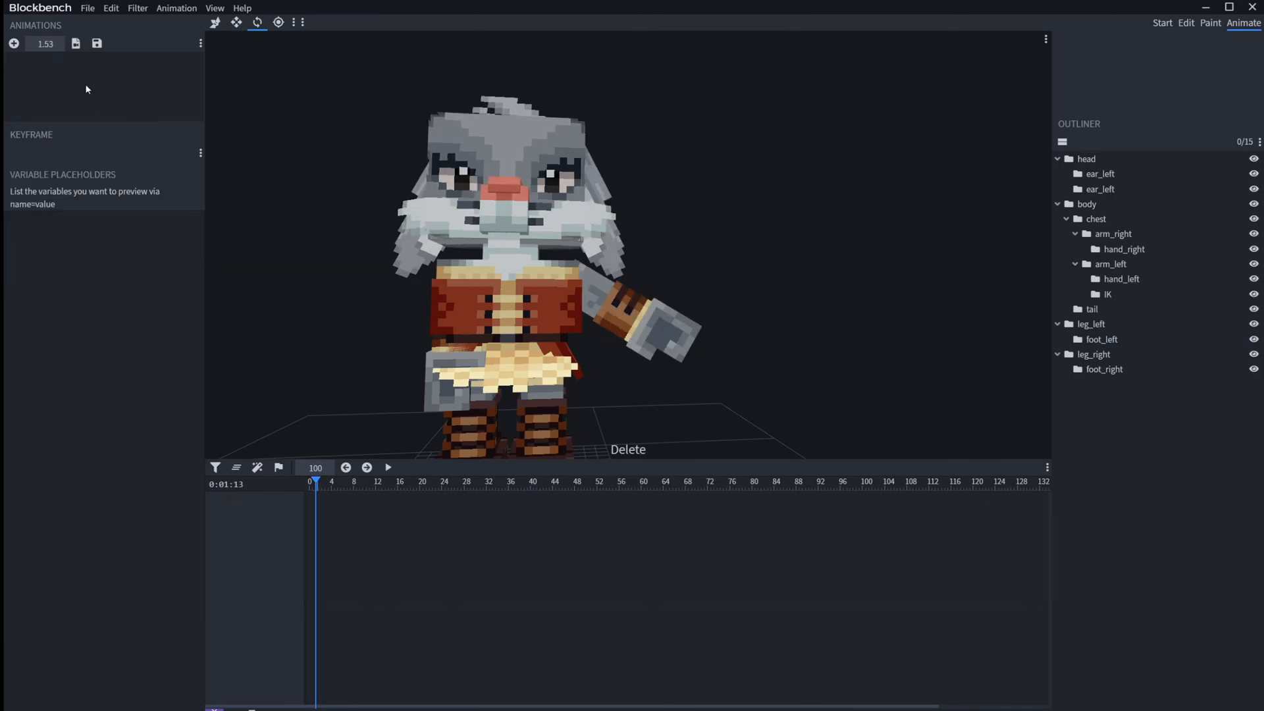
# Step: Add a new animation named animation.model.new with Play Once loop mode and snapping 150
pyautogui.click(13, 44)
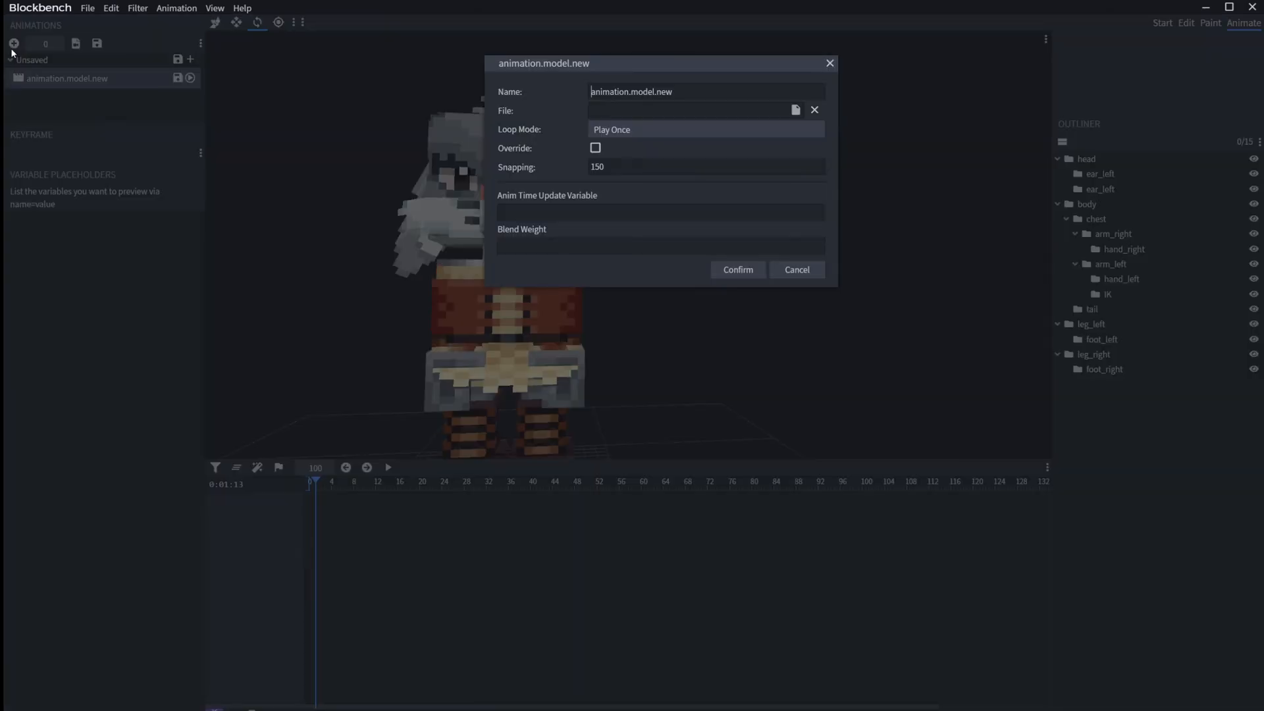
pyautogui.click(744, 271)
pyautogui.moveTo(635, 364); pyautogui.dragTo(758, 352, button='right')
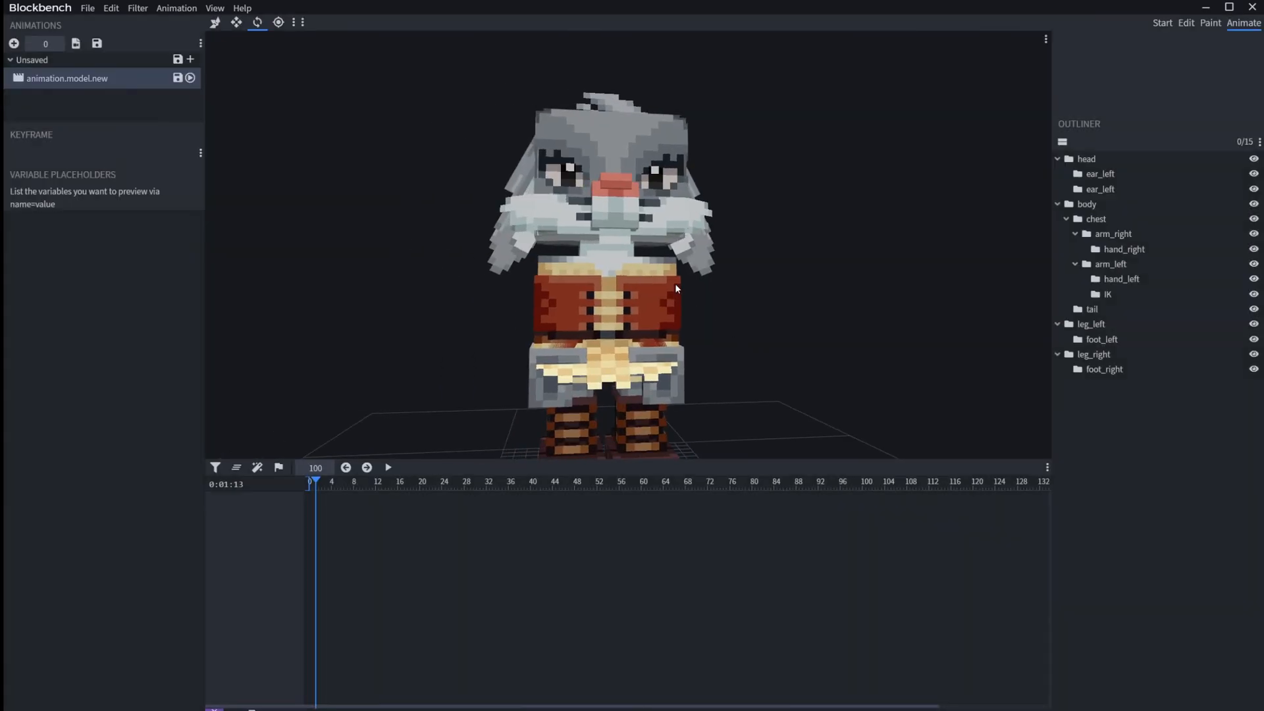
# Step: Move the IK bone outward and up at about 1.13 s to pose the left arm away from the body
pyautogui.click(1105, 295)
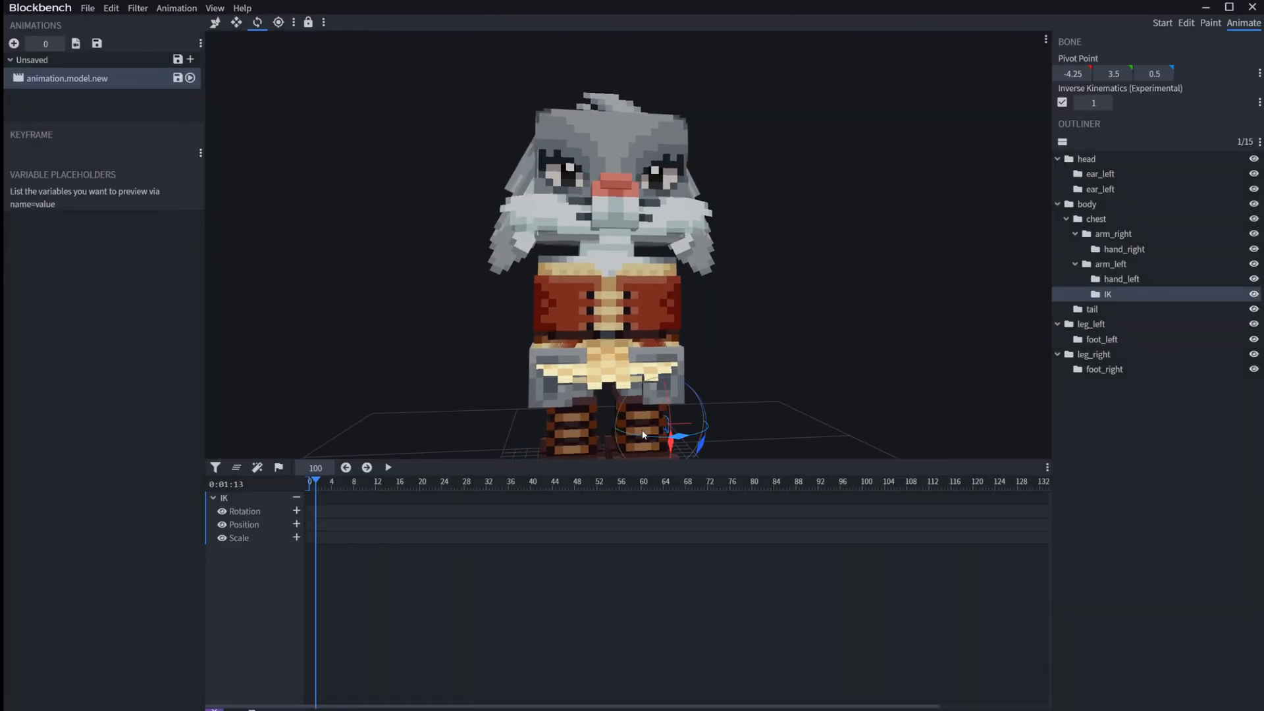
pyautogui.moveTo(625, 430); pyautogui.dragTo(763, 358)
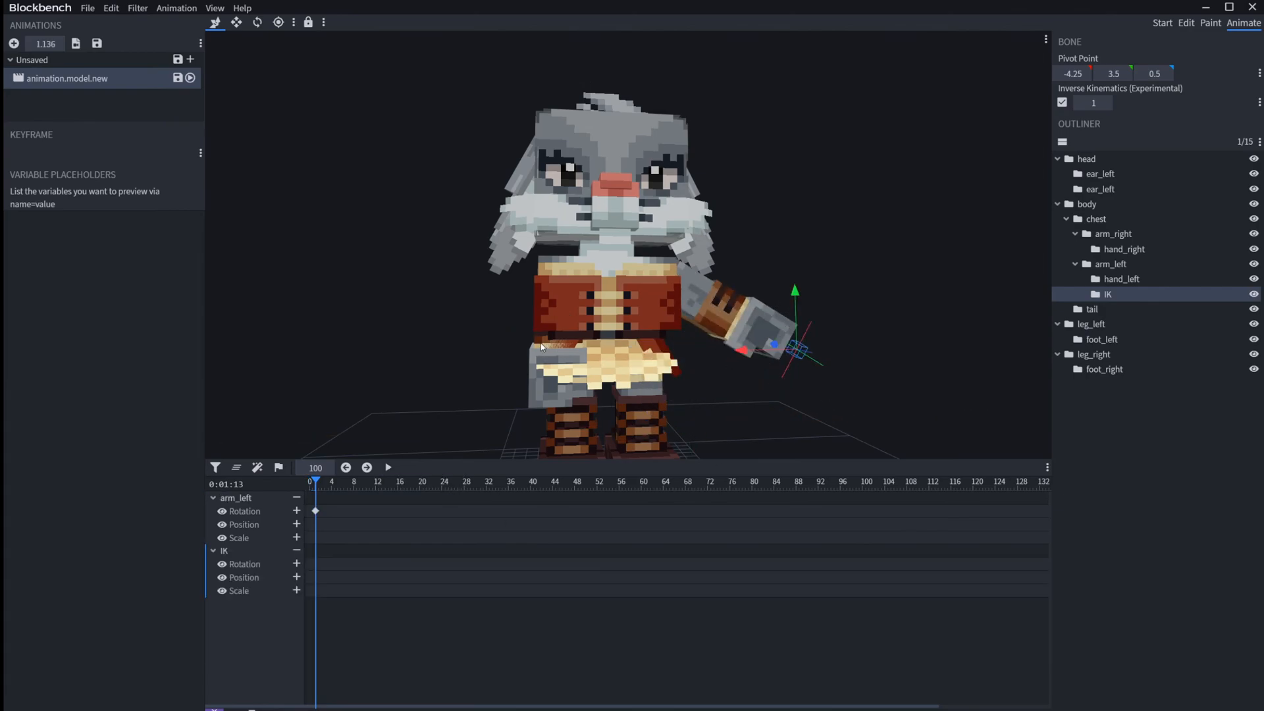
# Step: Rotate the right arm outward to 52.5 on Z, and move both arms' rotation keyframes to time 0
pyautogui.click(530, 257)
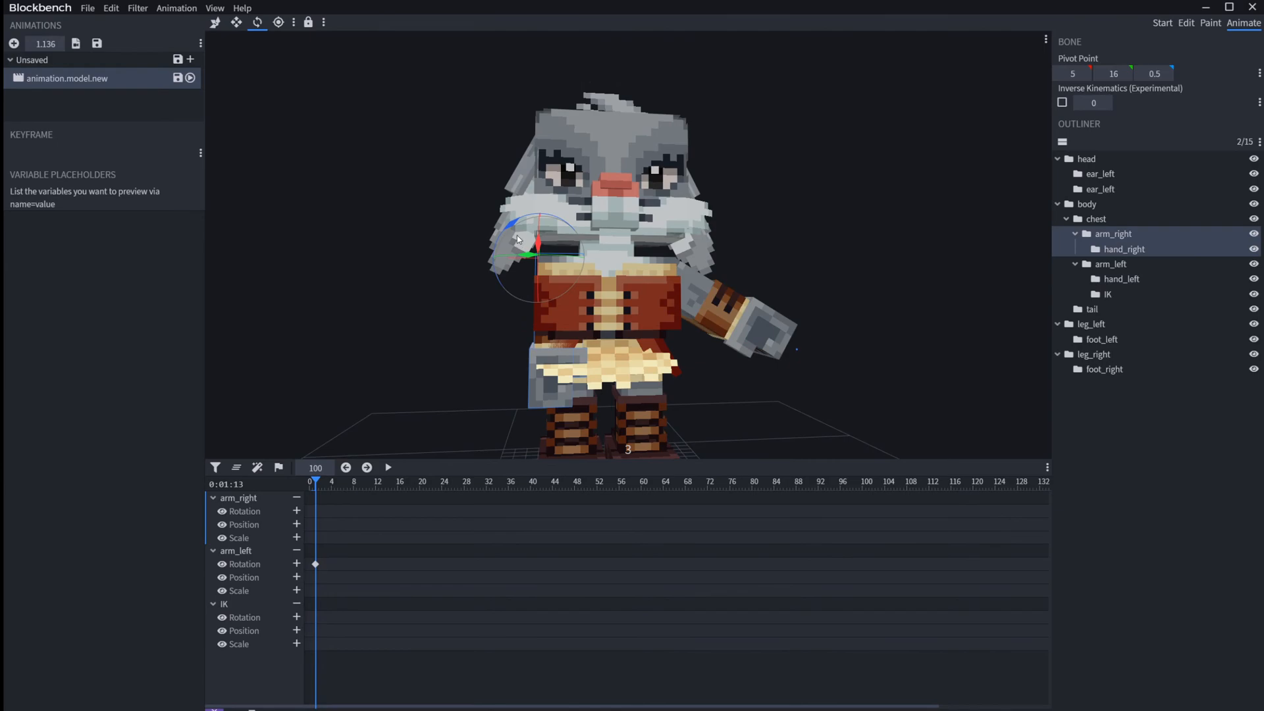
pyautogui.moveTo(515, 228); pyautogui.dragTo(588, 250)
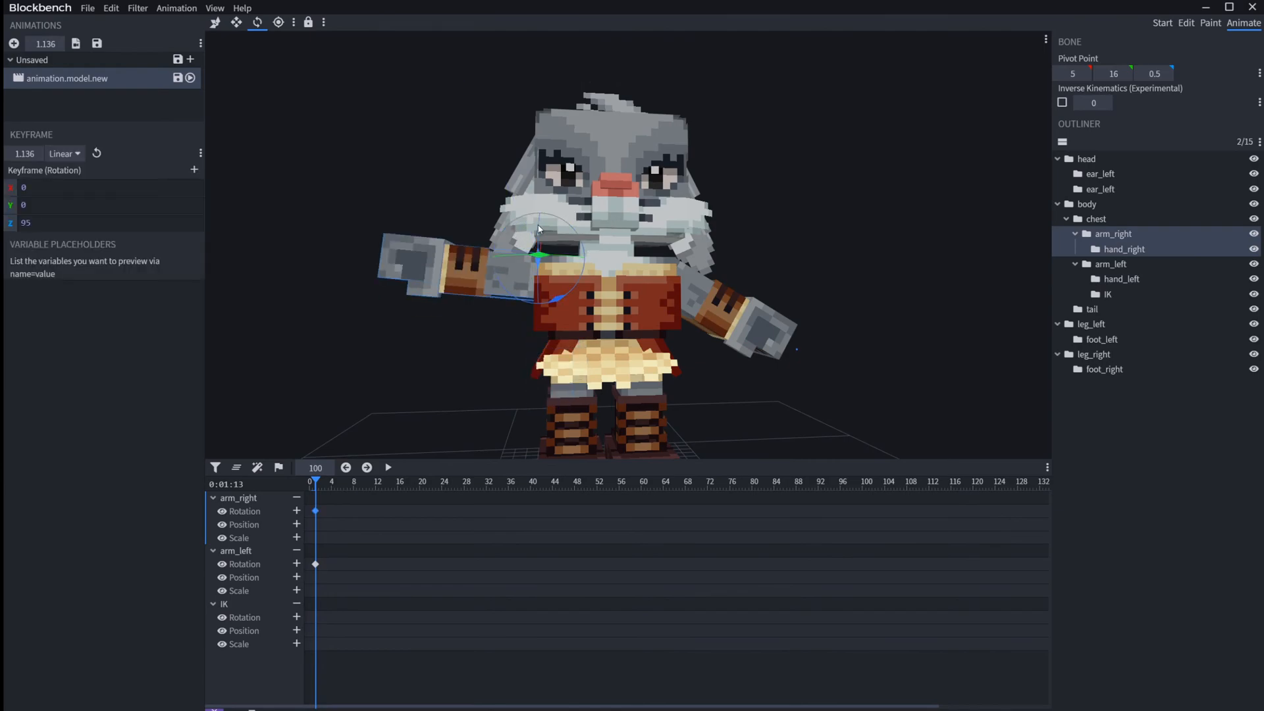
pyautogui.moveTo(572, 291); pyautogui.dragTo(598, 273)
pyautogui.click(884, 216)
pyautogui.moveTo(854, 166); pyautogui.dragTo(814, 188)
pyautogui.scroll(3, 784, 165)
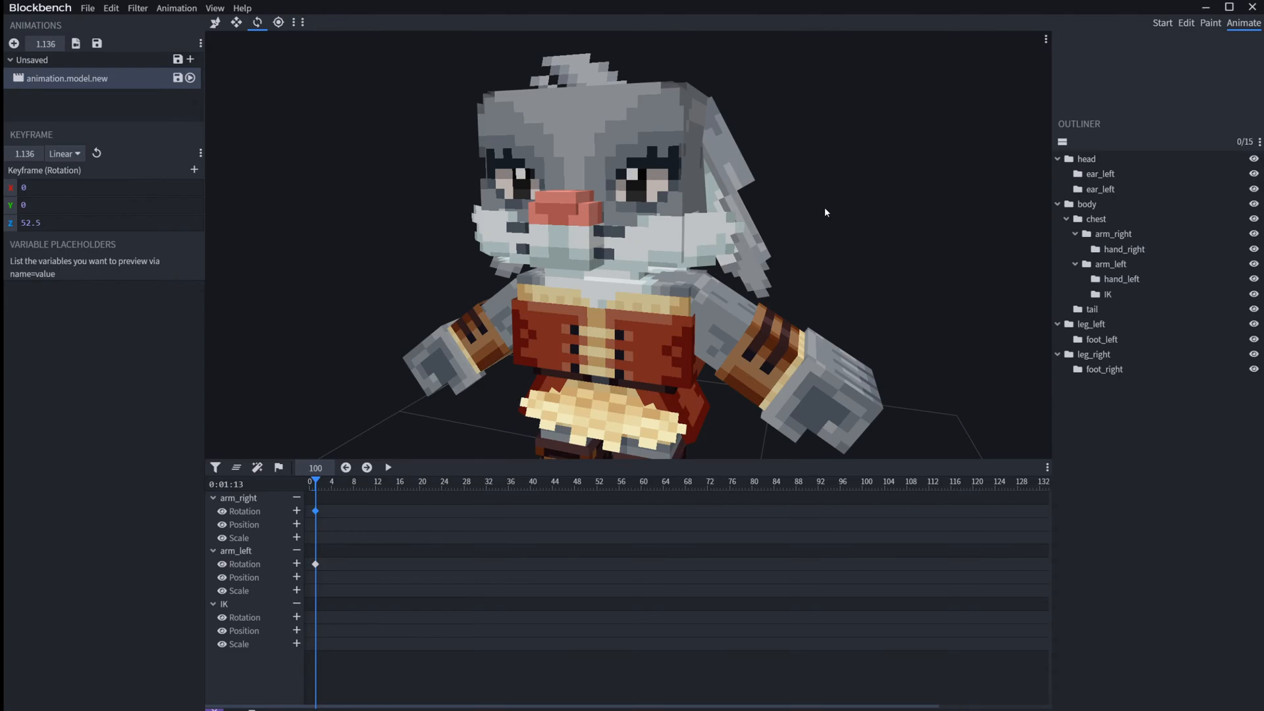
pyautogui.moveTo(334, 613); pyautogui.dragTo(308, 478)
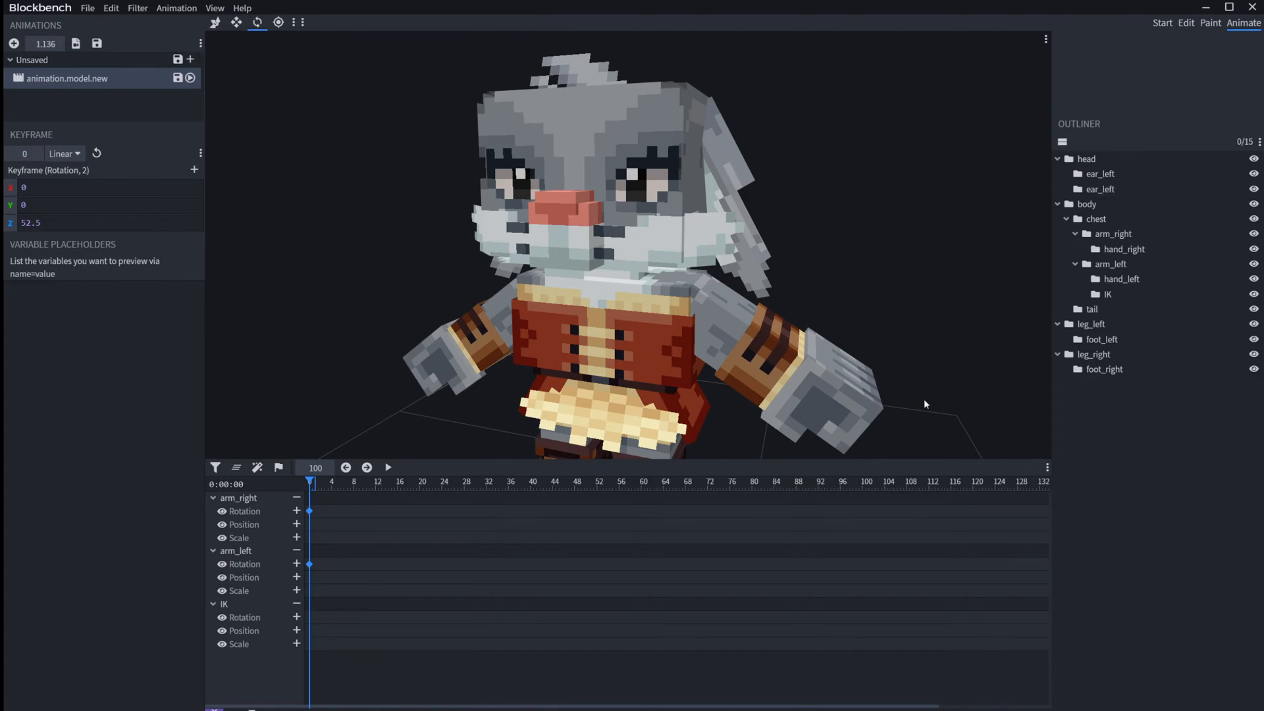
# Step: Move the IK bone up to raise the left arm, and lower it again to just below shoulder height
pyautogui.scroll(-3, 920, 414)
pyautogui.click(809, 370)
pyautogui.press('v')
pyautogui.moveTo(809, 337); pyautogui.dragTo(809, 187)
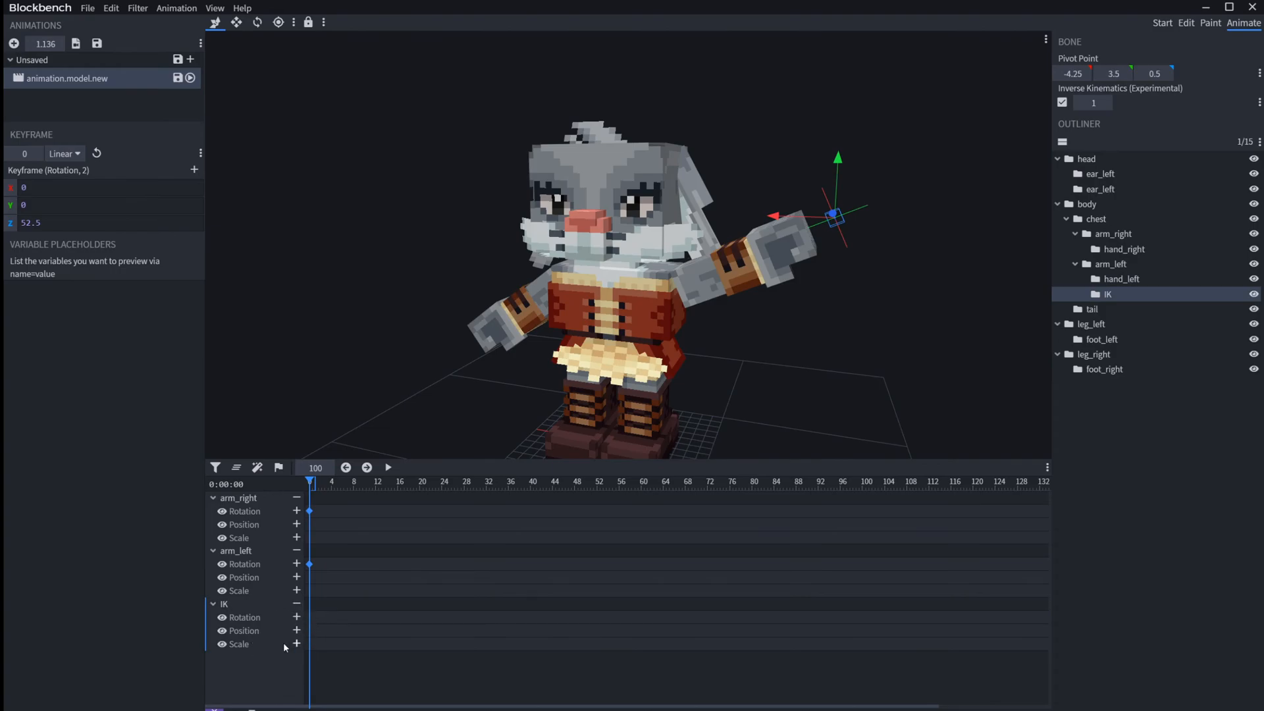
pyautogui.moveTo(843, 159); pyautogui.dragTo(837, 283)
pyautogui.click(869, 221)
pyautogui.moveTo(842, 227); pyautogui.dragTo(949, 225)
pyautogui.scroll(4, 805, 223)
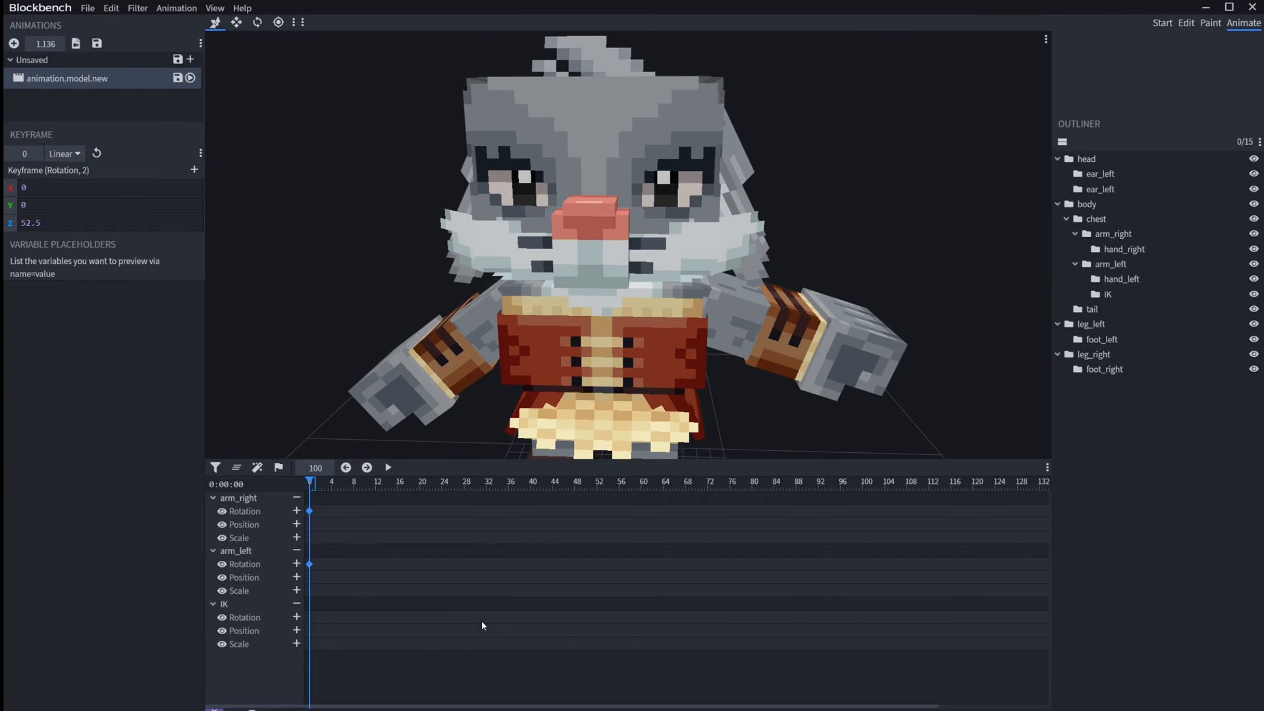
# Step: Collapse and expand the Unsaved animation group, and save animation.model.new to the file A.json
pyautogui.click(10, 60)
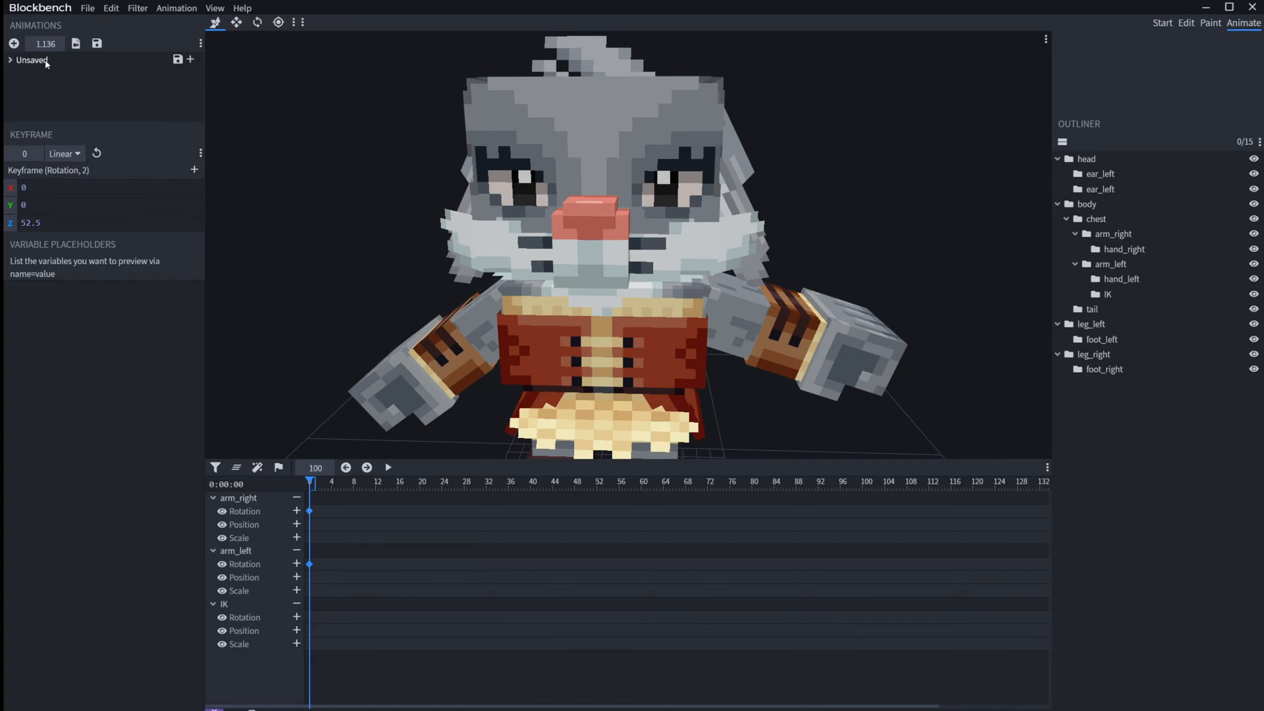
pyautogui.click(45, 61)
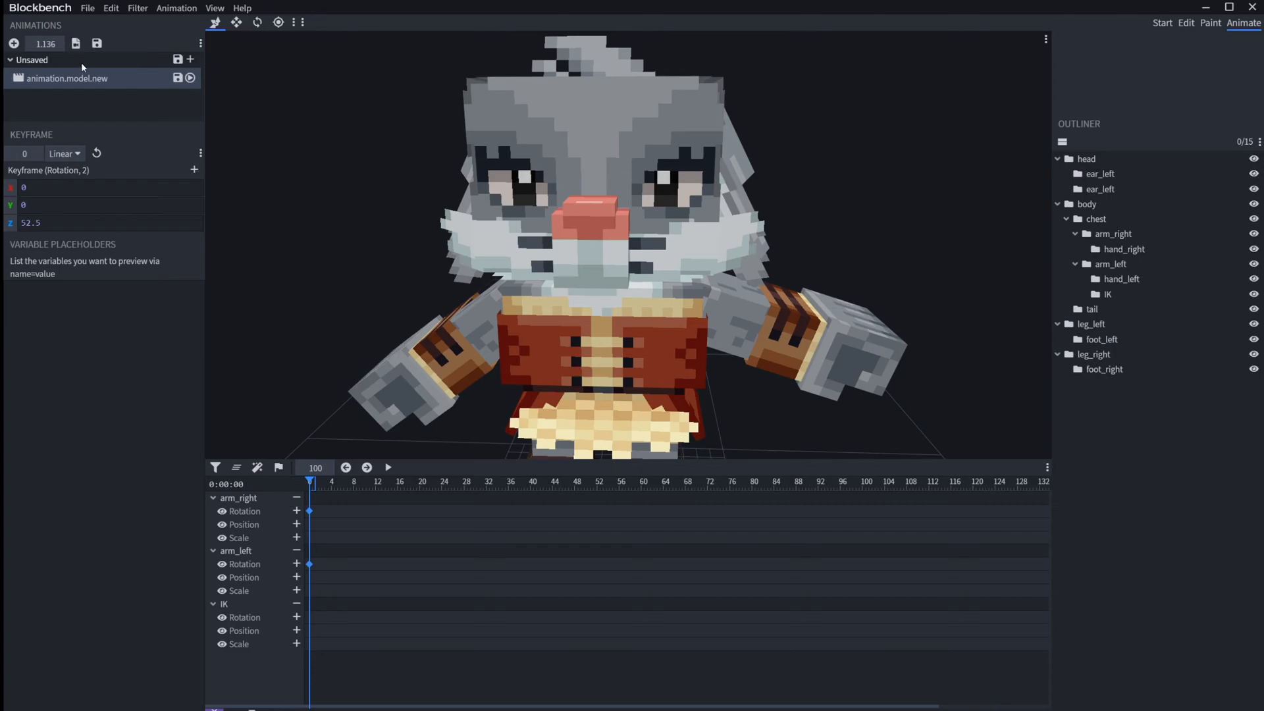
pyautogui.click(81, 61)
pyautogui.click(57, 61)
pyautogui.click(9, 60)
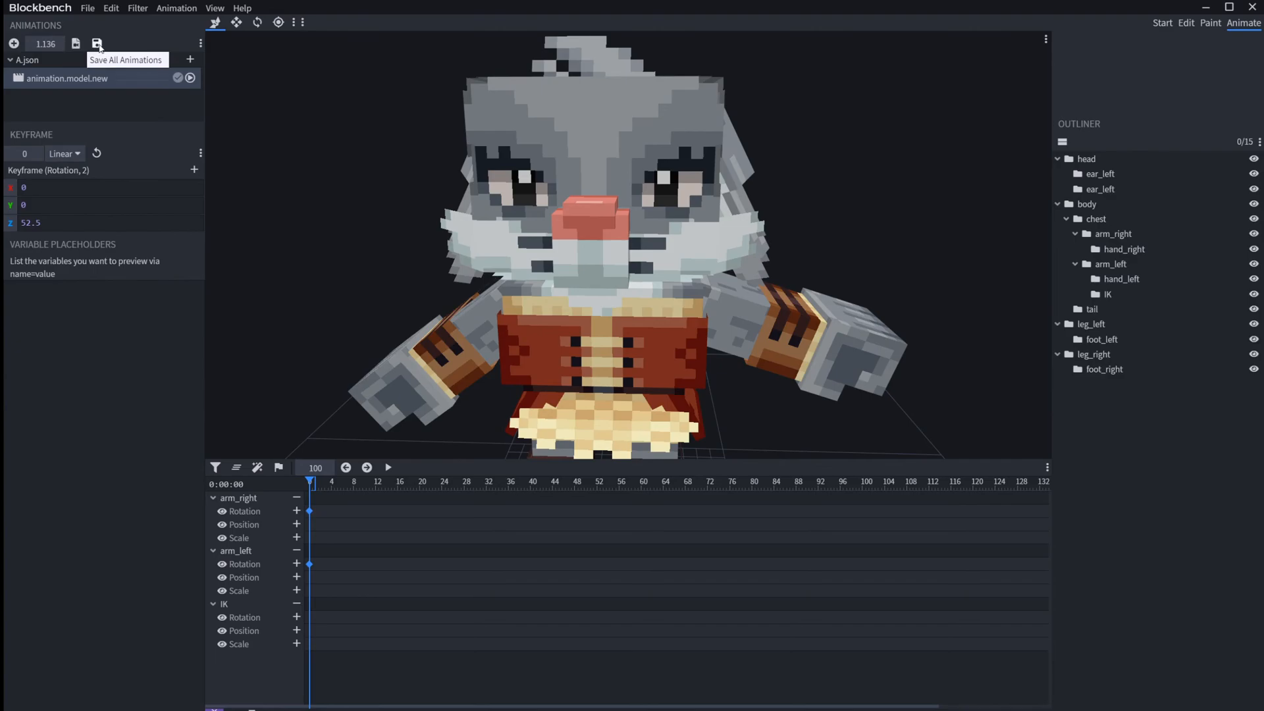
# Step: Add a new animation named animation.model.new_1 with B.json on the desktop as its file
pyautogui.click(13, 44)
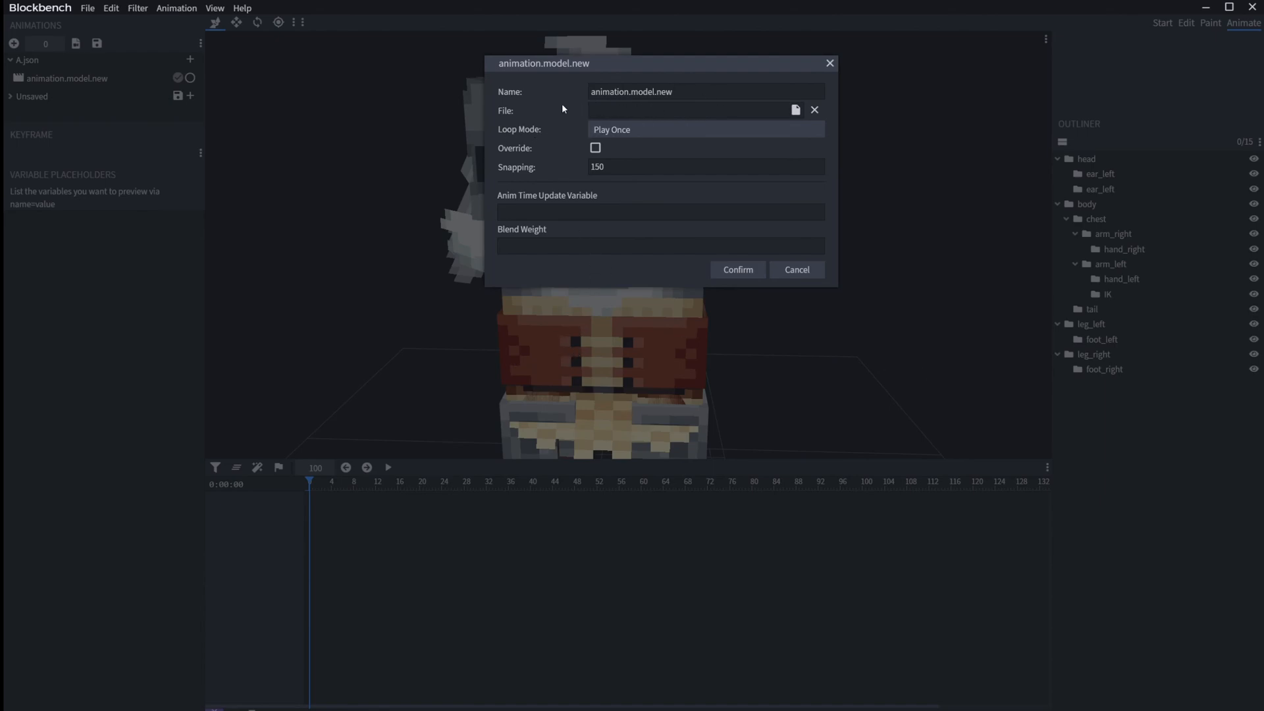
pyautogui.click(1207, 8)
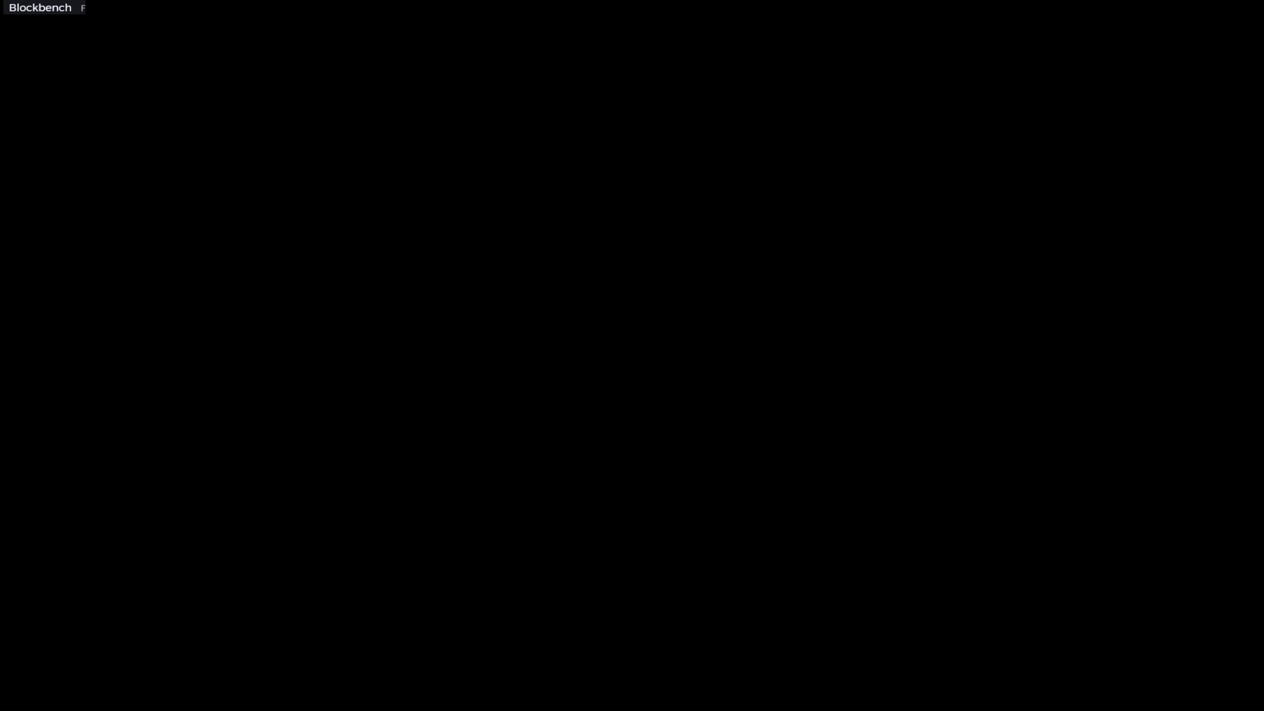
pyautogui.hotkey('alt', 'Tab')
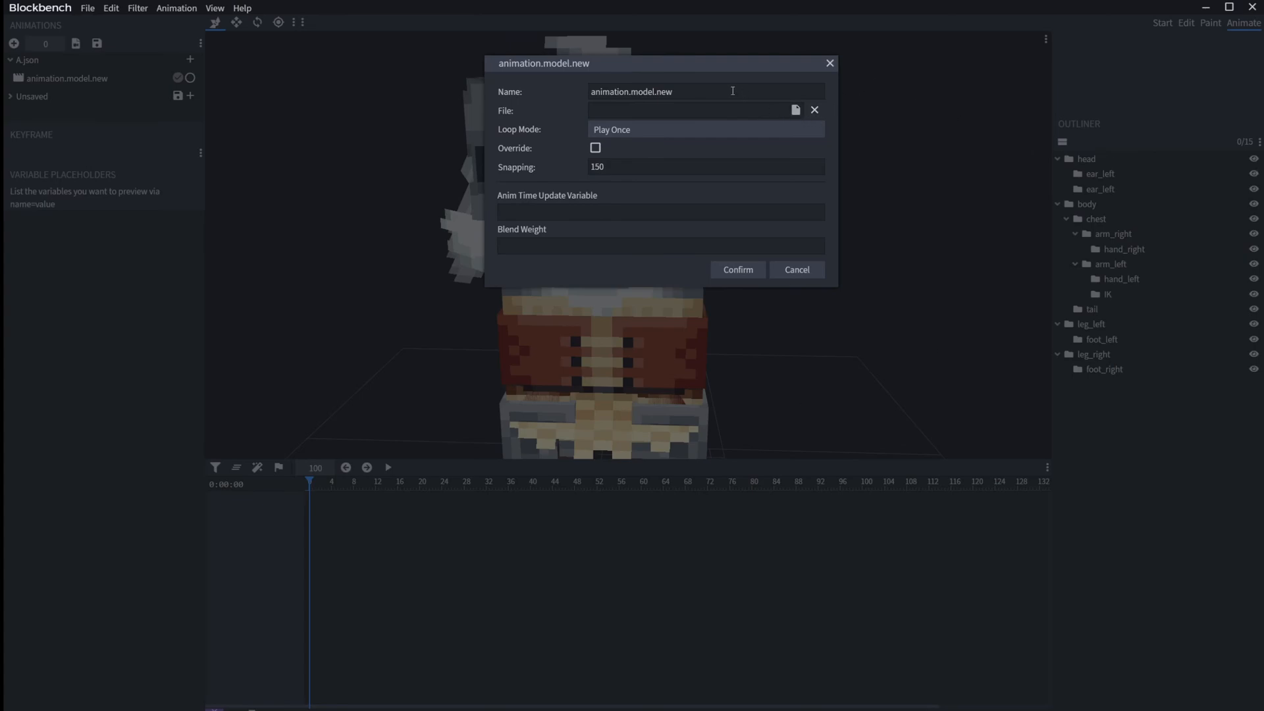
pyautogui.moveTo(731, 69); pyautogui.dragTo(966, 146)
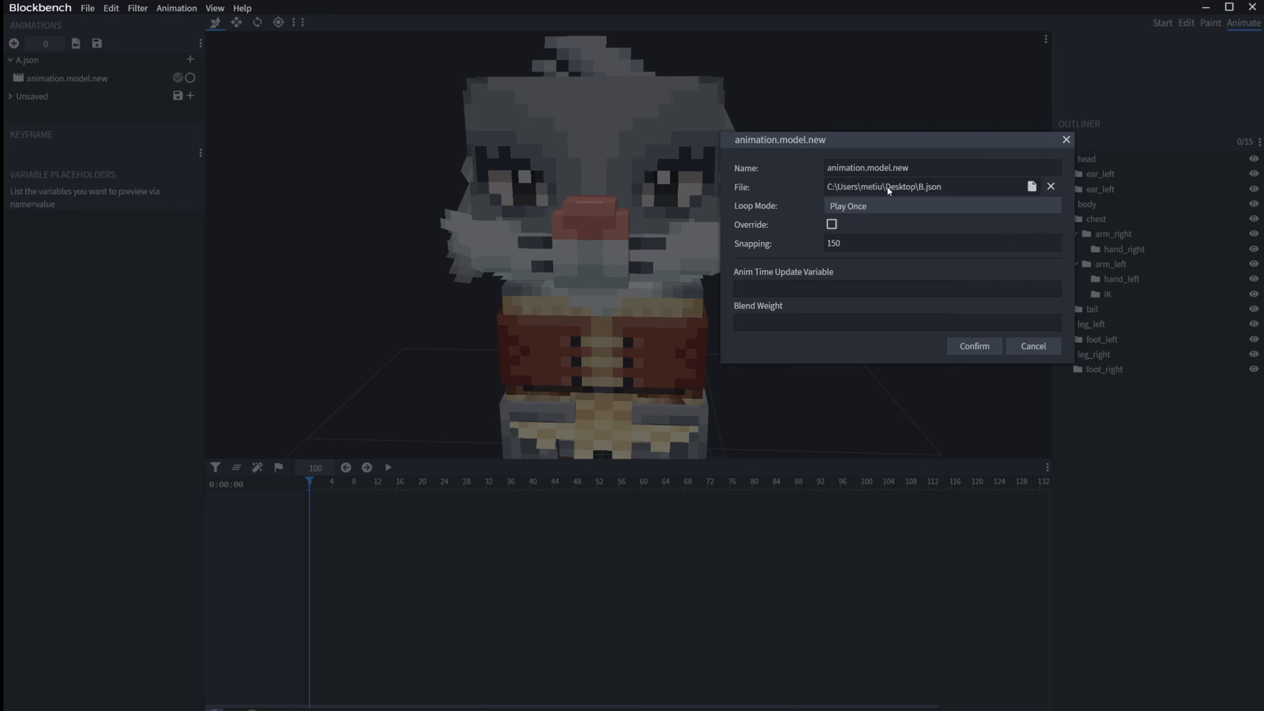
pyautogui.click(931, 167)
pyautogui.write('_1')
pyautogui.click(961, 345)
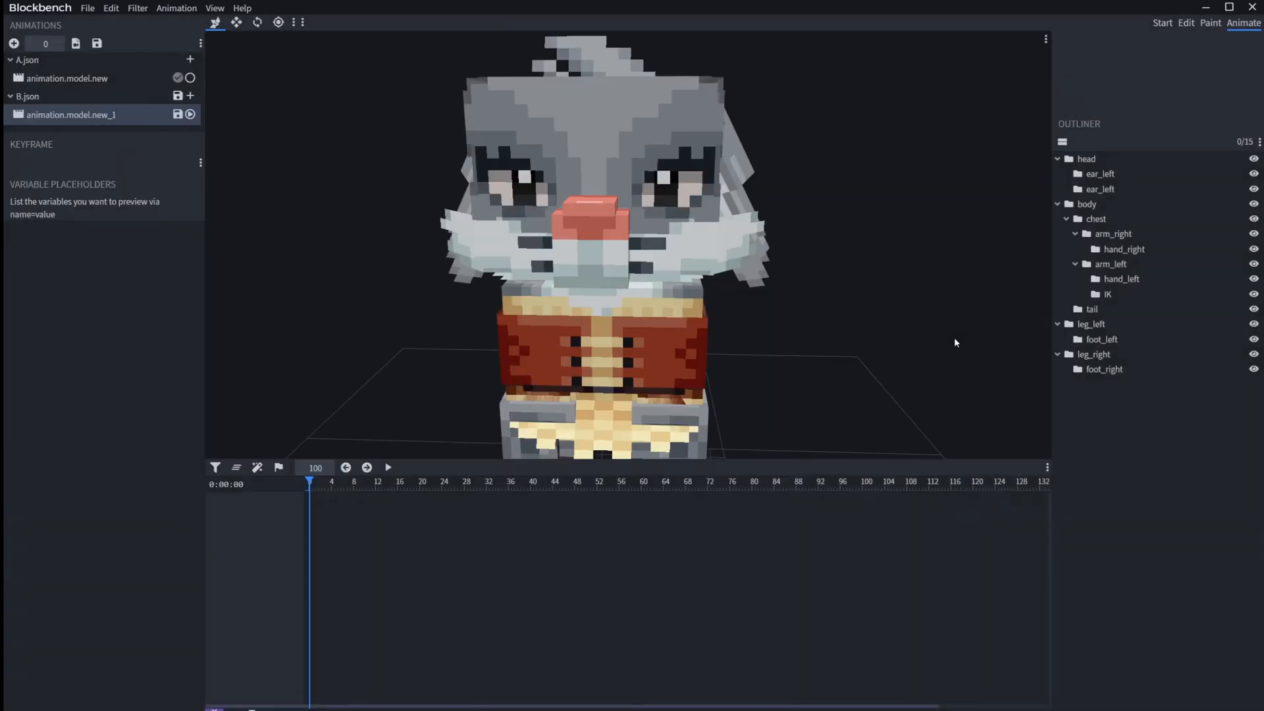
# Step: Collapse and re-expand the A.json and B.json animation groups, and save the B.json file
pyautogui.click(41, 95)
pyautogui.click(46, 61)
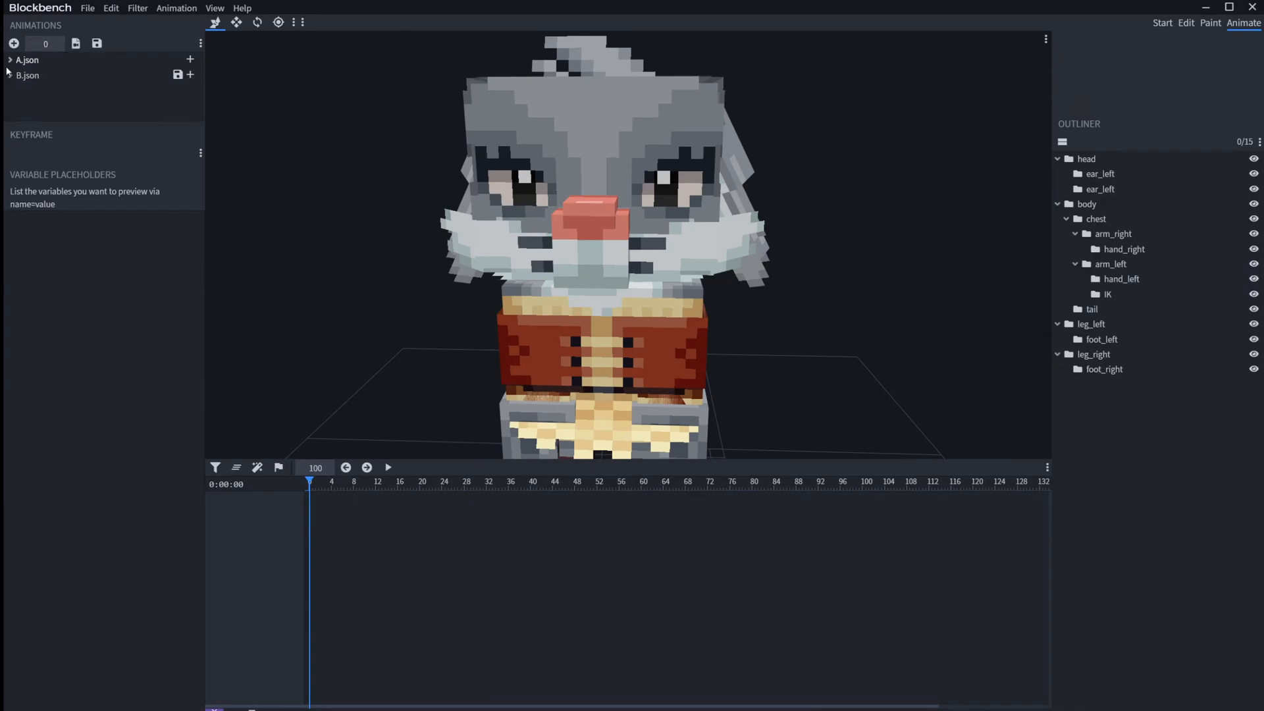
pyautogui.click(61, 77)
pyautogui.click(61, 61)
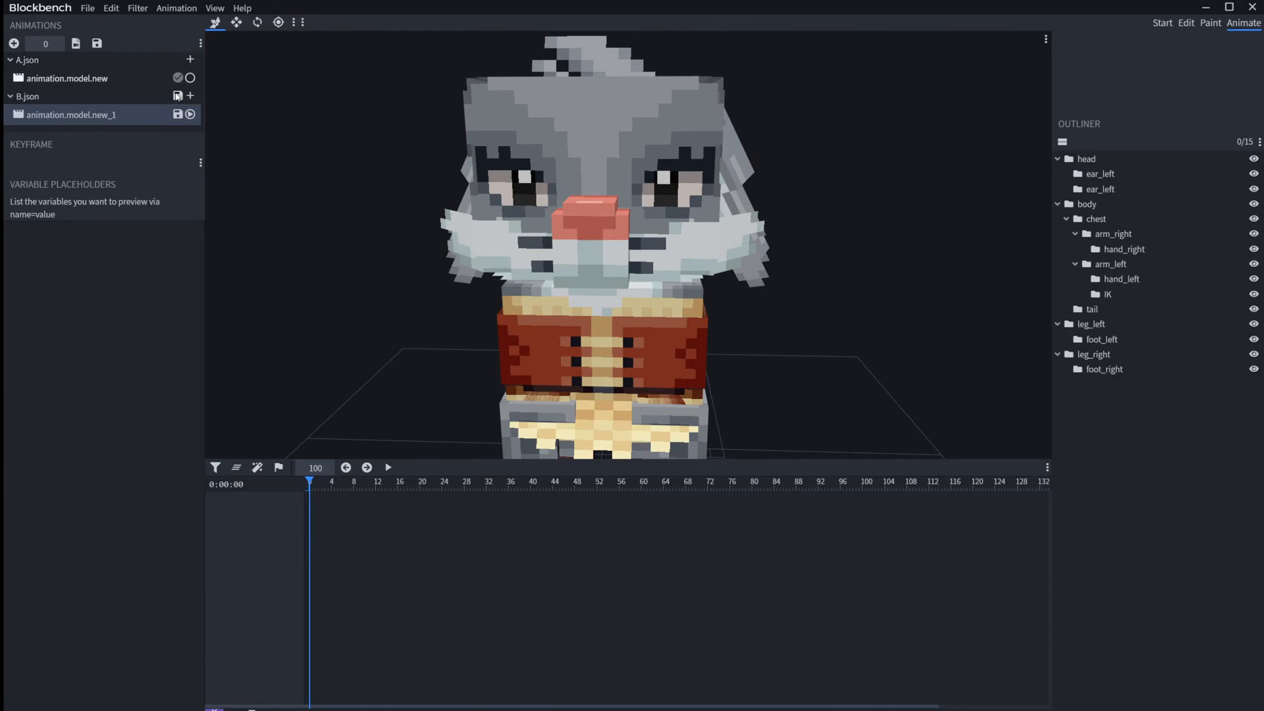
pyautogui.click(845, 371)
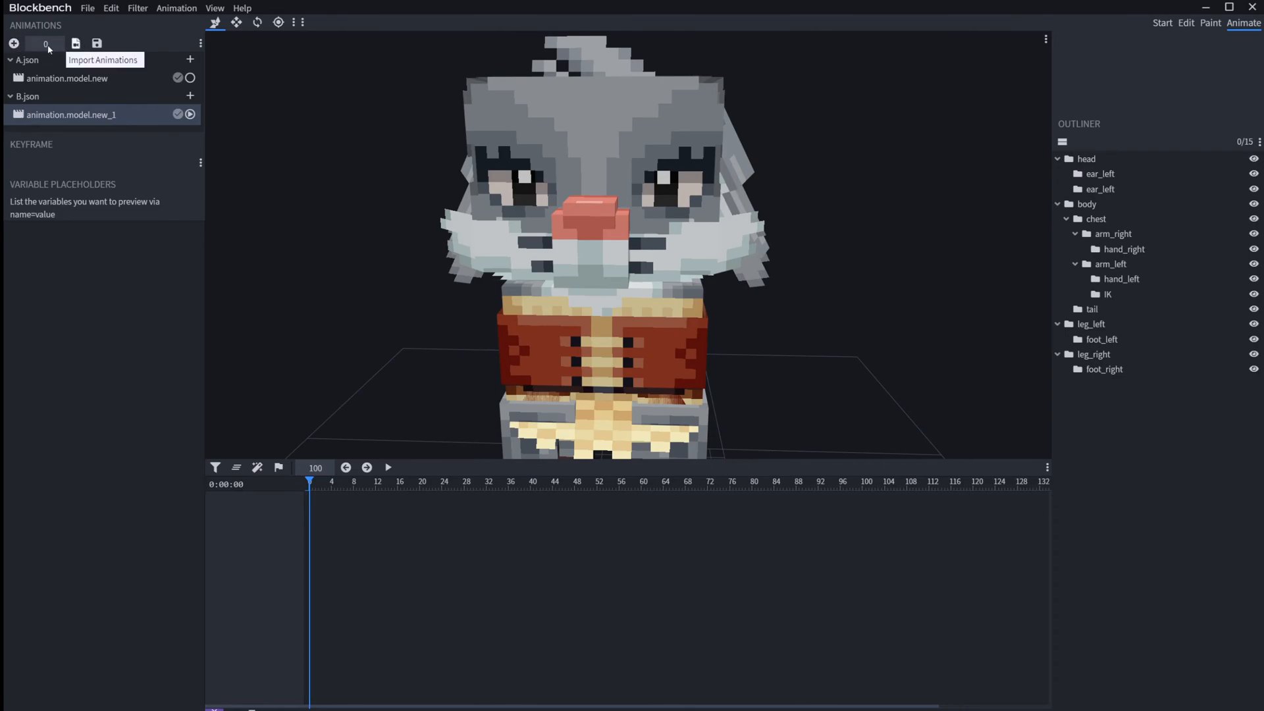
# Step: Add another animation named animation.model.new_2, place it in the B.json group and save it there
pyautogui.click(14, 42)
pyautogui.click(696, 89)
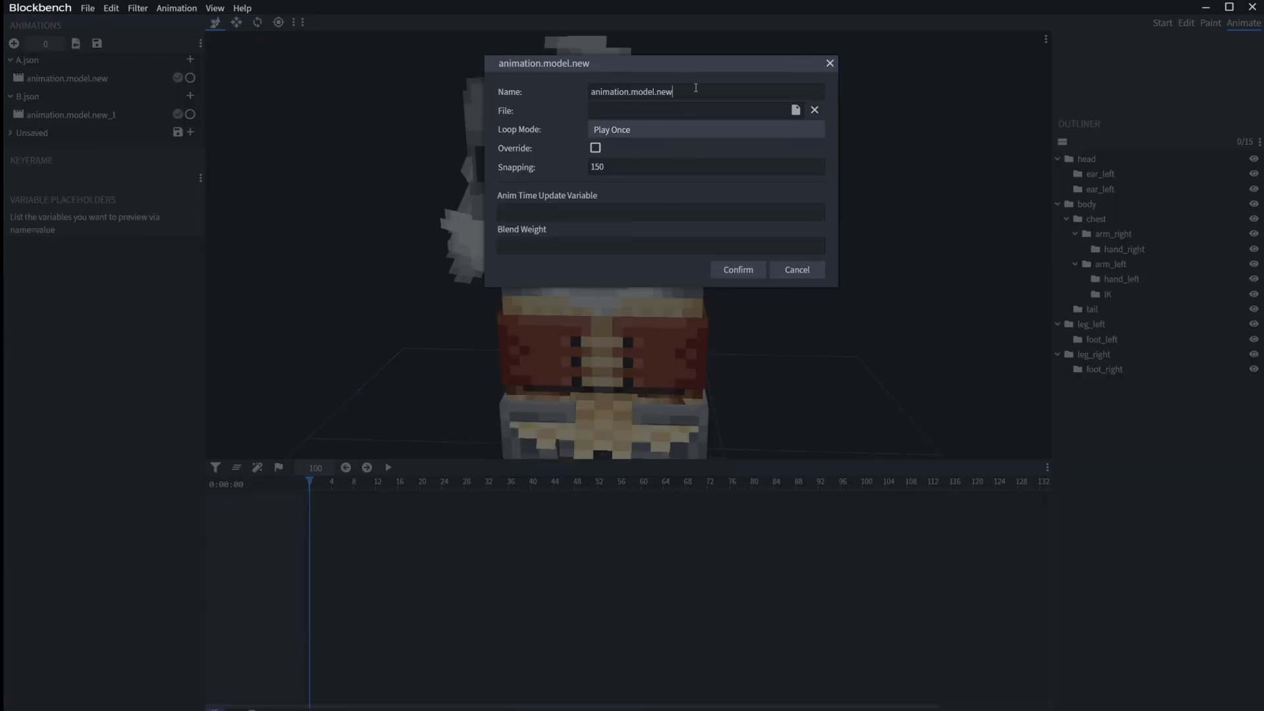
pyautogui.write('_2')
pyautogui.click(743, 274)
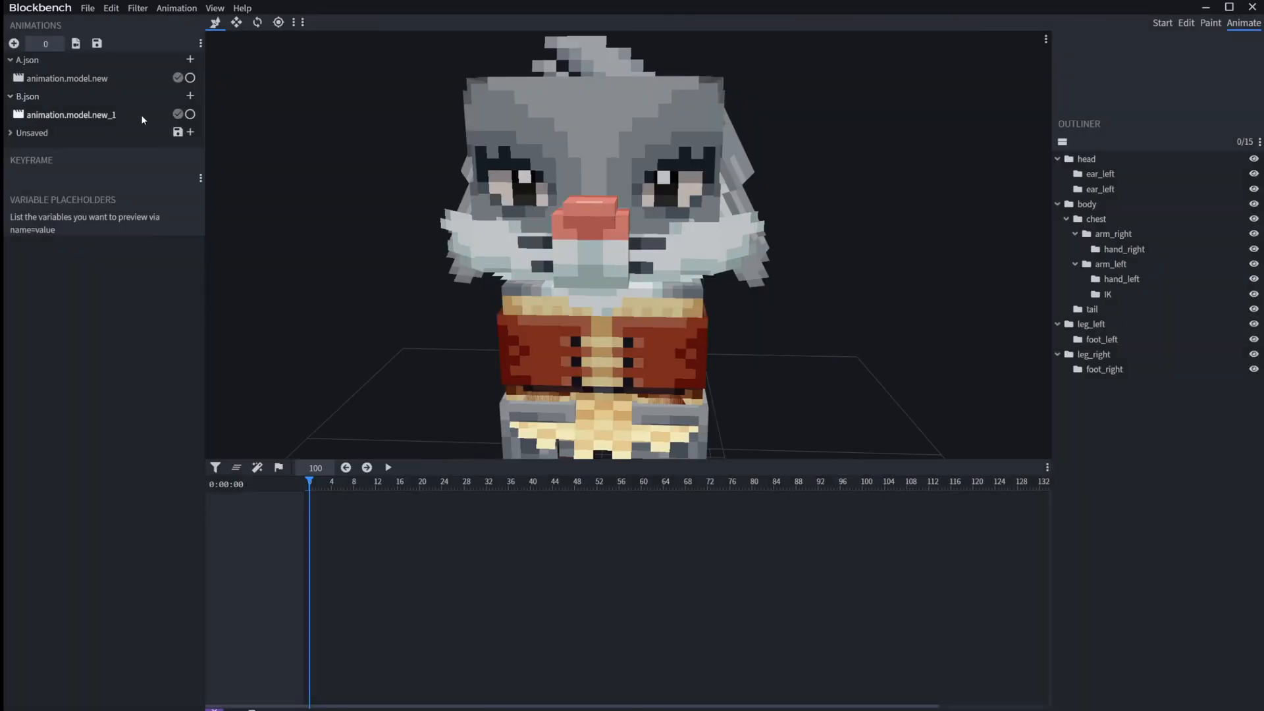
pyautogui.click(25, 139)
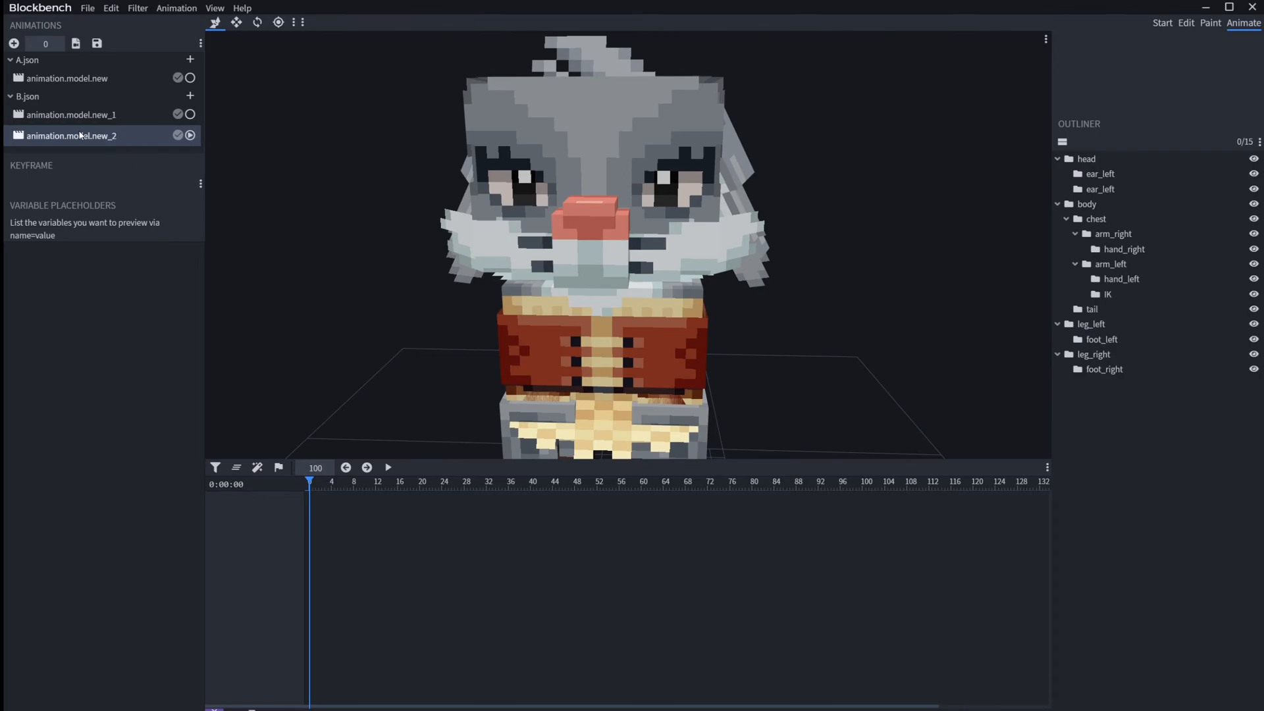
# Step: Delete animation.model.new_2 and animation.model.new_1, removing both from the B.json file as well
pyautogui.press('Delete')
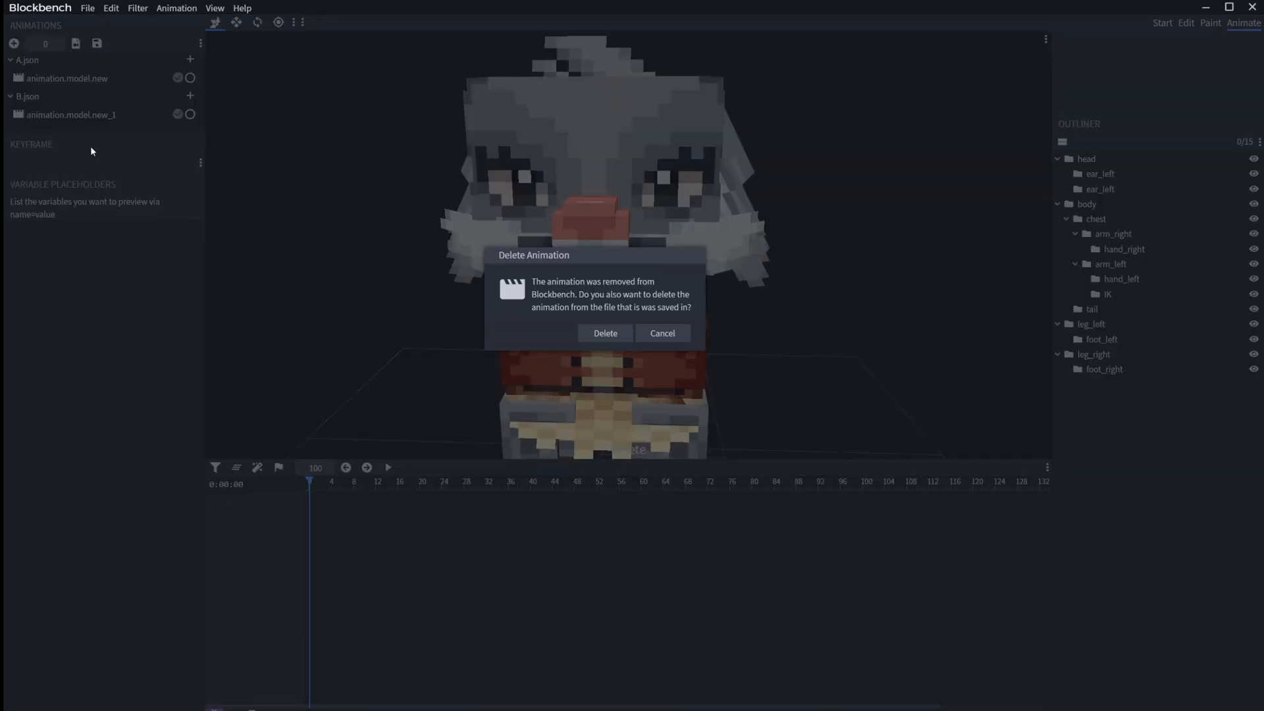
pyautogui.click(605, 333)
pyautogui.click(114, 114)
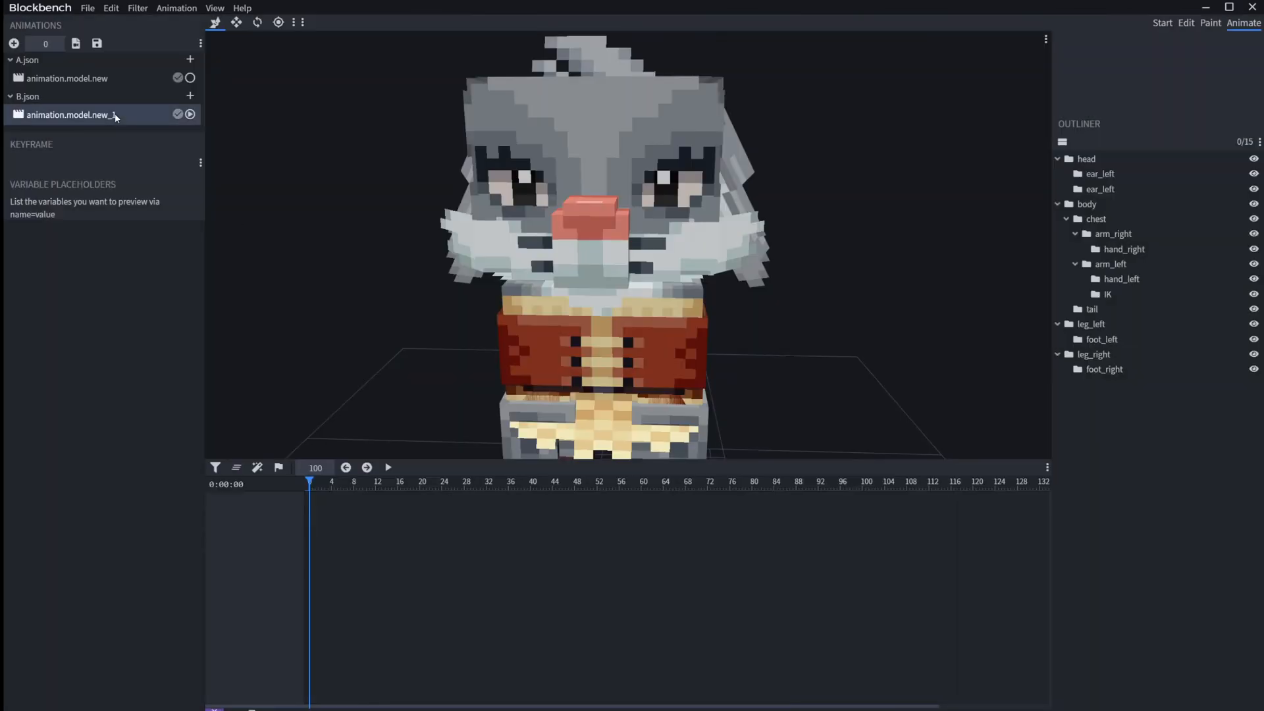
pyautogui.press('Delete')
pyautogui.click(606, 333)
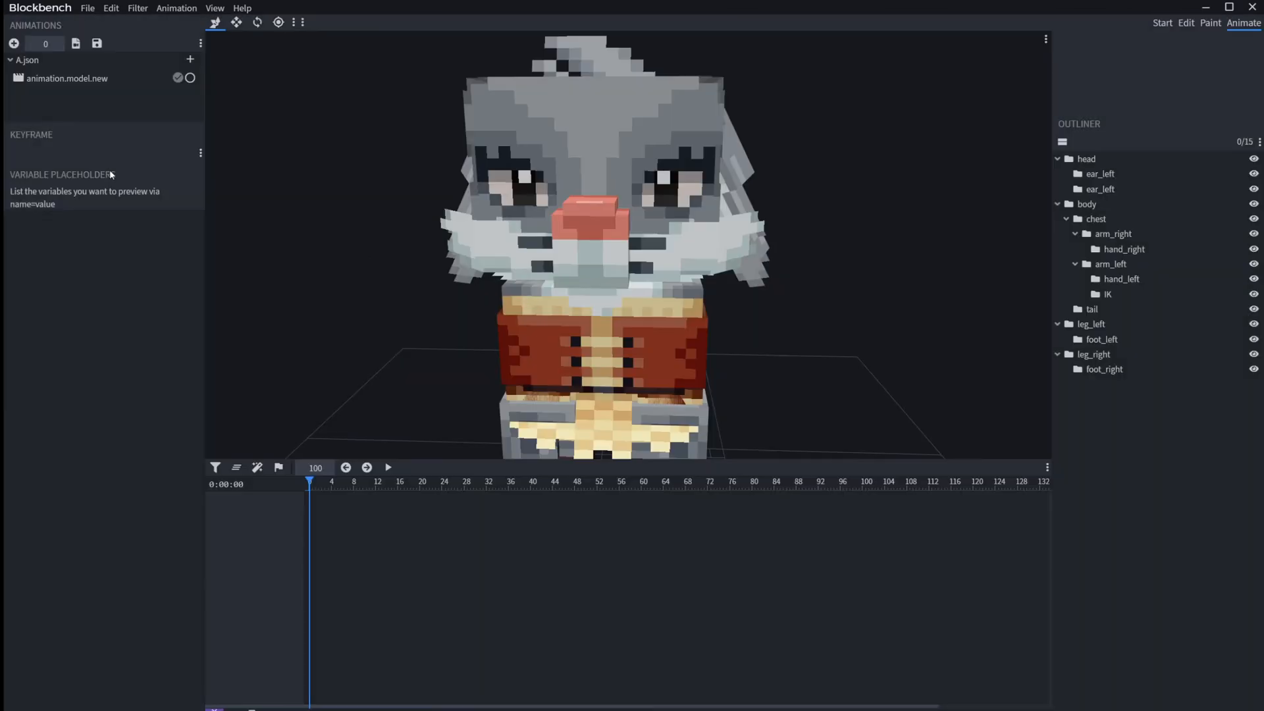
pyautogui.click(14, 43)
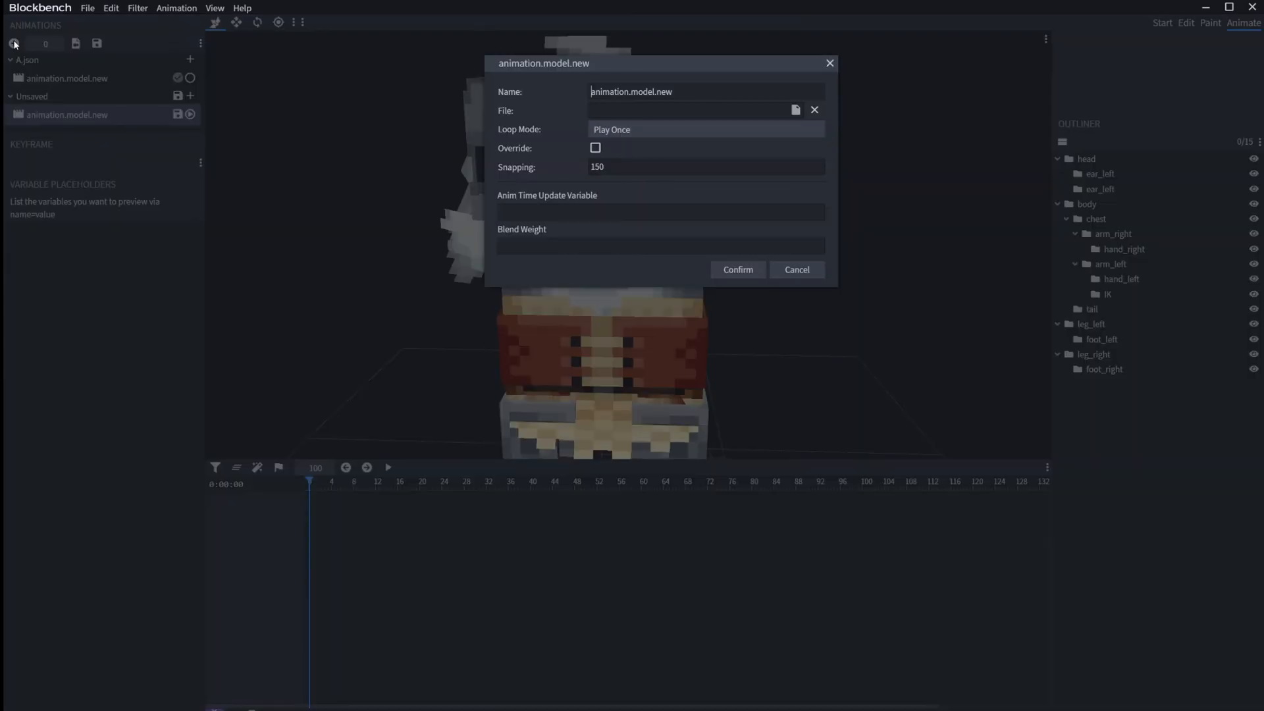
pyautogui.moveTo(697, 67); pyautogui.dragTo(770, 124)
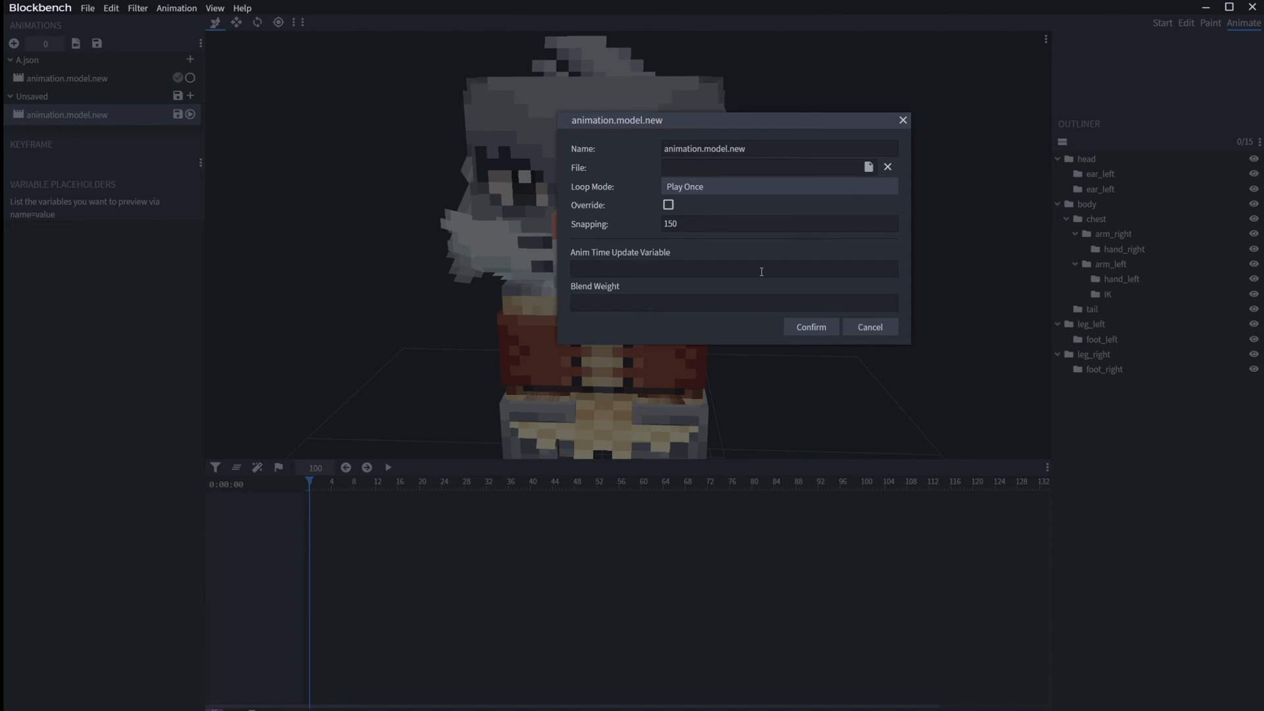
pyautogui.click(868, 328)
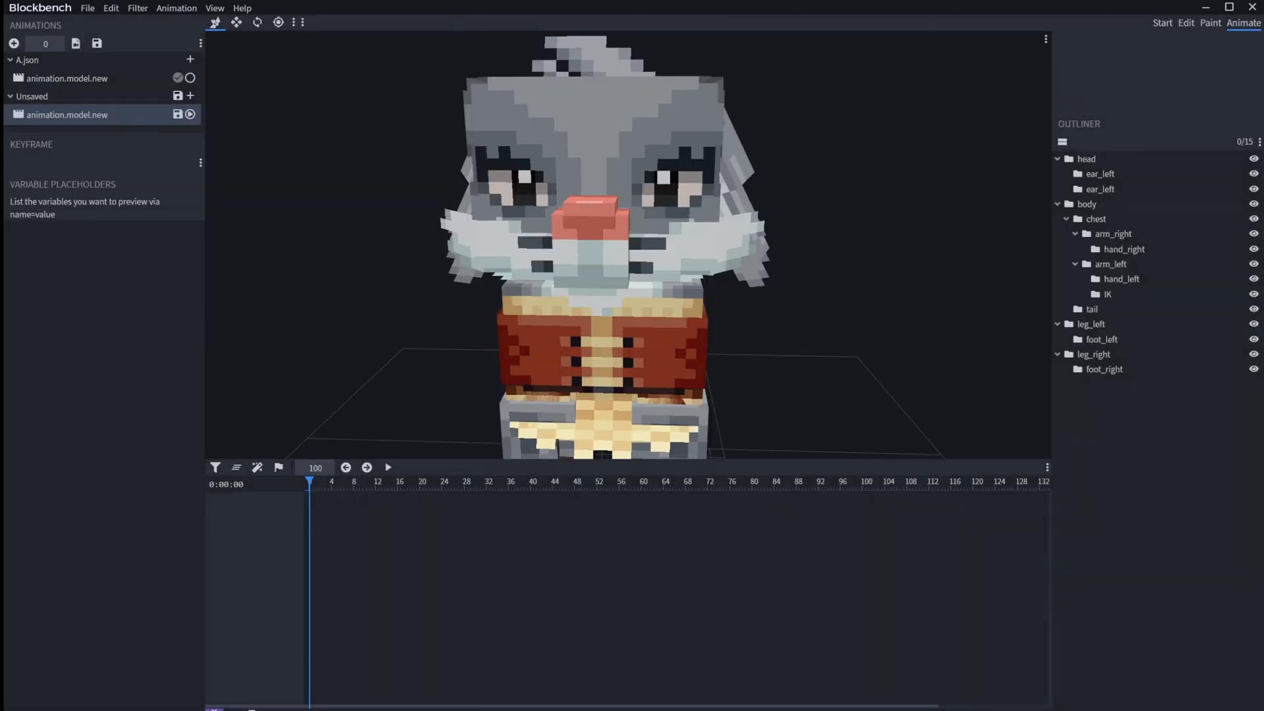
pyautogui.press('Delete')
pyautogui.rightClick(86, 111)
pyautogui.click(122, 172)
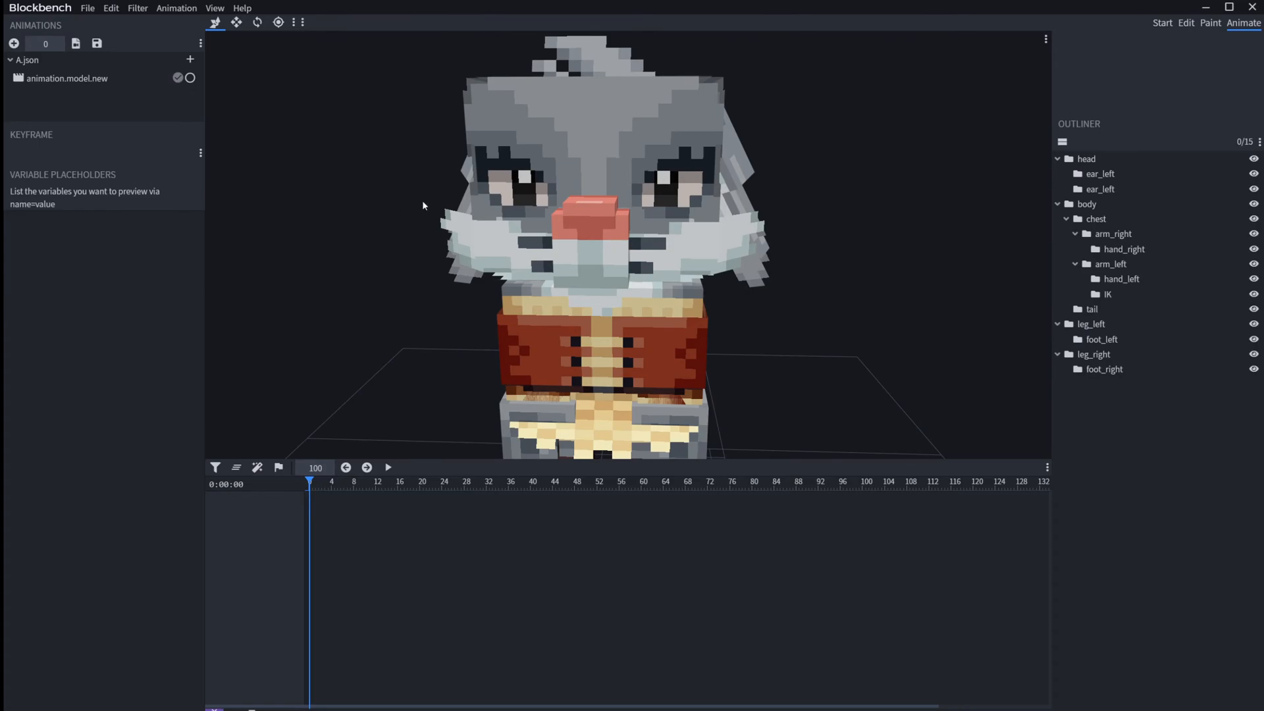
# Step: Select animation.model.new in the A.json group and look over the rabbit's spread-arm pose
pyautogui.click(86, 79)
pyautogui.moveTo(978, 224); pyautogui.dragTo(925, 222)
pyautogui.moveTo(926, 222); pyautogui.dragTo(883, 132, button='right')
pyautogui.scroll(-5, 883, 136)
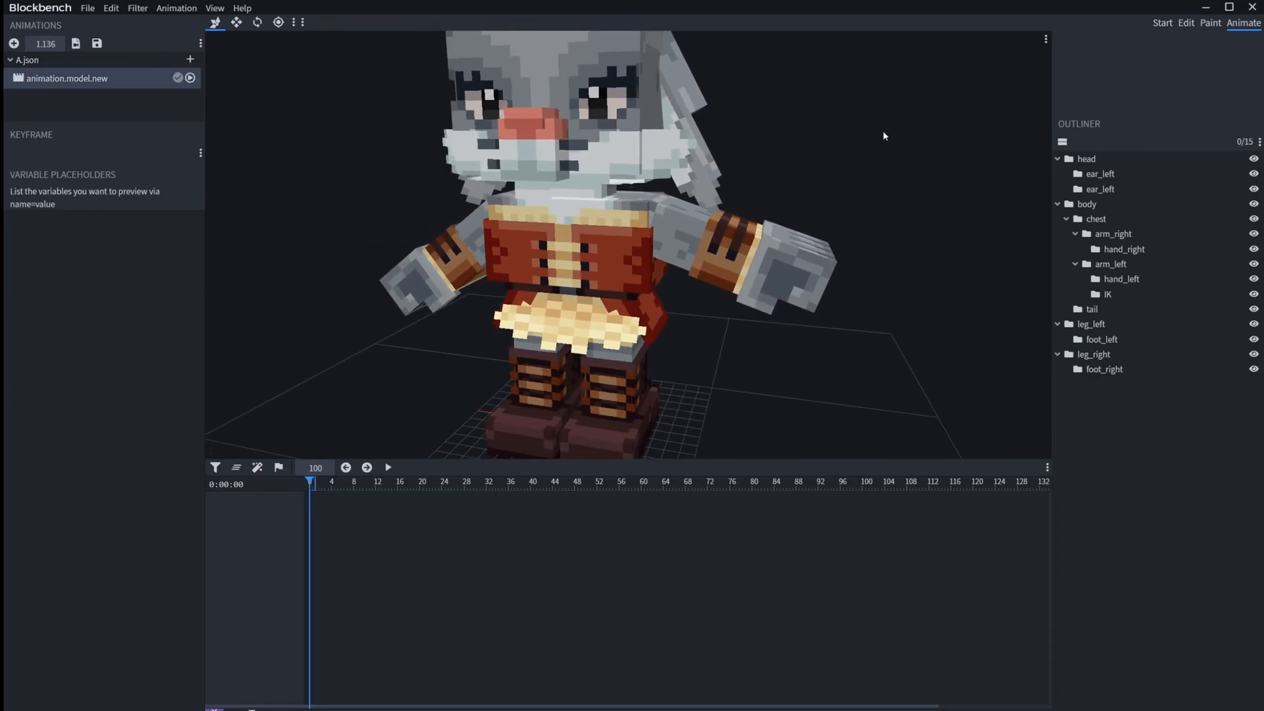
pyautogui.moveTo(867, 182); pyautogui.dragTo(860, 181)
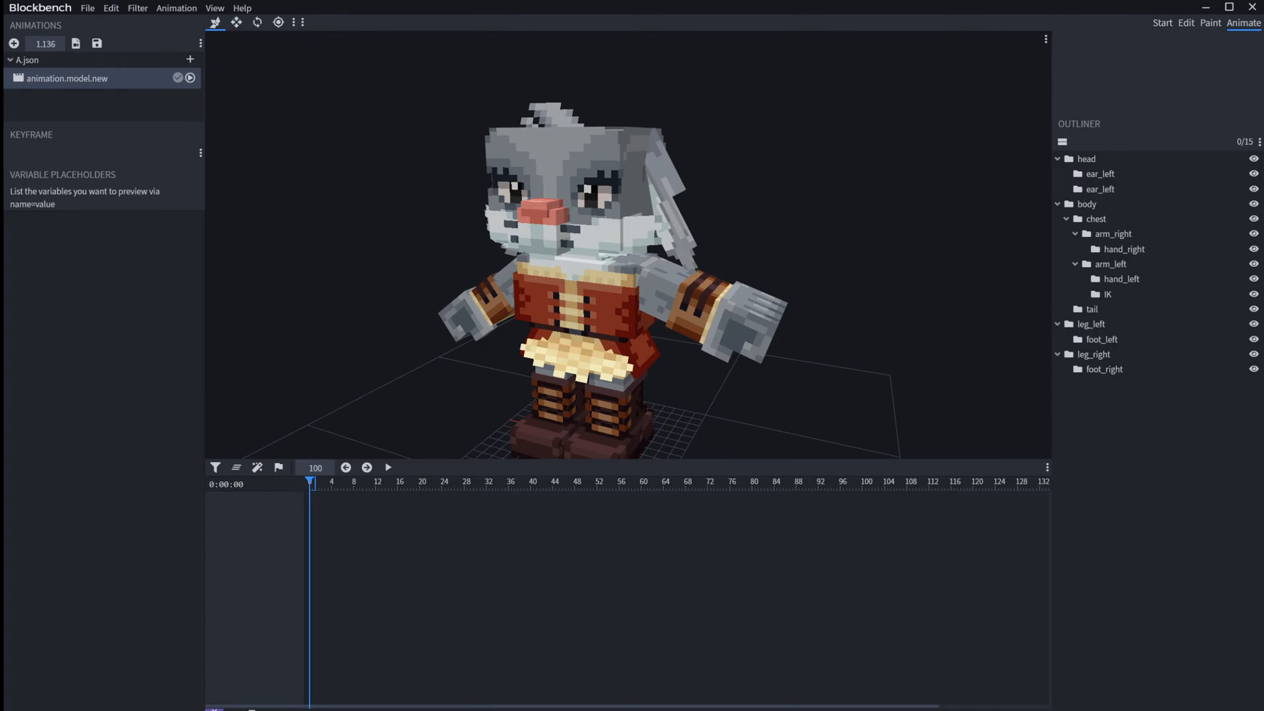
# Step: Select the rabbit's tail bone and bring it into the timeline of animation.model.new
pyautogui.moveTo(827, 246); pyautogui.dragTo(660, 243)
pyautogui.click(654, 365)
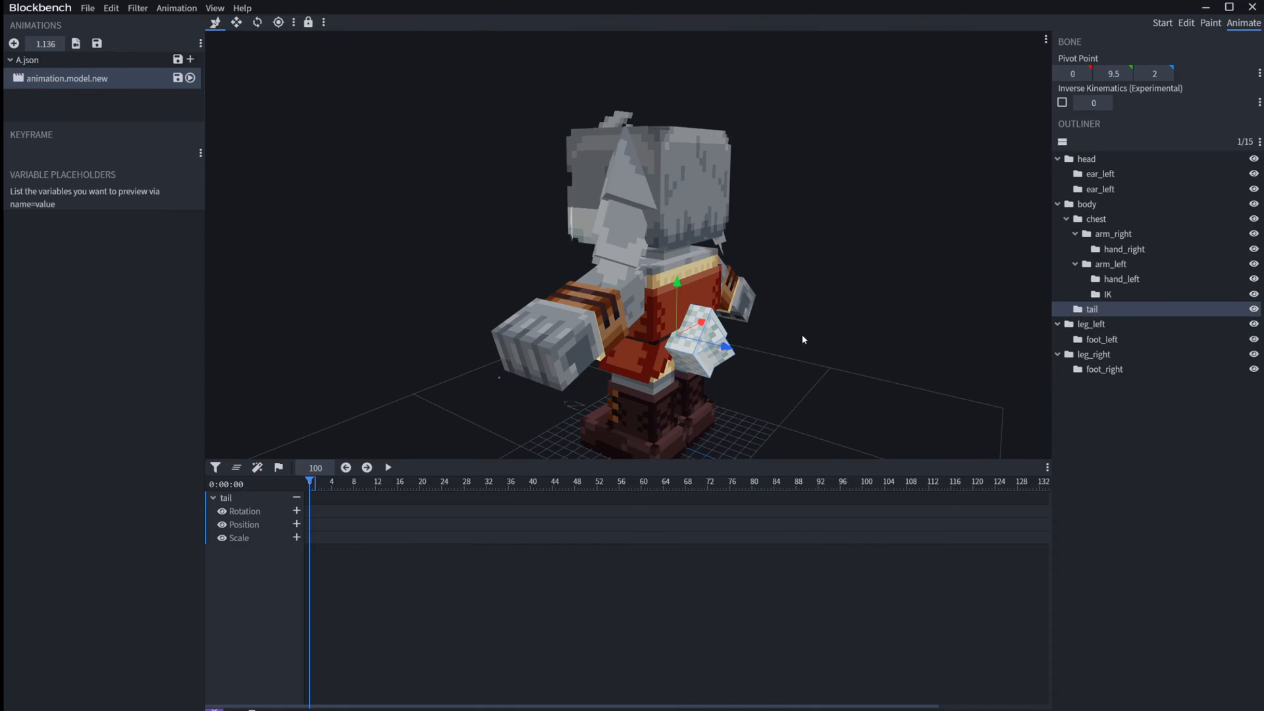
pyautogui.moveTo(804, 339); pyautogui.dragTo(798, 282, button='right')
pyautogui.moveTo(798, 282); pyautogui.dragTo(857, 275)
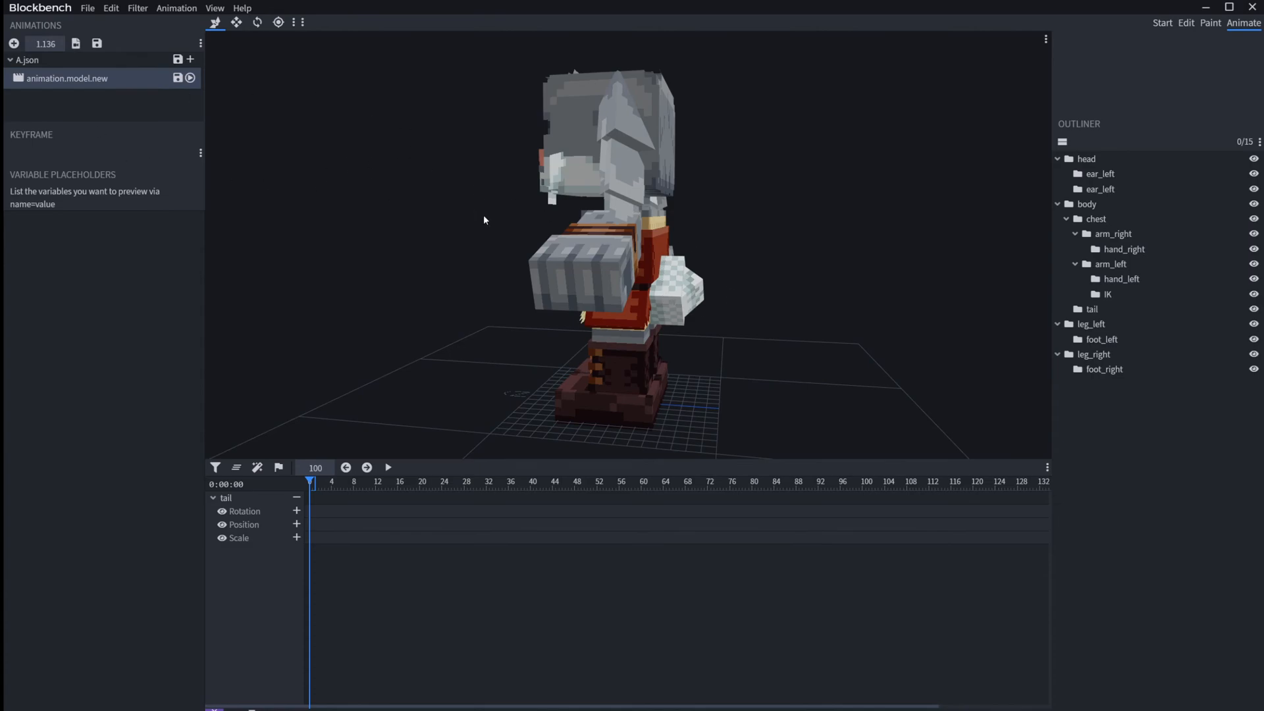
pyautogui.click(667, 302)
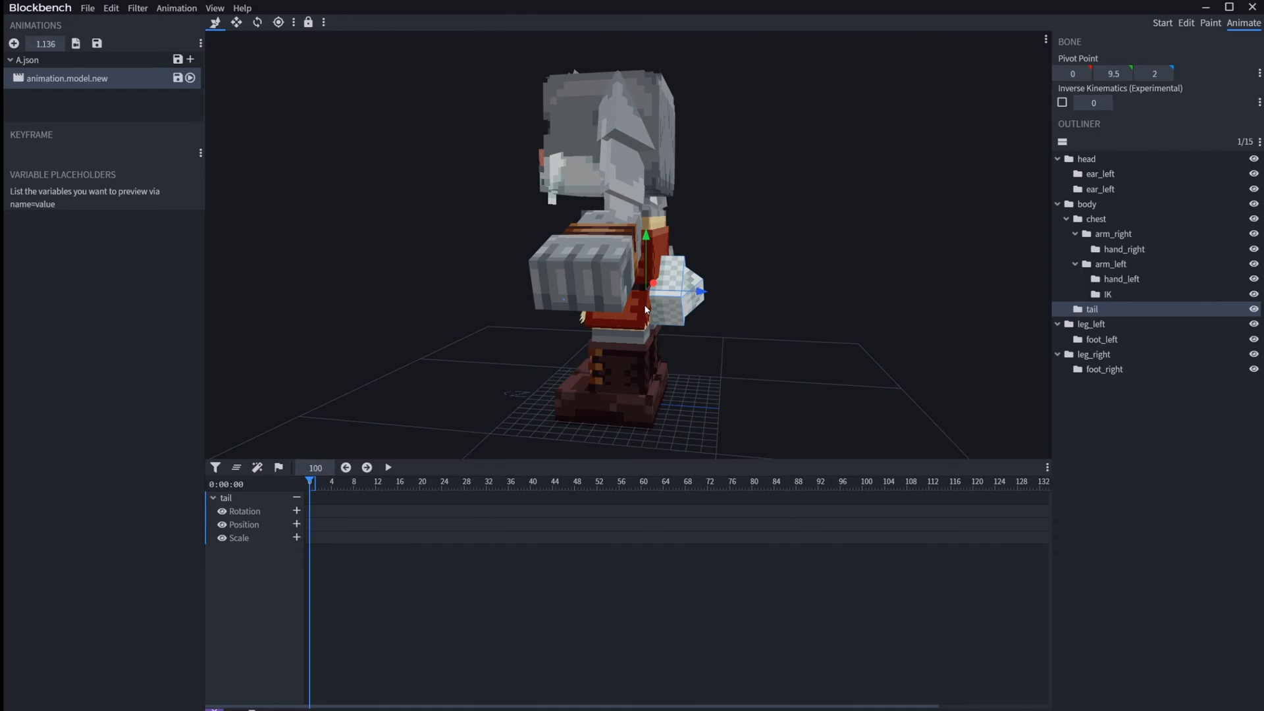
# Step: Show the Effects animator in the timeline and add a Particle and a Sound keyframe at time 0
pyautogui.click(258, 467)
pyautogui.click(296, 511)
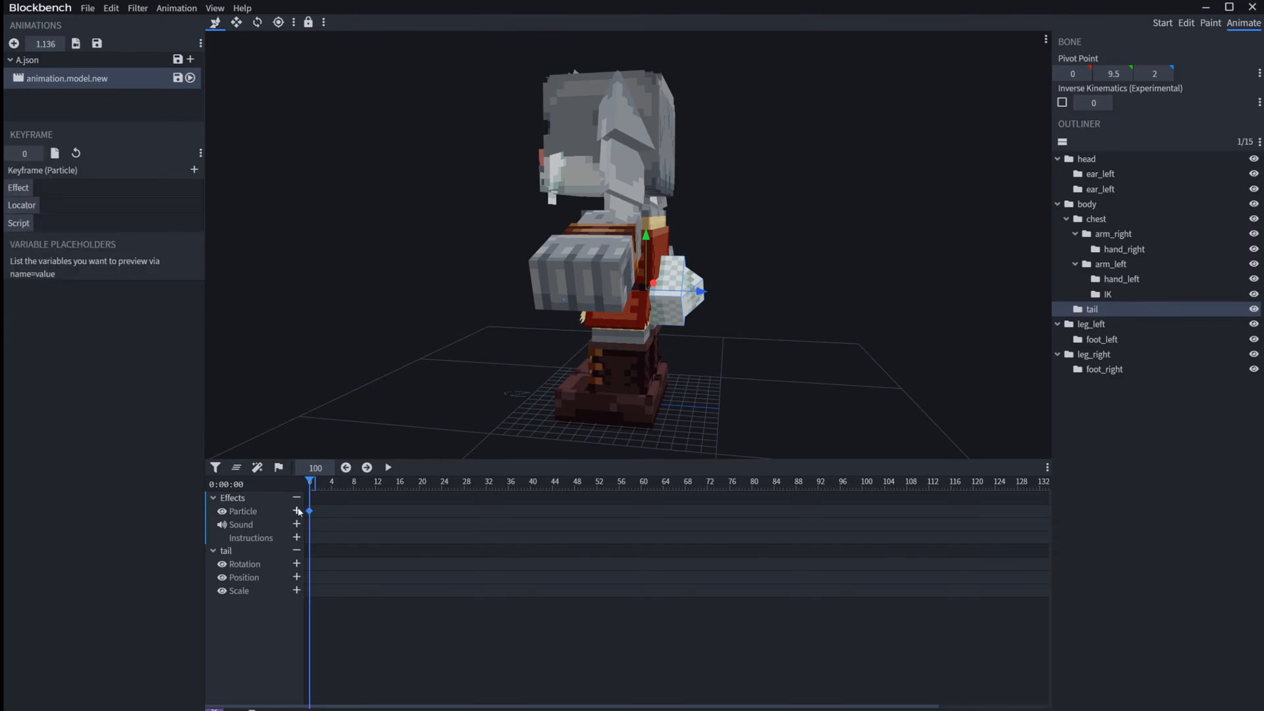
pyautogui.click(298, 524)
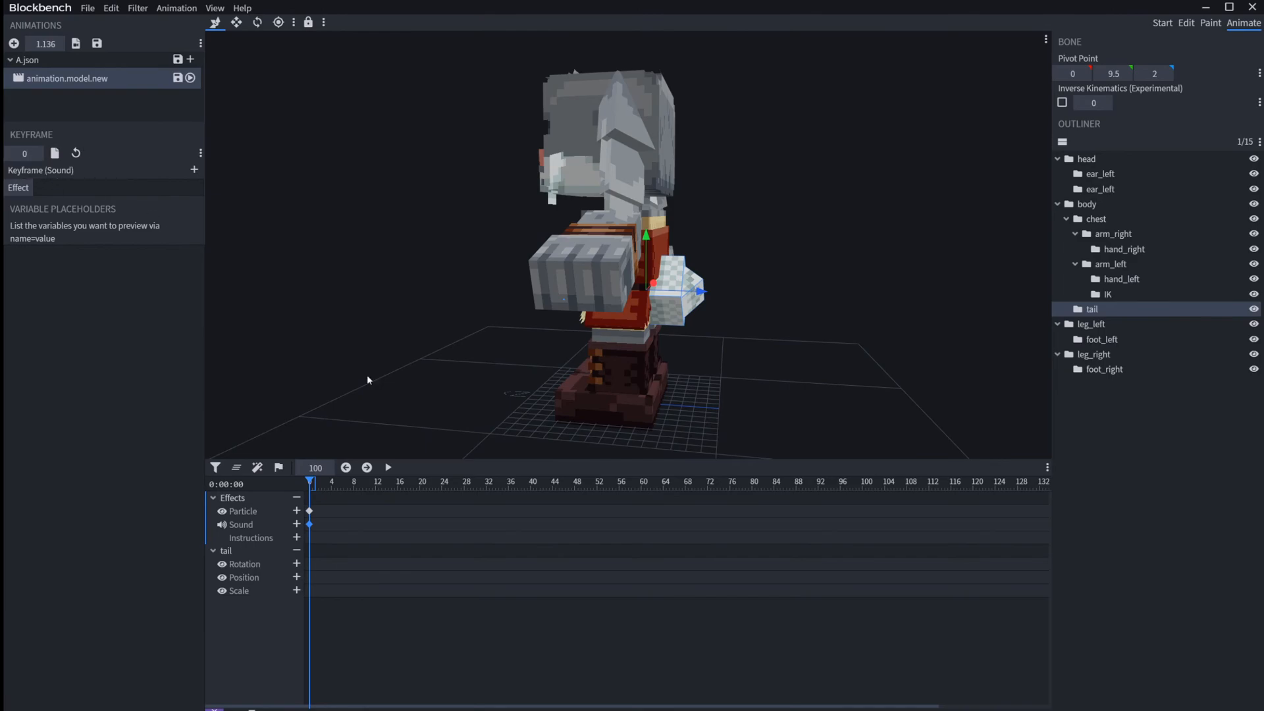
# Step: Set the effect of the Particle keyframe at time 0 to fire
pyautogui.click(309, 512)
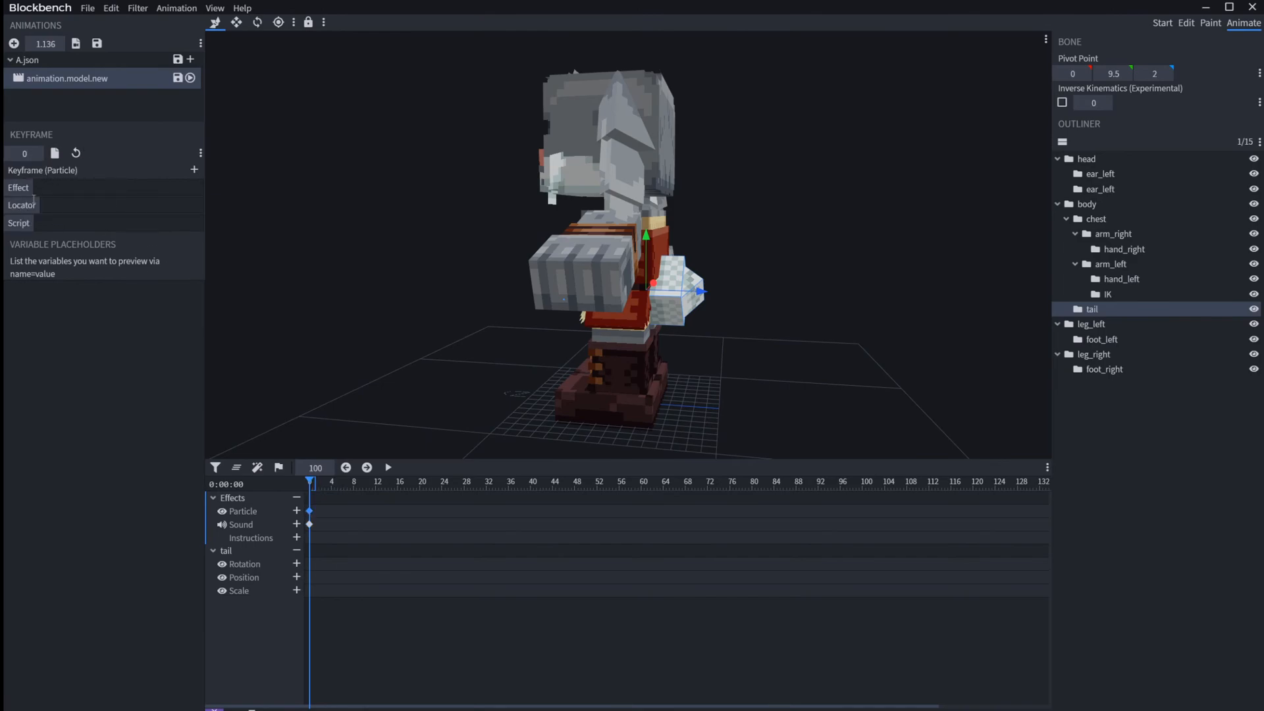
pyautogui.click(48, 189)
pyautogui.moveTo(408, 234); pyautogui.dragTo(536, 237)
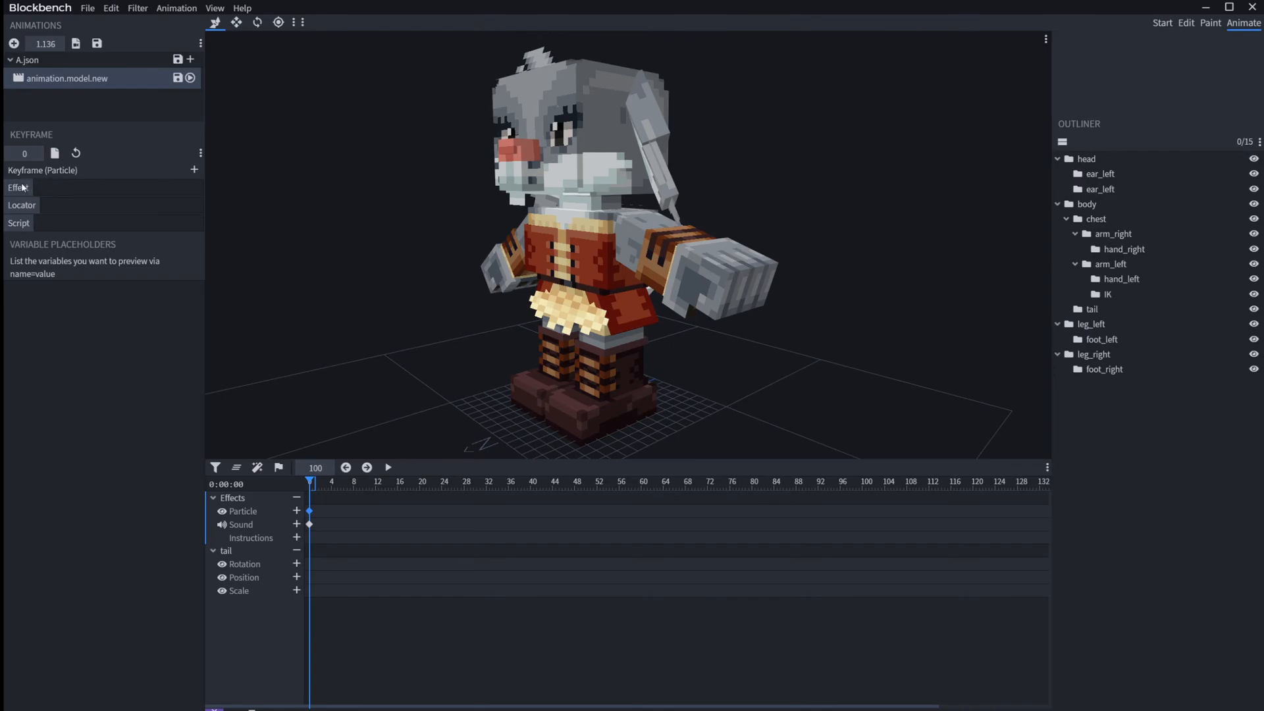
pyautogui.click(39, 185)
pyautogui.write('fire')
pyautogui.moveTo(368, 349); pyautogui.dragTo(389, 308)
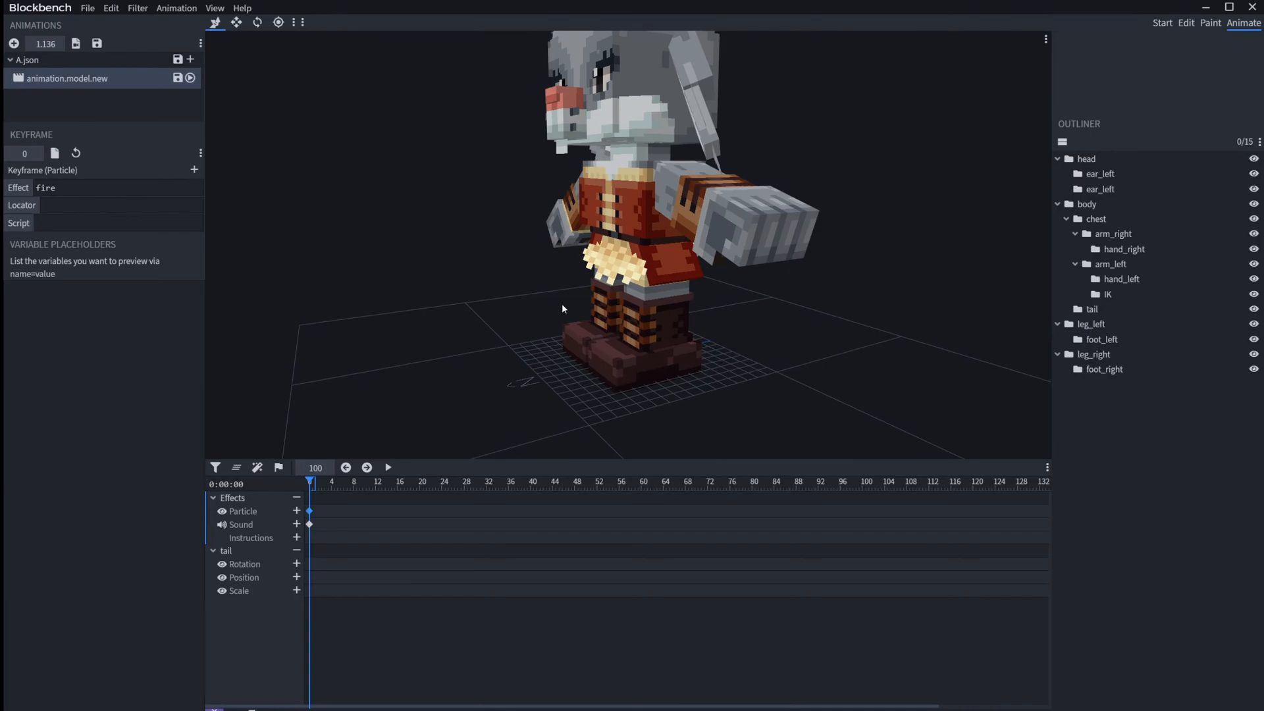
# Step: Select the Sound keyframe at time 0 and open its effect name for editing
pyautogui.click(309, 524)
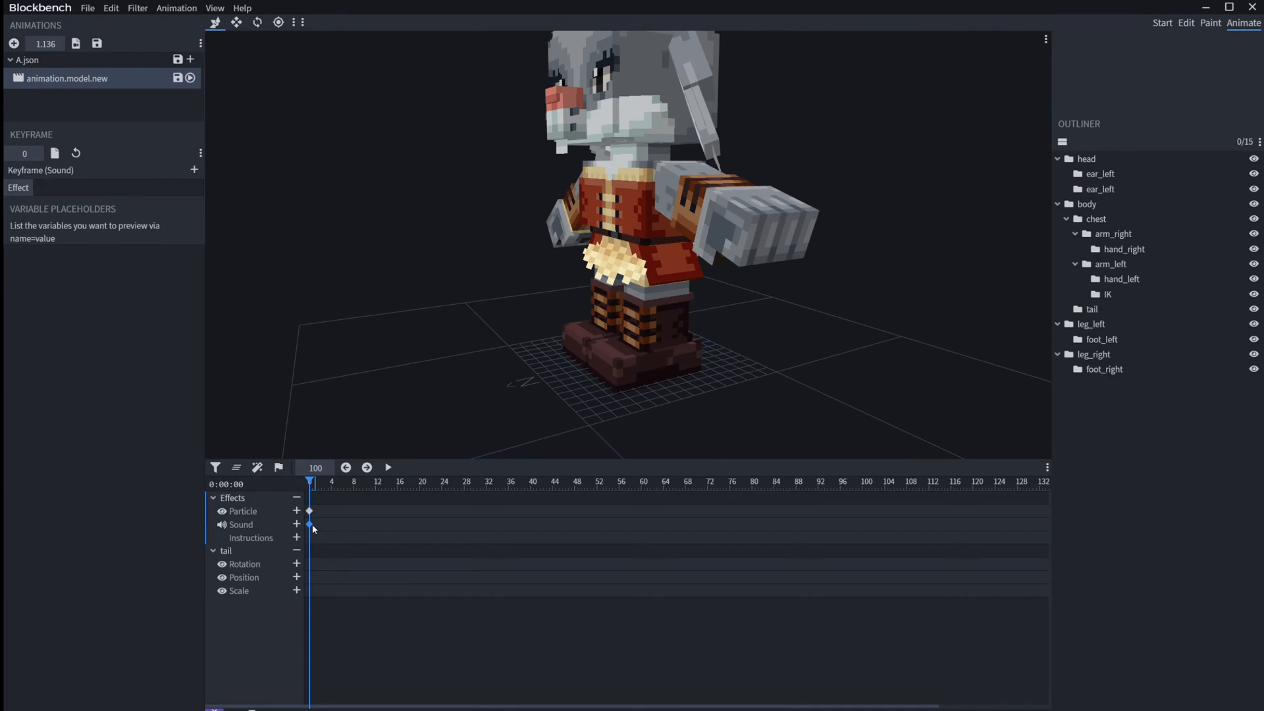
pyautogui.click(43, 183)
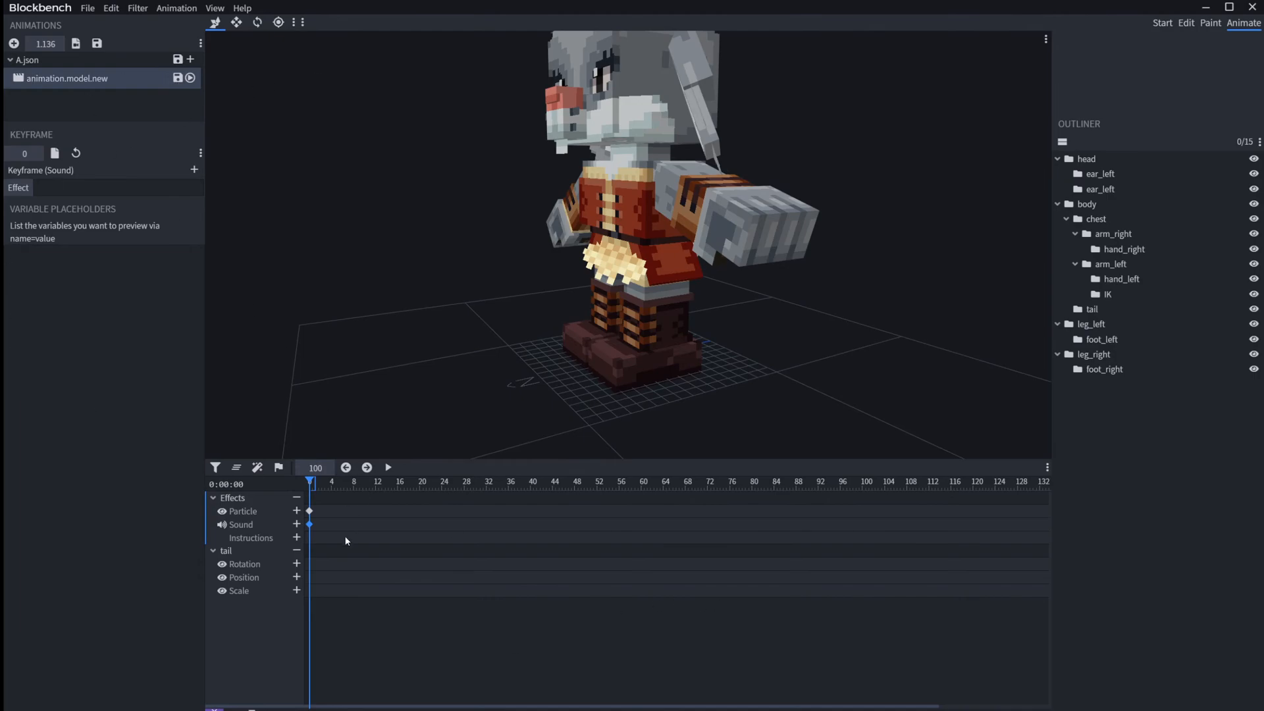
# Step: Delete the Particle and Sound keyframes and add a Rotation keyframe to the tail at time 0
pyautogui.hotkey('ctrl', 'a')
pyautogui.press('Delete')
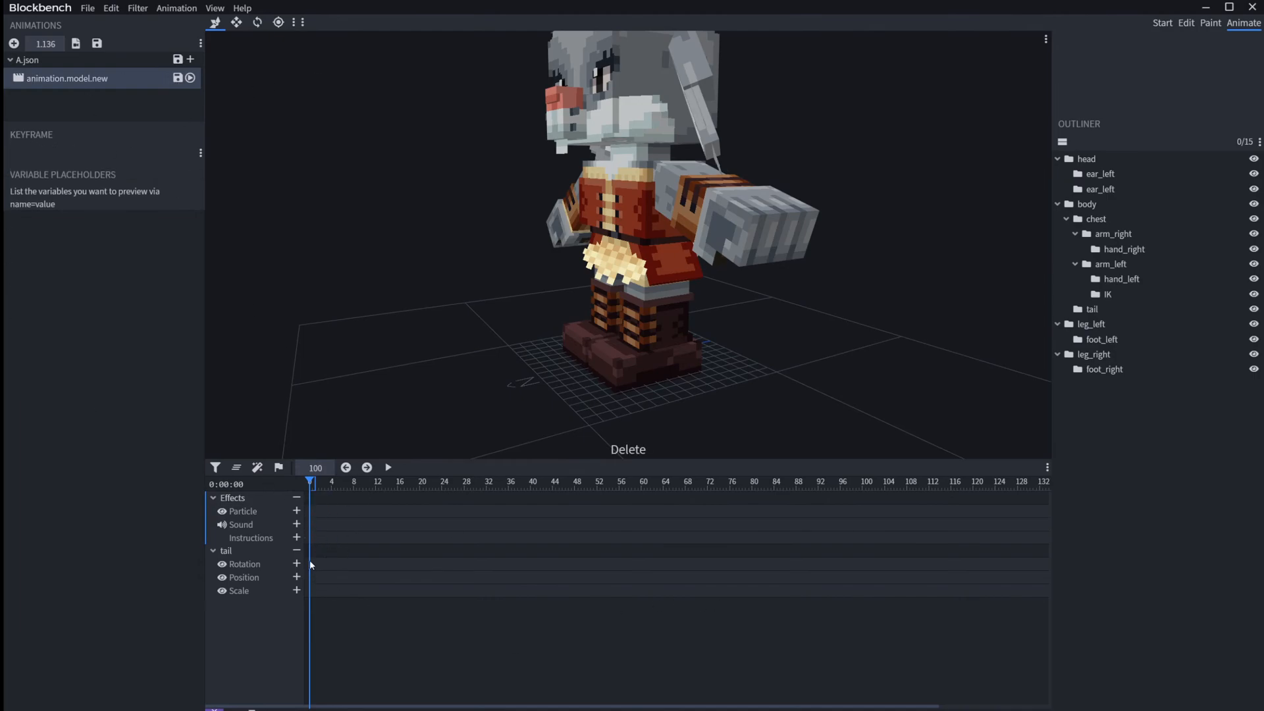
pyautogui.click(300, 563)
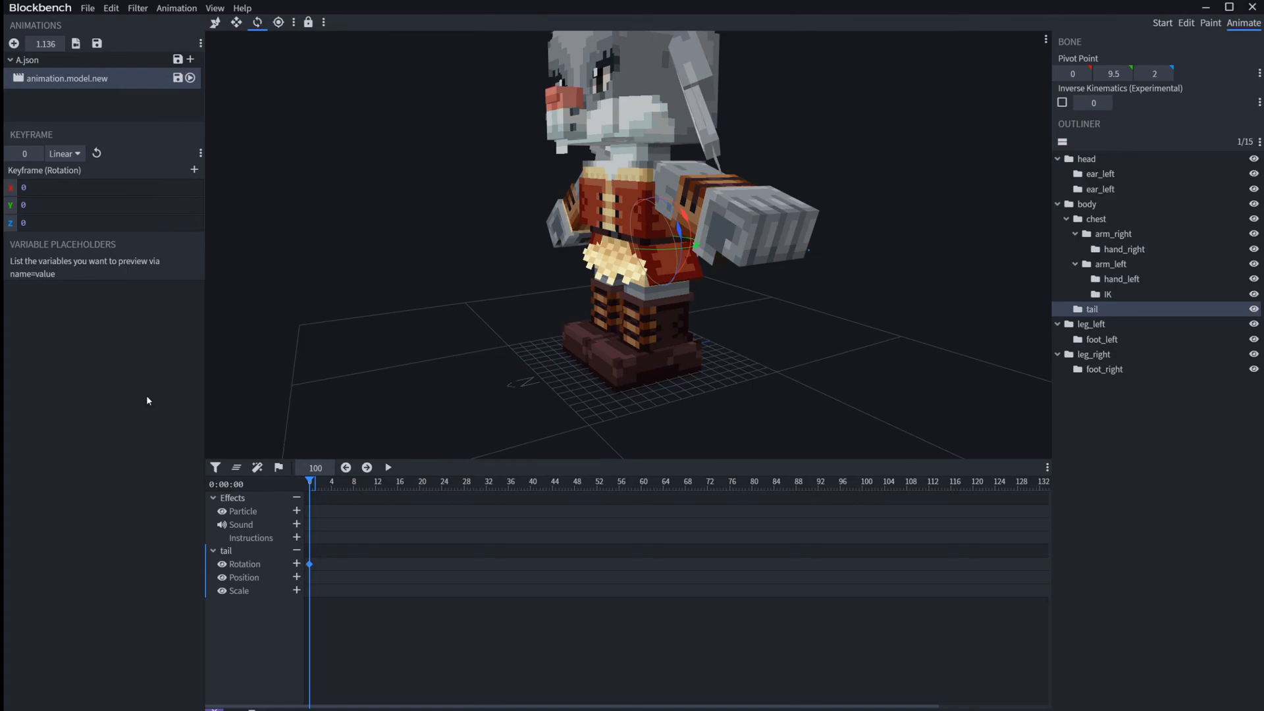
# Step: Enter Math.sin(query.anim_time*1000) as the Z rotation of the tail keyframe at time 0
pyautogui.moveTo(974, 332); pyautogui.dragTo(732, 323)
pyautogui.click(666, 258)
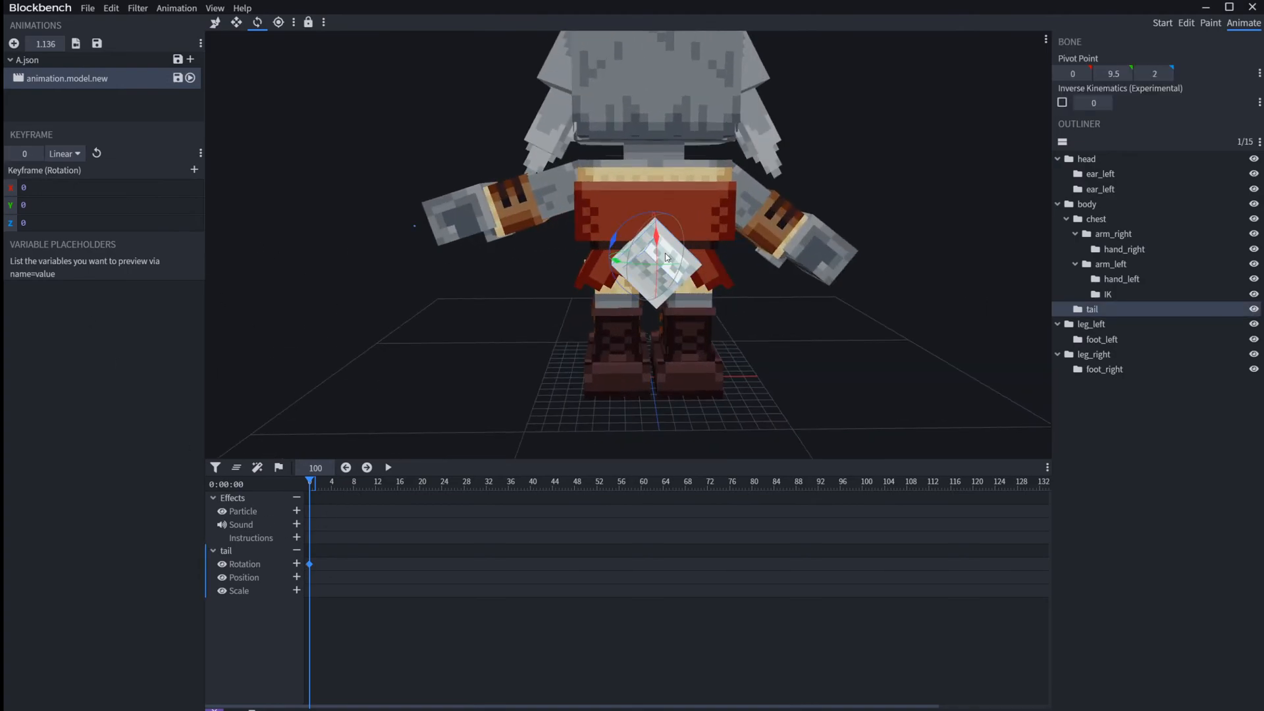
pyautogui.scroll(3, 498, 351)
pyautogui.scroll(3, 494, 351)
pyautogui.click(424, 347)
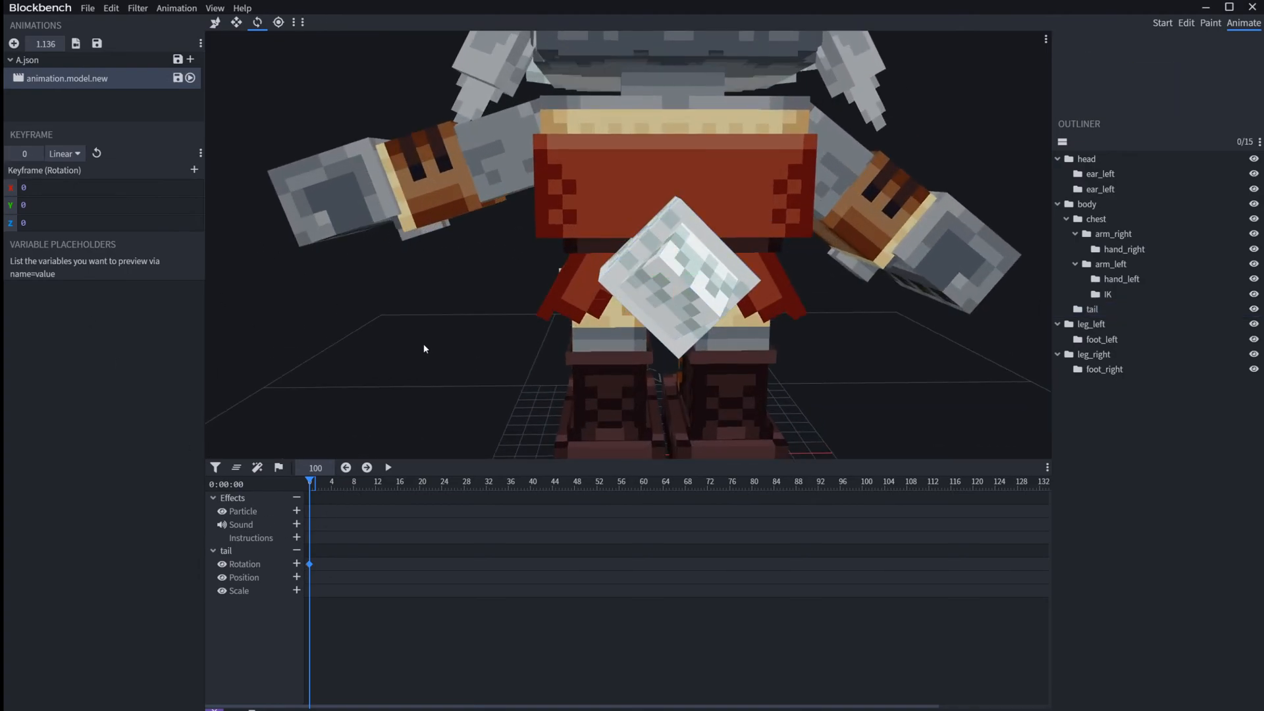
pyautogui.moveTo(424, 346); pyautogui.dragTo(476, 332)
pyautogui.click(23, 223)
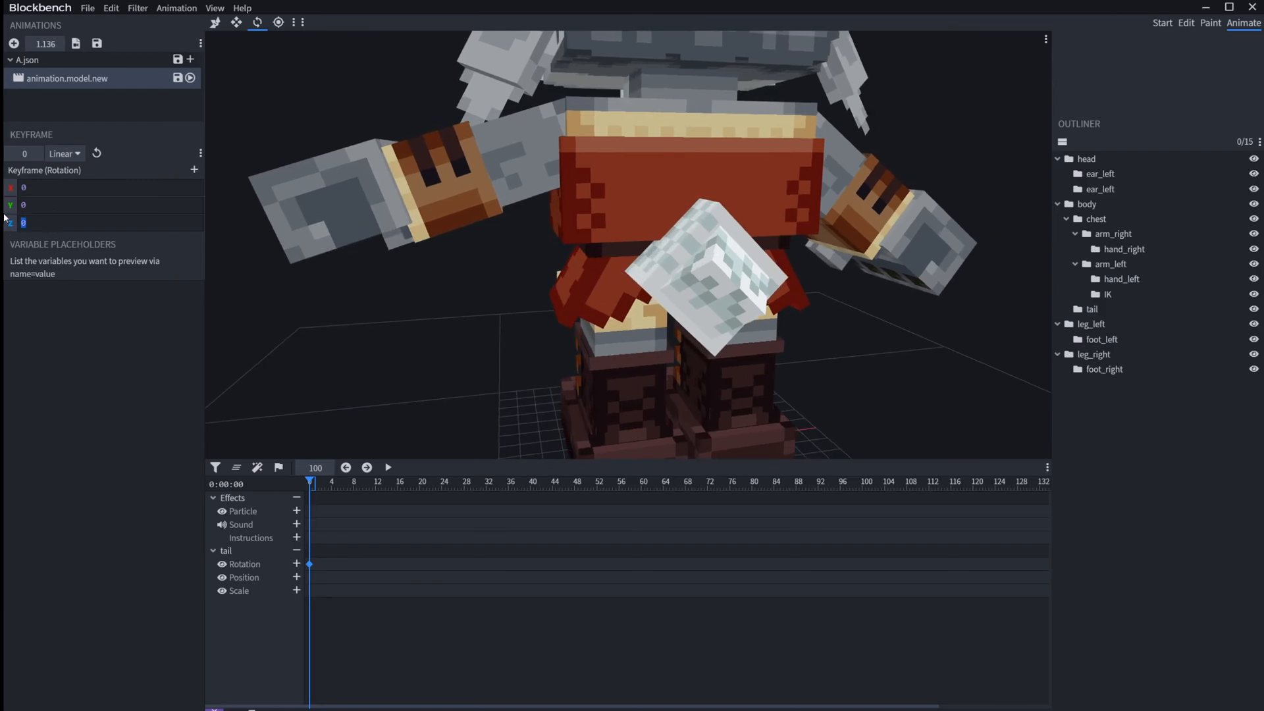
pyautogui.write('Math.sin')
pyautogui.write('()')
pyautogui.hotkey('shift', 'Right')
pyautogui.hotkey('shift', 'Right')
pyautogui.hotkey('shift', 'Right')
pyautogui.hotkey('shift', 'Right')
pyautogui.hotkey('shift', 'Right')
pyautogui.hotkey('shift', 'Right')
pyautogui.hotkey('shift', 'Right')
pyautogui.hotkey('shift', 'Right')
pyautogui.hotkey('shift', 'Right')
pyautogui.hotkey('shift', 'Right')
pyautogui.hotkey('shift', 'Left')
pyautogui.press('Right')
pyautogui.write('th.sin(query.anim_time*1000)*Math(')
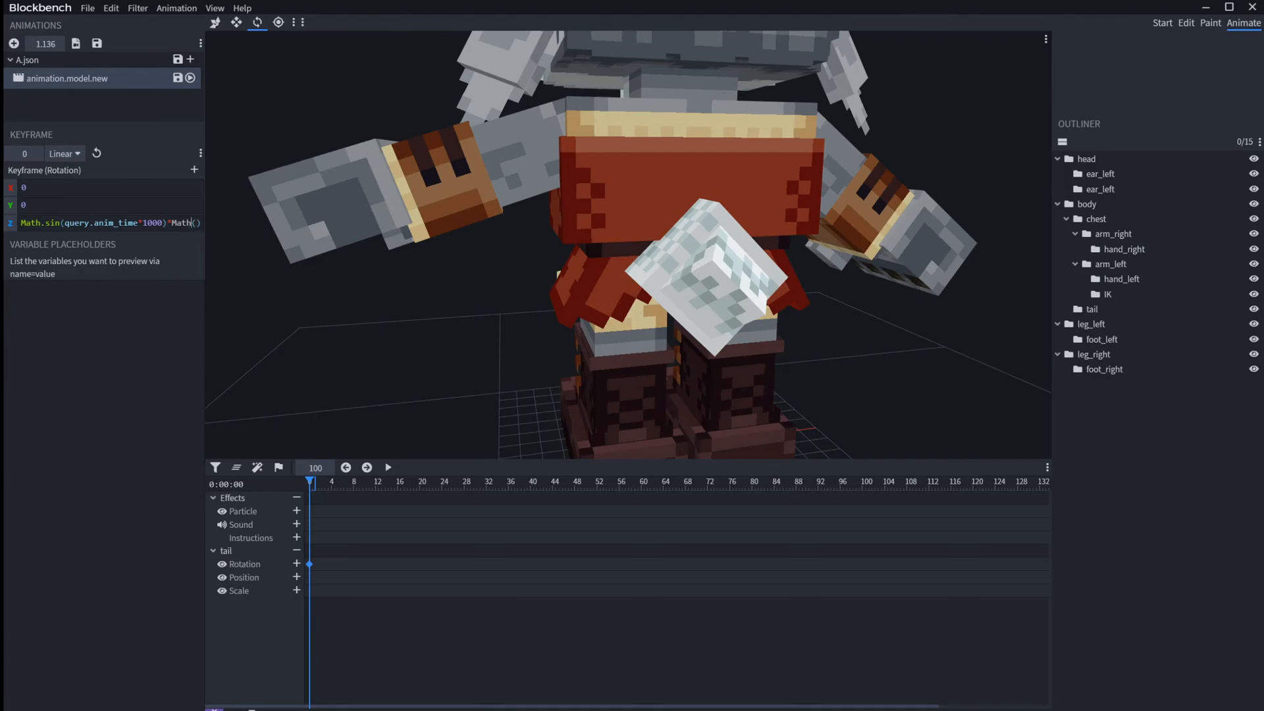
# Step: Multiply the tail's Z rotation expression by a Math.exp() function and start its argument with time
pyautogui.press('Left')
pyautogui.write('.exp')
pyautogui.press('Right')
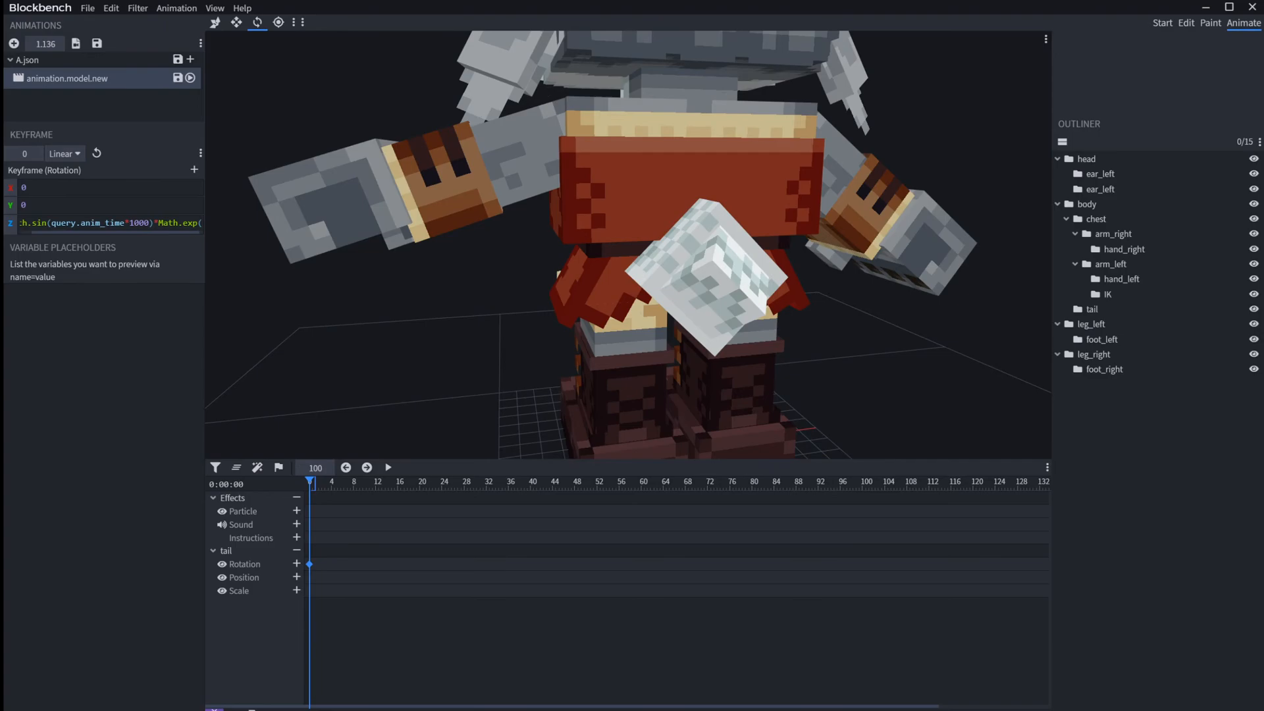
pyautogui.write(')')
pyautogui.press('Left')
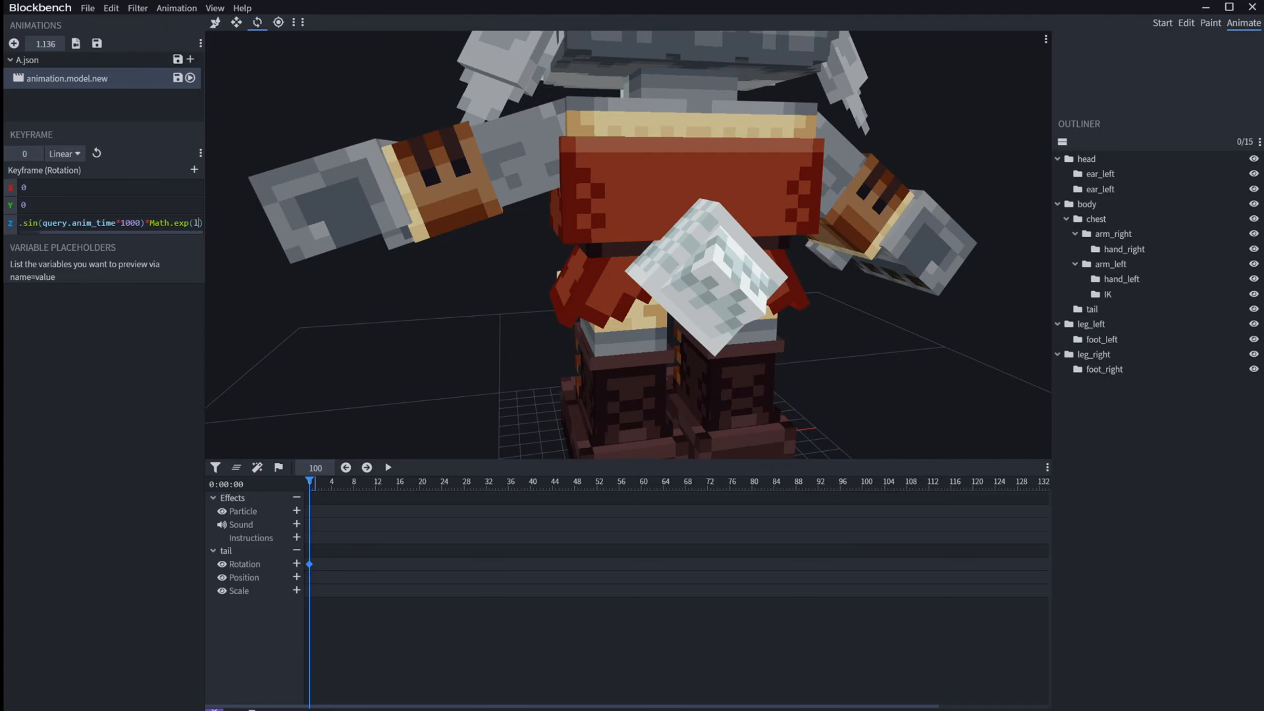
pyautogui.write('time')
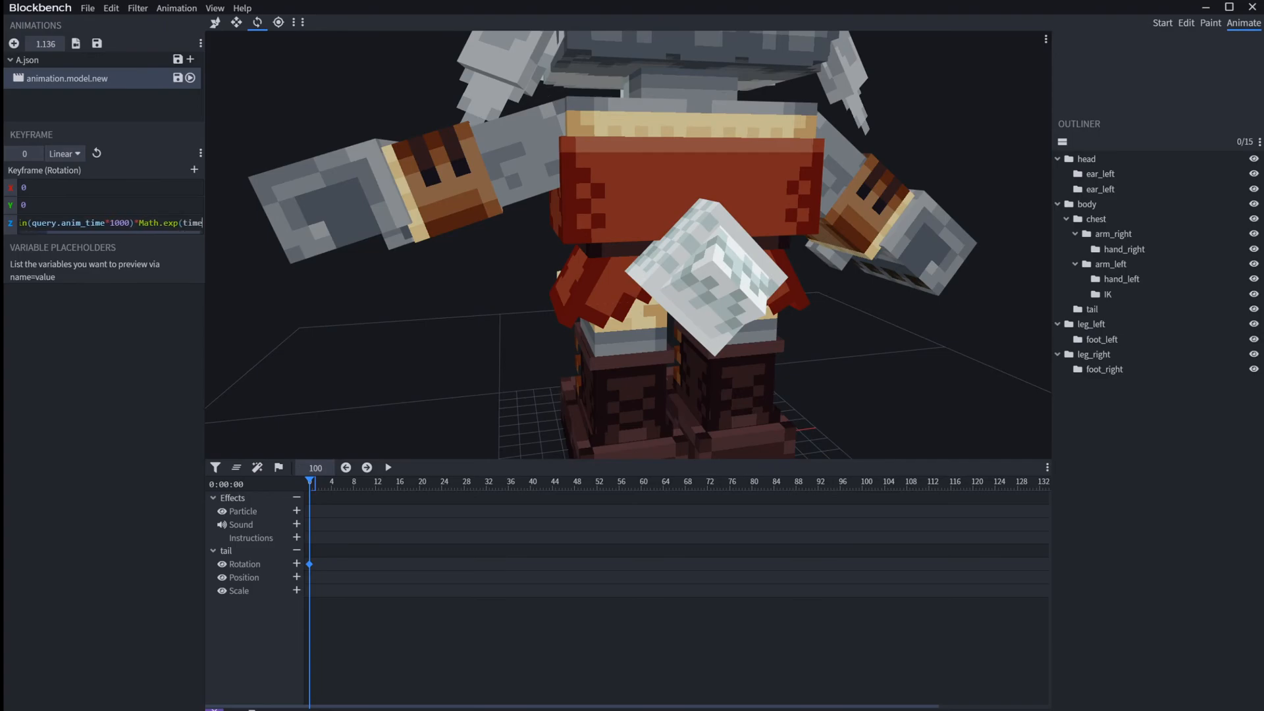
# Step: Widen the expression area, change the factor to Math.exp(-query.anim_time, 2) and play the animation
pyautogui.moveTo(204, 351); pyautogui.dragTo(653, 352)
pyautogui.click(232, 222)
pyautogui.press('BackSpace')
pyautogui.press('BackSpace')
pyautogui.press('BackSpace')
pyautogui.press('BackSpace')
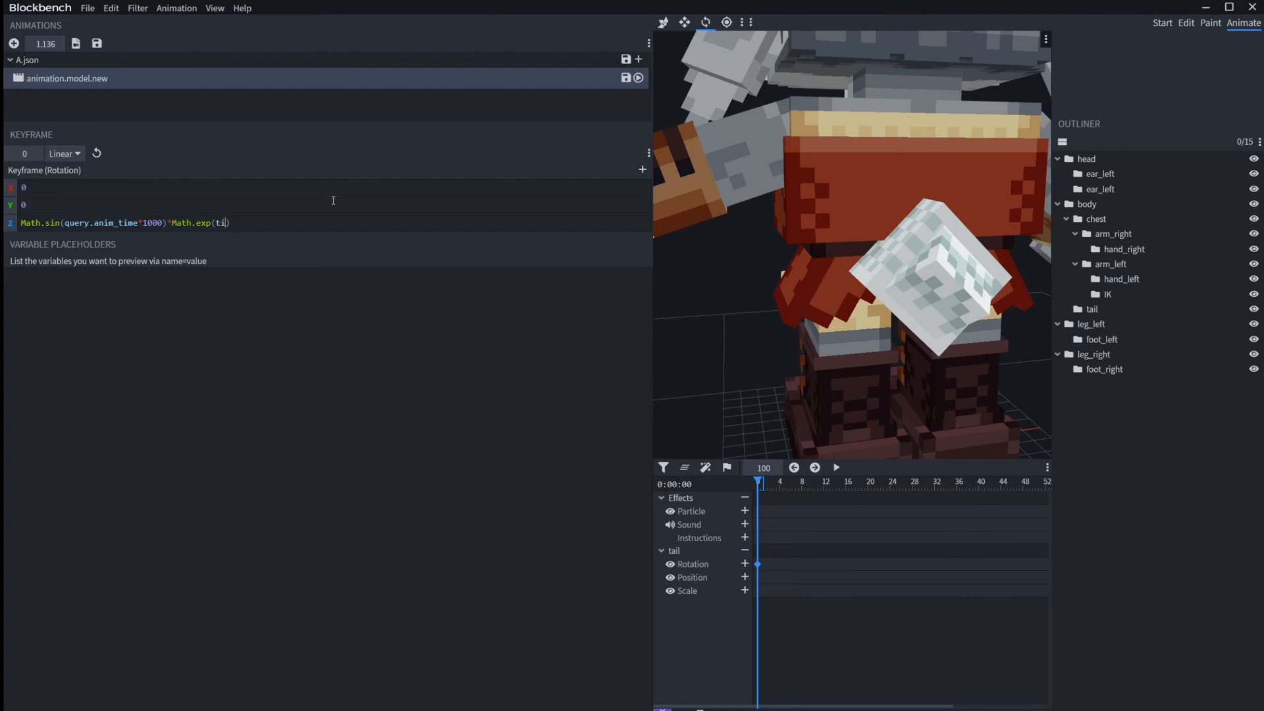
pyautogui.write('quer')
pyautogui.write('y.anim_ti')
pyautogui.write('me')
pyautogui.write(', ')
pyautogui.write('-2')
pyautogui.press('BackSpace')
pyautogui.press('BackSpace')
pyautogui.write('2')
pyautogui.press('space')
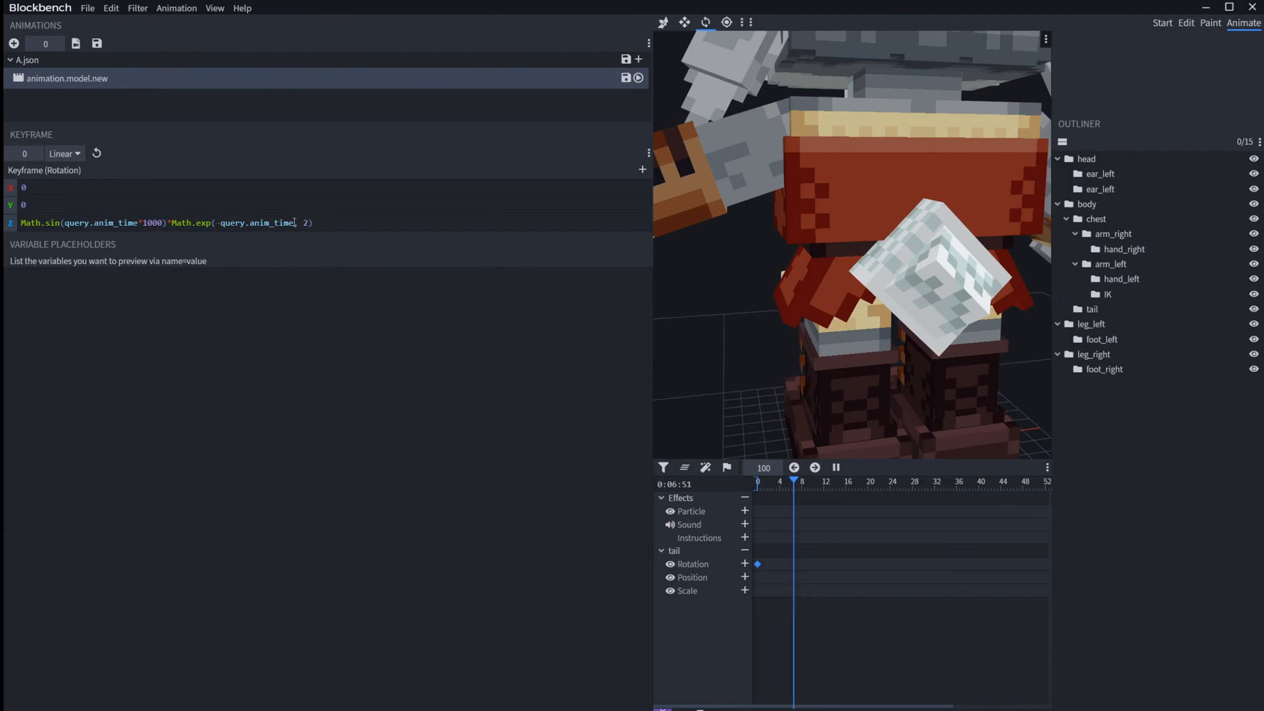
# Step: Add 10 to the time term inside Math.exp, making it -query.anim_time+10, and play the animation
pyautogui.write('+20')
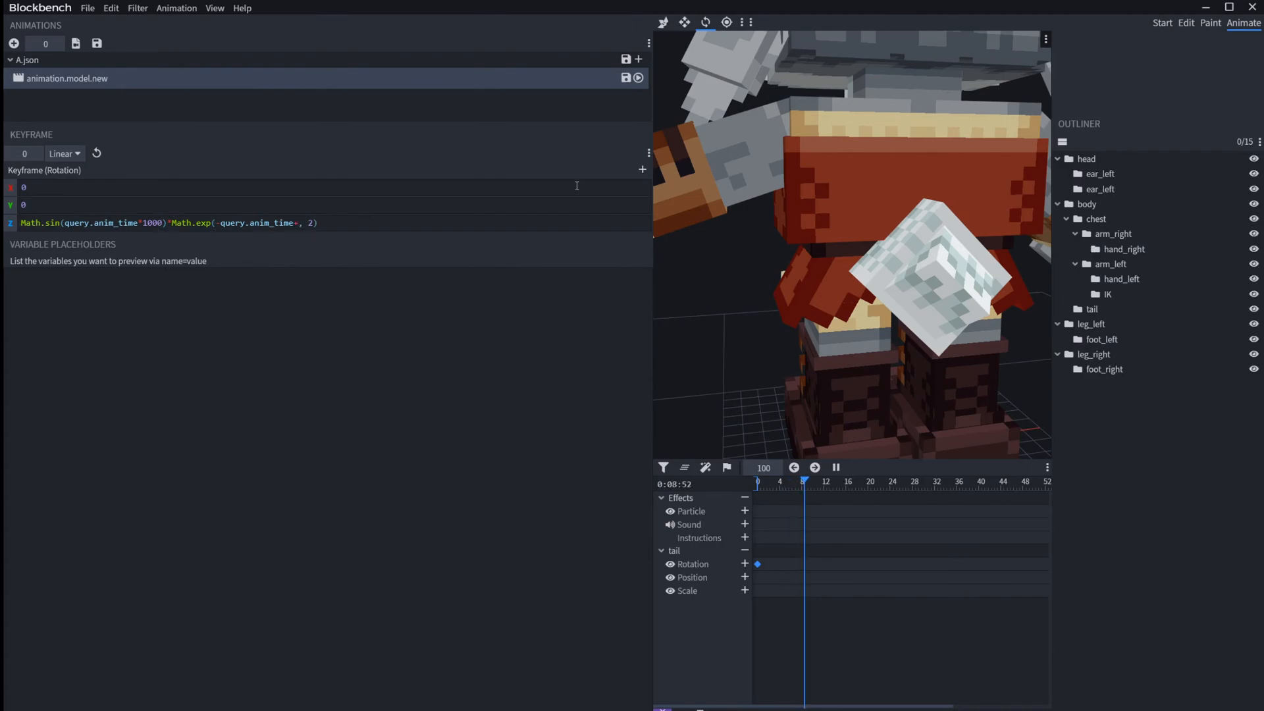
pyautogui.press('BackSpace')
pyautogui.press('BackSpace')
pyautogui.write('10')
pyautogui.press('space')
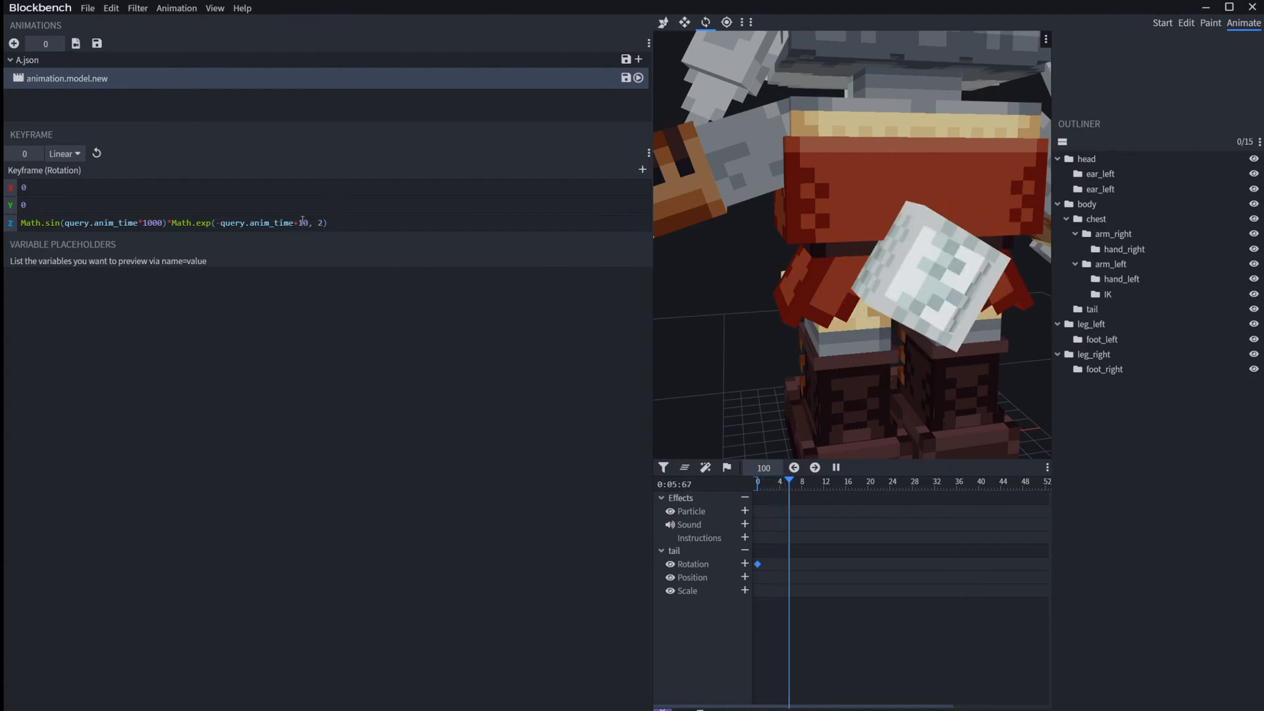
# Step: Insert a multiplier of 5 between the Math.sin and Math.exp parts of the Z rotation expression
pyautogui.moveTo(307, 223); pyautogui.dragTo(5, 223)
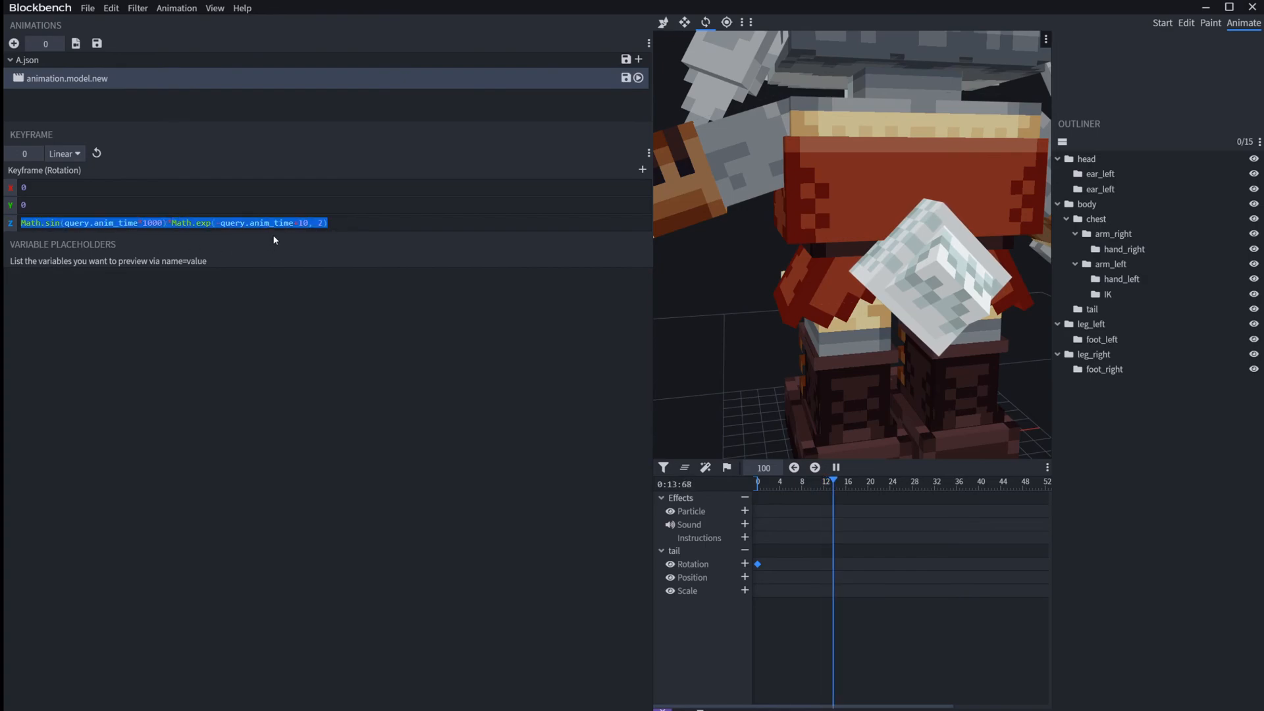
pyautogui.click(313, 224)
pyautogui.click(168, 223)
pyautogui.write('*10')
pyautogui.press('BackSpace')
pyautogui.press('BackSpace')
pyautogui.write('5')
pyautogui.press('Right')
pyautogui.press('Right')
pyautogui.press('Right')
pyautogui.press('Right')
pyautogui.press('Right')
pyautogui.press('Right')
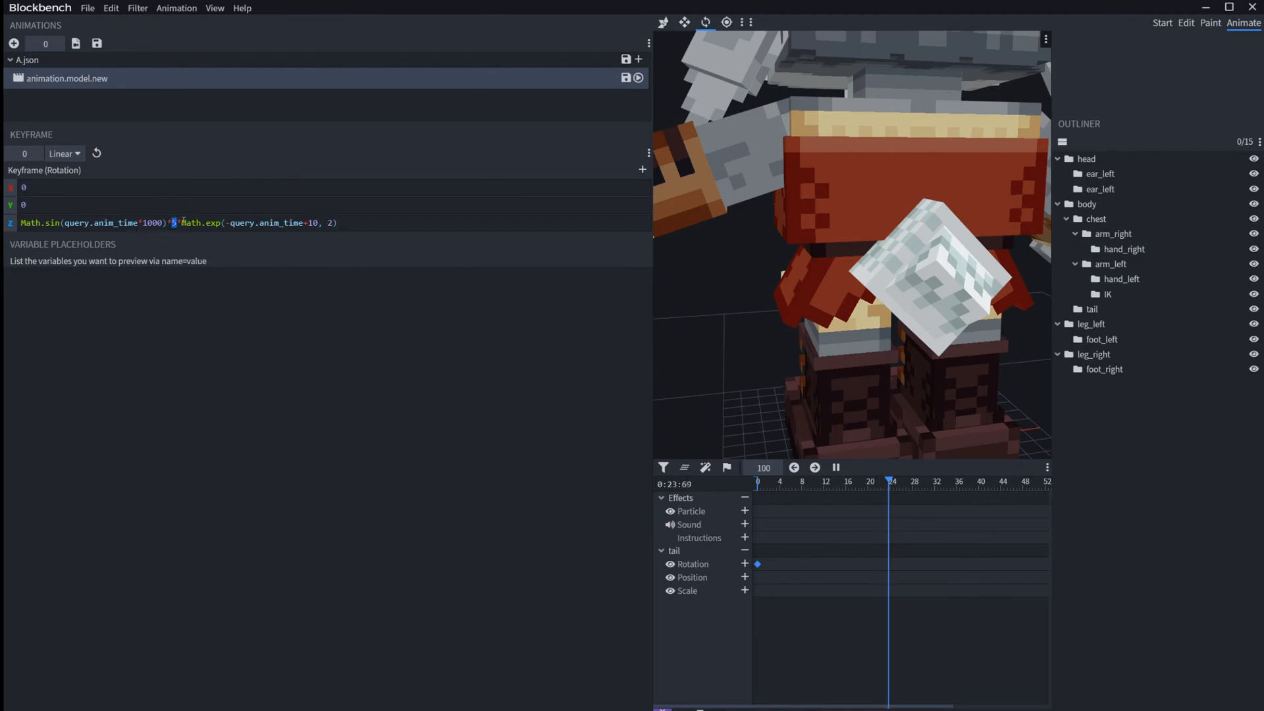
# Step: Break the Z rotation expression onto a second line before *Math.exp and replay the animation from the start
pyautogui.moveTo(183, 223); pyautogui.dragTo(329, 224)
pyautogui.click(297, 223)
pyautogui.click(339, 223)
pyautogui.click(338, 224)
pyautogui.click(338, 224)
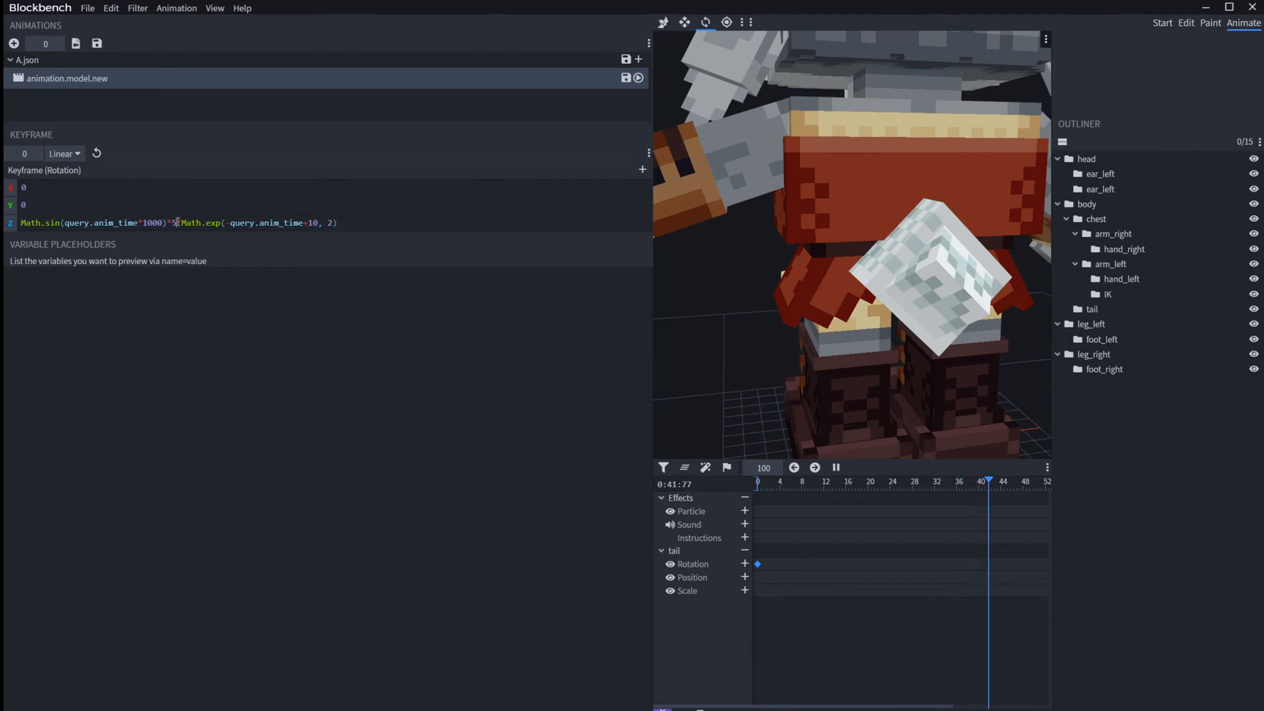
pyautogui.press('Return')
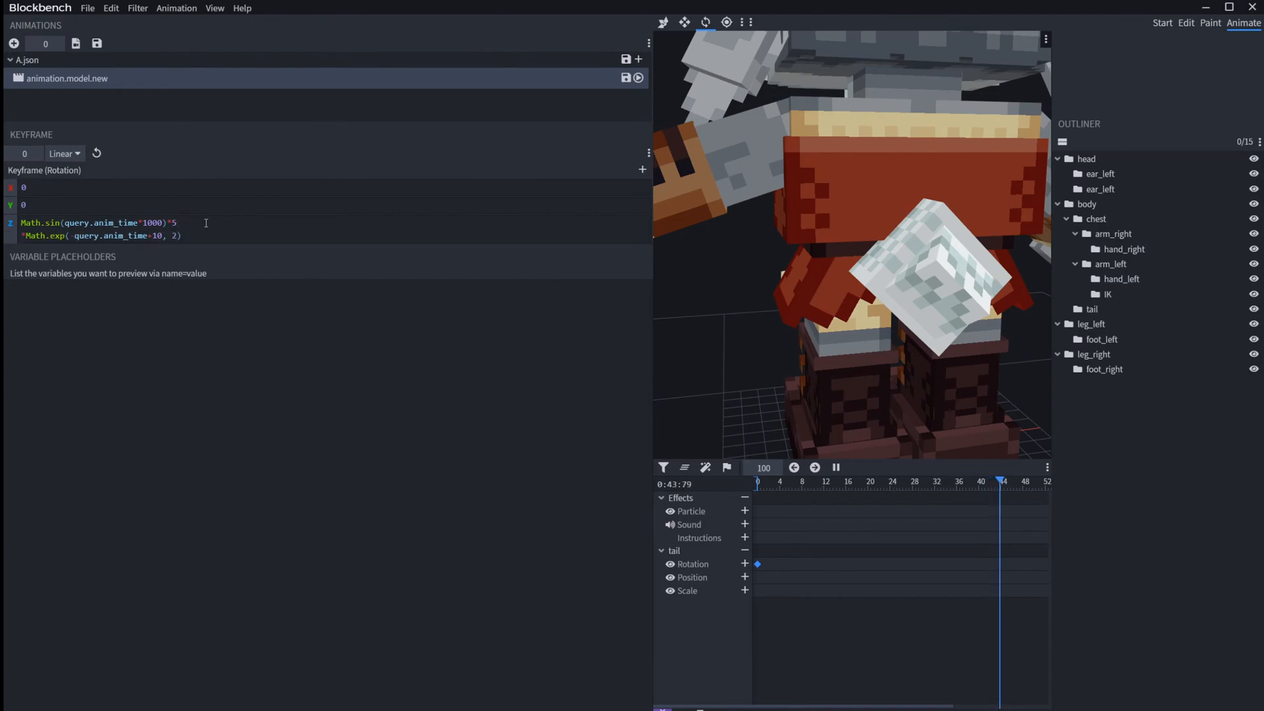
pyautogui.moveTo(784, 484); pyautogui.dragTo(445, 501)
pyautogui.press('space')
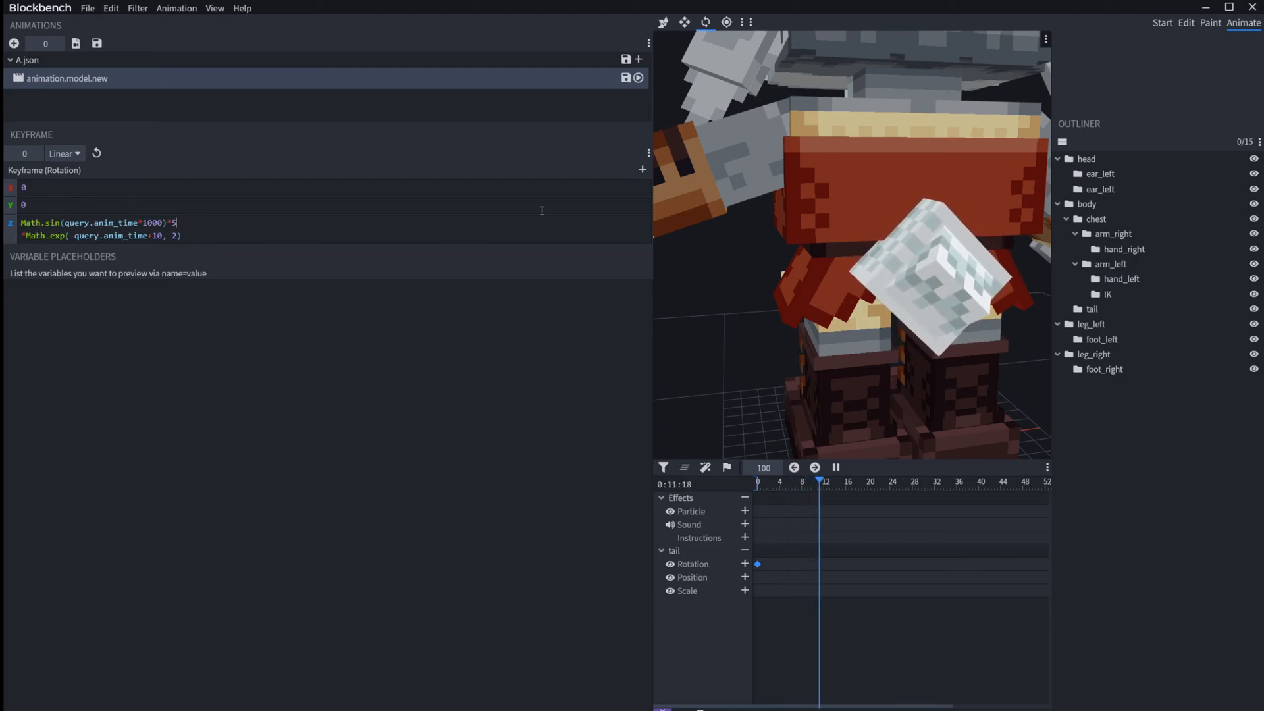
# Step: Narrow the expression area again, delete the stray IK Rotation keyframe and return the playhead to 0
pyautogui.moveTo(651, 227); pyautogui.dragTo(191, 242)
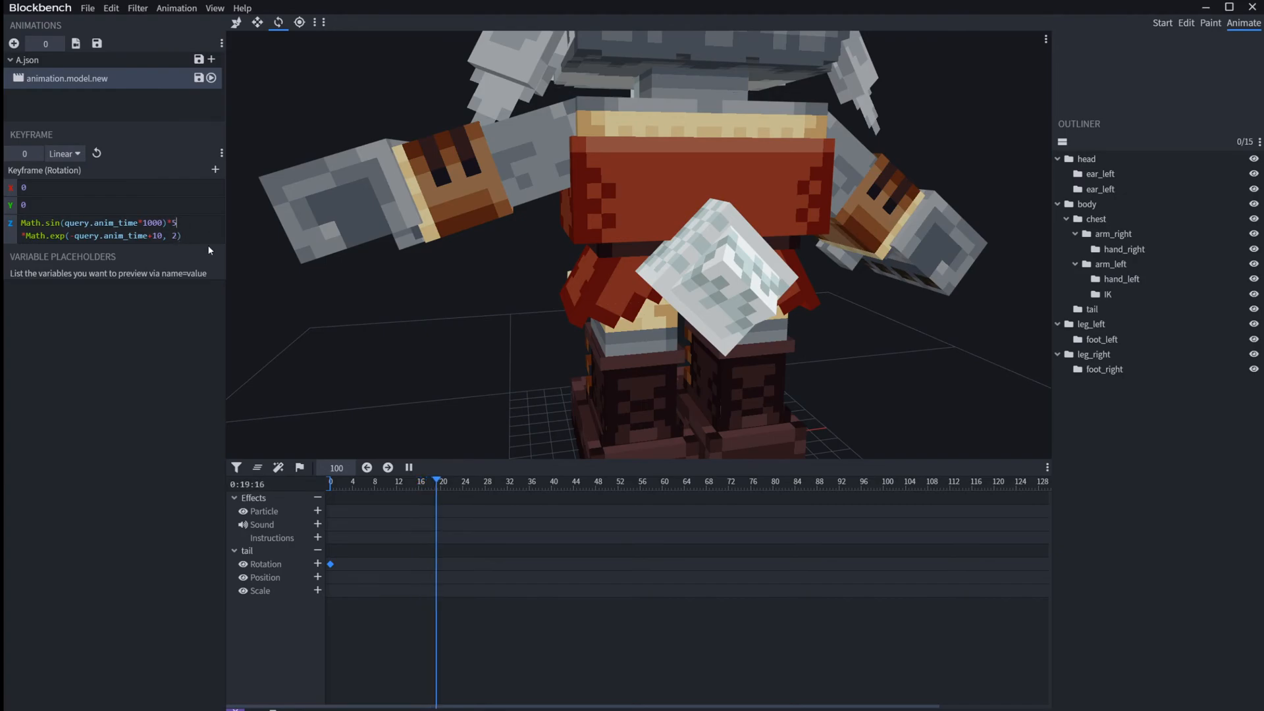
pyautogui.click(240, 235)
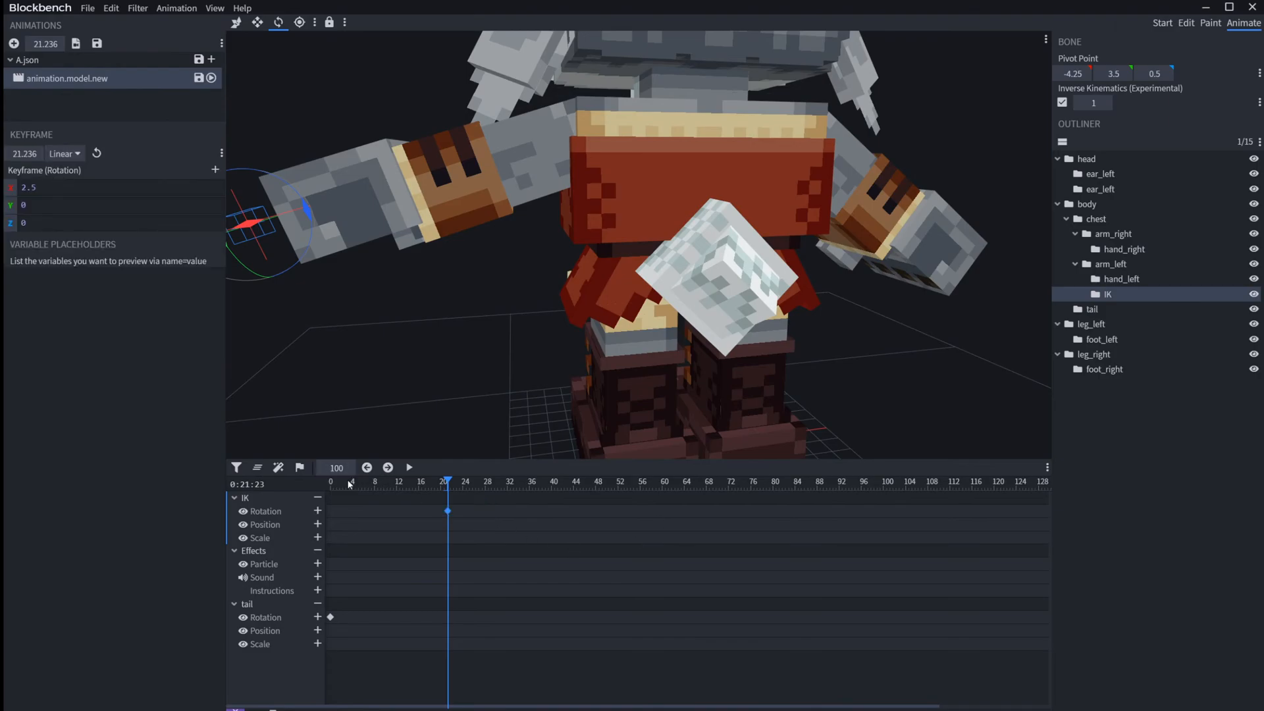
pyautogui.press('Delete')
pyautogui.moveTo(425, 483); pyautogui.dragTo(222, 597)
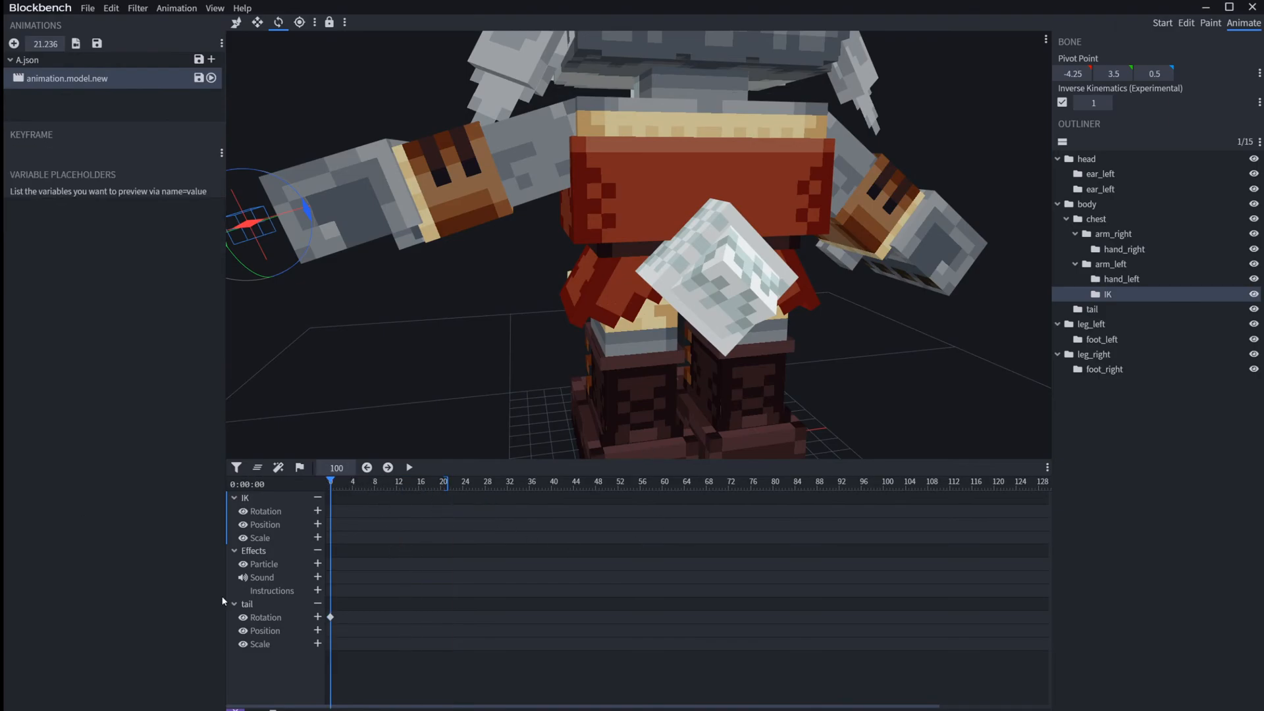
# Step: Replace the Z rotation expression of the tail's keyframe at time 0 with query.anime_time>4 ? 90 : 0
pyautogui.click(331, 618)
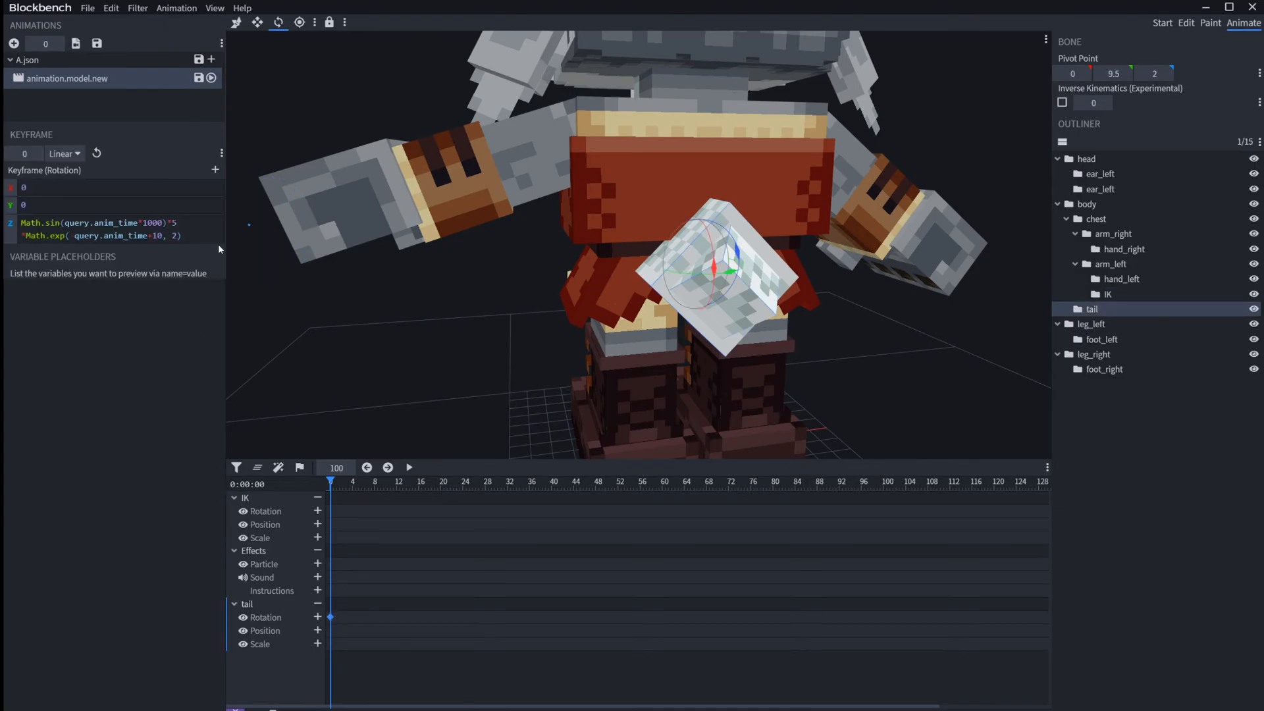
pyautogui.hotkey('ctrl', 'a')
pyautogui.press('BackSpace')
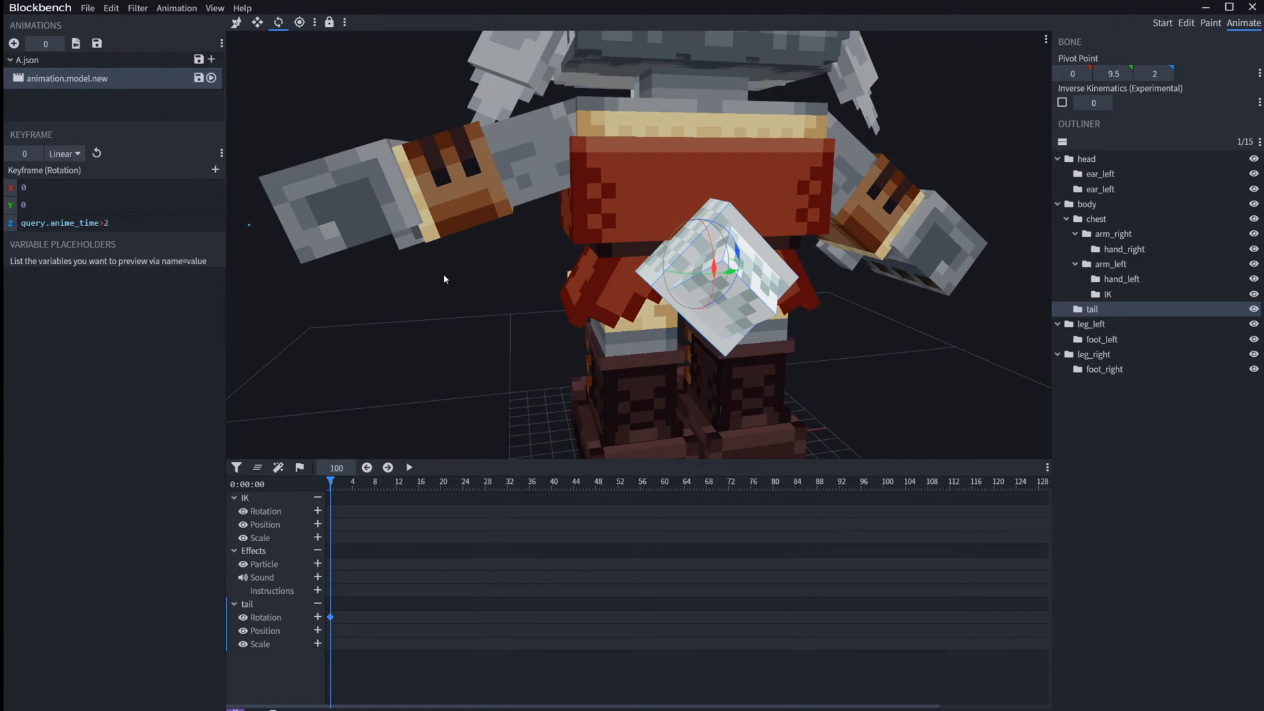
# Step: Play and scrub the animation across the 4-second mark to check the tail's rotation
pyautogui.keyDown('ctrl'); pyautogui.scroll(5, 463, 626); pyautogui.keyUp('ctrl')
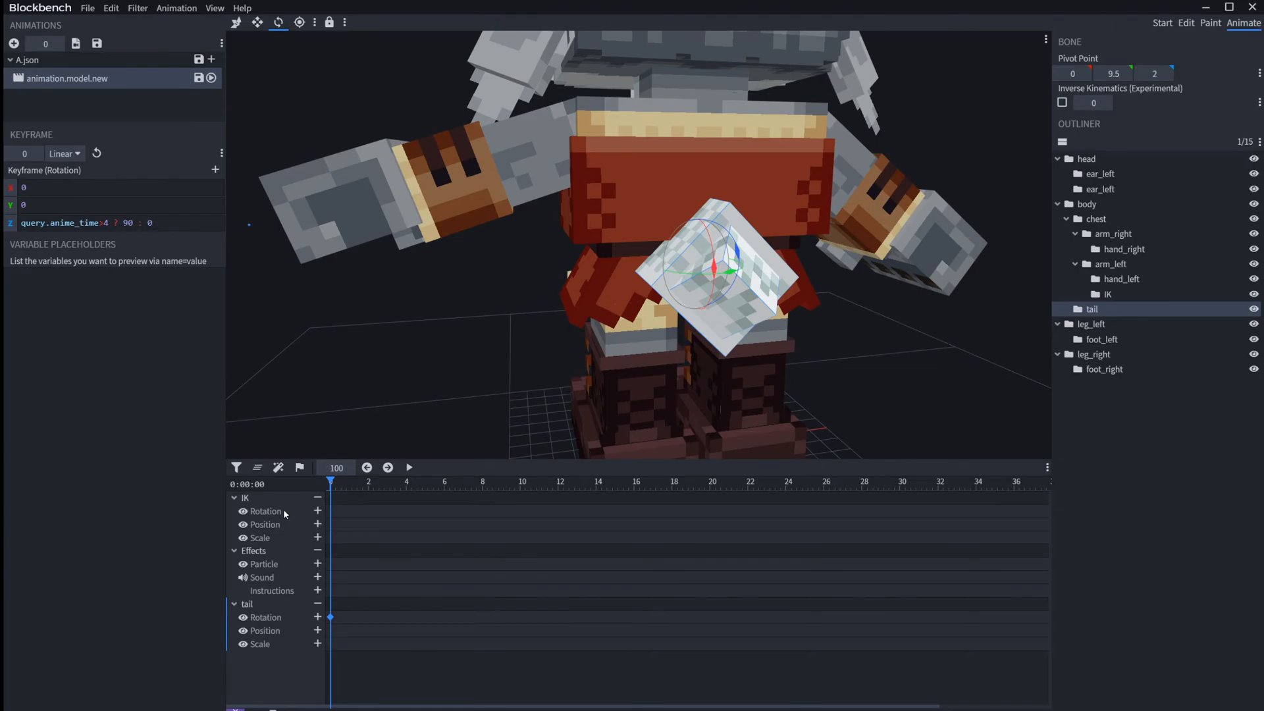
pyautogui.press('space')
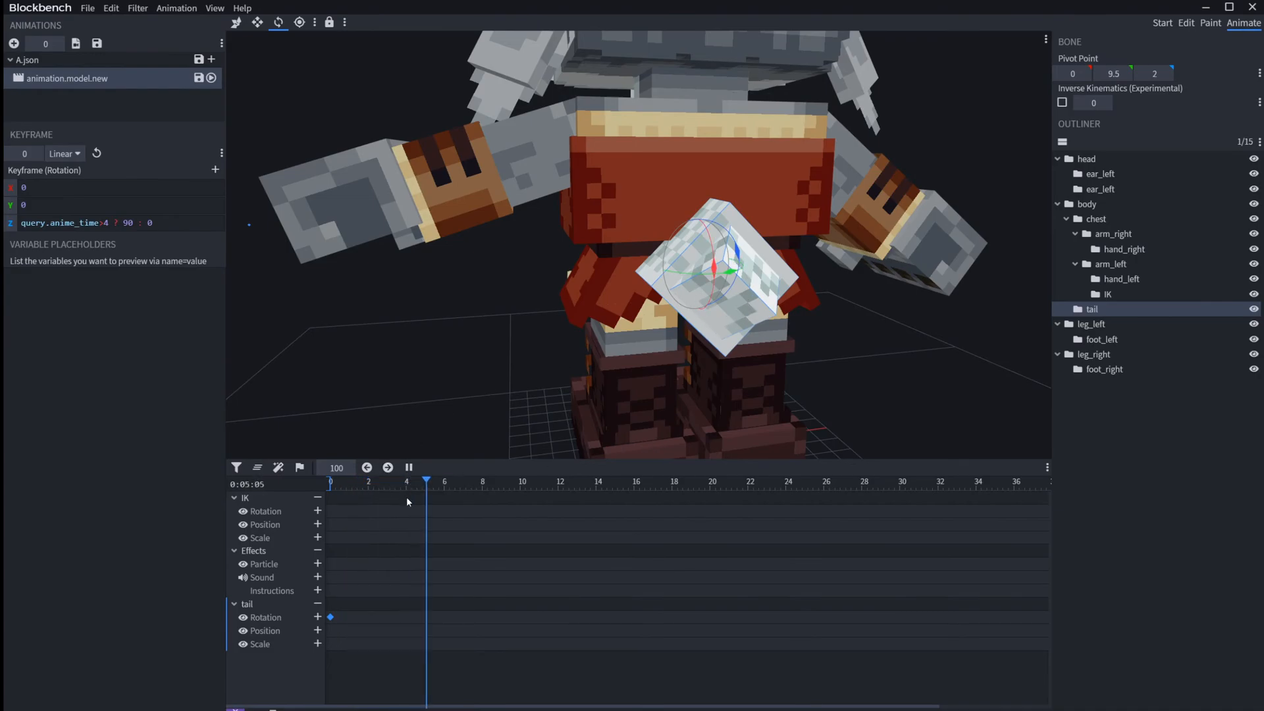
pyautogui.press('space')
pyautogui.press('space')
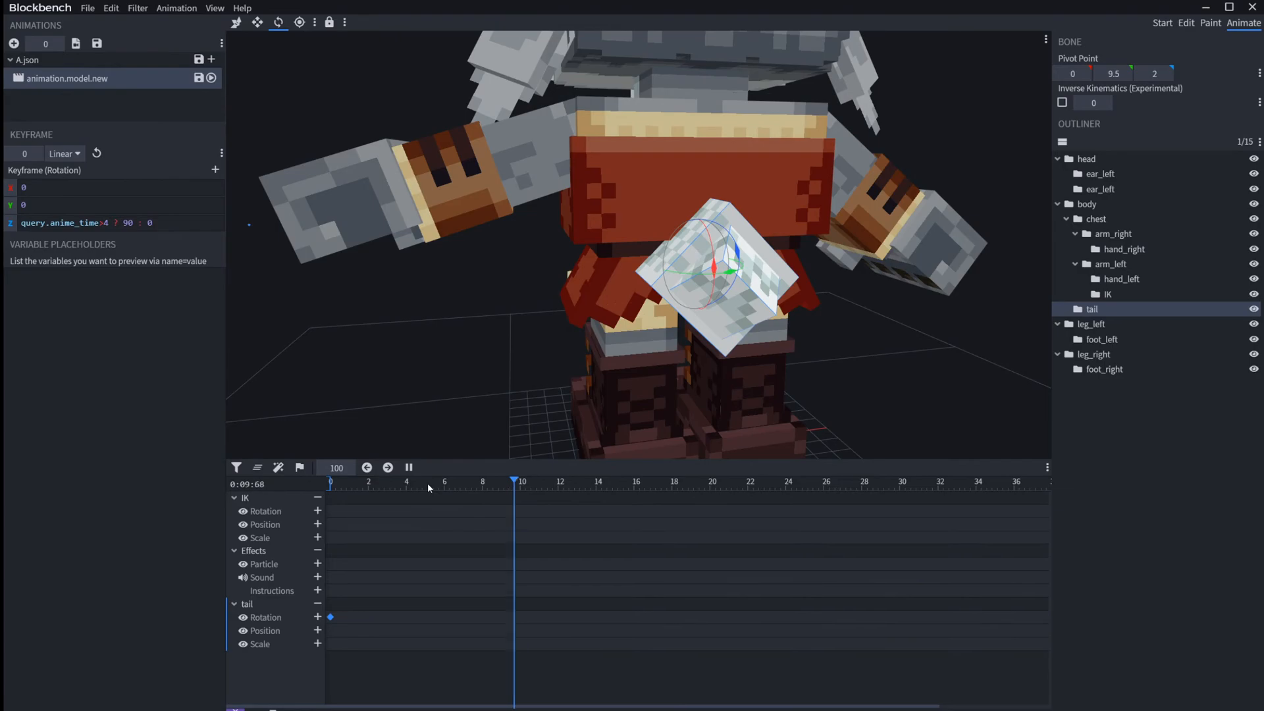
pyautogui.press('space')
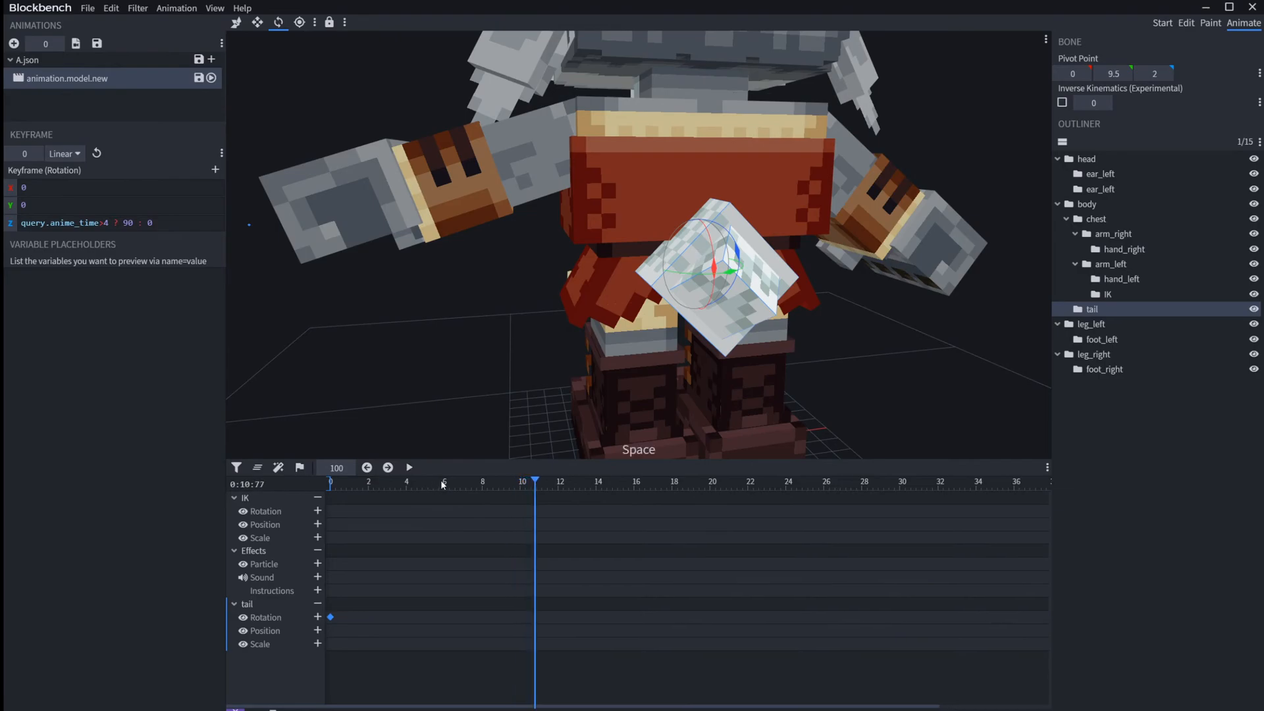
pyautogui.click(441, 480)
pyautogui.moveTo(441, 480); pyautogui.dragTo(371, 477)
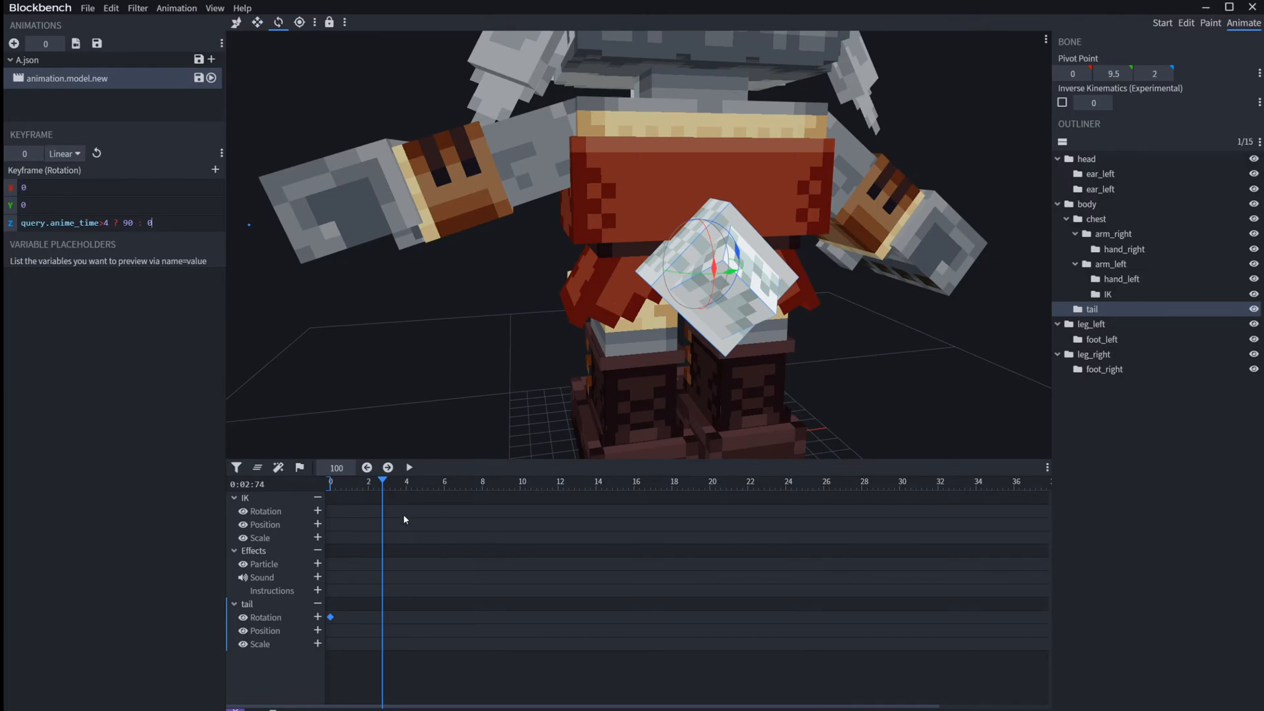
pyautogui.moveTo(399, 488); pyautogui.dragTo(104, 500)
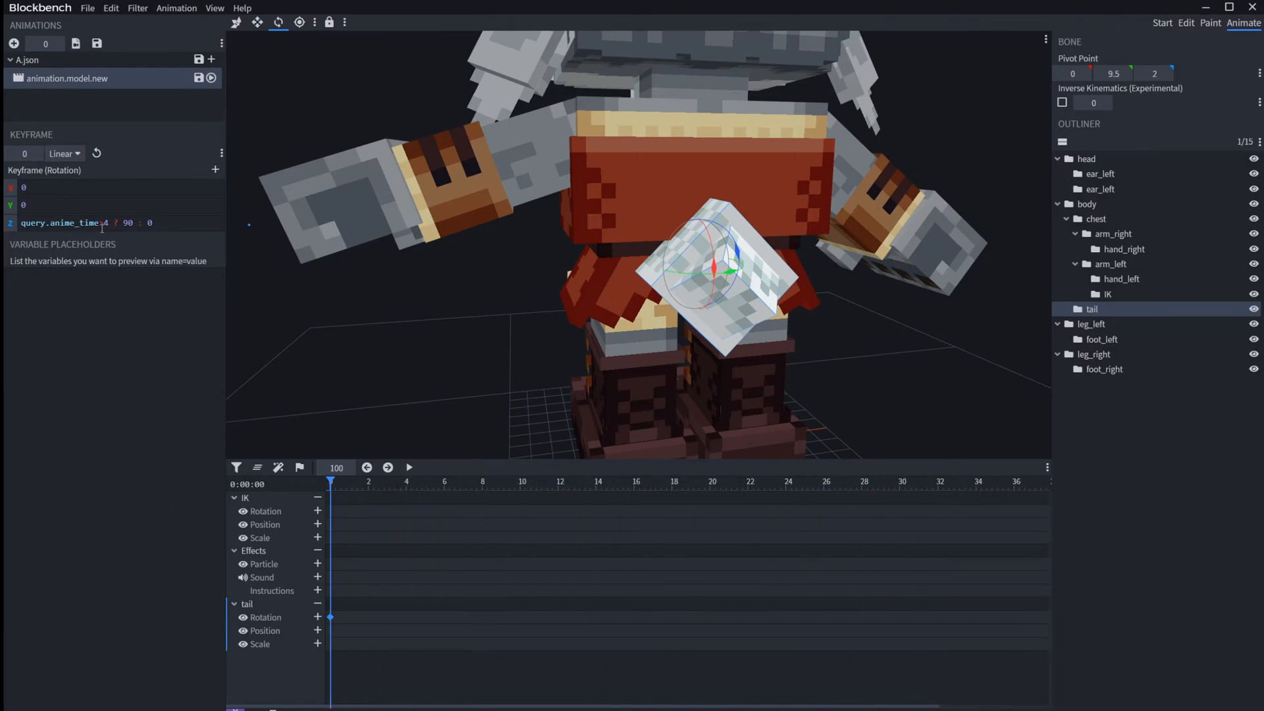
# Step: Replace query.anime_time with variable.a in the tail's Z rotation expression
pyautogui.write('va')
pyautogui.write('variable')
pyautogui.write('.a')
# Step: Play the animation and define the preview variable placeholder variable.a = 9
pyautogui.click(341, 486)
pyautogui.press('space')
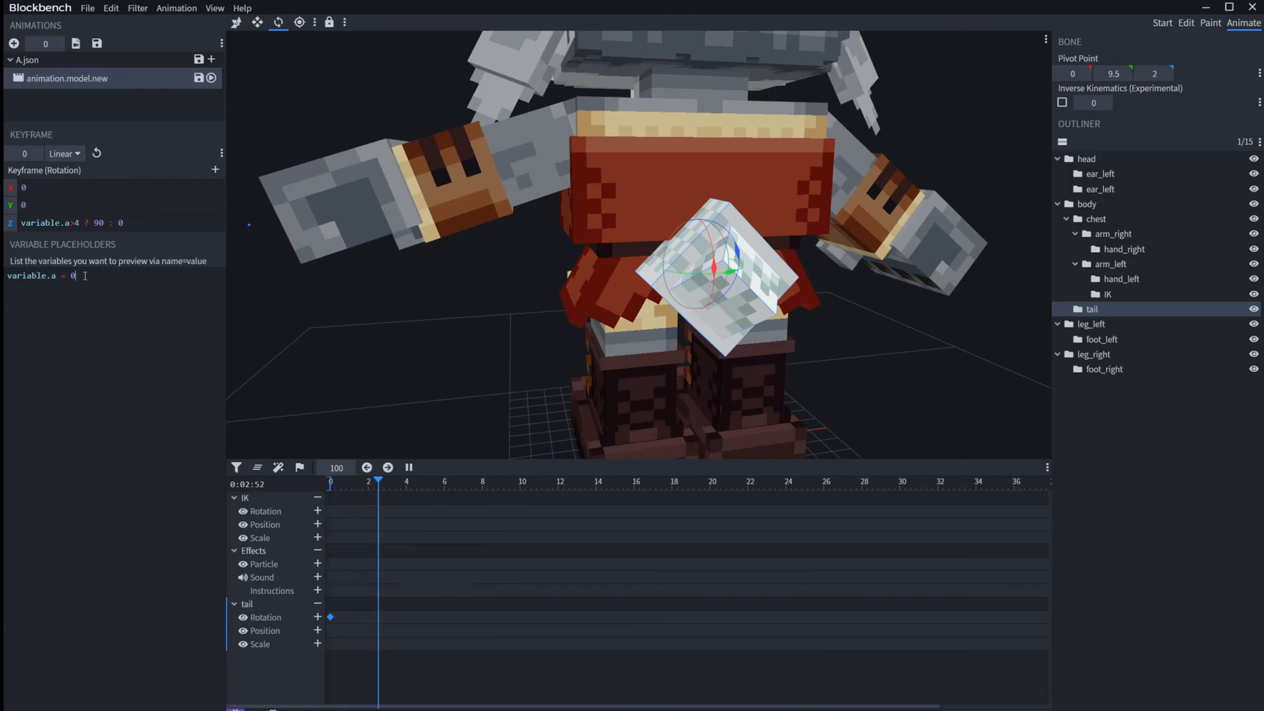
pyautogui.press('BackSpace')
pyautogui.write('9')
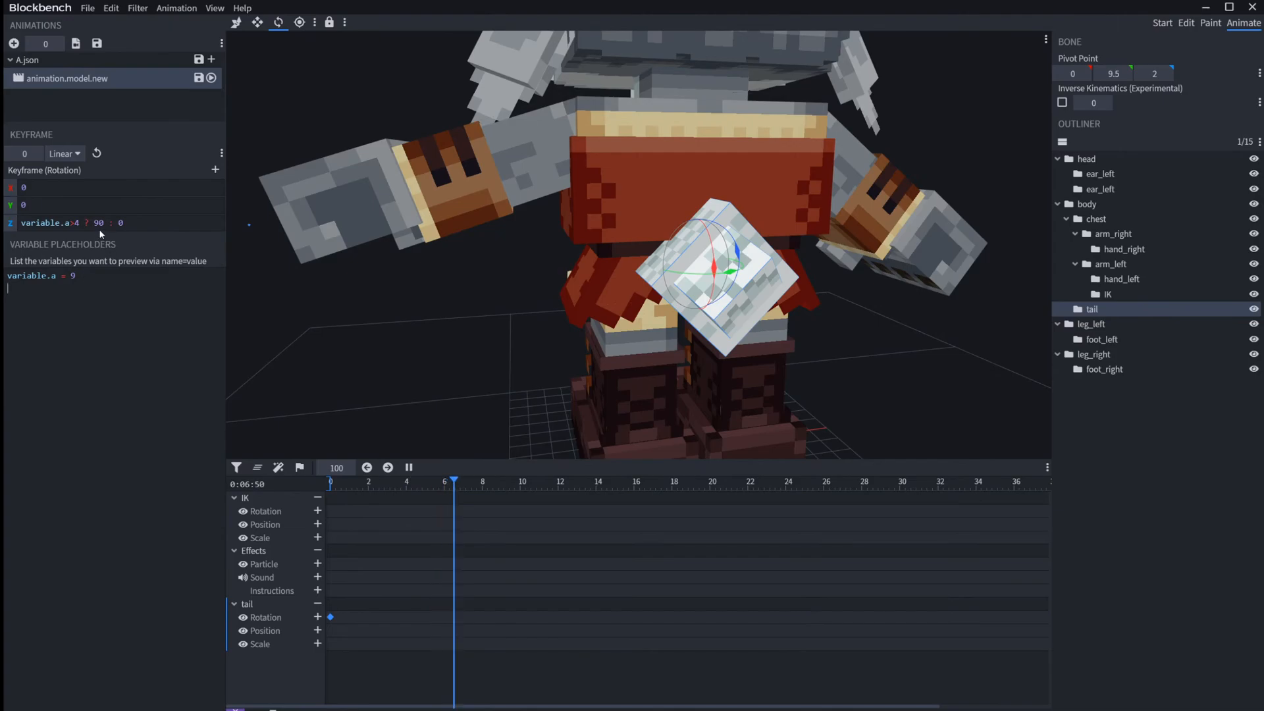
# Step: Try 20 and 180 as the true-branch angle in the tail's Z rotation expression, and settle on 30
pyautogui.press('BackSpace')
pyautogui.write('2')
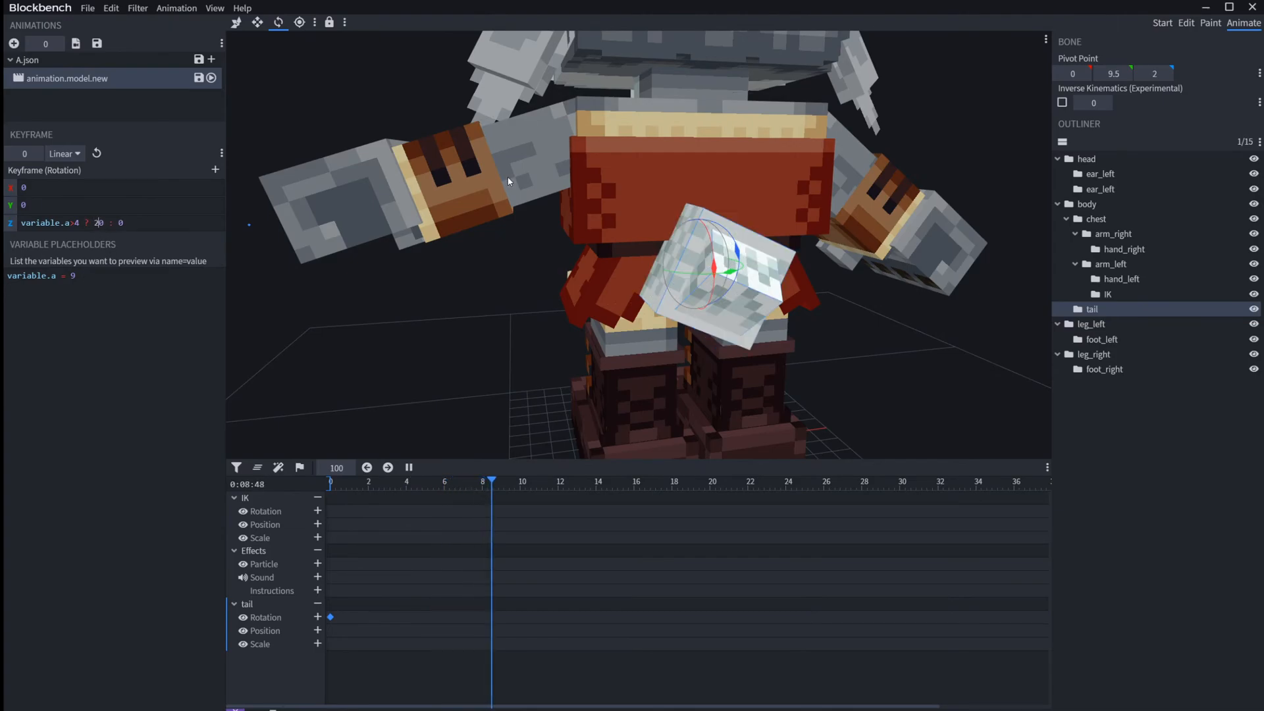
pyautogui.press('BackSpace')
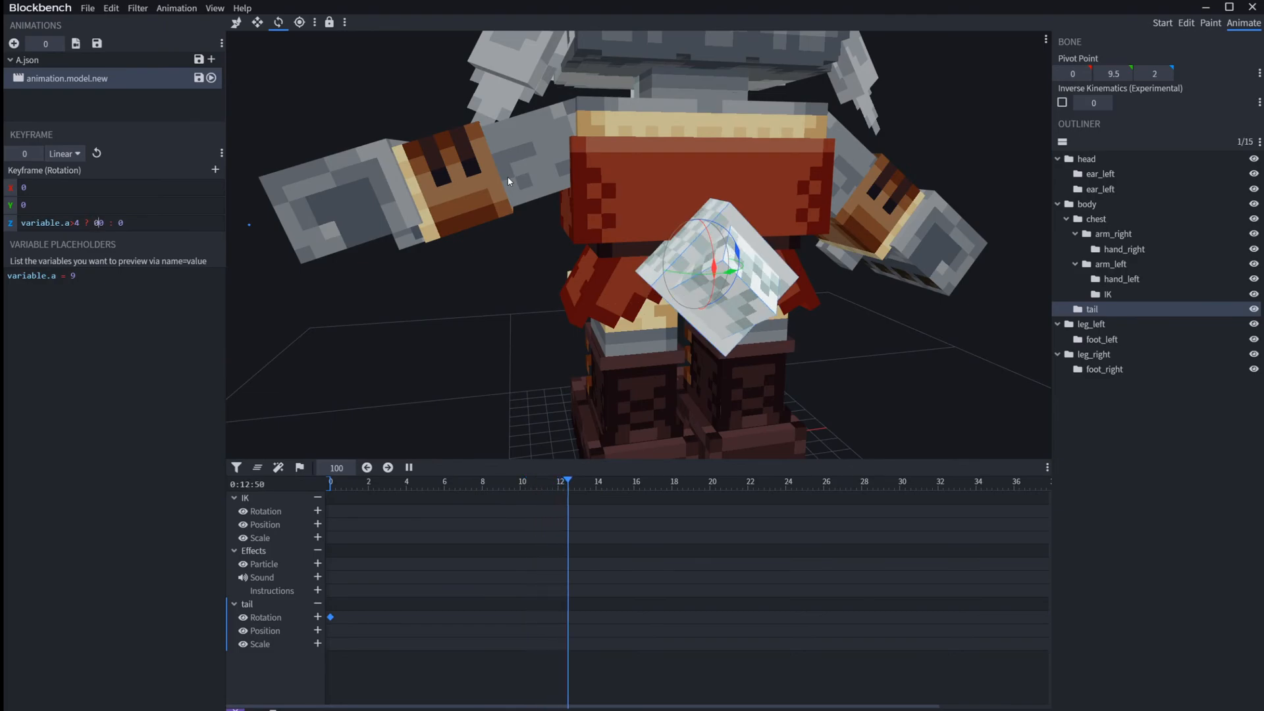
pyautogui.write('180')
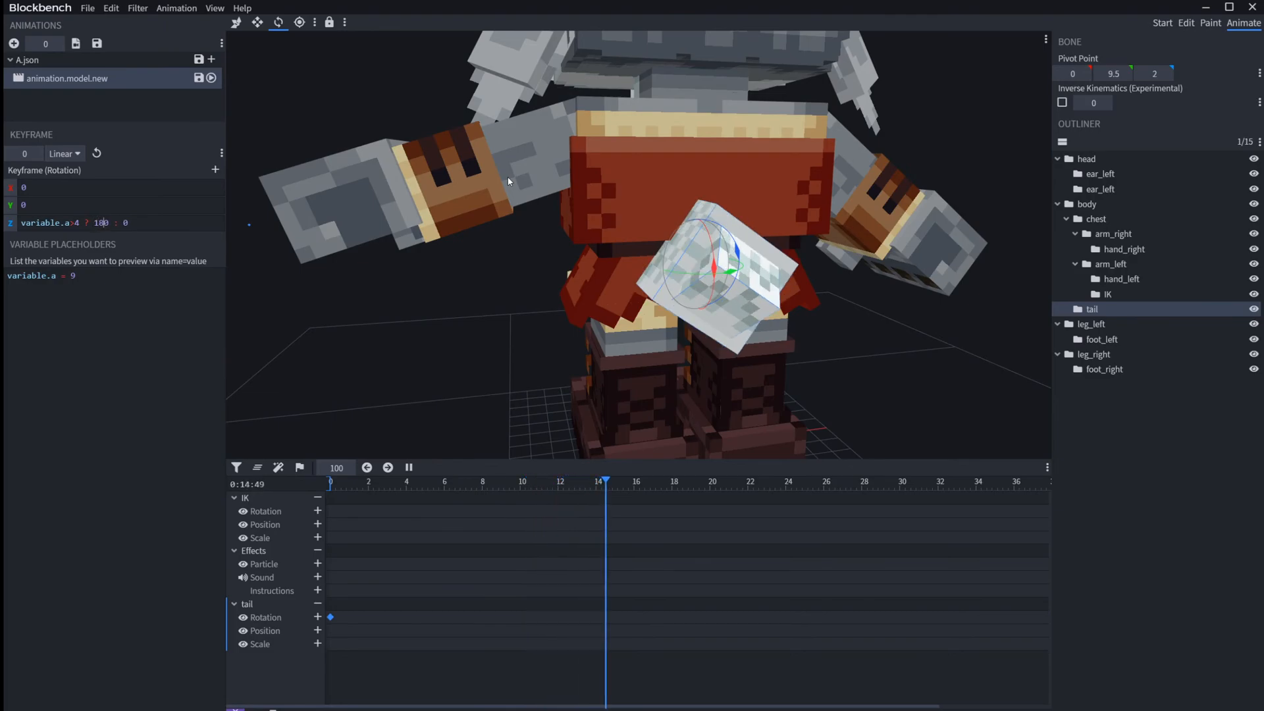
pyautogui.press('BackSpace')
pyautogui.press('BackSpace')
pyautogui.press('BackSpace')
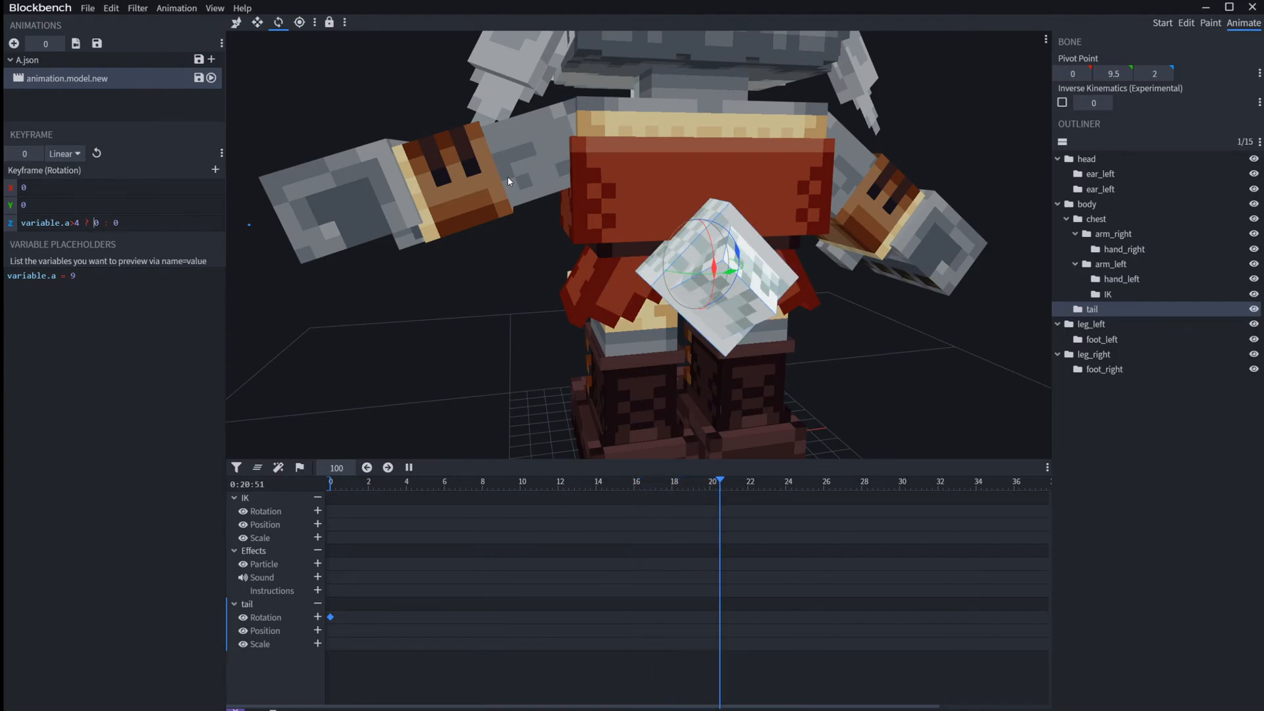
pyautogui.write('3')
# Step: Replace variable.a with query.anim_time in the tail's Z rotation expression and play the animation
pyautogui.doubleClick(78, 223)
pyautogui.moveTo(69, 223); pyautogui.dragTo(20, 223)
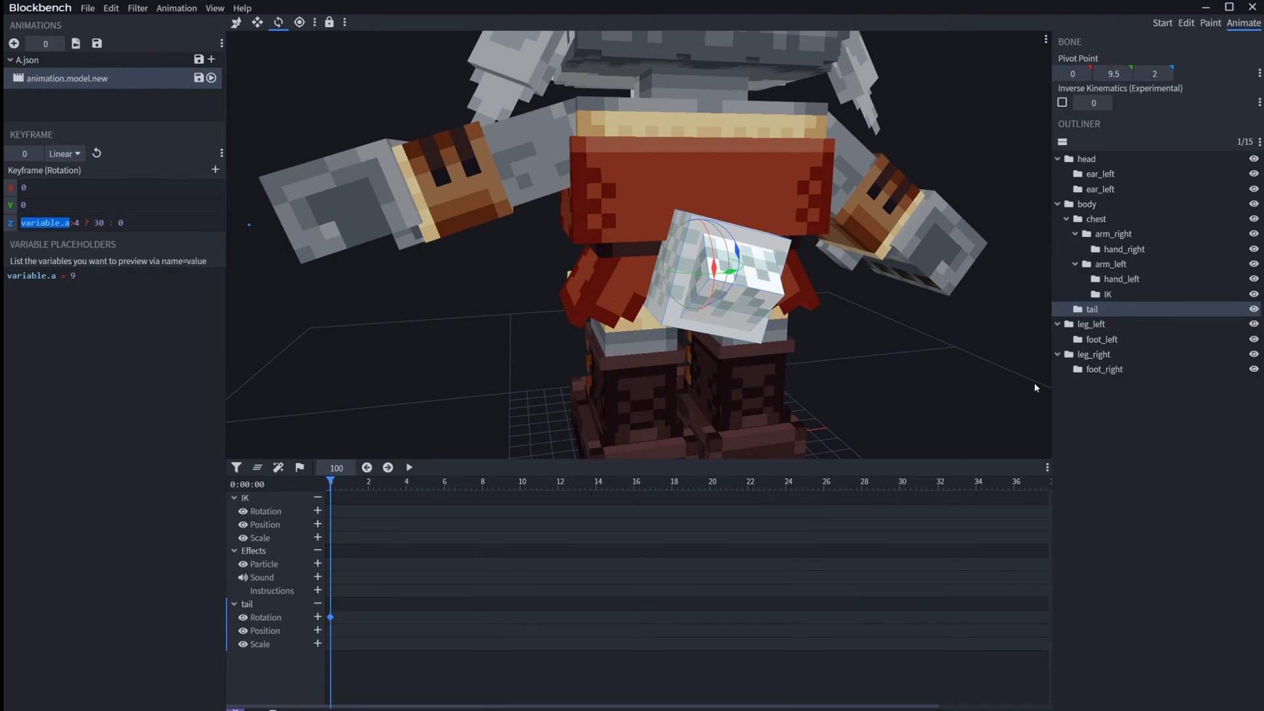
pyautogui.press('BackSpace')
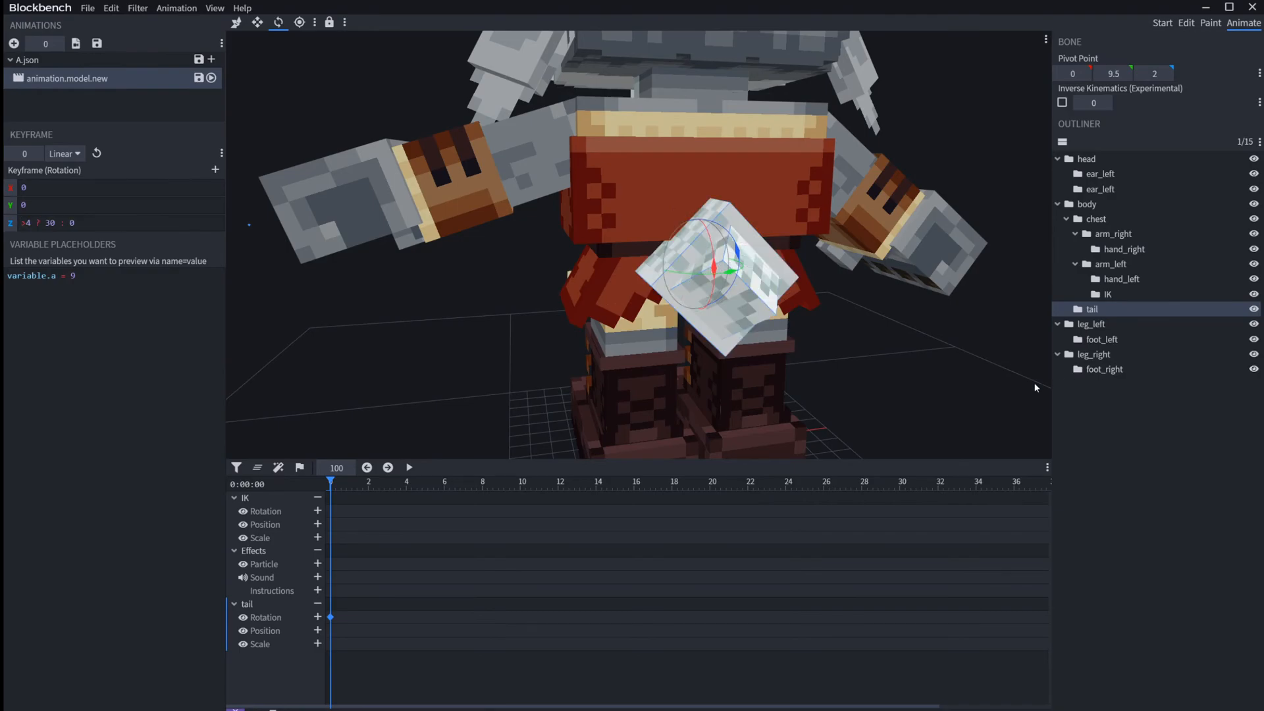
pyautogui.write('query.anim_time')
pyautogui.press('space')
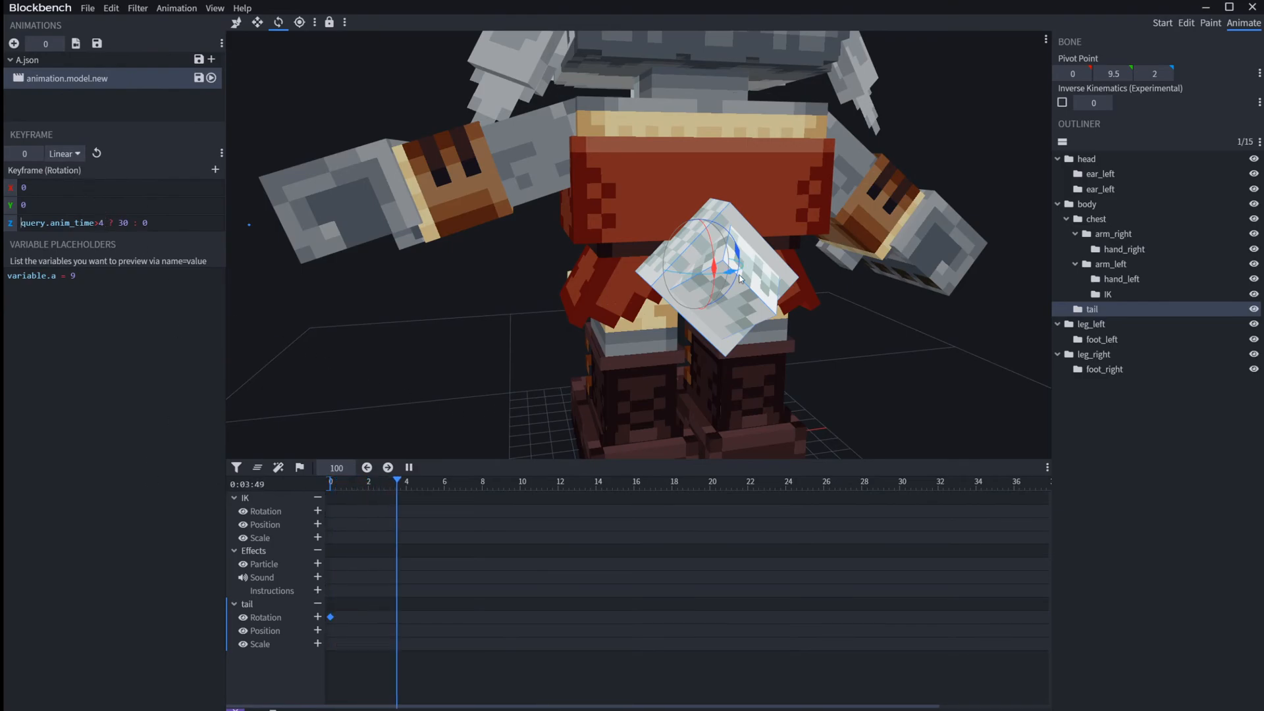
# Step: Split the tail's Z rotation expression over three lines, one each for the condition, the true value and the fallback, and replay the animation
pyautogui.click(117, 226)
pyautogui.press('Return')
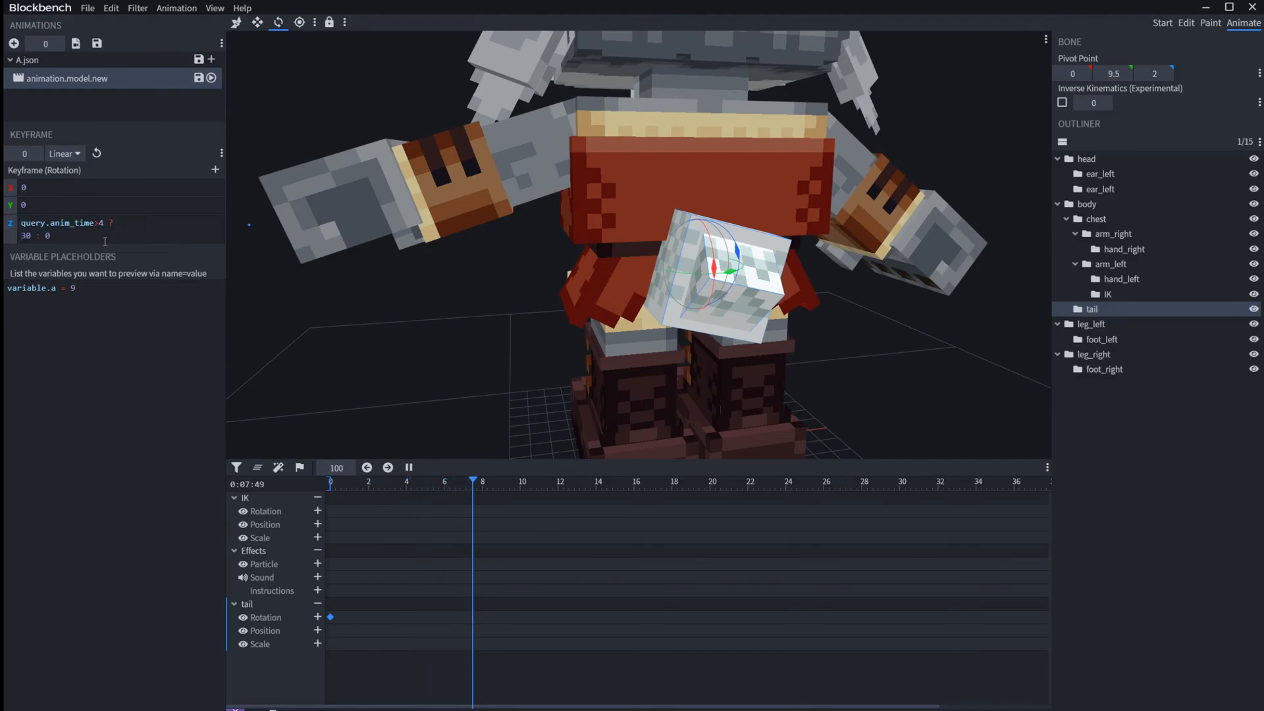
pyautogui.click(46, 236)
pyautogui.press('Return')
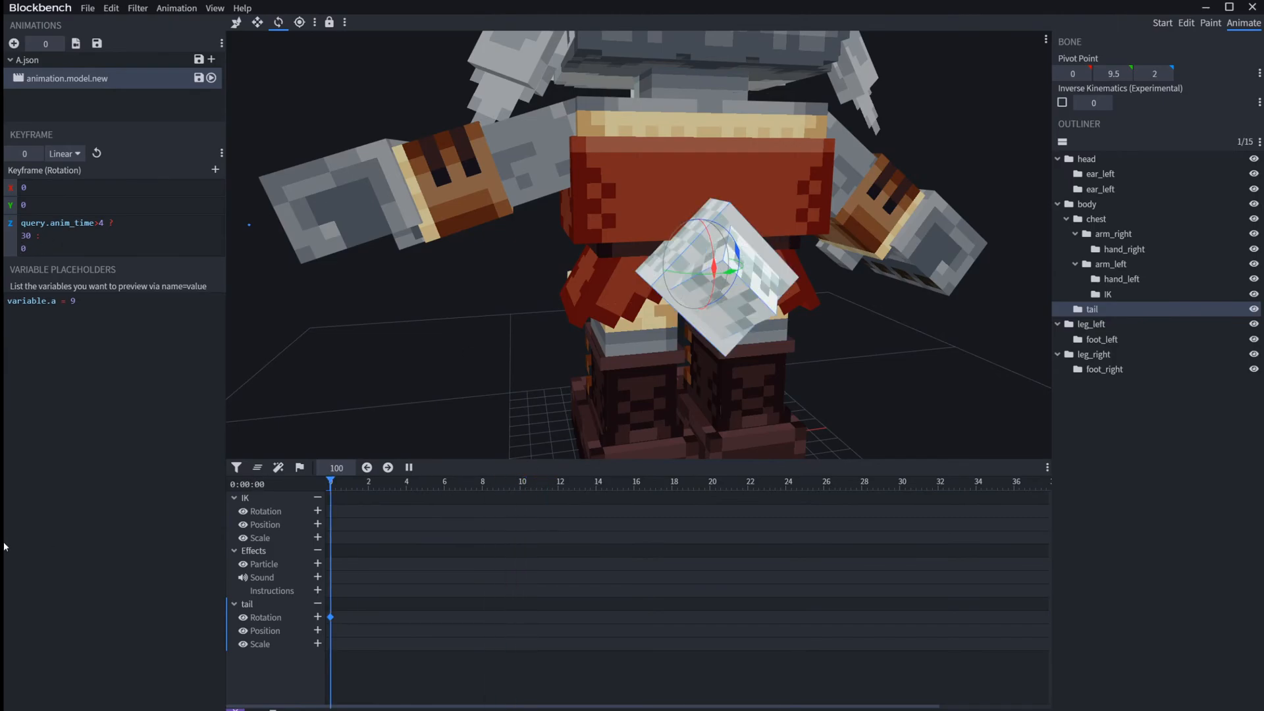
pyautogui.press('space')
pyautogui.press('space')
pyautogui.press('space')
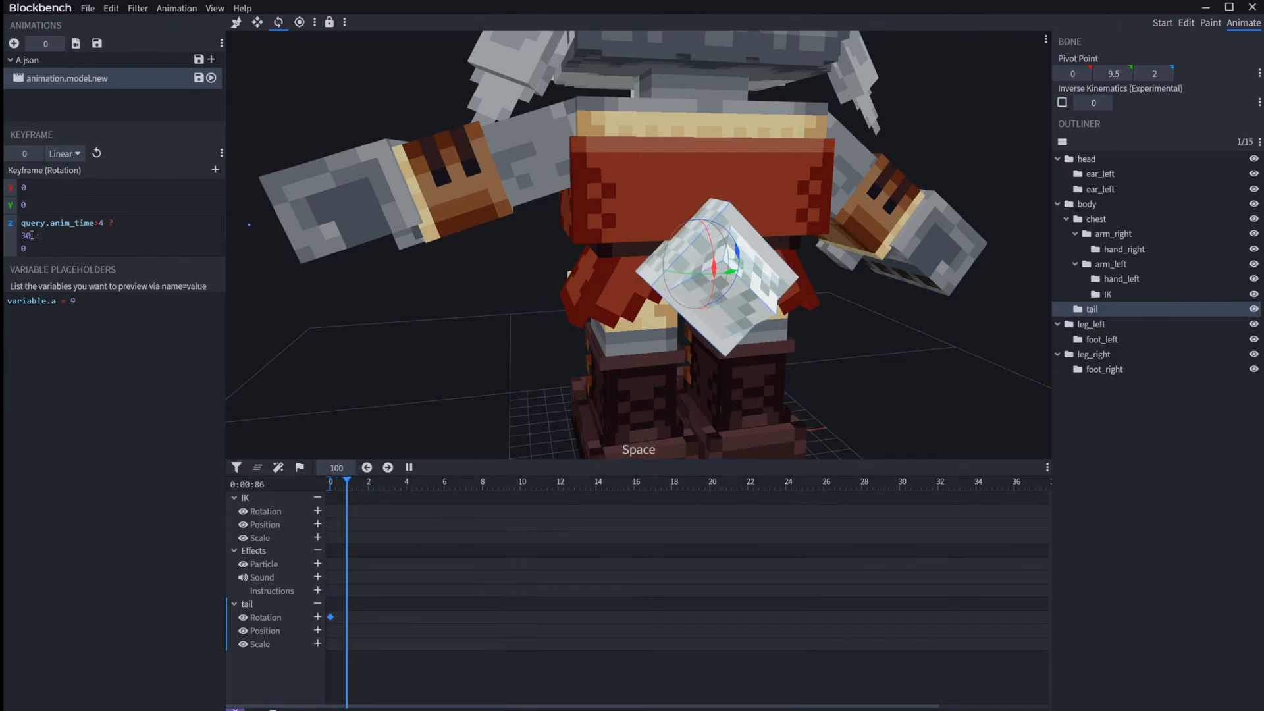
# Step: Replace the 30 in the tail's Z rotation expression with Math.sin(time*300)*100
pyautogui.moveTo(31, 235); pyautogui.dragTo(6, 212)
pyautogui.click(29, 235)
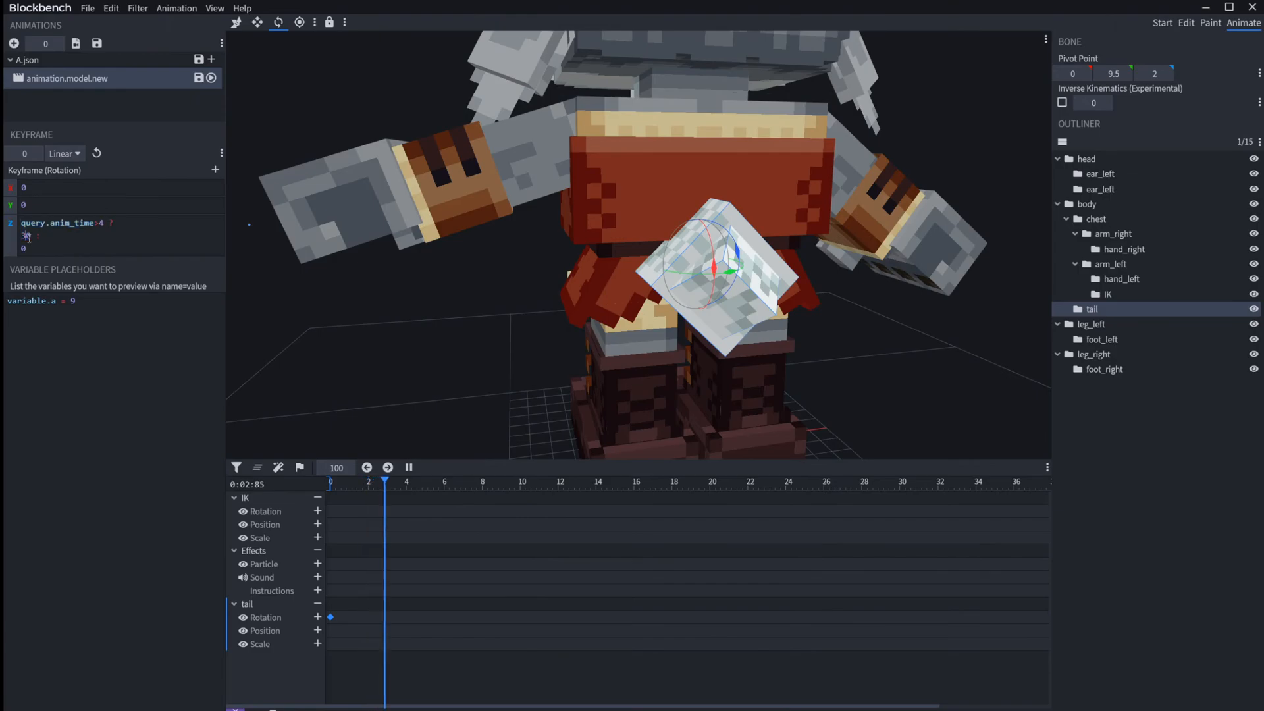
pyautogui.moveTo(29, 235); pyautogui.dragTo(14, 235)
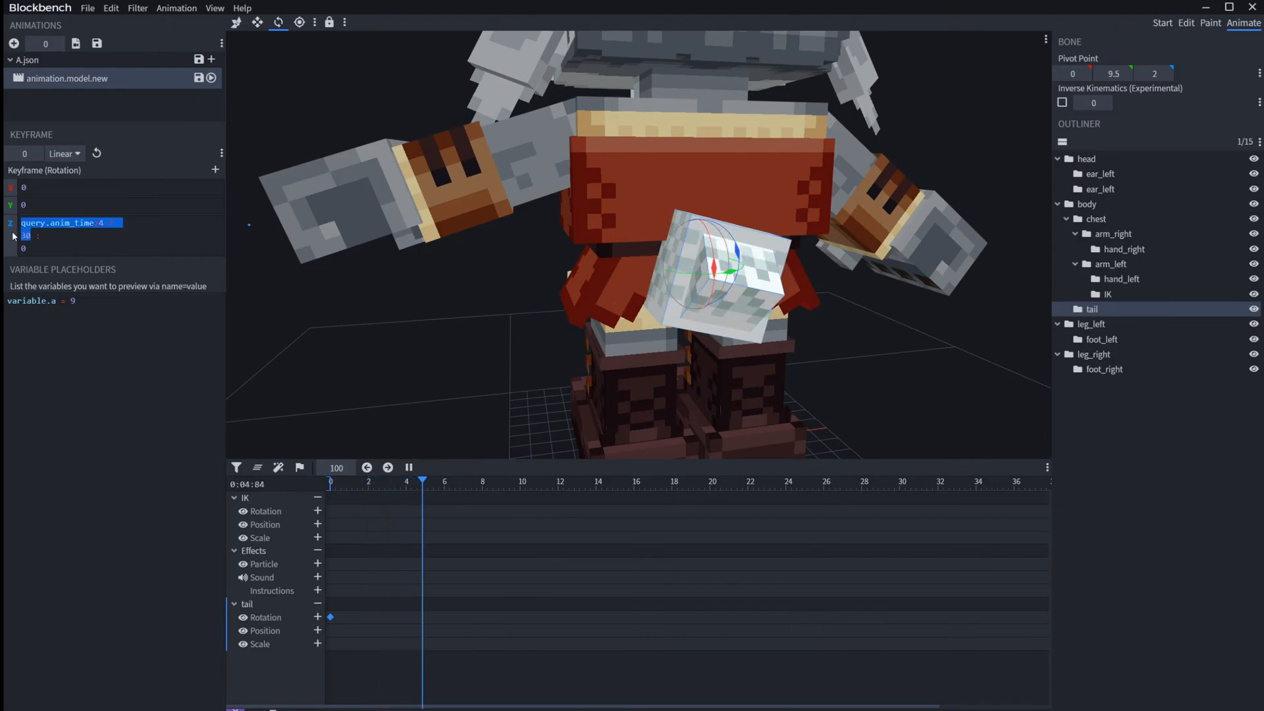
pyautogui.press('BackSpace')
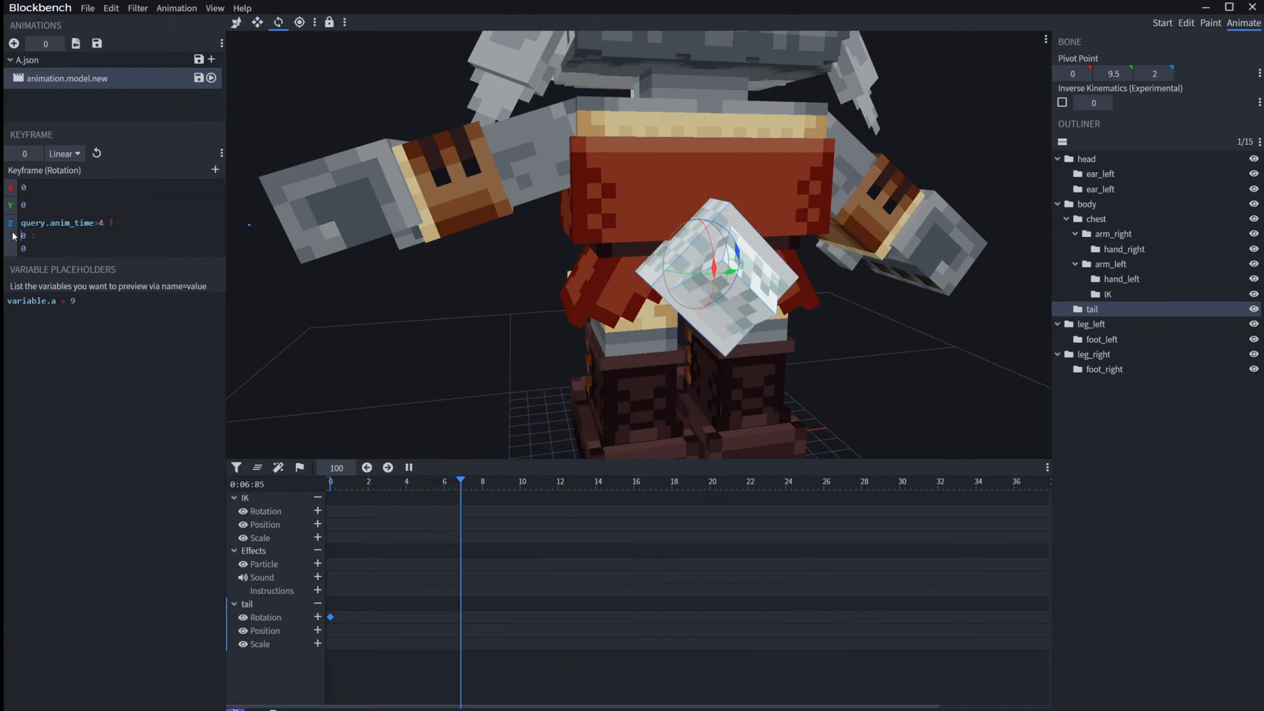
pyautogui.write('Math.si')
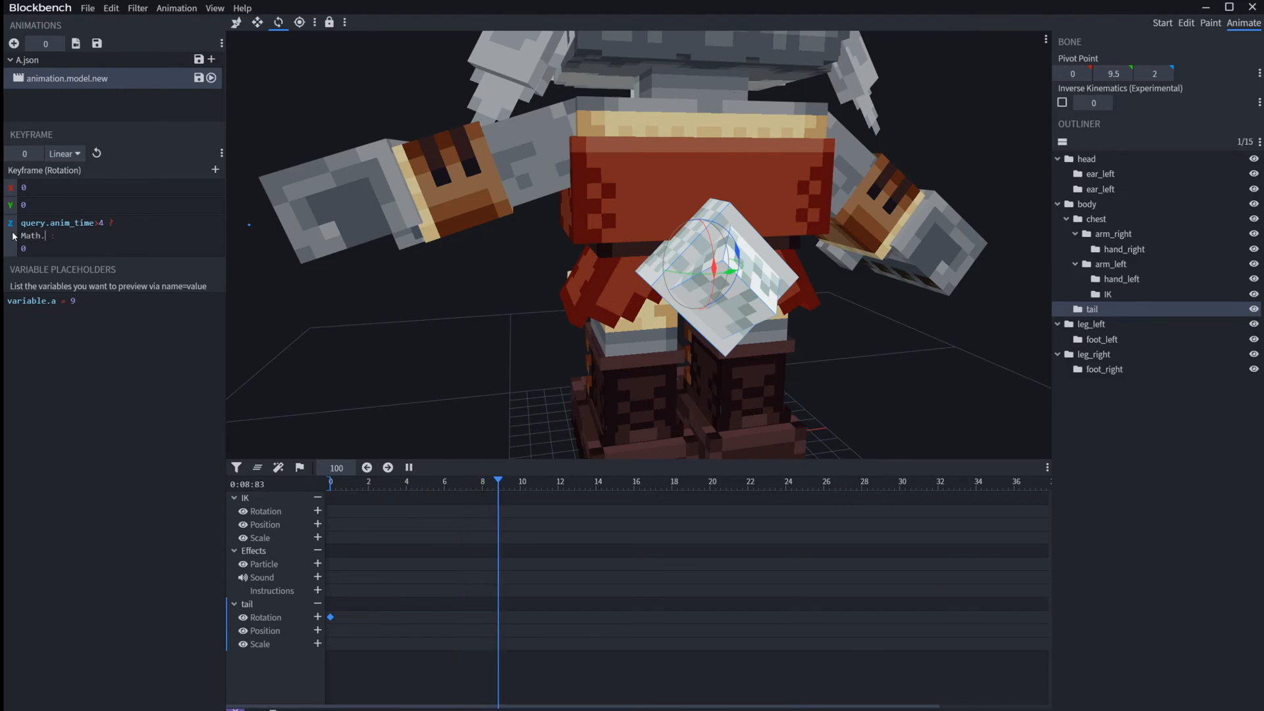
pyautogui.write('n()')
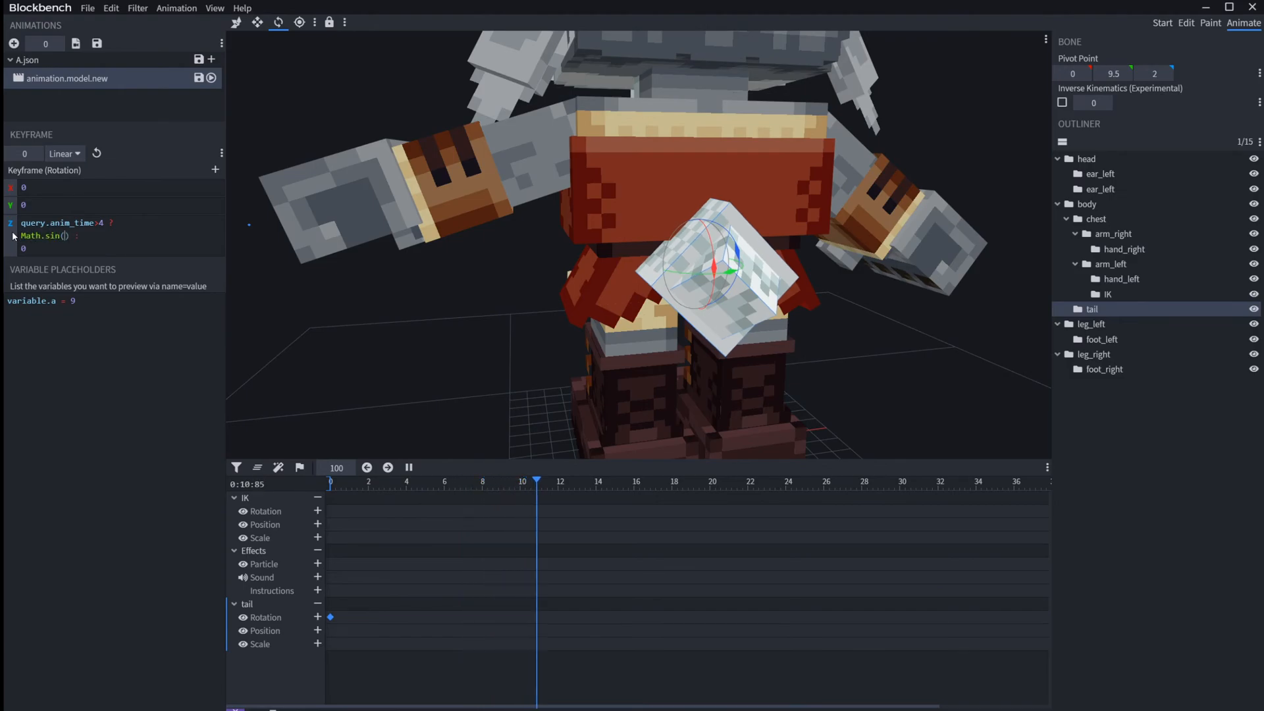
pyautogui.write('time*')
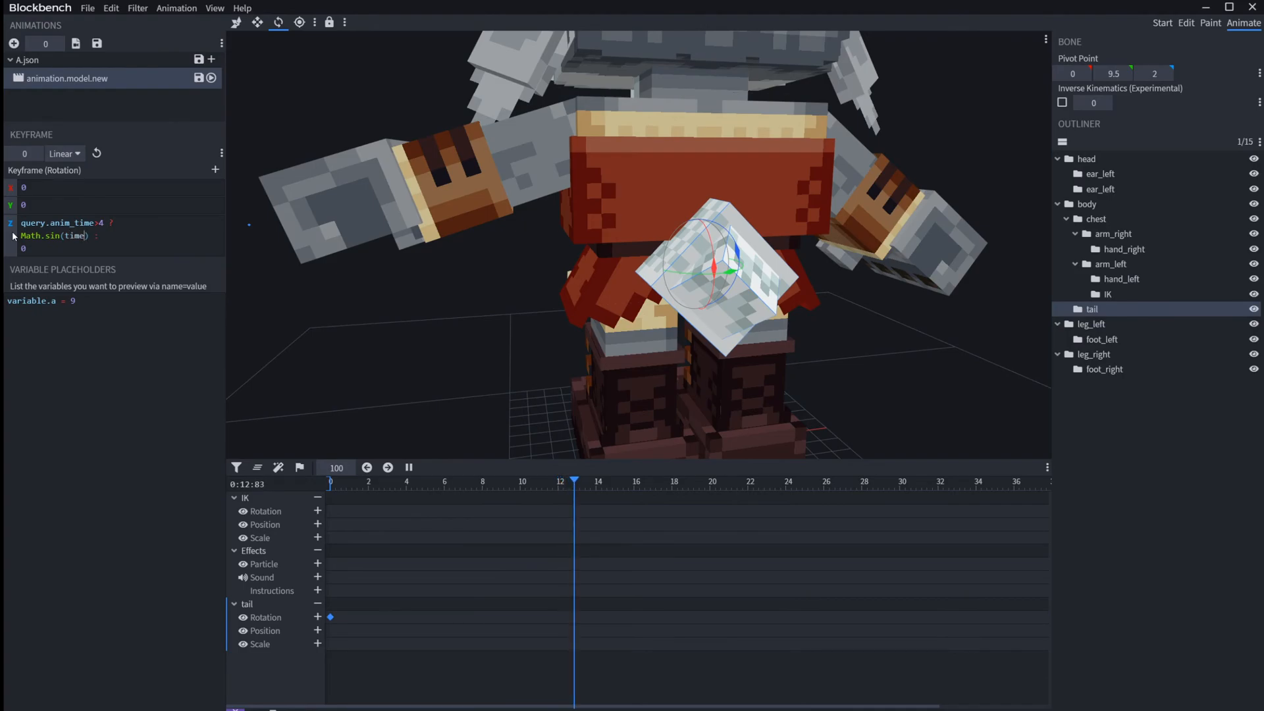
pyautogui.write('300)*')
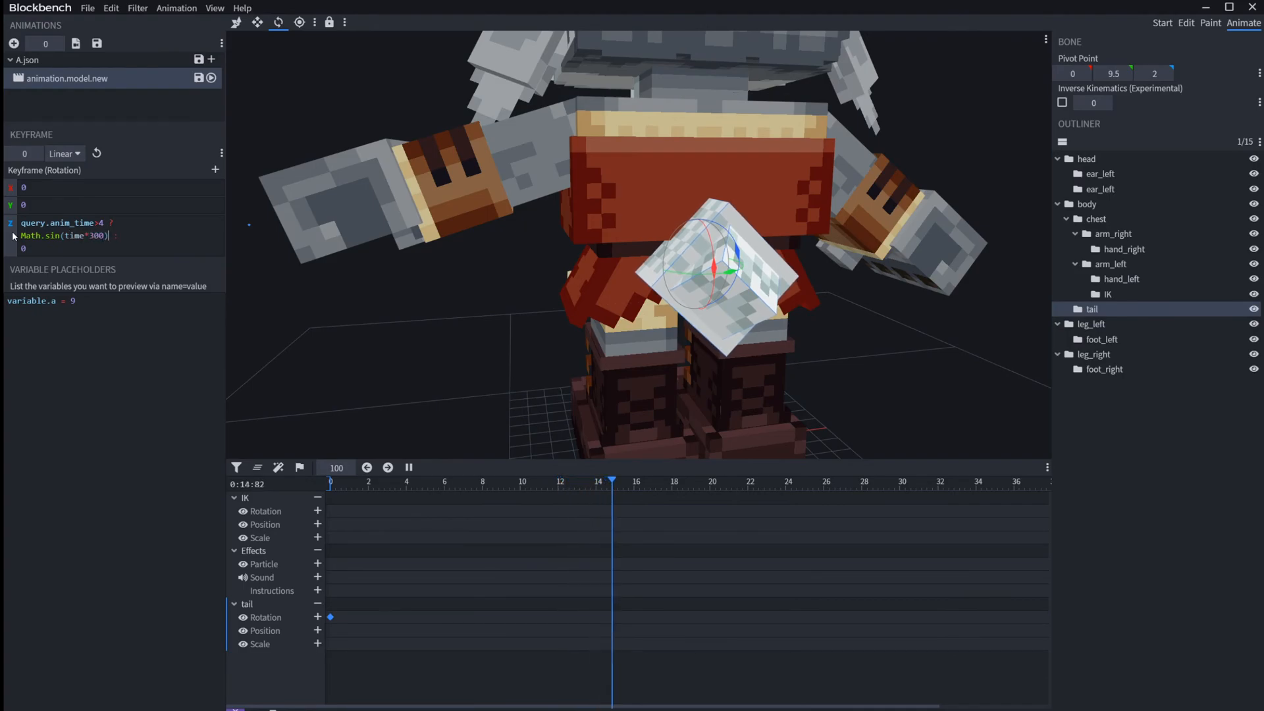
pyautogui.write('100')
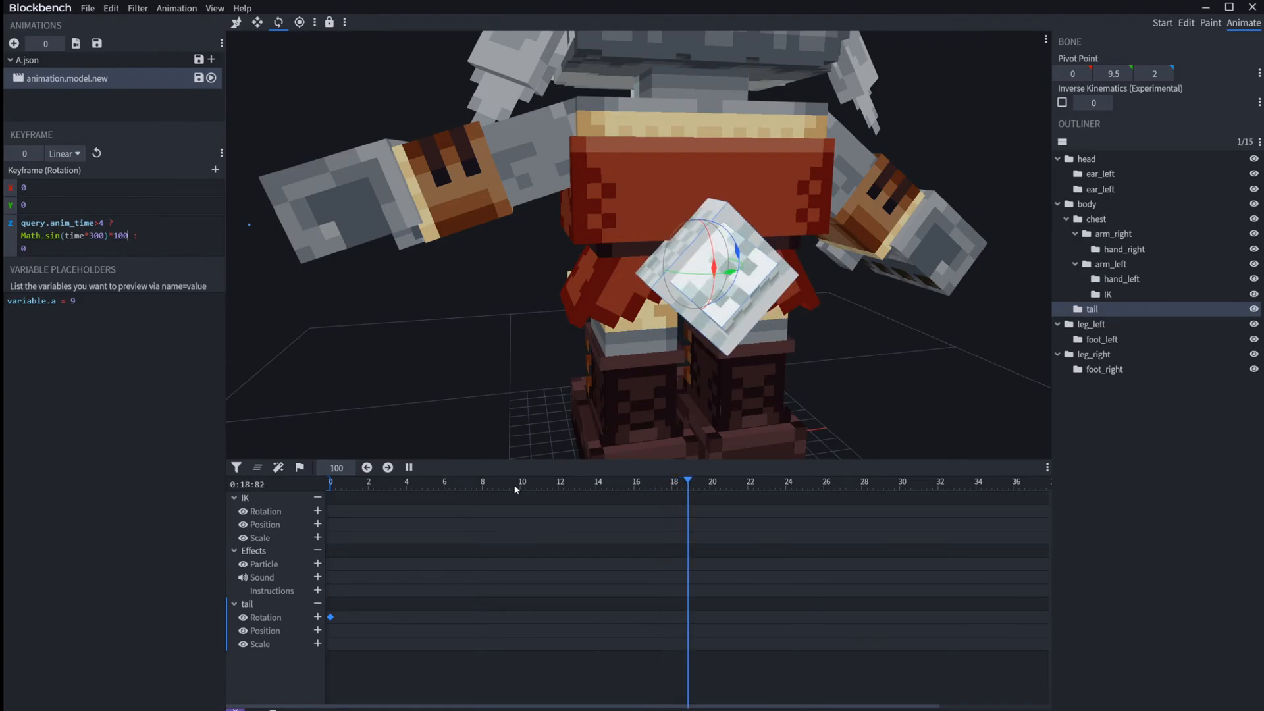
# Step: Play the animation and examine the condition, sine branch and fallback value of the tail's Z rotation expression
pyautogui.press('space')
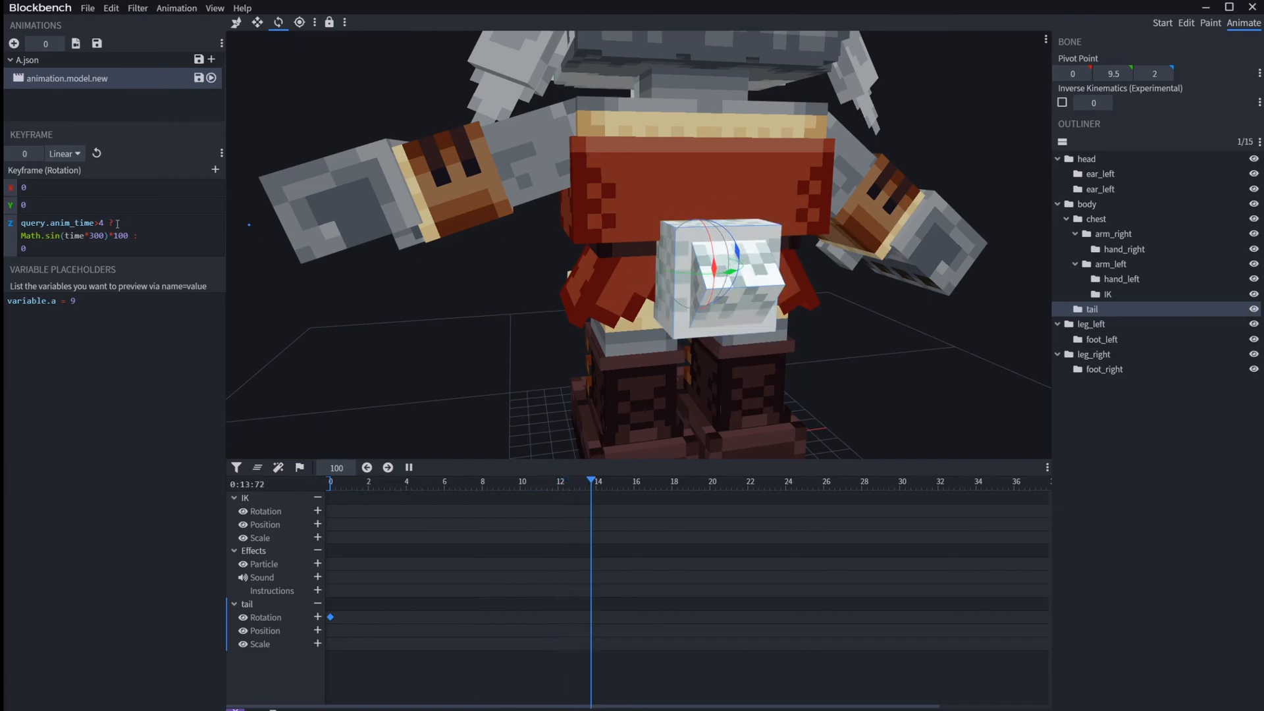
pyautogui.moveTo(116, 223); pyautogui.dragTo(106, 222)
pyautogui.click(158, 222)
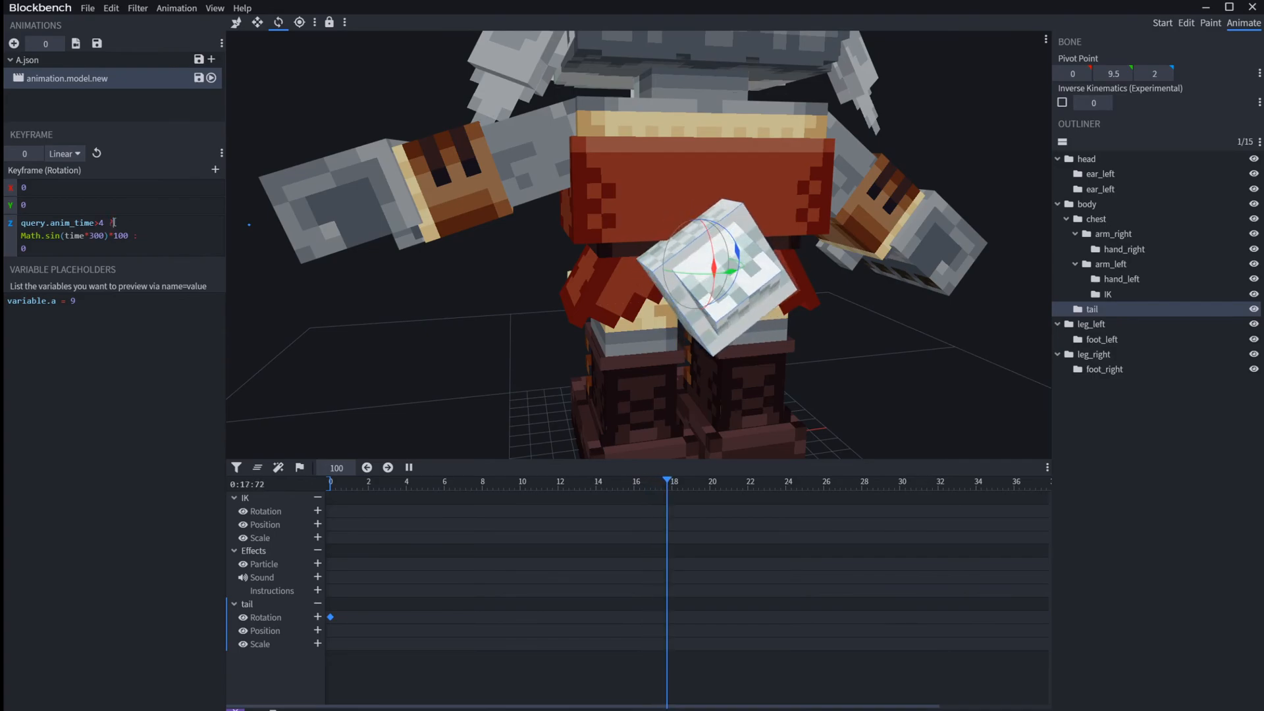
pyautogui.moveTo(21, 222); pyautogui.dragTo(107, 225)
pyautogui.click(22, 235)
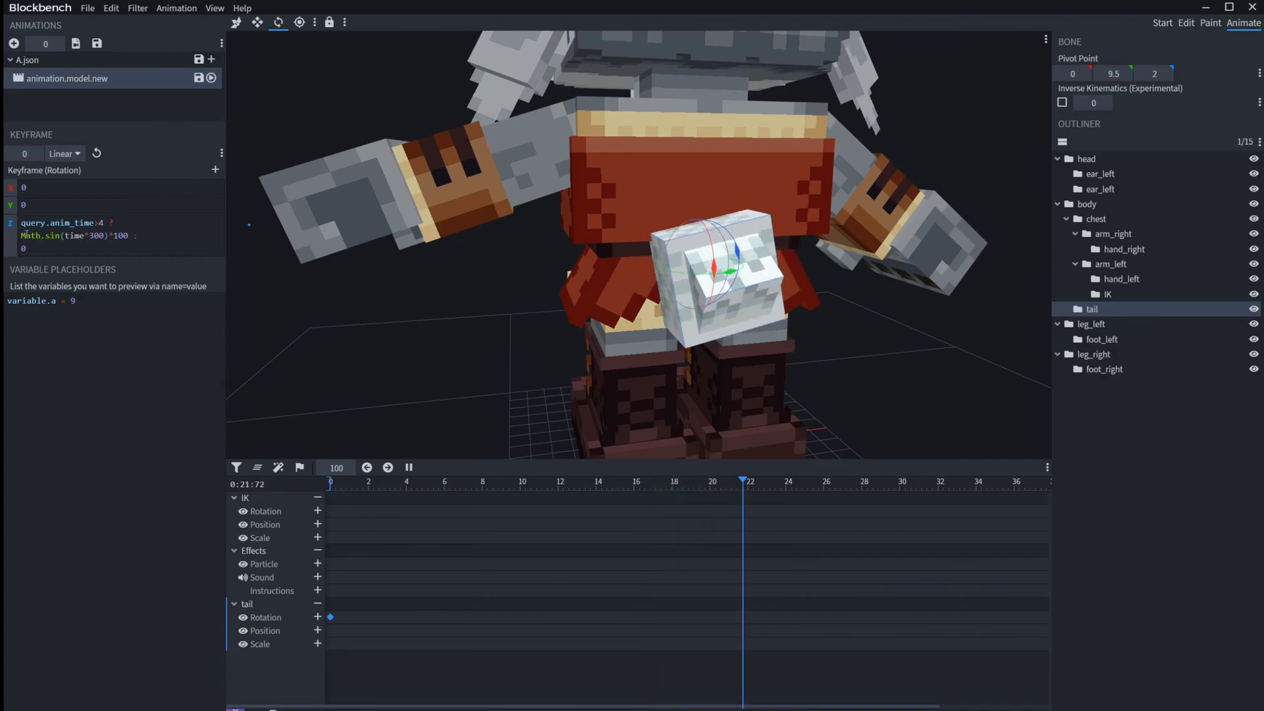
pyautogui.moveTo(22, 235); pyautogui.dragTo(137, 238)
pyautogui.hotkey('ctrl', 'a')
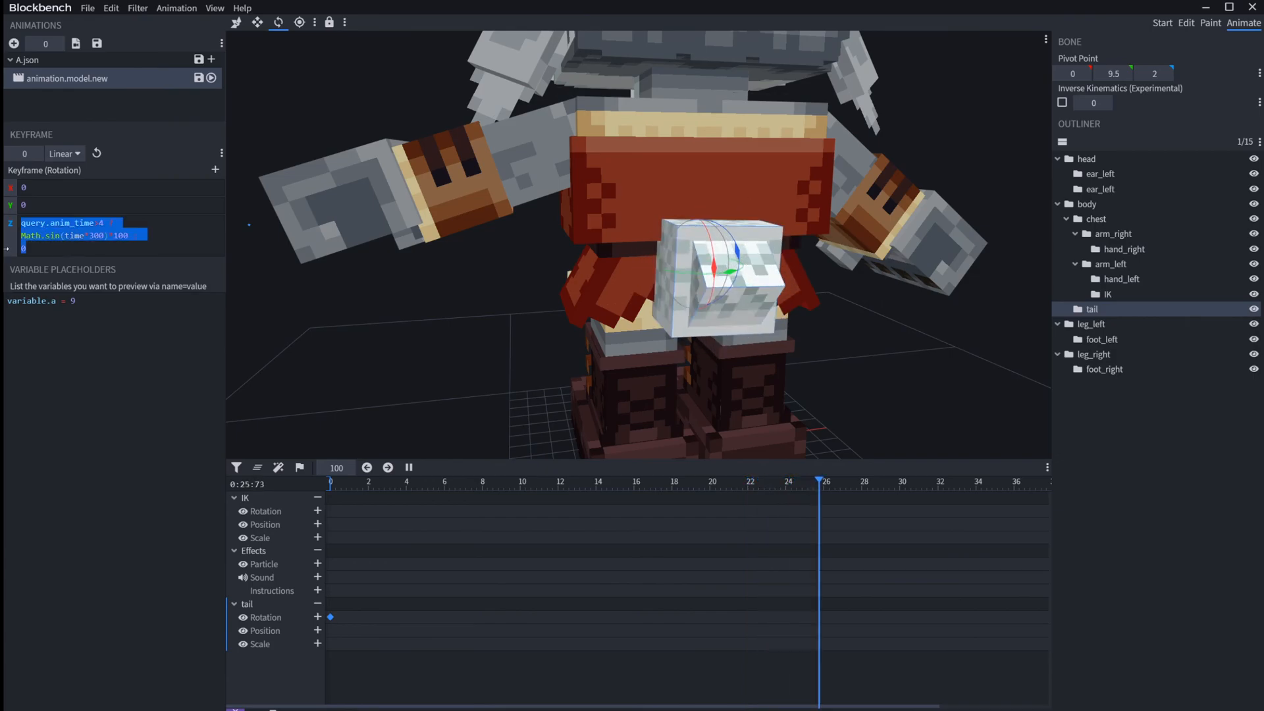
pyautogui.click(57, 253)
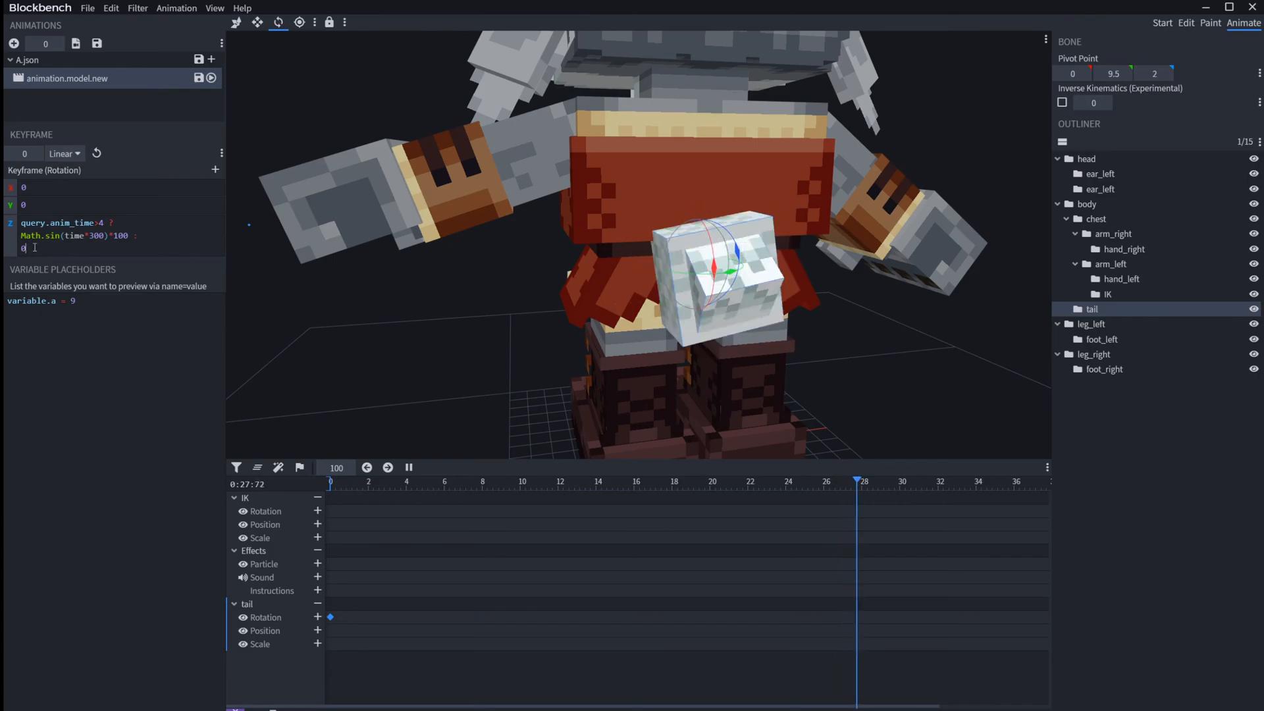
# Step: Replay the animation from the start and compare the tail's motion with the sine part of its expression
pyautogui.moveTo(562, 478); pyautogui.dragTo(74, 468)
pyautogui.press('space')
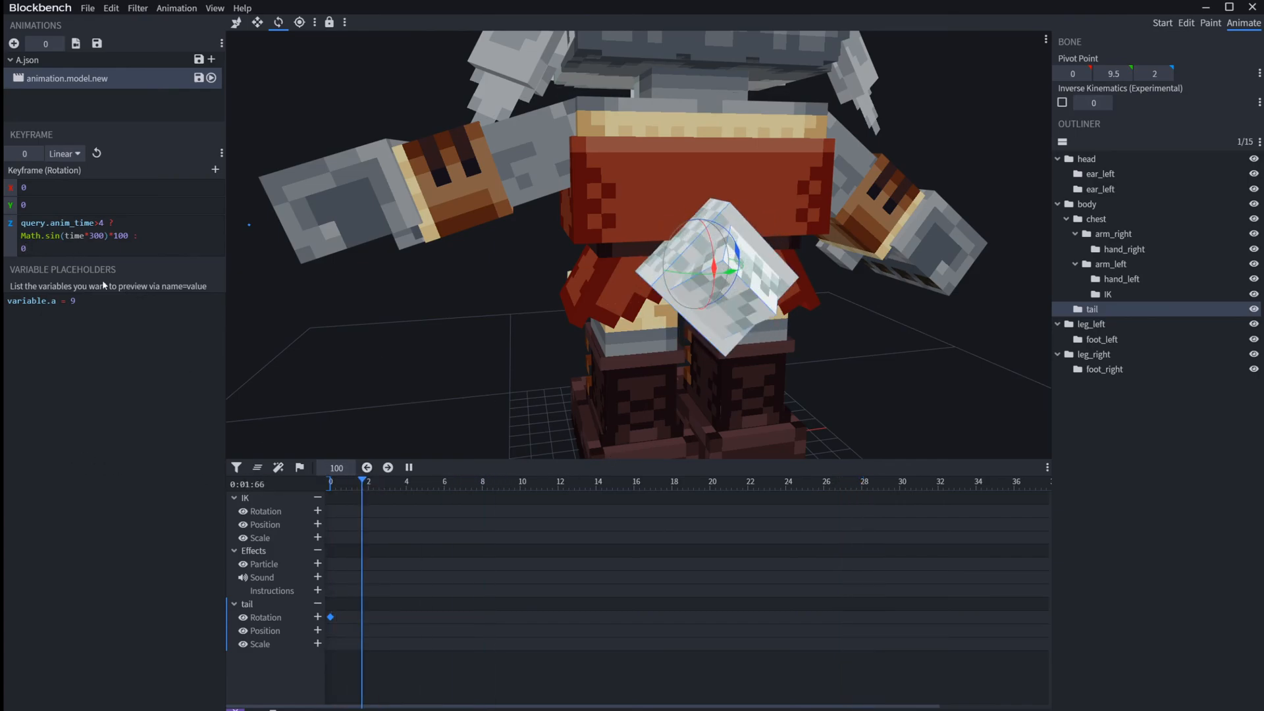
pyautogui.click(38, 265)
pyautogui.hotkey('ctrl', 'a')
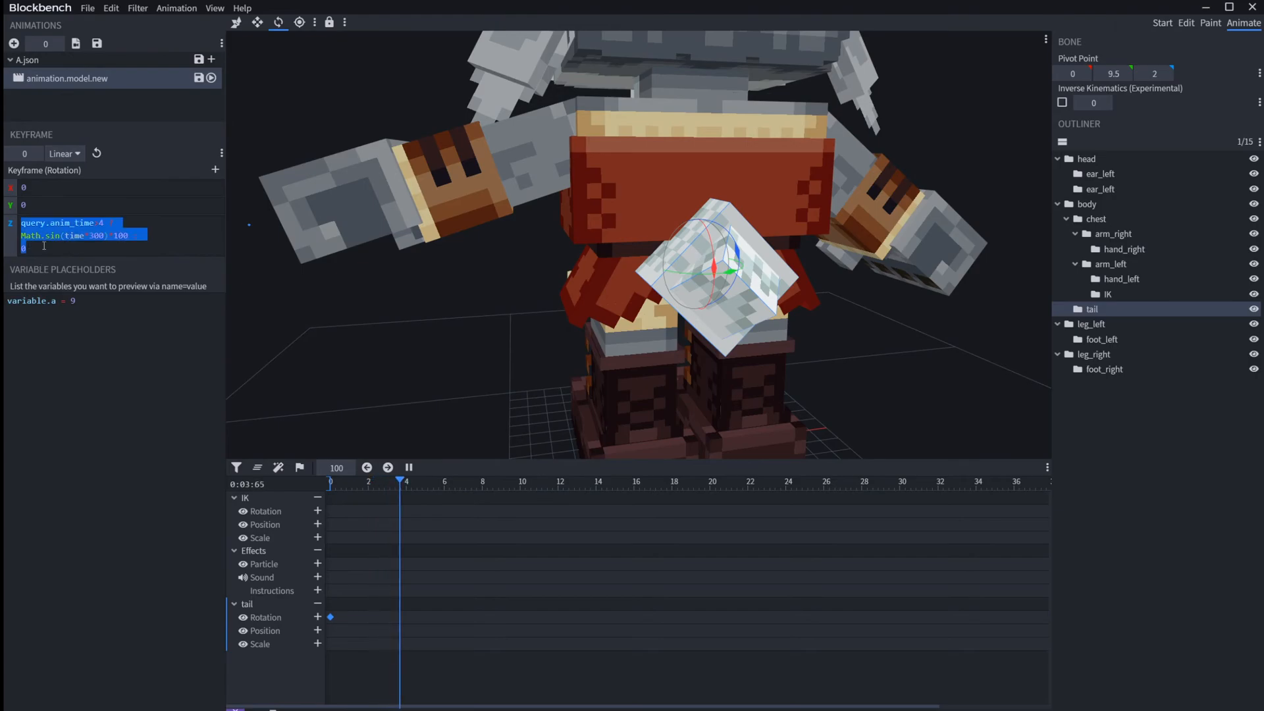
pyautogui.click(44, 245)
pyautogui.moveTo(129, 237); pyautogui.dragTo(45, 236)
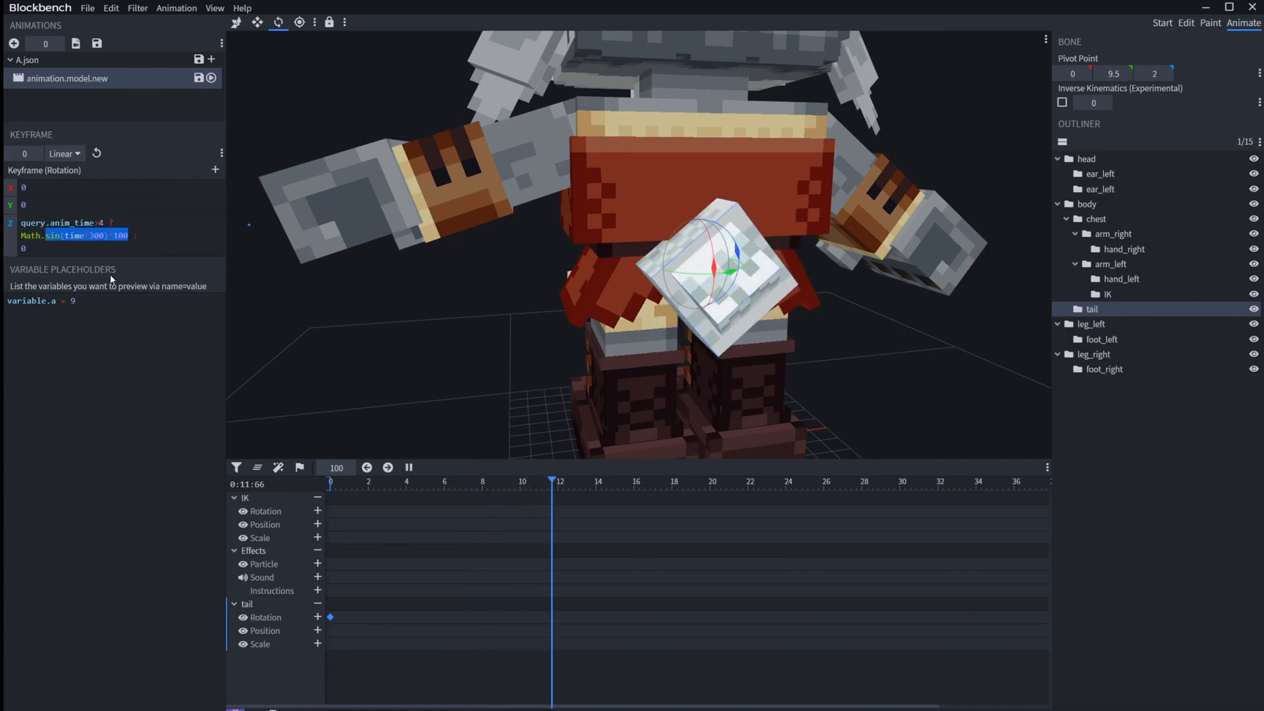
# Step: Clear the tail's Z rotation expression and delete its rotation keyframe at time 0
pyautogui.hotkey('ctrl', 'a')
pyautogui.press('BackSpace')
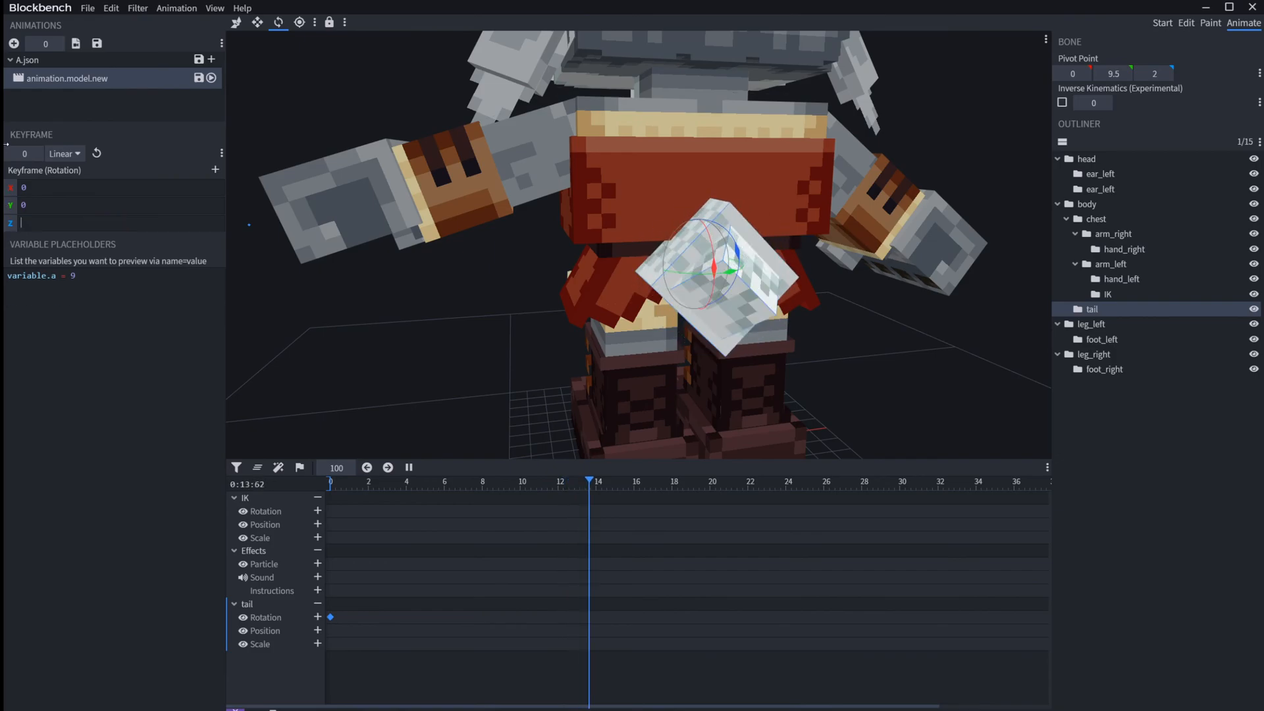
pyautogui.press('space')
pyautogui.press('space')
pyautogui.press('Delete')
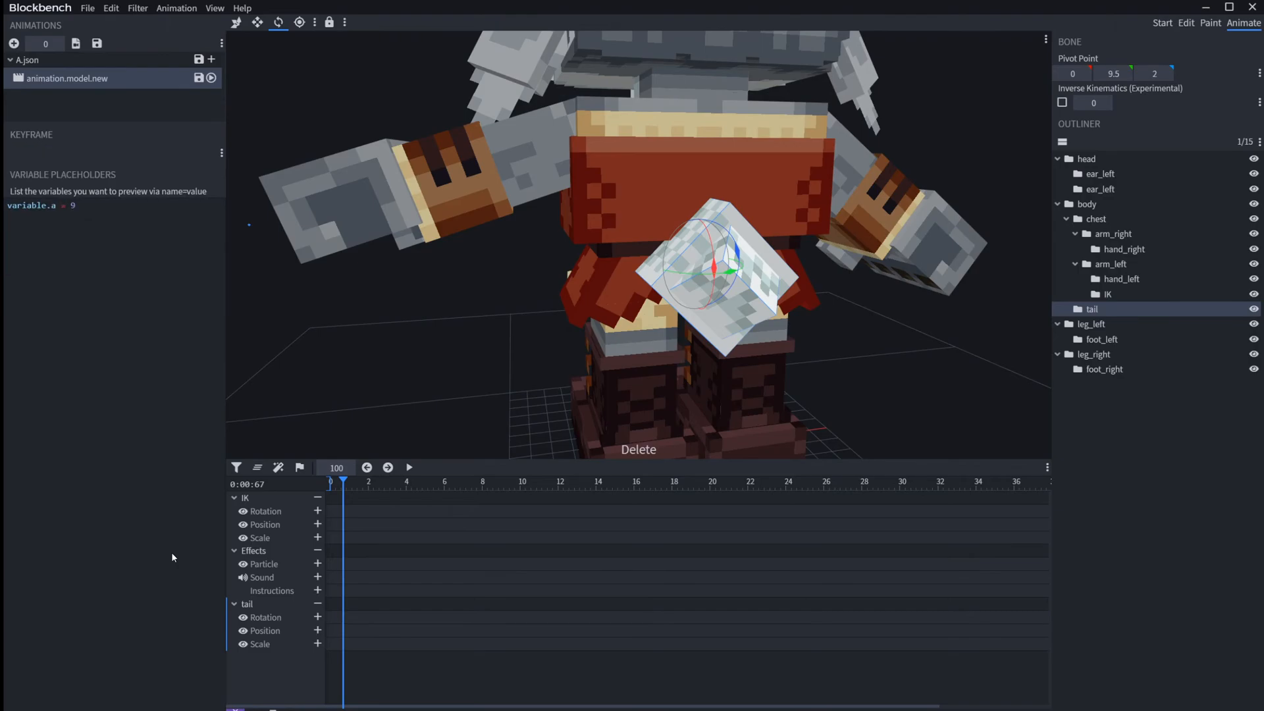
# Step: Open the properties of animation.model.new, inspect the Snapping setting and close the dialog
pyautogui.moveTo(369, 314); pyautogui.dragTo(500, 319)
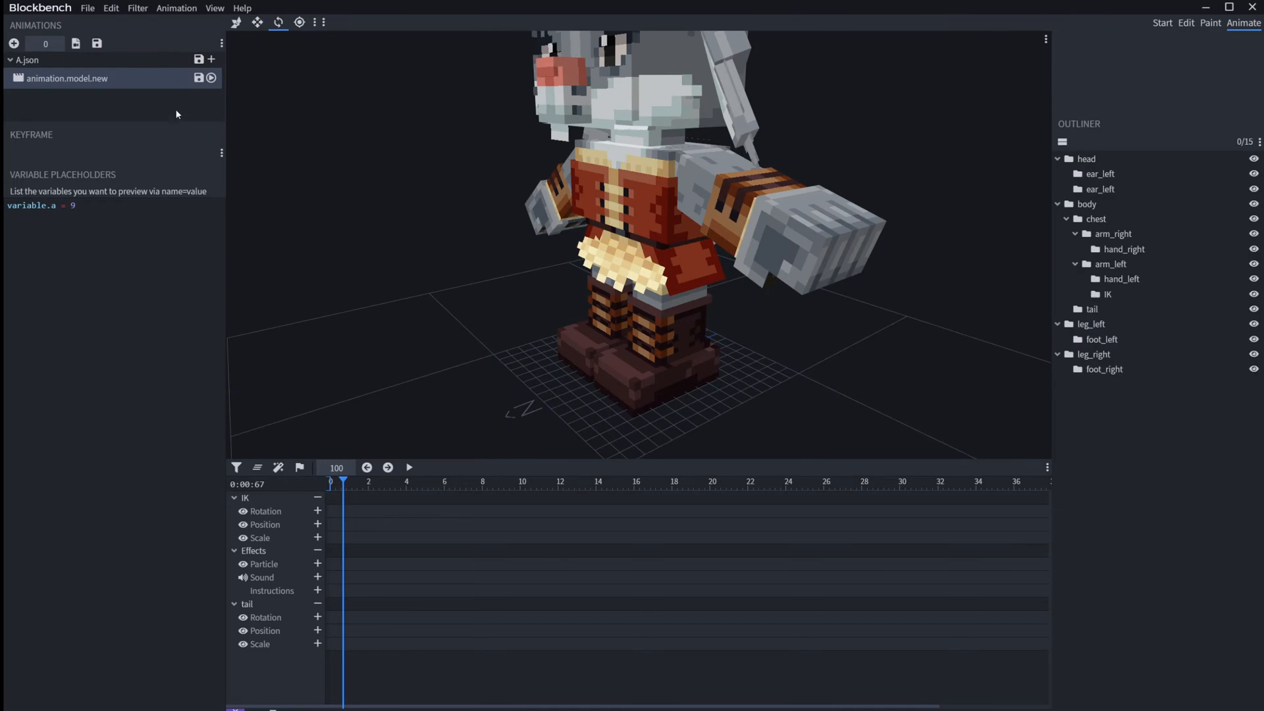
pyautogui.rightClick(104, 79)
pyautogui.click(139, 170)
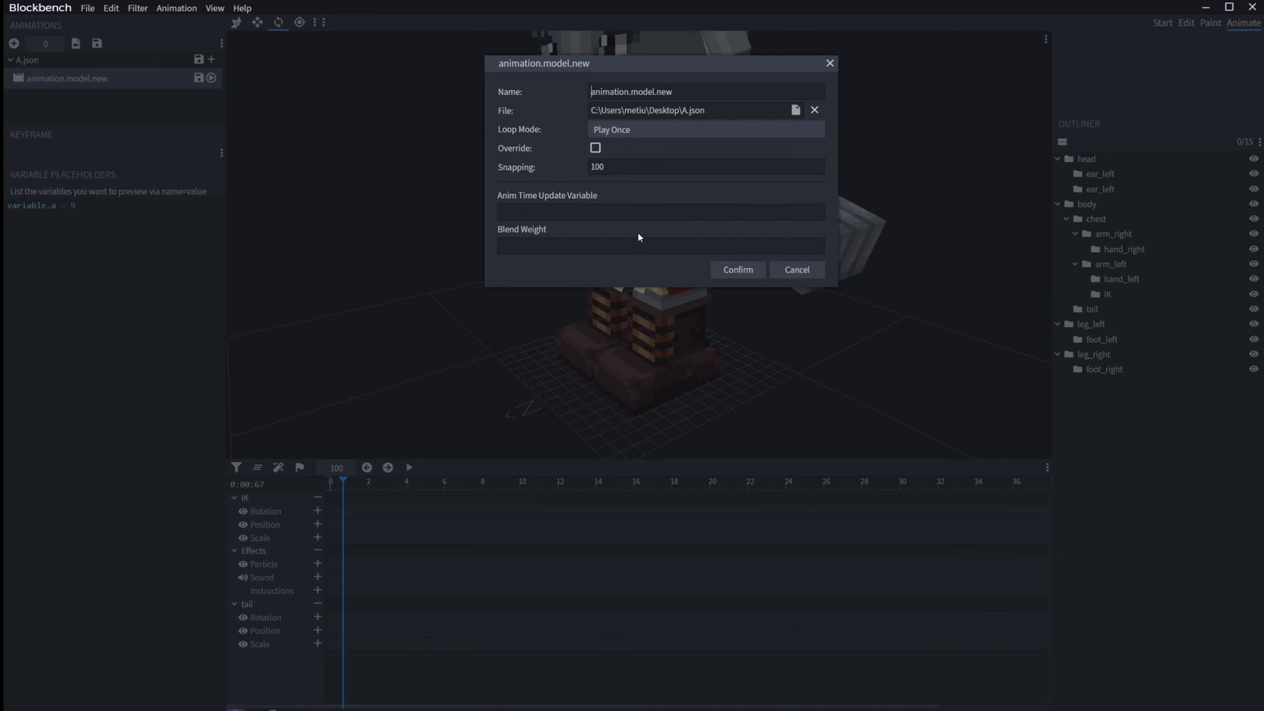
pyautogui.doubleClick(599, 169)
pyautogui.moveTo(611, 172); pyautogui.dragTo(598, 167)
pyautogui.press('Return')
# Step: Add rotation keyframes to the IK bone at 0 and 0.01 seconds, and select the one at time 0
pyautogui.click(350, 484)
pyautogui.moveTo(350, 481); pyautogui.dragTo(345, 480)
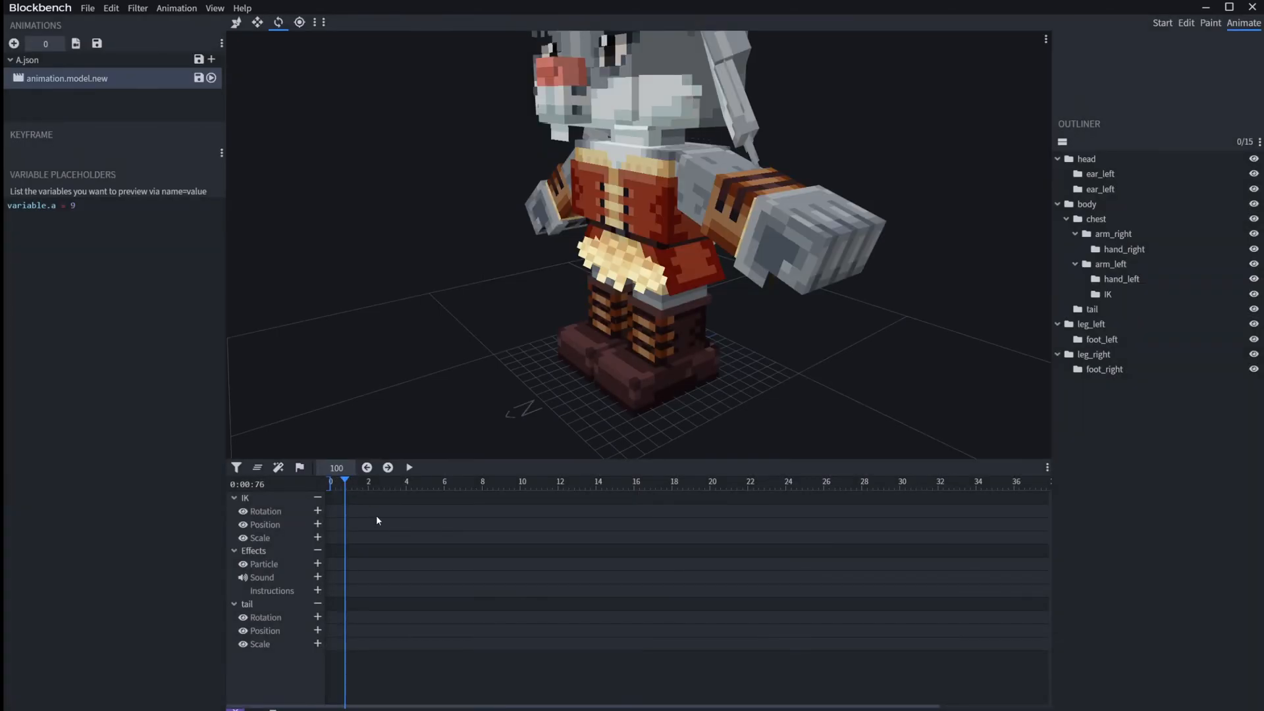
pyautogui.keyDown('ctrl'); pyautogui.scroll(10, 372, 519); pyautogui.keyUp('ctrl')
pyautogui.moveTo(394, 491); pyautogui.dragTo(5, 479)
pyautogui.click(318, 512)
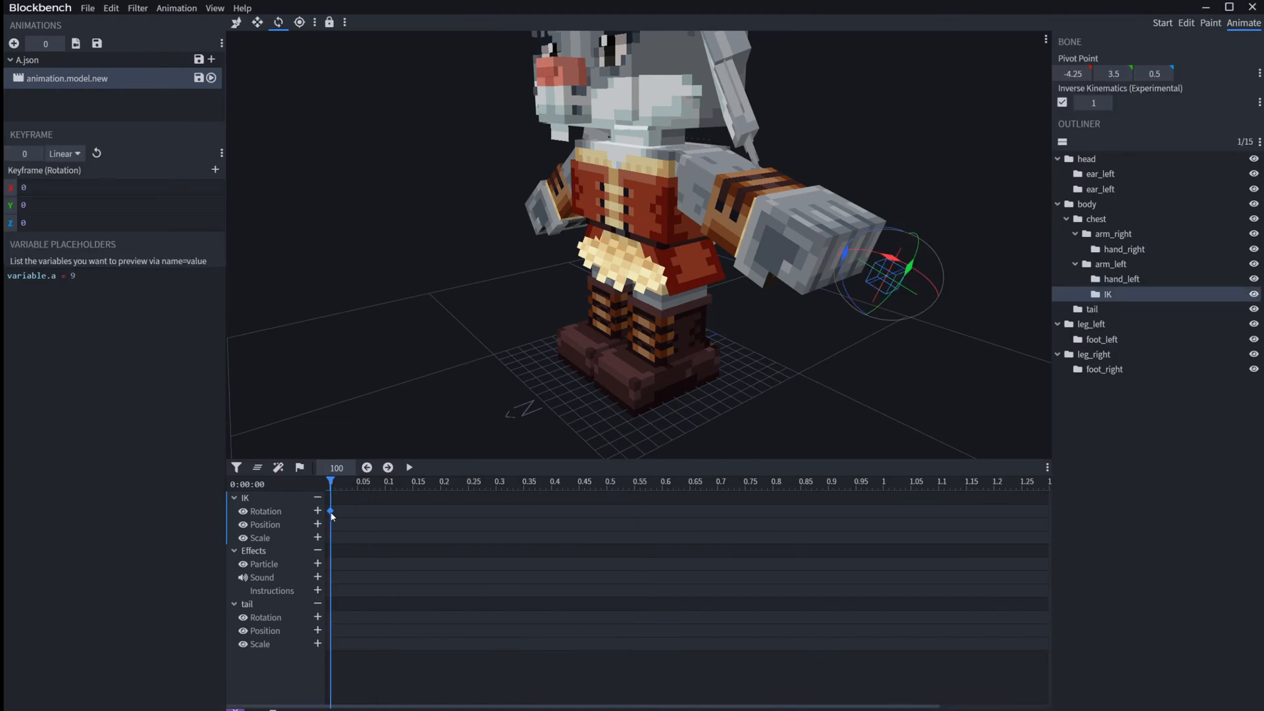
pyautogui.moveTo(335, 480); pyautogui.dragTo(335, 480)
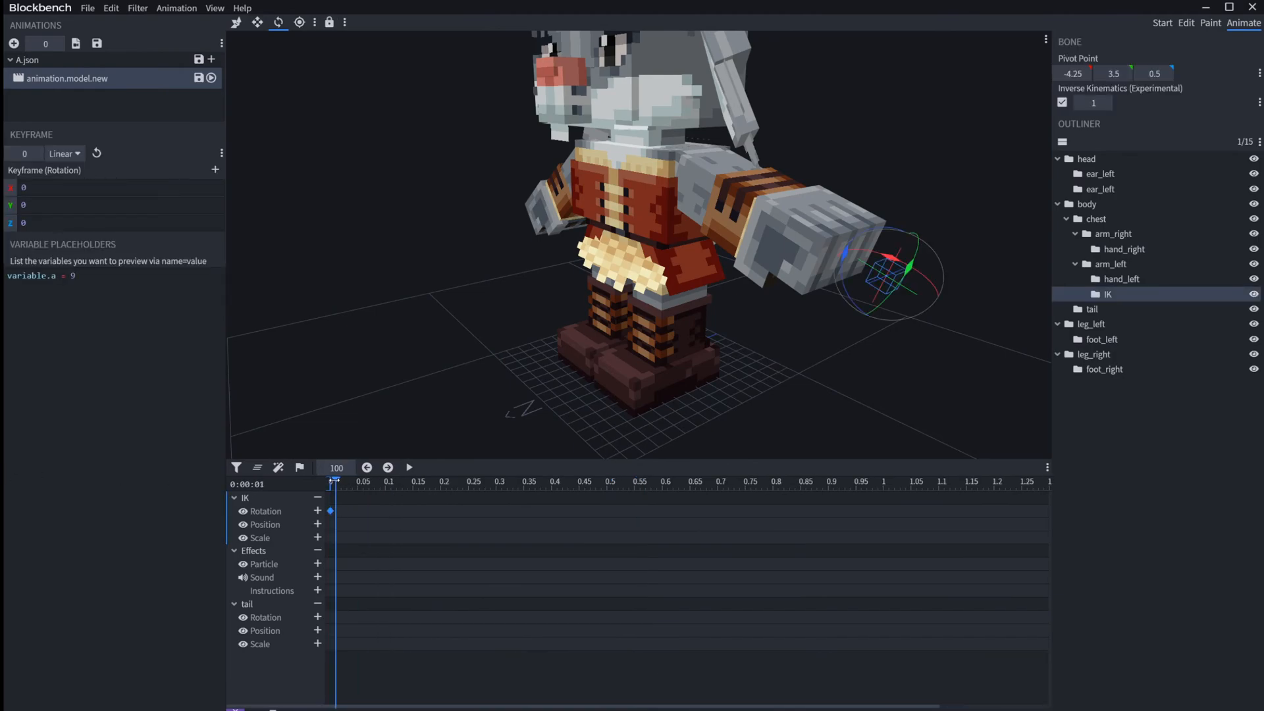
pyautogui.click(317, 511)
pyautogui.moveTo(336, 480); pyautogui.dragTo(331, 481)
pyautogui.click(330, 512)
# Step: Set the animation length to 0.015
pyautogui.click(46, 38)
pyautogui.press('Right')
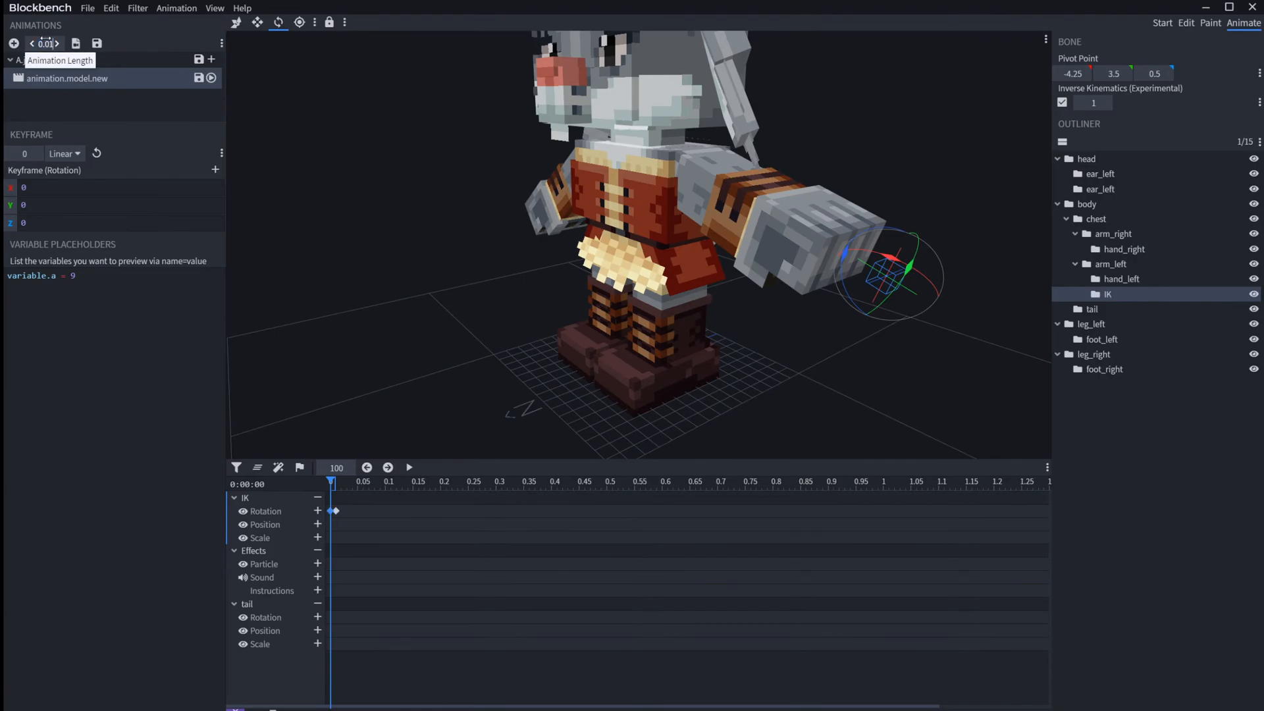
pyautogui.press('BackSpace')
pyautogui.write('05')
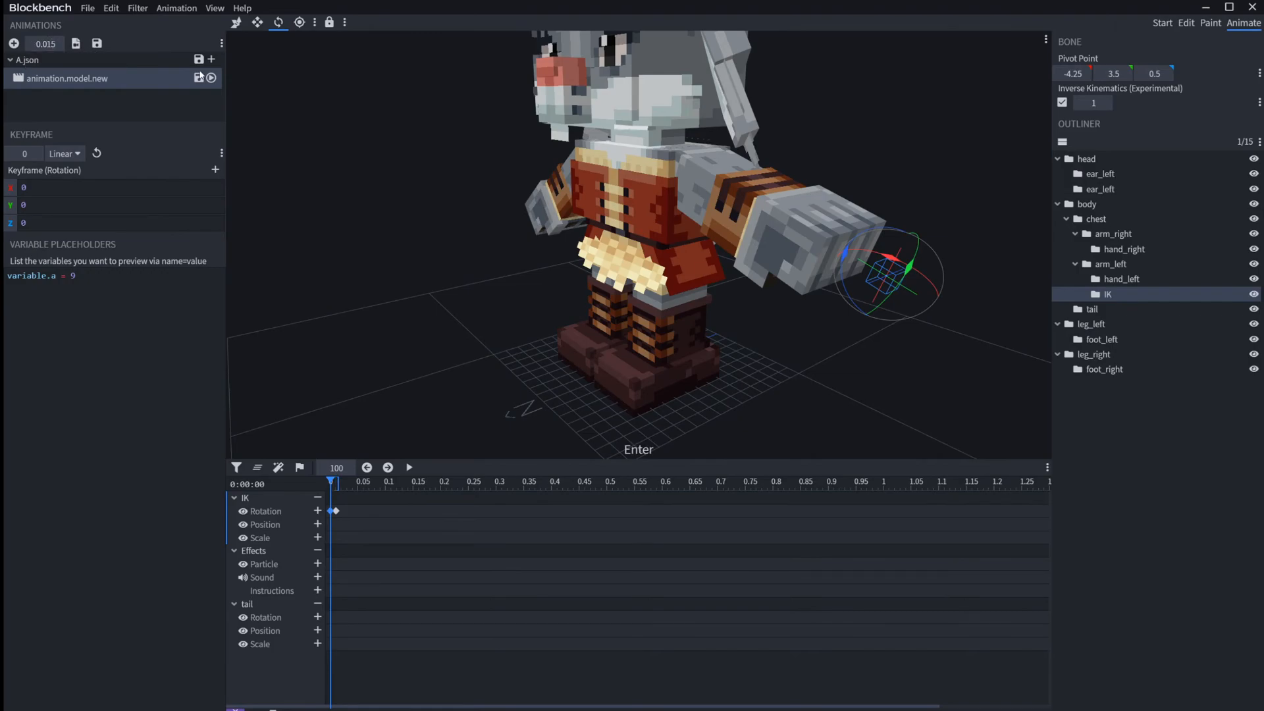
# Step: Try to set the time of the IK bone's first rotation keyframe to 0.01, and undo the change
pyautogui.click(23, 153)
pyautogui.write('.01')
pyautogui.press('Return')
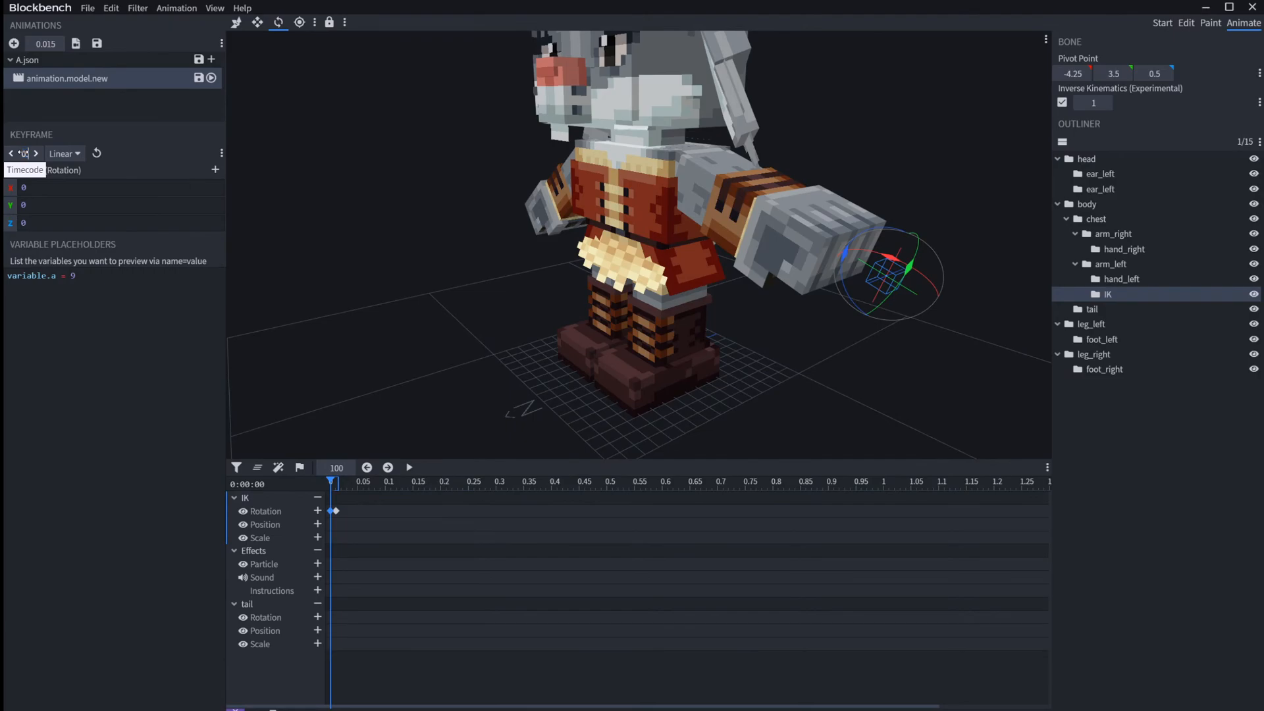
pyautogui.write('1')
pyautogui.press('Return')
pyautogui.moveTo(347, 511); pyautogui.dragTo(340, 513)
pyautogui.rightClick(341, 515)
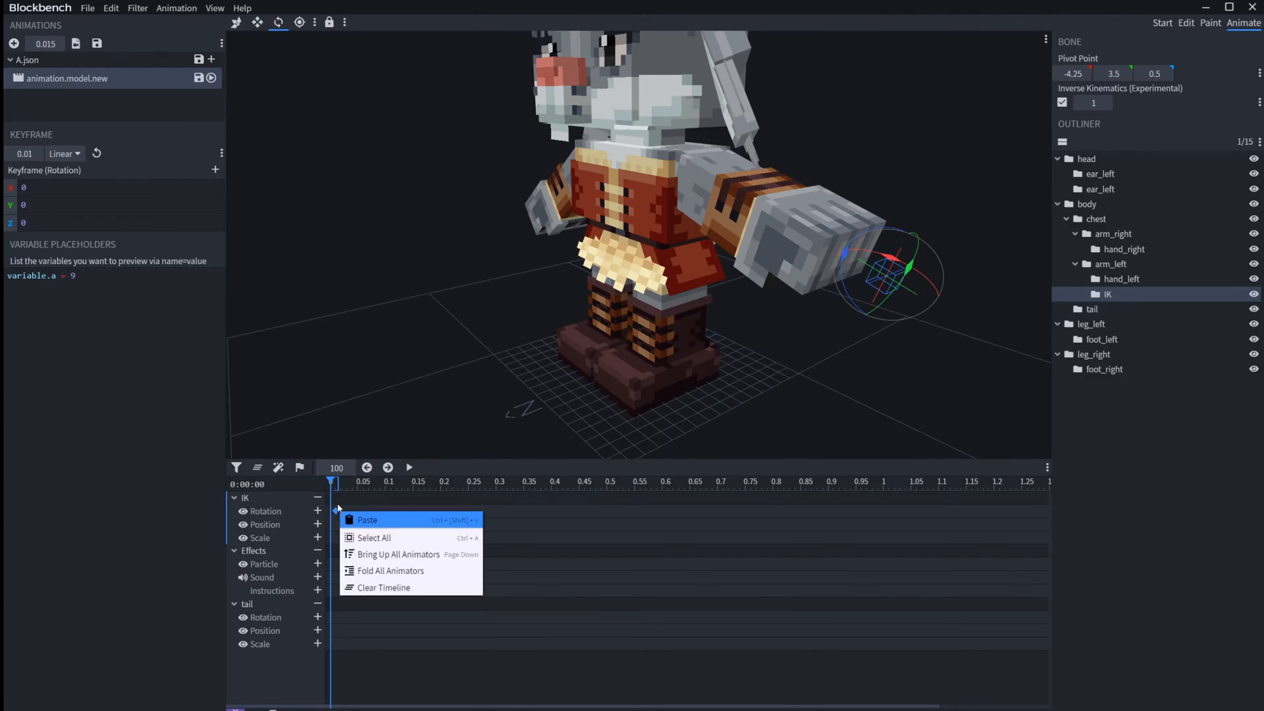
pyautogui.click(349, 509)
pyautogui.hotkey('ctrl', 'z')
pyautogui.hotkey('ctrl', 'z')
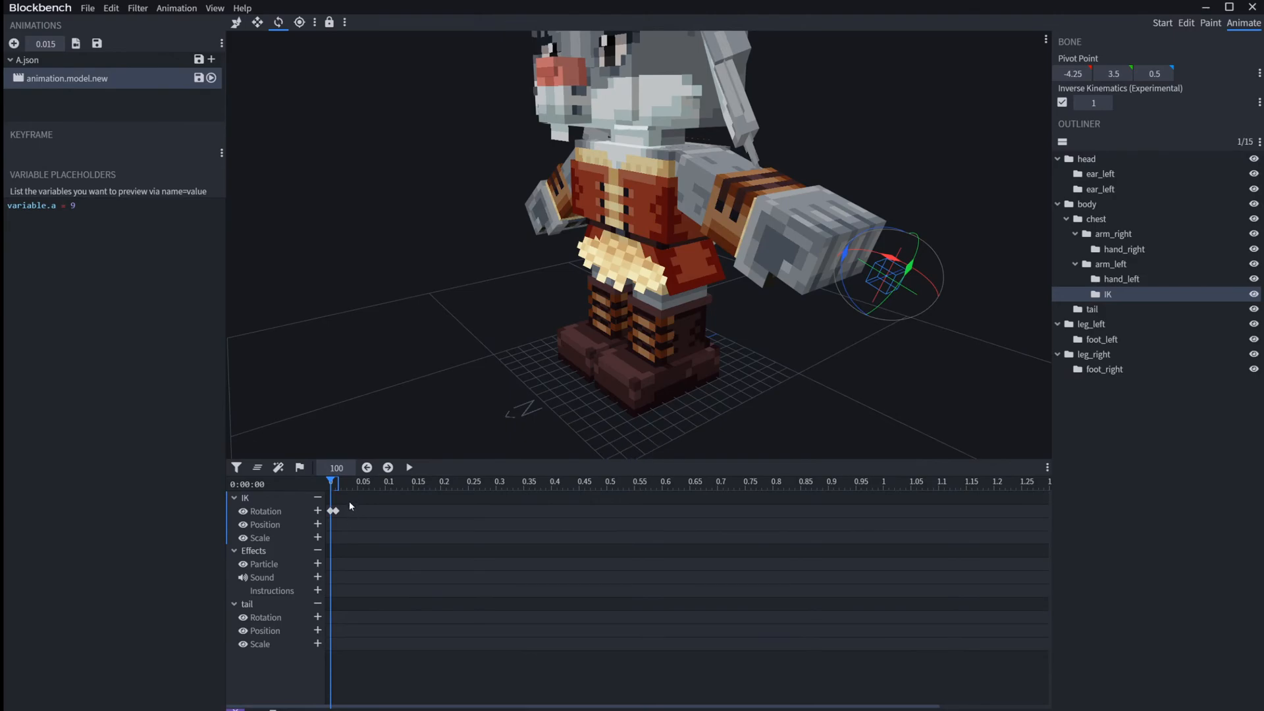
pyautogui.rightClick(333, 493)
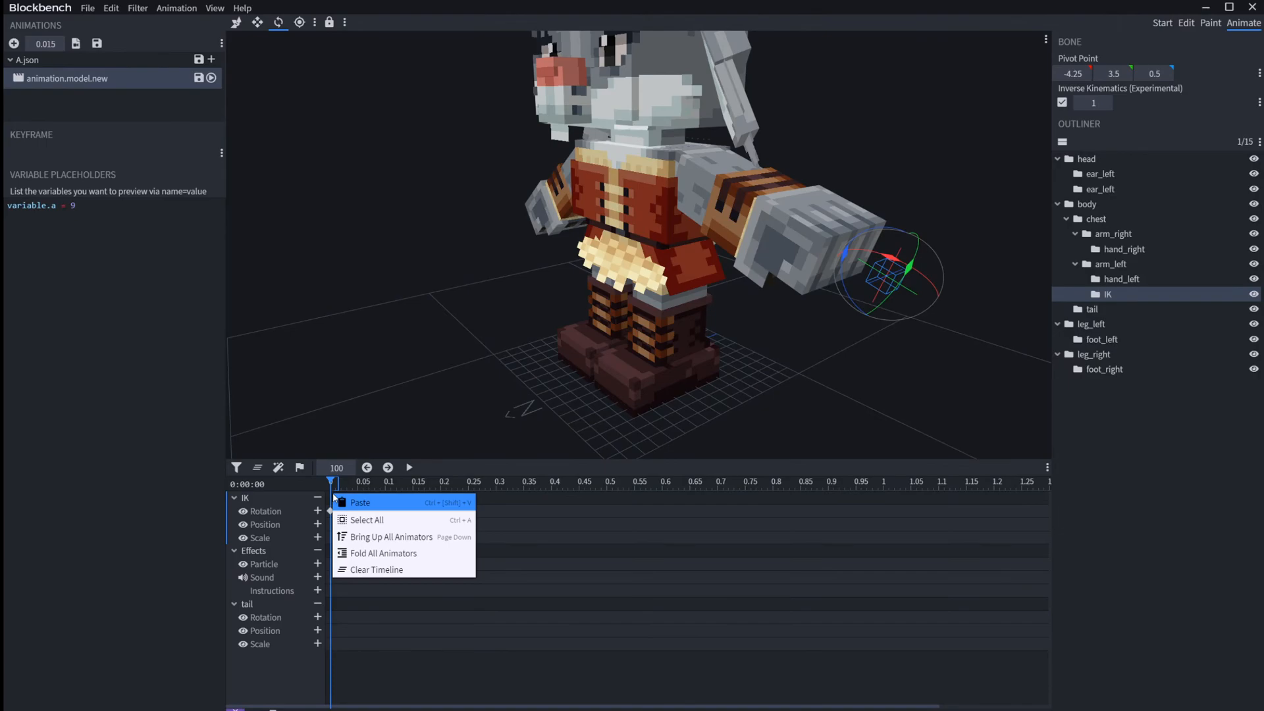
pyautogui.click(518, 555)
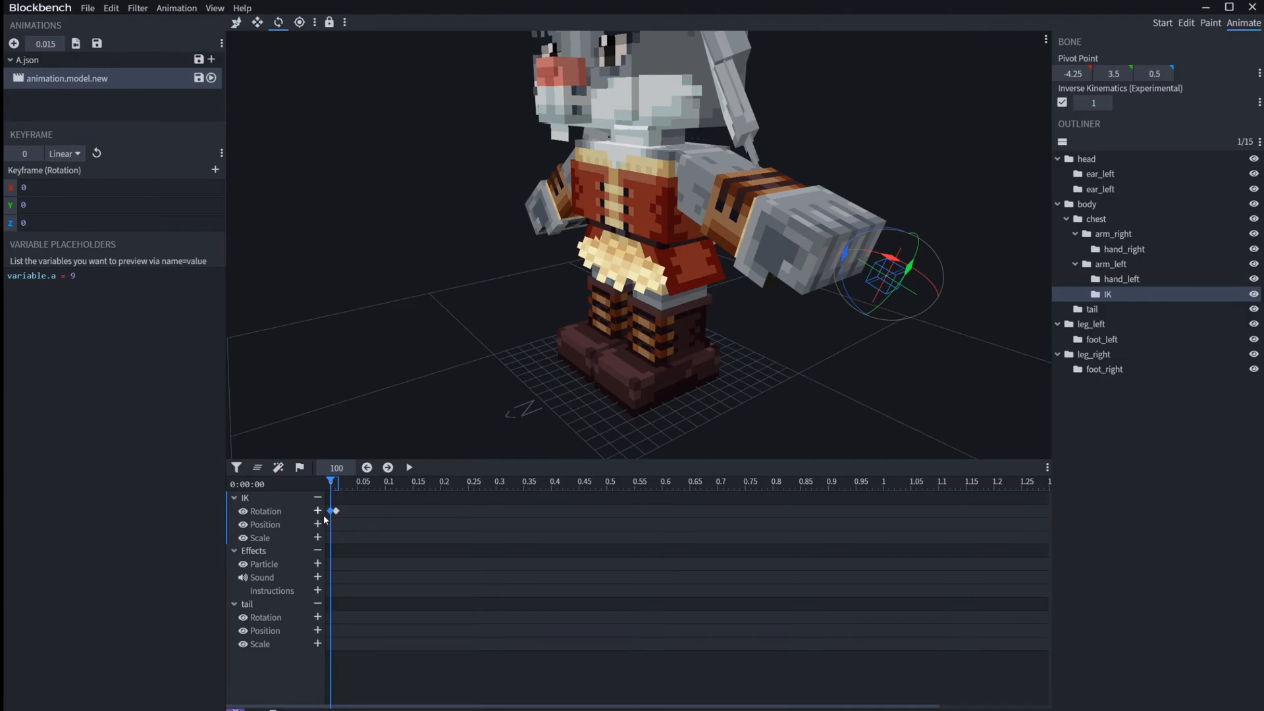
pyautogui.rightClick(334, 510)
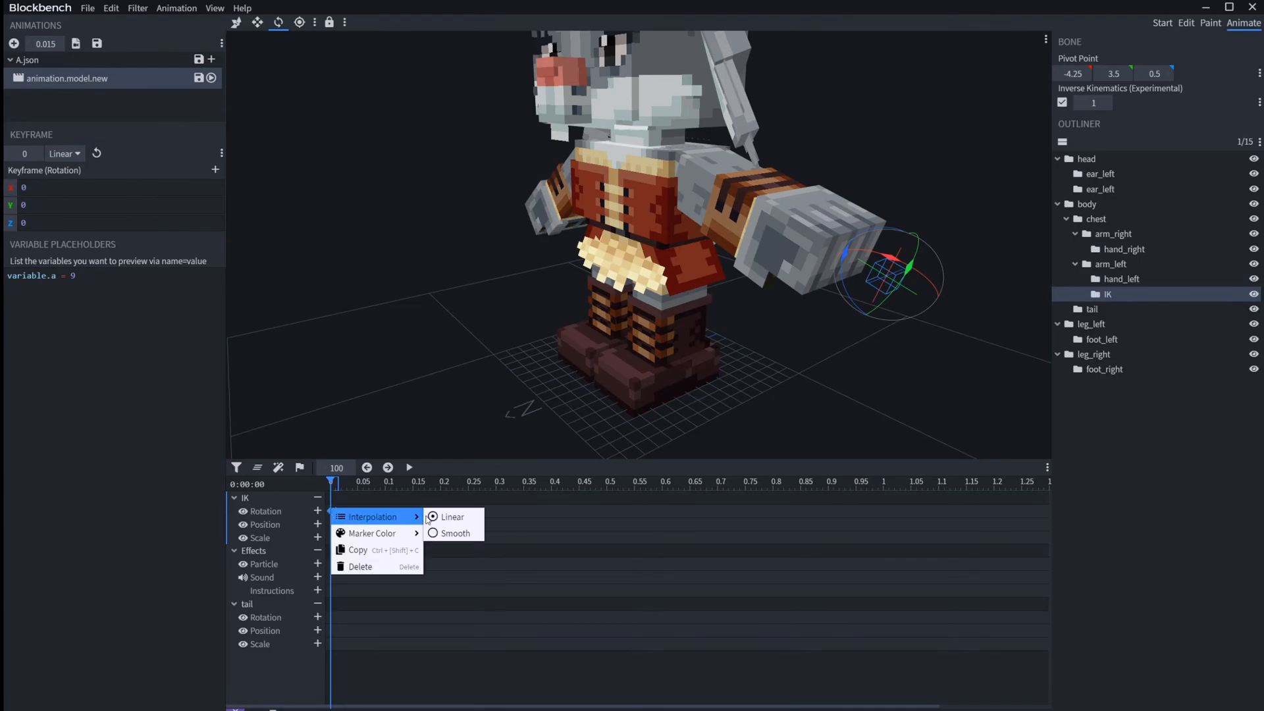
pyautogui.click(520, 596)
pyautogui.rightClick(496, 544)
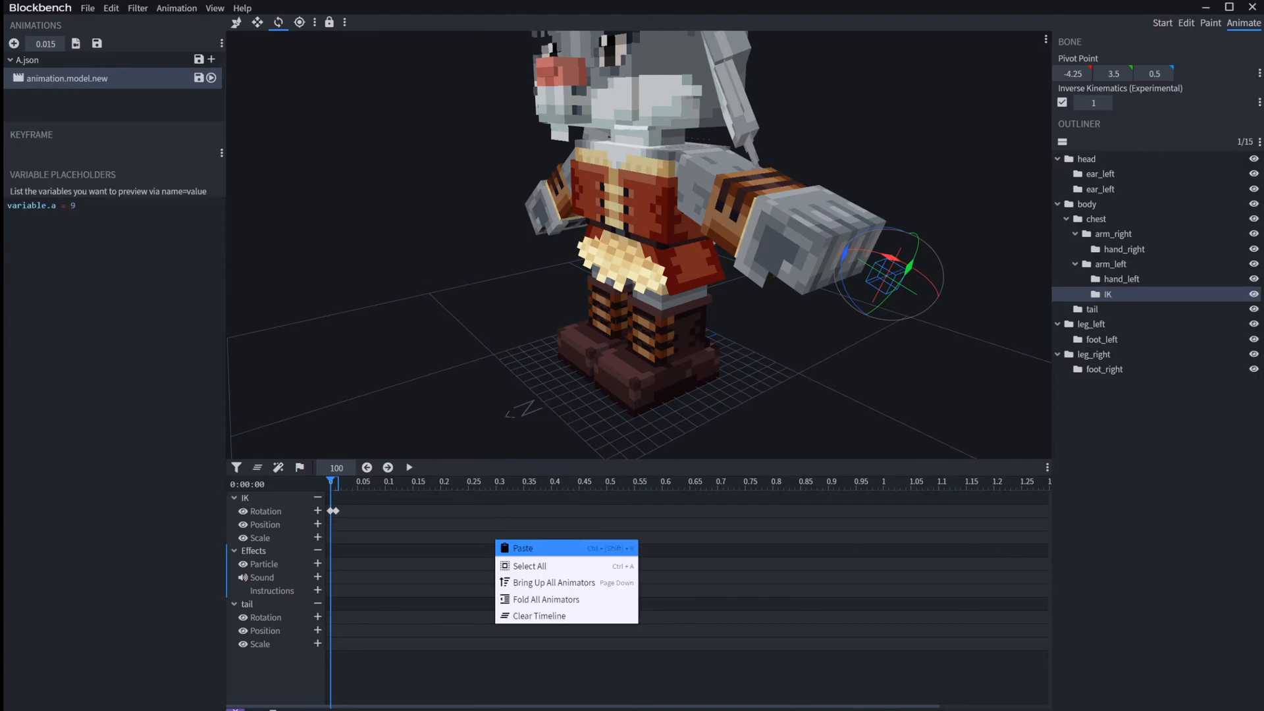
pyautogui.click(753, 564)
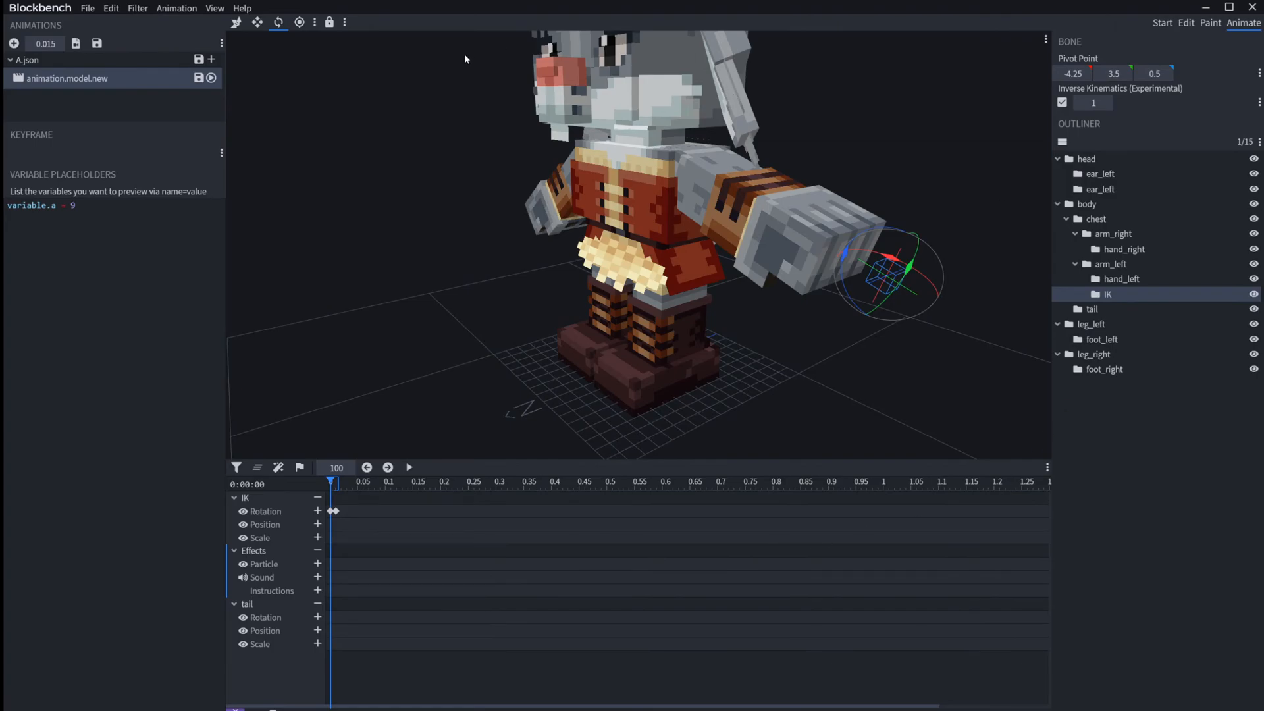
# Step: Open the Settings dialog, look over its general settings and Keybindings categories, and close it
pyautogui.click(89, 9)
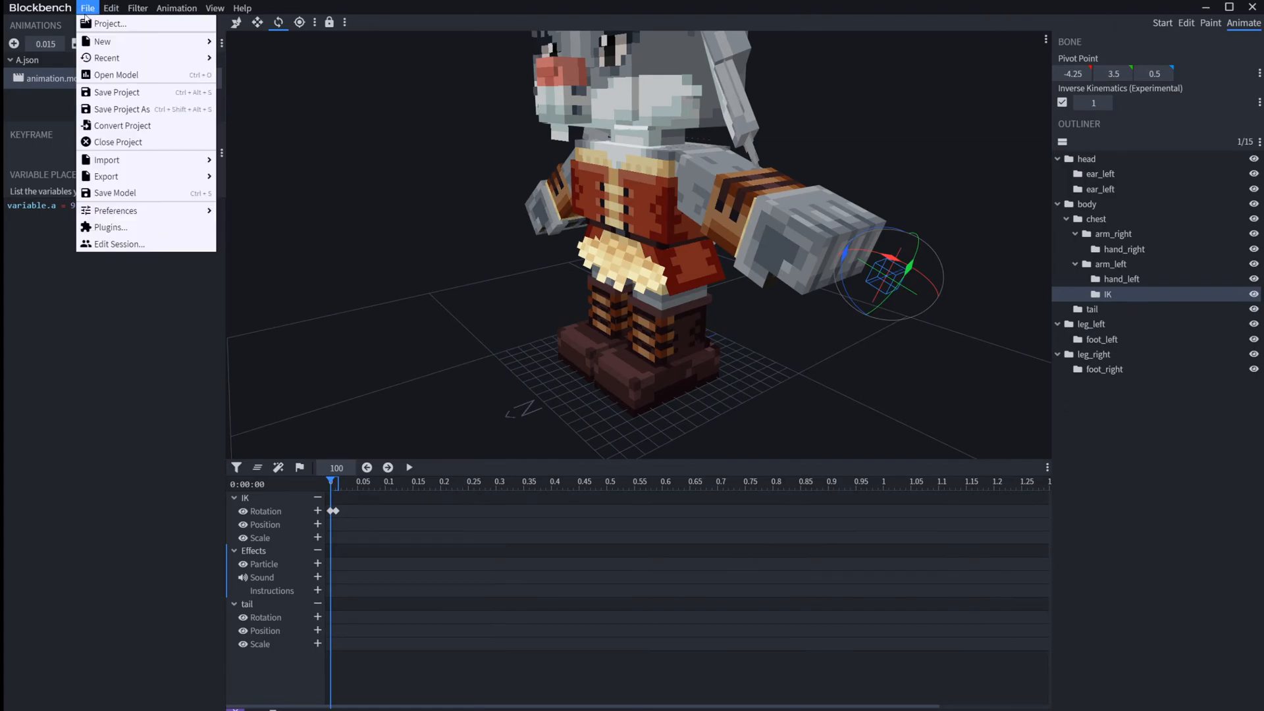
pyautogui.click(230, 212)
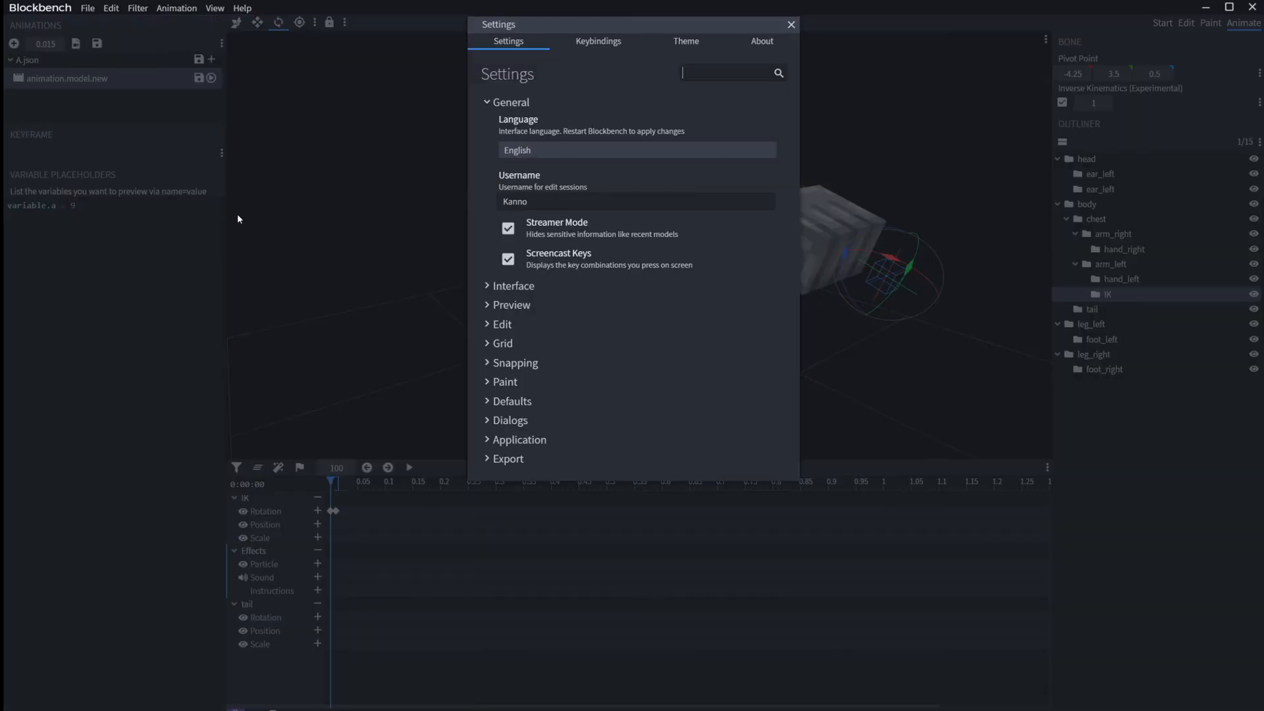
pyautogui.click(791, 24)
pyautogui.click(86, 9)
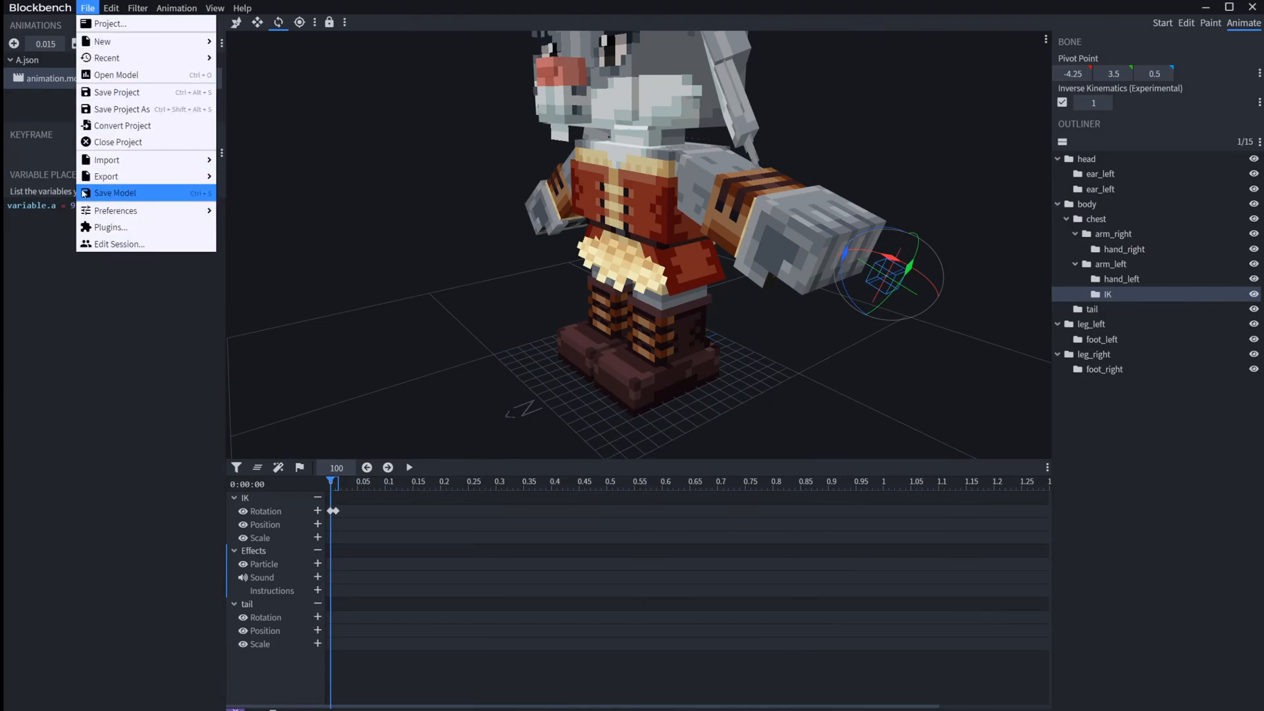
pyautogui.moveTo(125, 212)
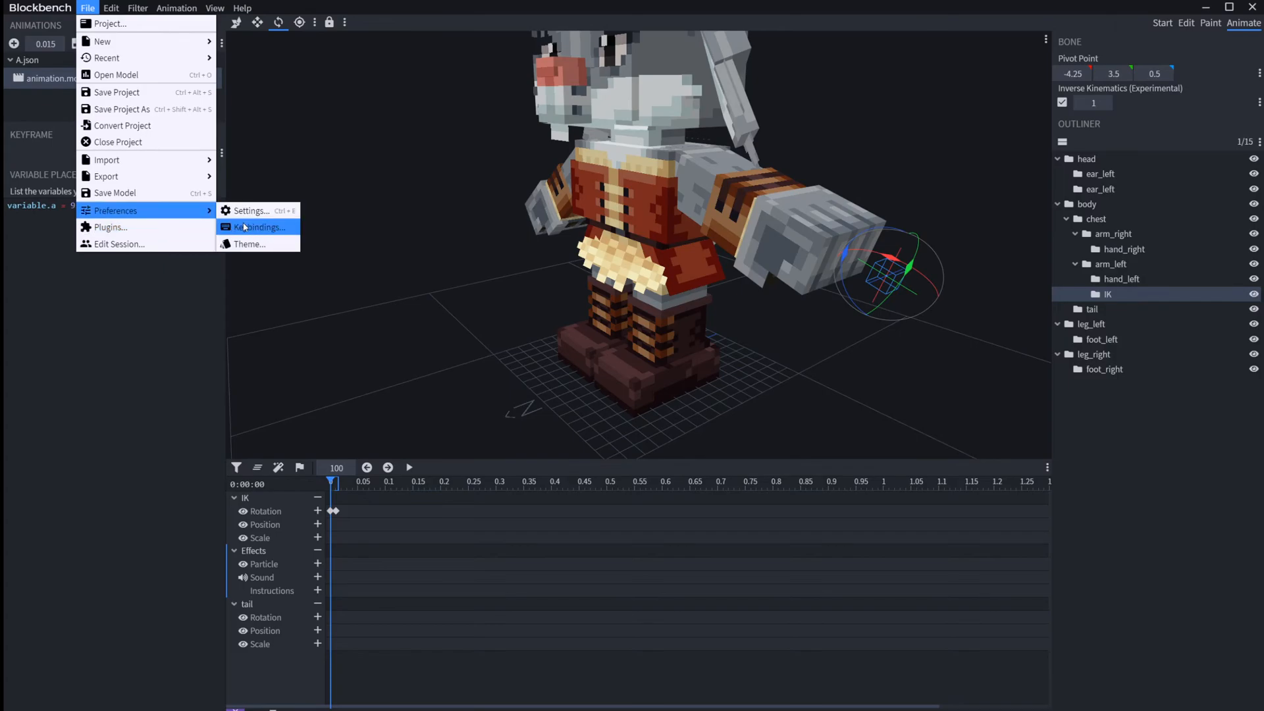
pyautogui.moveTo(175, 209)
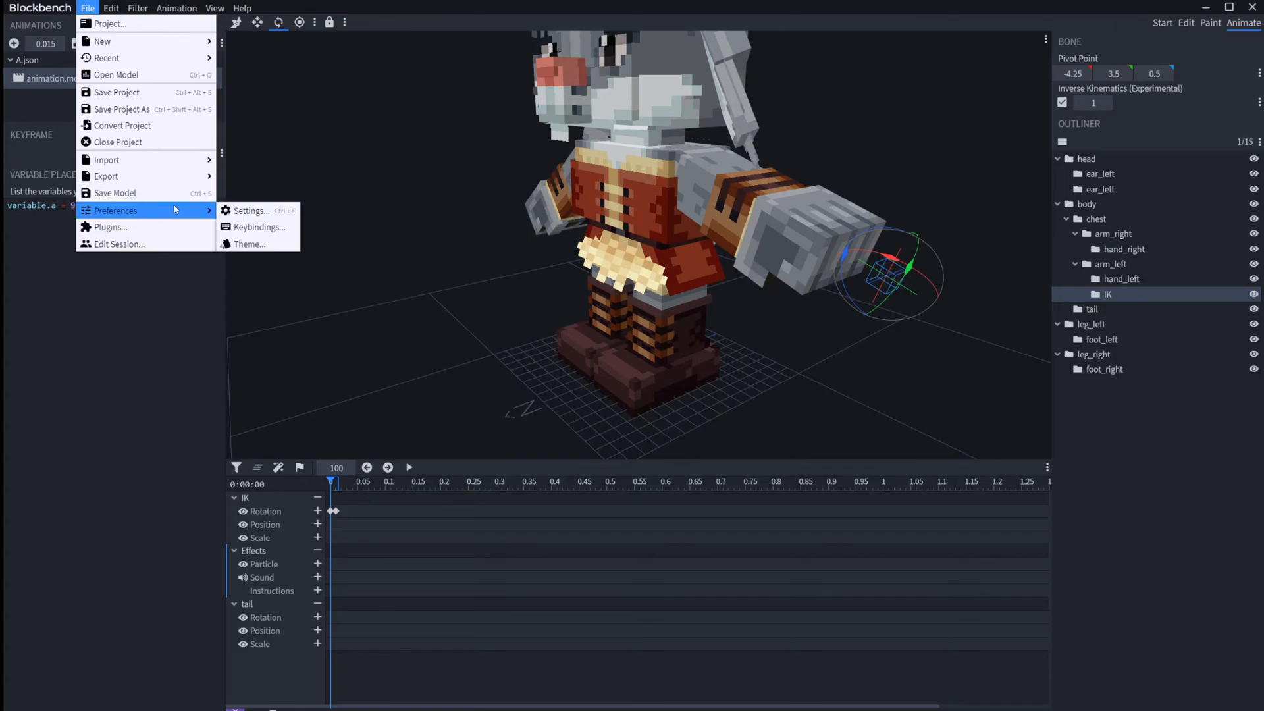
pyautogui.click(253, 212)
pyautogui.click(597, 42)
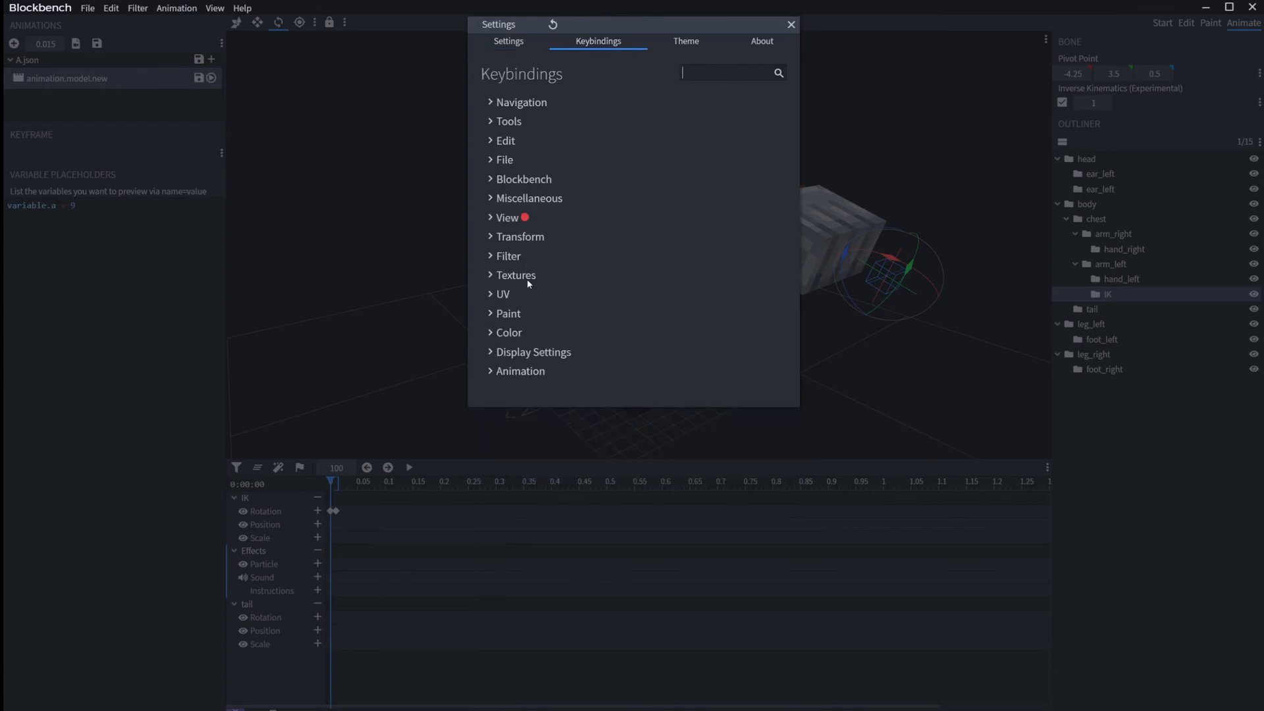
pyautogui.click(791, 24)
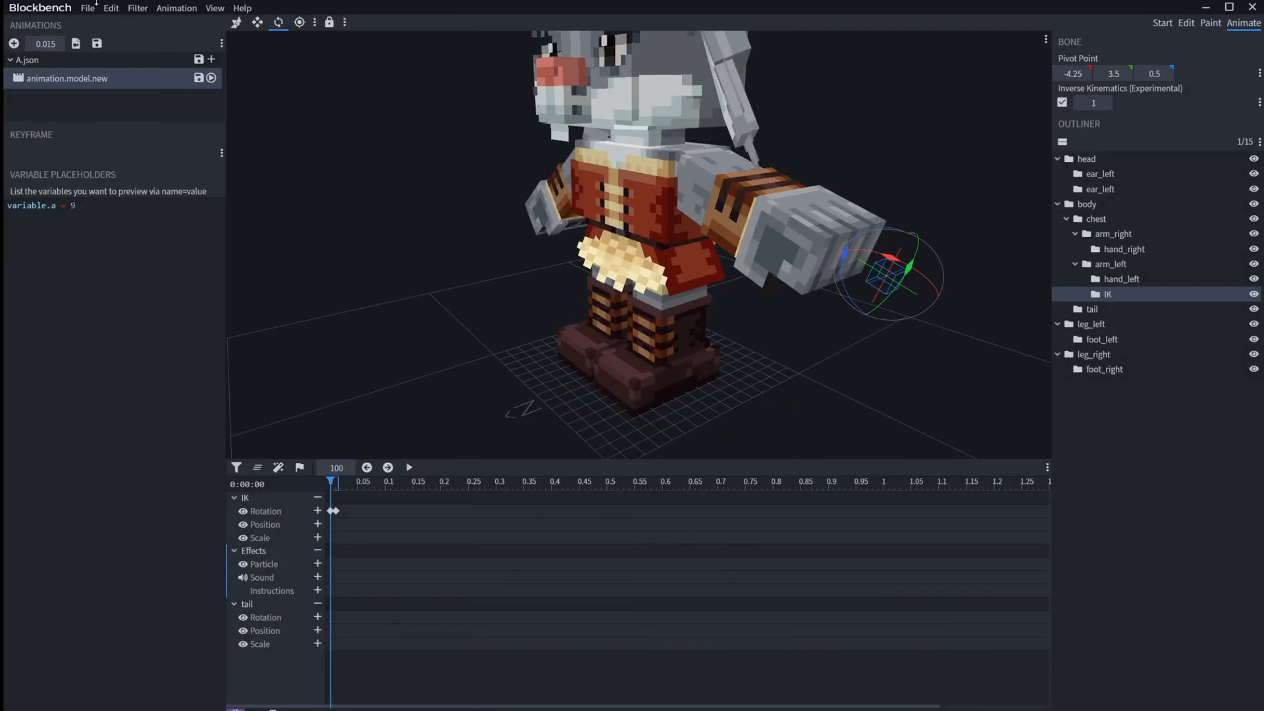
pyautogui.click(87, 8)
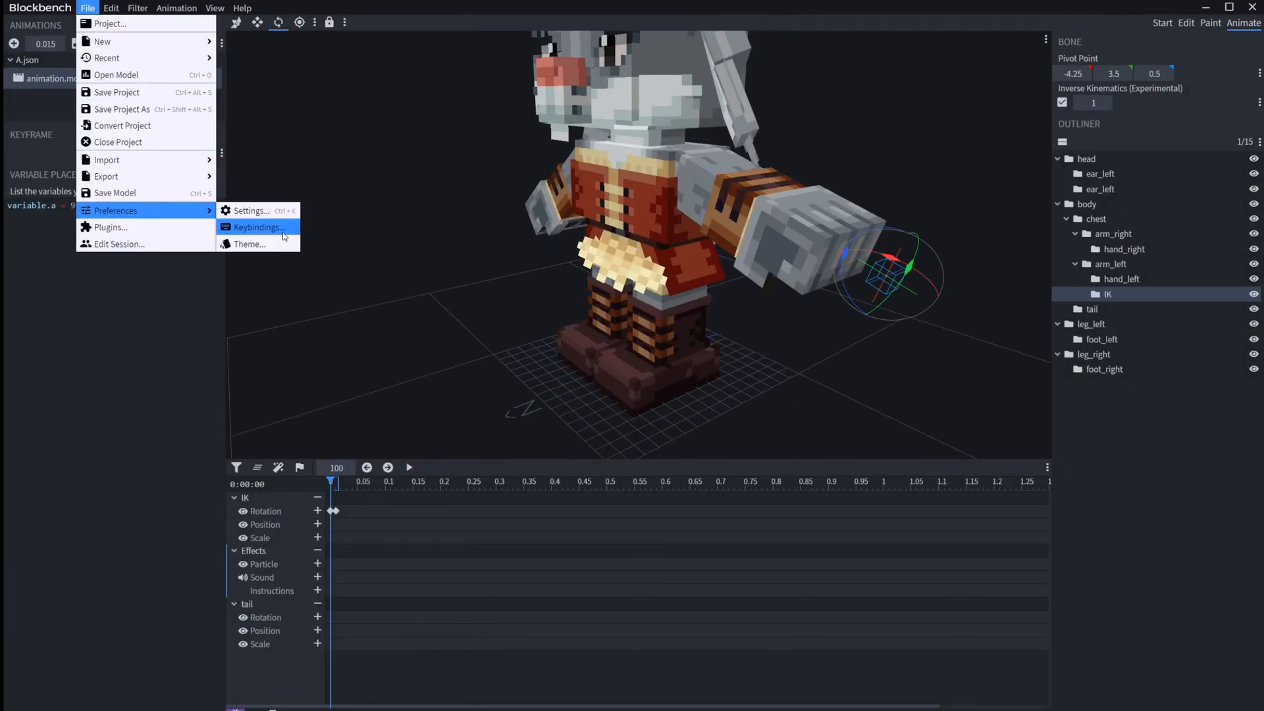
pyautogui.click(258, 227)
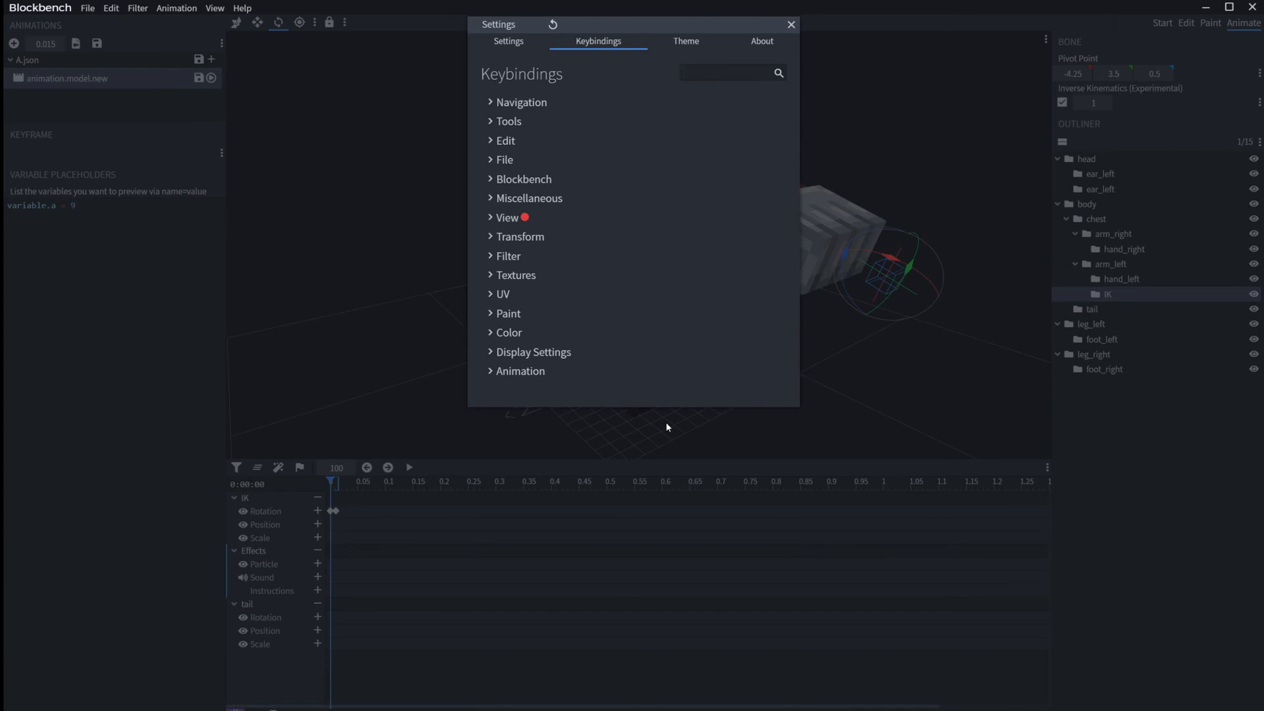
pyautogui.click(455, 520)
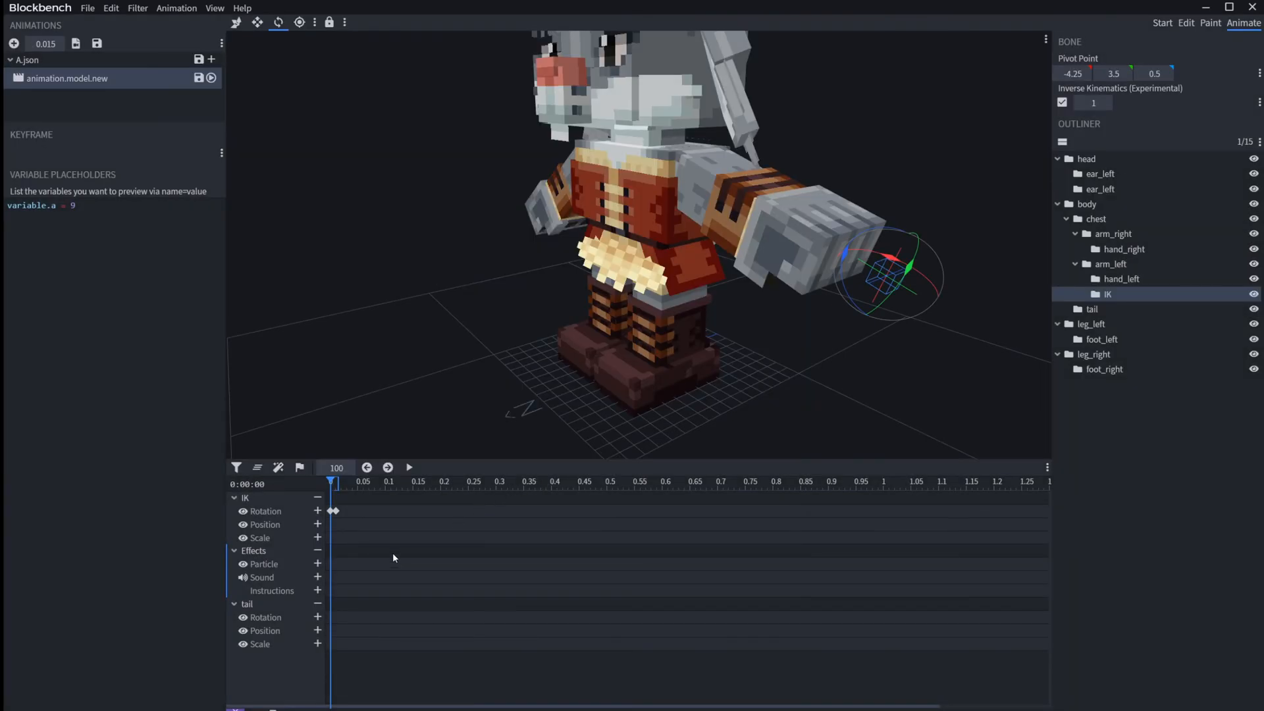
# Step: Move the IK bone's second rotation keyframe to 0.57 and play the animation
pyautogui.moveTo(339, 514); pyautogui.dragTo(646, 511)
pyautogui.press('space')
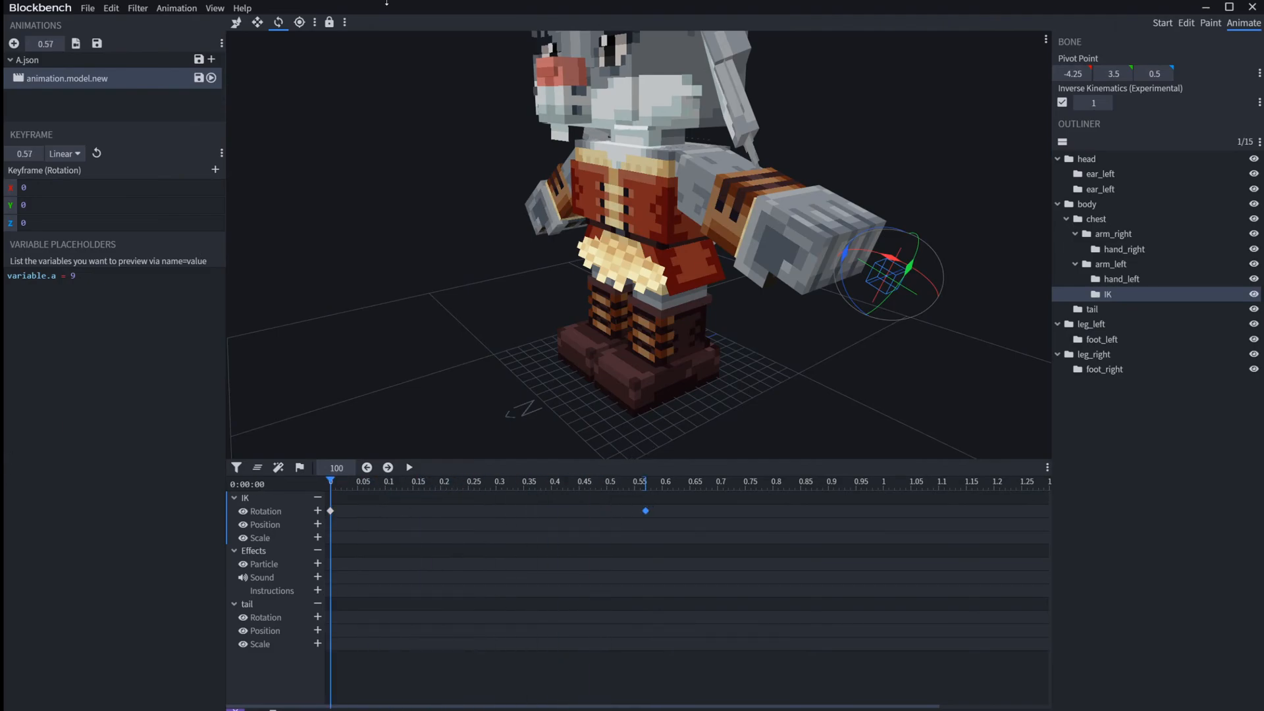
# Step: Examine the full list of Animation keybindings and close the dialog
pyautogui.click(88, 9)
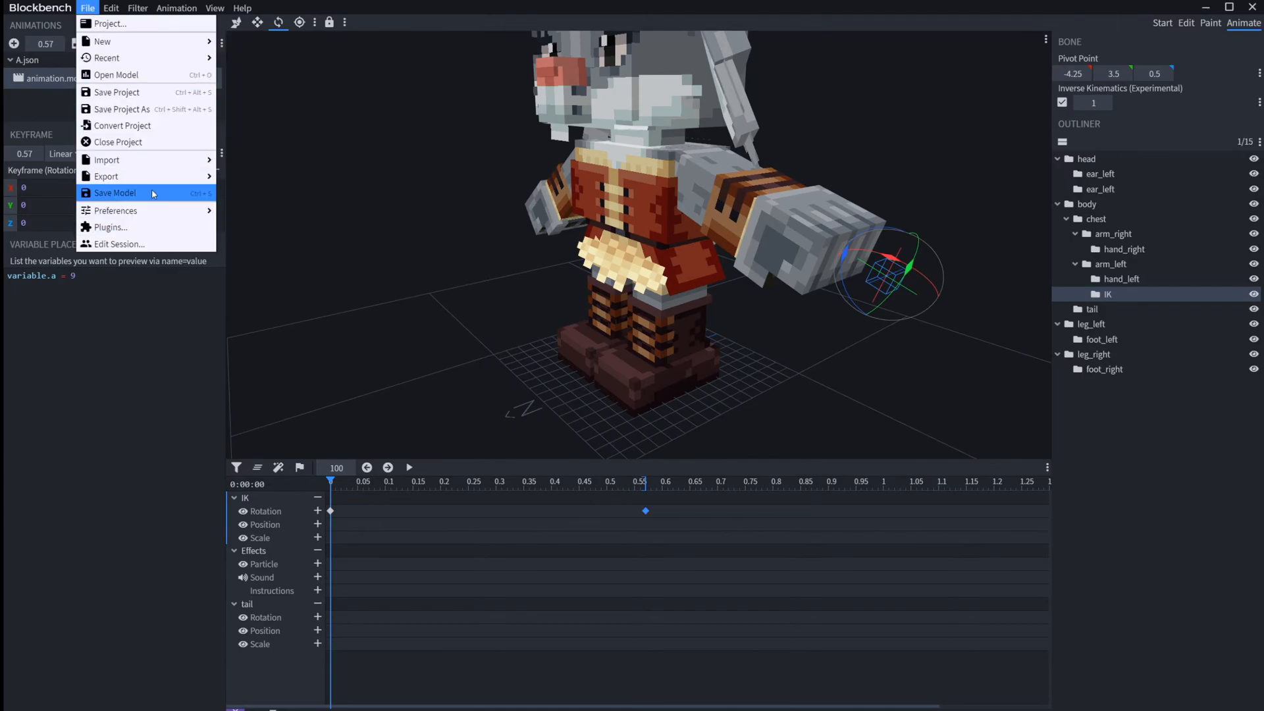
pyautogui.moveTo(156, 212)
pyautogui.click(245, 227)
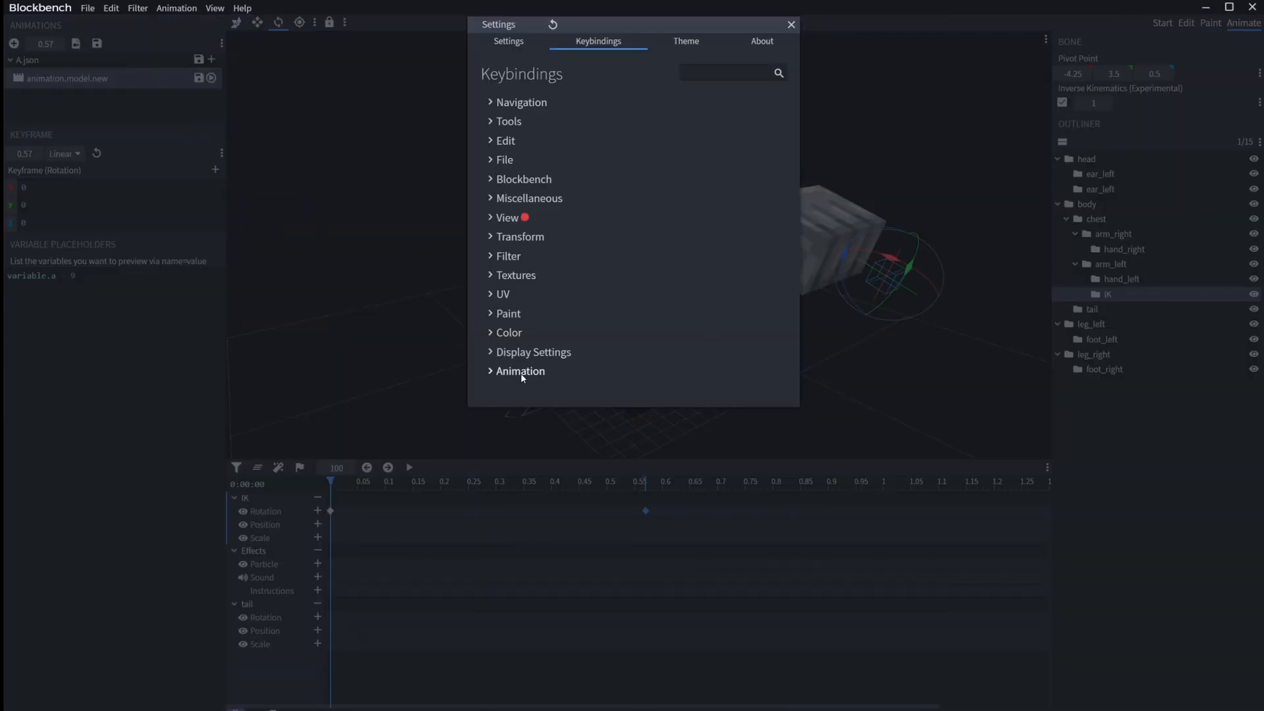
pyautogui.click(520, 371)
pyautogui.scroll(-4, 634, 397)
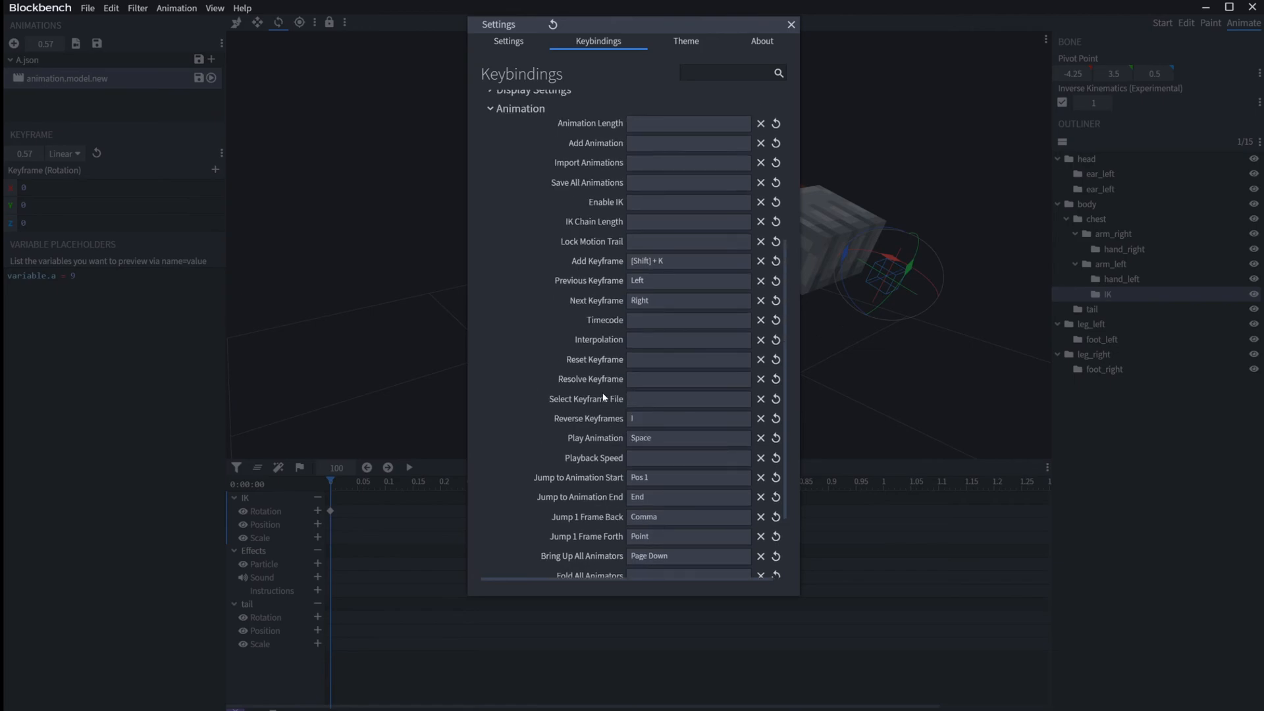
pyautogui.scroll(-2, 603, 401)
pyautogui.scroll(2, 594, 386)
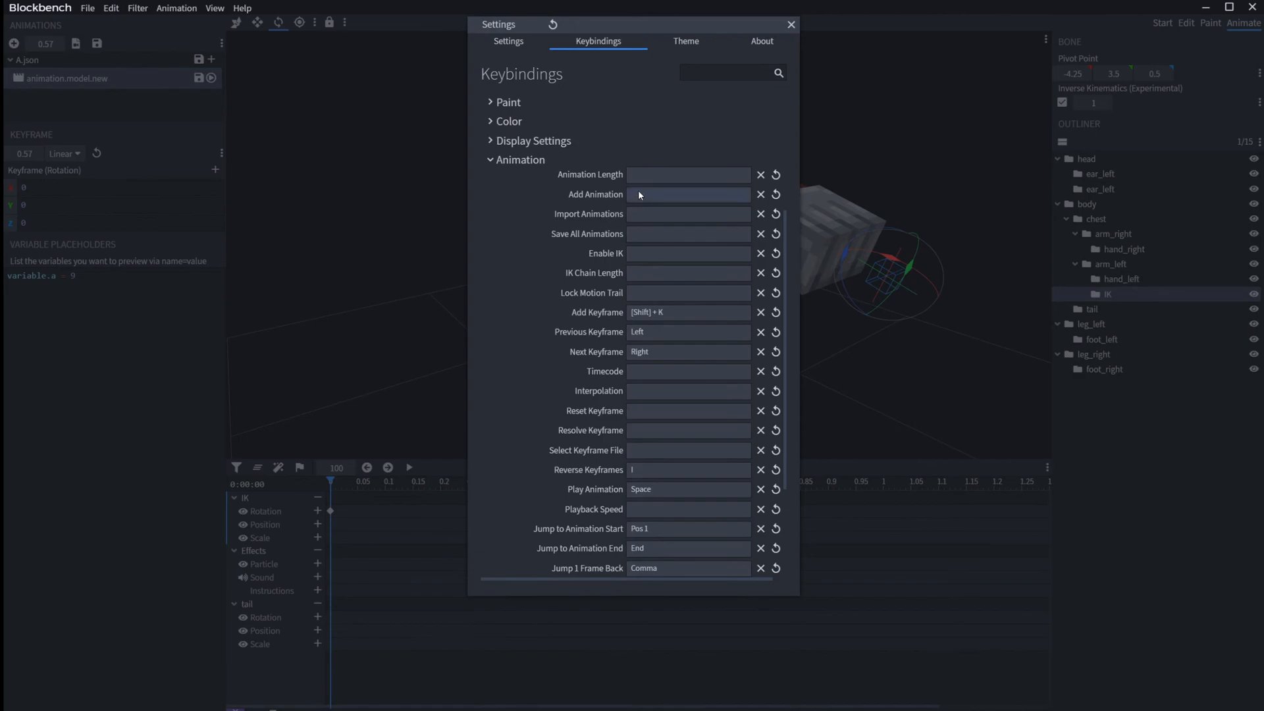
pyautogui.scroll(-2, 647, 268)
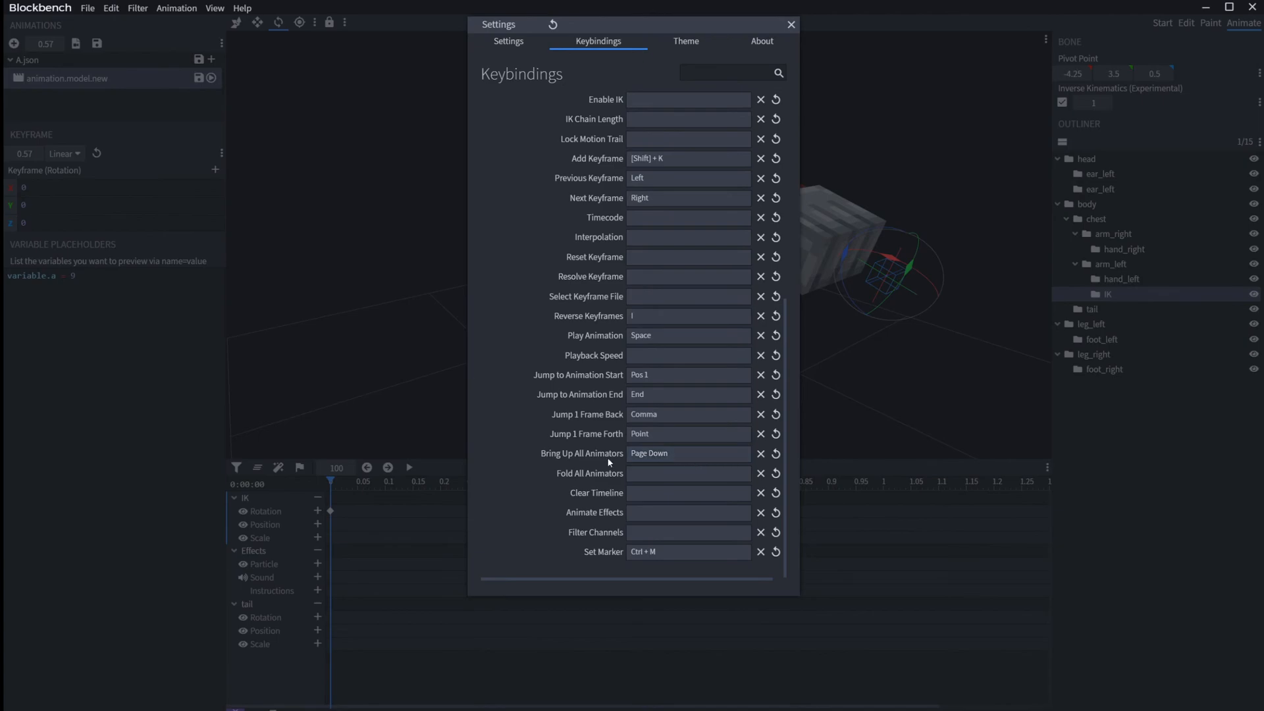
pyautogui.click(375, 539)
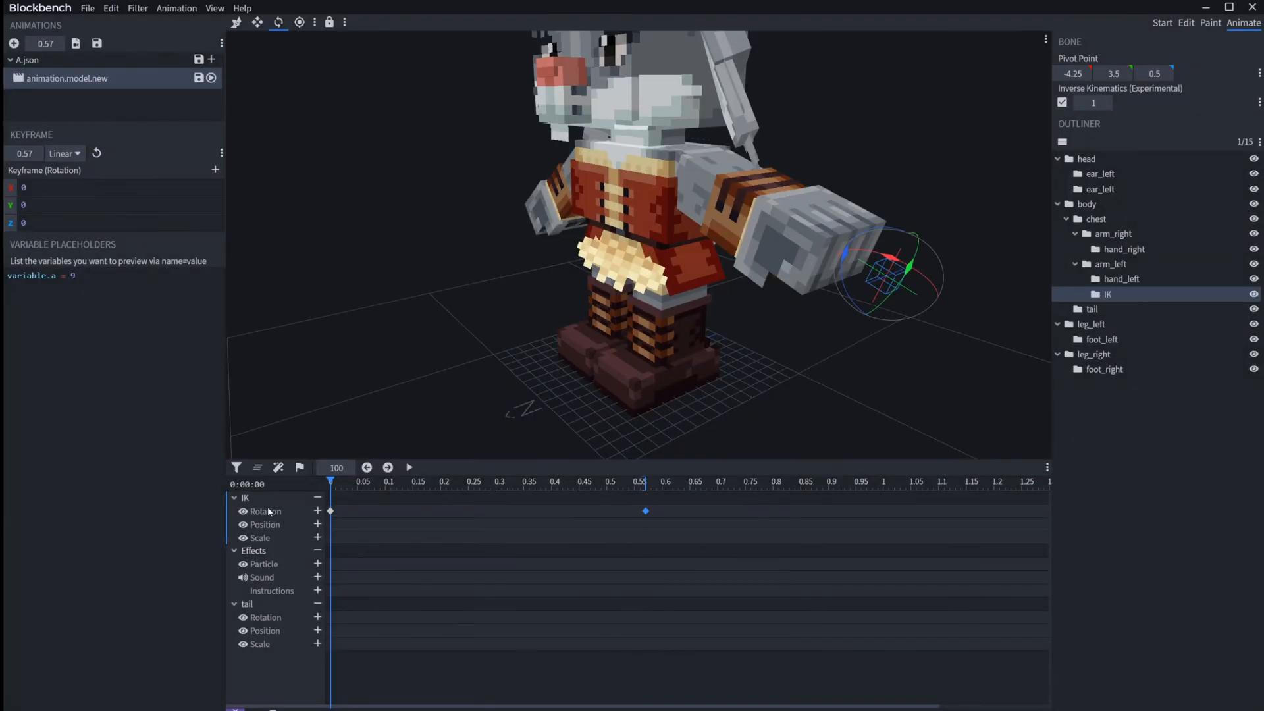
# Step: Clear the timeline and bring up all animators that have keyframes
pyautogui.click(258, 468)
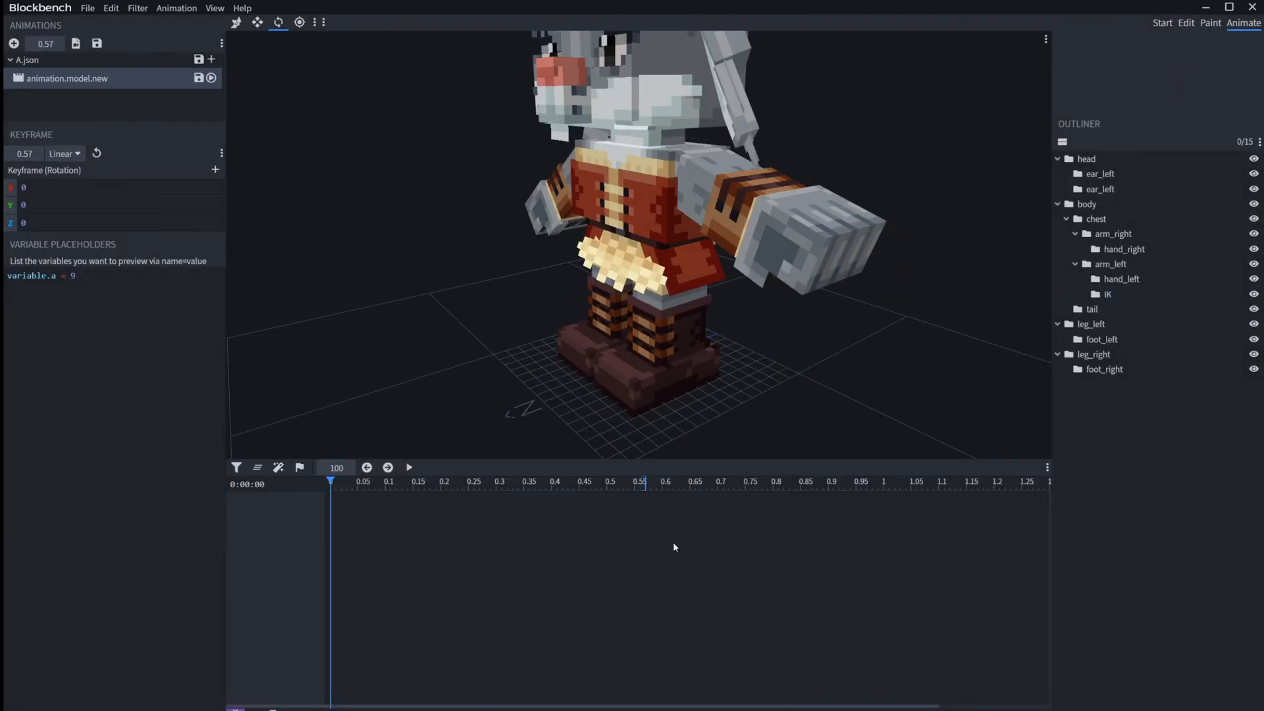
pyautogui.press('pagedown')
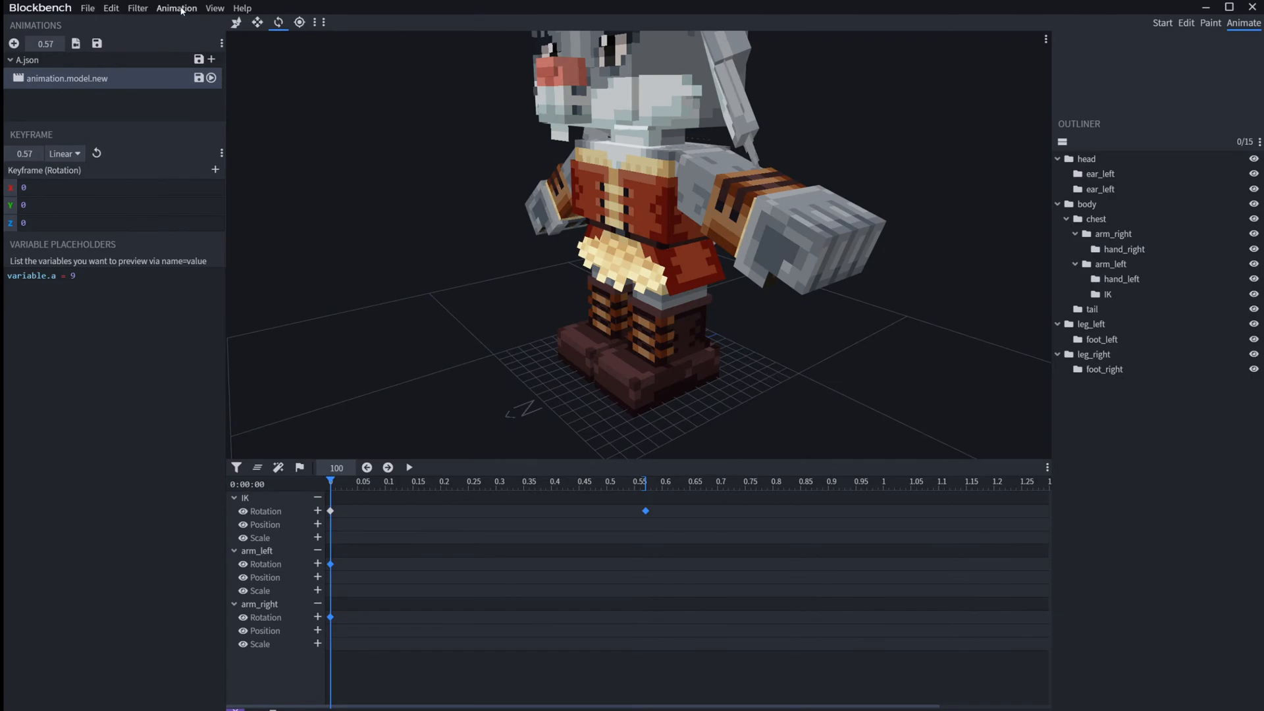
# Step: Reopen the keybindings to review the playback and keyframe shortcuts, and close the dialog
pyautogui.click(181, 9)
pyautogui.moveTo(89, 9)
pyautogui.moveTo(139, 183)
pyautogui.moveTo(131, 211)
pyautogui.click(254, 228)
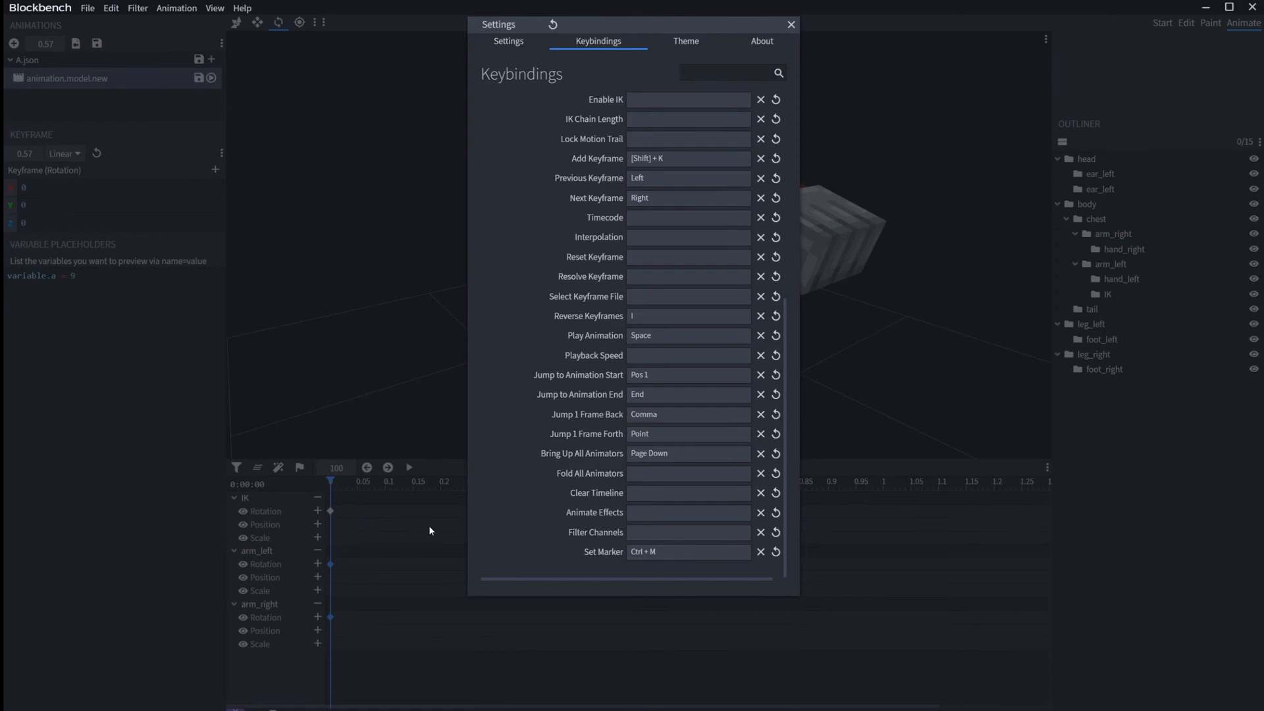
pyautogui.click(363, 536)
# Step: Add a rotation keyframe to the IK bone at 0.28 and return the playhead to the animation start
pyautogui.click(485, 484)
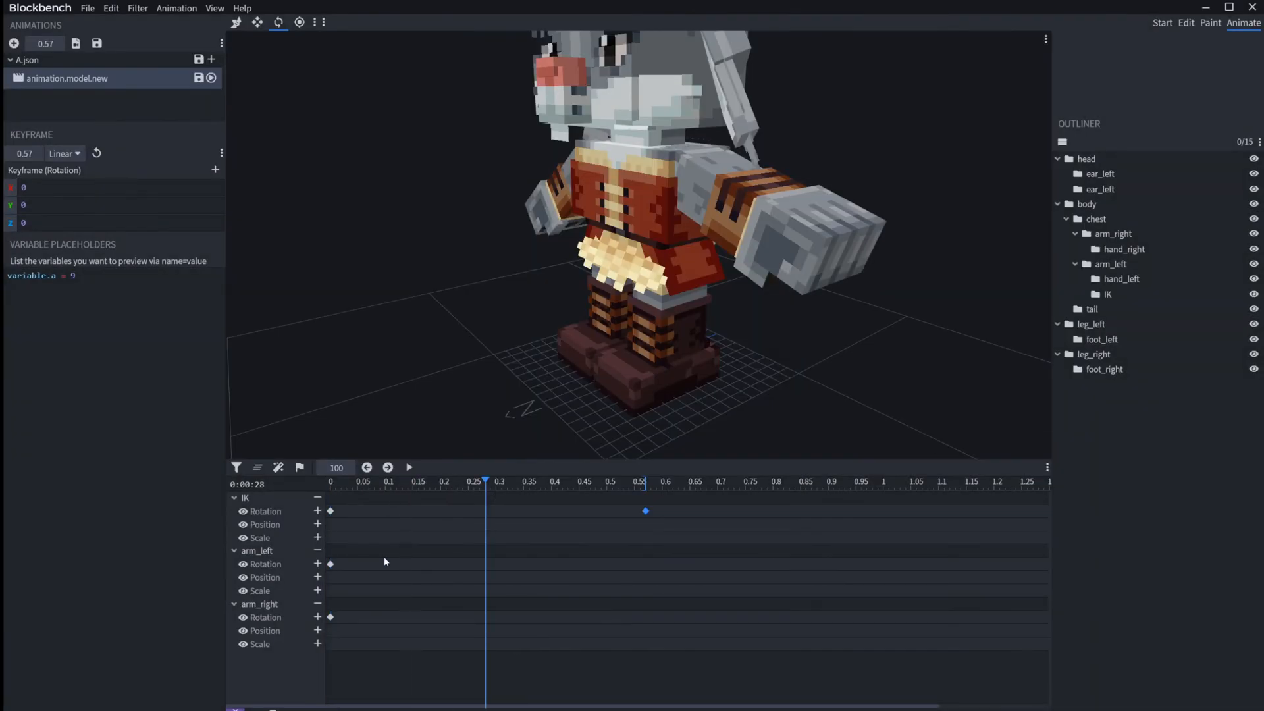
pyautogui.click(317, 511)
pyautogui.press('Home')
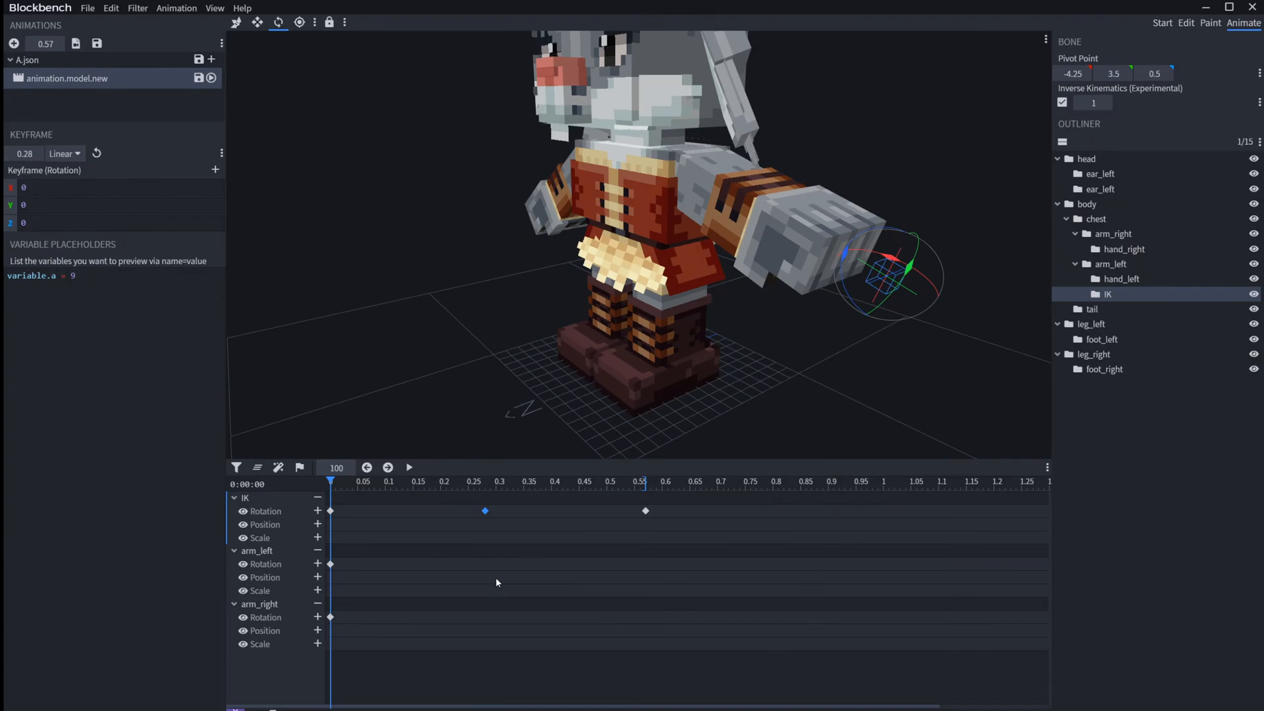
# Step: Jump back and forth between the IK bone's rotation keyframes, ending at the keyframe at time 0
pyautogui.press('Right')
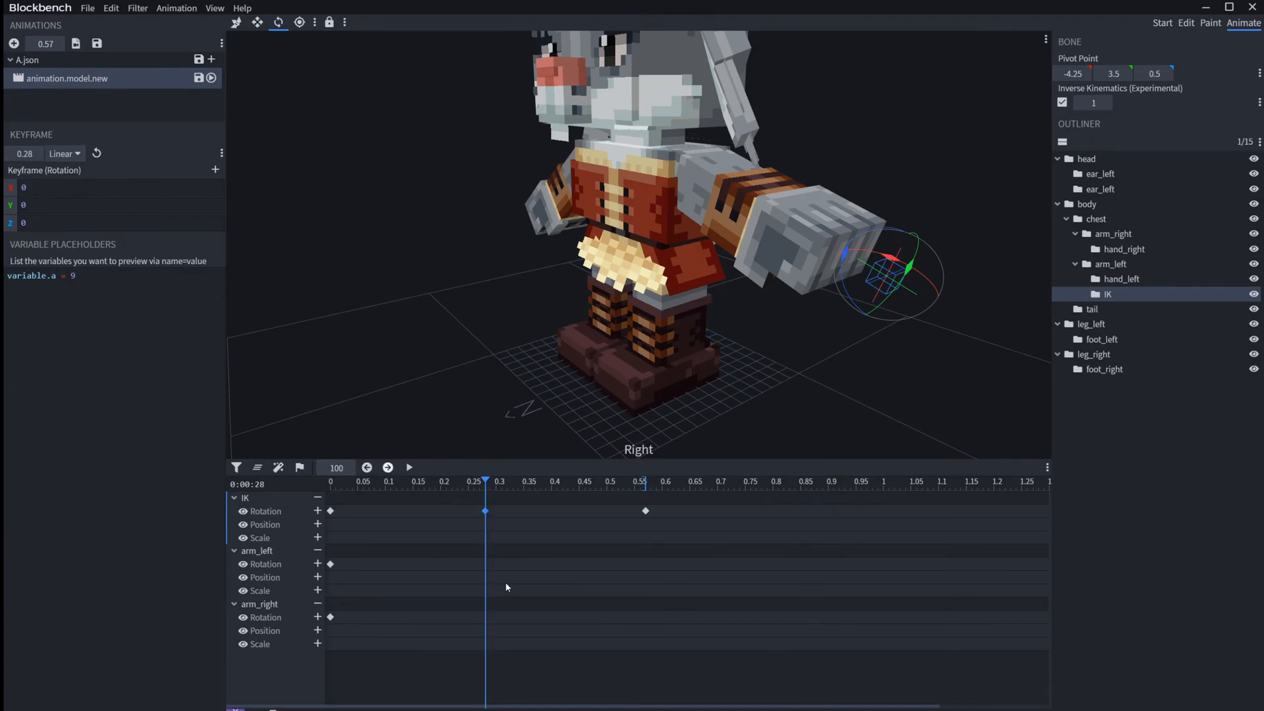
pyautogui.press('Left')
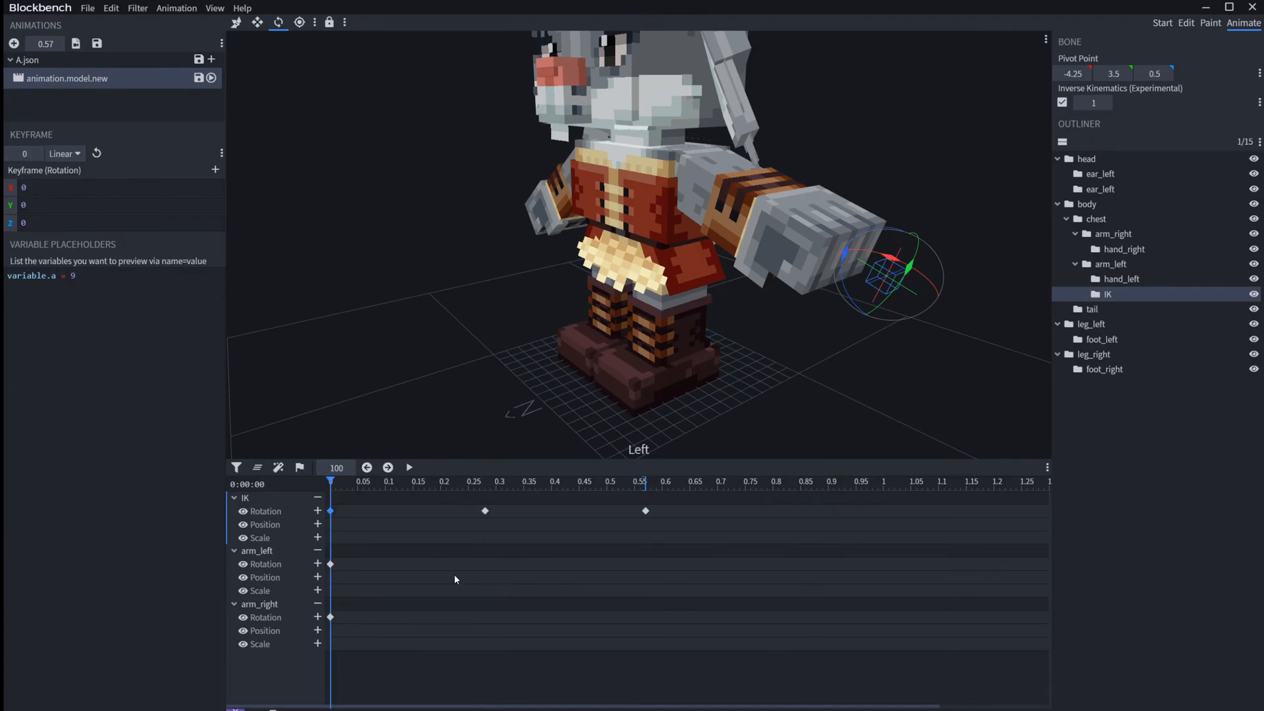
pyautogui.press('Right')
pyautogui.press('Right')
pyautogui.press('Left')
pyautogui.press('Left')
pyautogui.press('Right')
pyautogui.press('Right')
pyautogui.press('Left')
pyautogui.press('Left')
pyautogui.press('Right')
pyautogui.press('Right')
pyautogui.press('Left')
pyautogui.press('Left')
pyautogui.press('Right')
pyautogui.press('Left')
# Step: Check the keybindings for jumping one frame back and forth, and close the dialog
pyautogui.click(88, 8)
pyautogui.moveTo(145, 209)
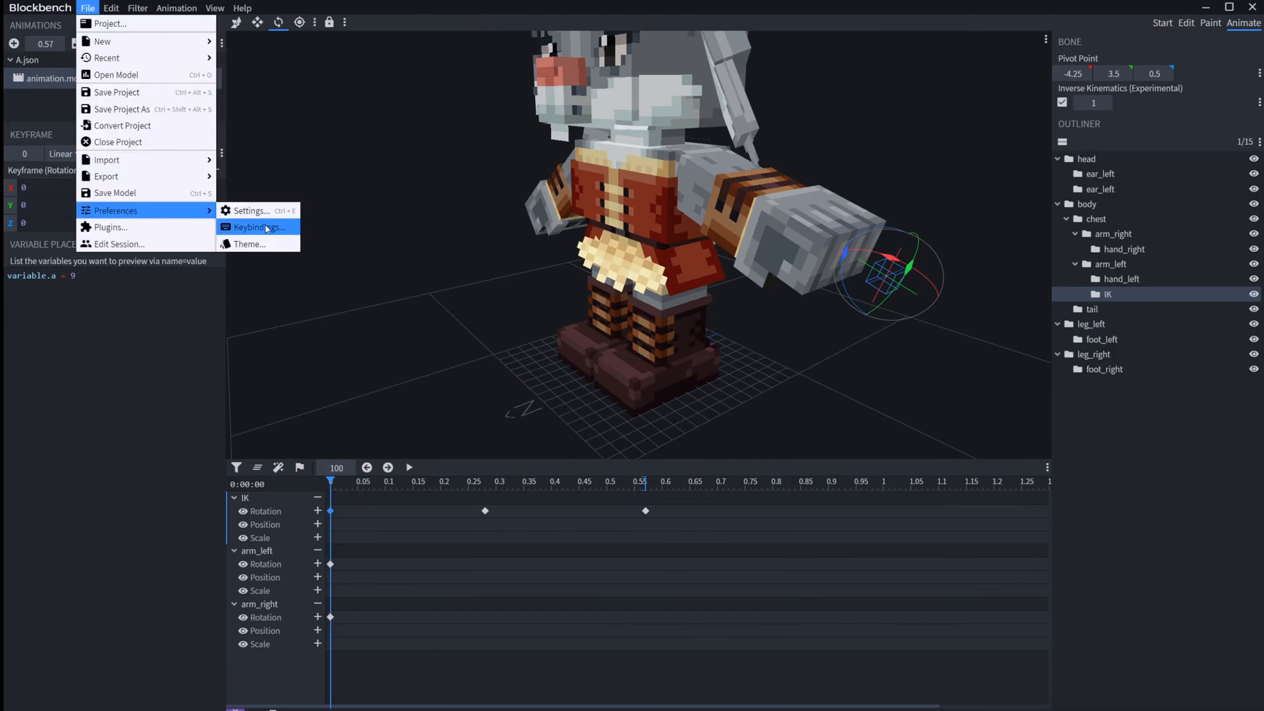
pyautogui.click(253, 226)
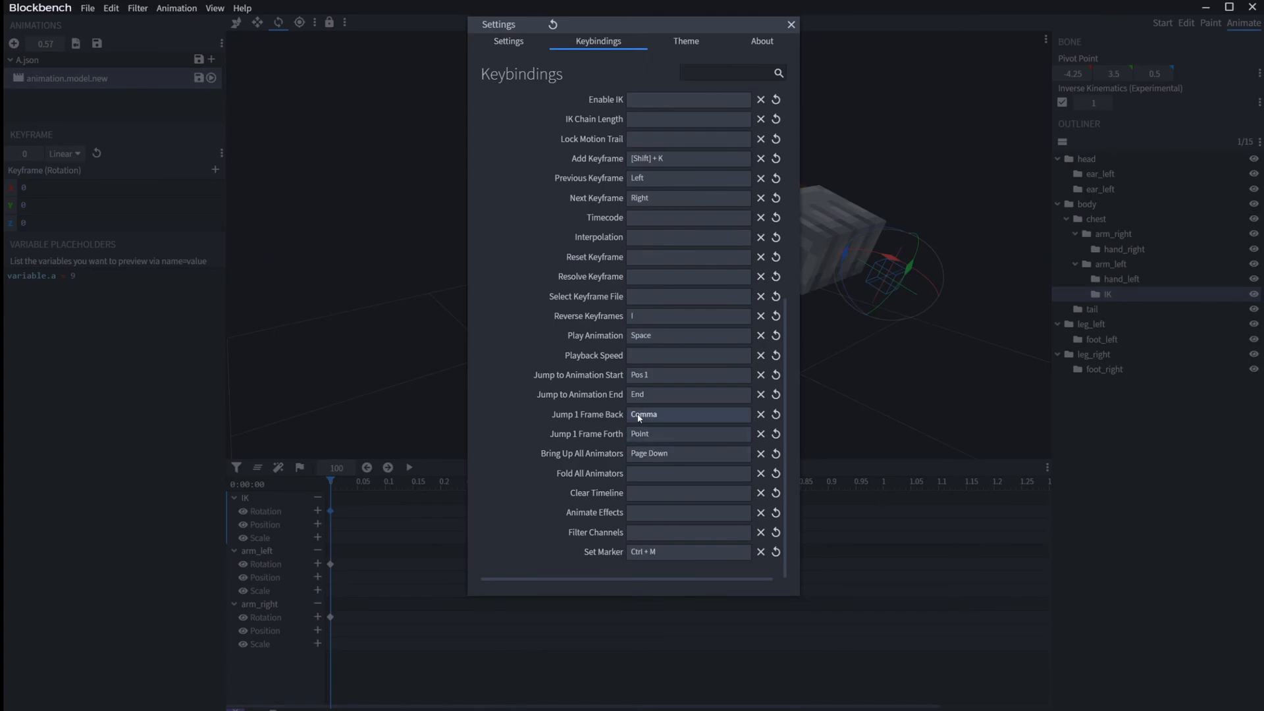
pyautogui.click(445, 346)
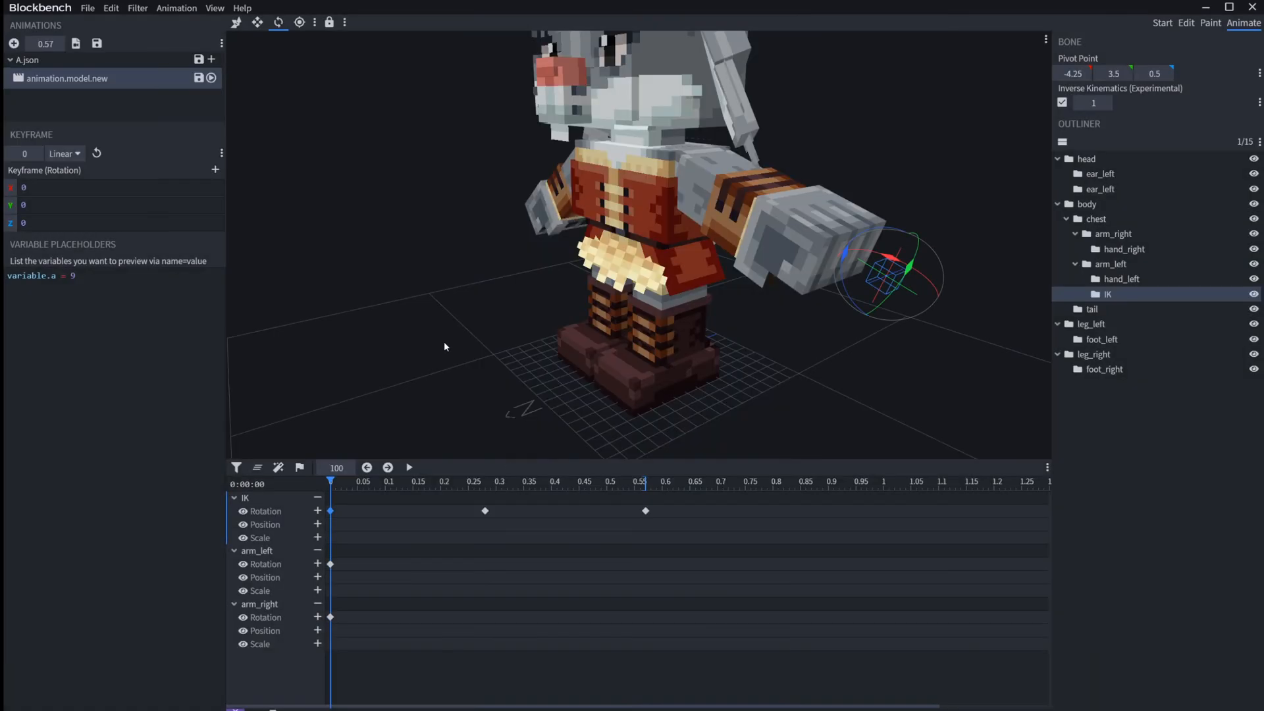
# Step: Step the playhead forward and backward along the timeline one frame at a time
pyautogui.press('.')
pyautogui.press('.')
pyautogui.press('.')
pyautogui.press('.')
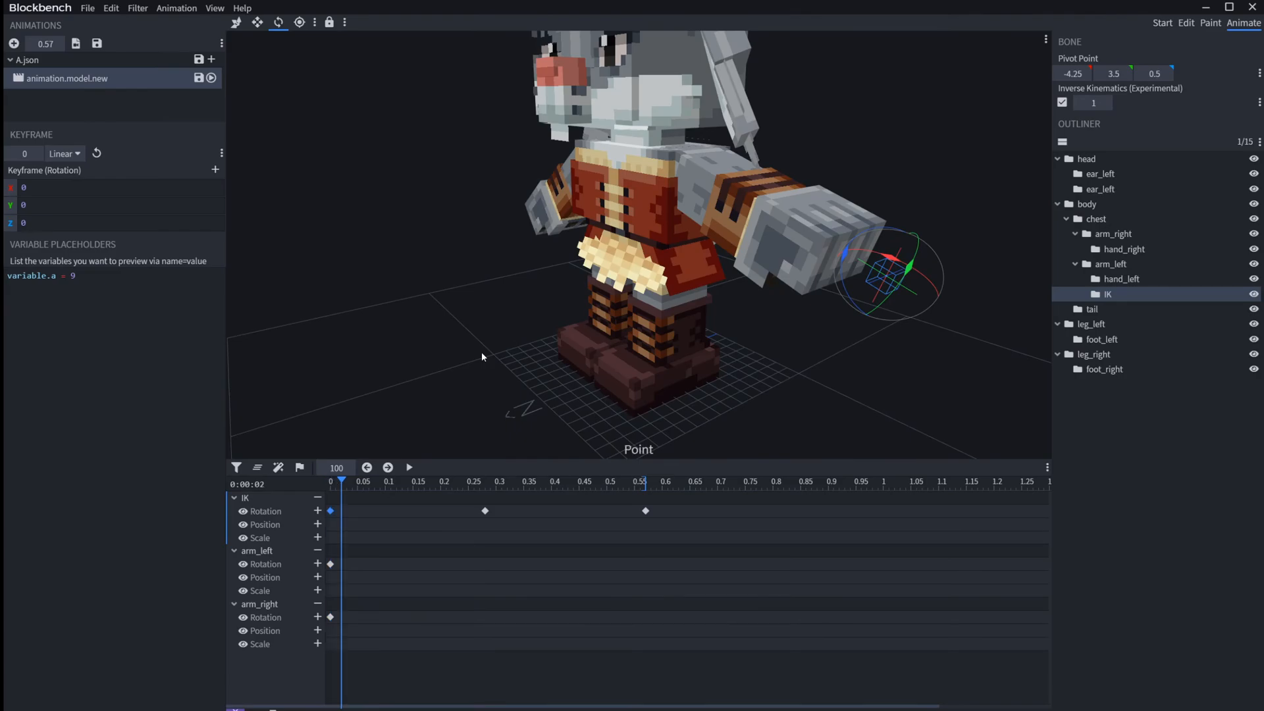
pyautogui.press('.')
pyautogui.press(',')
pyautogui.press(',')
pyautogui.press(',')
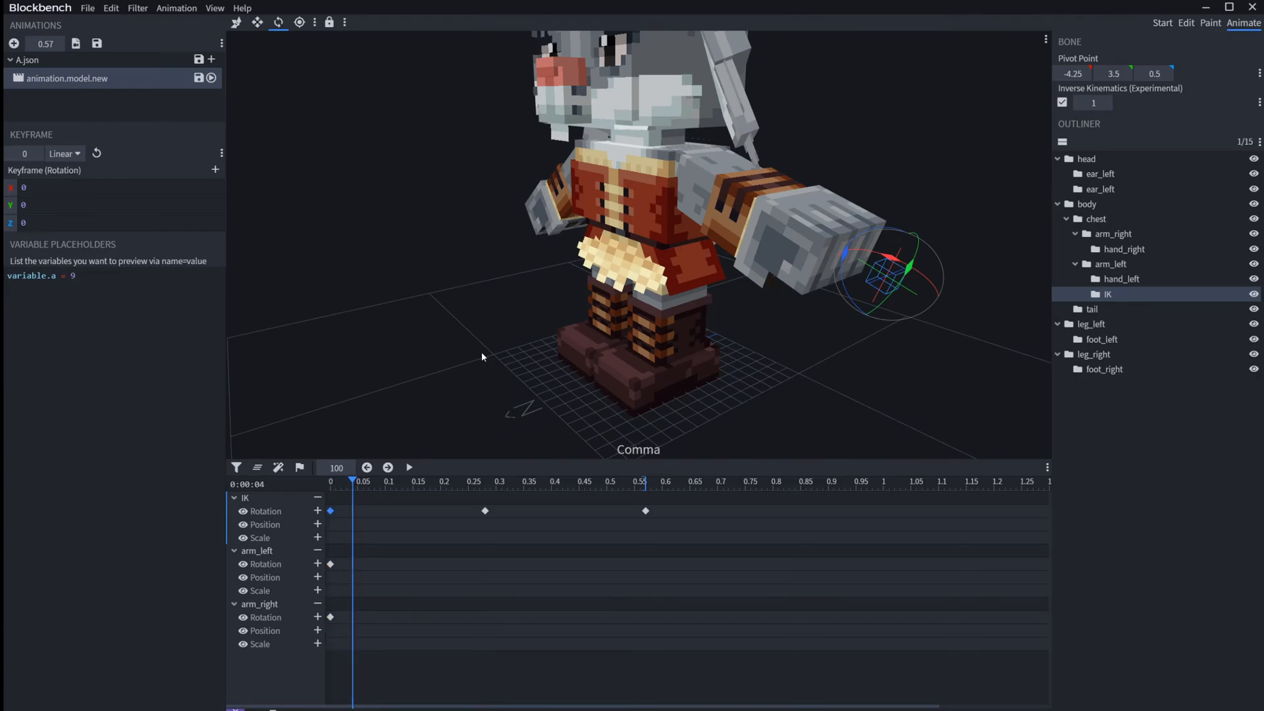
pyautogui.press('.')
pyautogui.press('.')
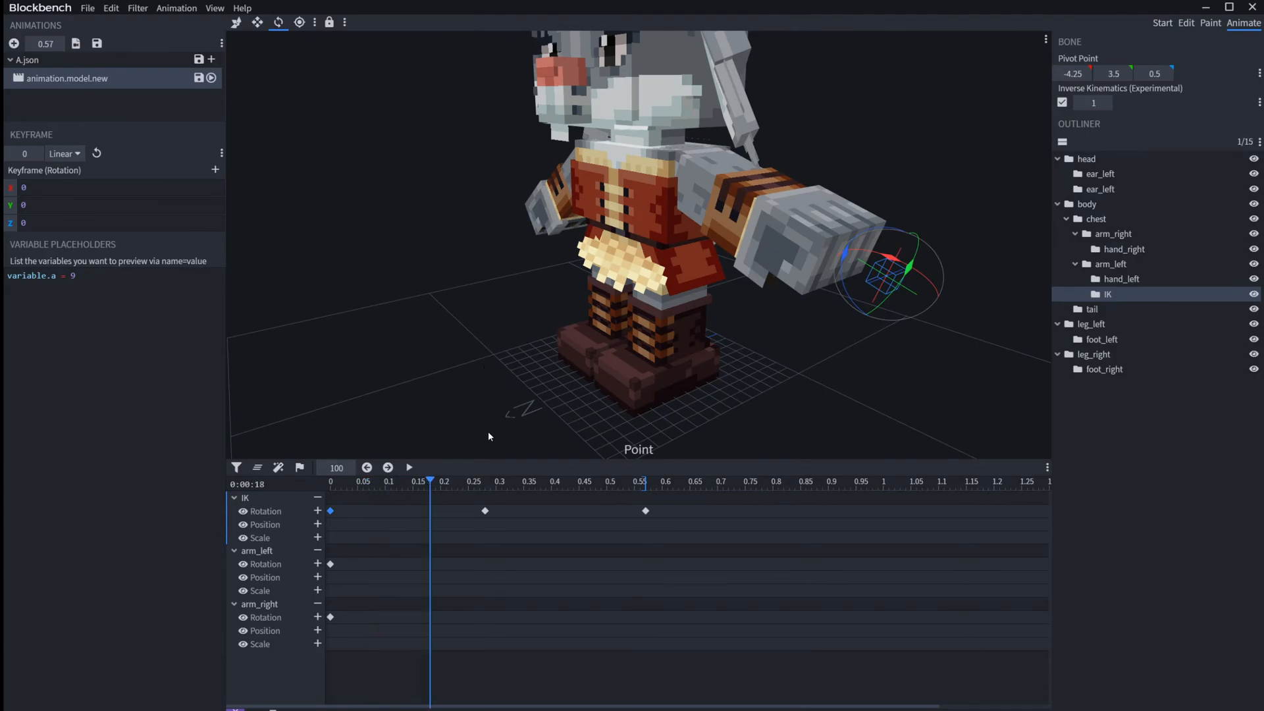
pyautogui.press('.')
pyautogui.press('.')
pyautogui.press('.')
pyautogui.press('.')
pyautogui.press('.')
pyautogui.press('.')
pyautogui.press('.')
pyautogui.press('.')
pyautogui.press('.')
pyautogui.press('.')
pyautogui.press(',')
pyautogui.press(',')
pyautogui.press(',')
pyautogui.press(',')
pyautogui.press(',')
pyautogui.press(',')
pyautogui.press(',')
pyautogui.press(',')
pyautogui.press(',')
pyautogui.press(',')
pyautogui.press(',')
pyautogui.press(',')
pyautogui.press(',')
pyautogui.press(',')
pyautogui.press(',')
pyautogui.press(',')
pyautogui.press(',')
pyautogui.press(',')
pyautogui.press(',')
pyautogui.press(',')
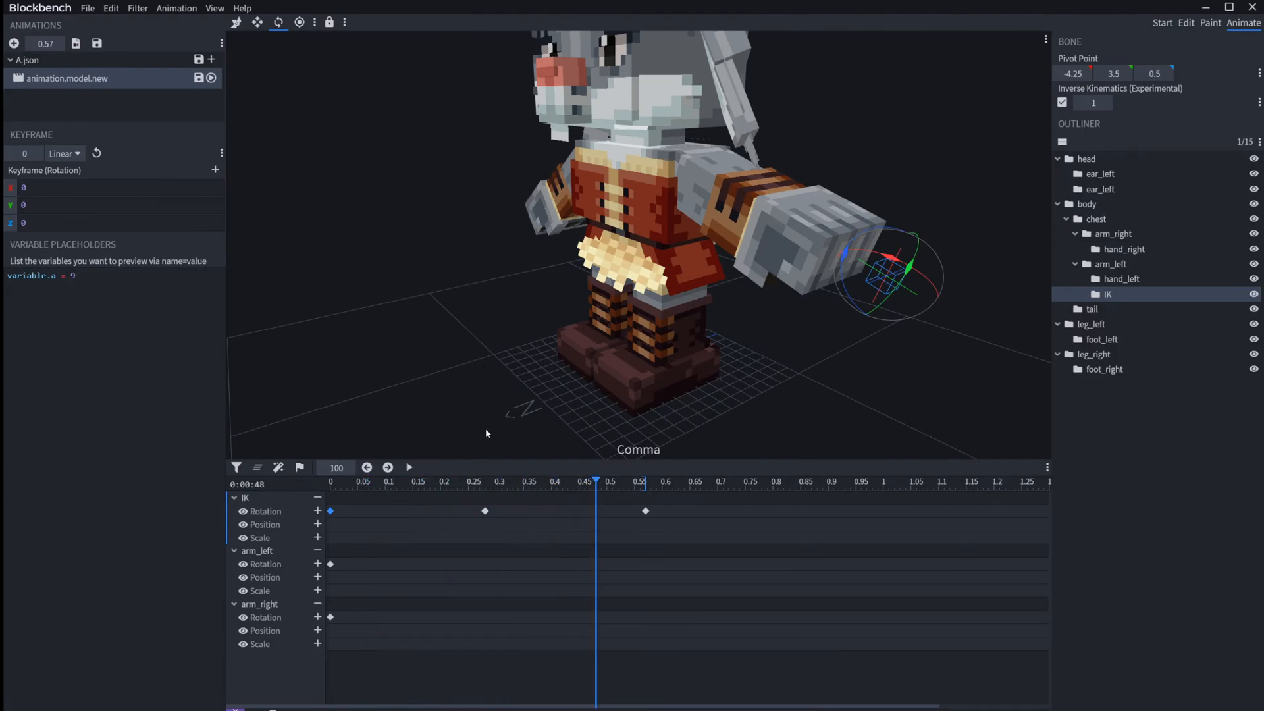
# Step: At the IK bone's 0.28 rotation keyframe, move the IK bone upward to raise the left arm
pyautogui.click(486, 511)
pyautogui.press('Right')
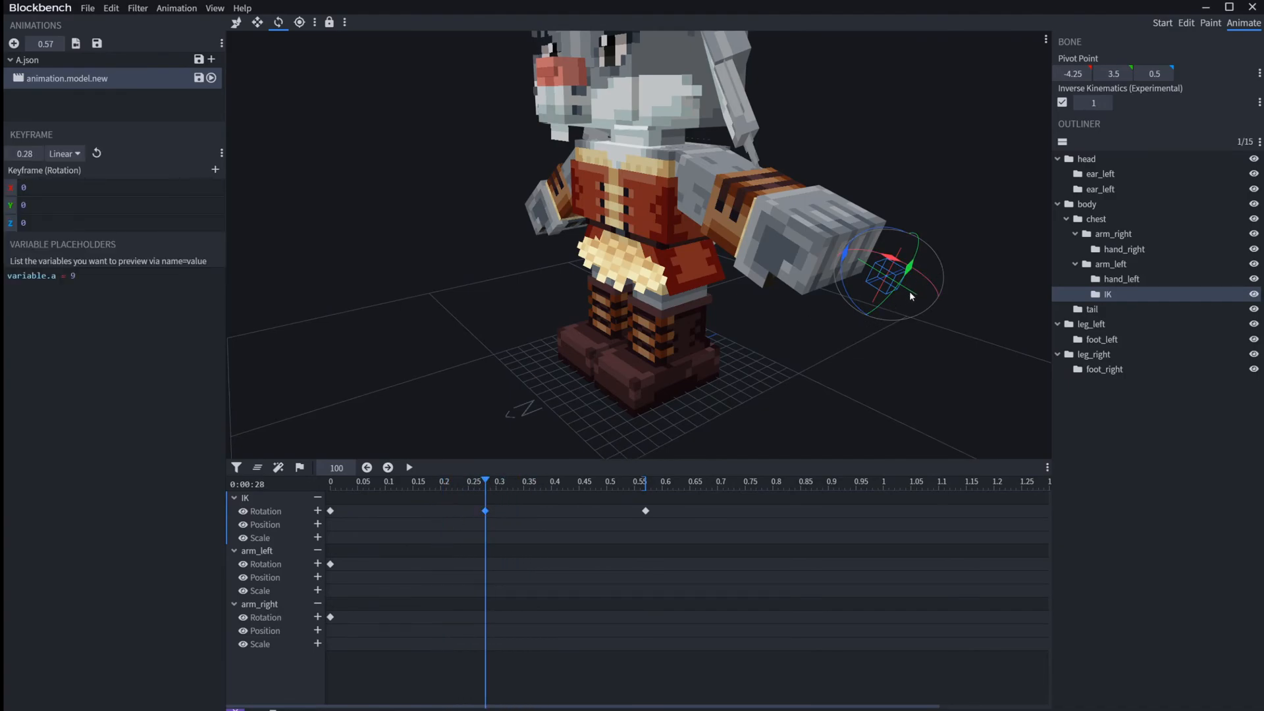
pyautogui.press('v')
pyautogui.moveTo(887, 270); pyautogui.dragTo(919, 133)
# Step: Shift the IK bone's last rotation keyframe to 0.56 and move the bone there to swing the left arm across the chest
pyautogui.moveTo(588, 480); pyautogui.dragTo(642, 513)
pyautogui.doubleClick(642, 513)
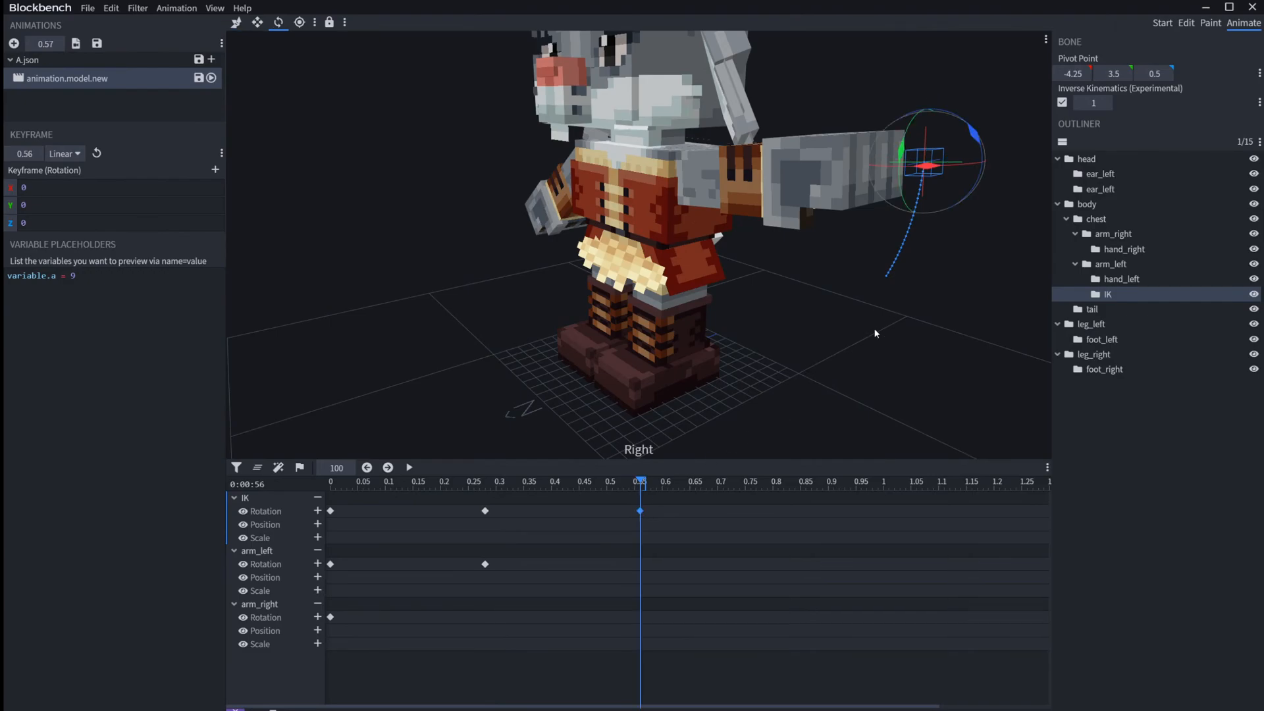
pyautogui.press('1')
pyautogui.moveTo(950, 158); pyautogui.dragTo(594, 320)
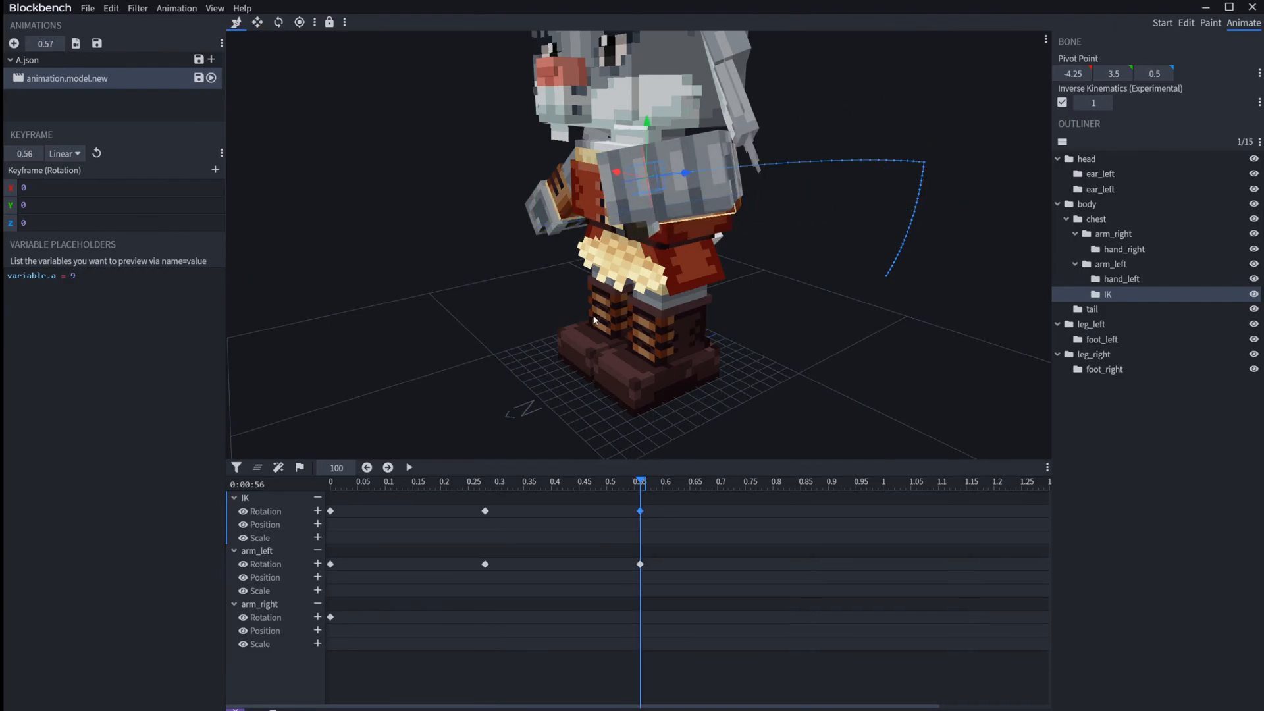
# Step: Return the playhead to the start and select the arm_left bone's rotation keyframe at time 0
pyautogui.moveTo(600, 485); pyautogui.dragTo(330, 486)
pyautogui.click(259, 552)
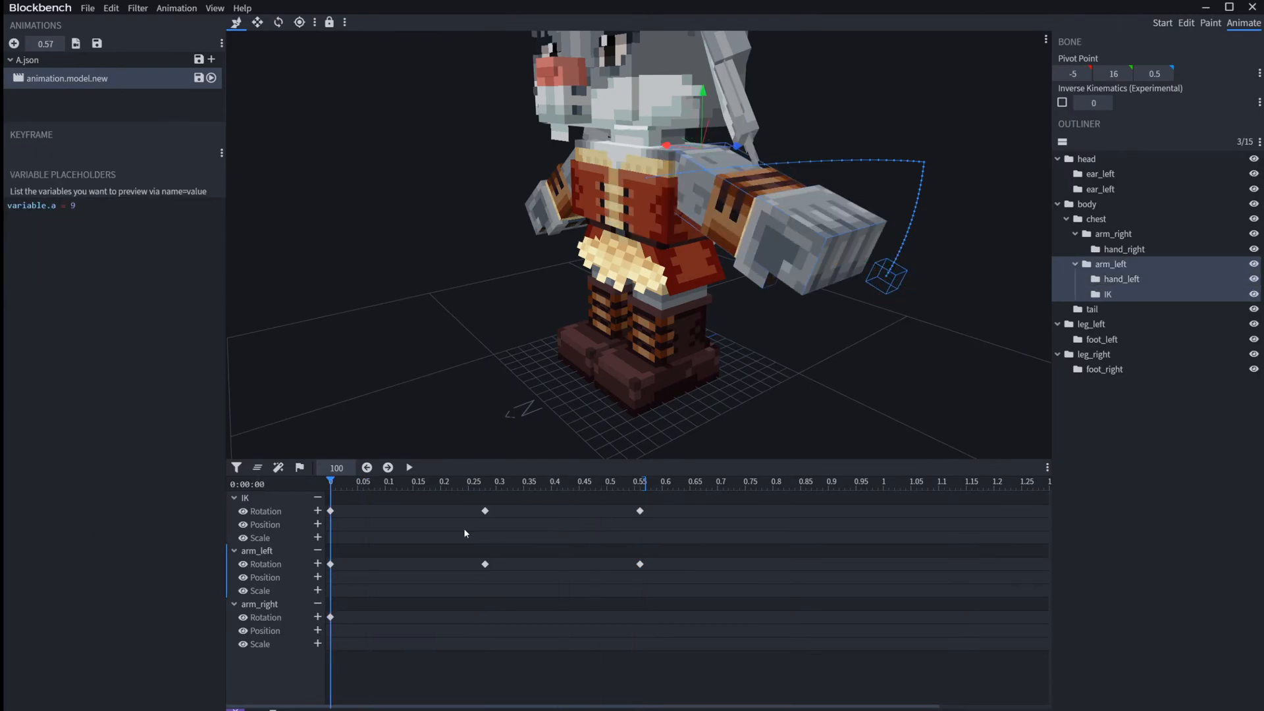
pyautogui.click(331, 564)
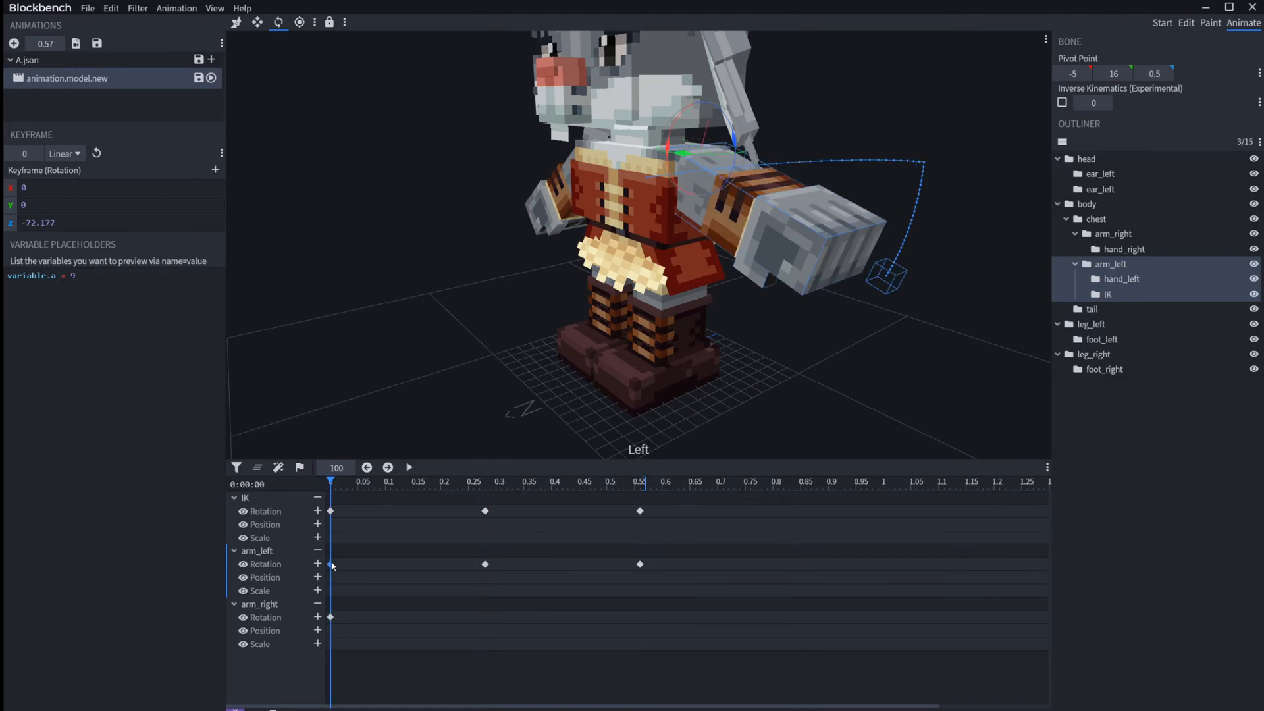
# Step: Step through the left arm's motion frame by frame, forward and backward, to inspect its poses
pyautogui.press('space')
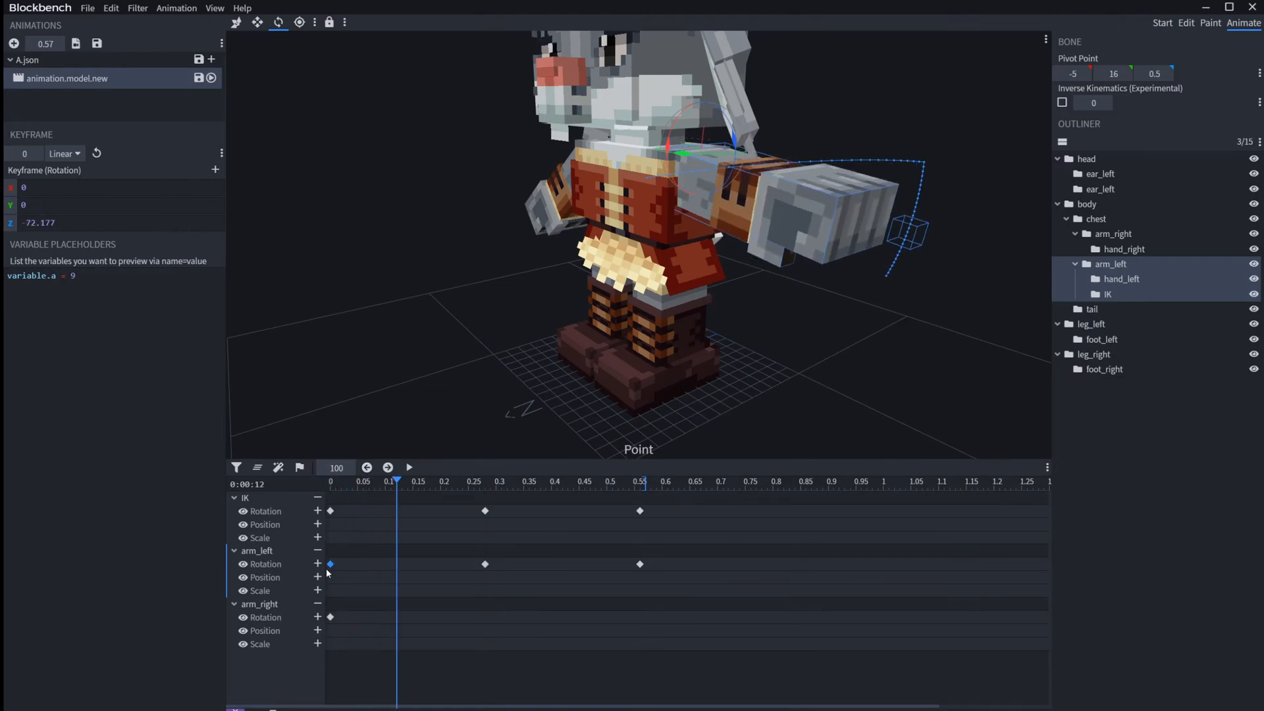
pyautogui.press(',')
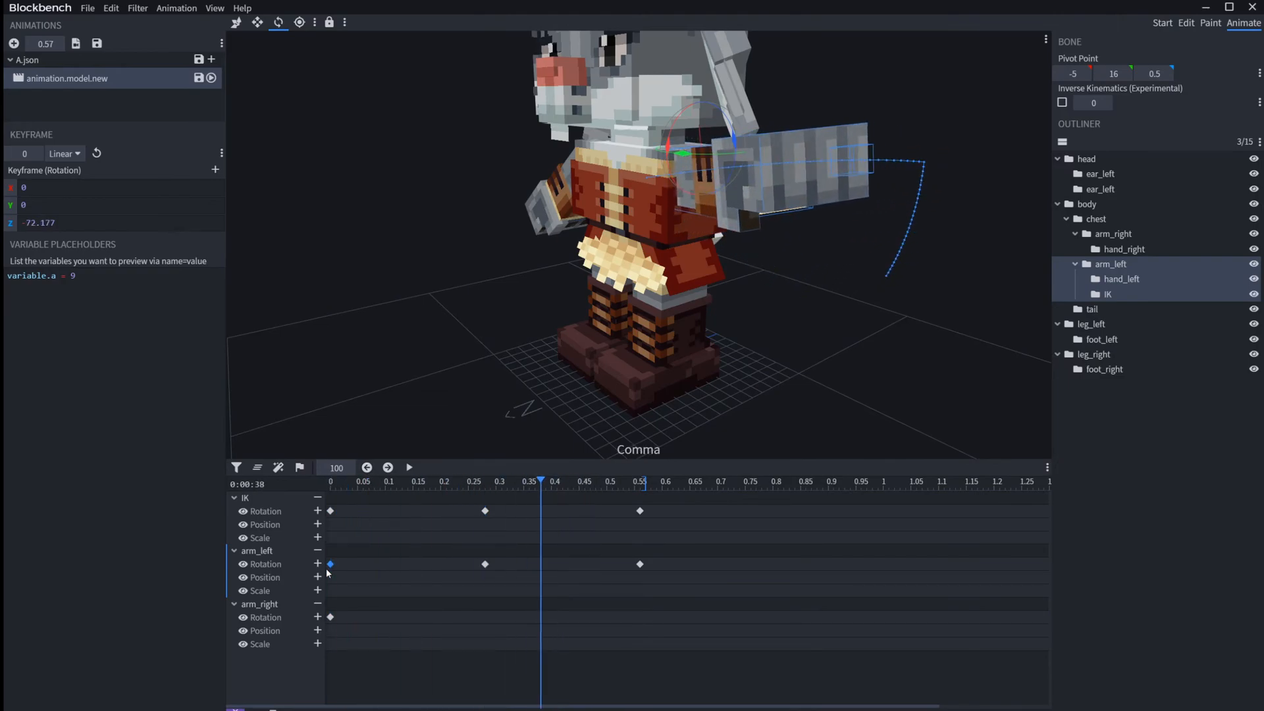
pyautogui.press(',')
pyautogui.press(',')
pyautogui.press(',')
pyautogui.press(',')
pyautogui.press(',')
pyautogui.press(',')
pyautogui.press('.')
pyautogui.press('.')
pyautogui.press('.')
pyautogui.press('.')
pyautogui.press('.')
pyautogui.press('.')
pyautogui.press('.')
pyautogui.press('.')
pyautogui.press('.')
pyautogui.press('.')
pyautogui.press('.')
pyautogui.press('.')
pyautogui.press('.')
pyautogui.press('.')
pyautogui.press('.')
pyautogui.press(',')
pyautogui.press(',')
pyautogui.press(',')
pyautogui.press(',')
pyautogui.press(',')
pyautogui.press(',')
pyautogui.press(',')
pyautogui.press(',')
pyautogui.press(',')
pyautogui.press(',')
pyautogui.press(',')
pyautogui.press(',')
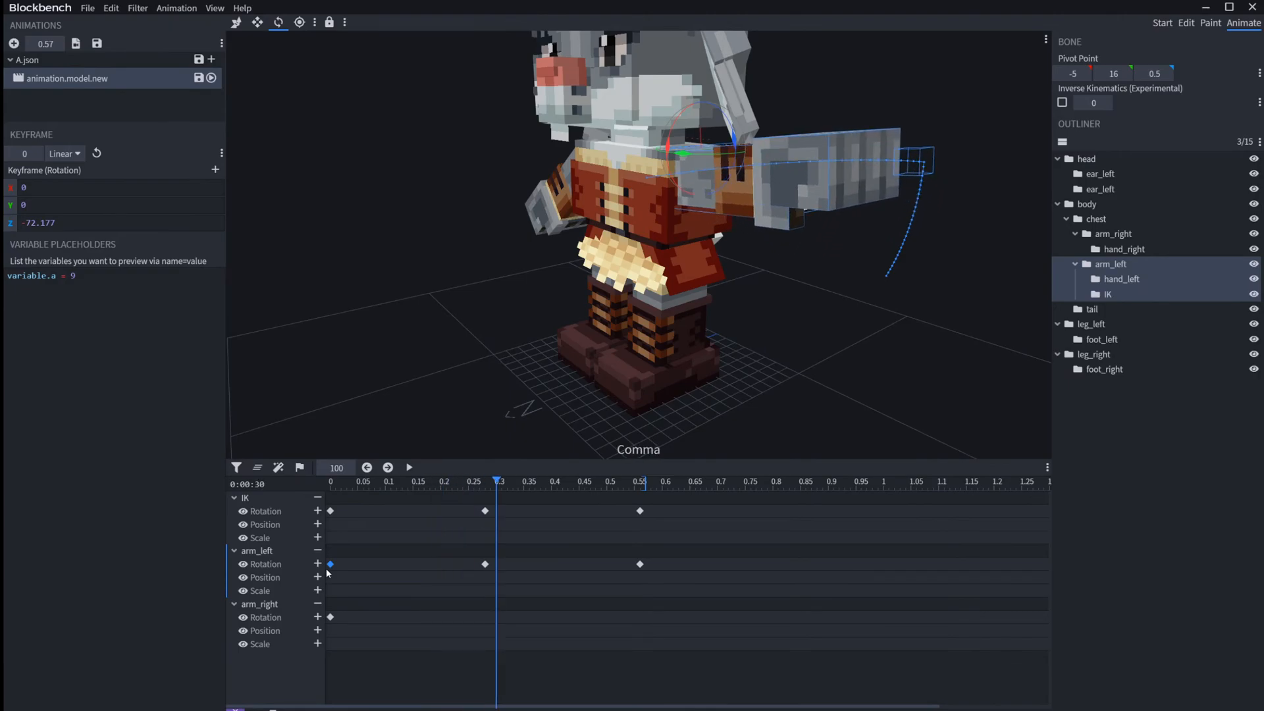
pyautogui.press(',')
pyautogui.press(',')
pyautogui.press(',')
pyautogui.press(',')
pyautogui.press(',')
pyautogui.press(',')
pyautogui.press(',')
pyautogui.press(',')
pyautogui.press(',')
pyautogui.press(',')
pyautogui.press(',')
pyautogui.press(',')
pyautogui.press(',')
pyautogui.press(',')
pyautogui.press(',')
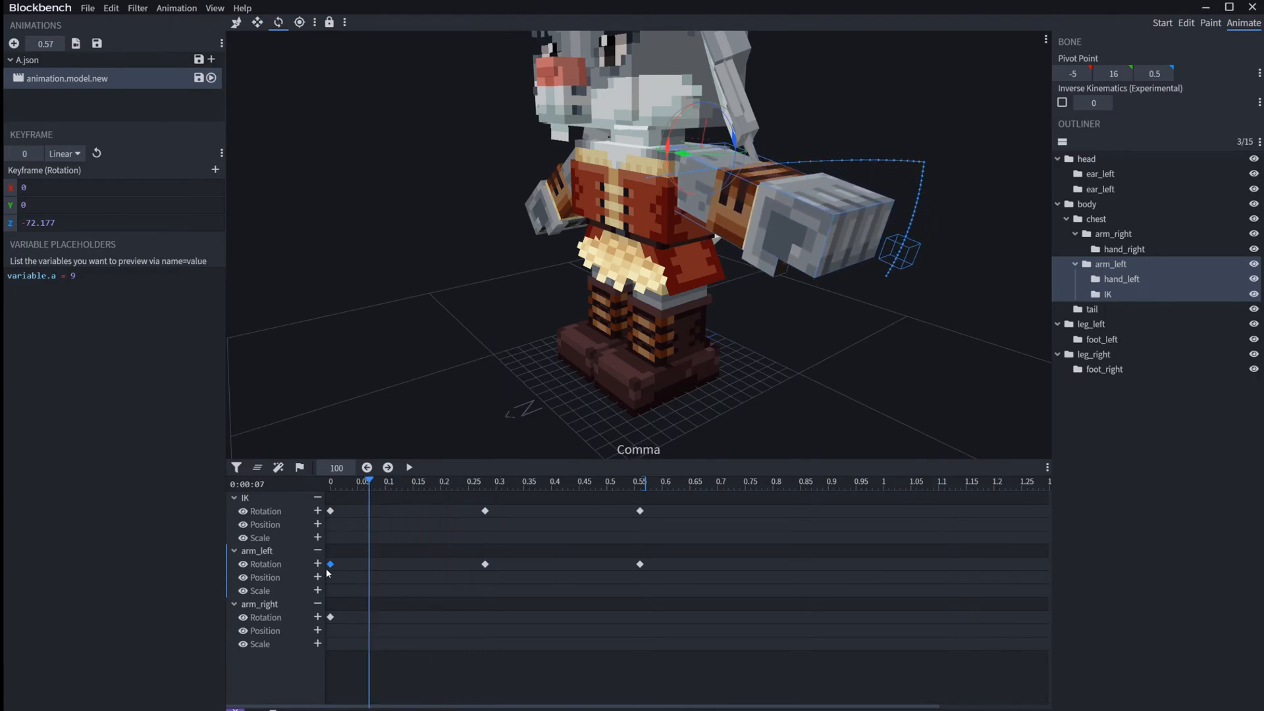
pyautogui.press(',')
pyautogui.press(',')
pyautogui.press(',')
pyautogui.press(',')
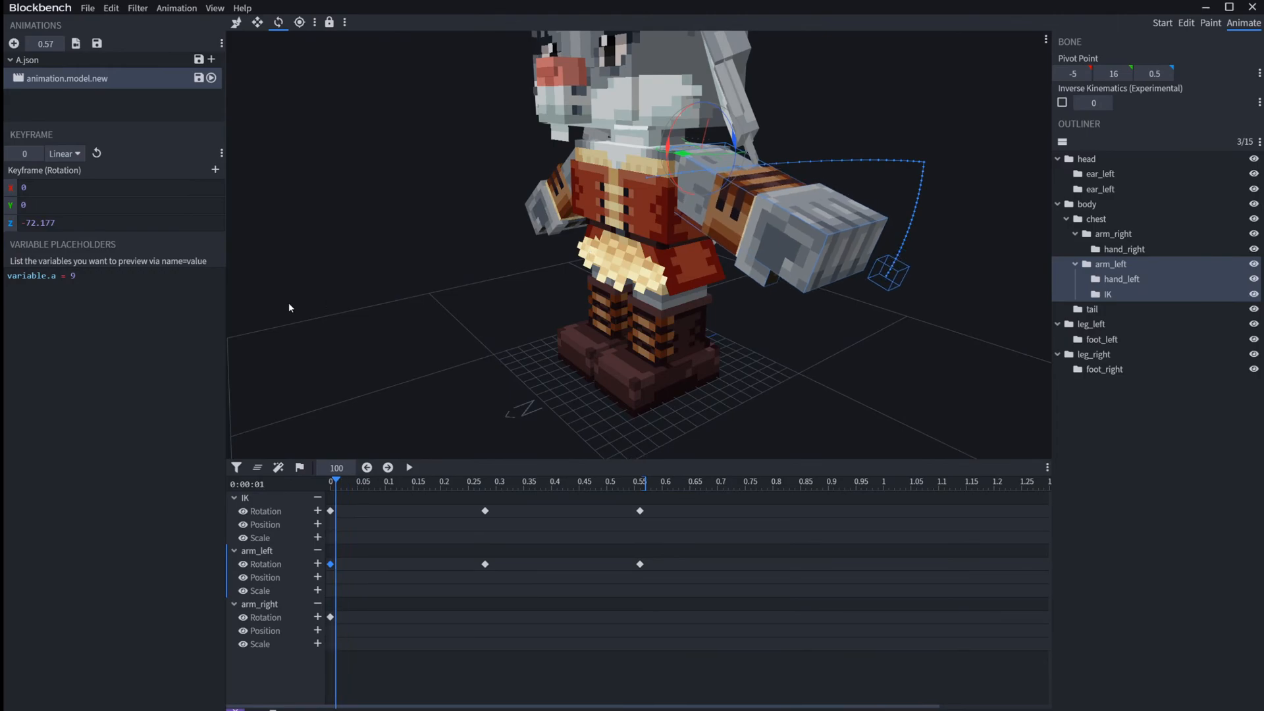
pyautogui.press(',')
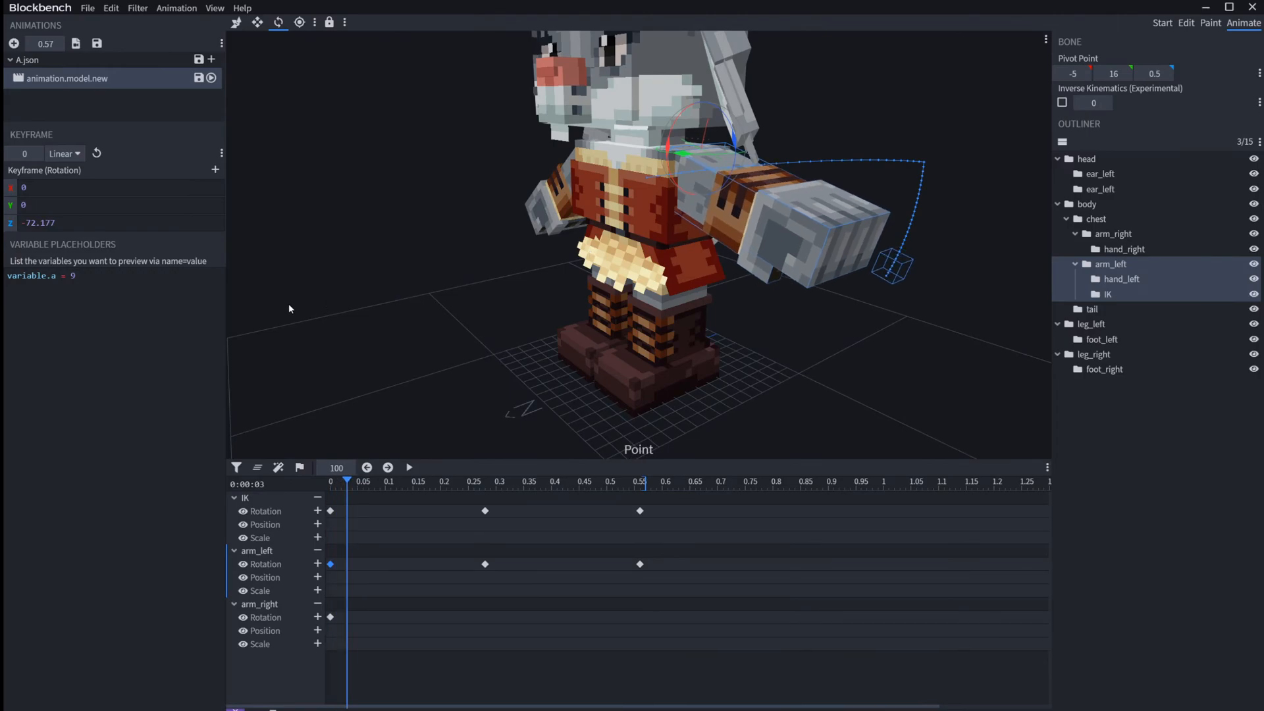
pyautogui.press('.')
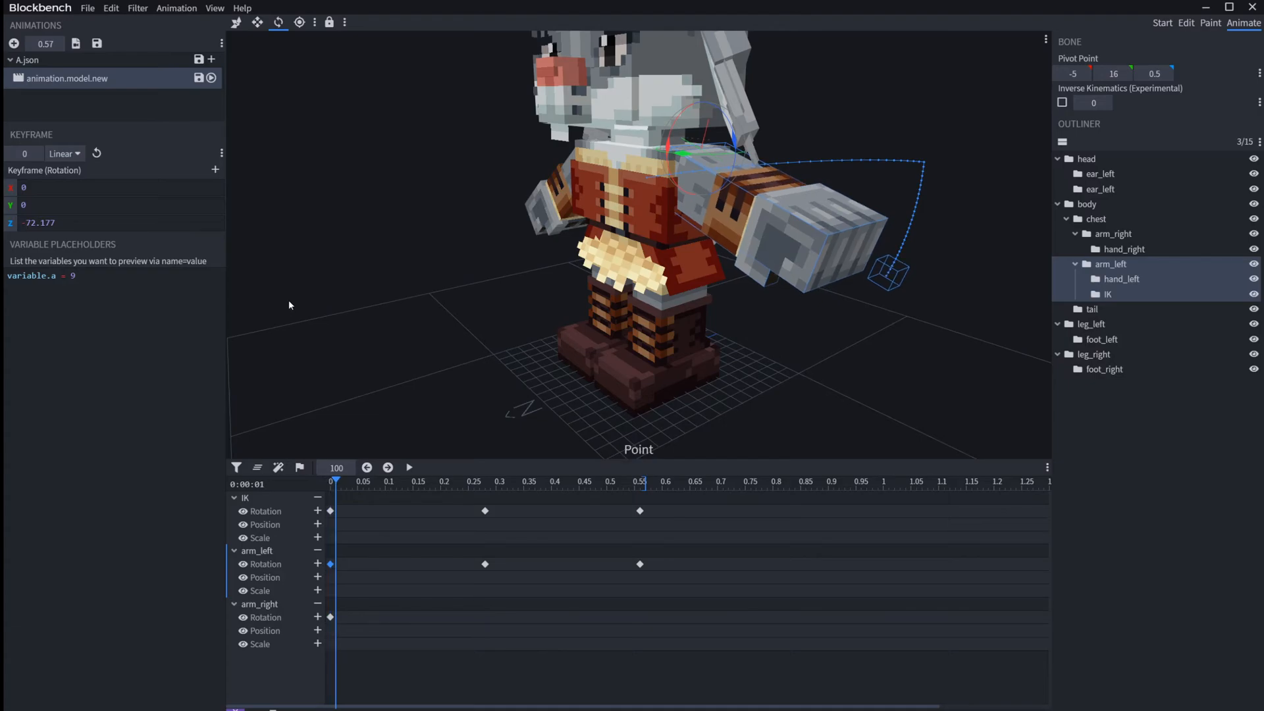
pyautogui.press('.')
pyautogui.press('.')
pyautogui.press('.')
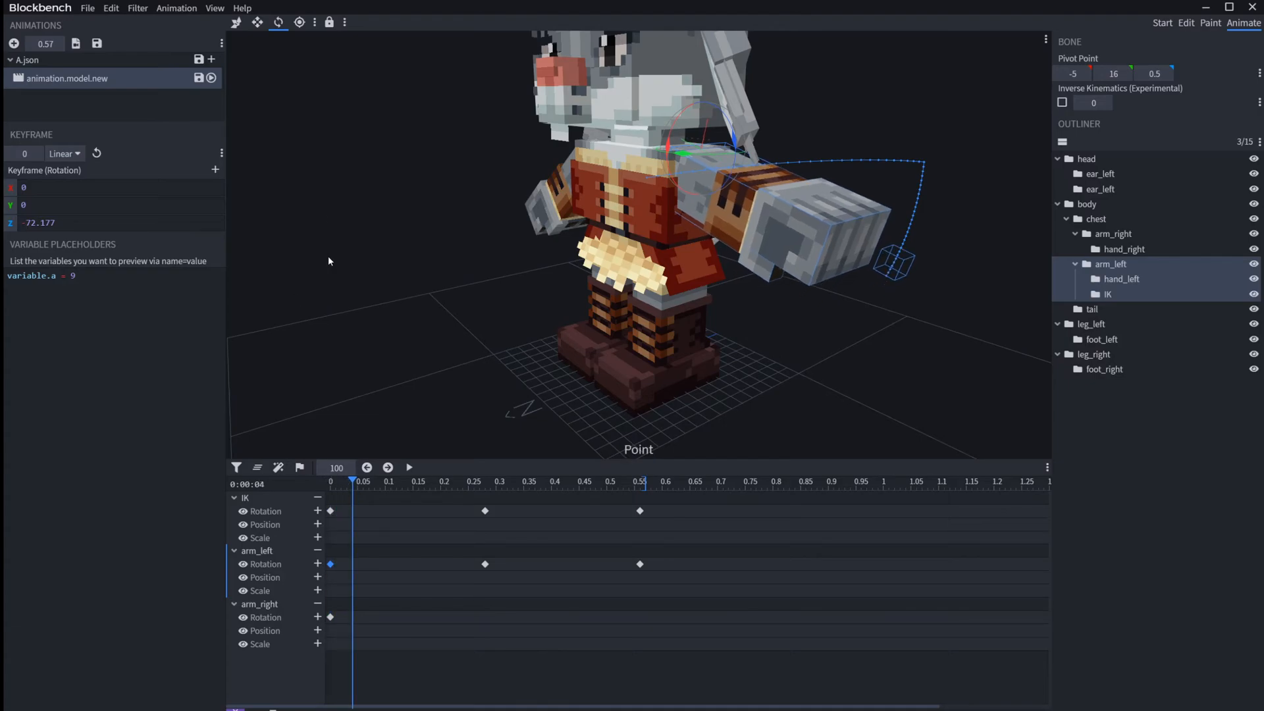
# Step: Open the keybindings preferences and review the Animation shortcuts
pyautogui.click(105, 7)
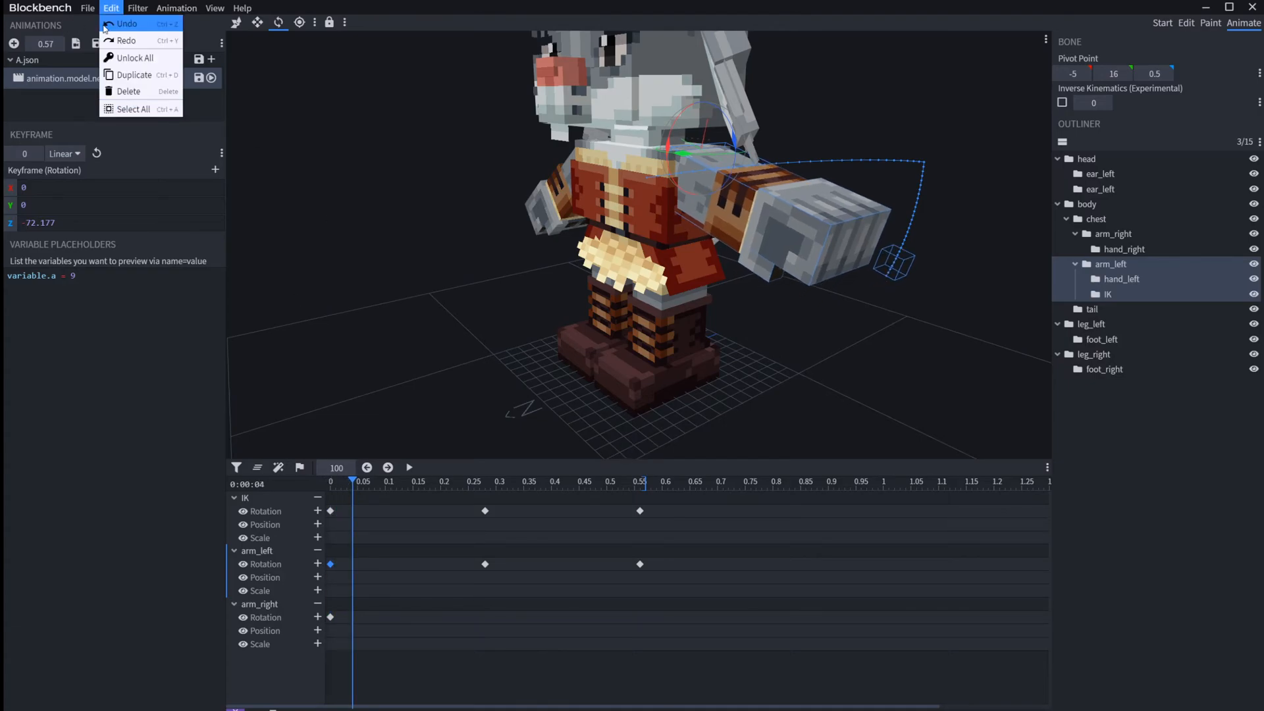
pyautogui.moveTo(88, 8)
pyautogui.moveTo(144, 211)
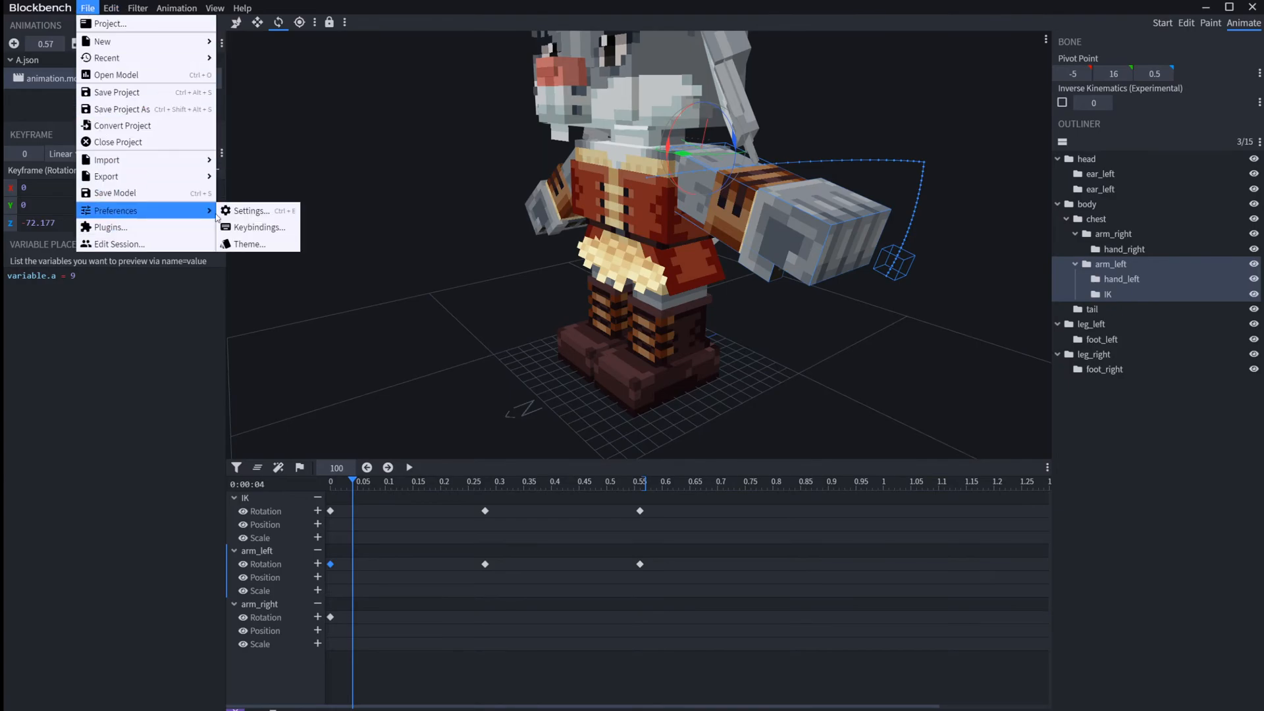
pyautogui.click(267, 229)
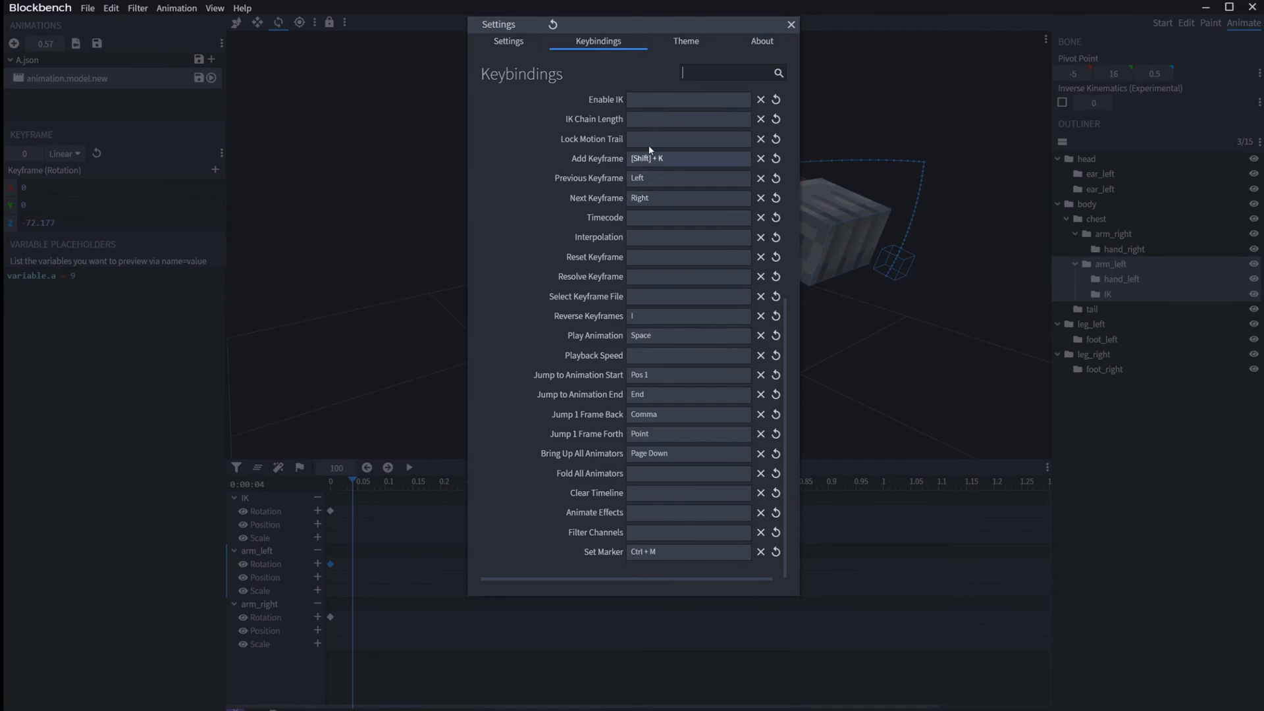
pyautogui.scroll(2, 652, 113)
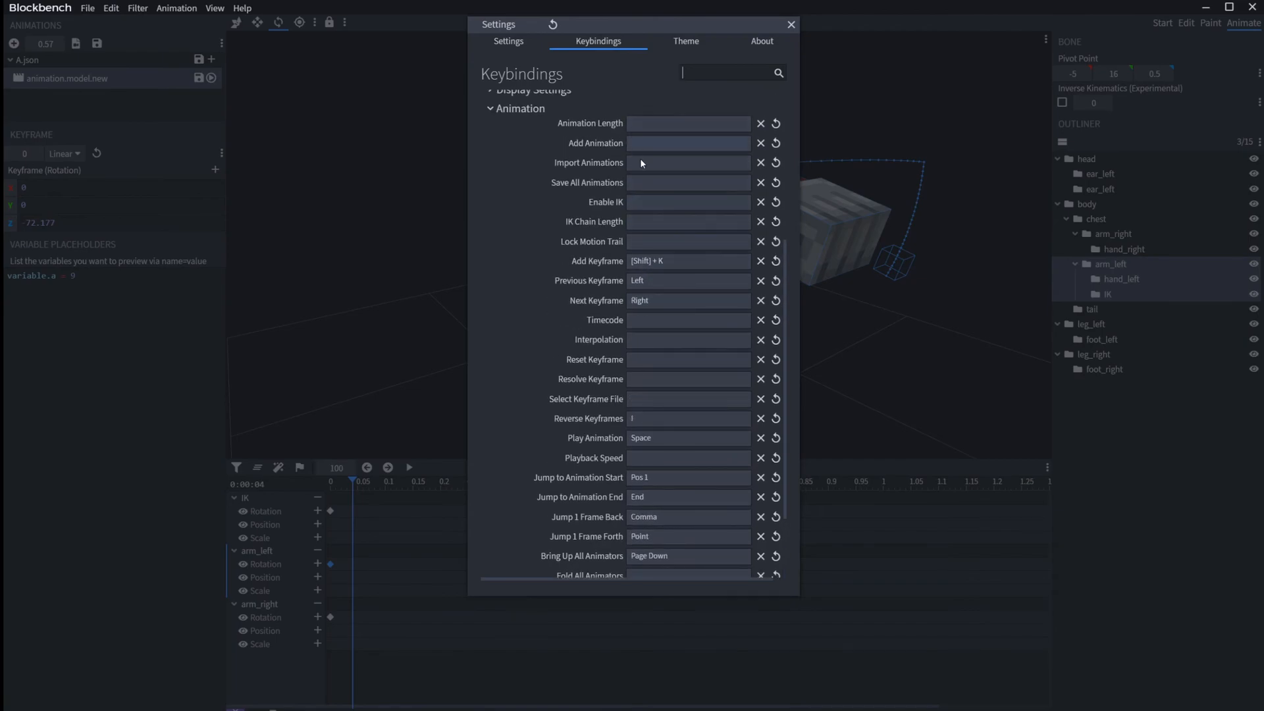
pyautogui.scroll(4, 625, 188)
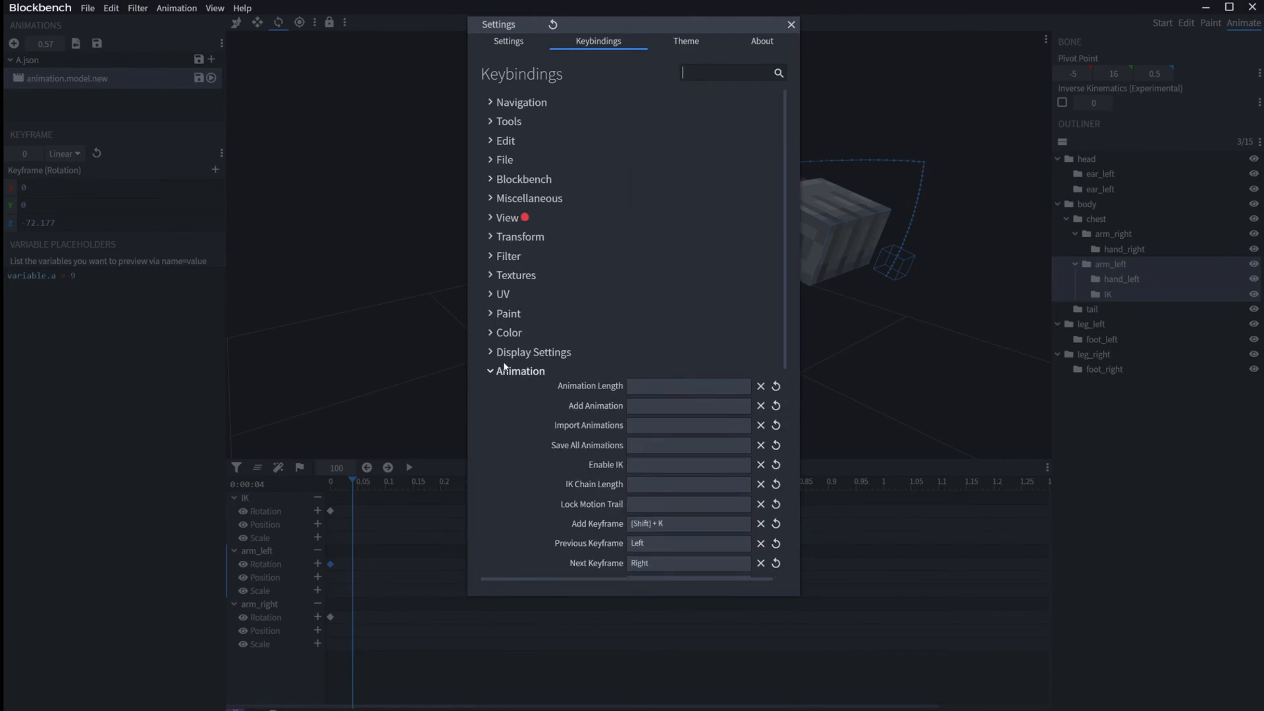
# Step: Browse the Display Settings, Color, Paint, Textures, Filter and View keybinding categories
pyautogui.click(545, 353)
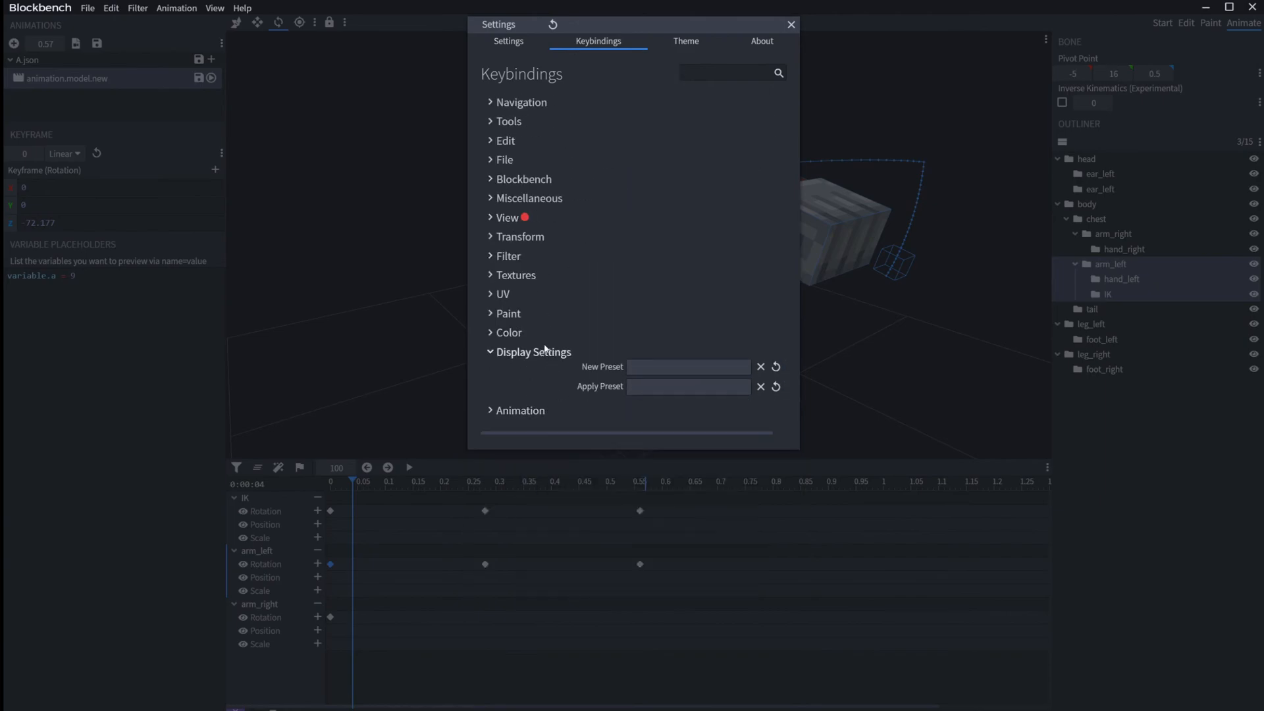
pyautogui.click(512, 332)
pyautogui.click(509, 314)
pyautogui.click(508, 276)
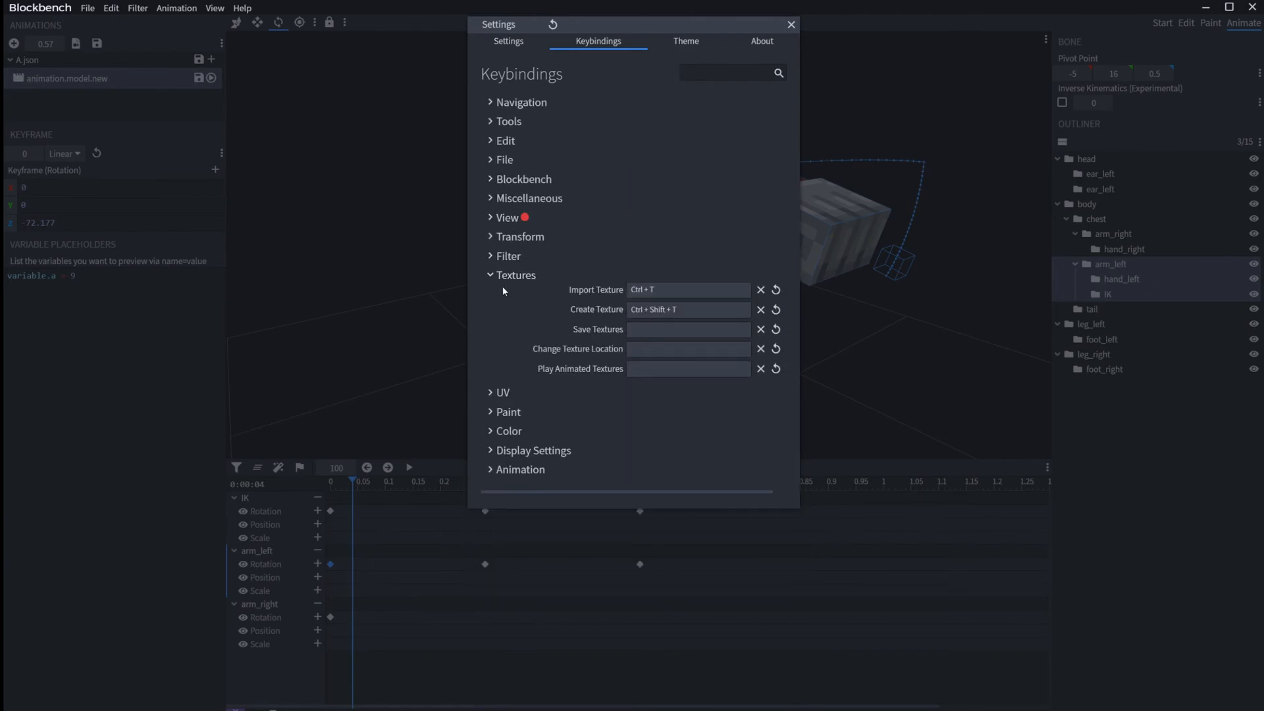
pyautogui.click(509, 256)
pyautogui.click(509, 218)
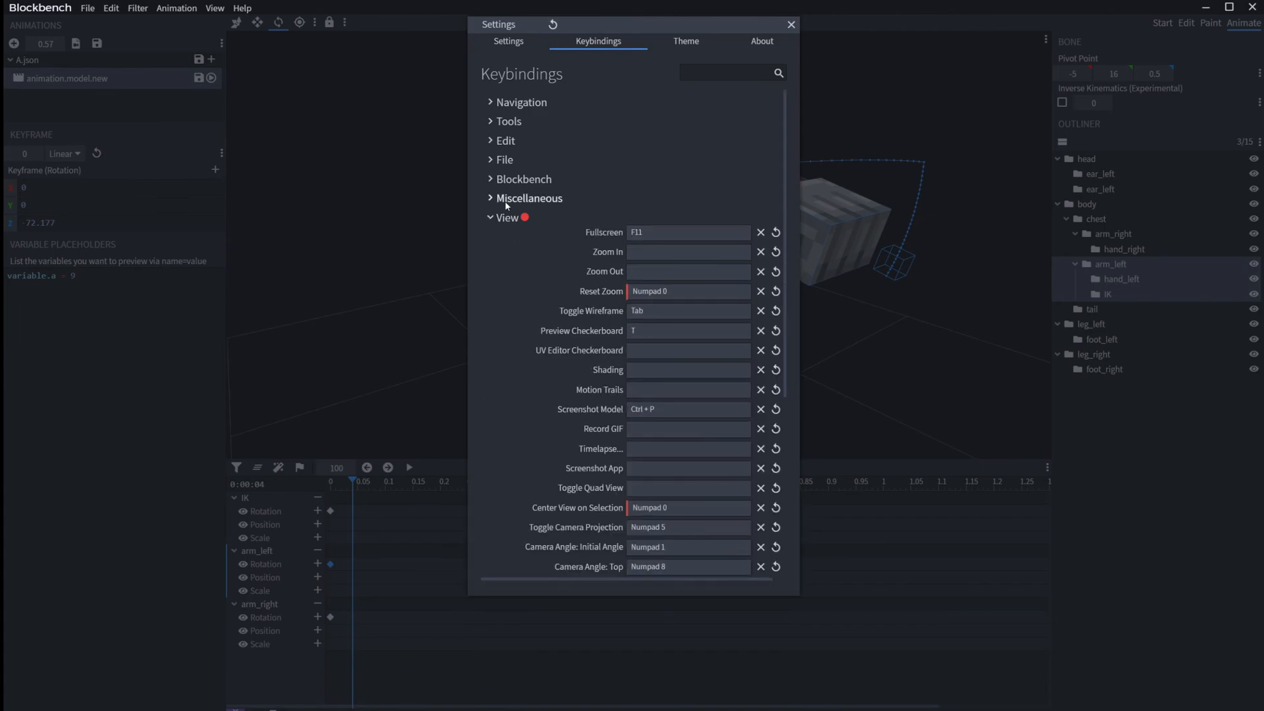
# Step: Look through the Miscellaneous, Blockbench, File and Edit keybindings, and close the dialog
pyautogui.click(507, 198)
pyautogui.click(504, 179)
pyautogui.click(503, 160)
pyautogui.click(506, 141)
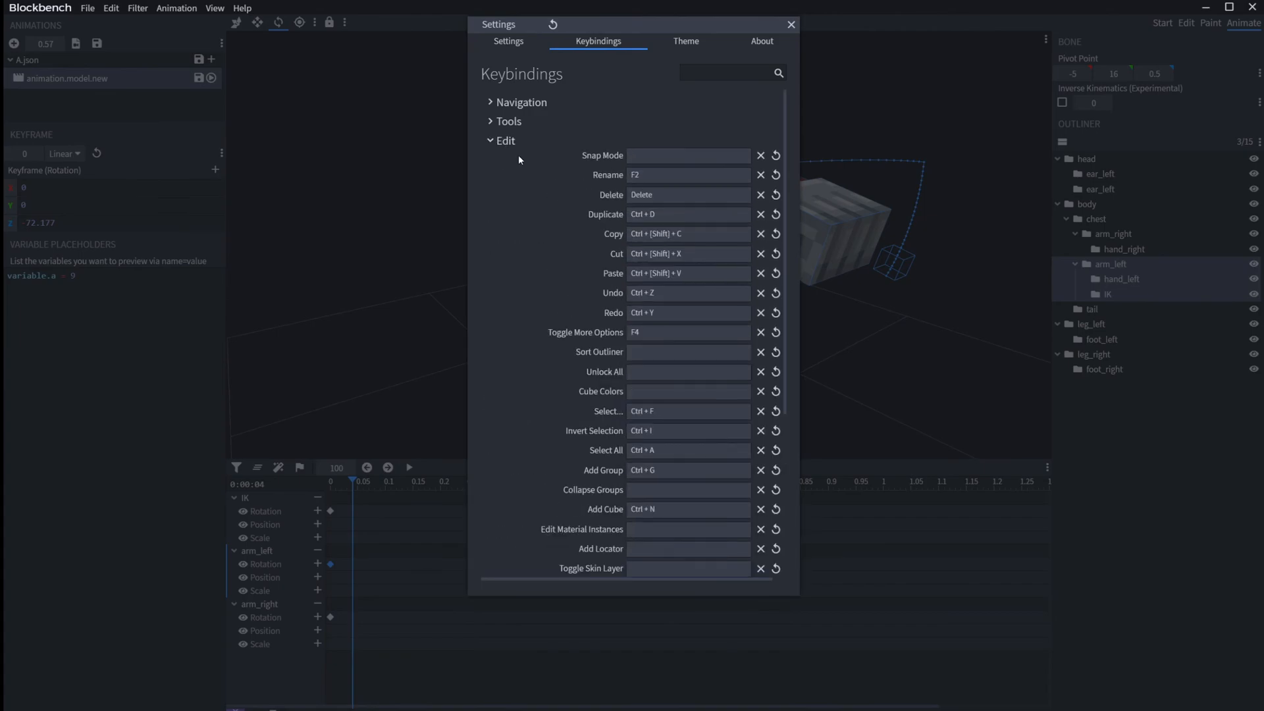
pyautogui.scroll(-2, 701, 307)
pyautogui.scroll(-2, 701, 308)
pyautogui.scroll(4, 677, 395)
pyautogui.click(492, 141)
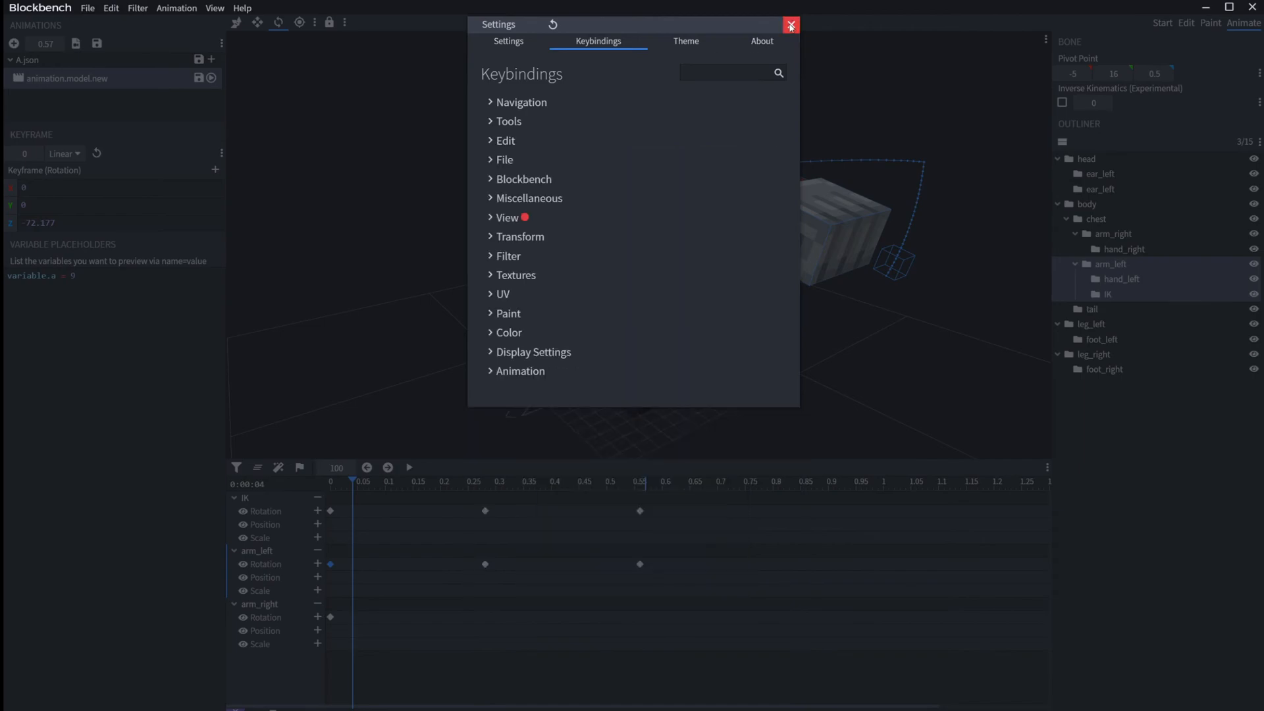
pyautogui.moveTo(718, 29); pyautogui.dragTo(810, 87)
pyautogui.click(883, 82)
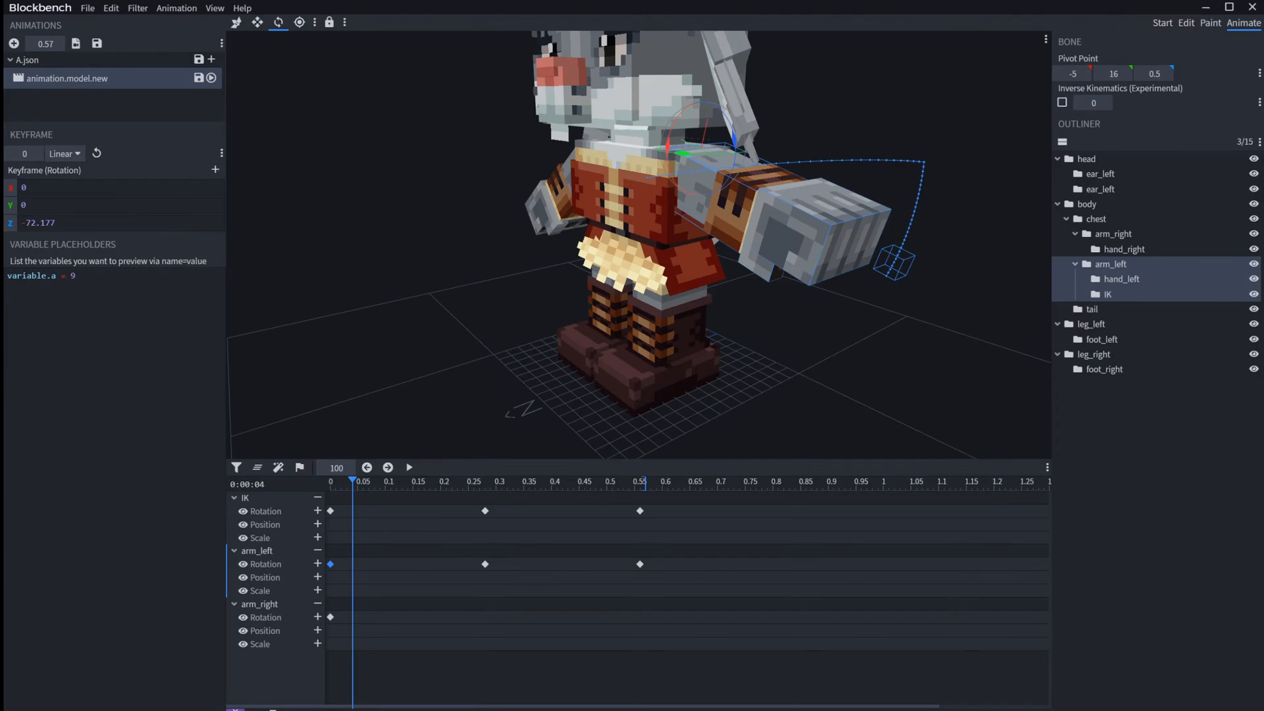
# Step: Set all three arm_left rotation keyframes to Smooth interpolation
pyautogui.click(64, 153)
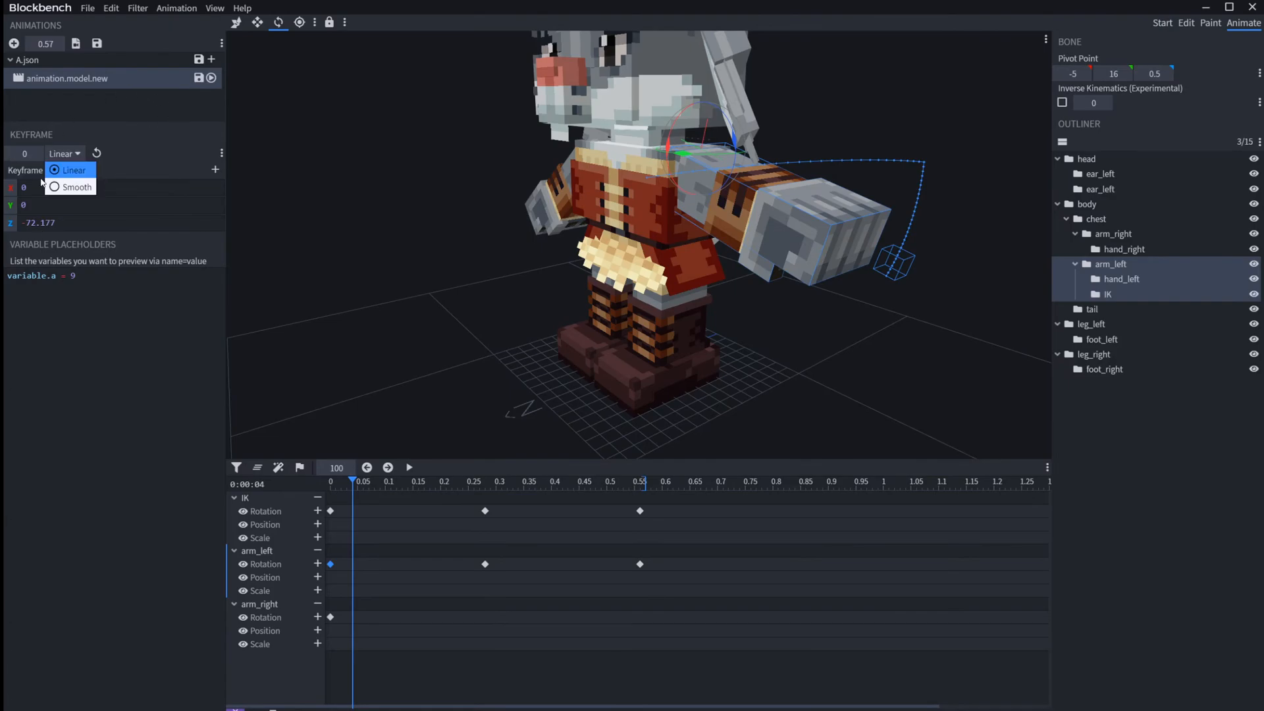
pyautogui.moveTo(680, 598); pyautogui.dragTo(157, 536)
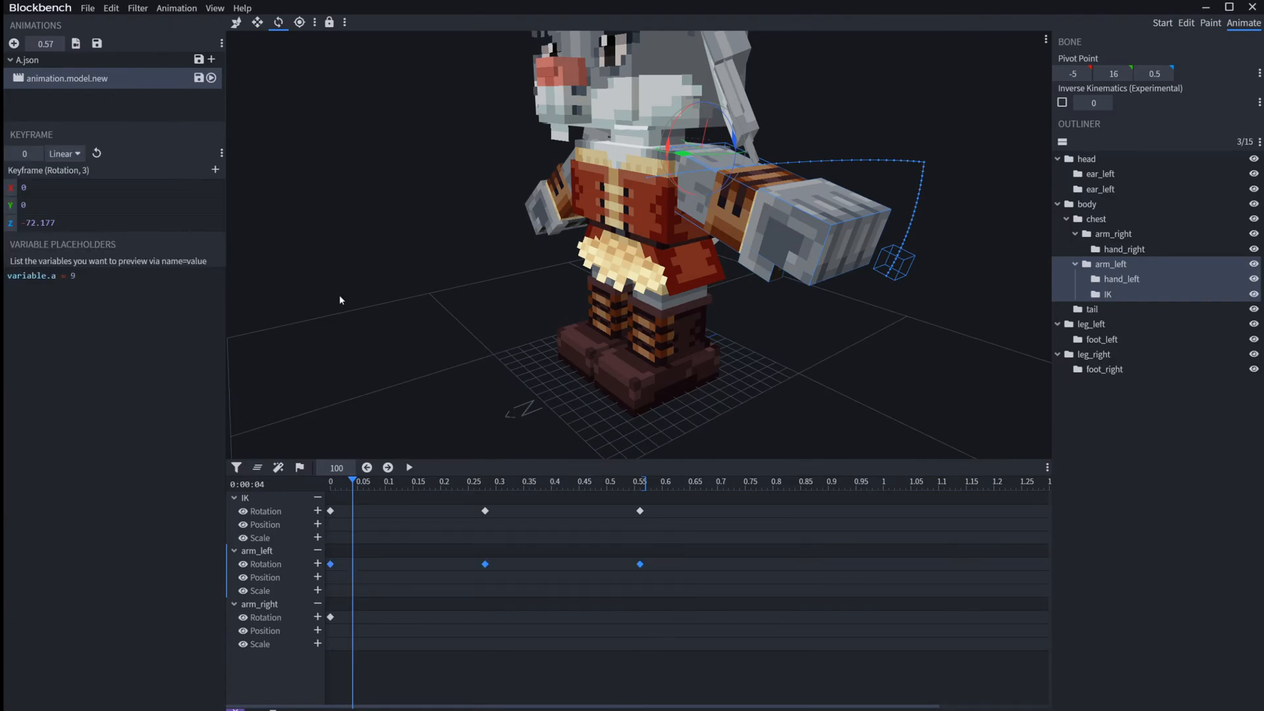
pyautogui.click(64, 153)
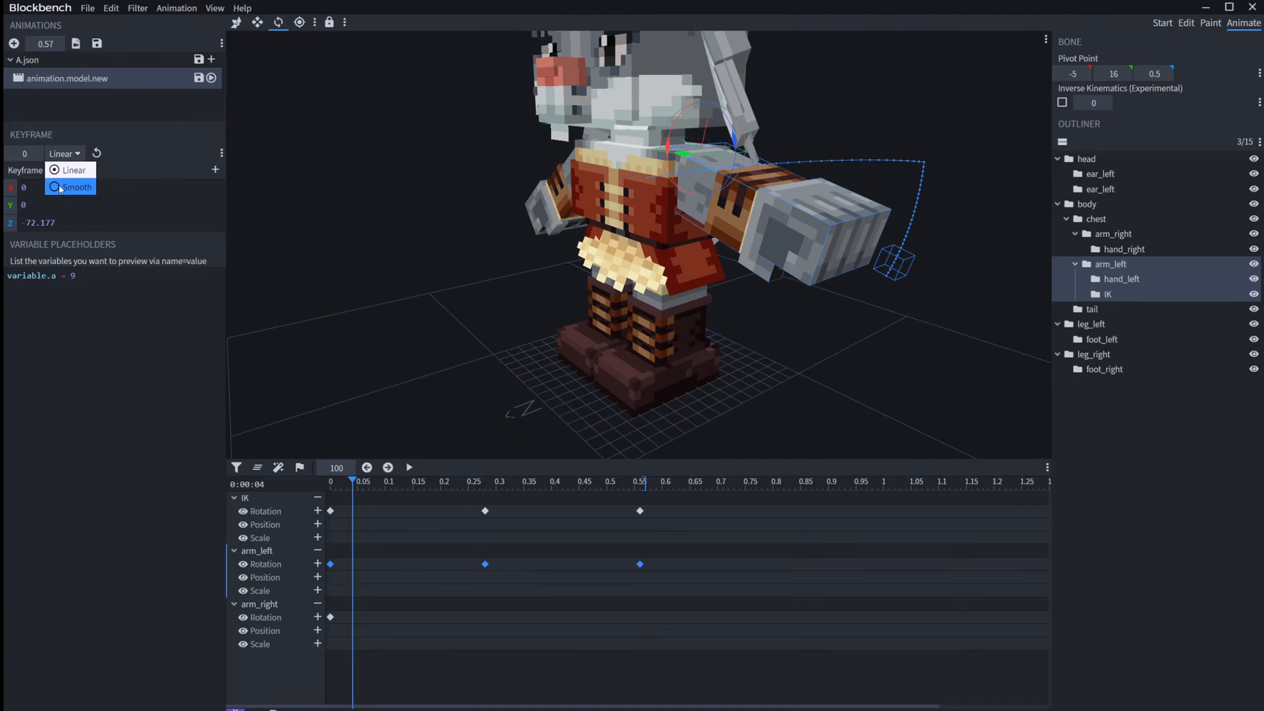
pyautogui.click(60, 187)
# Step: Return the playhead to the start and play the animation to check the smoothed left arm motion
pyautogui.moveTo(419, 507); pyautogui.dragTo(329, 500)
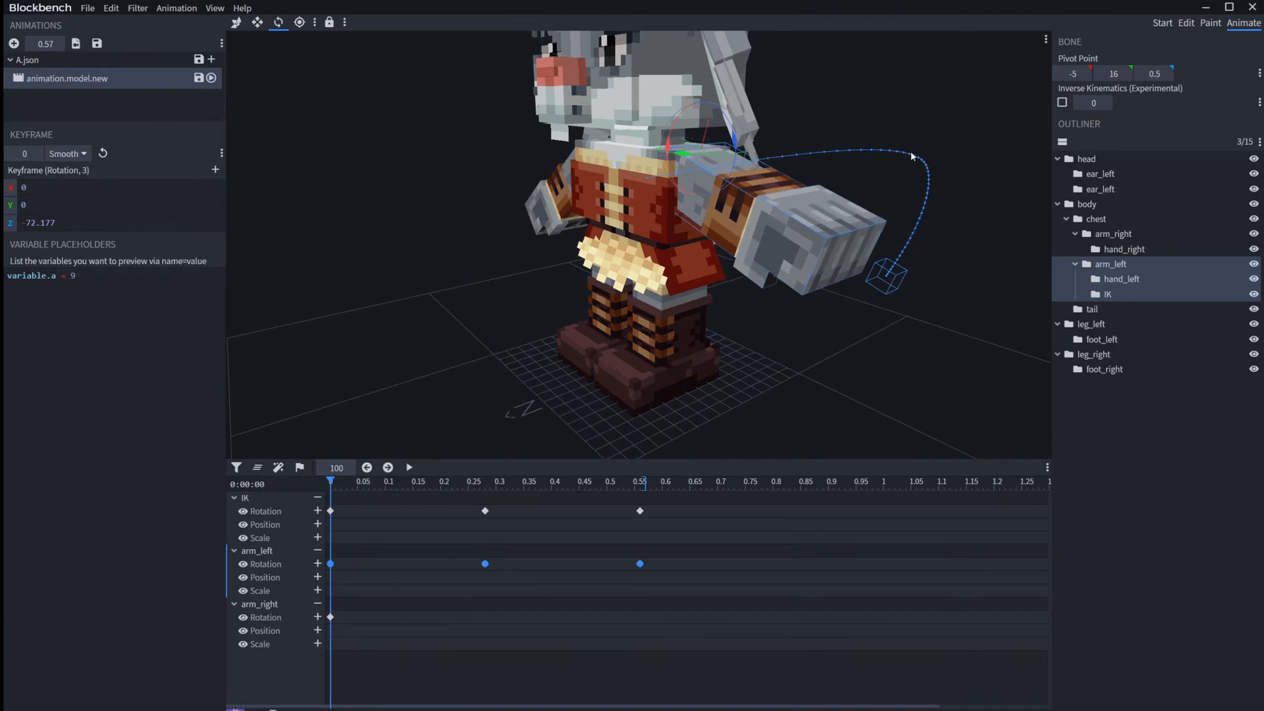
pyautogui.moveTo(349, 483); pyautogui.dragTo(198, 484)
pyautogui.press('space')
pyautogui.press('space')
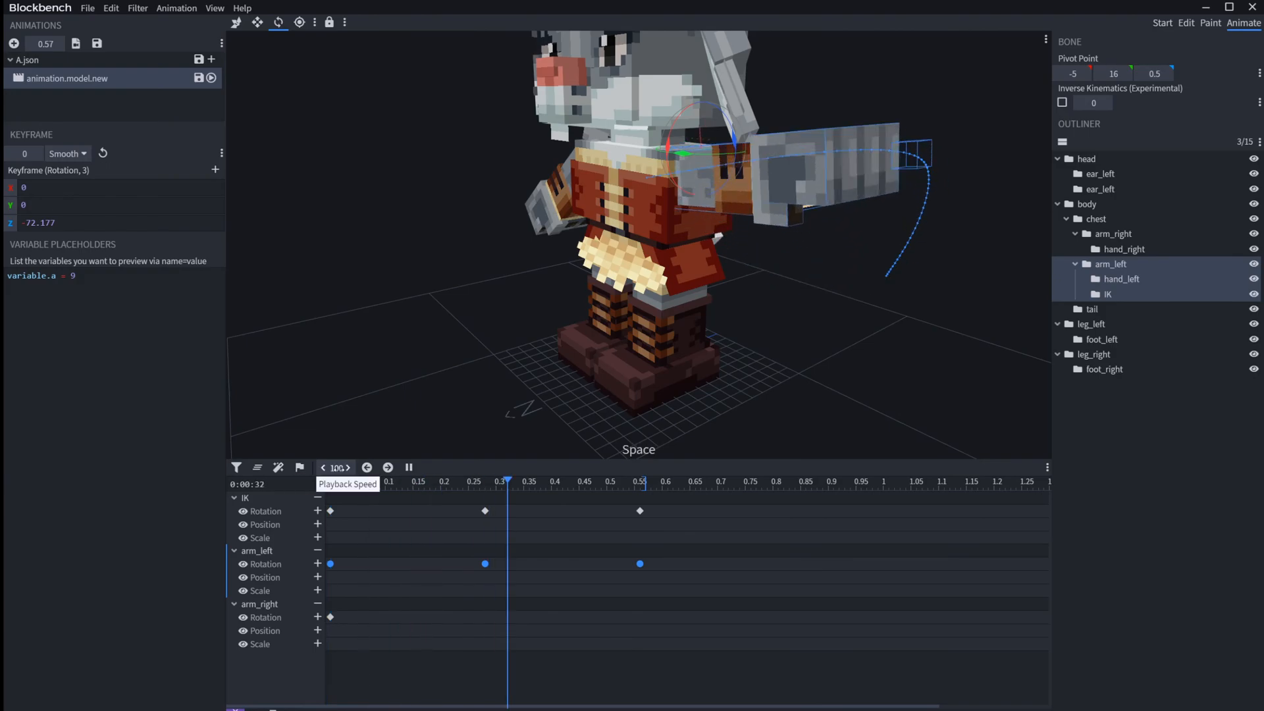
# Step: Set the three arm_left rotation keyframes back to Linear interpolation
pyautogui.click(79, 157)
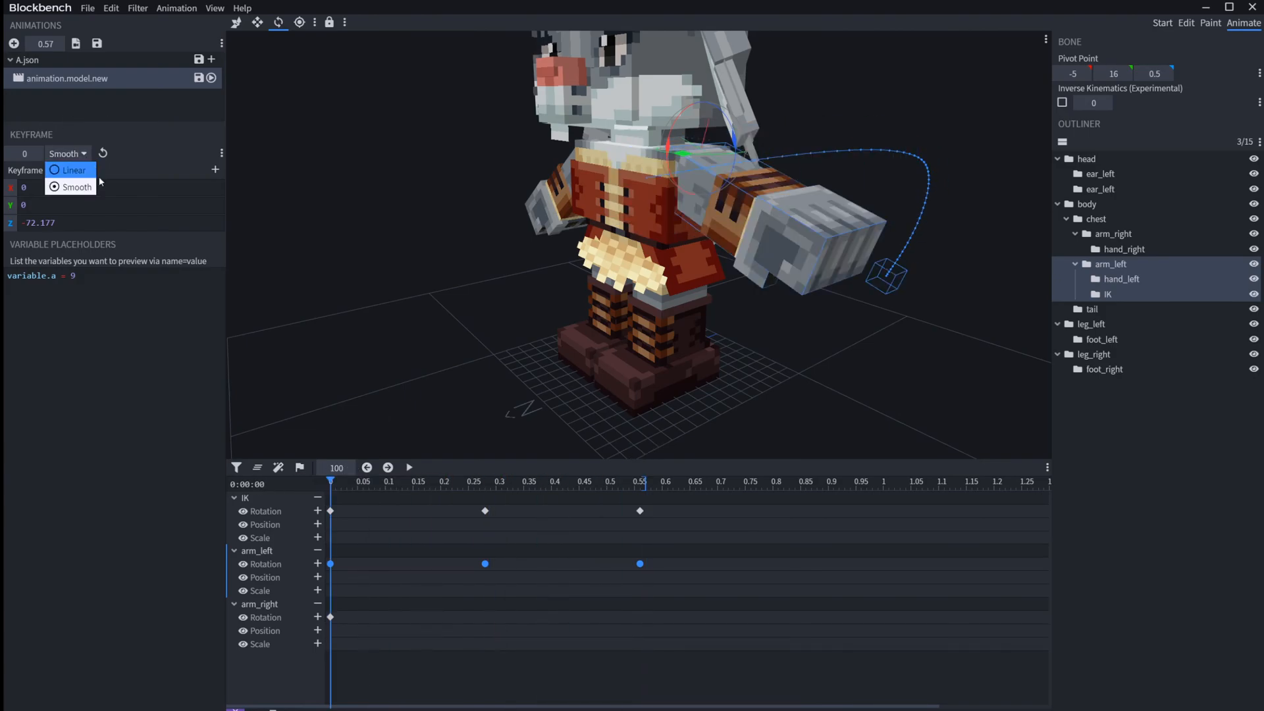
pyautogui.click(61, 166)
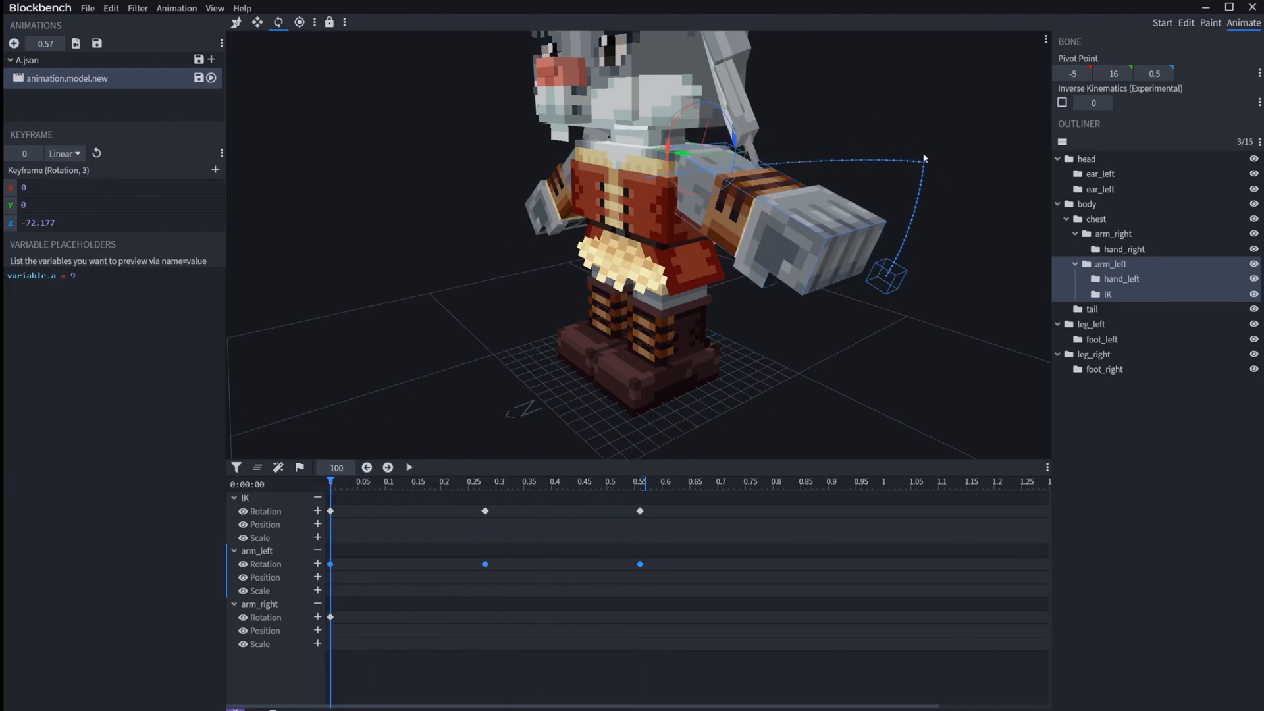
# Step: Play the animation to check the Linear left arm motion, and move the playhead back to 0.30
pyautogui.press('space')
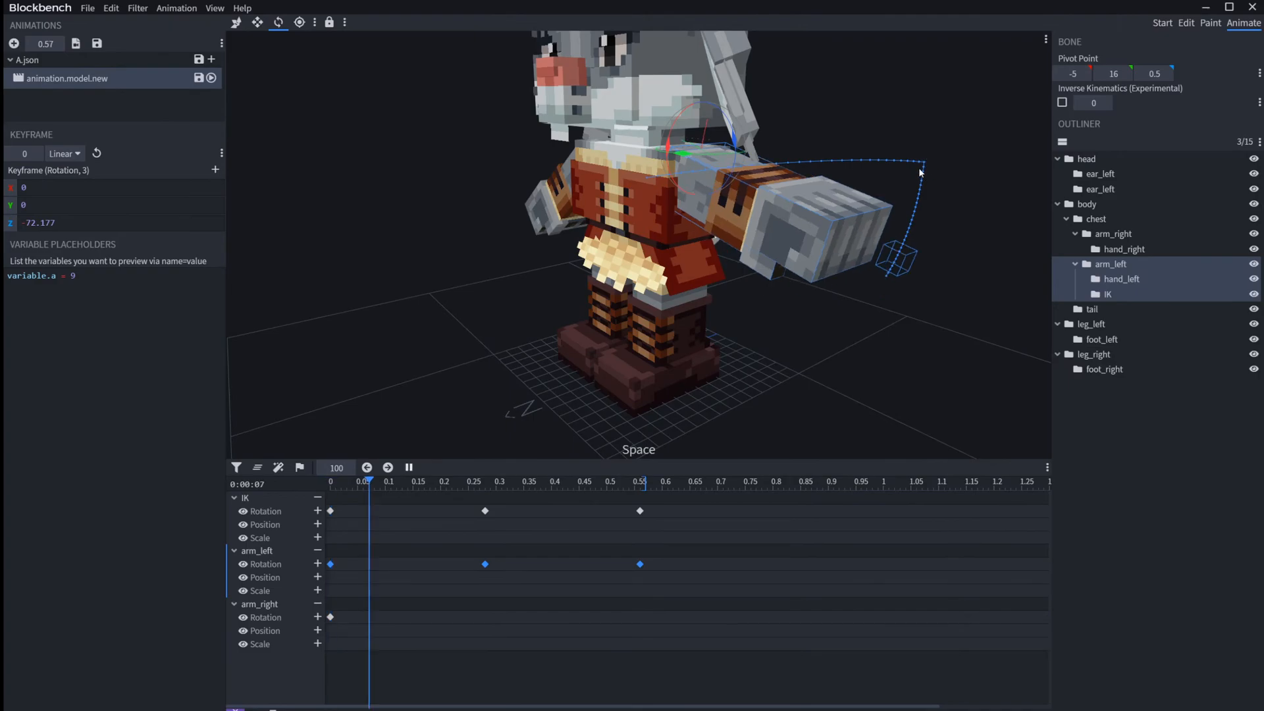
pyautogui.press('space')
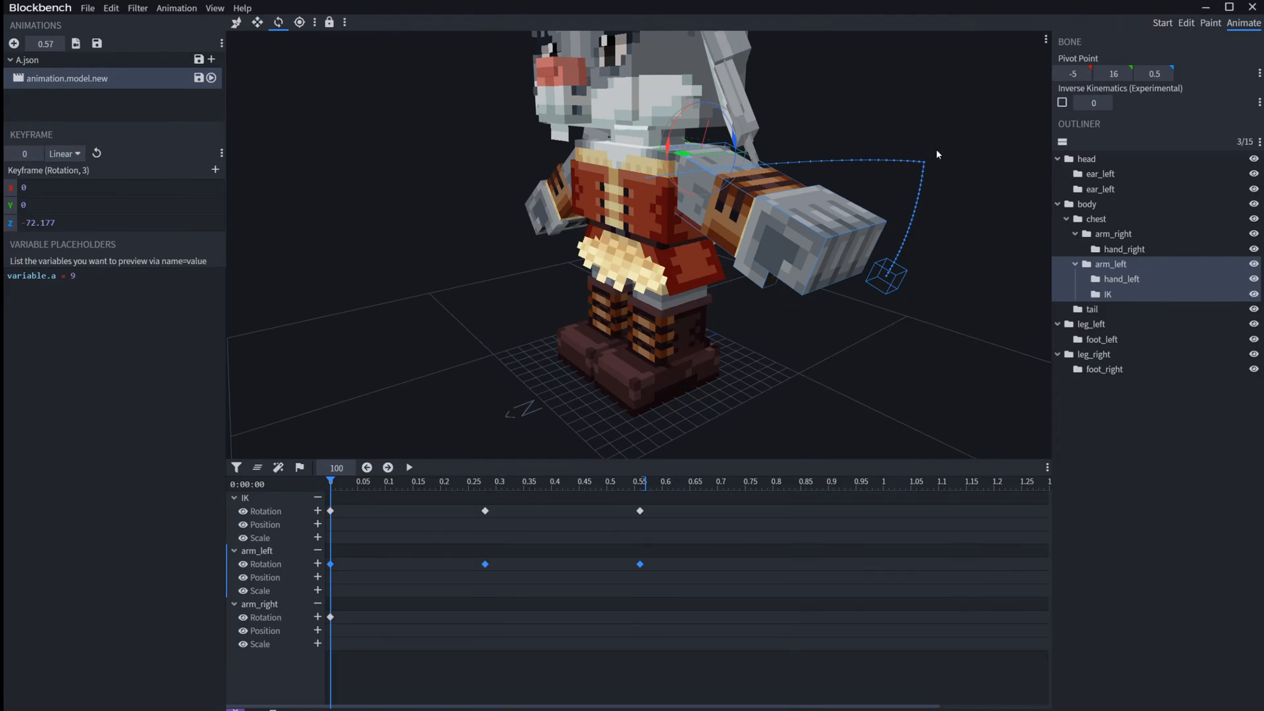
pyautogui.press('space')
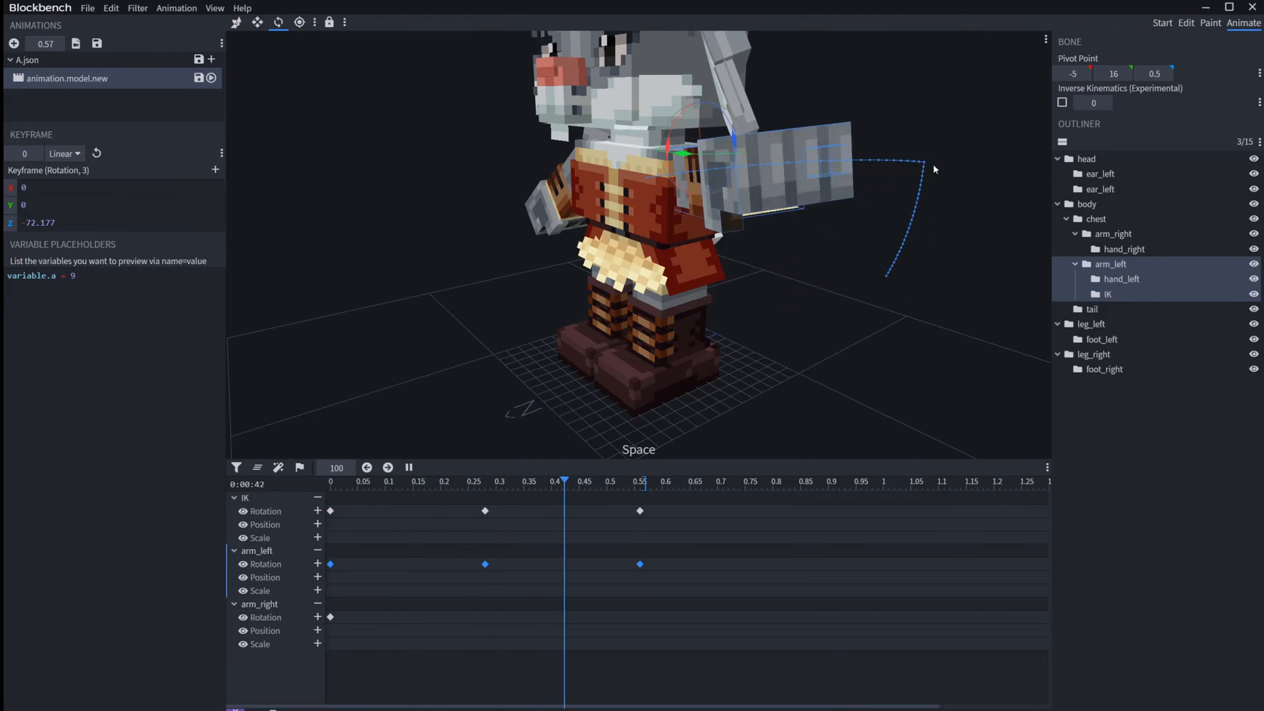
pyautogui.moveTo(551, 484); pyautogui.dragTo(495, 465)
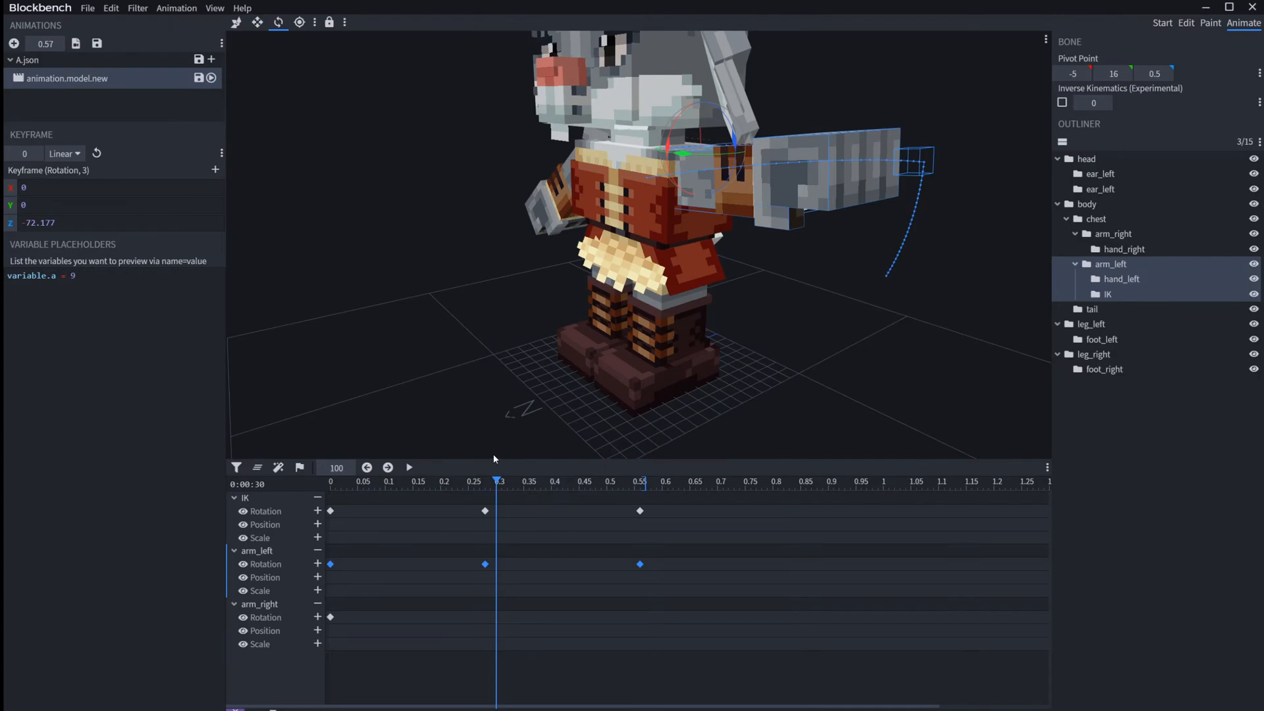
# Step: Set all three arm_left rotation keyframes to Smooth interpolation and scrub the timeline to inspect the arm's curved path
pyautogui.click(63, 154)
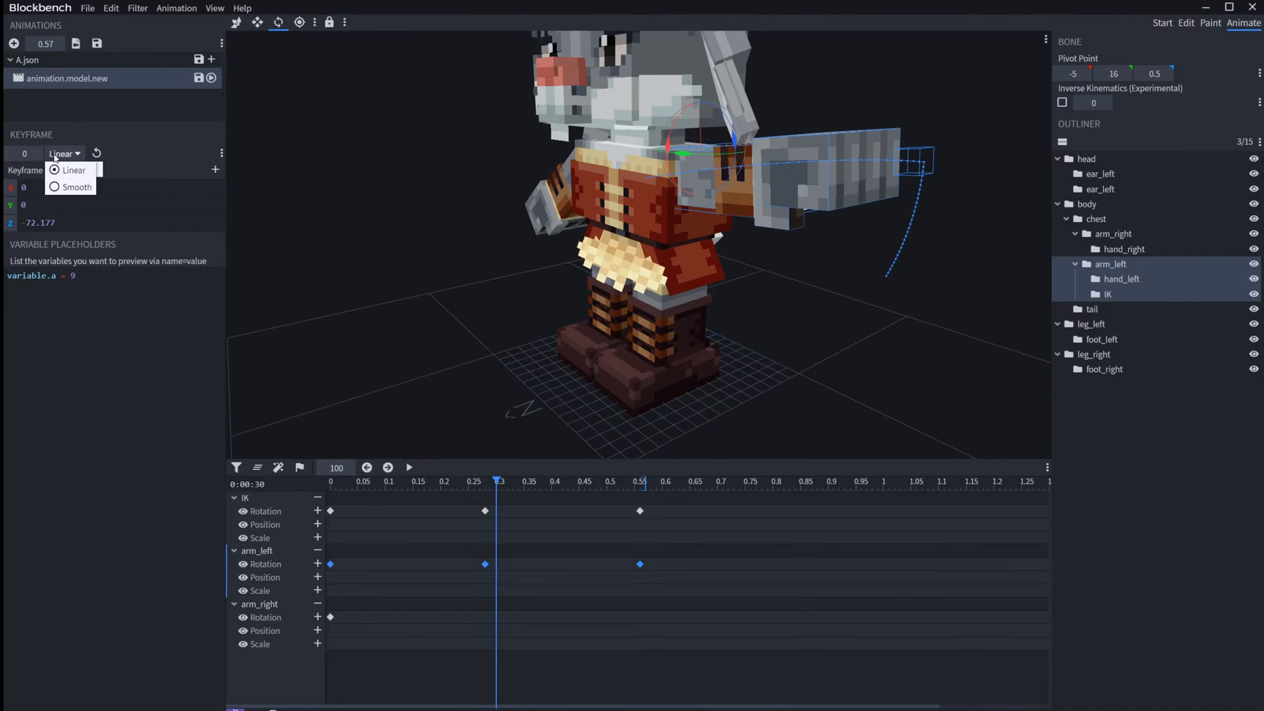
pyautogui.click(73, 187)
pyautogui.moveTo(432, 492); pyautogui.dragTo(641, 420)
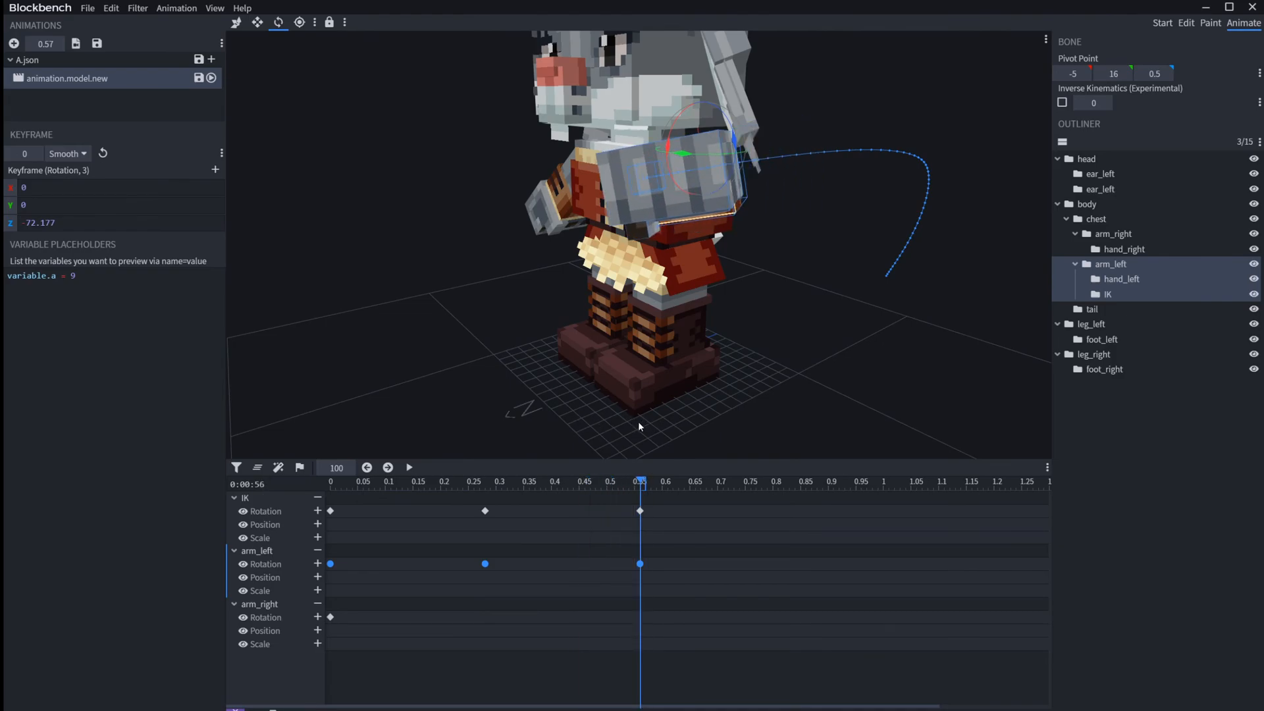
pyautogui.moveTo(638, 421); pyautogui.dragTo(617, 449)
pyautogui.moveTo(617, 479); pyautogui.dragTo(326, 471)
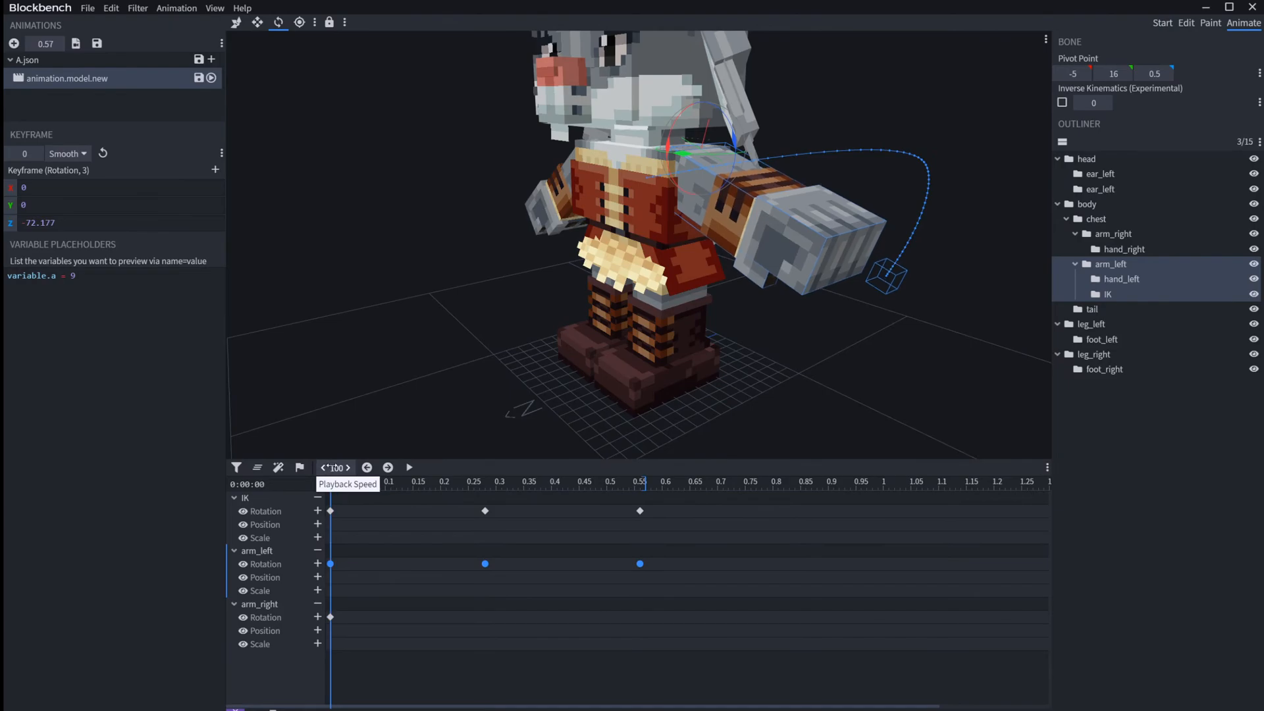
pyautogui.moveTo(331, 481); pyautogui.dragTo(453, 475)
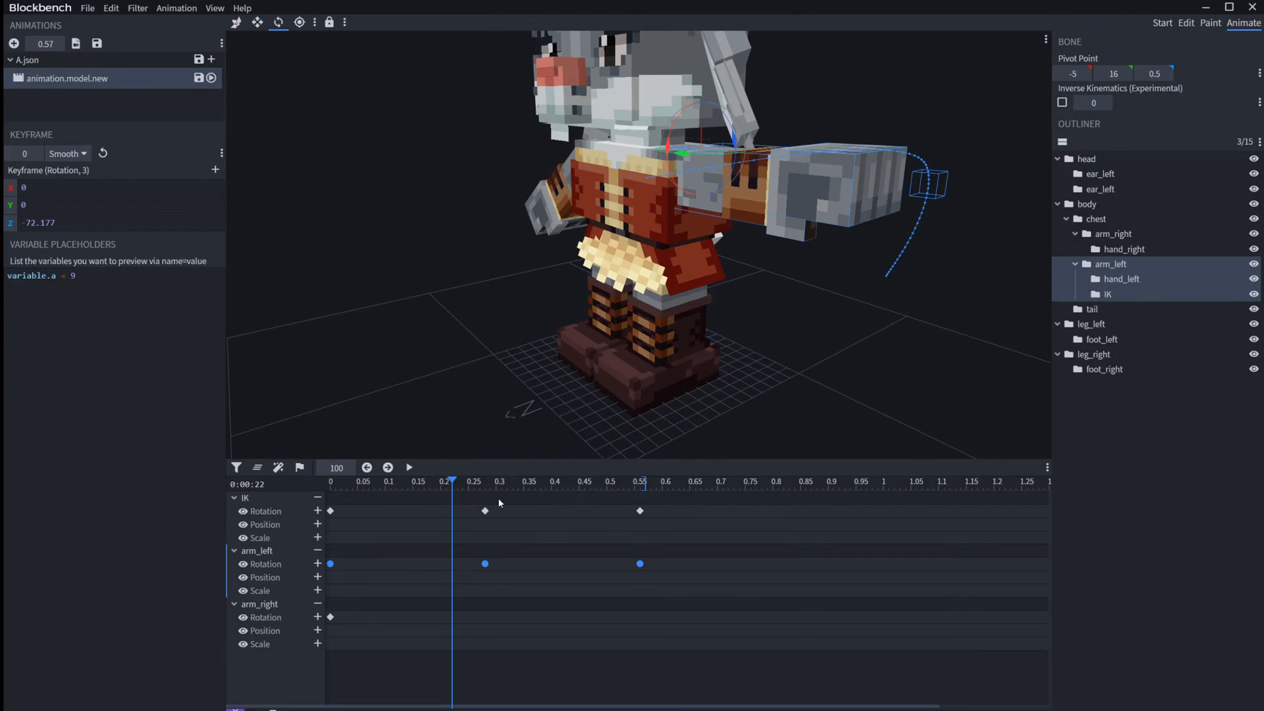
# Step: Select the IK rotation keyframes, check the interpolation of the arm_left keyframe at 0.28, and play the animation
pyautogui.moveTo(684, 502); pyautogui.dragTo(326, 508)
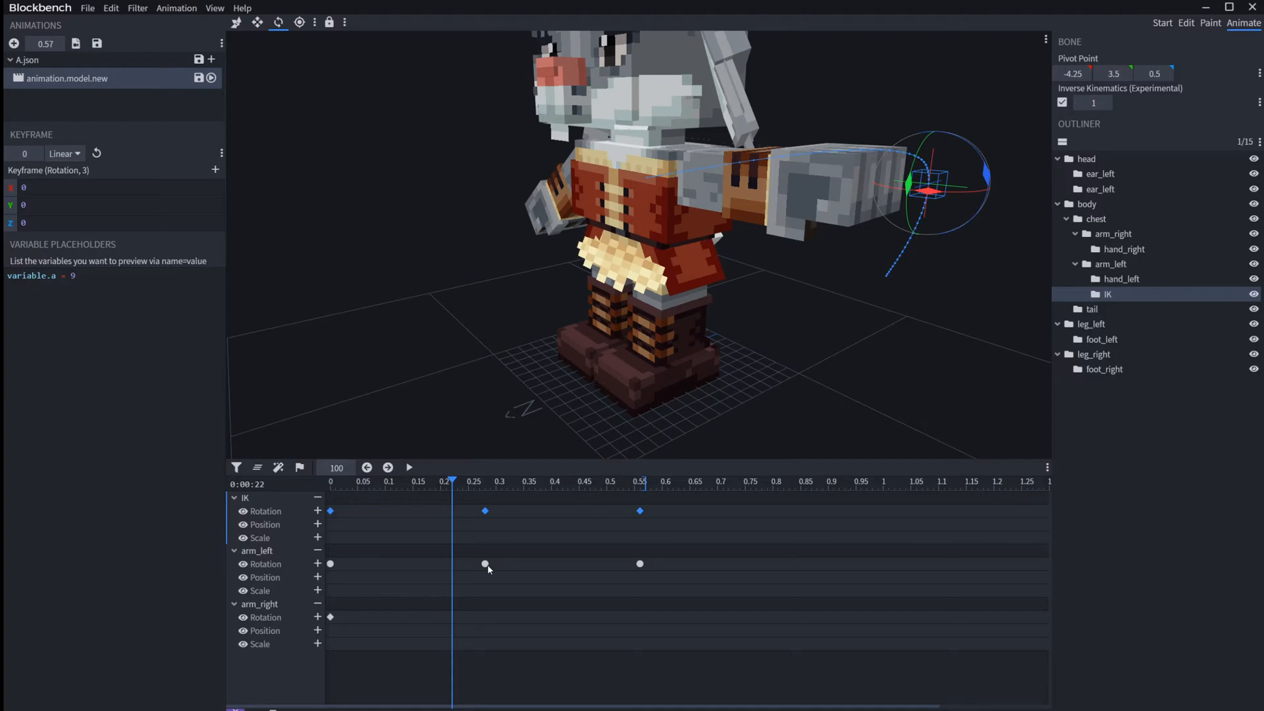
pyautogui.click(485, 564)
pyautogui.click(65, 153)
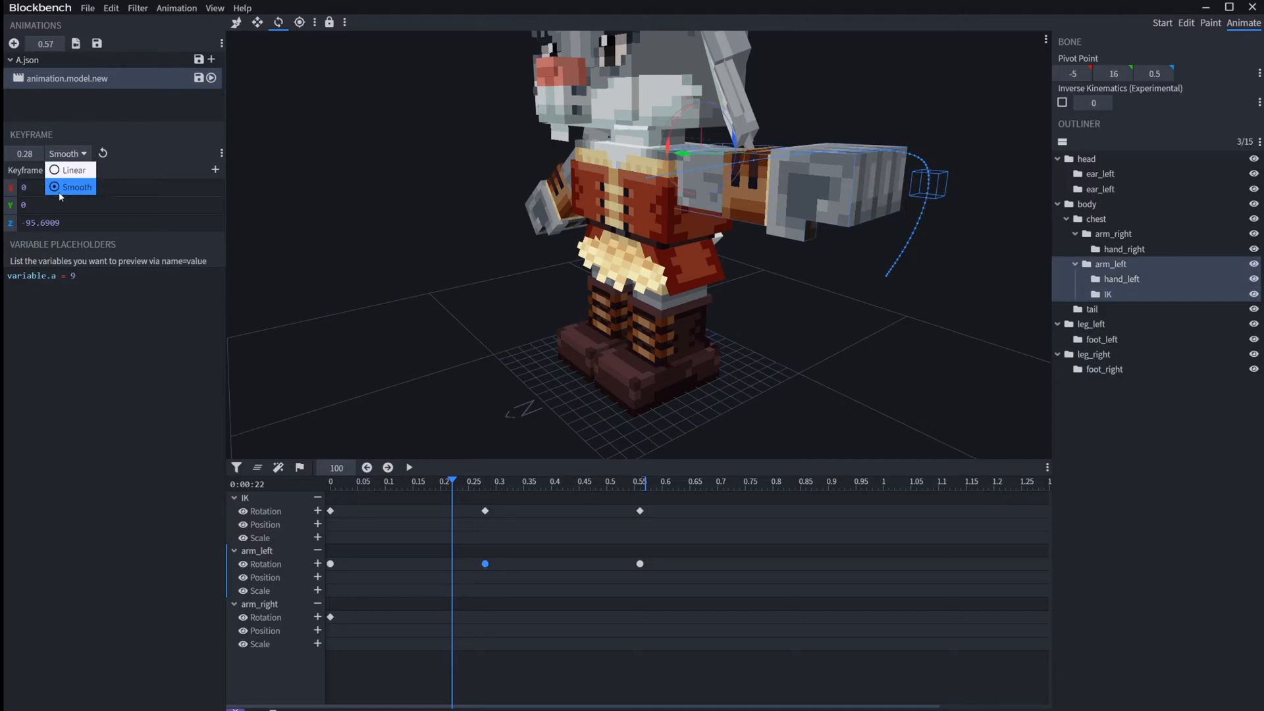
pyautogui.moveTo(459, 485); pyautogui.dragTo(138, 450)
pyautogui.press('space')
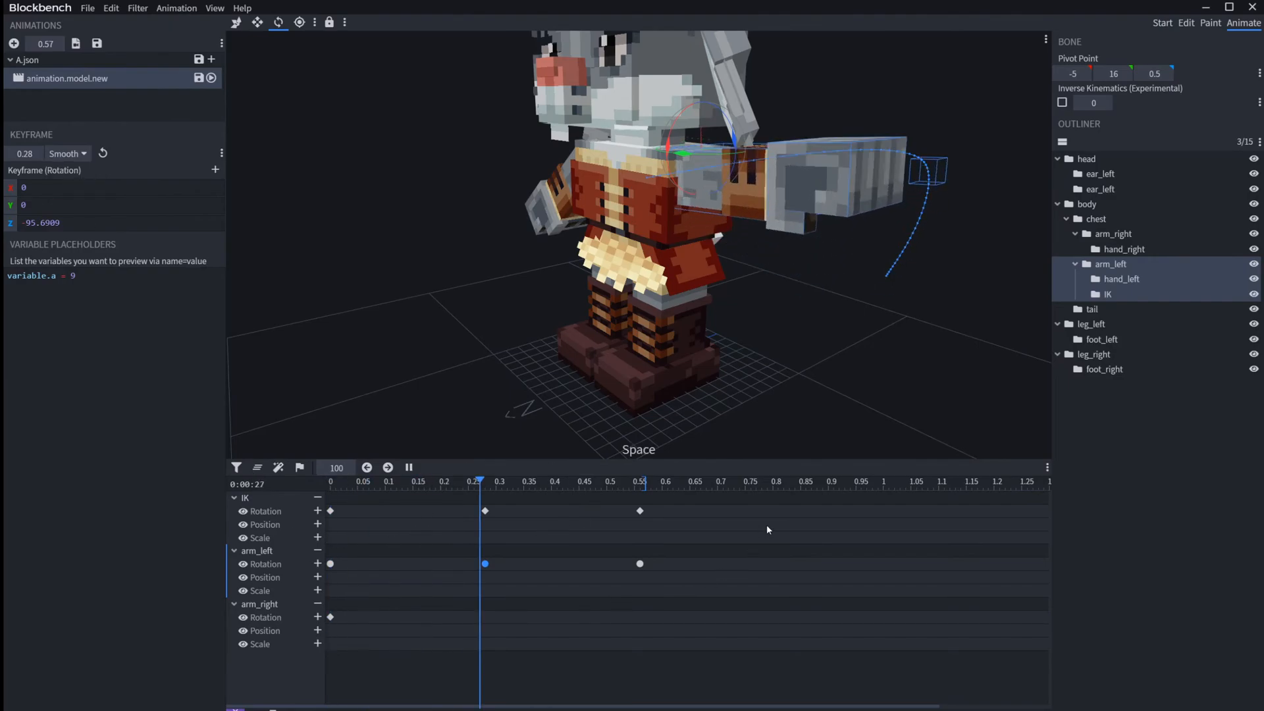
# Step: Set all arm_left rotation keyframes to Linear interpolation and play the animation
pyautogui.moveTo(748, 580); pyautogui.dragTo(285, 558)
pyautogui.click(66, 154)
pyautogui.click(63, 168)
pyautogui.click(421, 563)
pyautogui.press('space')
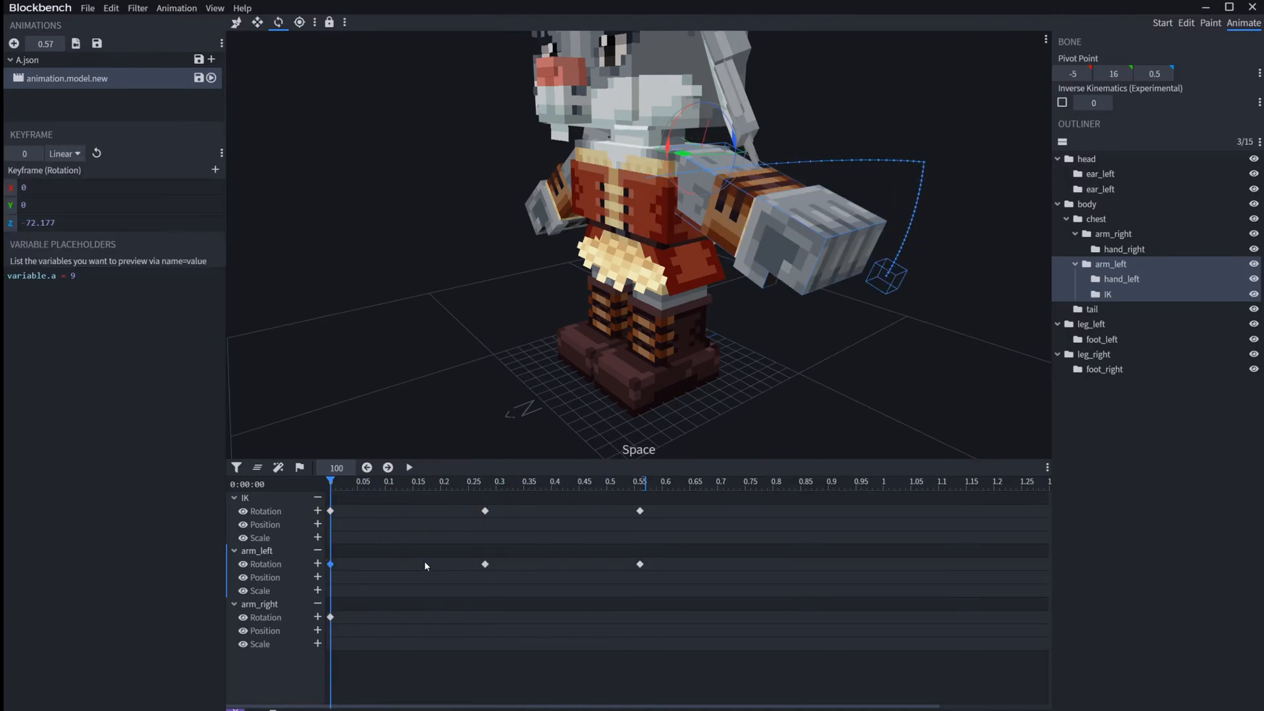
# Step: Set only the first arm_left rotation keyframe at 0 to Smooth interpolation and play the result
pyautogui.click(65, 153)
pyautogui.click(74, 186)
pyautogui.press('space')
pyautogui.press('space')
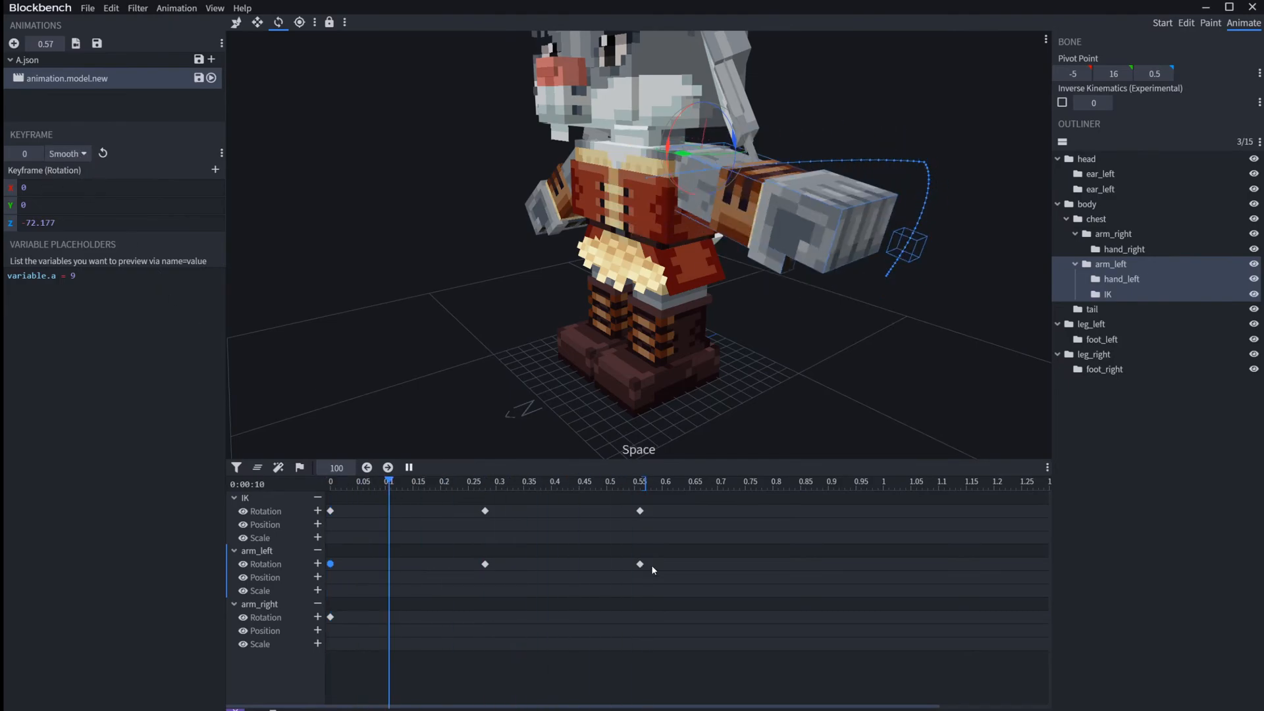
# Step: Select all three arm_left rotation keyframes and set their interpolation to Smooth
pyautogui.moveTo(693, 582); pyautogui.dragTo(324, 550)
pyautogui.click(67, 153)
pyautogui.click(76, 189)
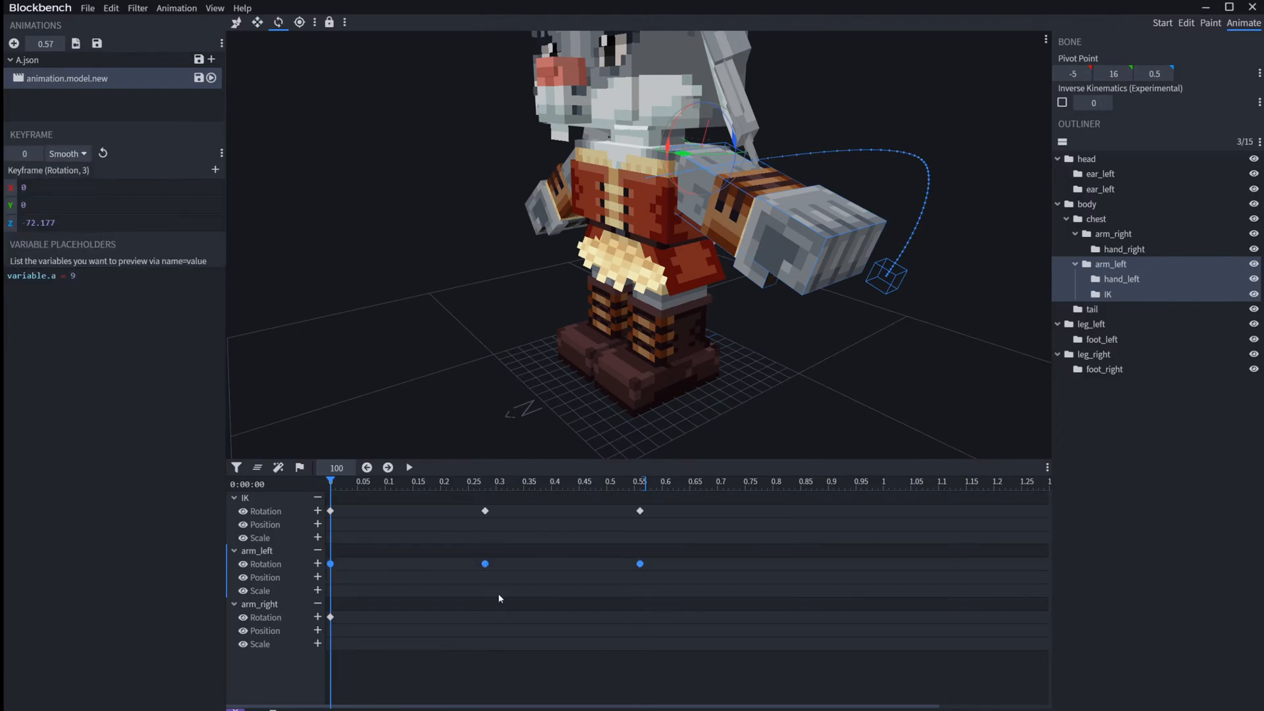
# Step: Set the middle arm_left rotation keyframe at 0.28 to Linear interpolation and check the setting against the first keyframe
pyautogui.moveTo(491, 575); pyautogui.dragTo(484, 553)
pyautogui.rightClick(485, 564)
pyautogui.moveTo(489, 566)
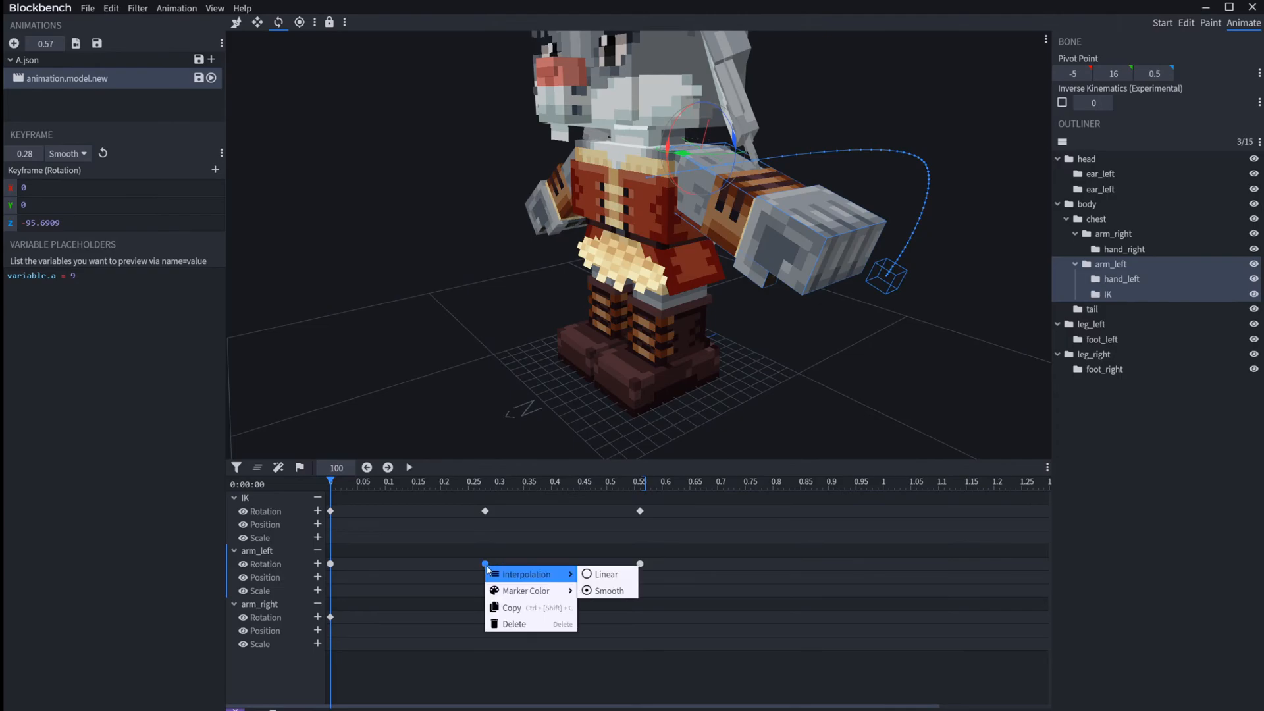
pyautogui.click(616, 567)
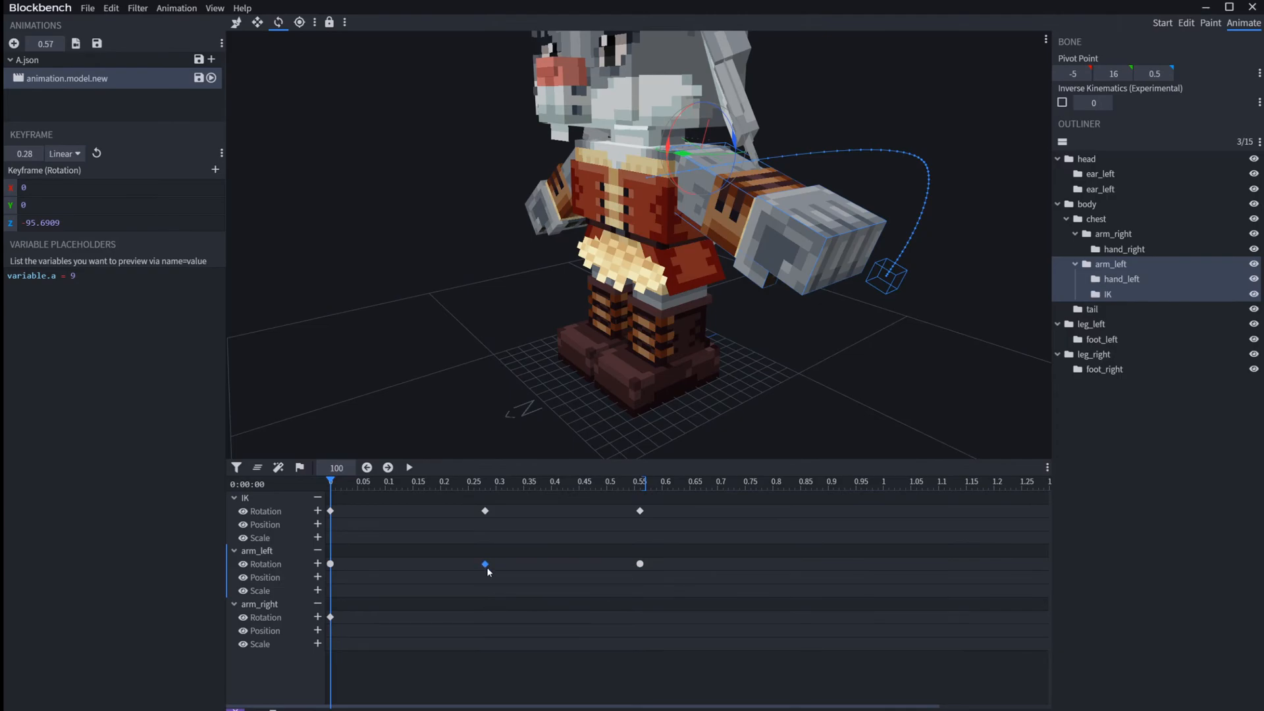
pyautogui.rightClick(485, 565)
pyautogui.moveTo(491, 570)
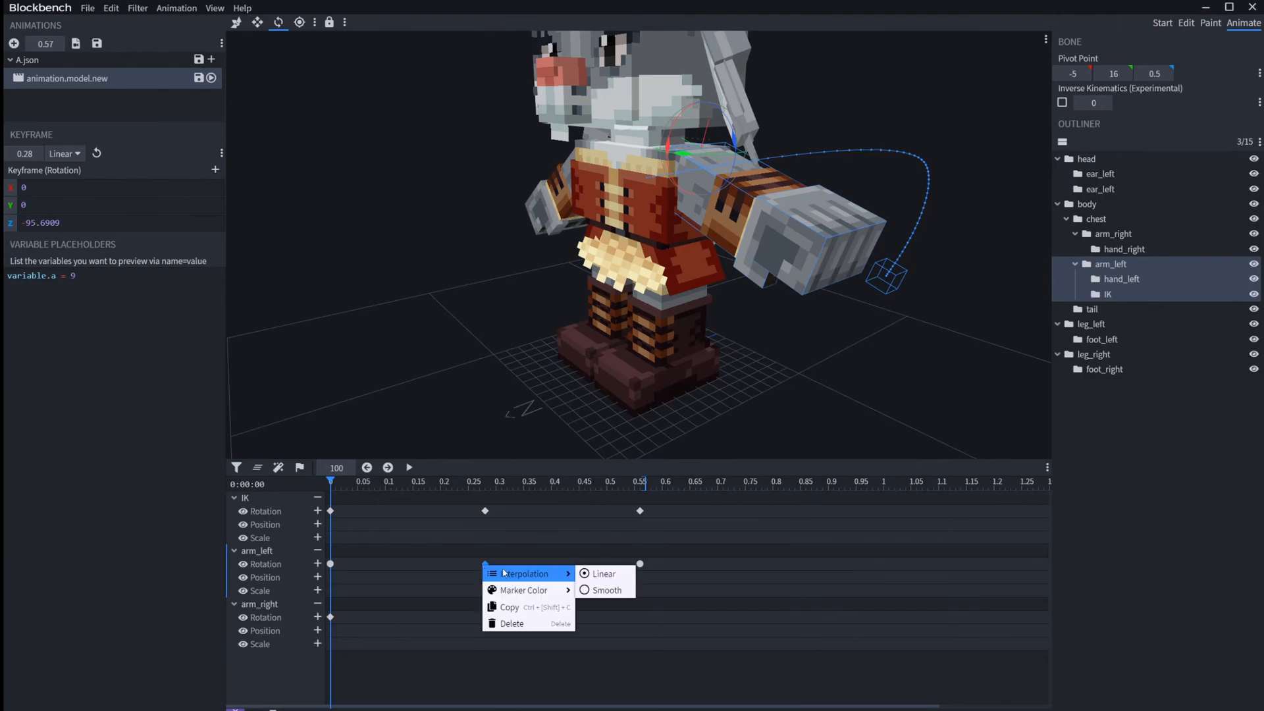
pyautogui.click(429, 545)
pyautogui.click(330, 565)
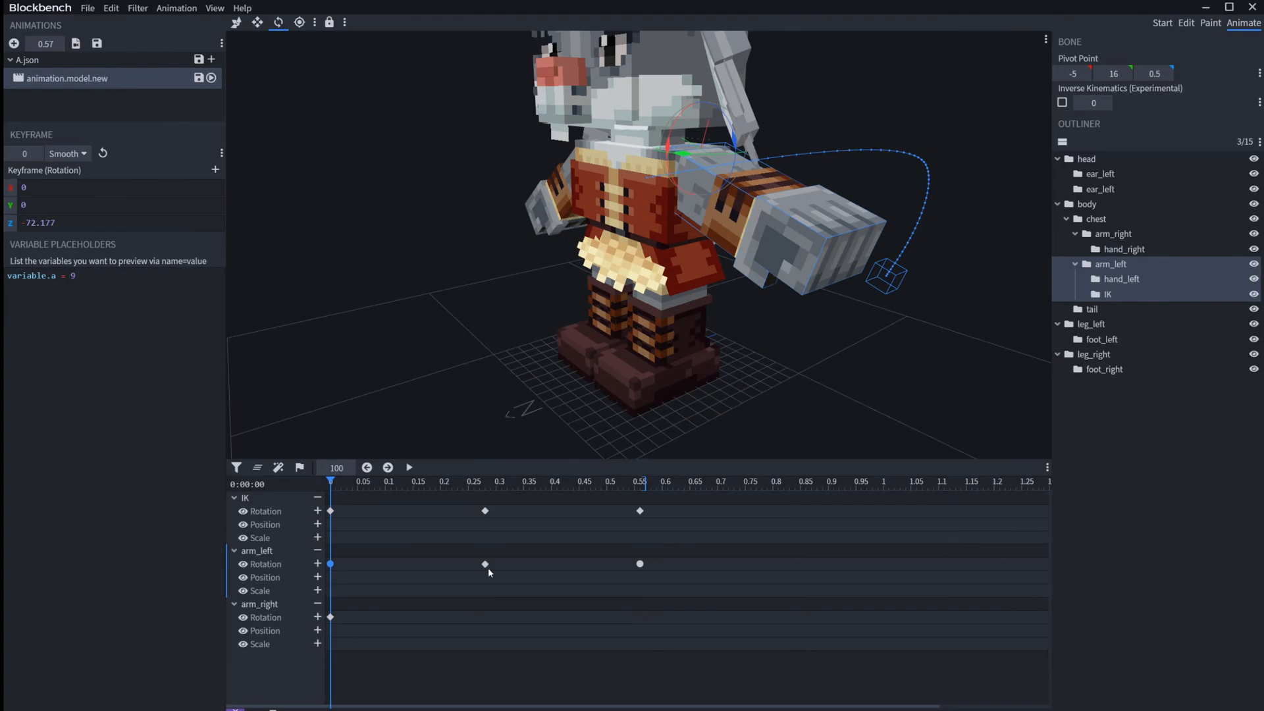
# Step: Set the arm_left rotation keyframe at 0.28 back to Smooth interpolation and play the animation
pyautogui.rightClick(486, 565)
pyautogui.moveTo(559, 571)
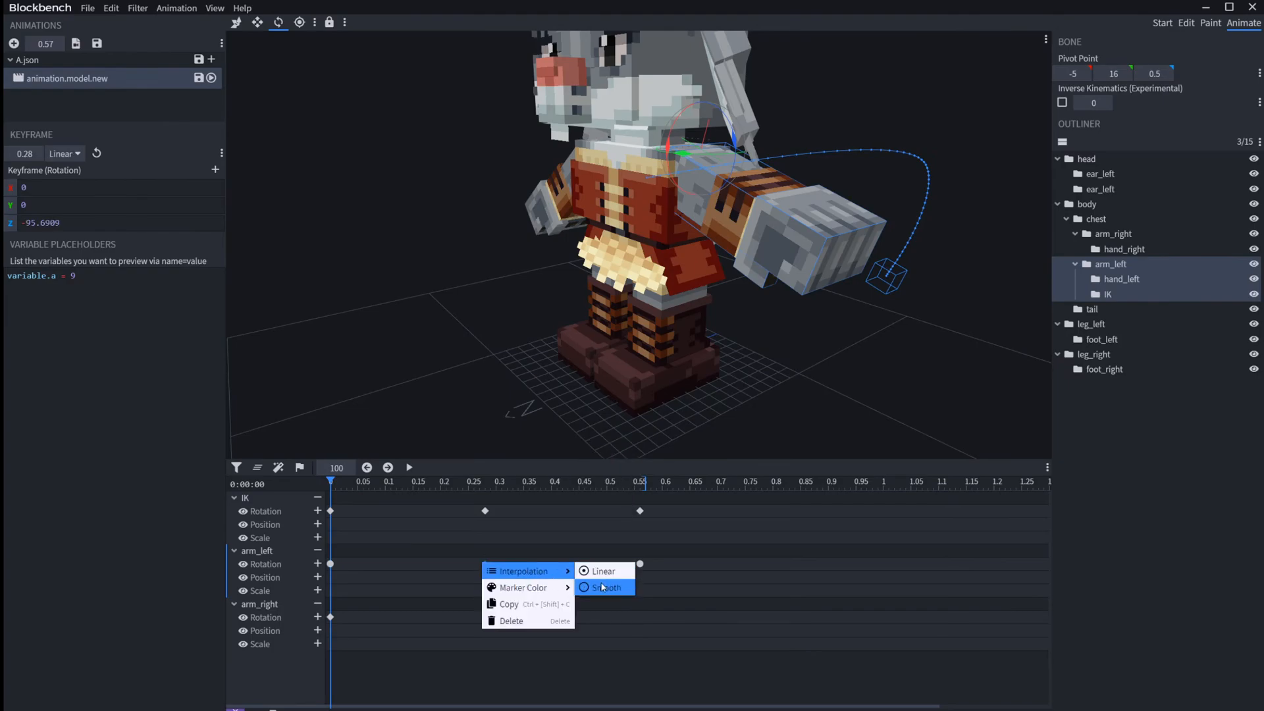
pyautogui.click(603, 587)
pyautogui.press('space')
pyautogui.press('space')
# Step: Set the arm_left rotation keyframe at 0.28 to Linear interpolation and play the animation
pyautogui.rightClick(486, 564)
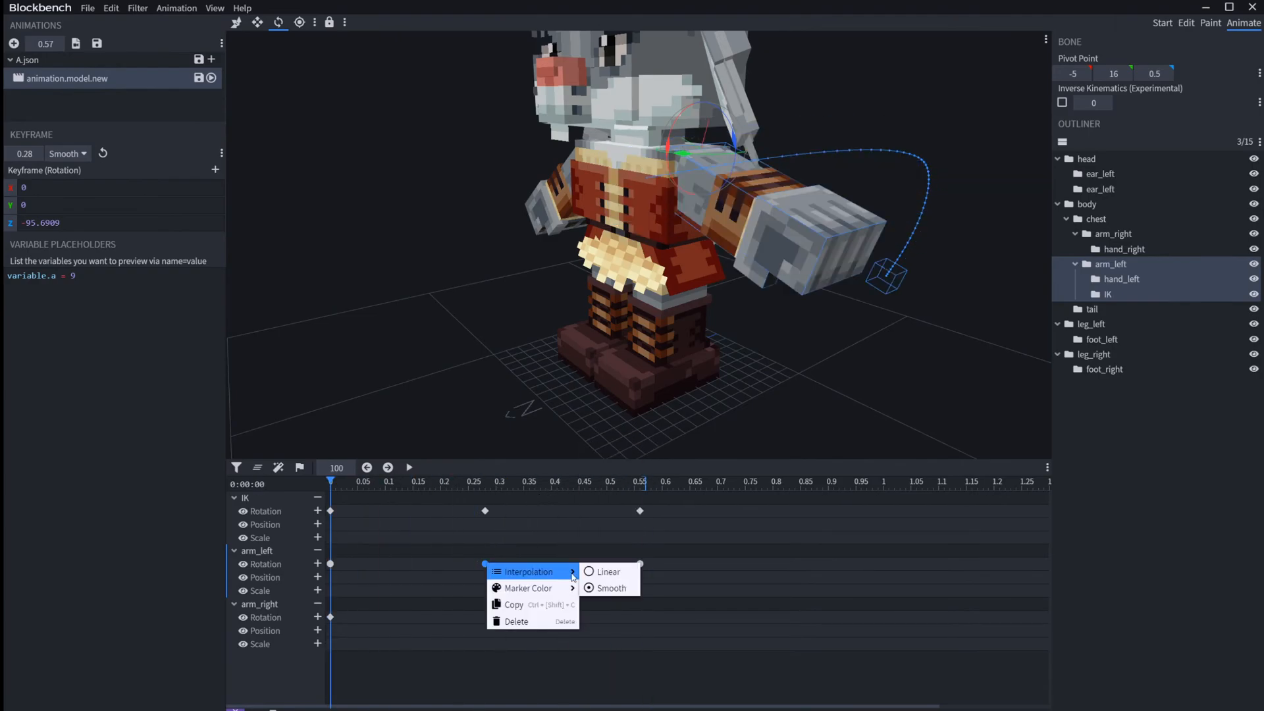
pyautogui.click(607, 571)
pyautogui.press('space')
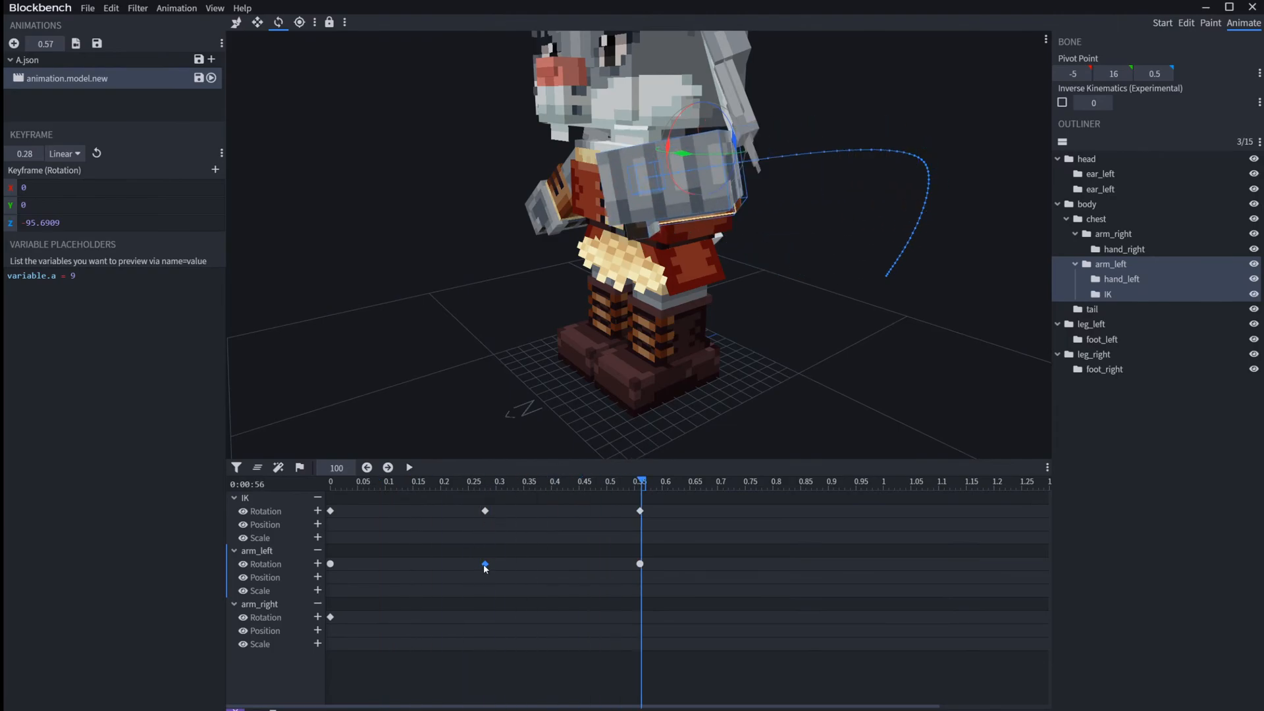
# Step: Set the last arm_left rotation keyframe at 0.56 to Linear interpolation
pyautogui.click(641, 565)
pyautogui.rightClick(640, 565)
pyautogui.moveTo(716, 577)
pyautogui.click(760, 572)
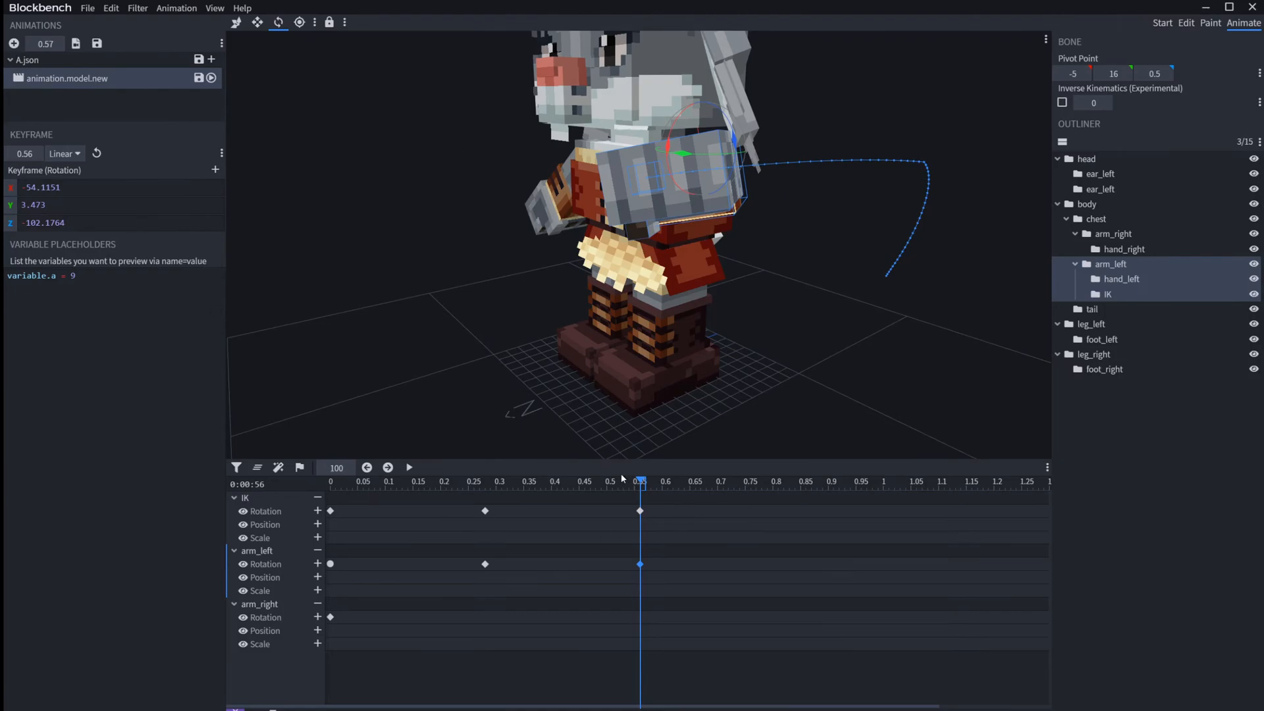
# Step: Move the playhead to 0.33 and set the arm_left rotation keyframe at 0.28 to Smooth interpolation
pyautogui.moveTo(513, 493)
pyautogui.mouseDown()
pyautogui.moveTo(499, 493)
pyautogui.moveTo(539, 493)
pyautogui.moveTo(492, 492)
pyautogui.moveTo(513, 496)
pyautogui.mouseUp()
pyautogui.click(485, 565)
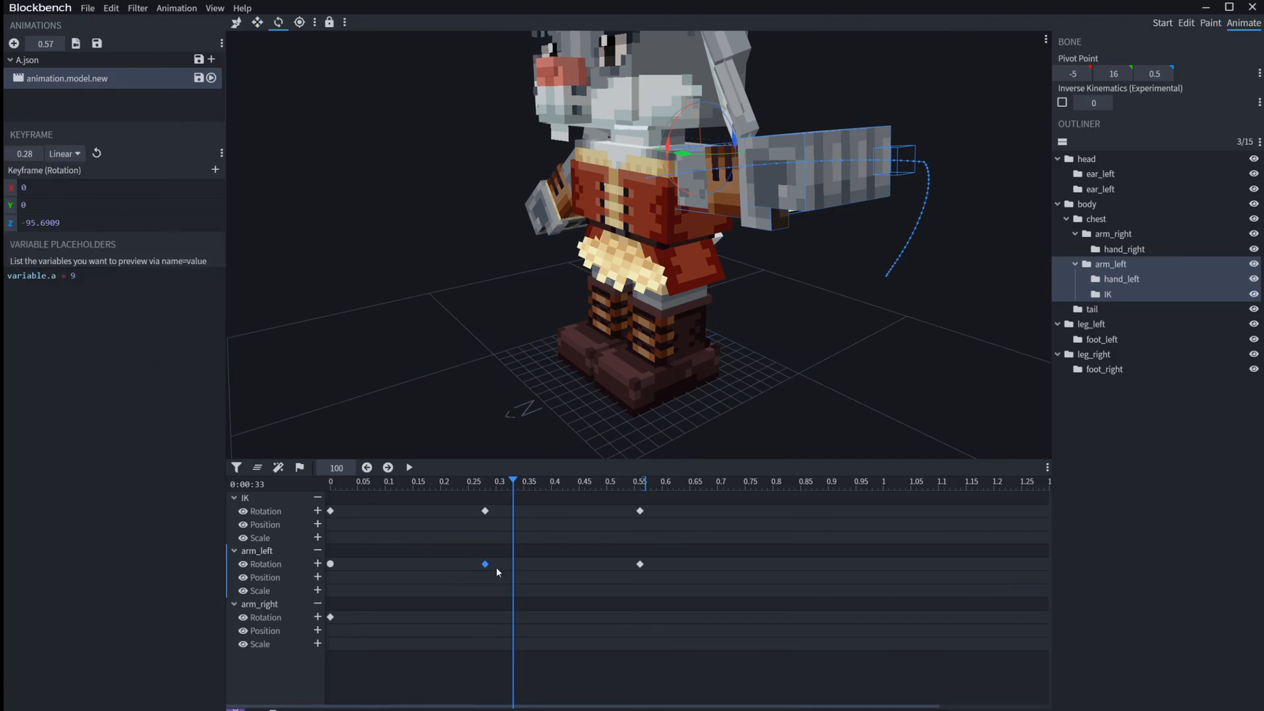
pyautogui.rightClick(484, 566)
pyautogui.moveTo(521, 574)
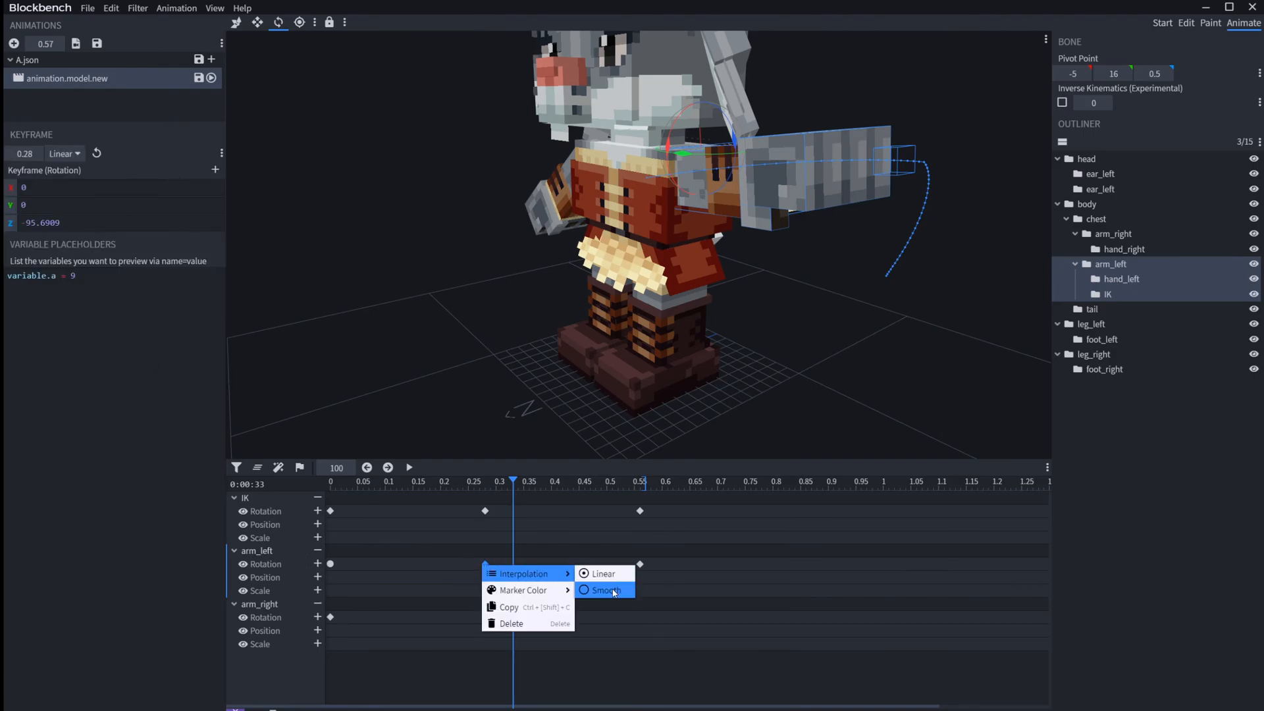
pyautogui.click(612, 591)
# Step: Add an arm_left rotation keyframe at 0.38 with Smooth interpolation and move it to 0.46
pyautogui.moveTo(514, 484); pyautogui.dragTo(542, 482)
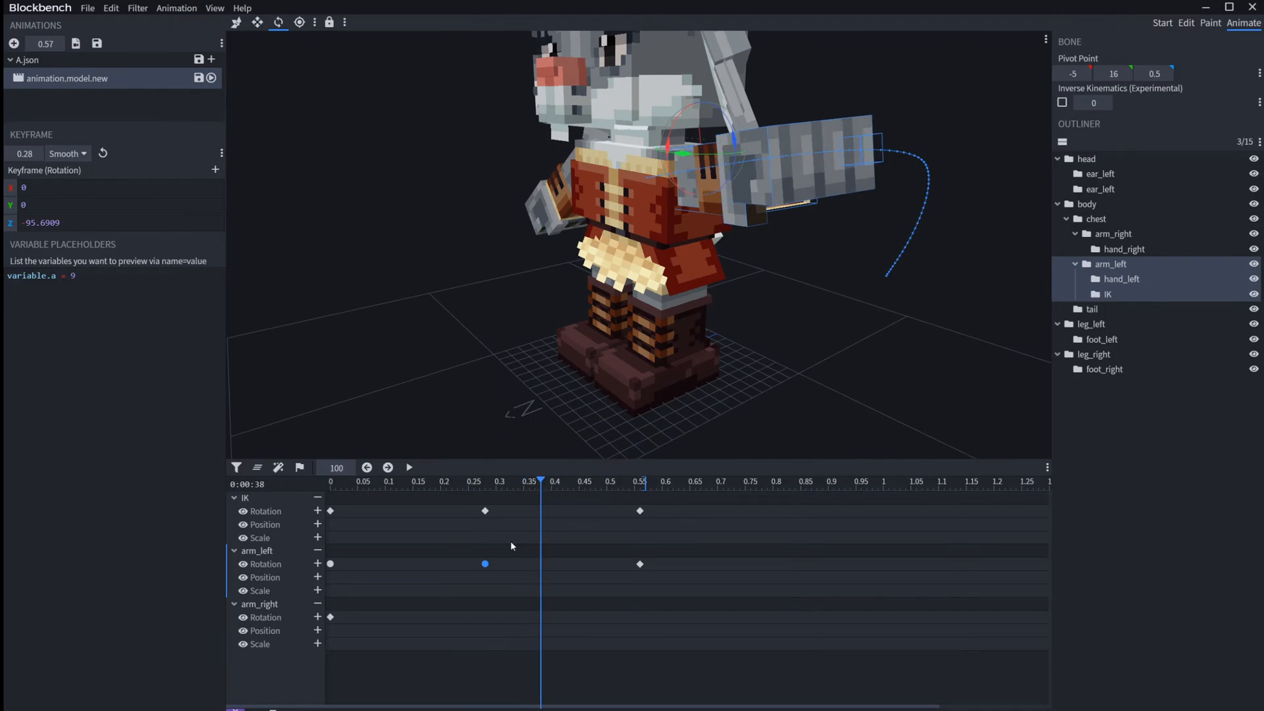
pyautogui.click(317, 564)
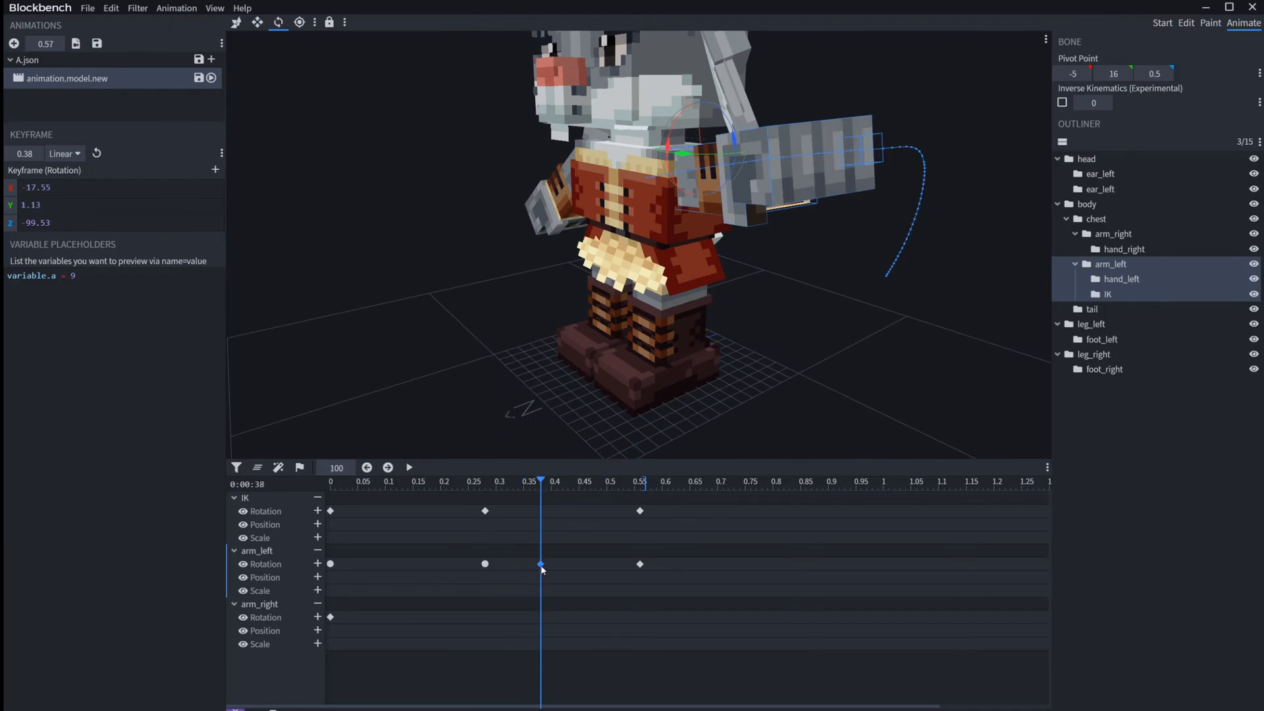
pyautogui.rightClick(541, 564)
pyautogui.moveTo(593, 591)
pyautogui.click(665, 591)
pyautogui.moveTo(540, 565); pyautogui.dragTo(589, 563)
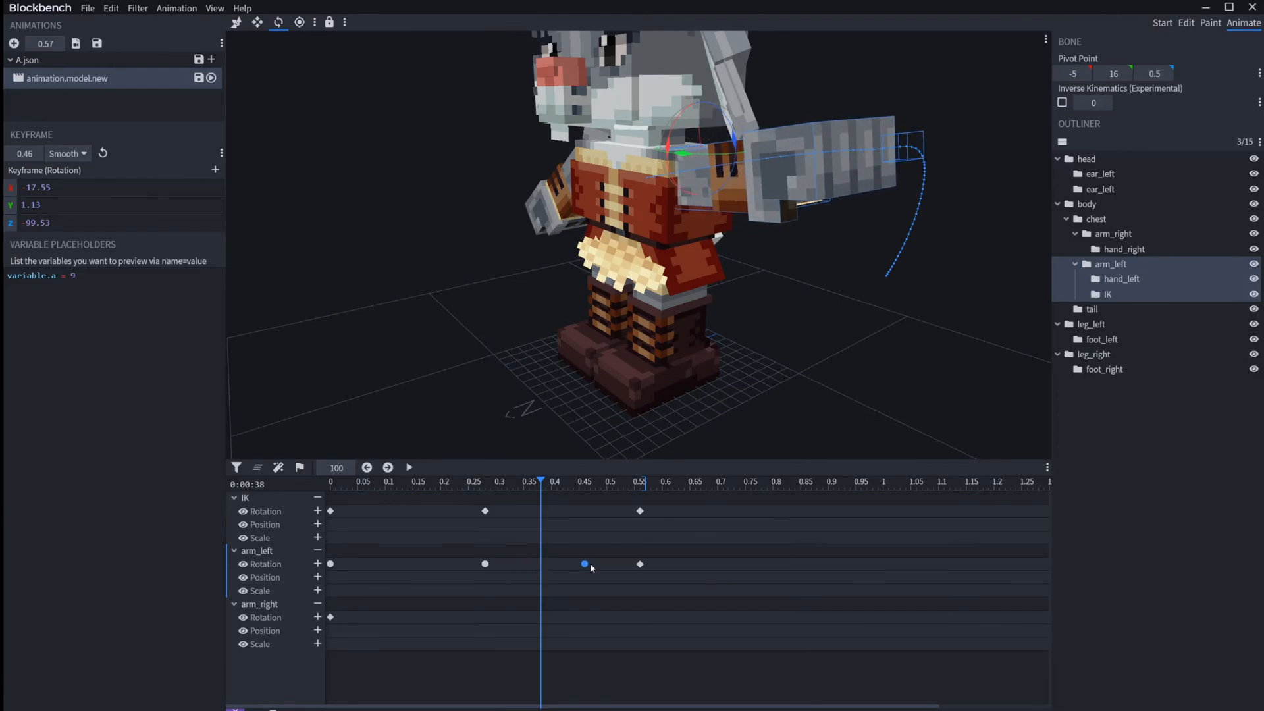
# Step: Return the playhead to the start and play the animation to check the motion with the added keyframe
pyautogui.moveTo(534, 484); pyautogui.dragTo(196, 491)
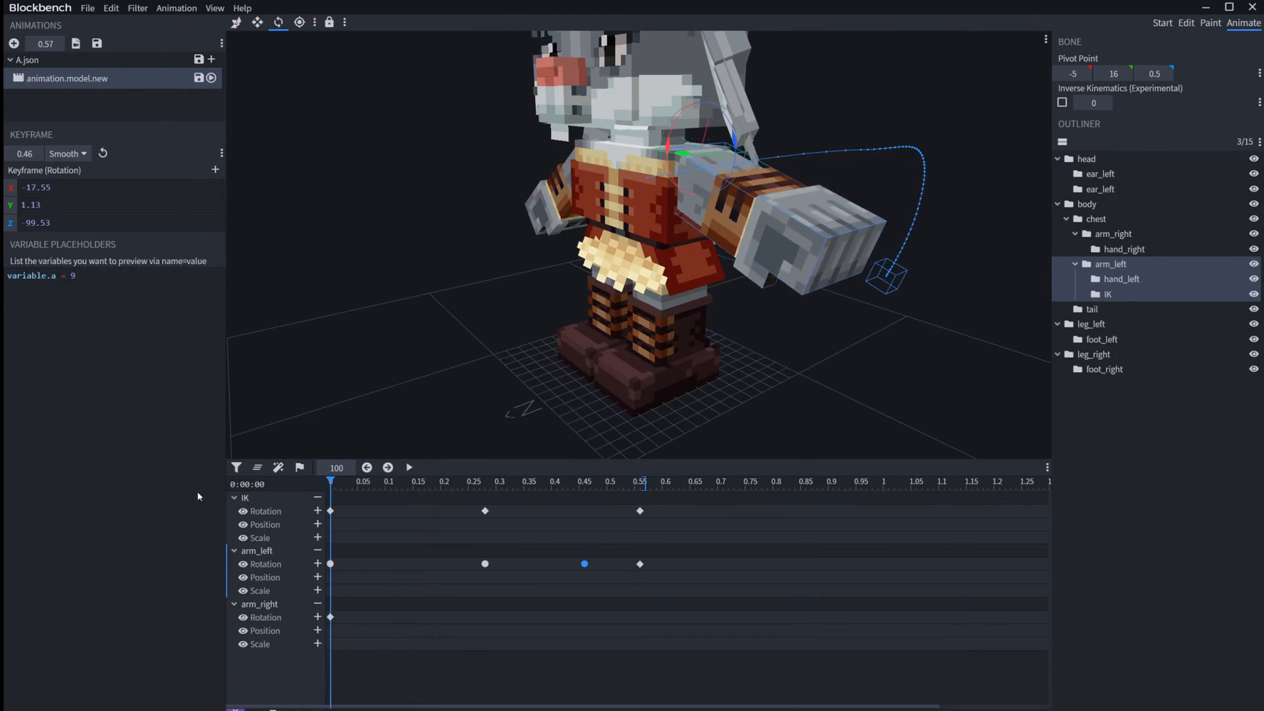
pyautogui.press('space')
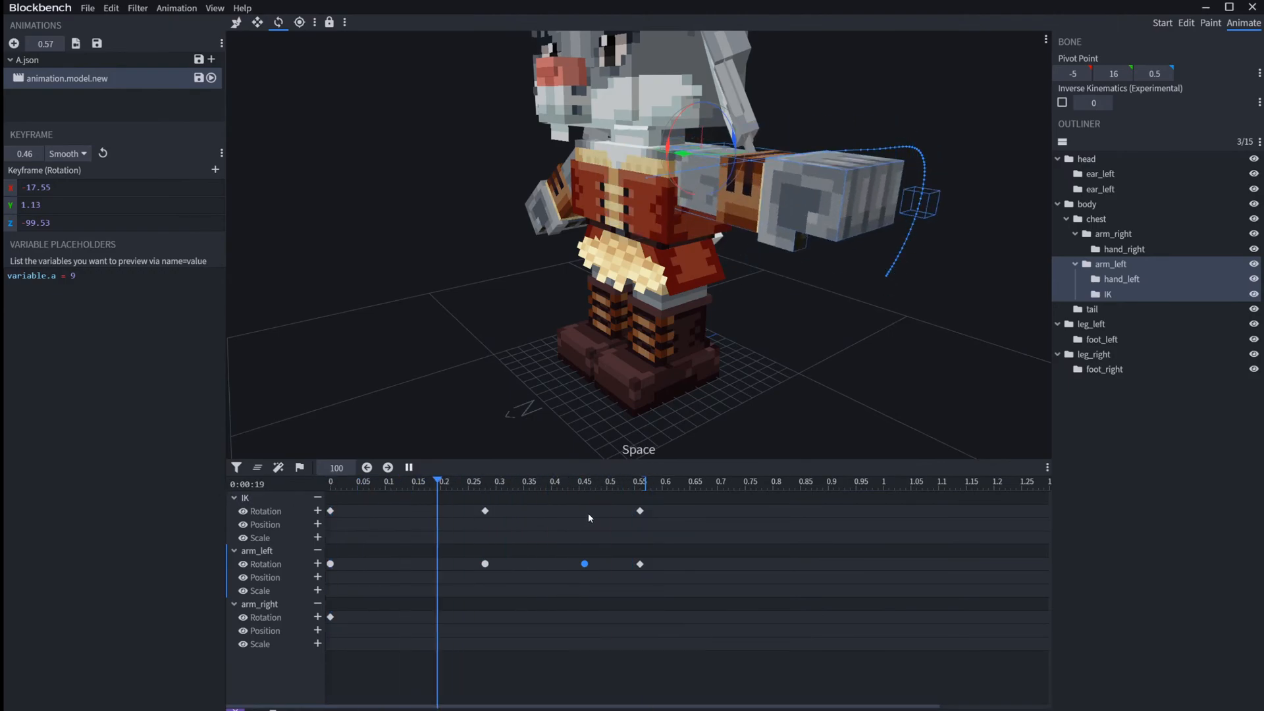
pyautogui.press('space')
pyautogui.press('space')
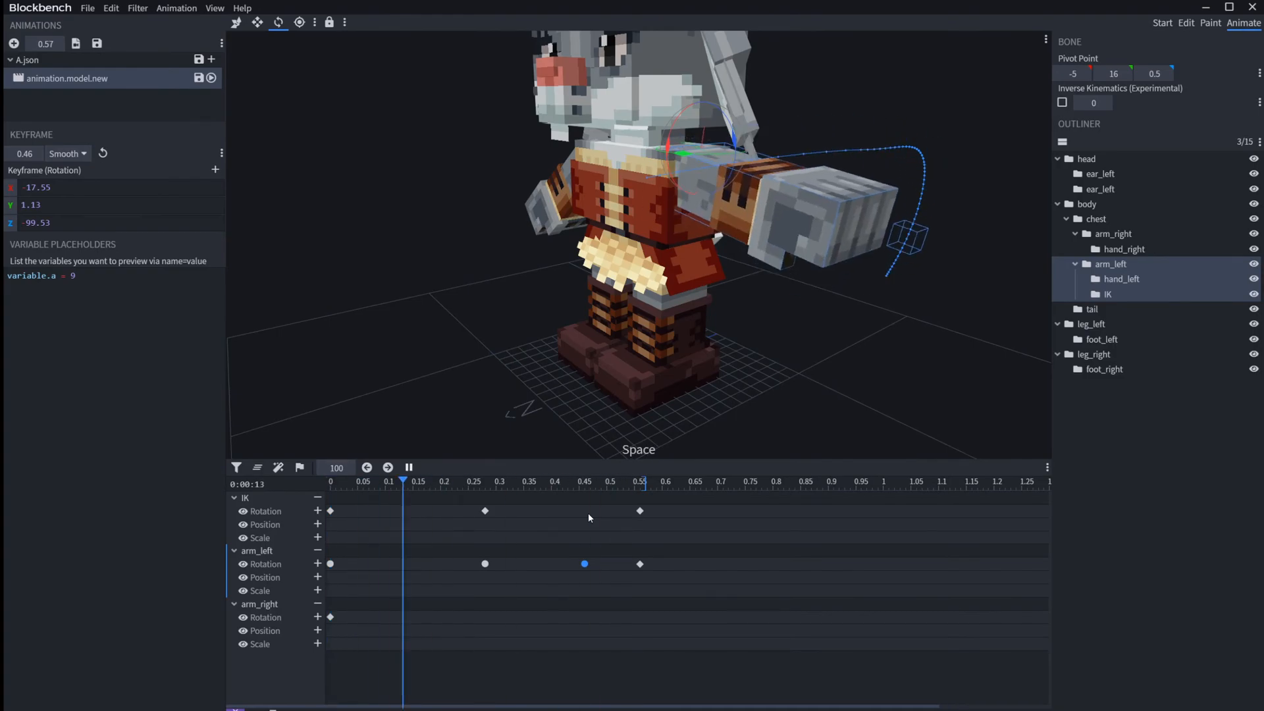
pyautogui.press('space')
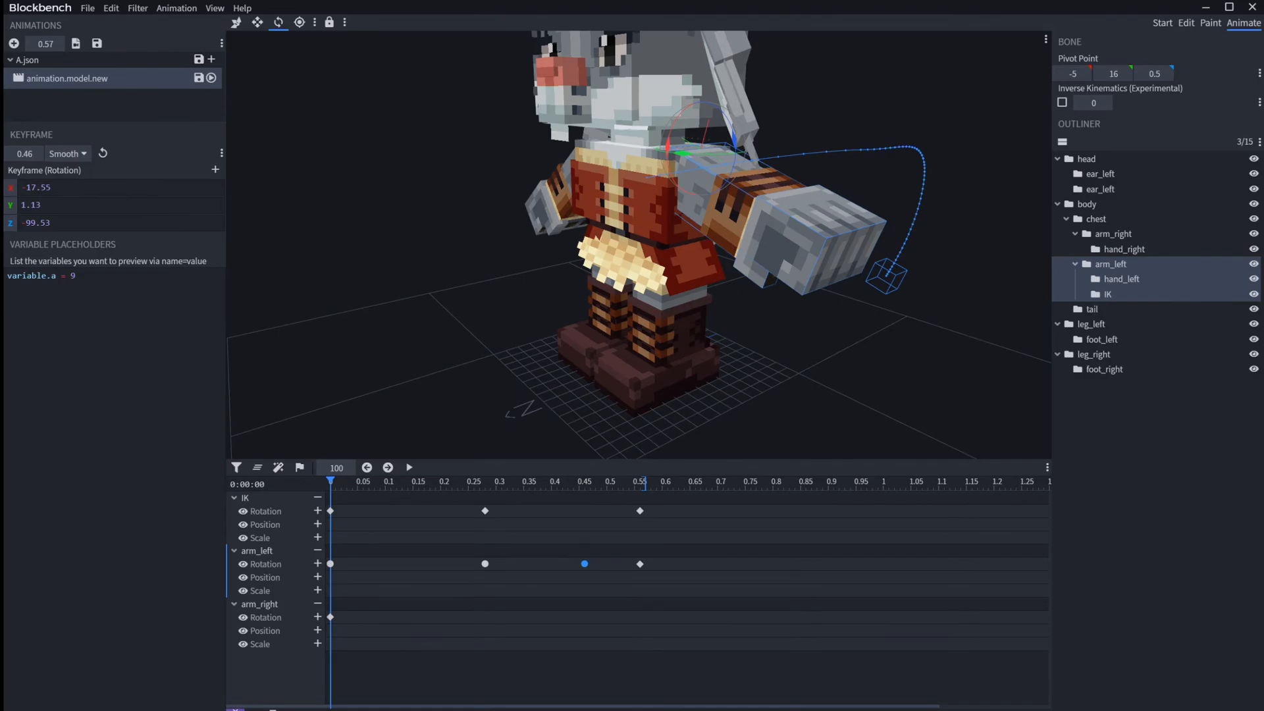
# Step: Delete all arm_left rotation keyframes and add a single new rotation keyframe at 0.28
pyautogui.moveTo(738, 586); pyautogui.dragTo(303, 566)
pyautogui.press('Delete')
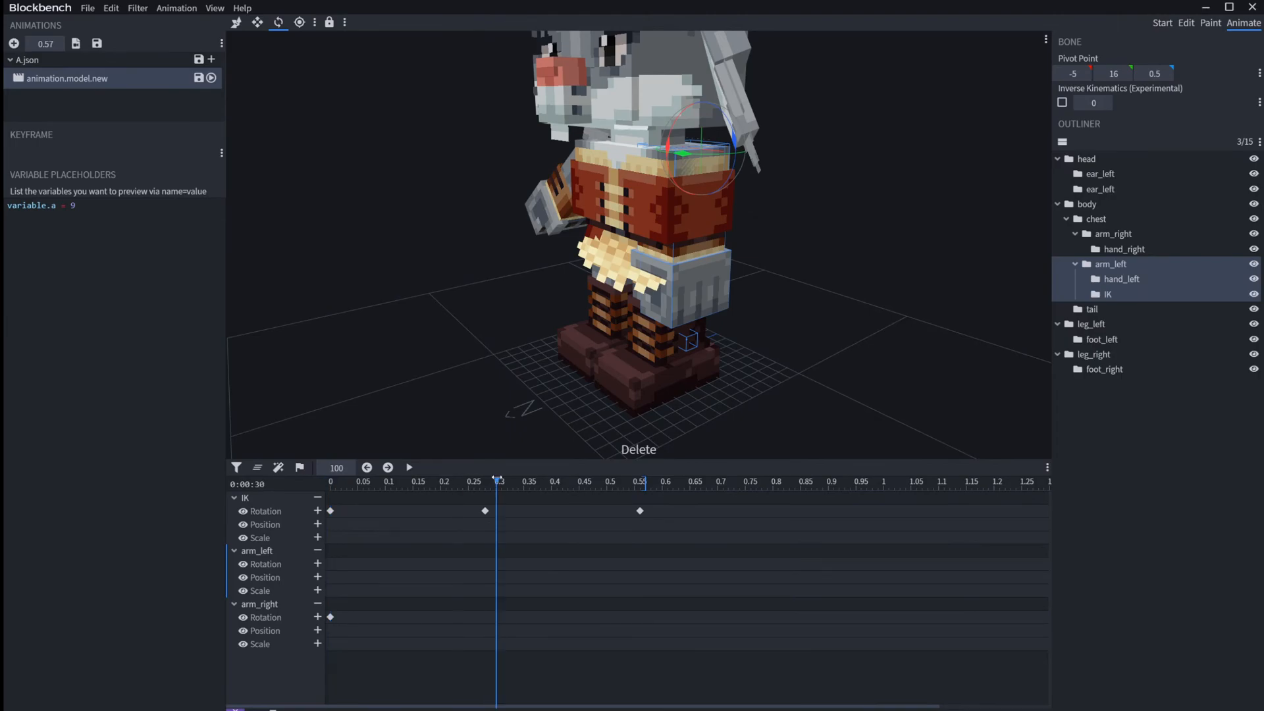
pyautogui.click(317, 563)
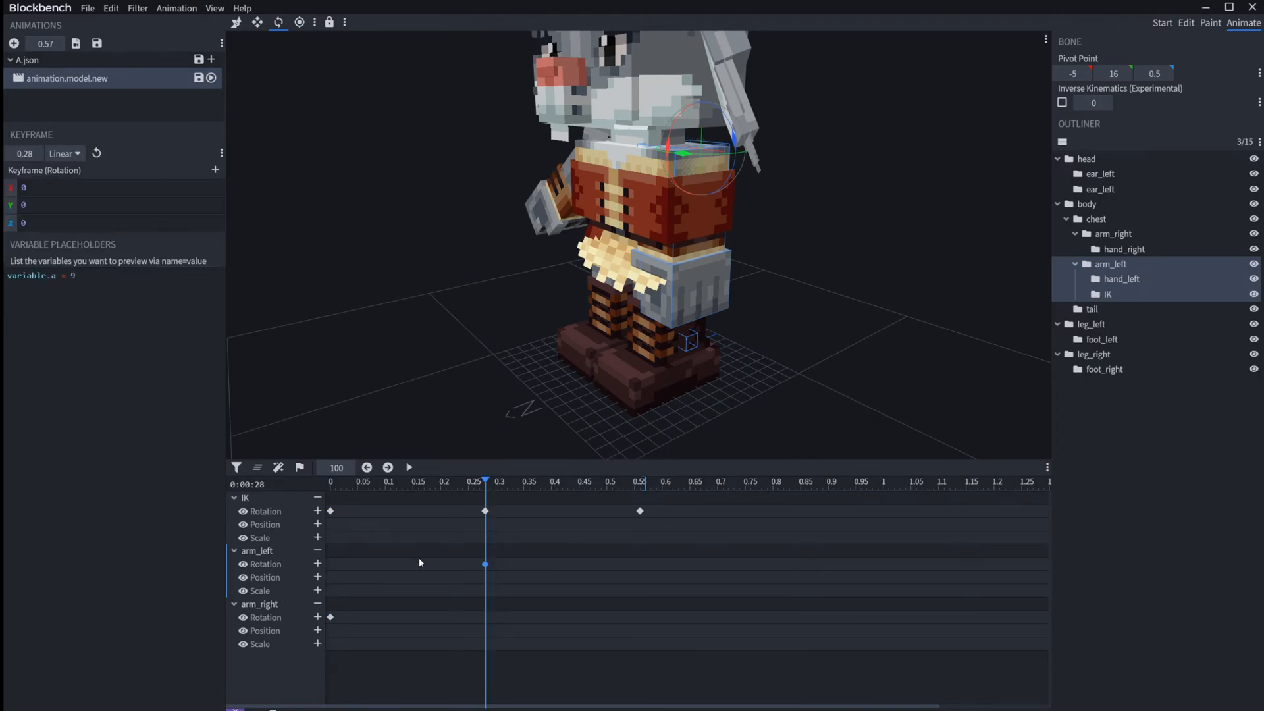
# Step: Rotate arm_left to -90 on Z at the 0.28 keyframe so that the arm points straight sideways
pyautogui.moveTo(740, 146); pyautogui.dragTo(708, 346)
pyautogui.moveTo(815, 355); pyautogui.dragTo(867, 339)
pyautogui.moveTo(866, 338); pyautogui.dragTo(770, 390, button='right')
pyautogui.scroll(6, 777, 348)
pyautogui.moveTo(770, 390); pyautogui.dragTo(758, 367)
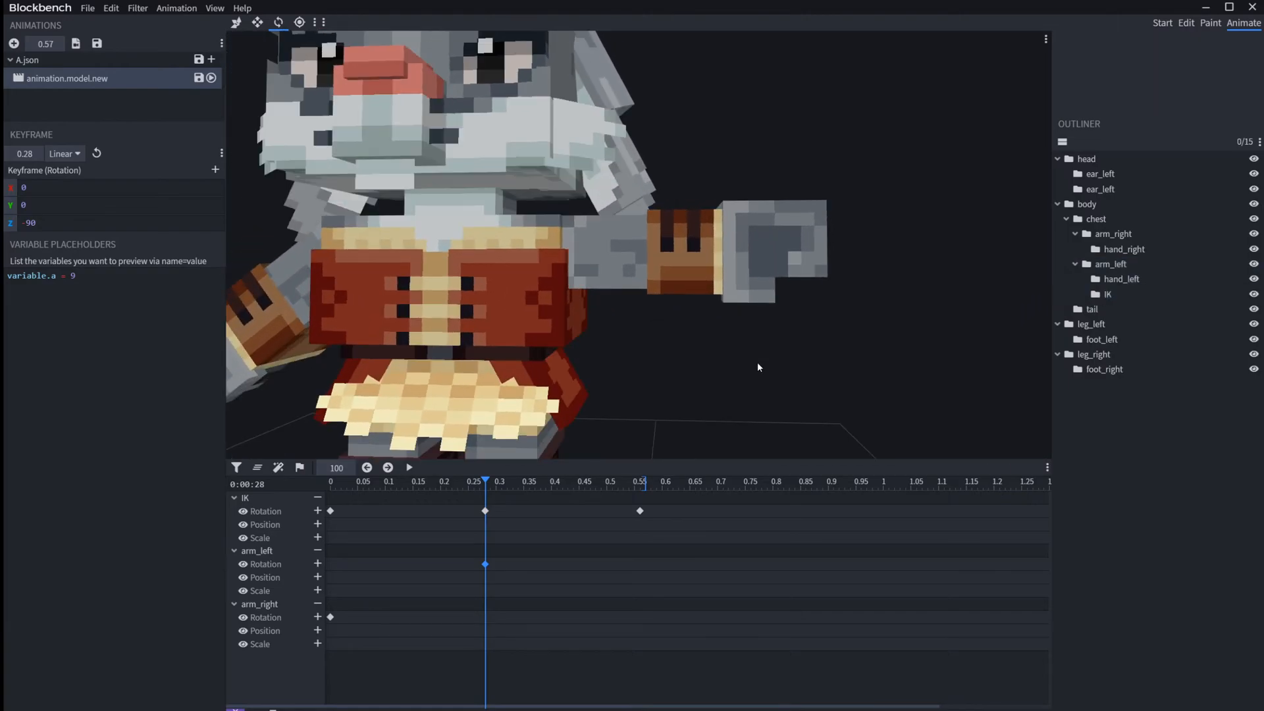
# Step: Select the left arm and split its rotation keyframe at 0.28 into Pre and Post values
pyautogui.click(586, 262)
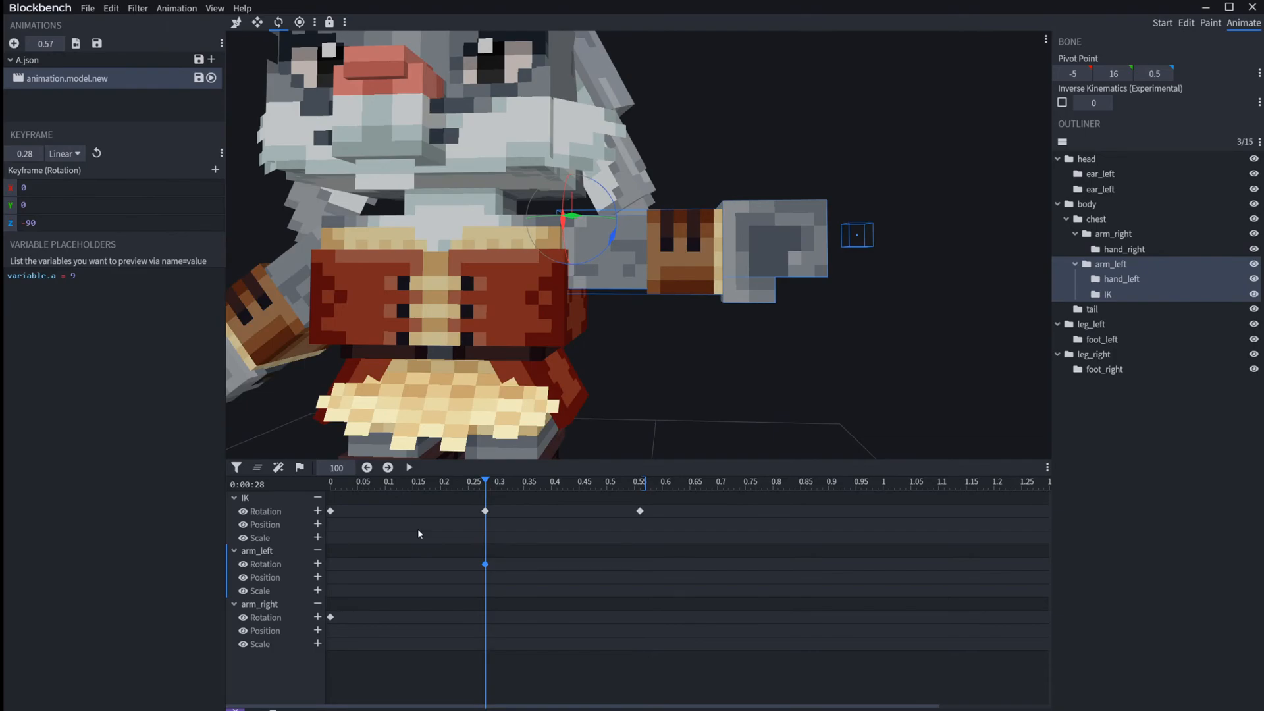
pyautogui.click(216, 171)
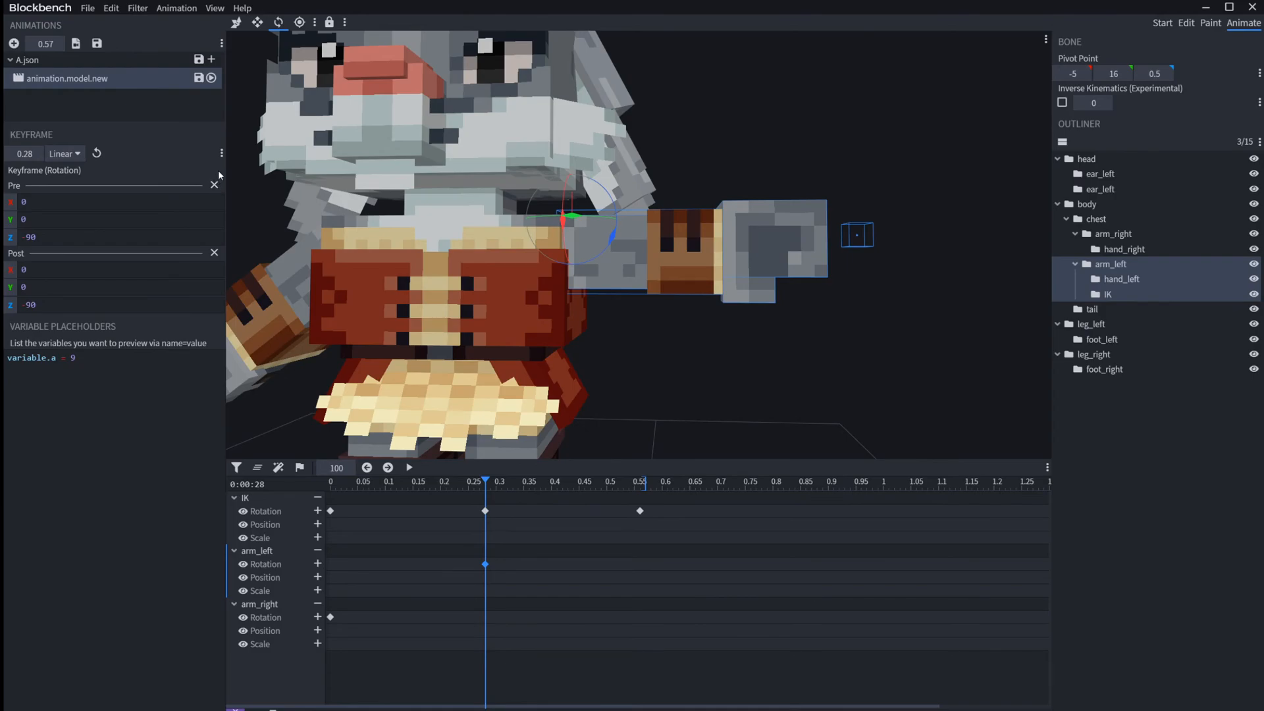
# Step: Remove and re-create the Pre/Post split on arm_left's 0.28 rotation keyframe, and set its Pre Z rotation to -20
pyautogui.click(214, 187)
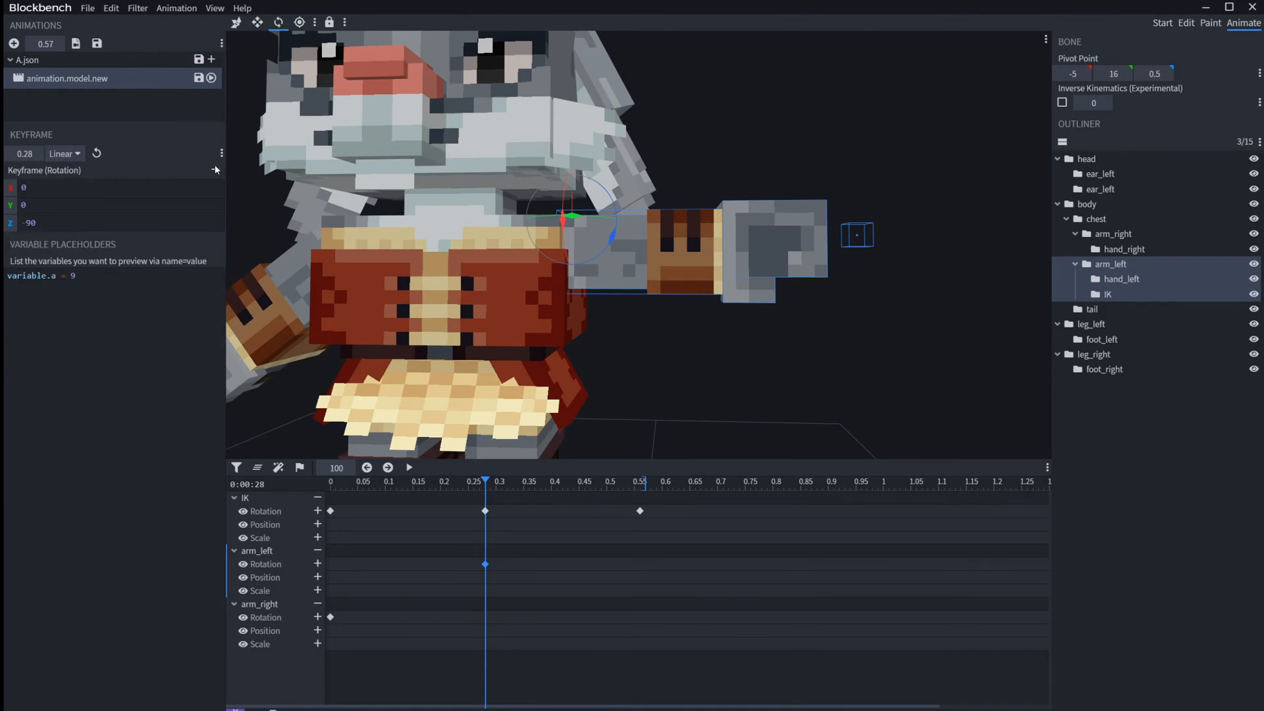
pyautogui.click(216, 171)
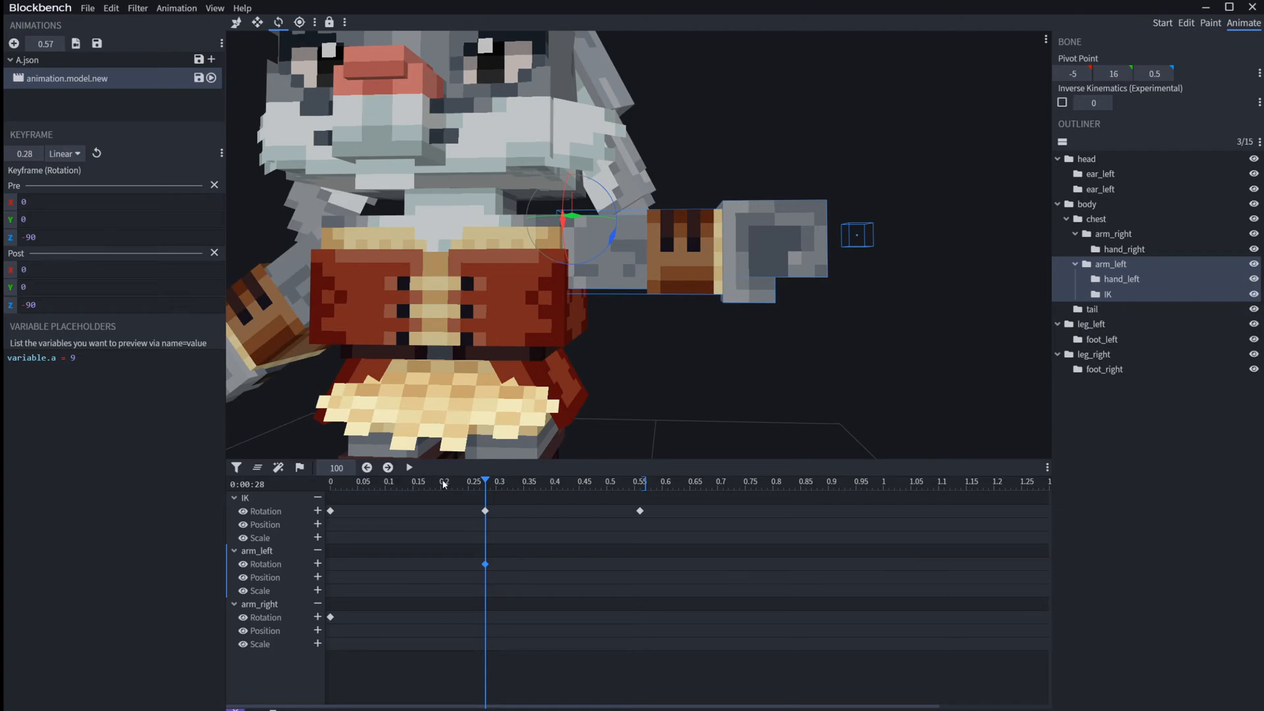
pyautogui.moveTo(484, 484); pyautogui.dragTo(474, 484)
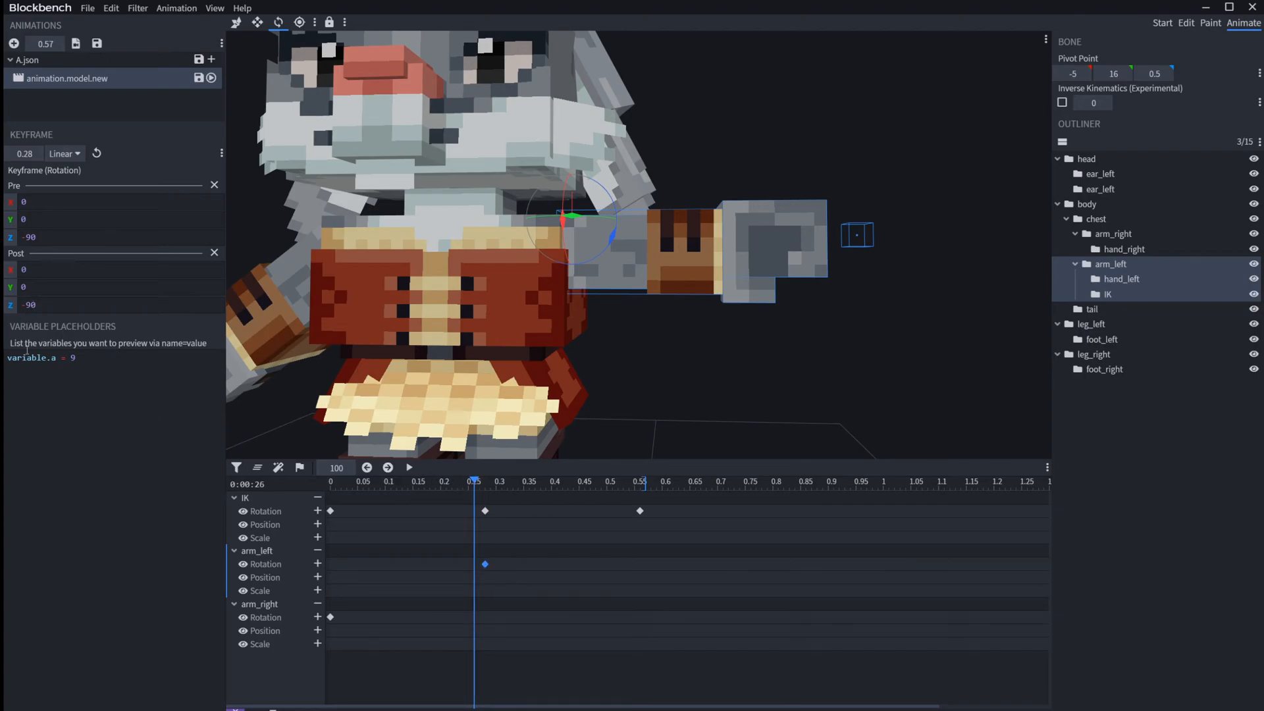
pyautogui.doubleClick(54, 240)
pyautogui.write('0')
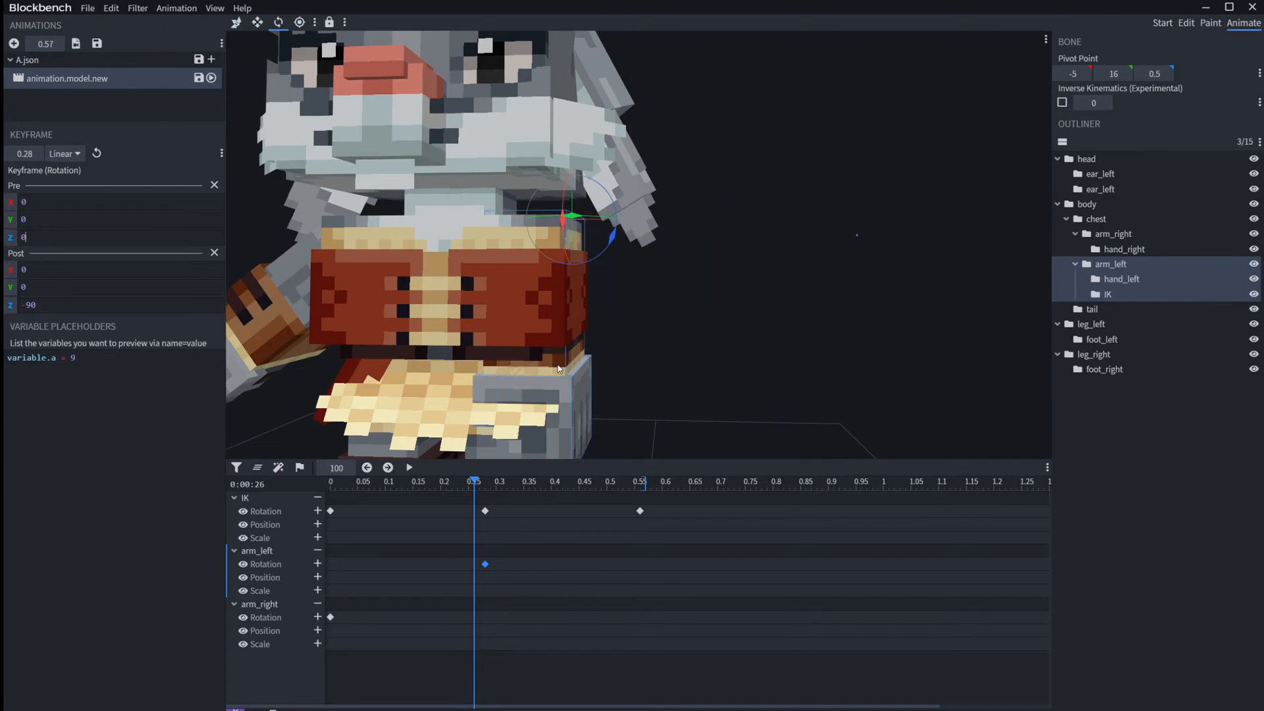
pyautogui.press('BackSpace')
pyautogui.write('20')
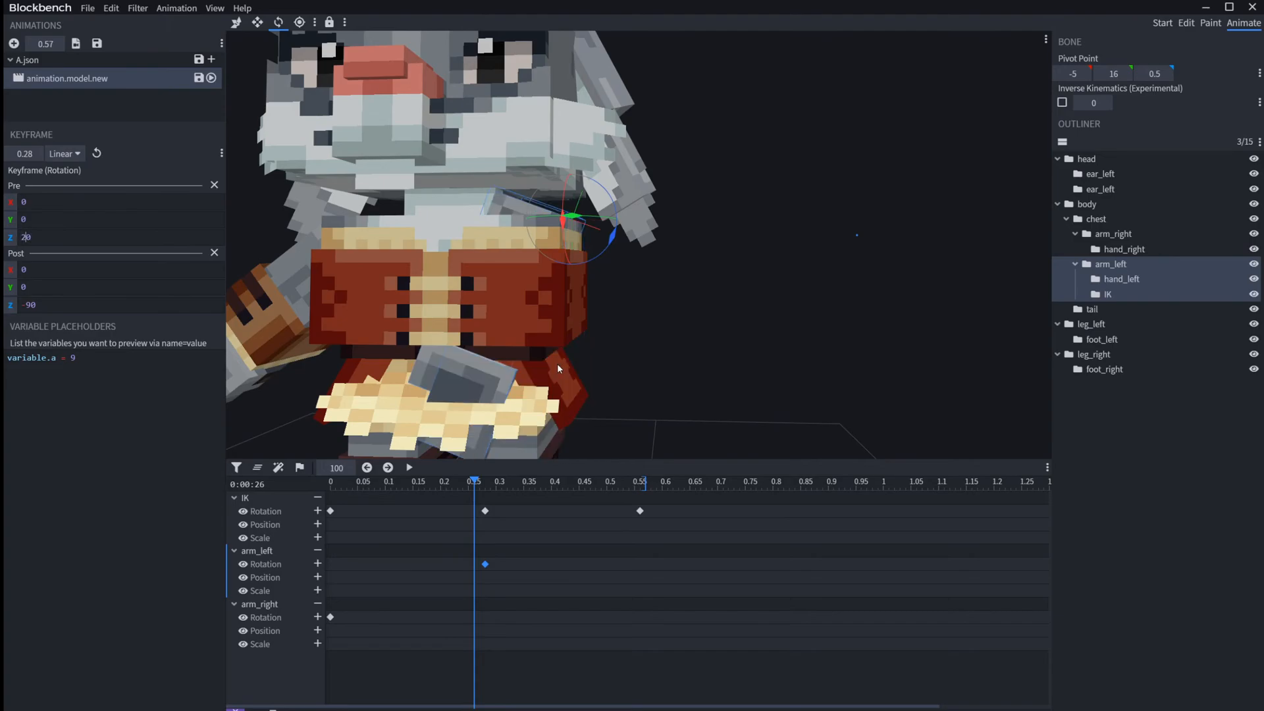
pyautogui.write('-')
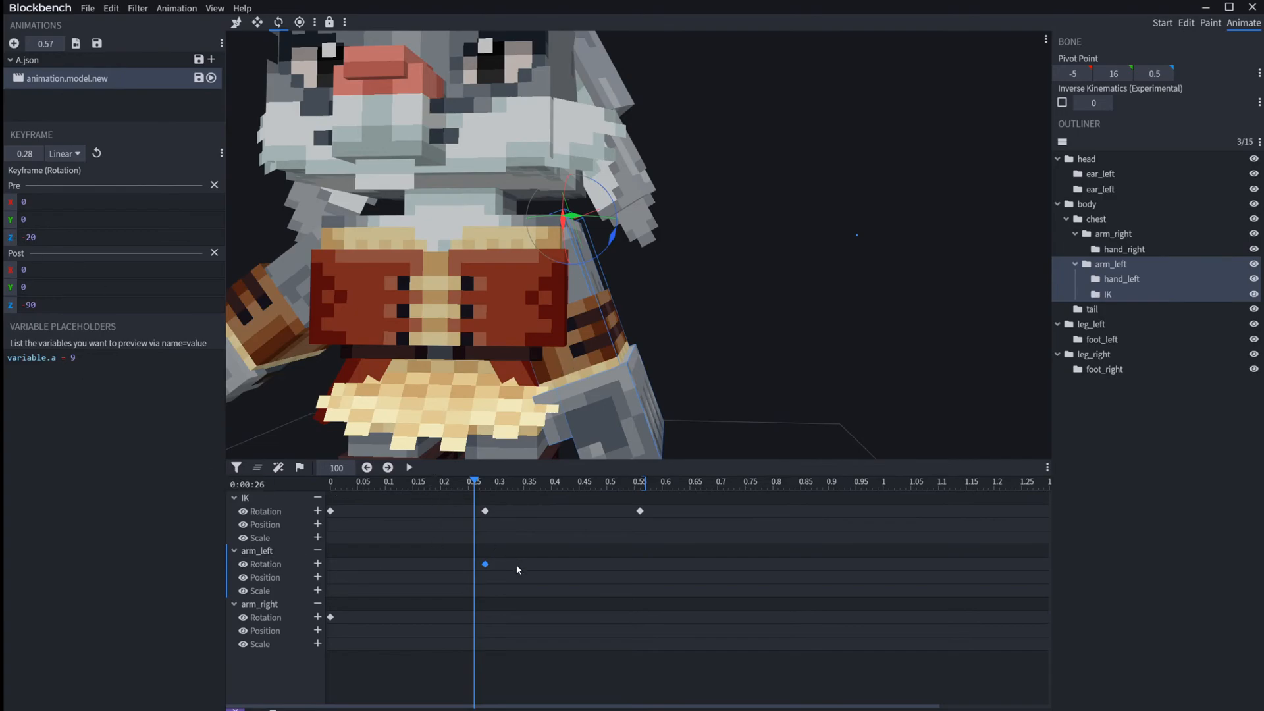
pyautogui.write('..,')
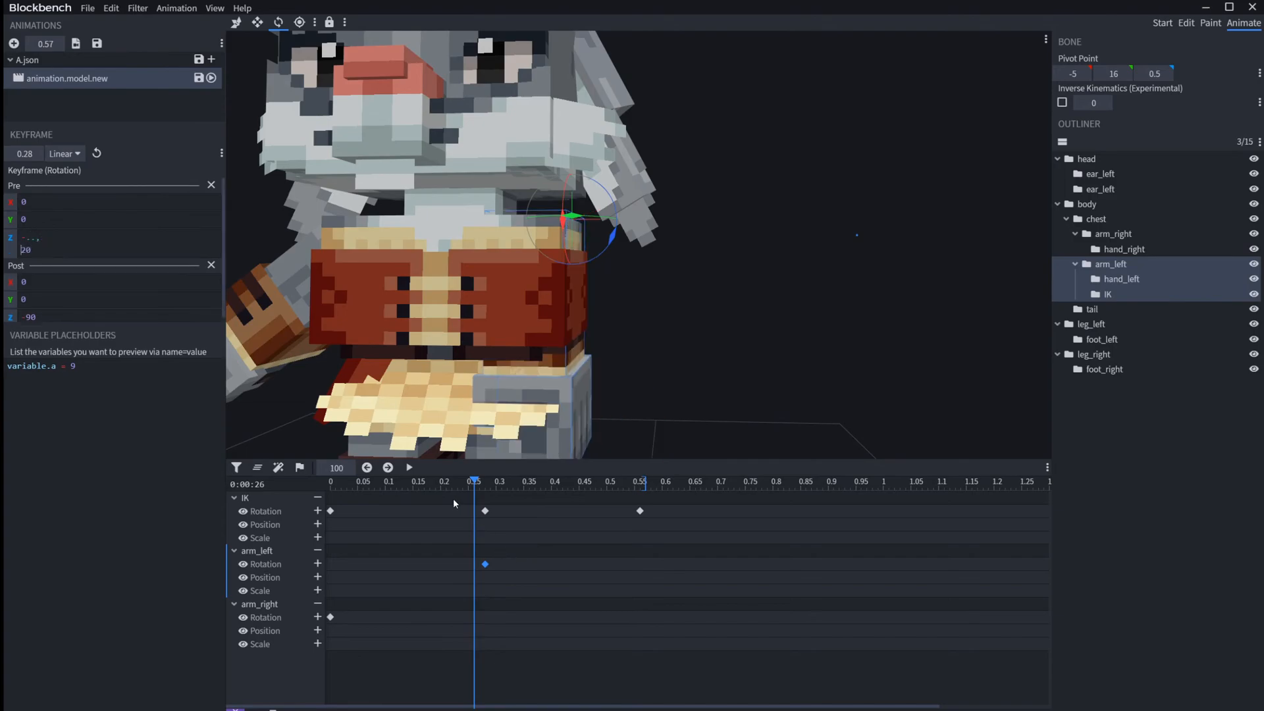
pyautogui.press('BackSpace')
pyautogui.press('BackSpace')
pyautogui.press('BackSpace')
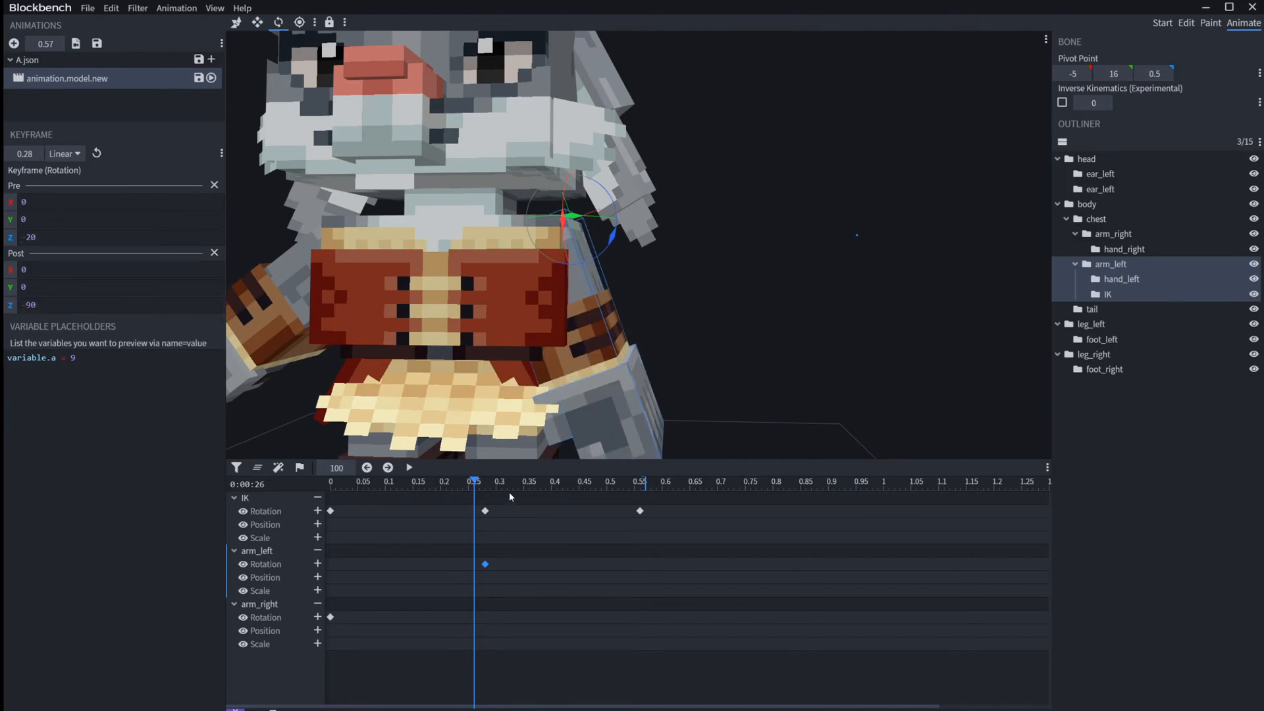
# Step: Deselect the arm, step the playhead frame by frame around the 0.28 keyframe, and return it to 0.16
pyautogui.click(783, 362)
pyautogui.press('.')
pyautogui.press(',')
pyautogui.press(',')
pyautogui.press(',')
pyautogui.press(',')
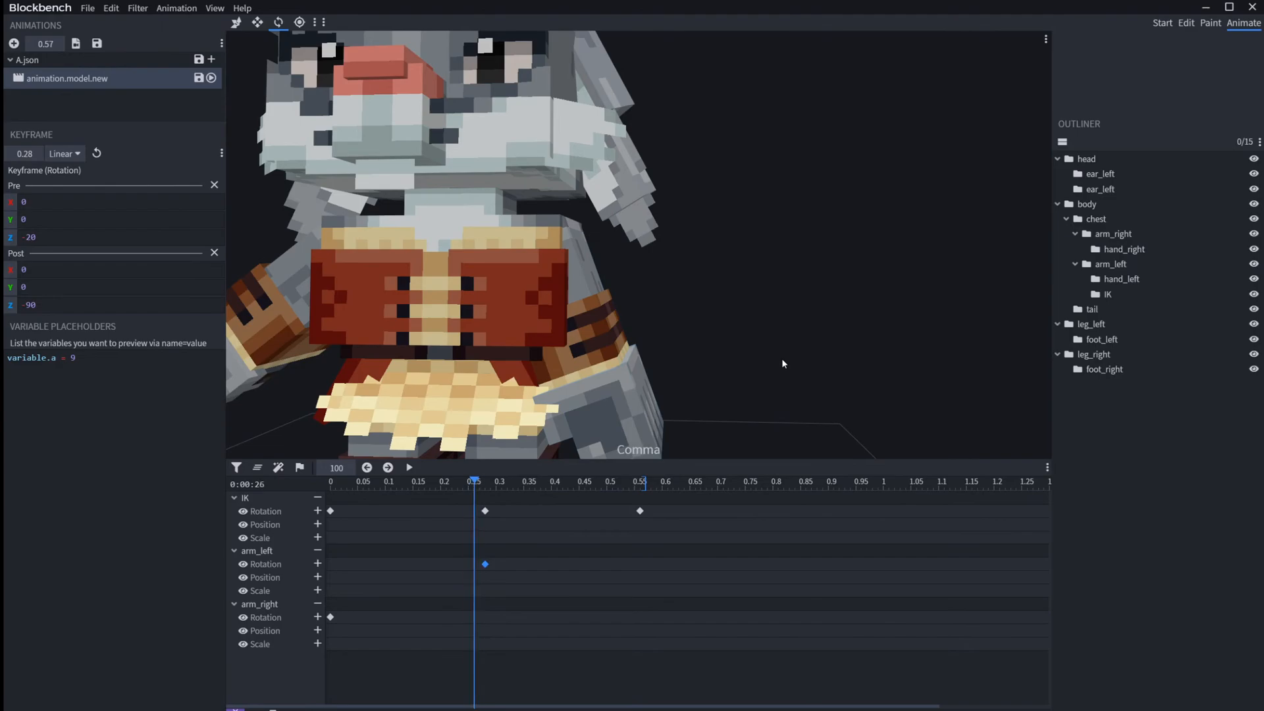
pyautogui.press(',')
pyautogui.press(',')
pyautogui.press(',')
pyautogui.press(',')
pyautogui.press(',')
pyautogui.press(',')
pyautogui.press(',')
pyautogui.press(',')
pyautogui.press(',')
pyautogui.press(',')
pyautogui.press(',')
pyautogui.press(',')
pyautogui.press(',')
pyautogui.press(',')
pyautogui.press(',')
pyautogui.press(',')
pyautogui.press(',')
pyautogui.press(',')
pyautogui.press(',')
pyautogui.press(',')
pyautogui.press('.')
pyautogui.press('.')
pyautogui.press('.')
pyautogui.press('.')
pyautogui.press('.')
pyautogui.press('.')
pyautogui.press('.')
pyautogui.press('.')
pyautogui.press('.')
pyautogui.press('.')
pyautogui.press('.')
pyautogui.press('.')
pyautogui.press('.')
pyautogui.press('.')
pyautogui.press('.')
pyautogui.press('.')
pyautogui.press('.')
pyautogui.press('.')
pyautogui.press('.')
pyautogui.press('.')
pyautogui.press('.')
pyautogui.press('.')
pyautogui.press('.')
pyautogui.press('.')
pyautogui.press('.')
pyautogui.press('.')
pyautogui.press('.')
pyautogui.press('.')
pyautogui.press(',')
pyautogui.press(',')
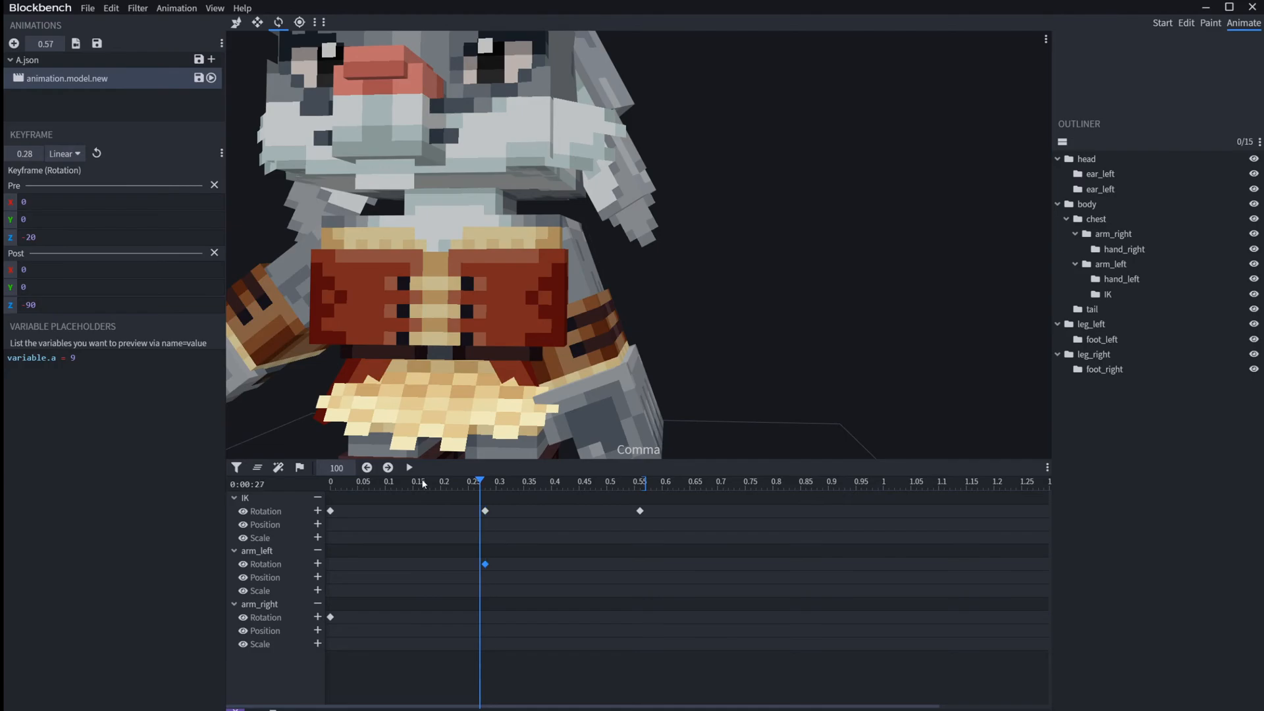
pyautogui.press(',')
pyautogui.press(',')
pyautogui.press(',')
pyautogui.press(',')
pyautogui.press(',')
pyautogui.press(',')
pyautogui.press(',')
pyautogui.press(',')
pyautogui.press(',')
pyautogui.press(',')
pyautogui.press(',')
pyautogui.press(',')
pyautogui.press(',')
pyautogui.press(',')
pyautogui.press(',')
pyautogui.press(',')
pyautogui.press(',')
pyautogui.click(422, 484)
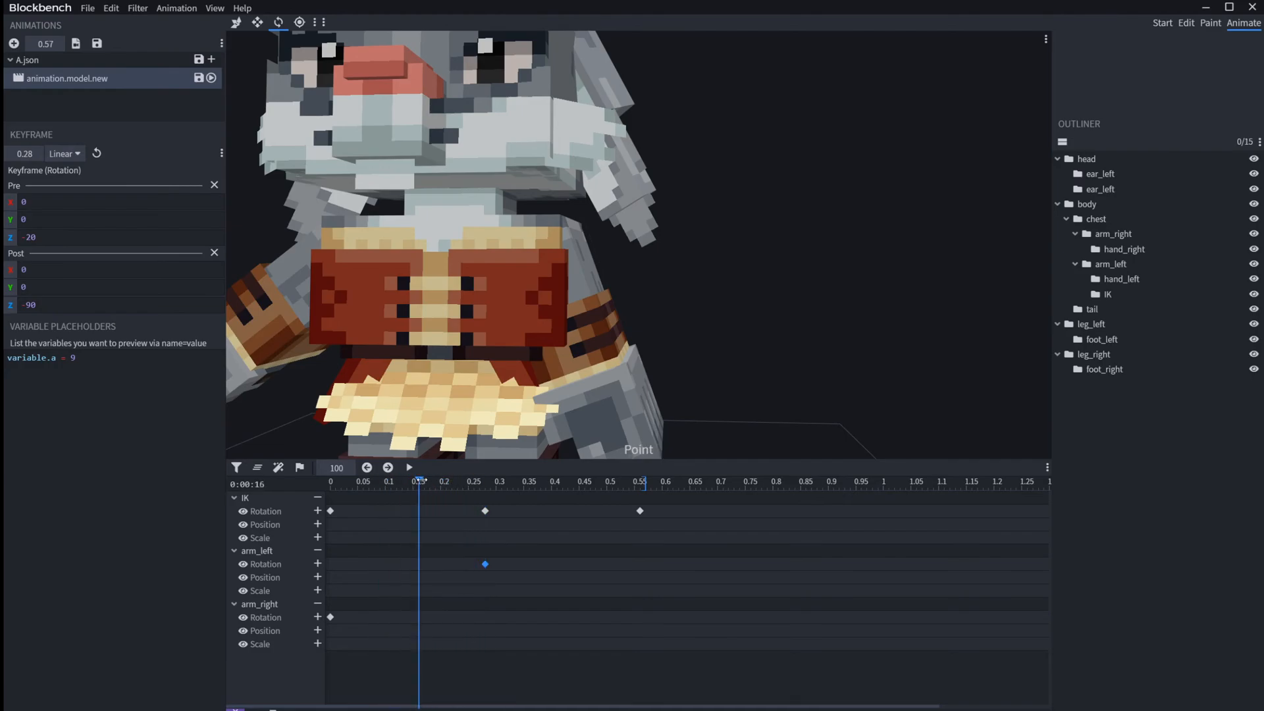
# Step: Advance the playhead from 0.16 to just past the 0.28 keyframe to examine how the left arm changes pose
pyautogui.moveTo(804, 370); pyautogui.dragTo(807, 255, button='right')
pyautogui.moveTo(807, 256); pyautogui.dragTo(901, 250)
pyautogui.scroll(3, 877, 269)
pyautogui.press('.')
pyautogui.press('.')
pyautogui.press('.')
pyautogui.press('.')
pyautogui.press('.')
pyautogui.press('.')
pyautogui.press('.')
pyautogui.press('.')
pyautogui.press('.')
pyautogui.press('.')
pyautogui.press('.')
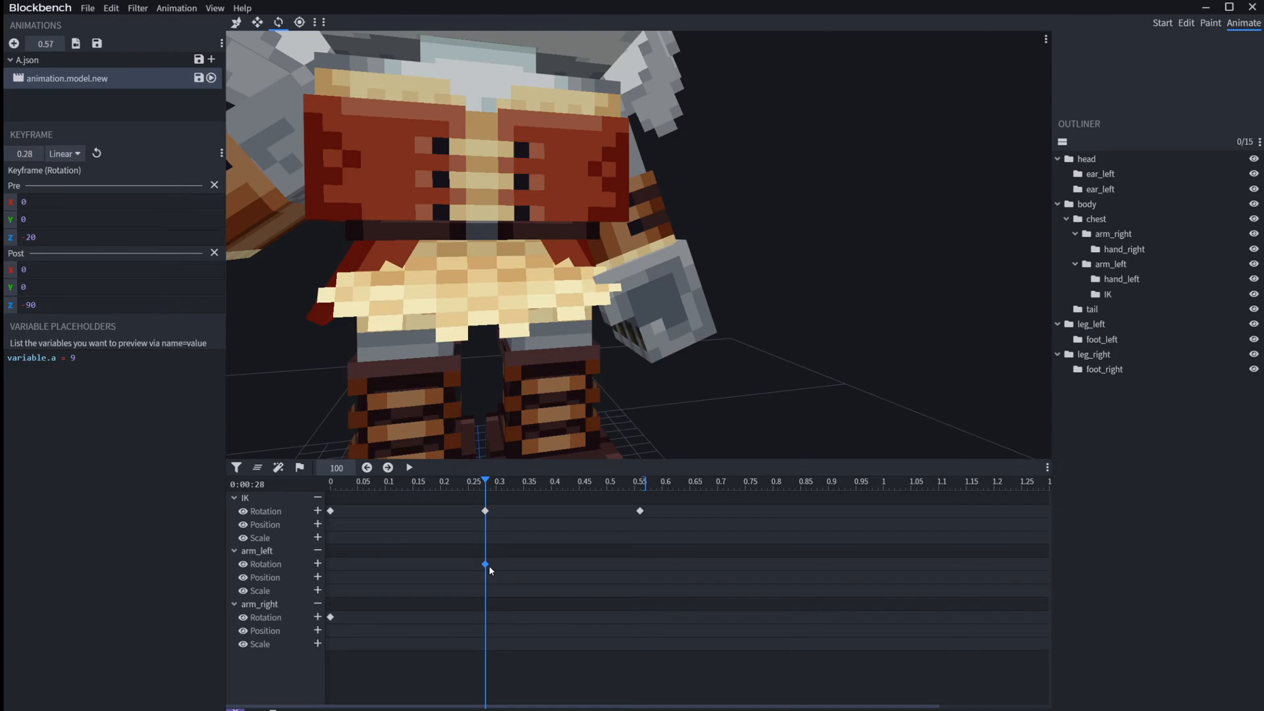
pyautogui.press('.')
pyautogui.moveTo(844, 323); pyautogui.dragTo(731, 360)
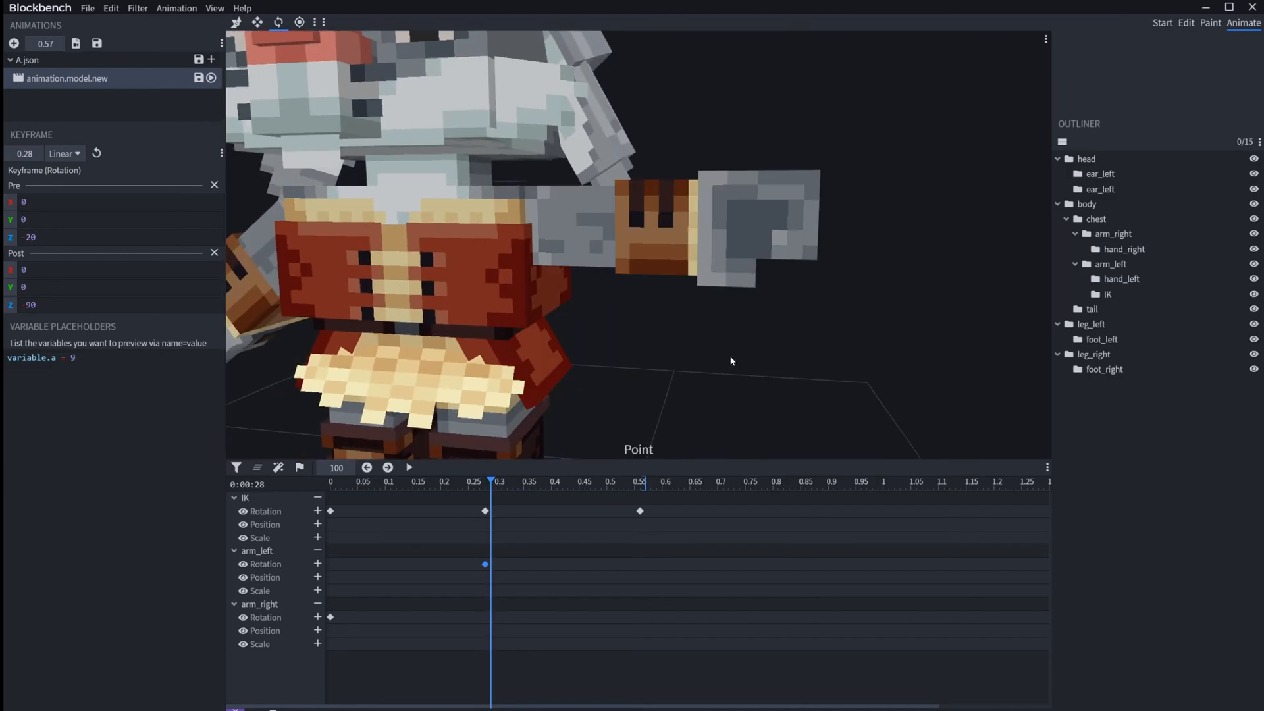
# Step: Step repeatedly back and forth across the 0.28 keyframe to compare the left arm's Pre and Post poses
pyautogui.press(',')
pyautogui.press('.')
pyautogui.press(',')
pyautogui.press('.')
pyautogui.press(',')
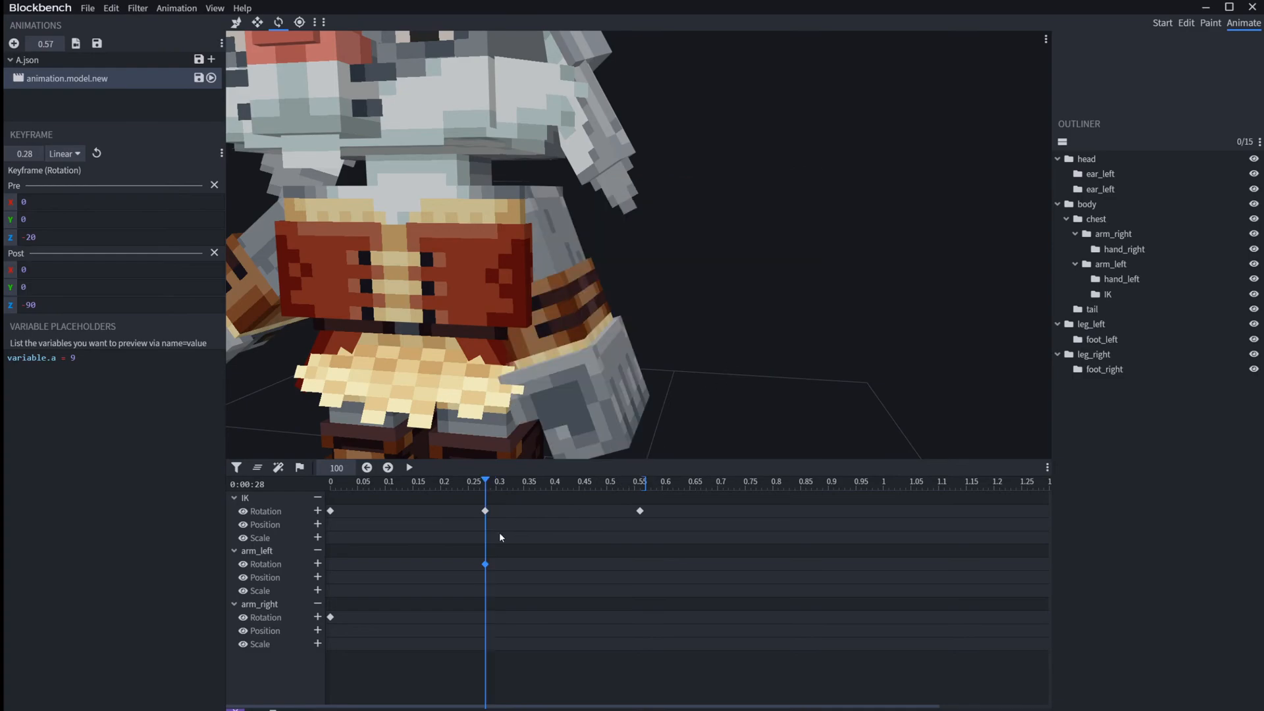
pyautogui.press('.')
pyautogui.press(',')
pyautogui.press('.')
pyautogui.press(',')
pyautogui.press('.')
pyautogui.press(',')
pyautogui.press('.')
pyautogui.press(',')
pyautogui.press('.')
pyautogui.press(',')
pyautogui.press('.')
pyautogui.press(',')
pyautogui.press('.')
pyautogui.press(',')
pyautogui.press(',')
pyautogui.press('.')
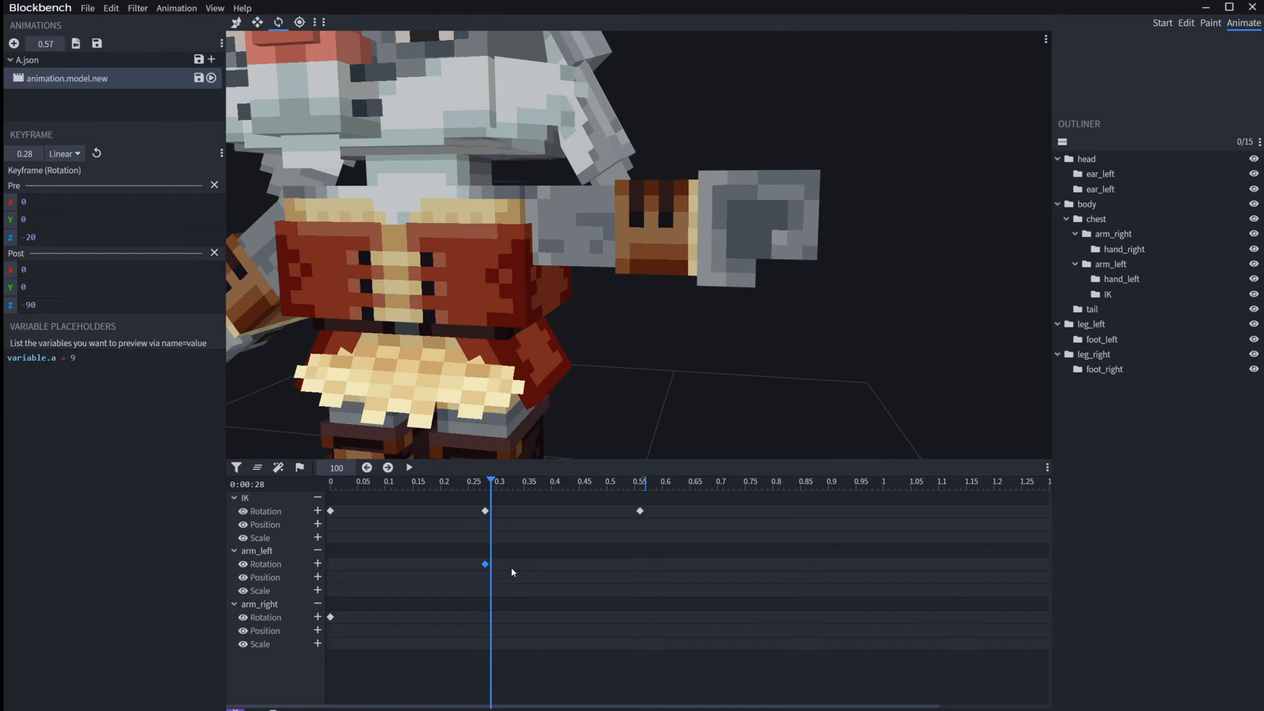
pyautogui.press(',')
pyautogui.press('.')
# Step: Delete arm_left's split rotation keyframe and move the playhead to 0.20
pyautogui.press('Delete')
pyautogui.click(441, 481)
pyautogui.click(560, 194)
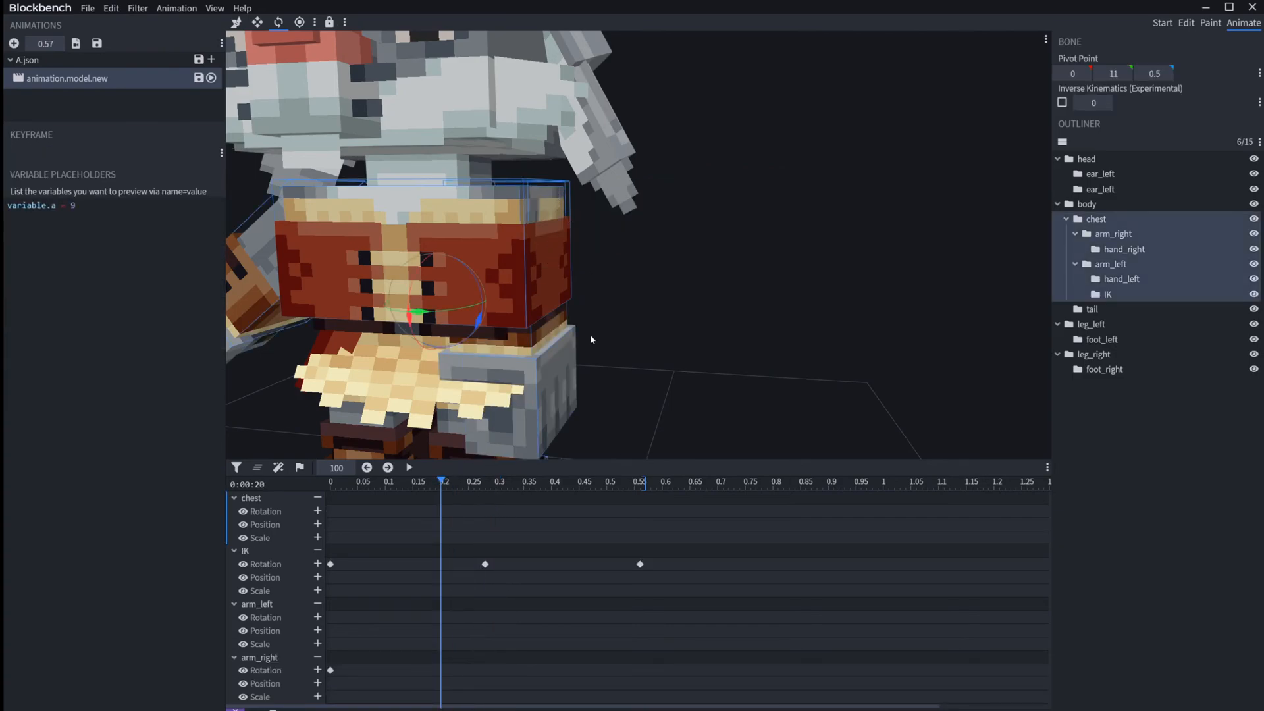
pyautogui.click(1113, 234)
pyautogui.click(317, 591)
pyautogui.click(316, 577)
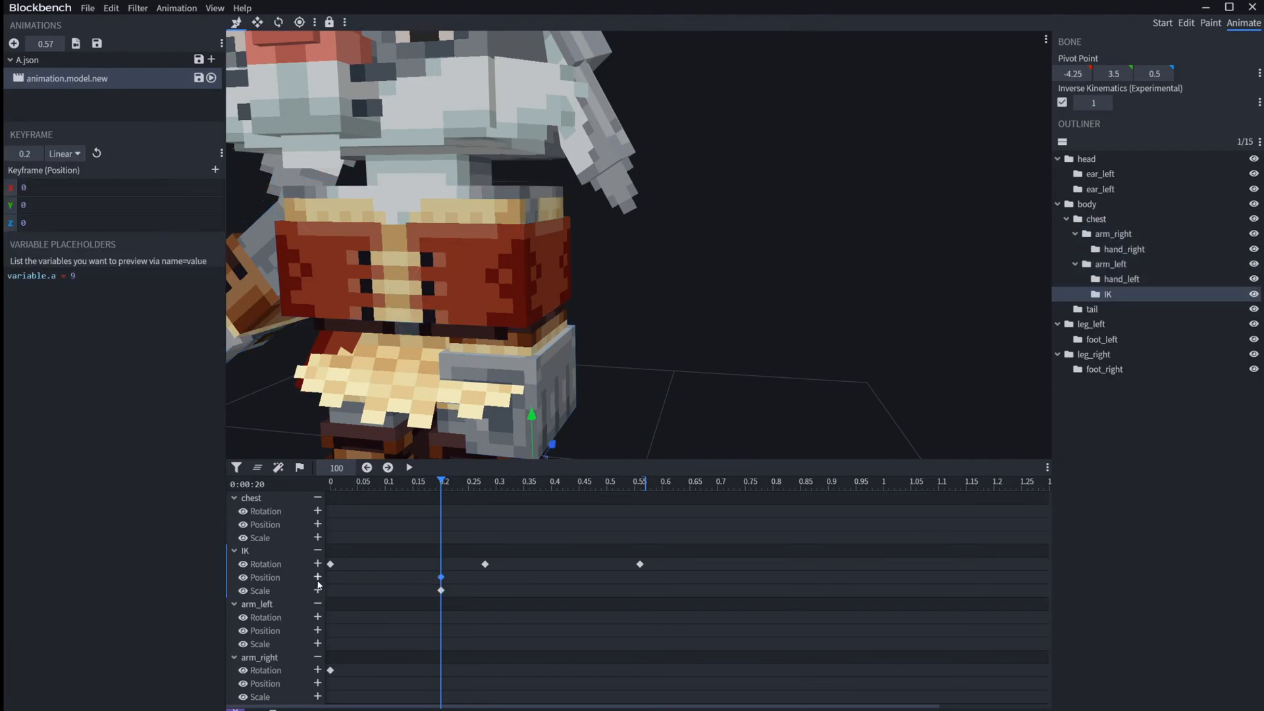
pyautogui.click(441, 591)
pyautogui.press('Delete')
pyautogui.click(441, 579)
pyautogui.moveTo(53, 222); pyautogui.dragTo(5, 219)
pyautogui.click(47, 193)
pyautogui.moveTo(469, 610); pyautogui.dragTo(423, 570)
pyautogui.press('Delete')
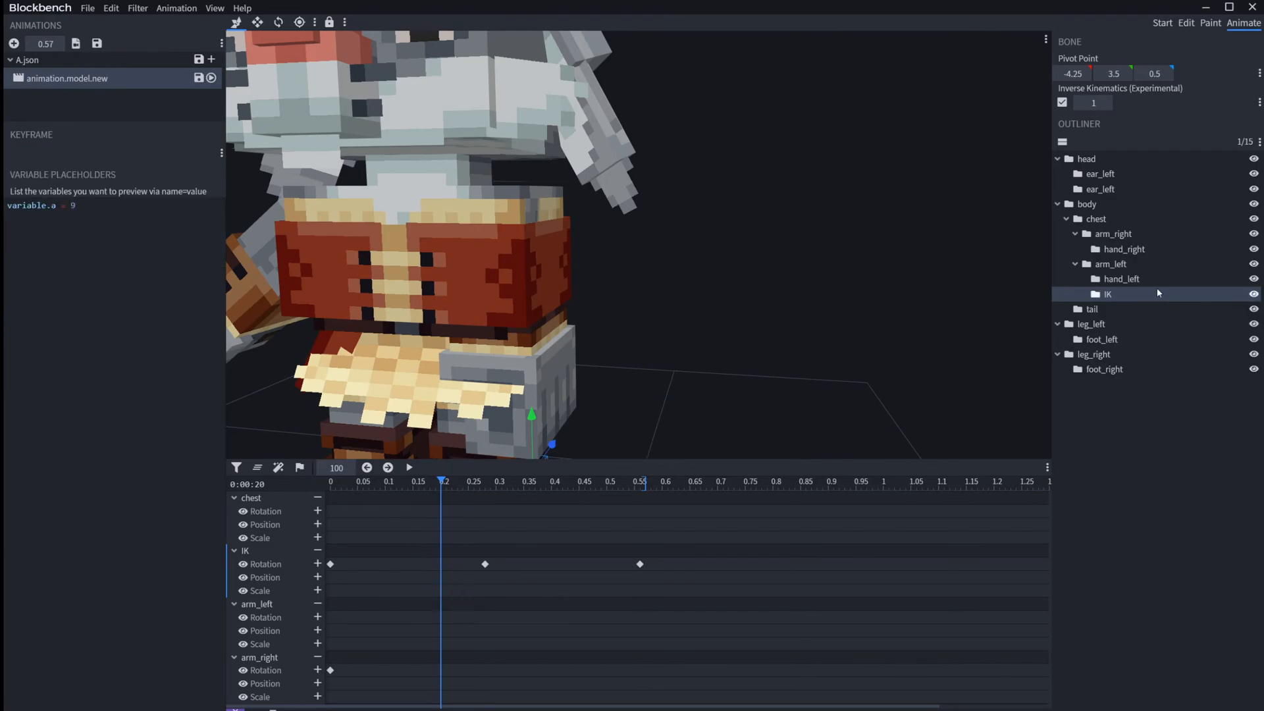
# Step: Add a rotation keyframe to arm_left at 0.20 with a Z rotation of -20
pyautogui.click(1127, 262)
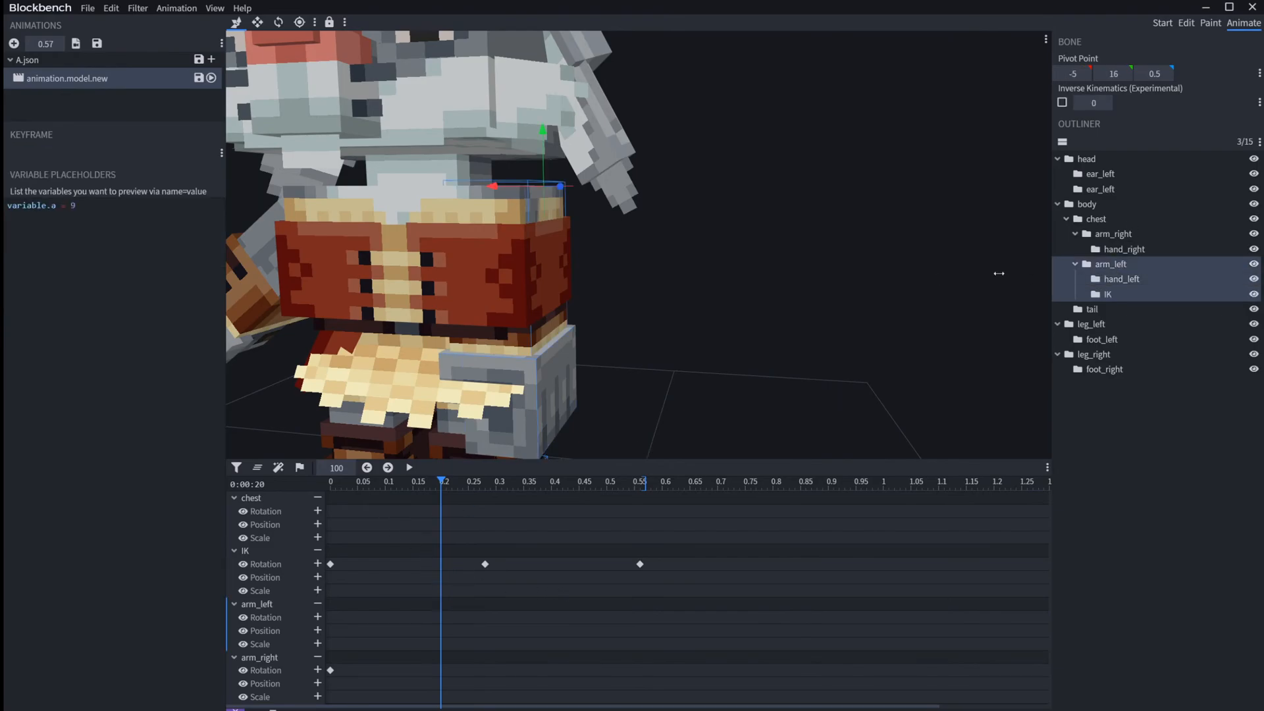
pyautogui.click(318, 617)
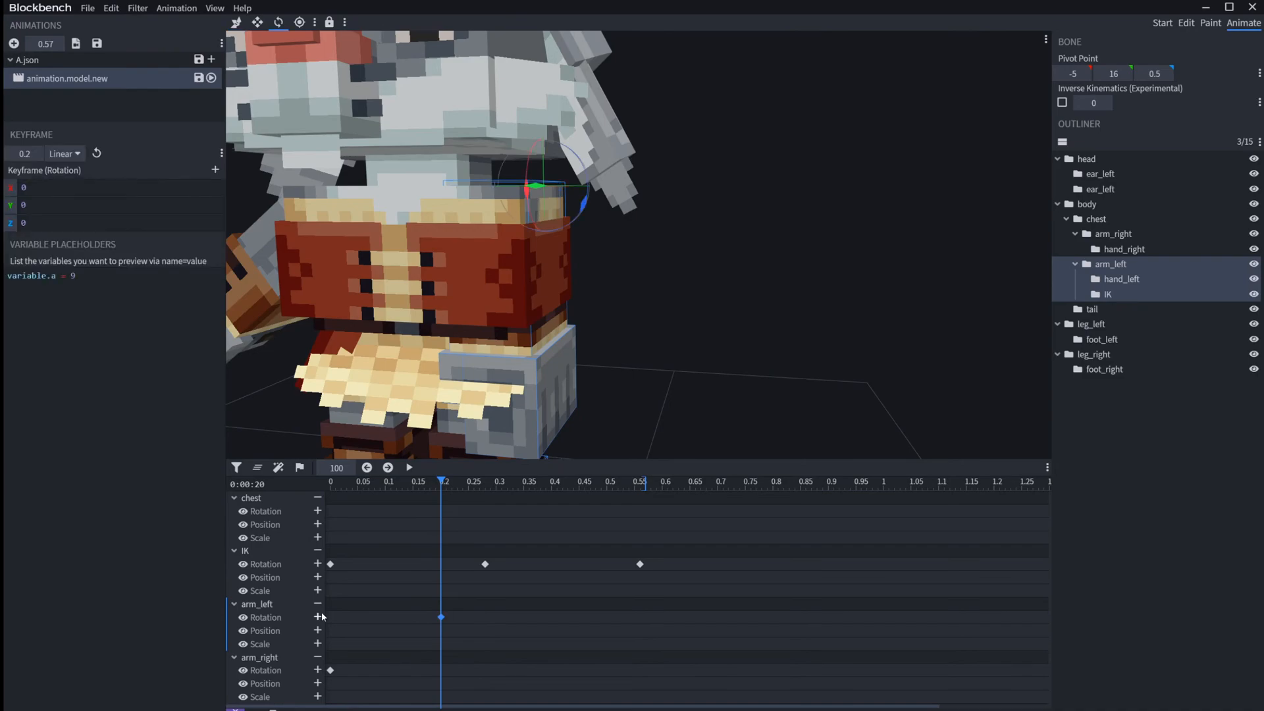
pyautogui.moveTo(41, 222); pyautogui.dragTo(8, 223)
pyautogui.write('-20')
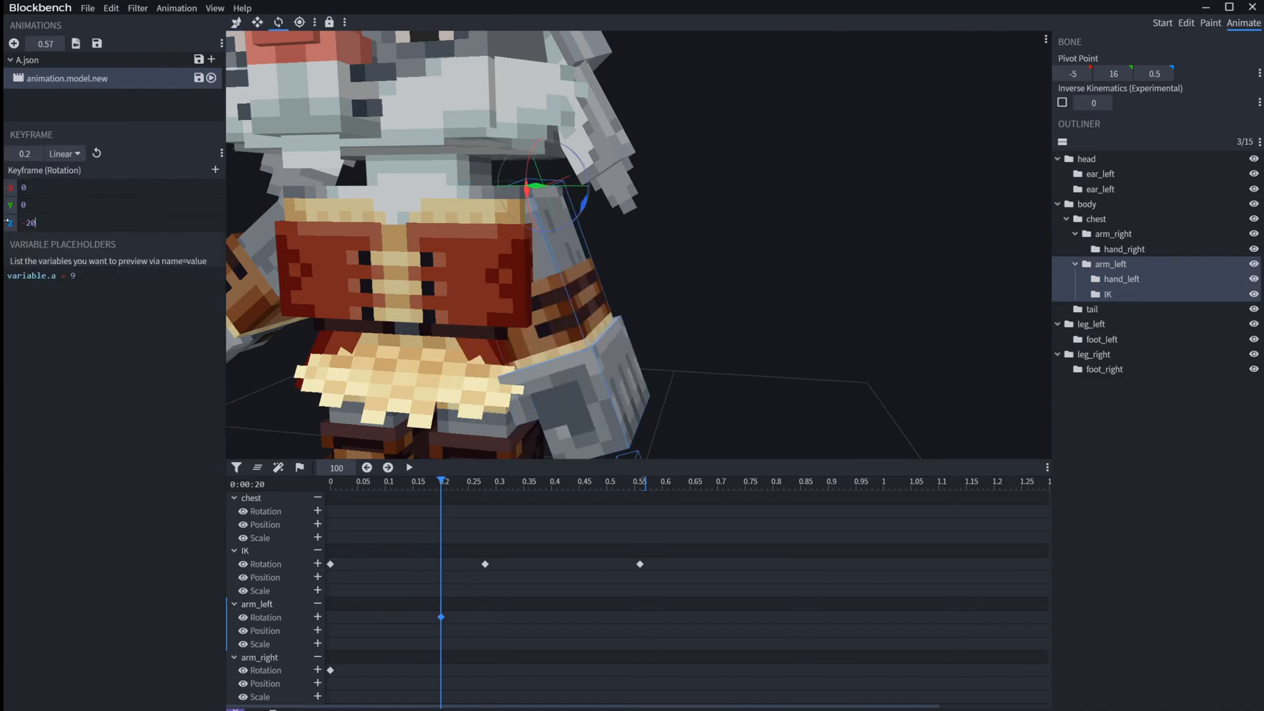
# Step: Add a second arm_left rotation keyframe one frame on, at 0.21, with a Z rotation of -90
pyautogui.moveTo(443, 480); pyautogui.dragTo(445, 480)
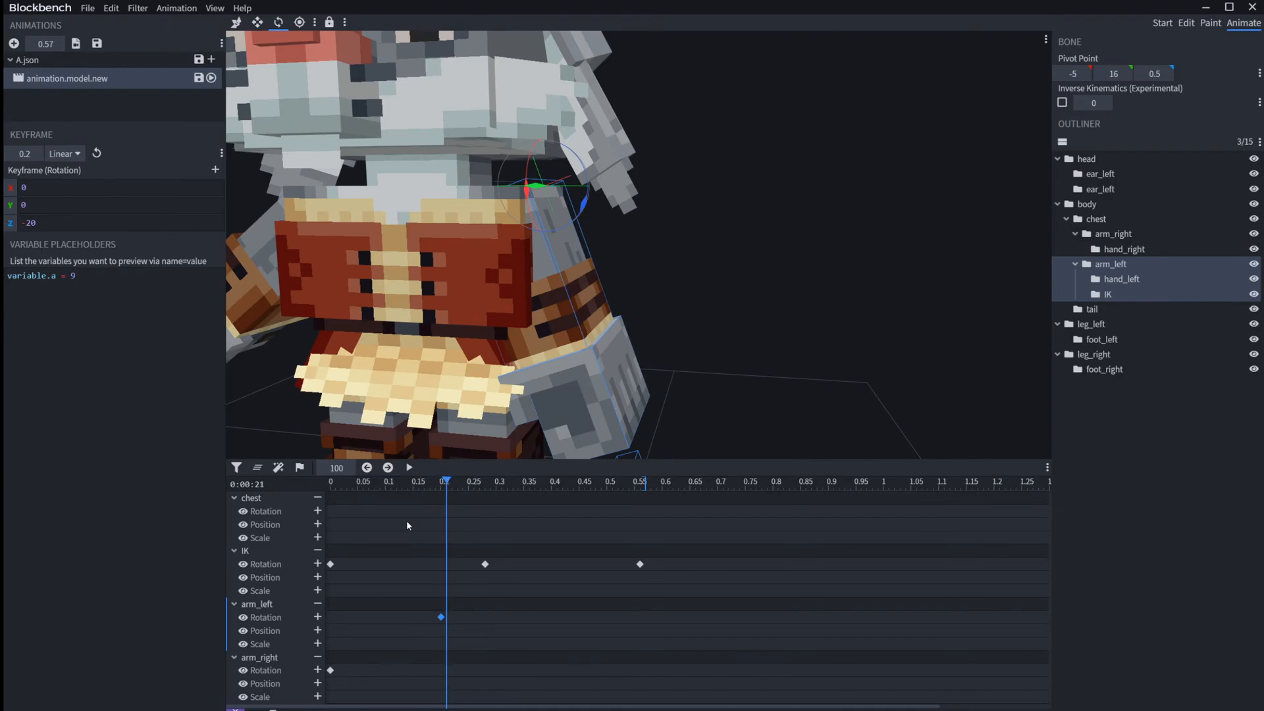
pyautogui.click(317, 617)
pyautogui.moveTo(32, 222); pyautogui.dragTo(28, 222)
pyautogui.write('9')
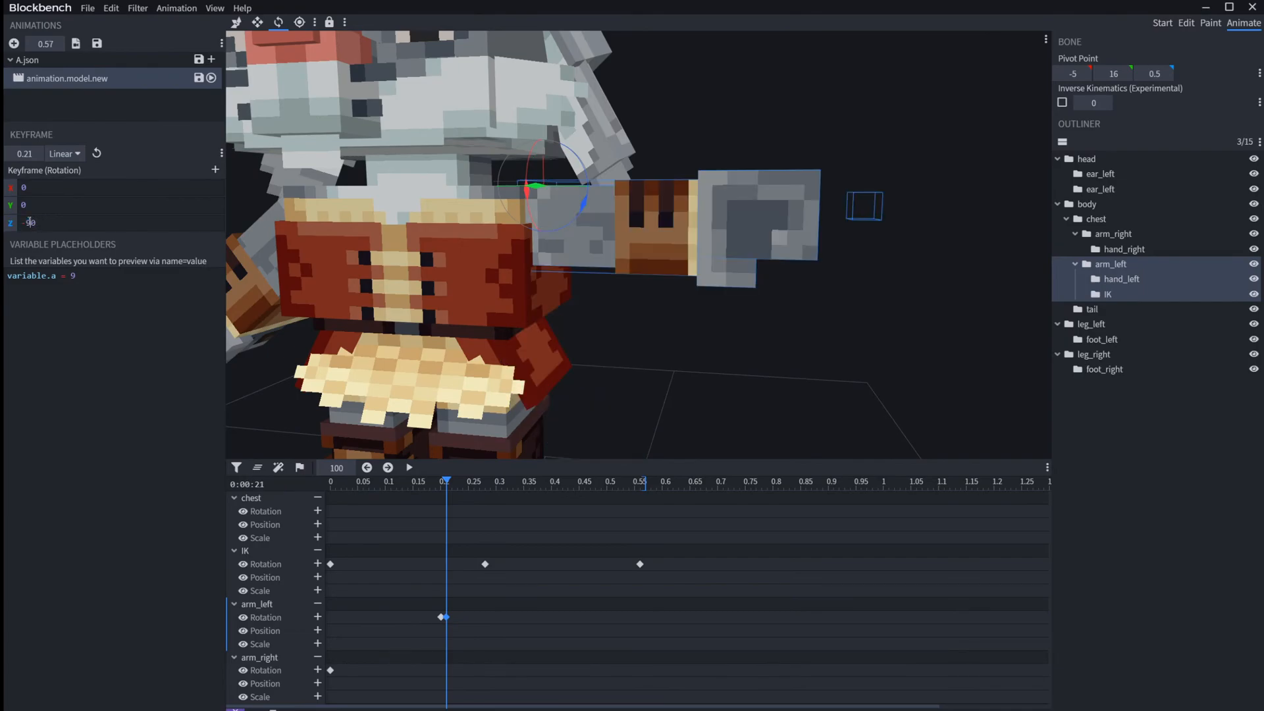
# Step: Move the playhead before arm_left's two adjacent keyframes and play the animation to check the transition
pyautogui.moveTo(445, 484); pyautogui.dragTo(433, 484)
pyautogui.press('space')
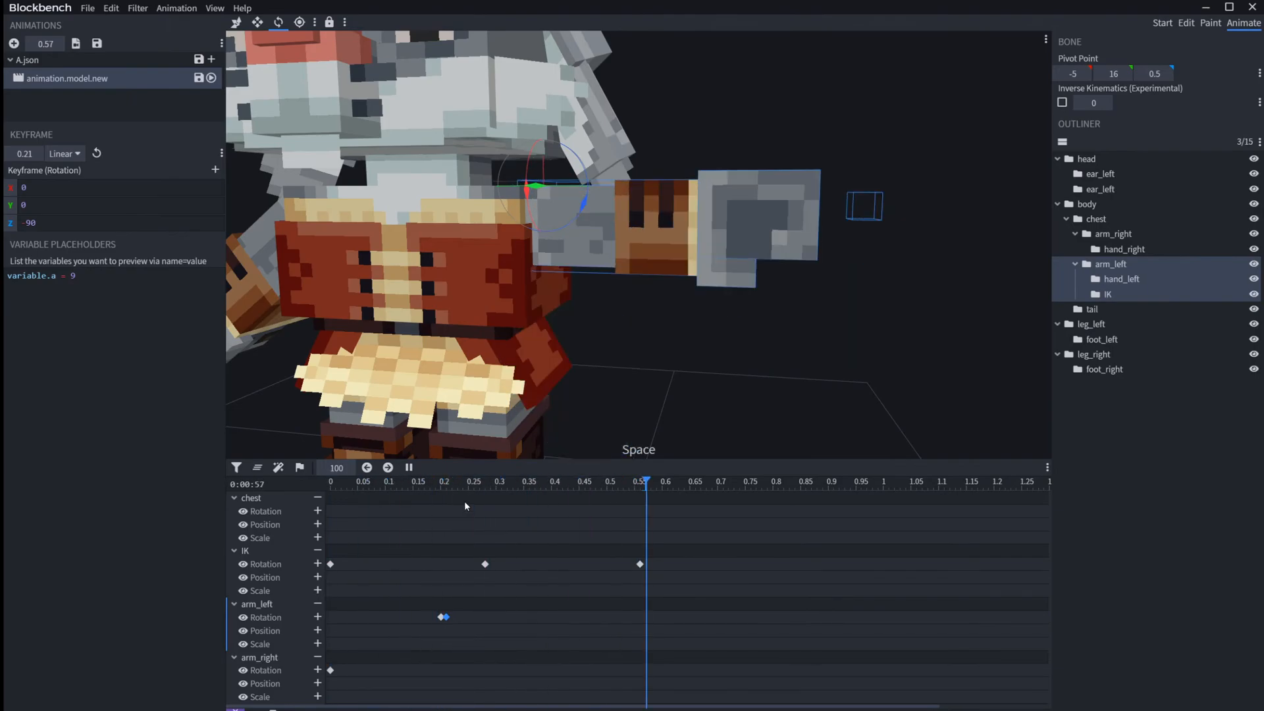
pyautogui.press('space')
# Step: Set the animation's Anim Time Update Variable to query.anim_time + query.delta_time*variable.1 in its properties
pyautogui.rightClick(85, 76)
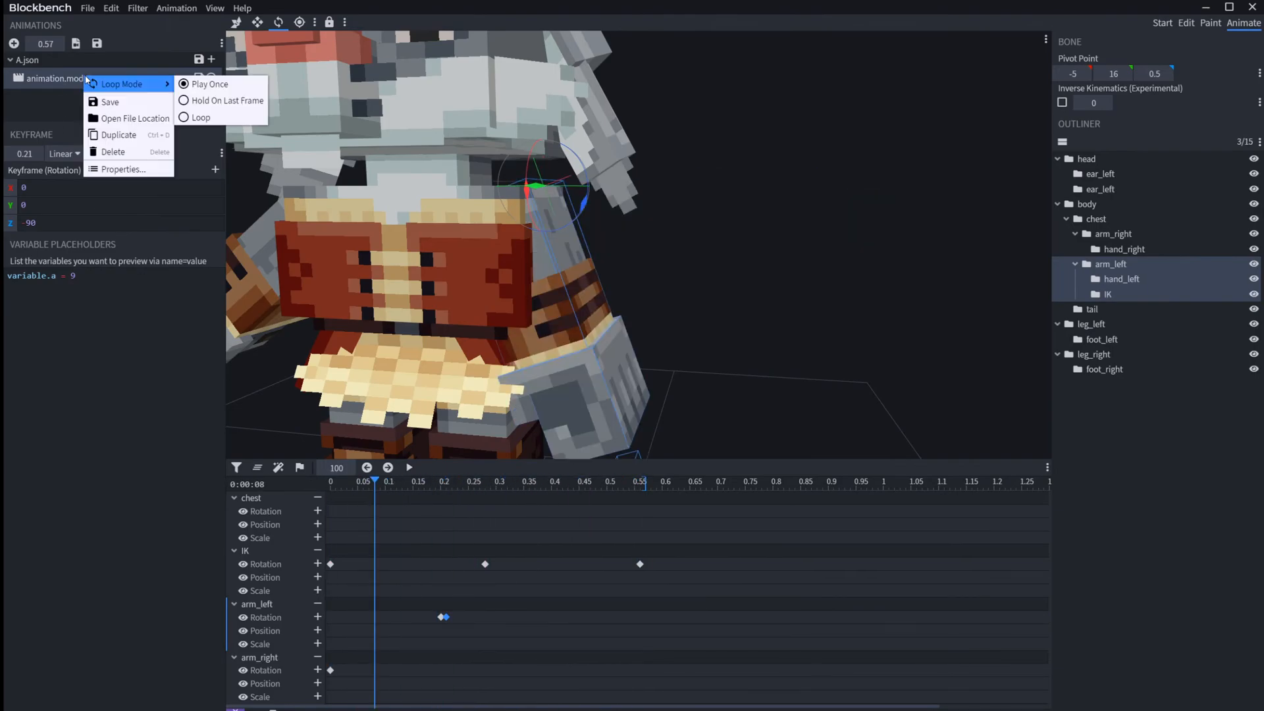
pyautogui.click(121, 169)
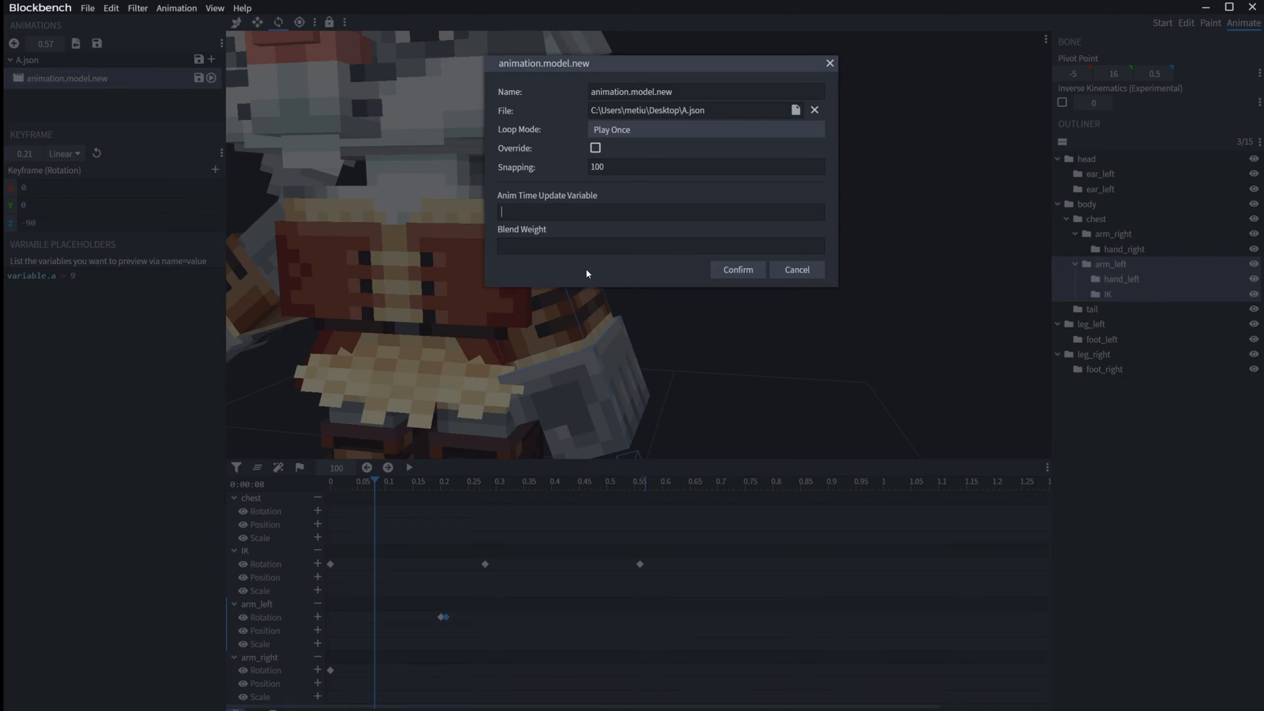
pyautogui.write('query.anim_time + query.delta_time*0.5')
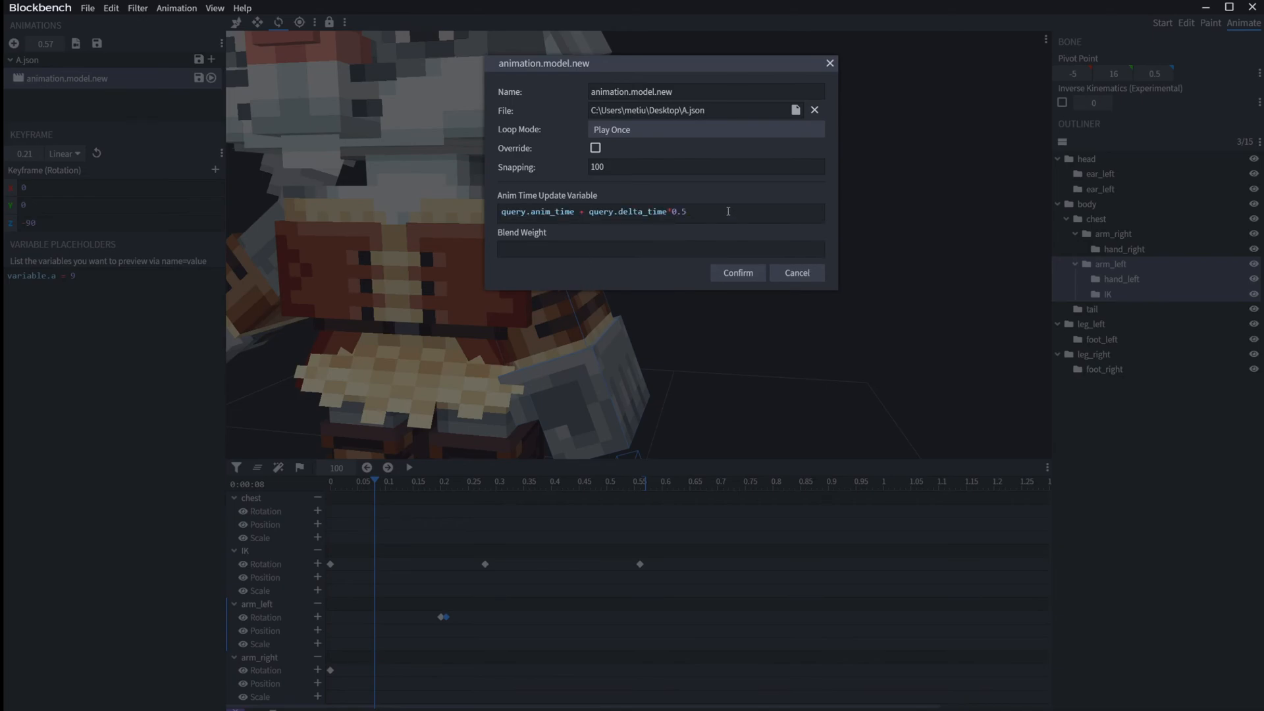
pyautogui.moveTo(688, 212); pyautogui.dragTo(673, 211)
pyautogui.write('variabla')
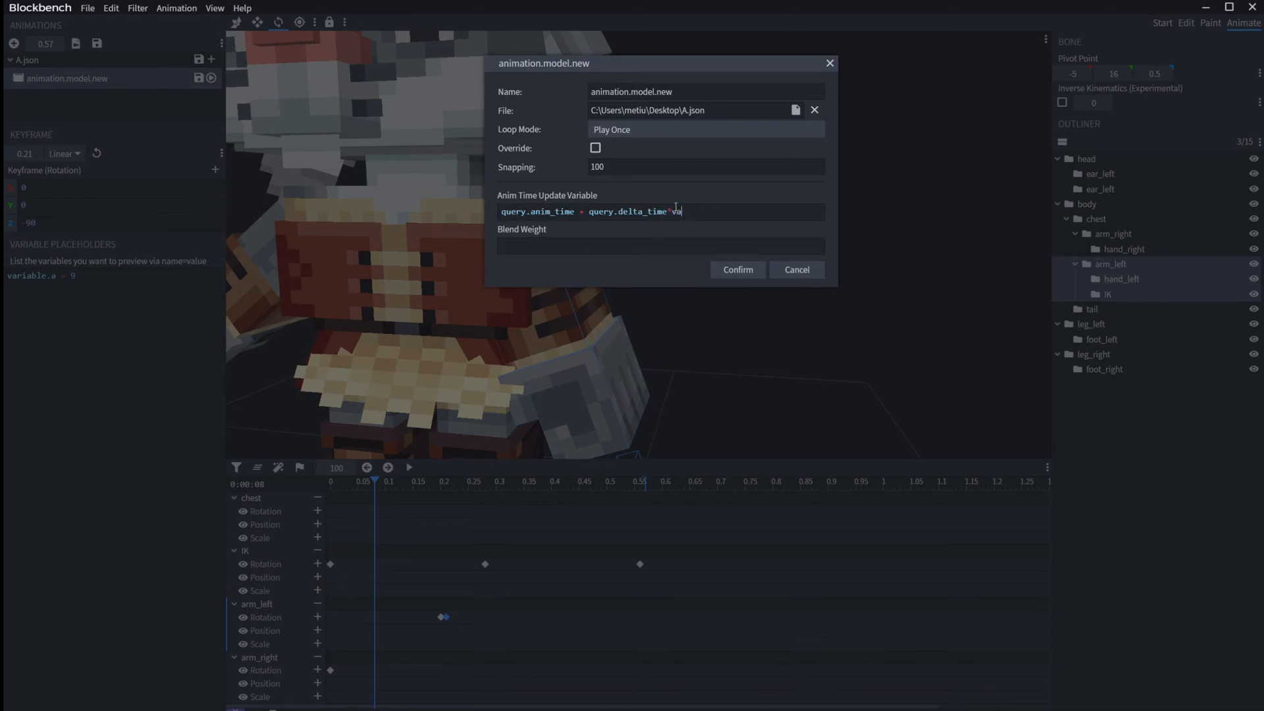
pyautogui.press('BackSpace')
pyautogui.press('BackSpace')
pyautogui.press('BackSpace')
pyautogui.press('BackSpace')
pyautogui.press('BackSpace')
pyautogui.press('BackSpace')
pyautogui.write('riable.1')
pyautogui.click(738, 269)
# Step: Define the variable placeholder as variable.1 = 0.005 and play the animation in slow motion
pyautogui.doubleClick(53, 276)
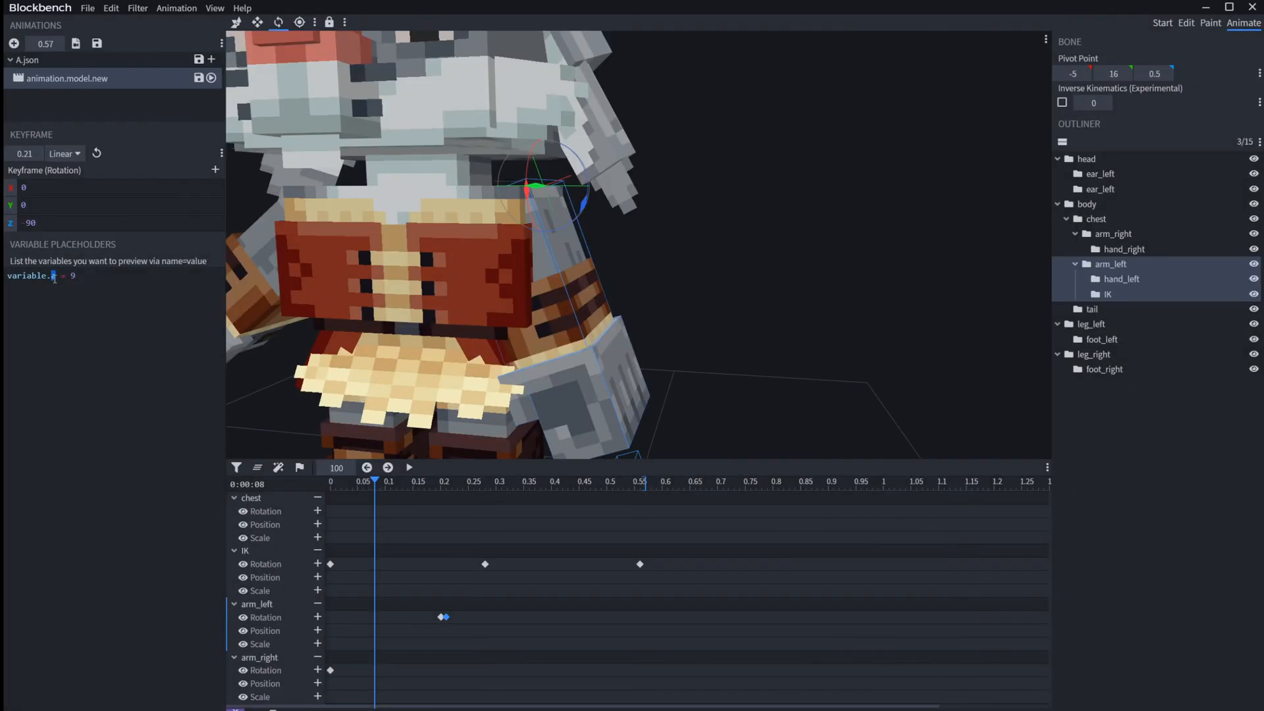
pyautogui.click(99, 275)
pyautogui.write('.00')
pyautogui.press('space')
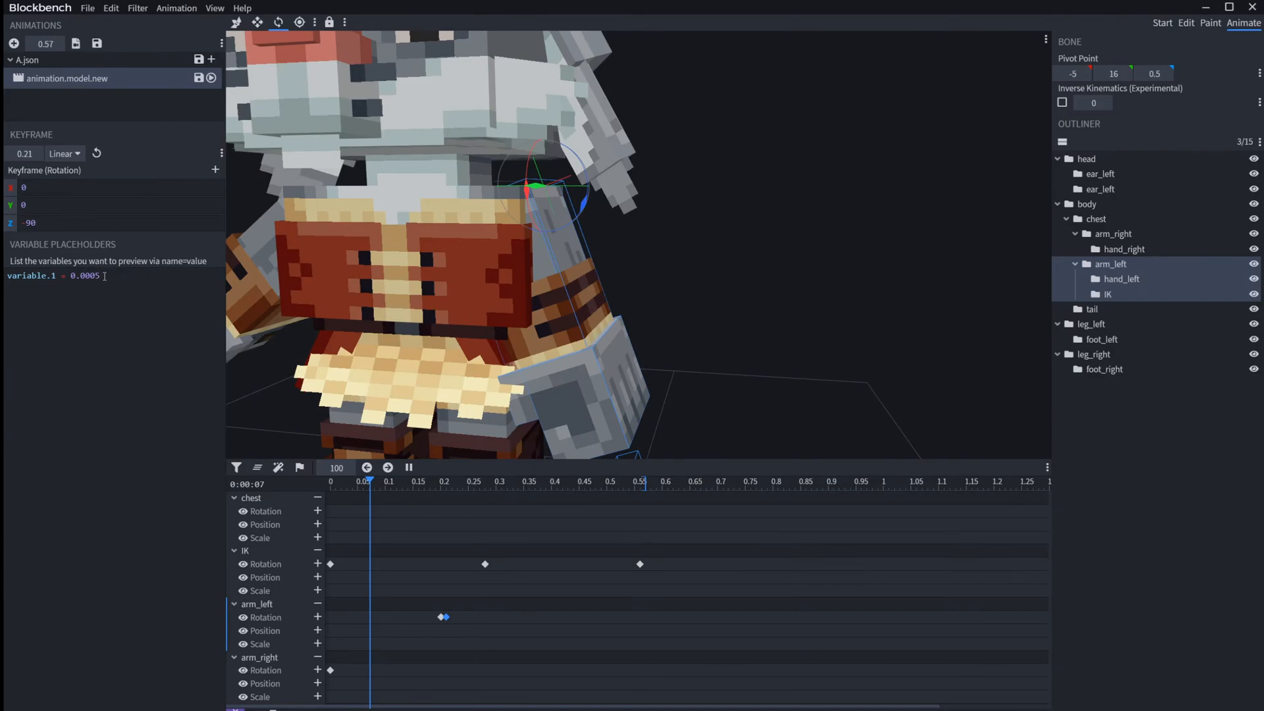
pyautogui.press('BackSpace')
pyautogui.press('BackSpace')
pyautogui.write('0')
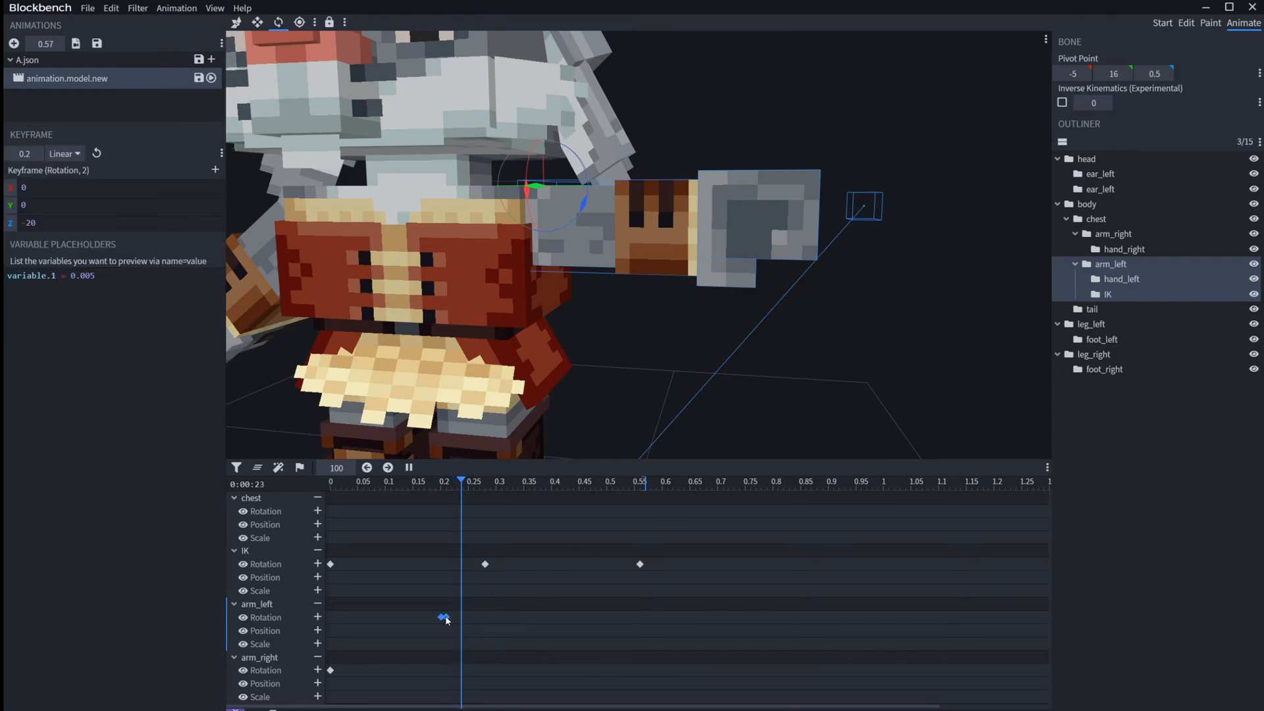
# Step: Delete both arm_left rotation keyframes and add a single new rotation keyframe at 0.244
pyautogui.press('Delete')
pyautogui.click(318, 617)
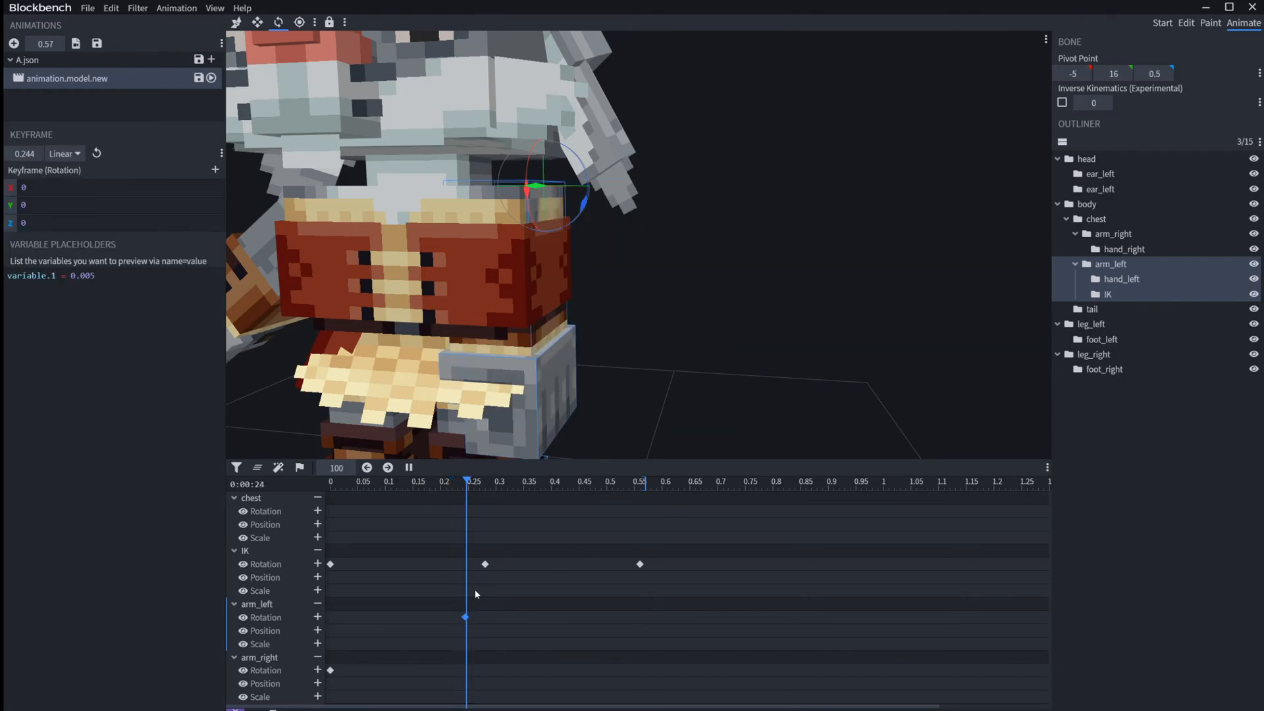
# Step: Split arm_left's 0.244 rotation keyframe into Pre and Post values, with Pre Z at -20 and Post Z at -90
pyautogui.click(214, 169)
pyautogui.moveTo(26, 237); pyautogui.dragTo(7, 228)
pyautogui.click(380, 334)
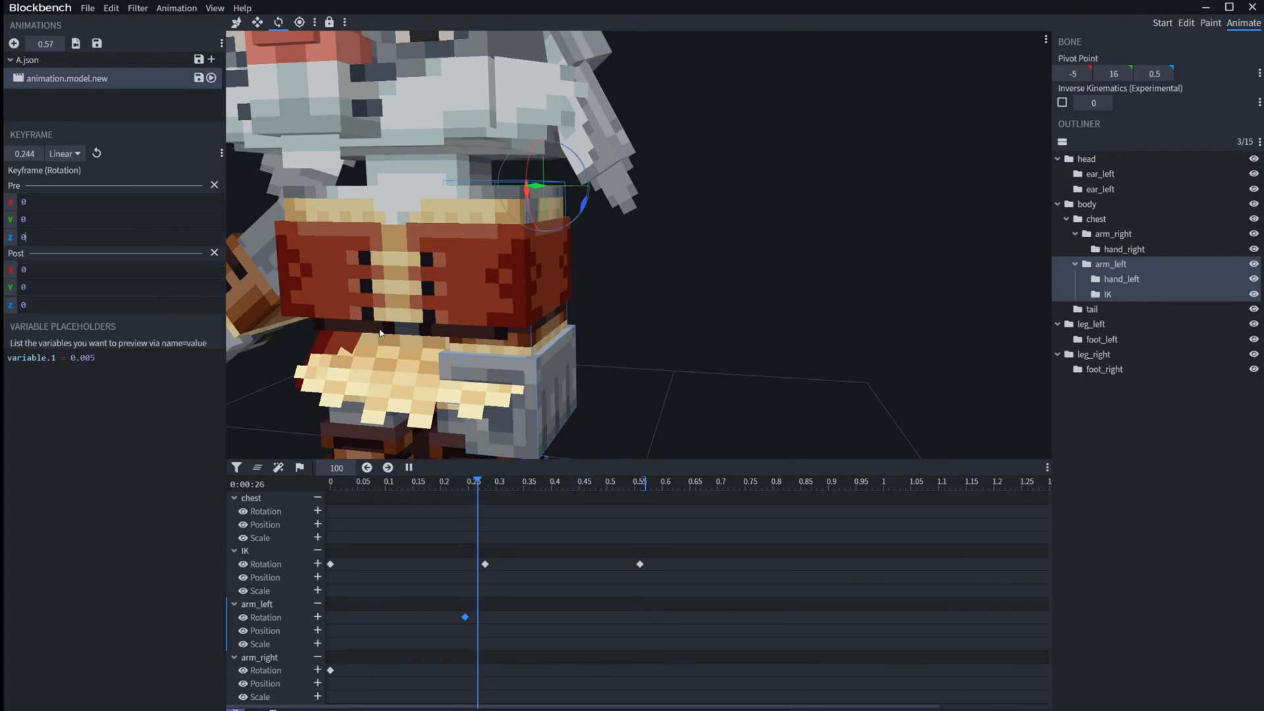
pyautogui.write('20')
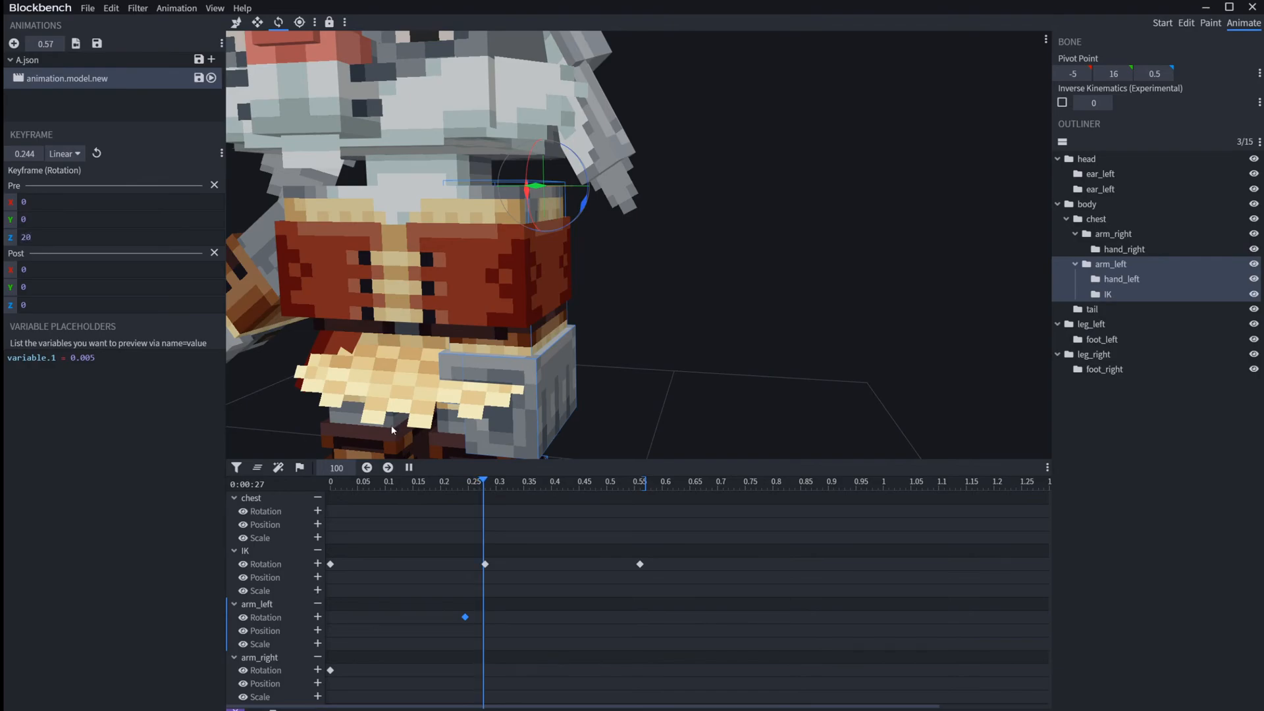
pyautogui.write('-')
pyautogui.moveTo(69, 309); pyautogui.dragTo(10, 305)
pyautogui.write('-90')
# Step: Place the playhead just before arm_left's Pre/Post keyframe and play the animation to check the instant rotation change
pyautogui.moveTo(461, 487); pyautogui.dragTo(458, 484)
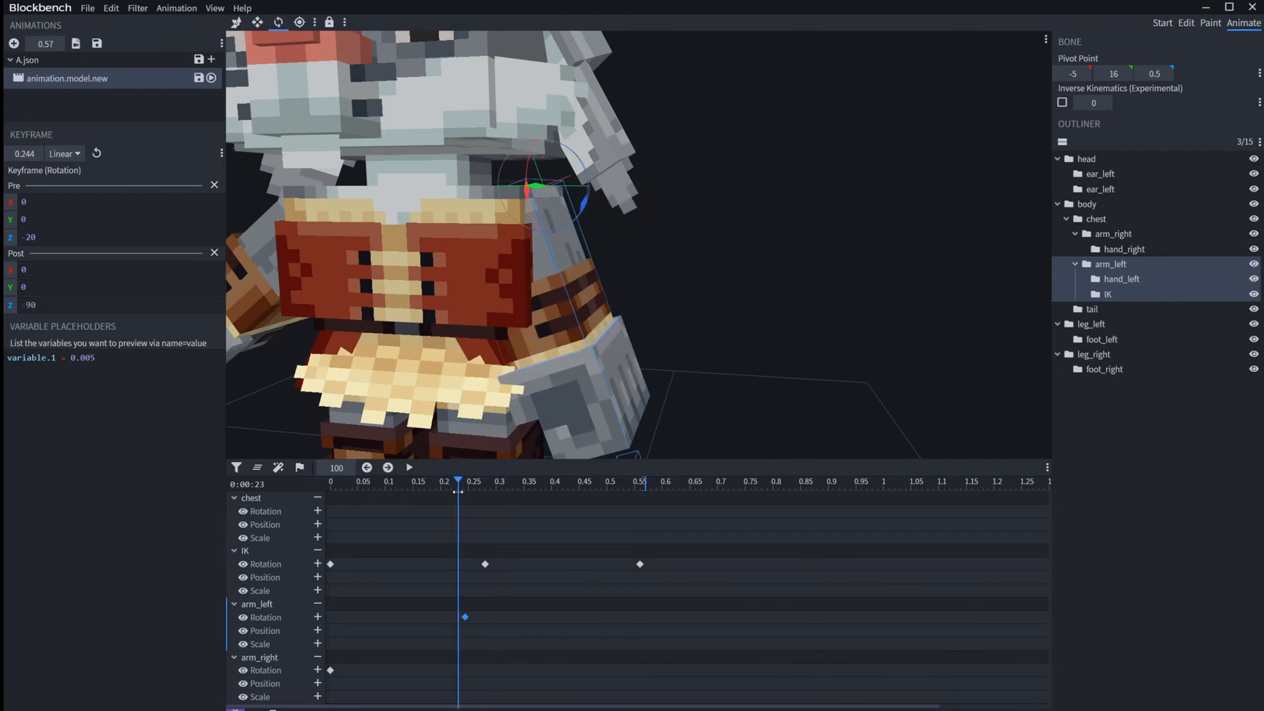
pyautogui.press('space')
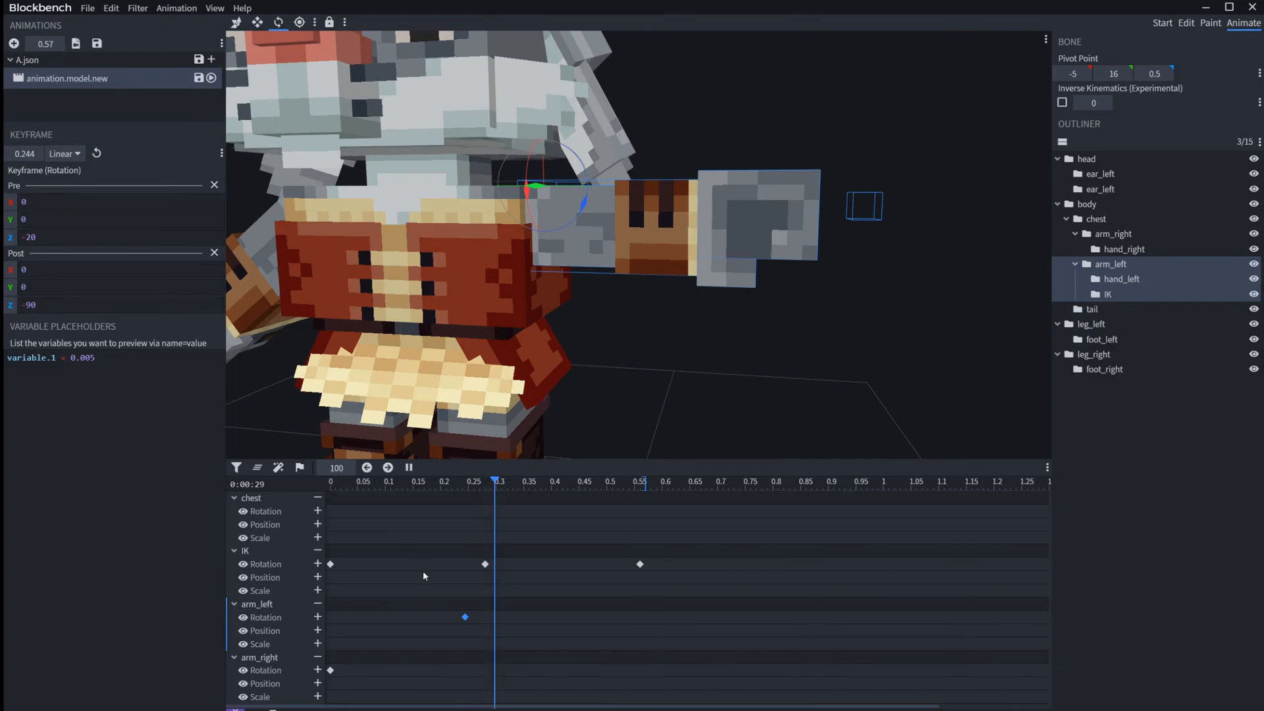
pyautogui.moveTo(410, 595); pyautogui.dragTo(413, 596)
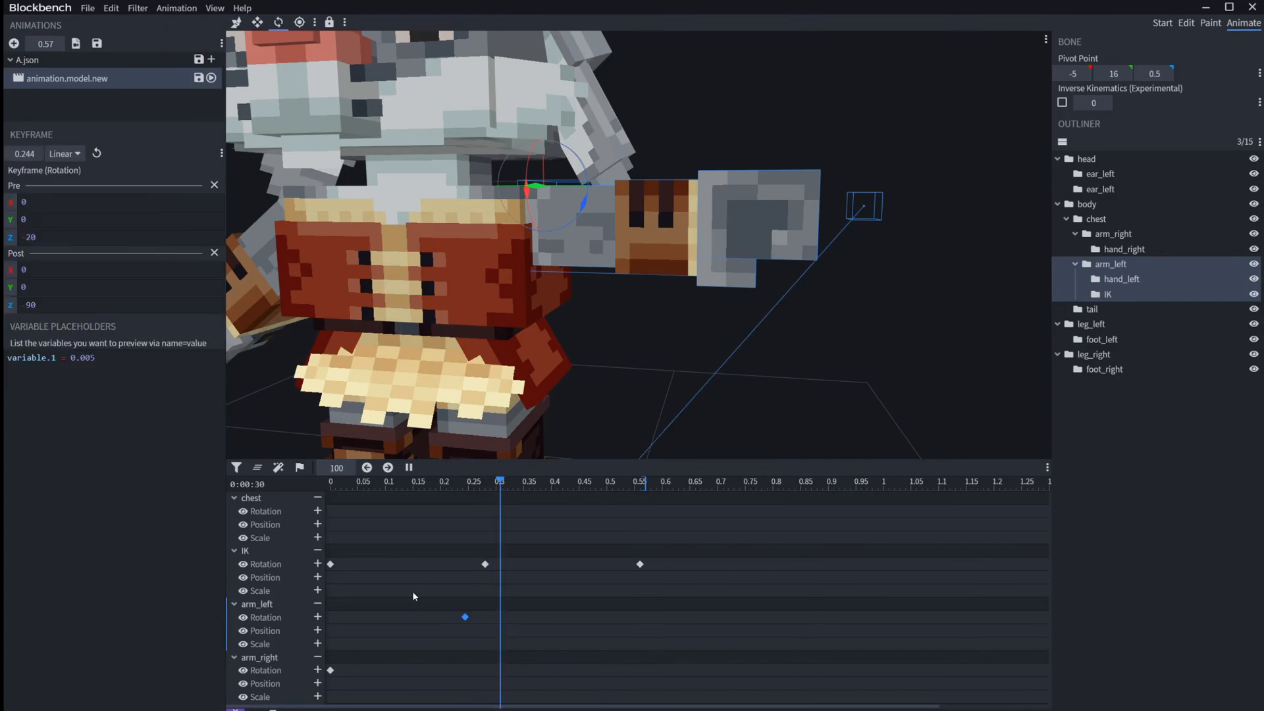
# Step: Delete arm_left's 0.244 keyframe, pause playback, and create an arm_left rotation keyframe at 0.3196 with Z at -57.5
pyautogui.press('Delete')
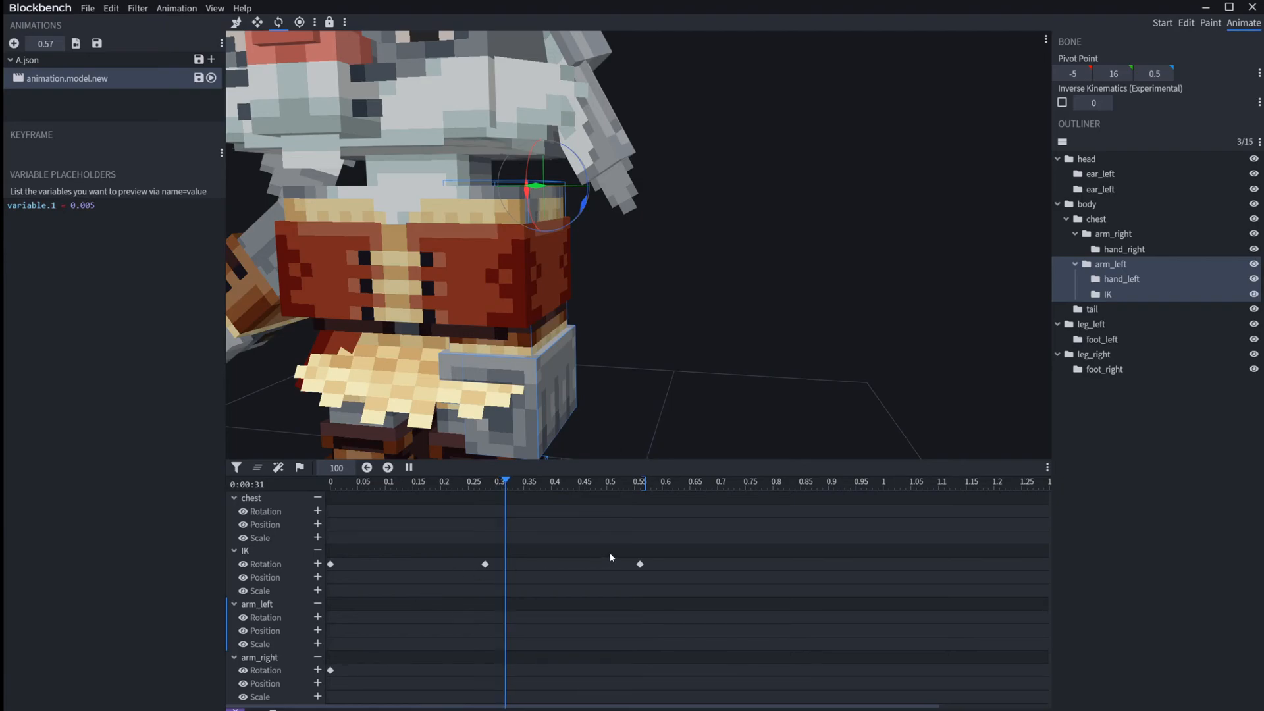
pyautogui.press('space')
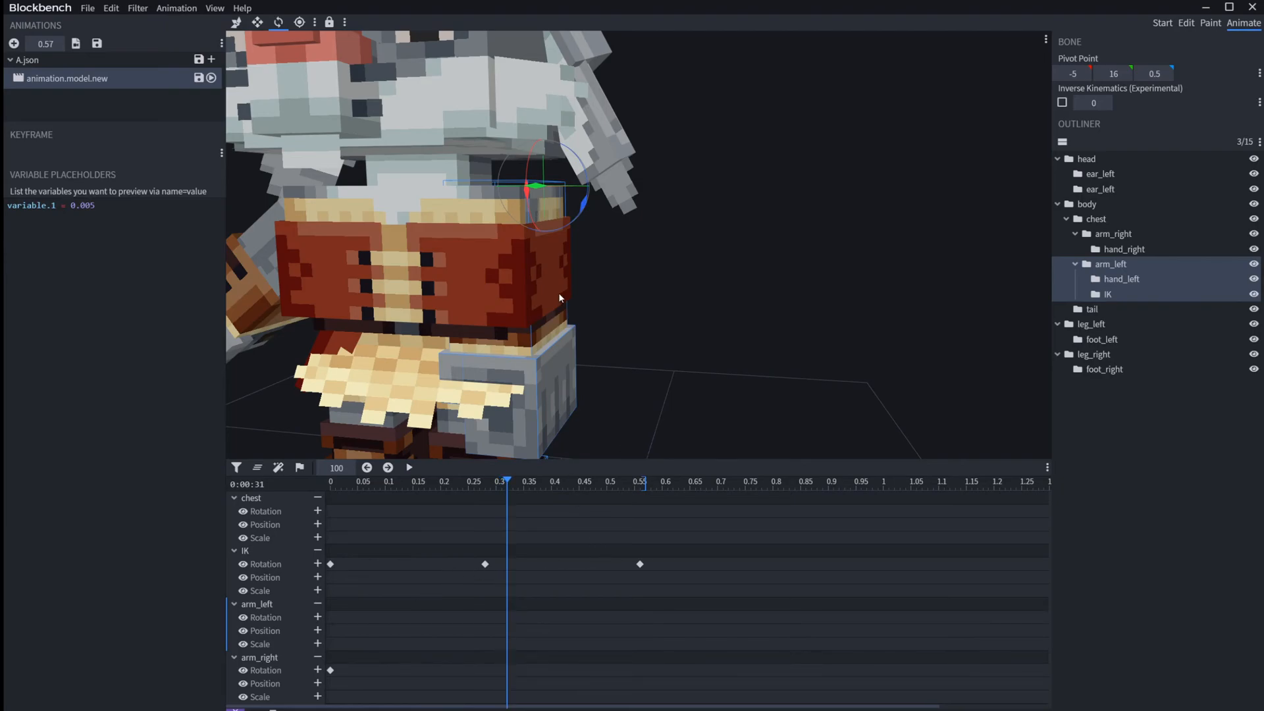
pyautogui.moveTo(591, 216); pyautogui.dragTo(584, 169)
pyautogui.click(745, 167)
pyautogui.moveTo(745, 164); pyautogui.dragTo(797, 119)
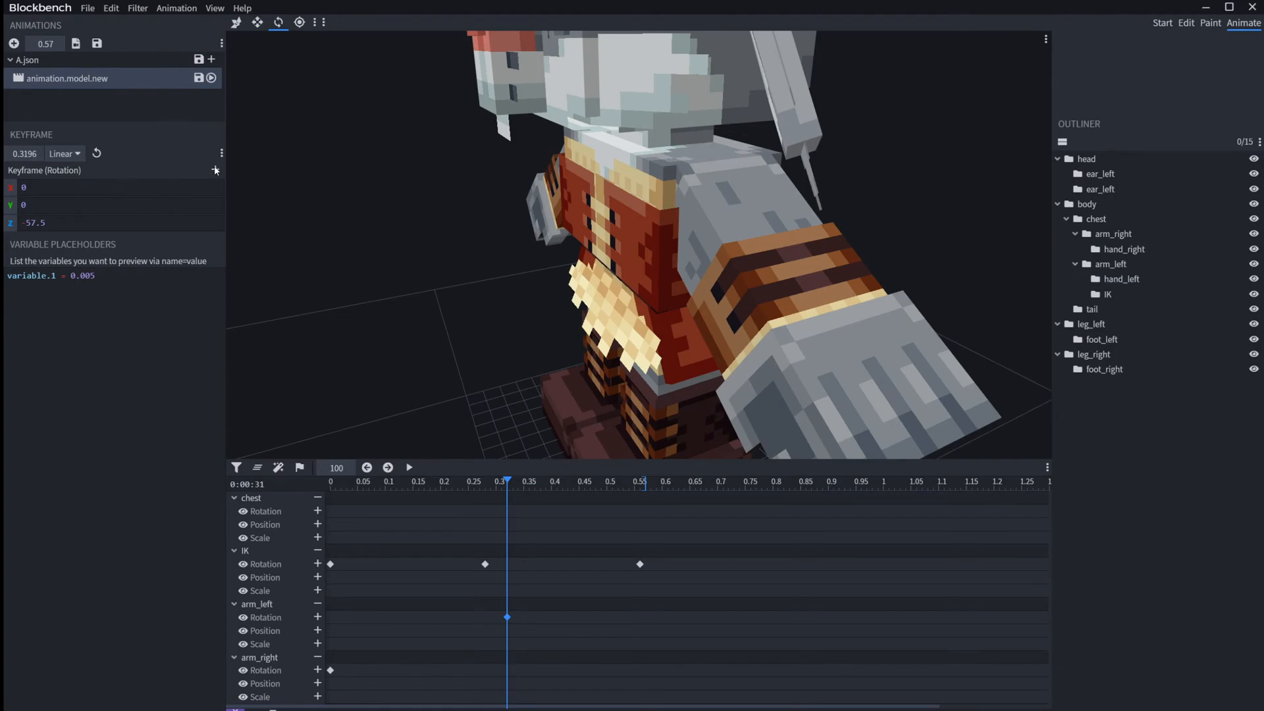
pyautogui.moveTo(346, 249); pyautogui.dragTo(484, 227)
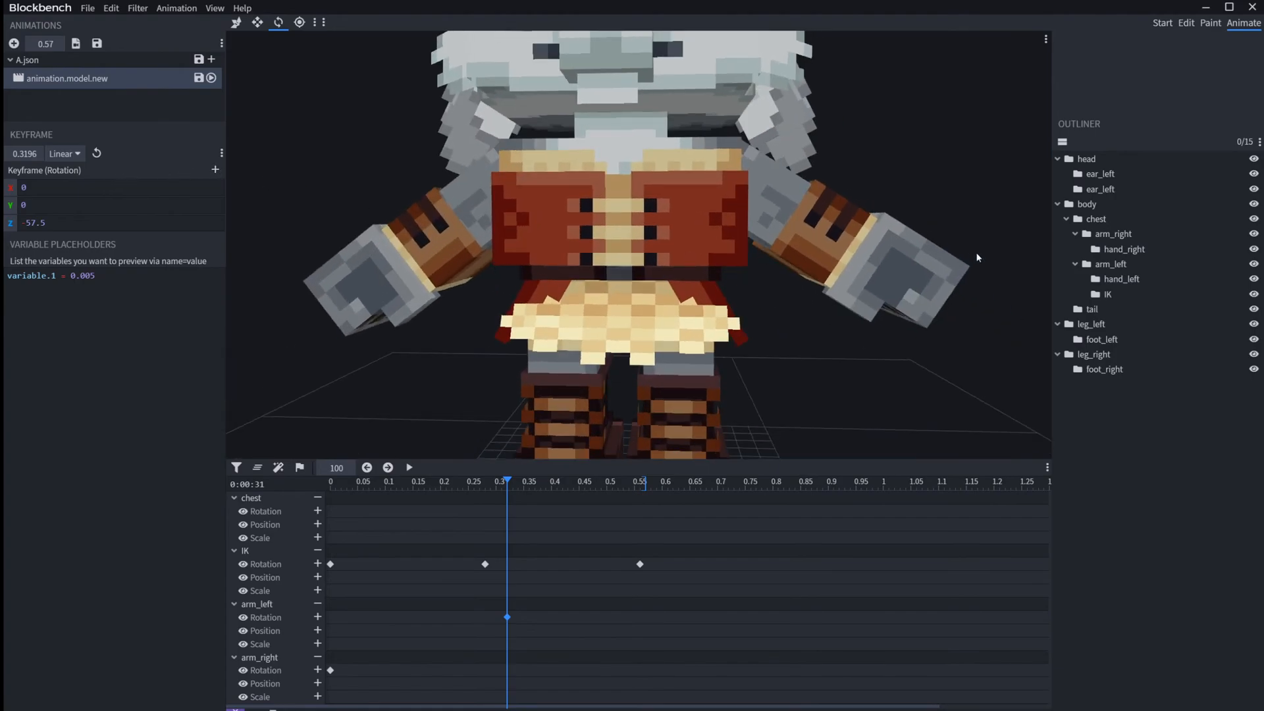
# Step: Split arm_left's 0.3196 rotation keyframe into Pre and Post values and set the Pre Z rotation to -27.5
pyautogui.click(216, 173)
pyautogui.doubleClick(30, 238)
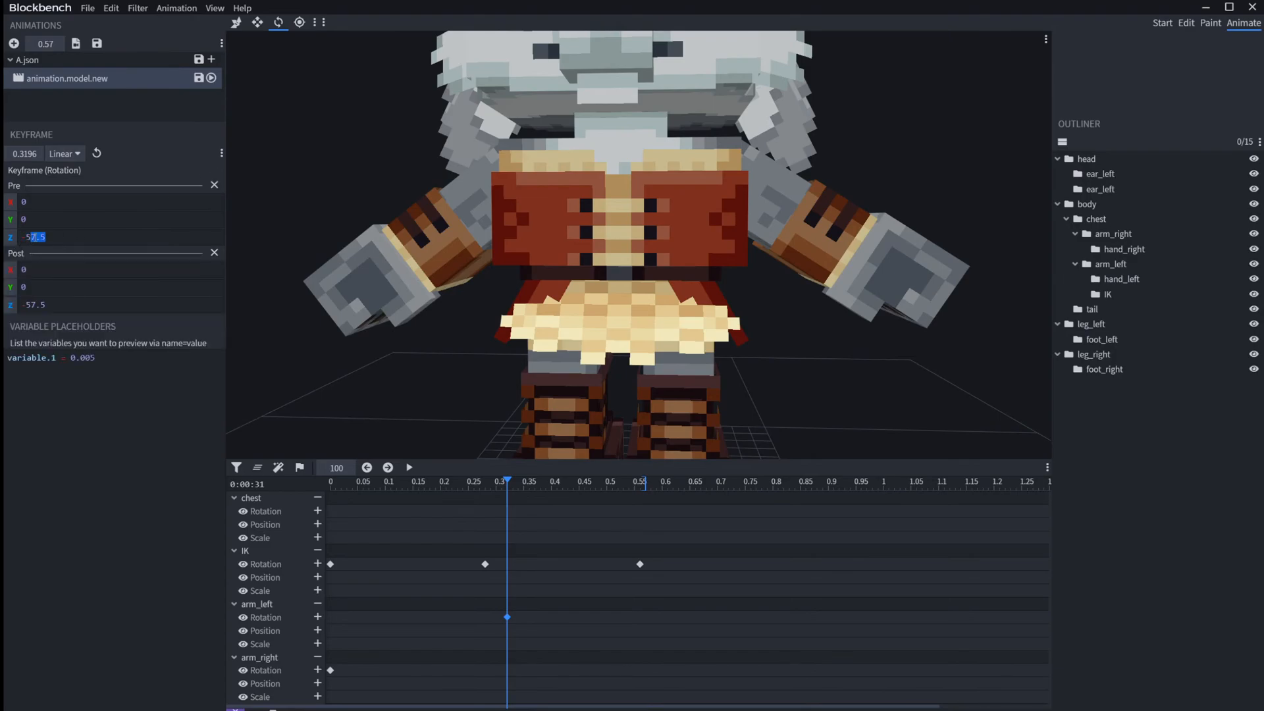
pyautogui.click(31, 237)
pyautogui.press('BackSpace')
pyautogui.write('2')
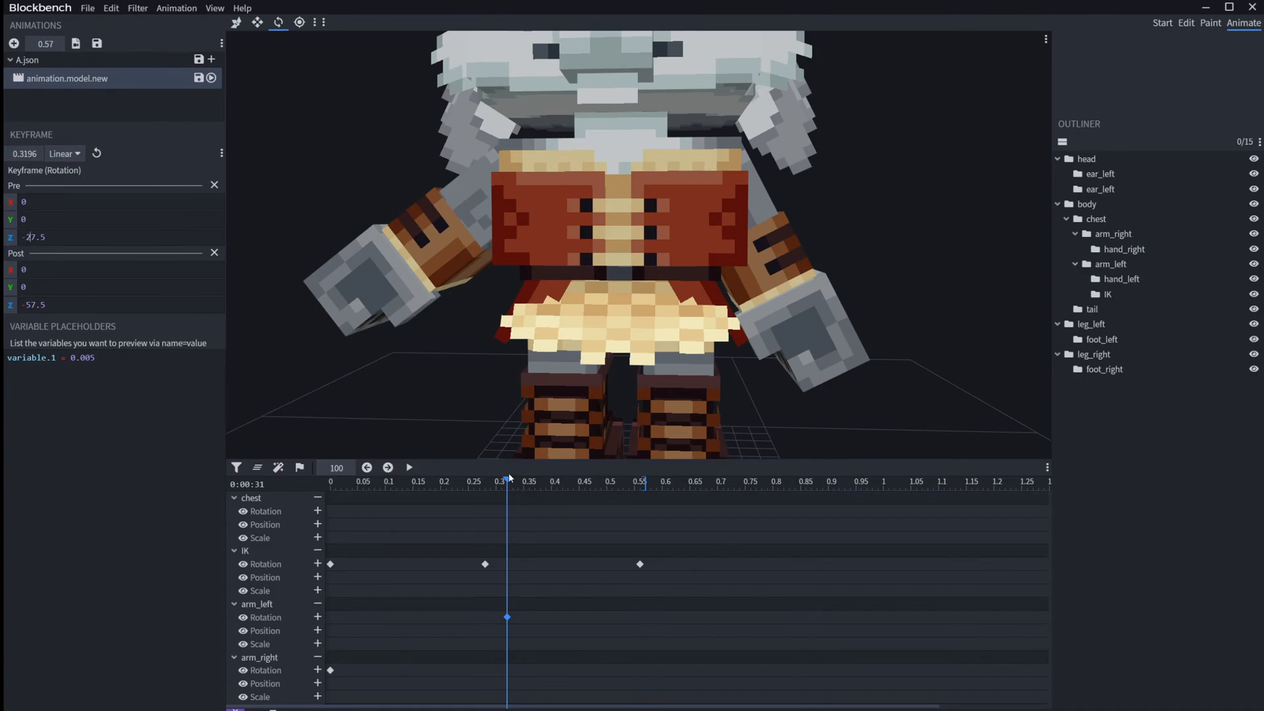
pyautogui.write(',.,.')
# Step: Step the playhead back and forth across arm_left's Pre/Post keyframe to compare the two poses
pyautogui.press('BackSpace')
pyautogui.press('BackSpace')
pyautogui.press('BackSpace')
pyautogui.press('BackSpace')
pyautogui.press(',')
# Step: Replace arm_left's Pre/Post keyframe with a plain rotation keyframe at 0.32 and rotate the arm to -52.5 on Z
pyautogui.press('Delete')
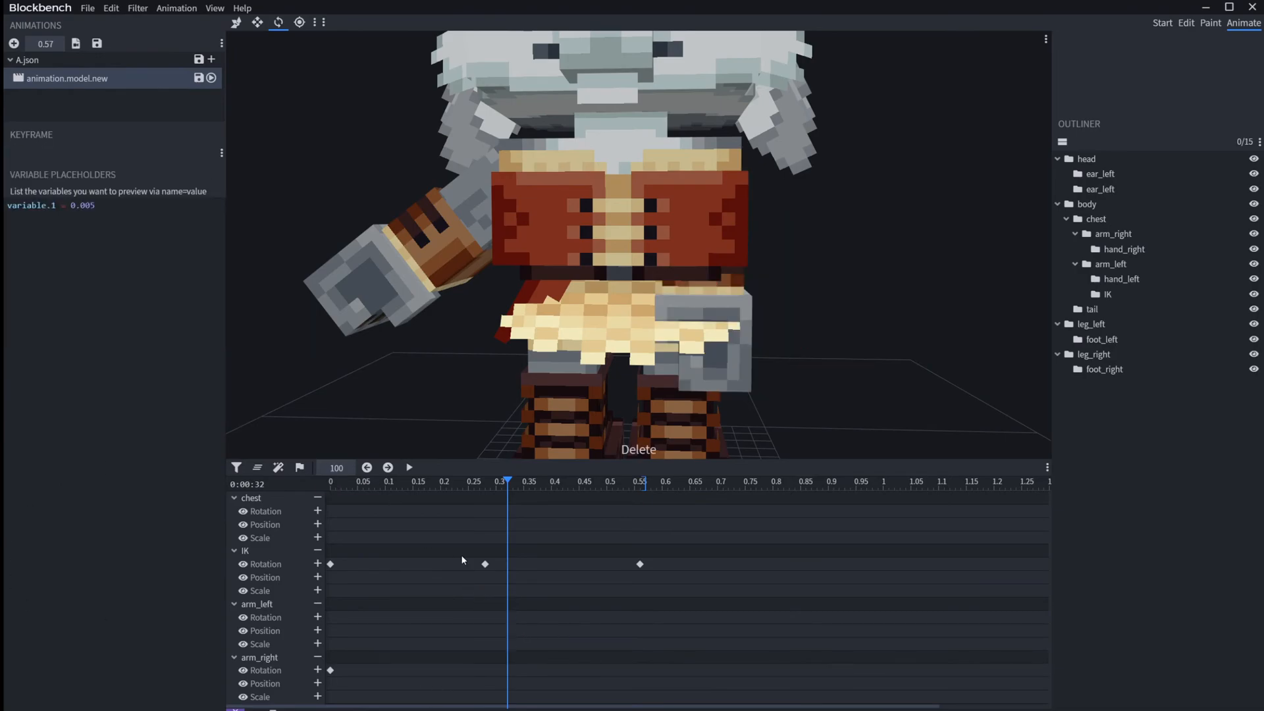
pyautogui.hotkey('ctrl', 'z')
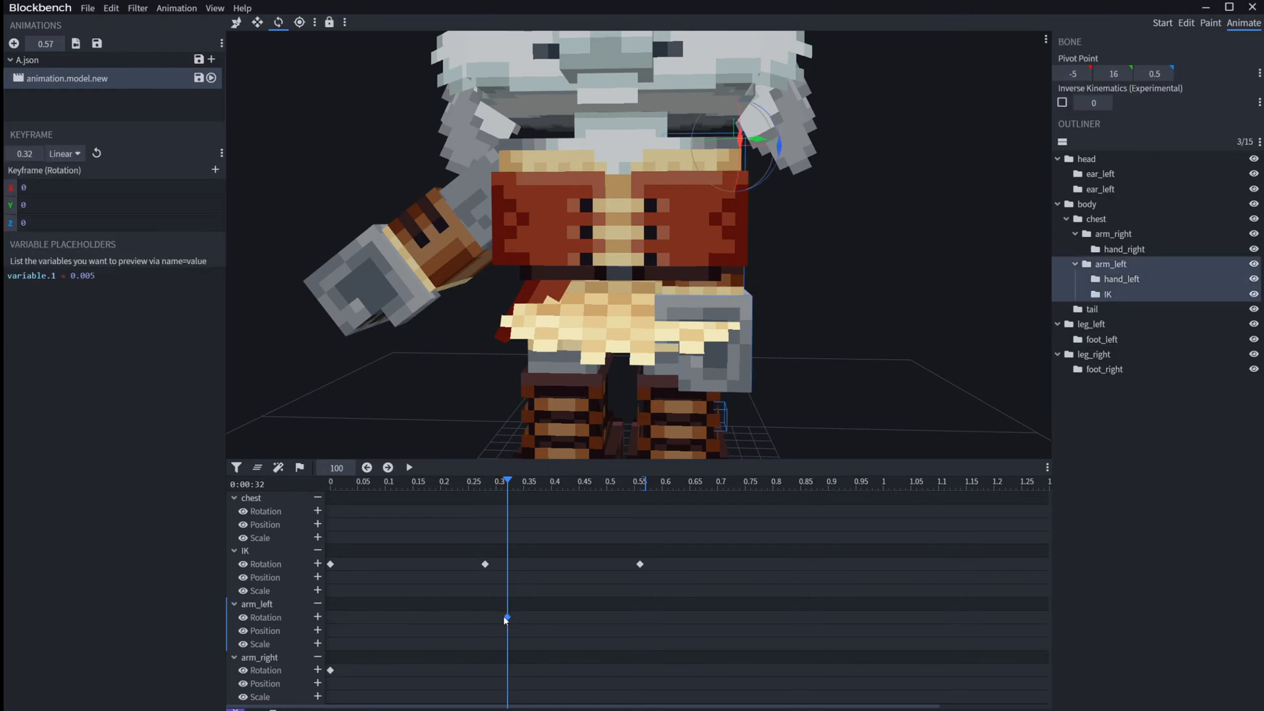
pyautogui.moveTo(773, 125); pyautogui.dragTo(771, 259)
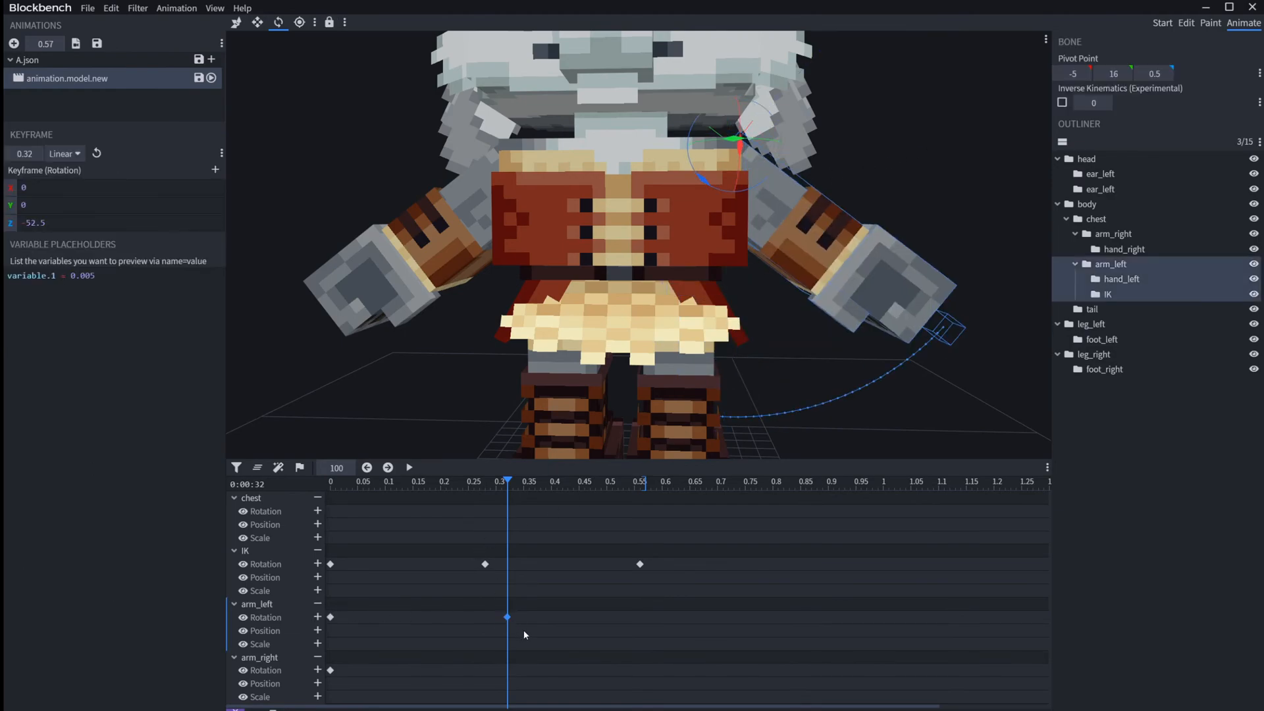
# Step: Delete arm_left's rotation keyframe at the start and move its 0.32 rotation keyframe to time 0
pyautogui.moveTo(452, 632); pyautogui.dragTo(307, 602)
pyautogui.press('Delete')
pyautogui.moveTo(506, 619); pyautogui.dragTo(33, 589)
pyautogui.scroll(-5, 866, 388)
pyautogui.moveTo(860, 400); pyautogui.dragTo(762, 382)
pyautogui.click(774, 321)
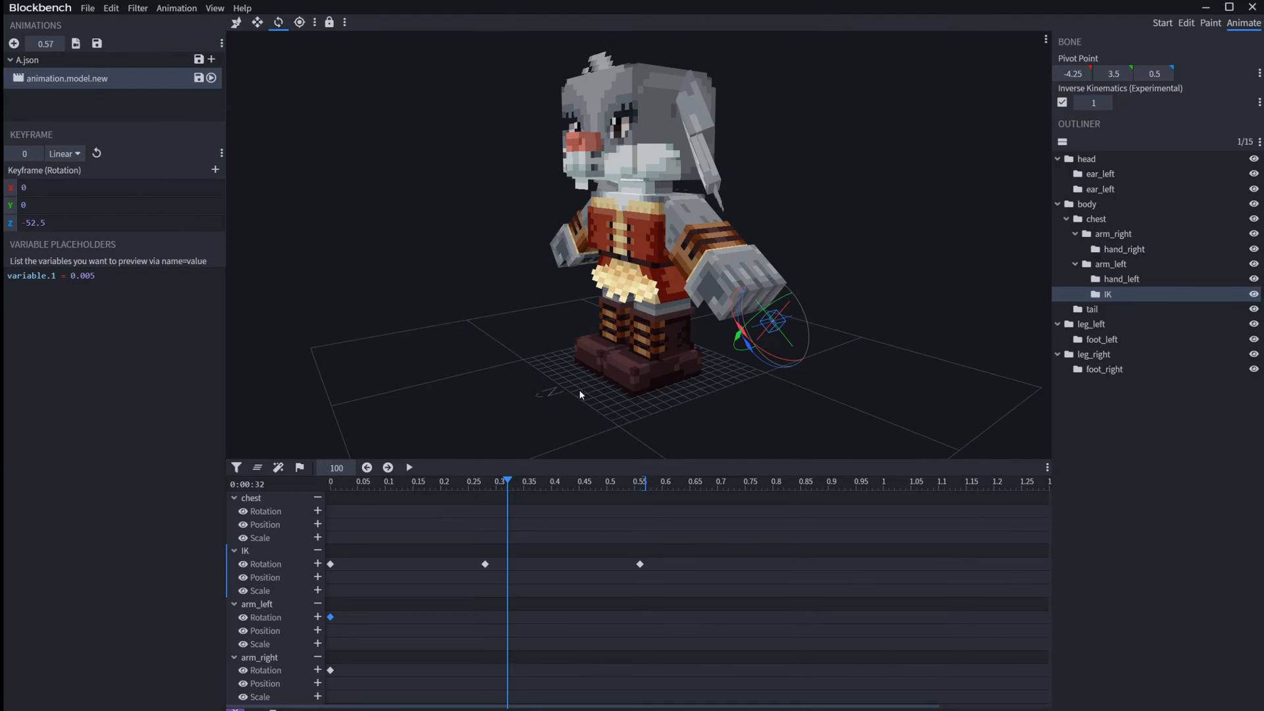
pyautogui.moveTo(577, 389); pyautogui.dragTo(660, 392)
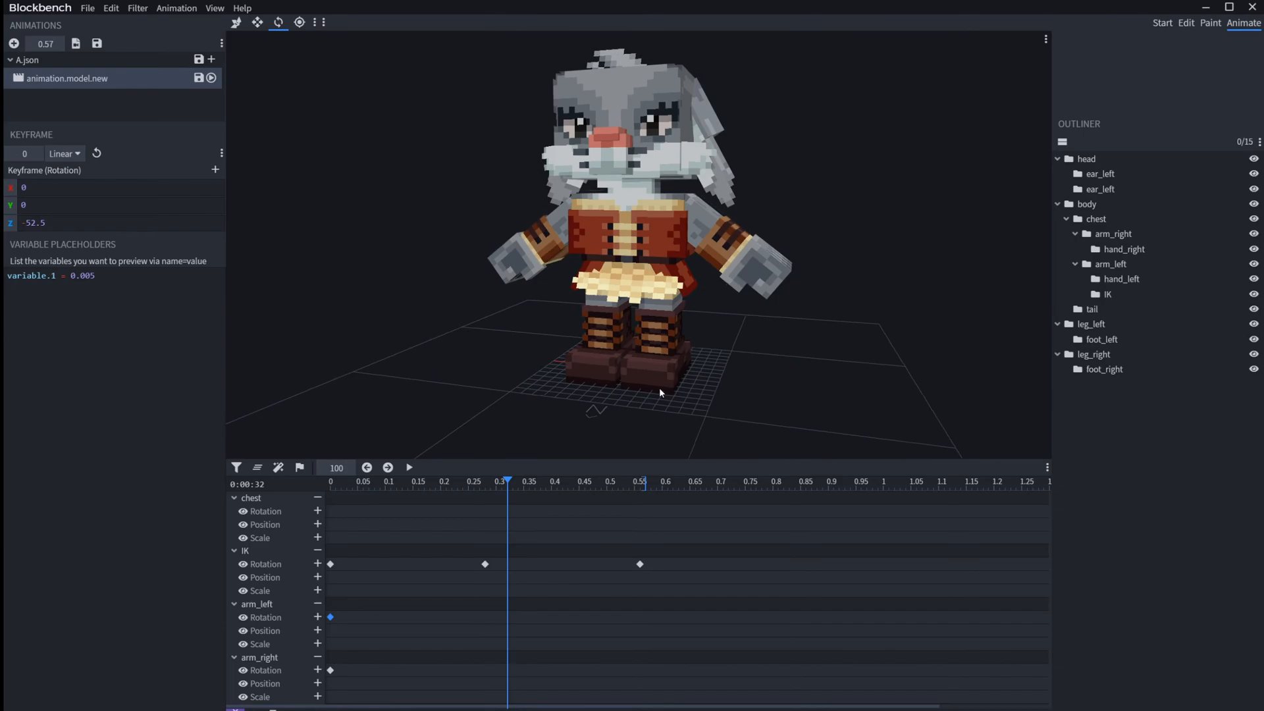
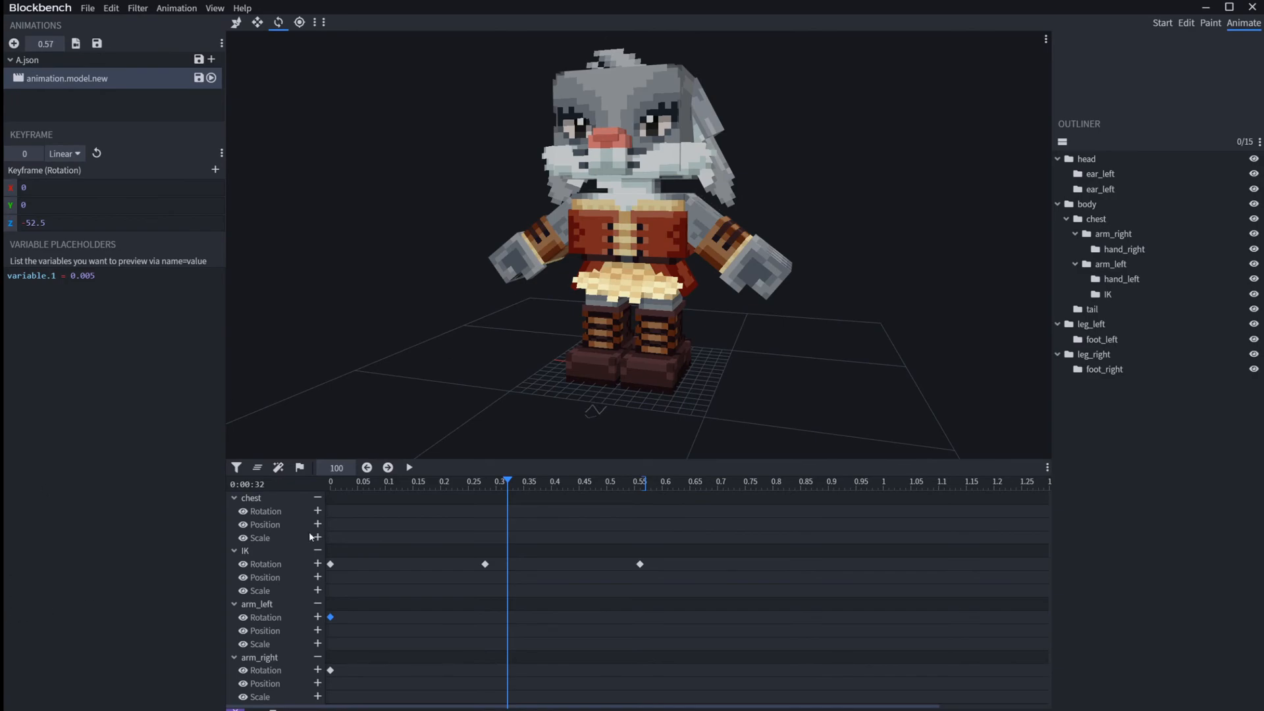
# Step: Add a new animation and name it animation.model.new2
pyautogui.rightClick(102, 78)
pyautogui.click(34, 95)
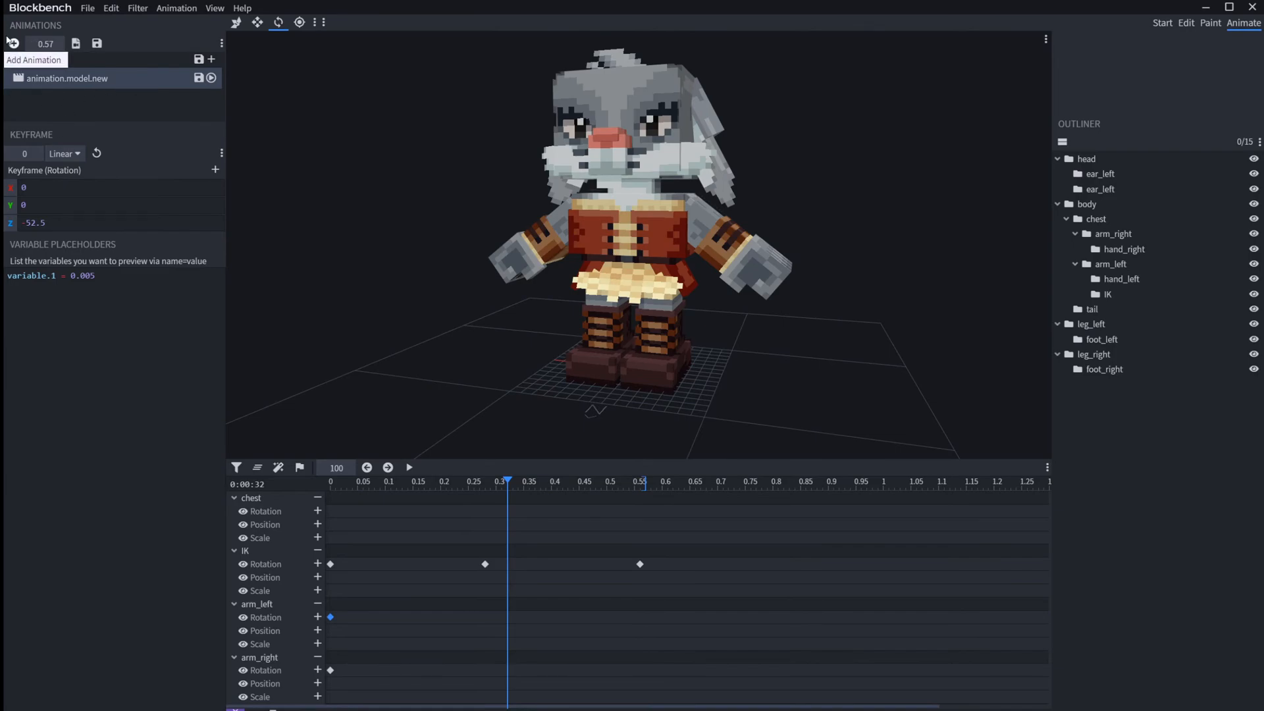
pyautogui.click(14, 44)
pyautogui.write('2')
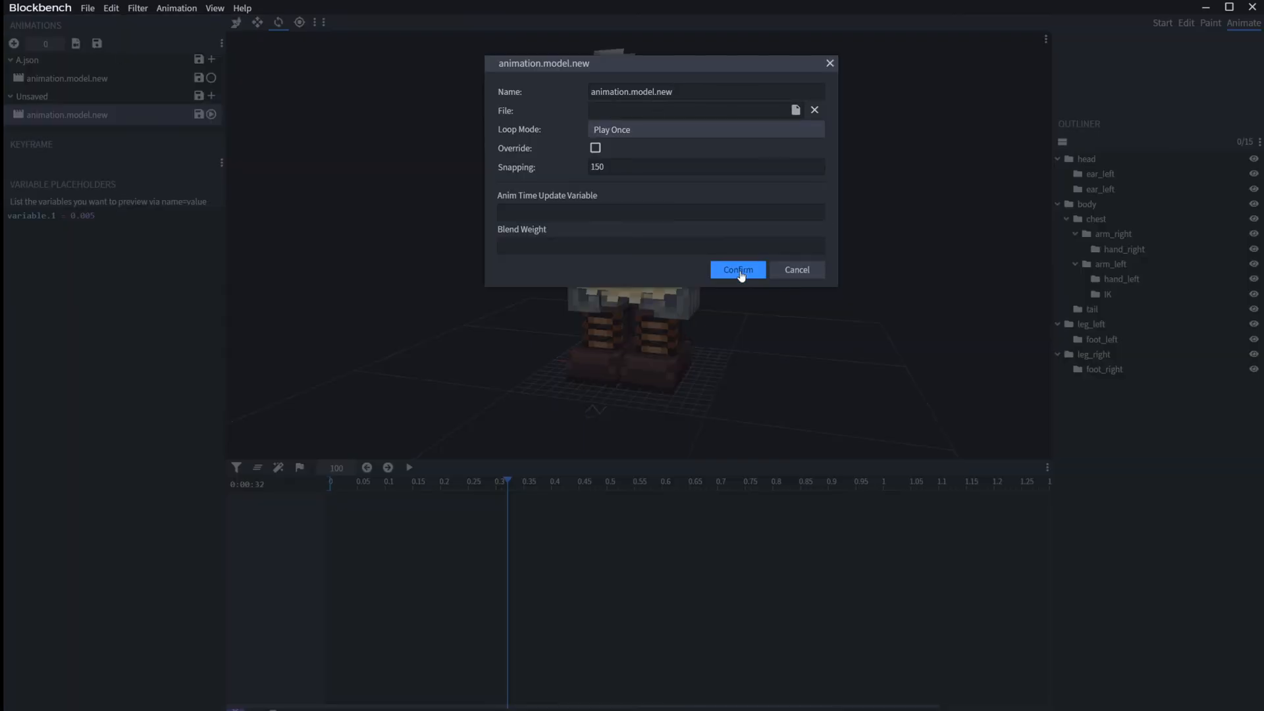
pyautogui.click(738, 270)
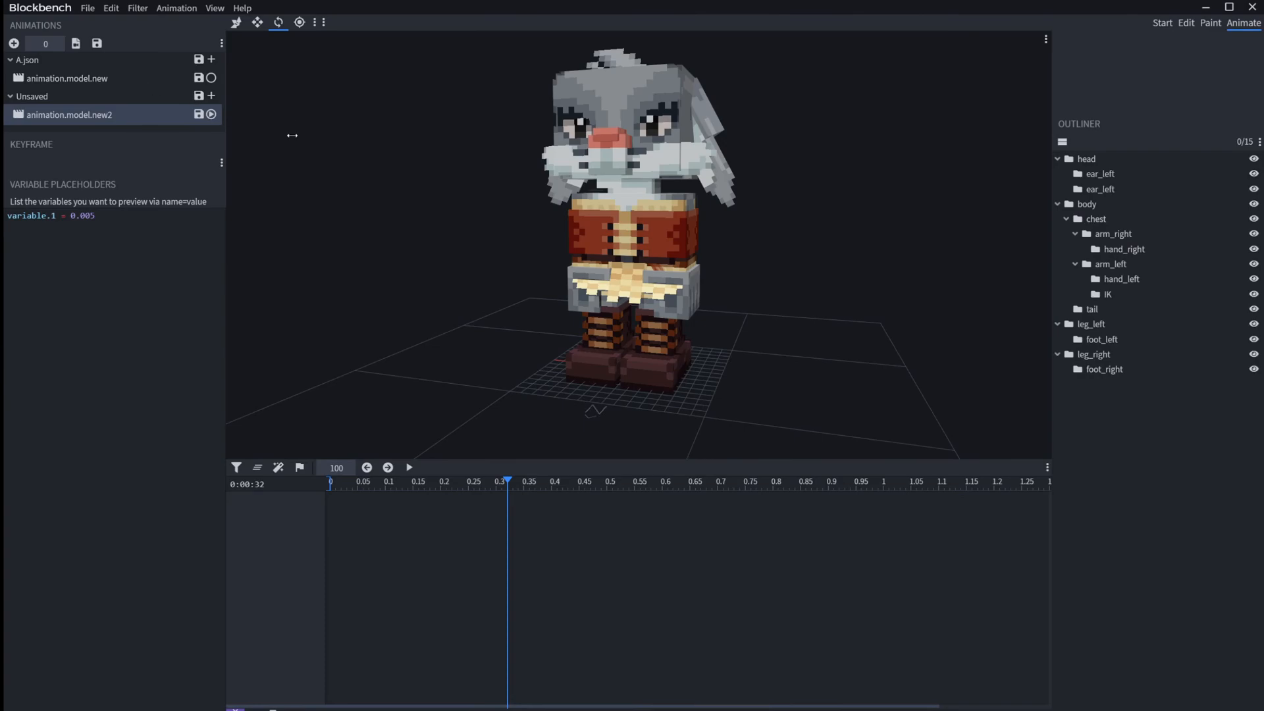
# Step: Keyframe arm_left's rotation at 0, at 0.16 with Y 122.5 and Z -122.5, and at 0.35 with Z -35
pyautogui.click(696, 288)
pyautogui.moveTo(391, 486); pyautogui.dragTo(158, 498)
pyautogui.click(317, 511)
pyautogui.moveTo(388, 483); pyautogui.dragTo(418, 482)
pyautogui.moveTo(660, 230); pyautogui.dragTo(1032, 234)
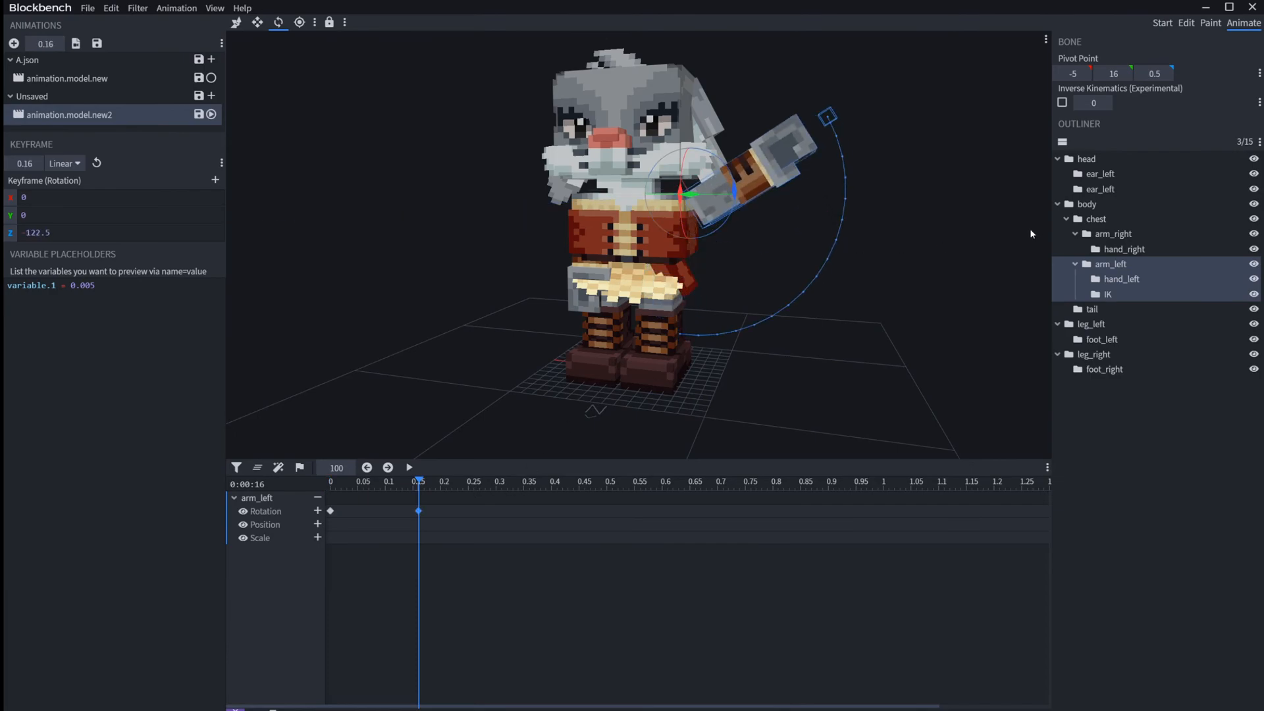
pyautogui.moveTo(697, 188); pyautogui.dragTo(523, 482)
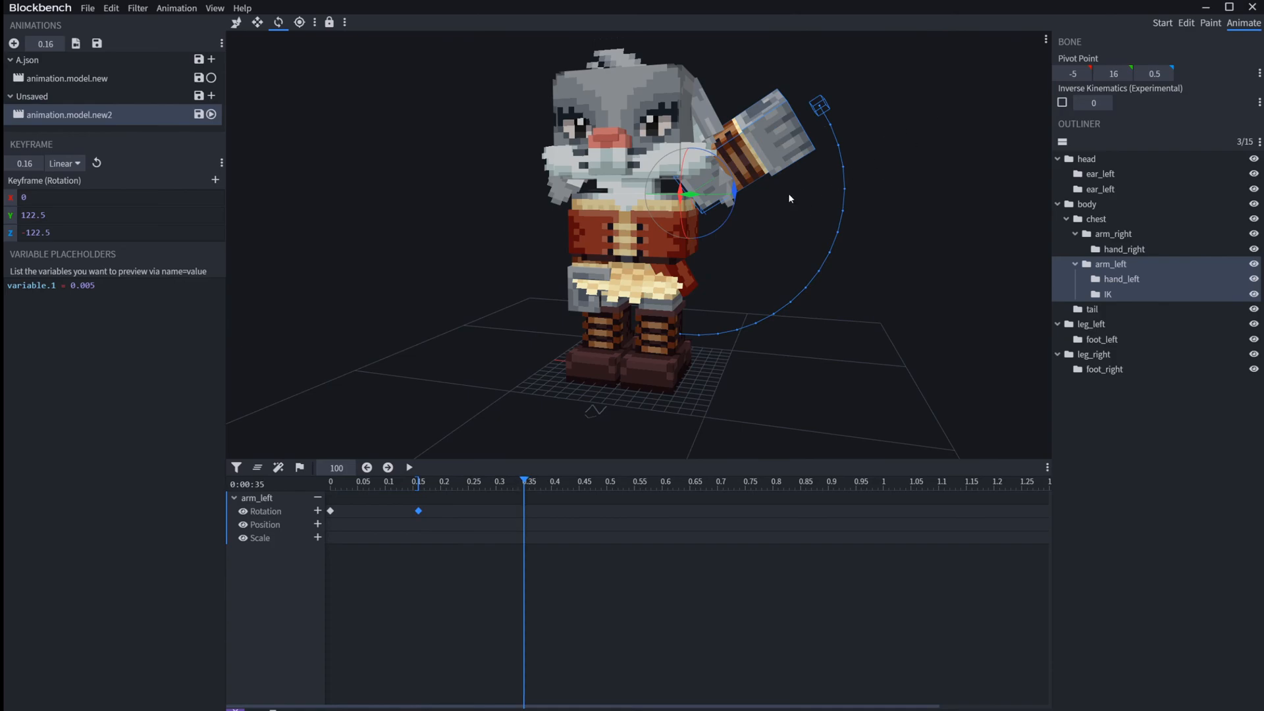
pyautogui.moveTo(736, 189); pyautogui.dragTo(685, 334)
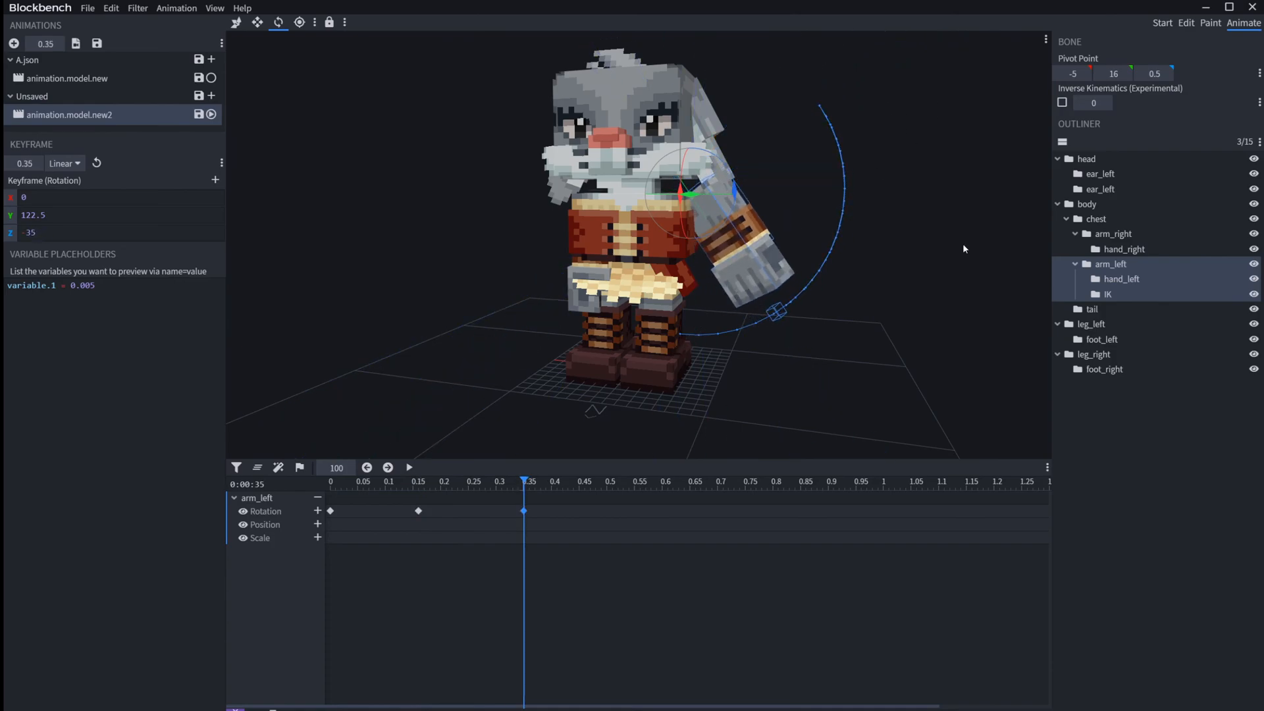
# Step: Try out an IK bone rotation keyframe at 0.35 in animation.model.new2 and remove it
pyautogui.click(878, 341)
pyautogui.moveTo(878, 340); pyautogui.dragTo(740, 341)
pyautogui.click(695, 256)
pyautogui.moveTo(621, 207)
pyautogui.mouseDown()
pyautogui.moveTo(613, 215)
pyautogui.moveTo(633, 192)
pyautogui.mouseUp()
pyautogui.click(685, 371)
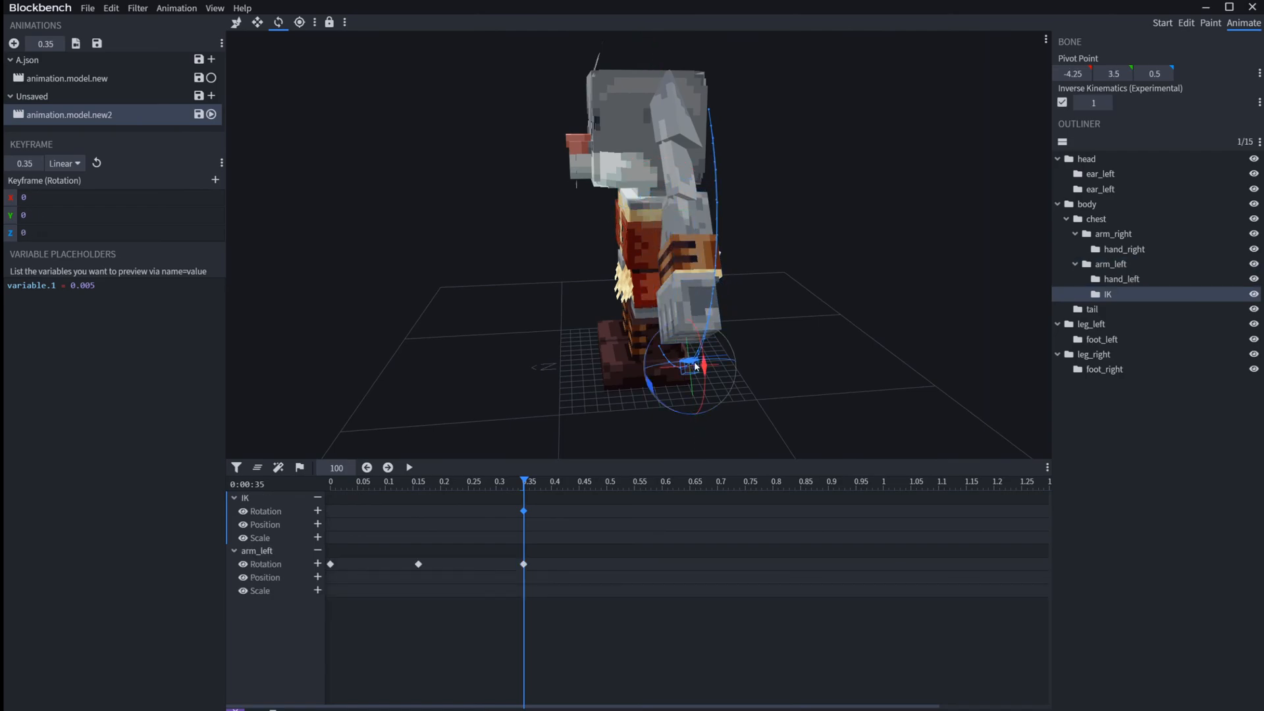
pyautogui.press('v')
pyautogui.moveTo(714, 365); pyautogui.dragTo(764, 390)
pyautogui.moveTo(783, 330); pyautogui.dragTo(780, 356)
pyautogui.moveTo(511, 480); pyautogui.dragTo(331, 474)
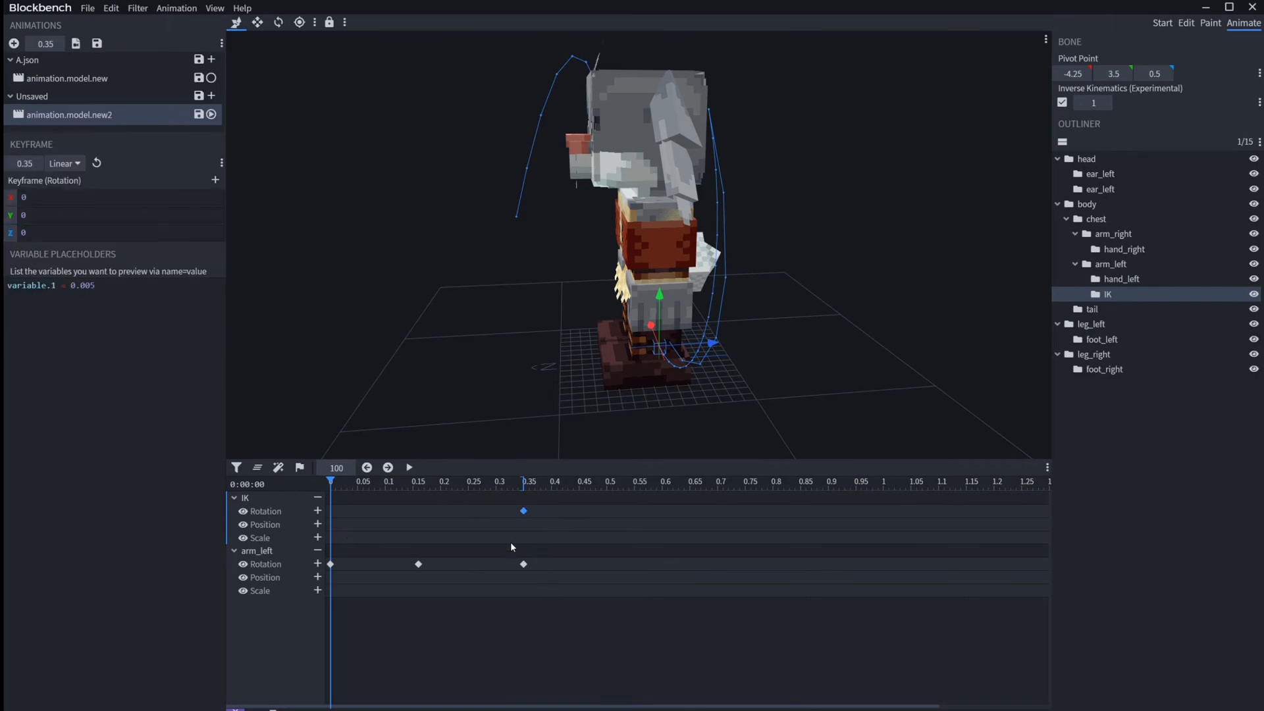
pyautogui.moveTo(540, 533); pyautogui.dragTo(491, 506)
pyautogui.press('Delete')
# Step: In animation.model.new, add arm_left rotation keyframes at 0.53 with Y -82.5 and at 0.19 with X 42.5
pyautogui.click(95, 84)
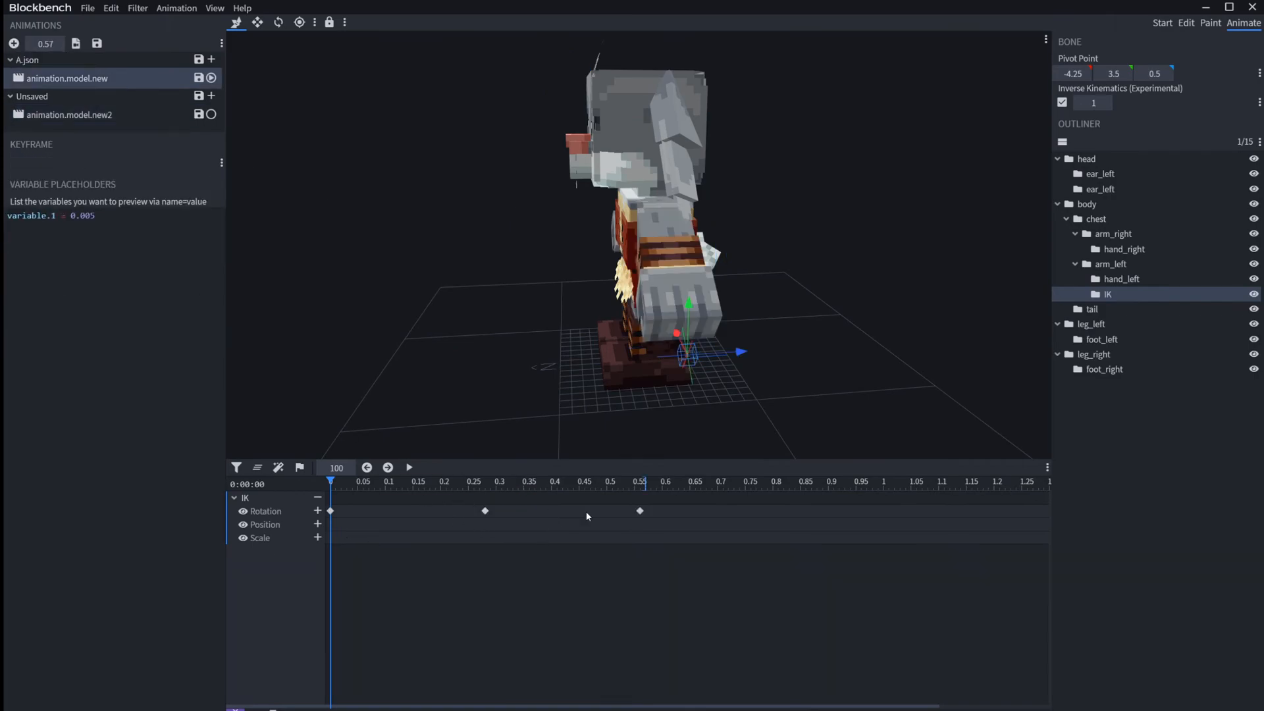
pyautogui.moveTo(350, 495); pyautogui.dragTo(474, 491)
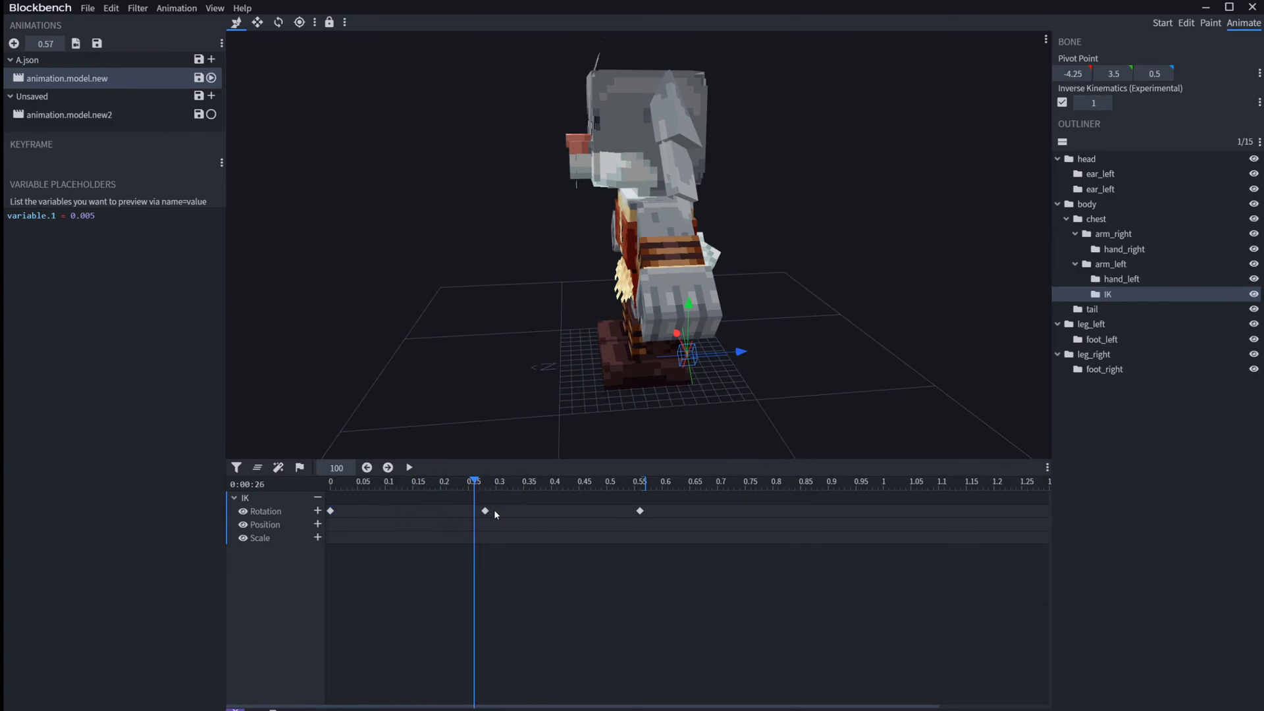
pyautogui.click(486, 511)
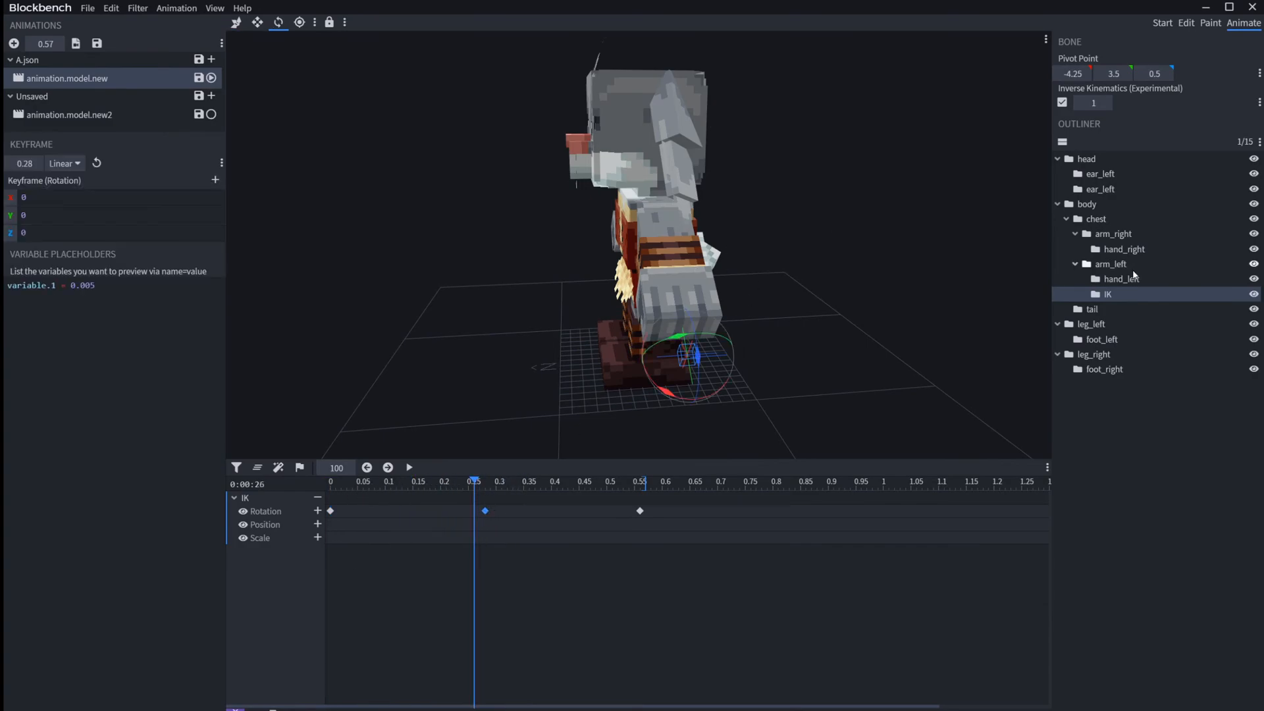
pyautogui.click(1111, 264)
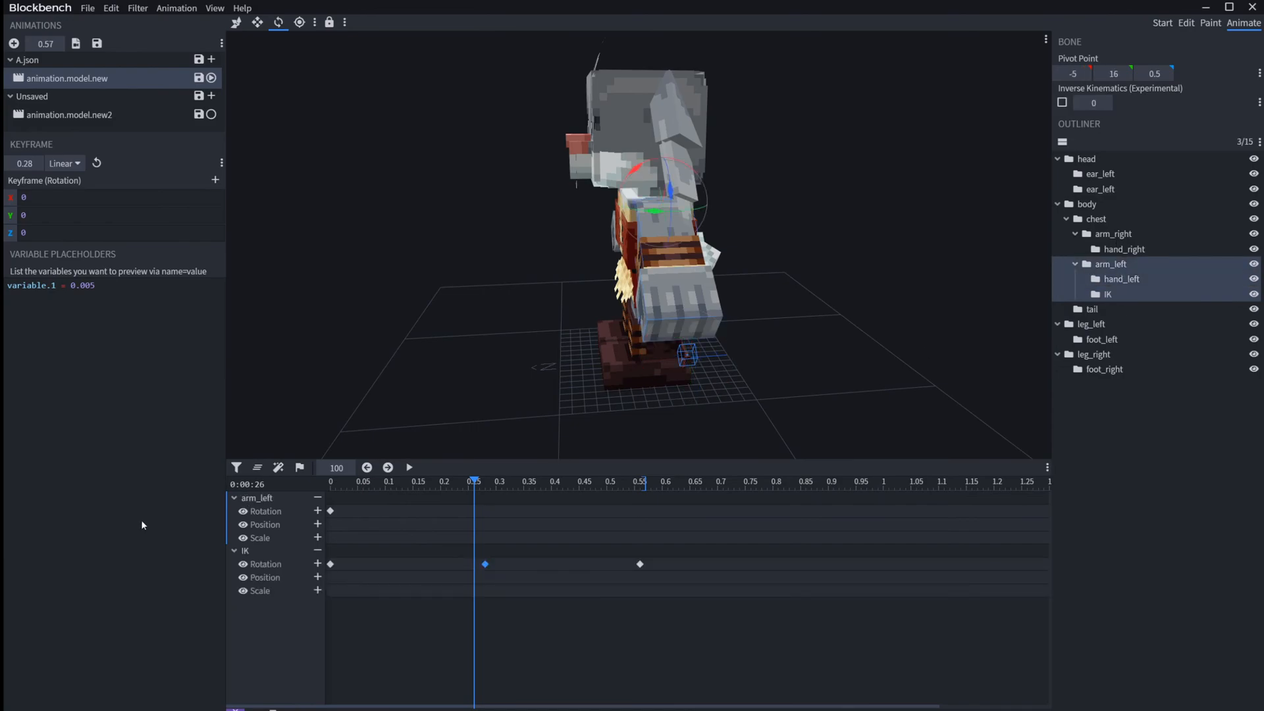
pyautogui.click(504, 481)
pyautogui.moveTo(507, 481); pyautogui.dragTo(624, 481)
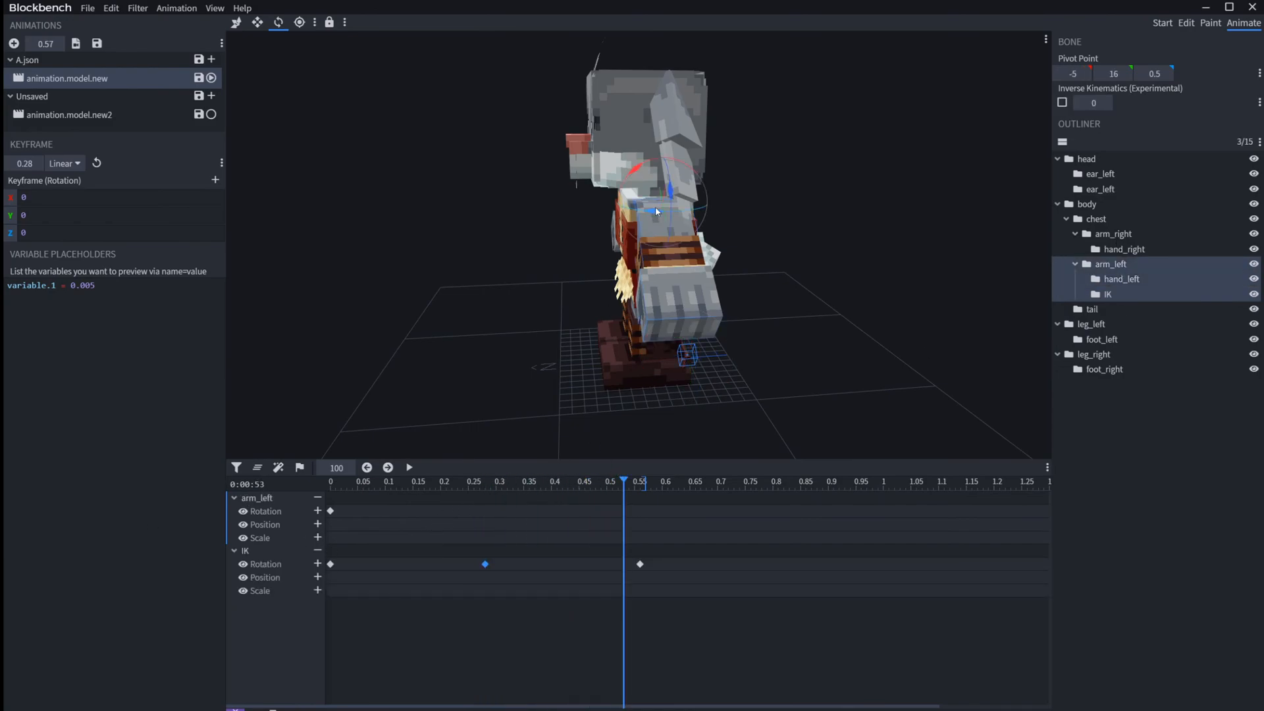
pyautogui.moveTo(651, 208); pyautogui.dragTo(655, 239)
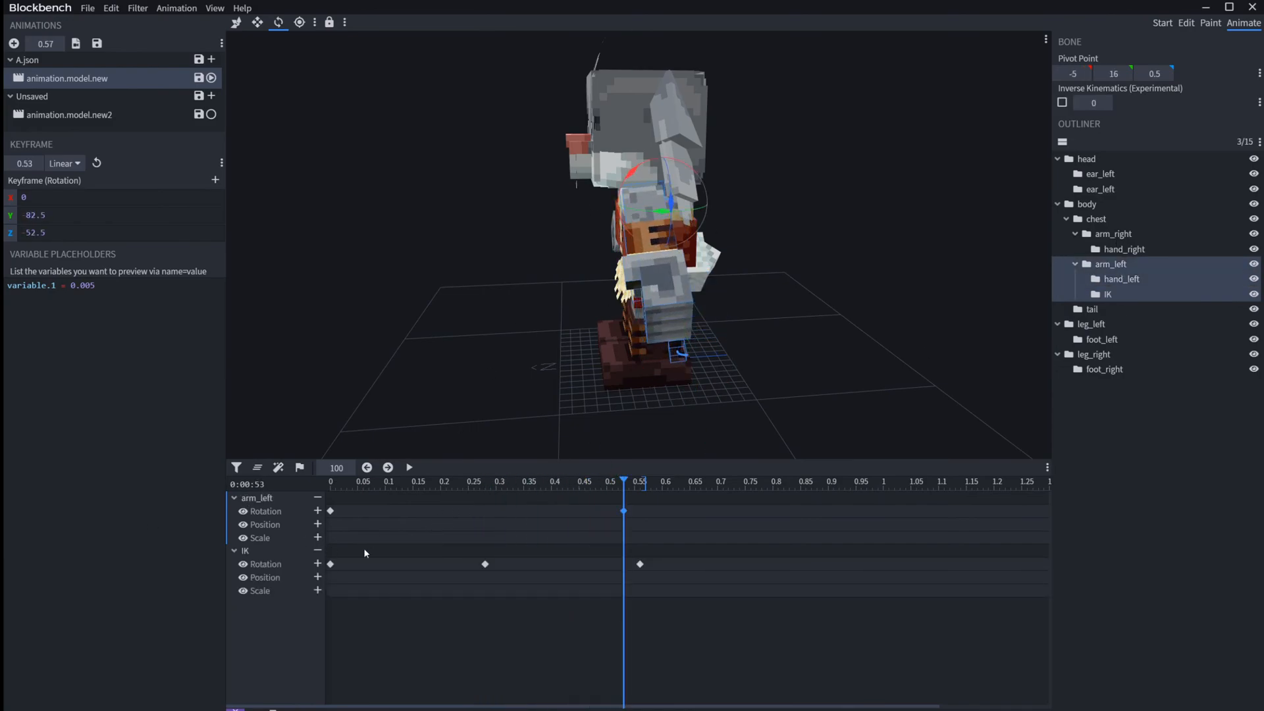
pyautogui.click(435, 484)
pyautogui.moveTo(647, 182); pyautogui.dragTo(576, 329)
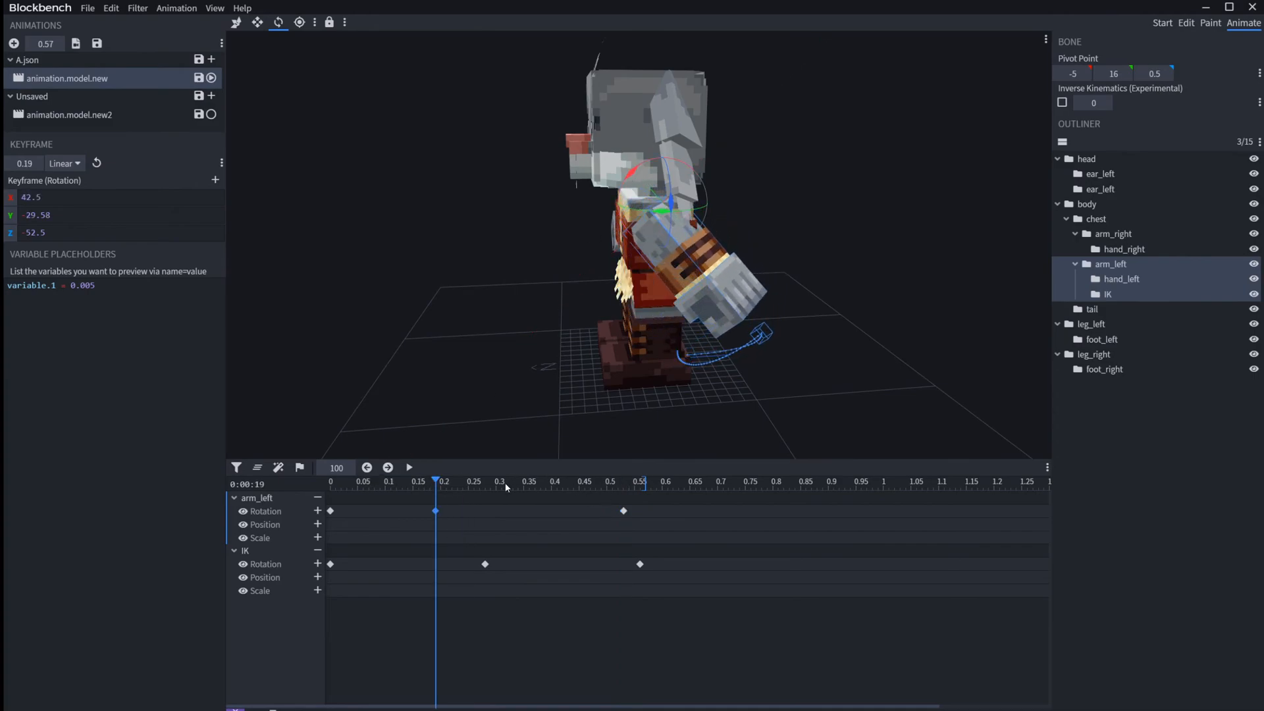
# Step: Play animation.model.new and set the variable.1 preview placeholder to 1
pyautogui.press('space')
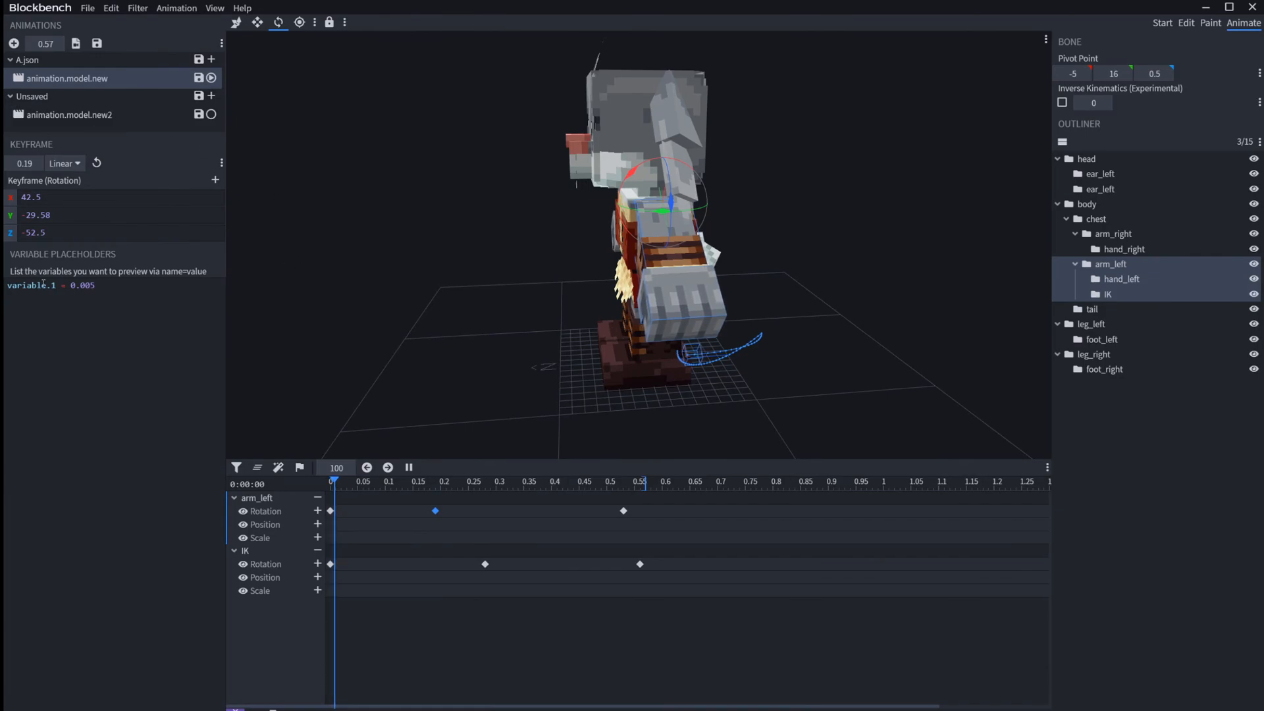
pyautogui.doubleClick(83, 285)
pyautogui.write('2')
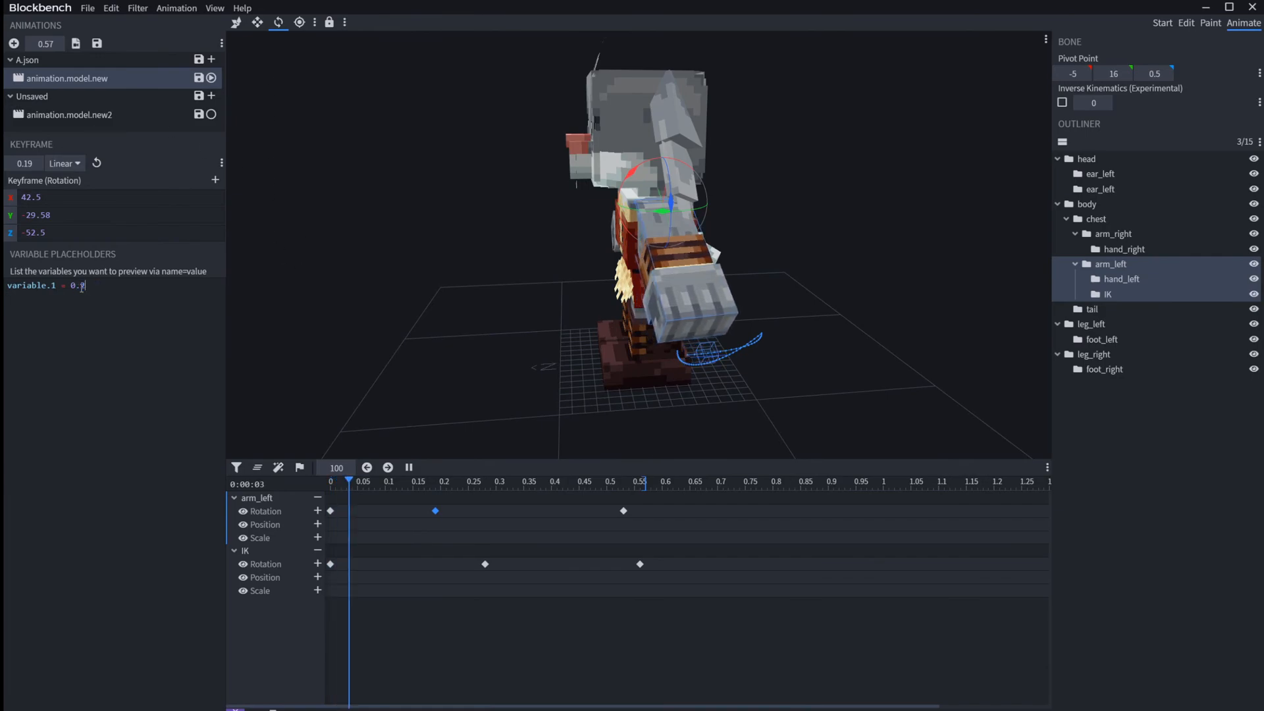
pyautogui.press('BackSpace')
pyautogui.press('BackSpace')
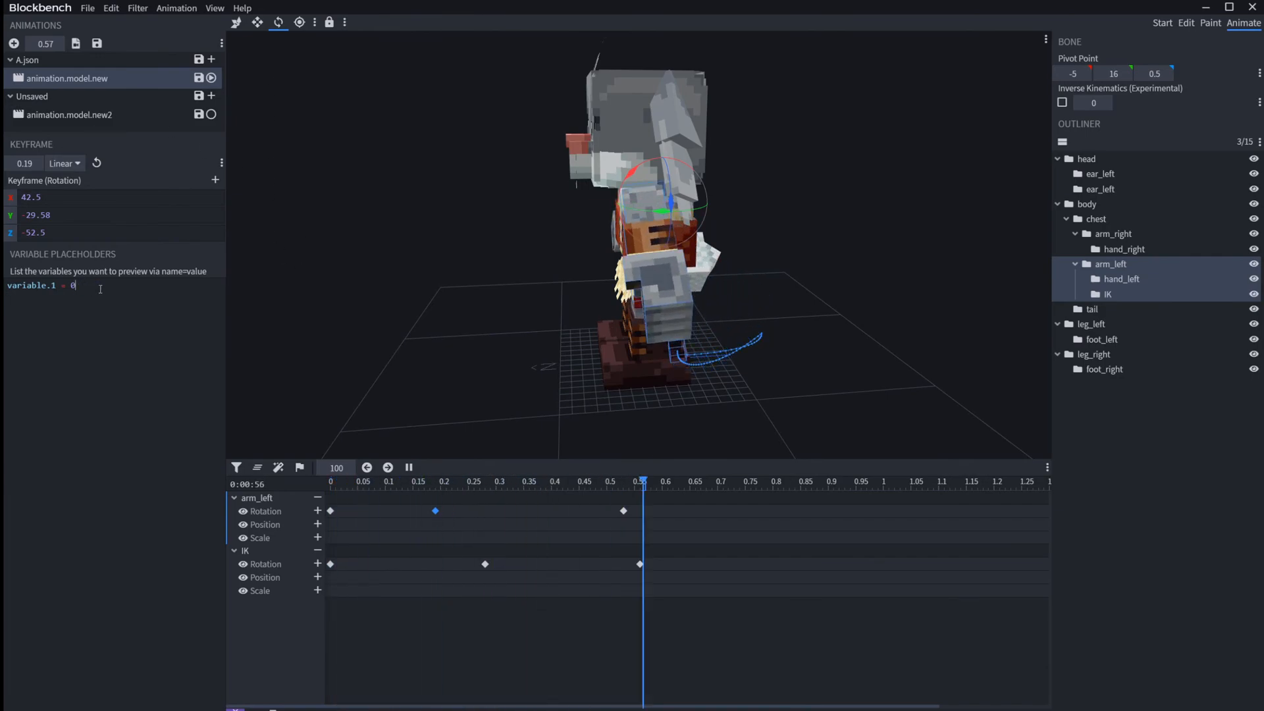
pyautogui.press('BackSpace')
pyautogui.write('1')
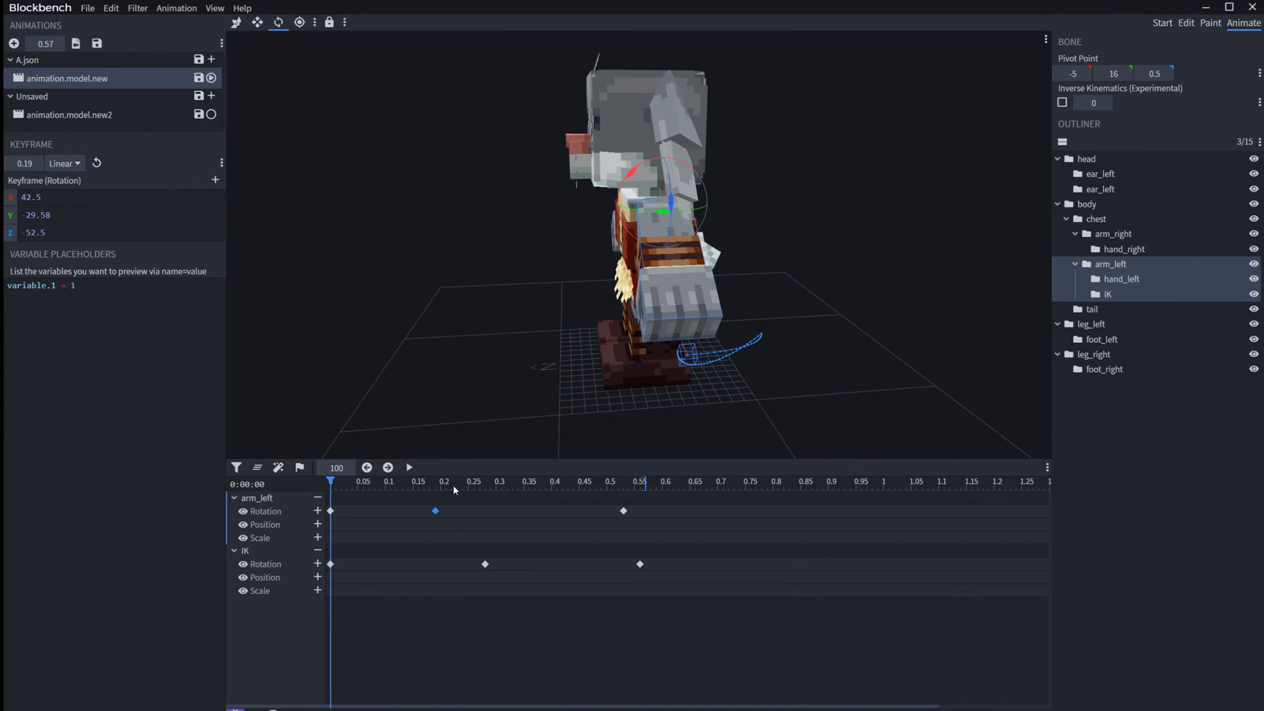
pyautogui.press('space')
# Step: Set animation.model.new to Loop and play it together with animation.model.new2
pyautogui.rightClick(139, 71)
pyautogui.moveTo(191, 77)
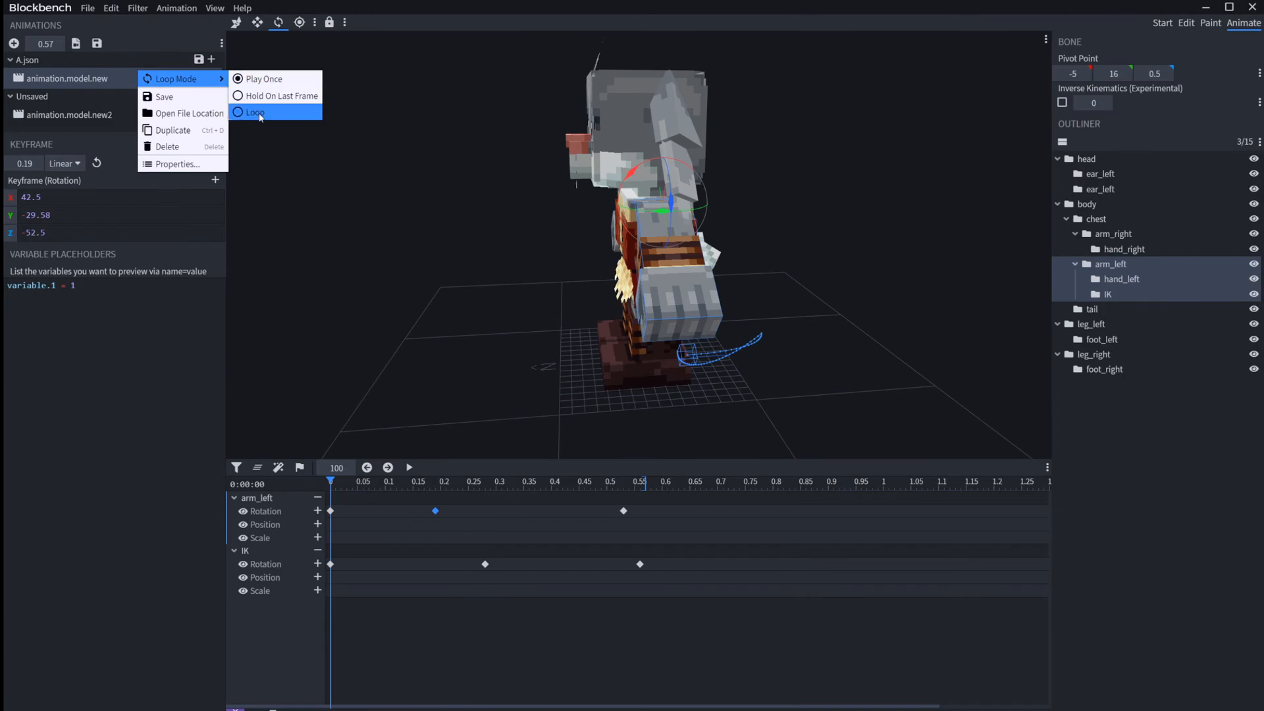
pyautogui.click(260, 114)
pyautogui.click(211, 114)
pyautogui.press('space')
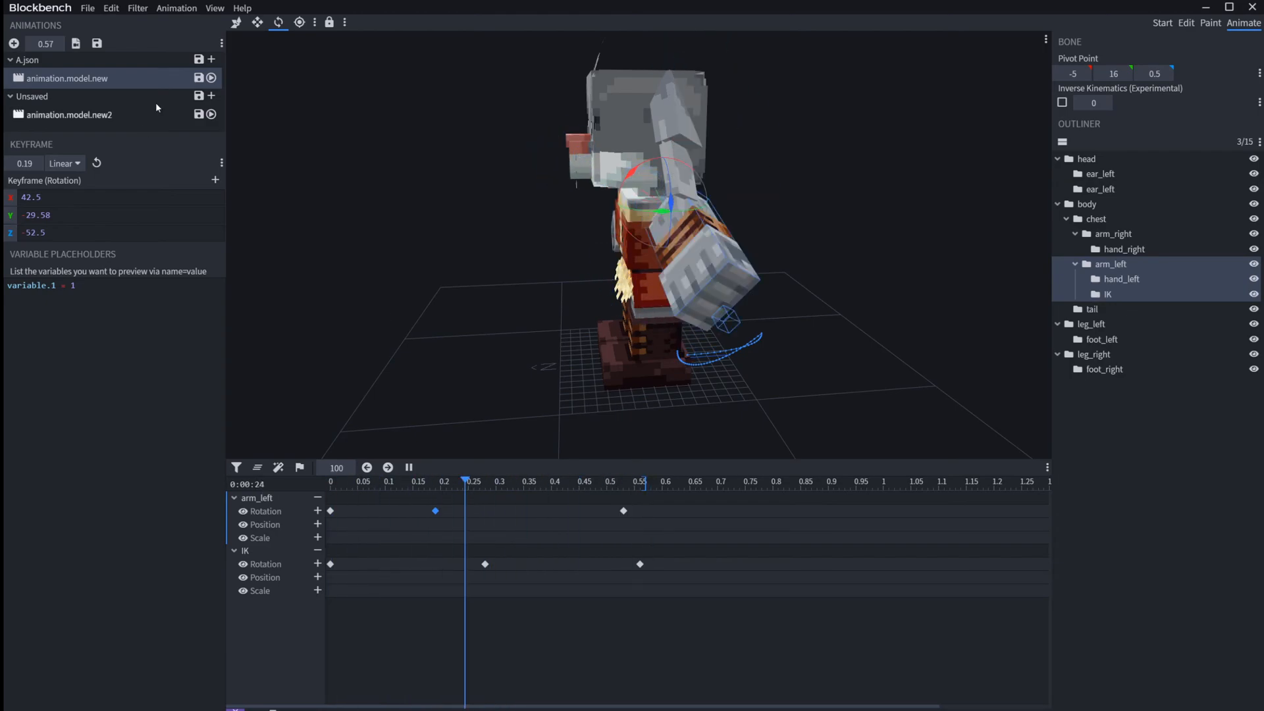
# Step: Set animation.model.new2 to Loop and play it with animation.model.new enabled alongside
pyautogui.click(70, 115)
pyautogui.click(211, 78)
pyautogui.click(212, 78)
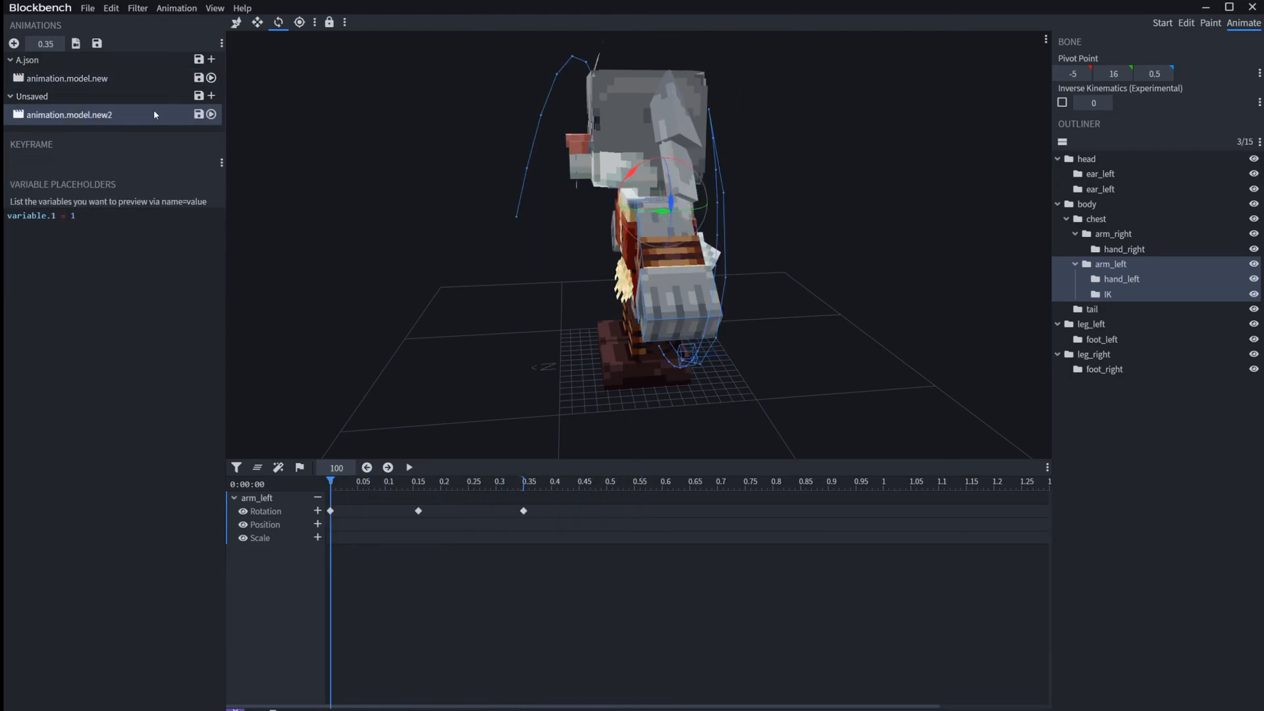
pyautogui.rightClick(152, 112)
pyautogui.moveTo(198, 119)
pyautogui.click(267, 154)
pyautogui.press('space')
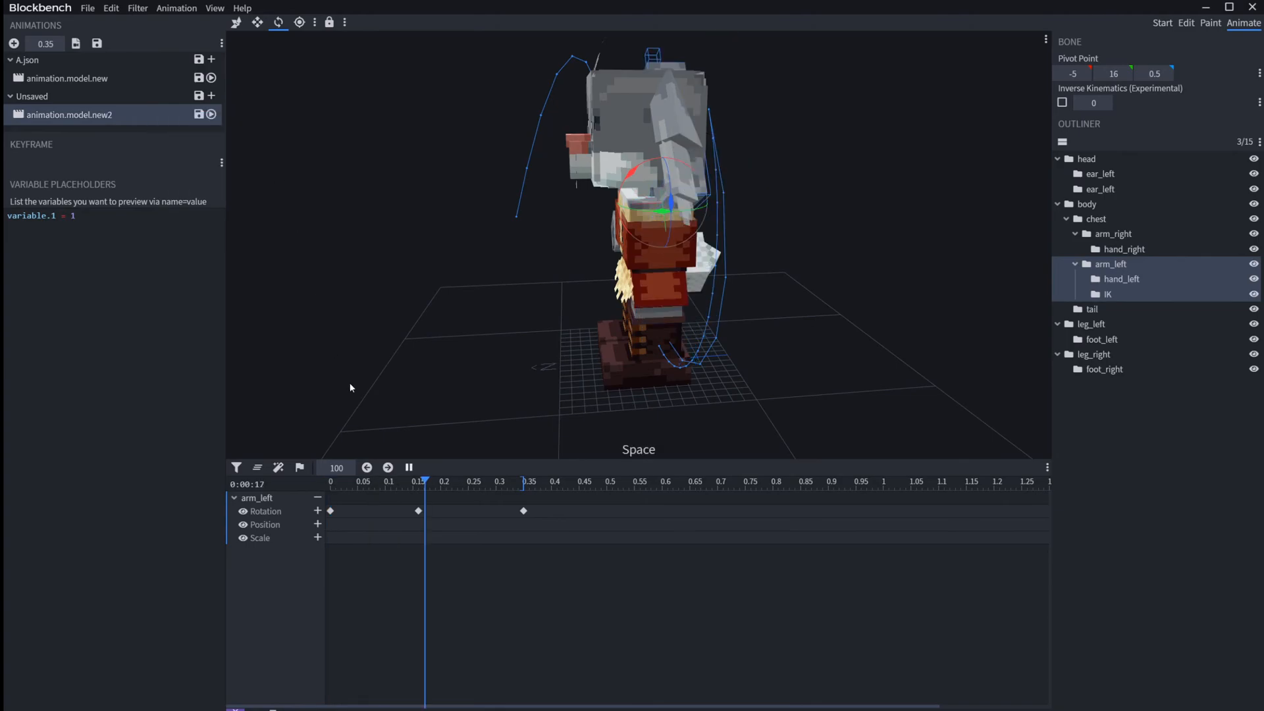
# Step: Set the Blend Weight of animation.model.new2 to 0.02 in its properties
pyautogui.rightClick(122, 119)
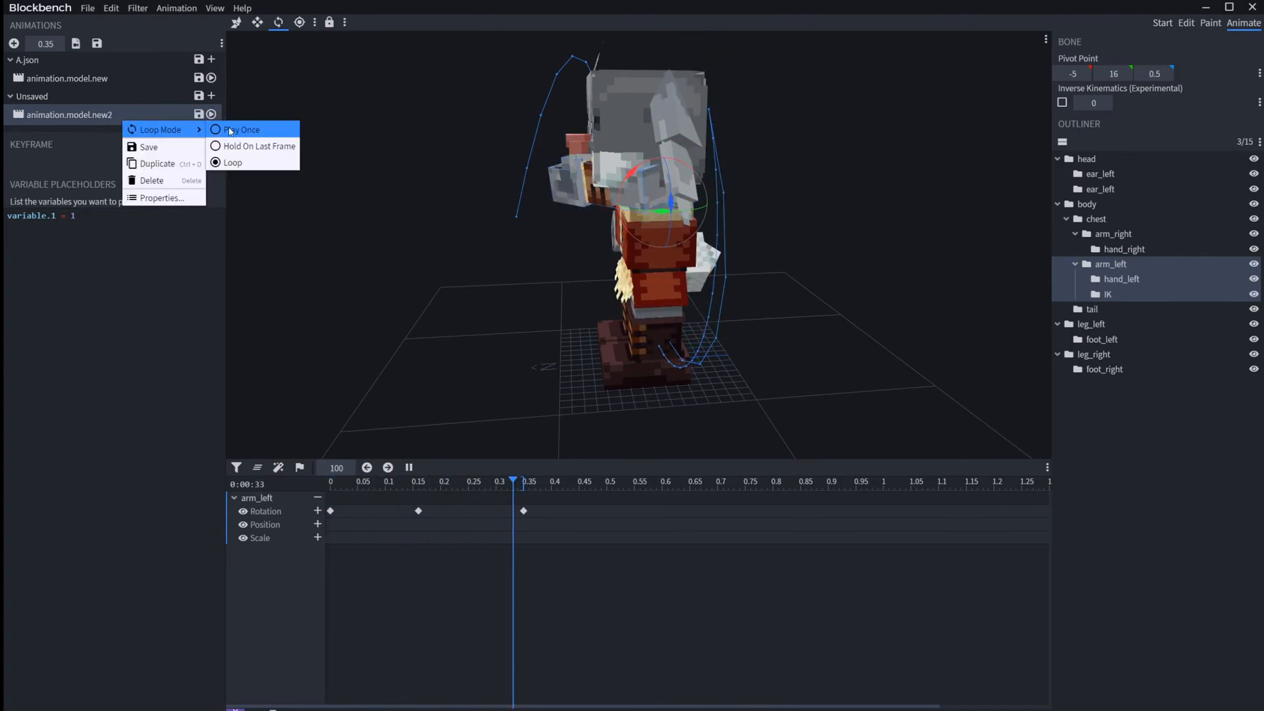
pyautogui.click(162, 197)
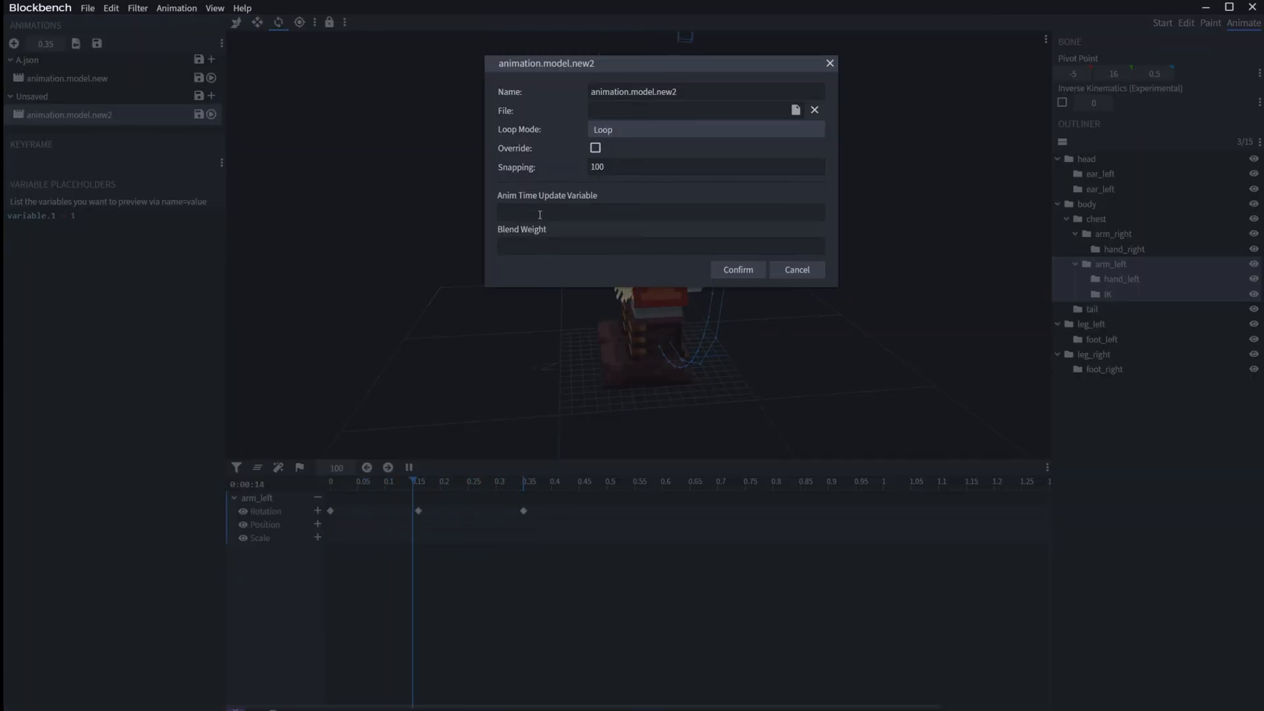
pyautogui.click(539, 245)
pyautogui.write('0.02')
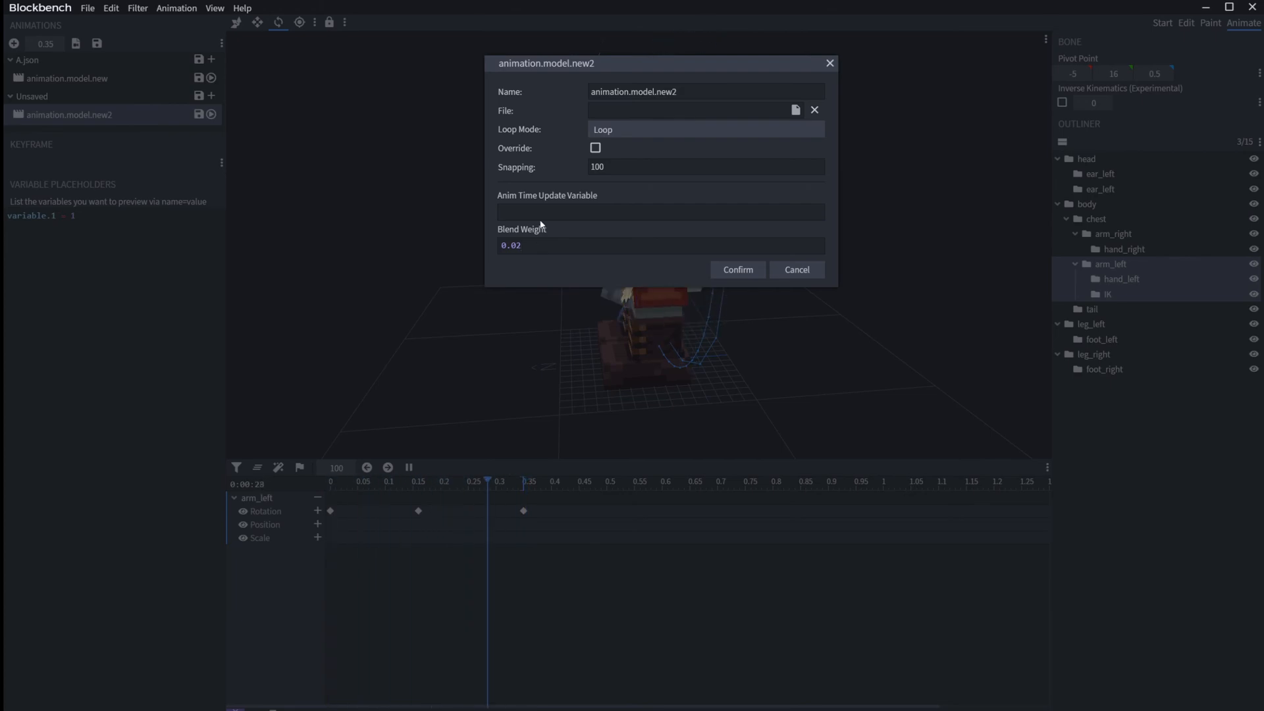
pyautogui.click(737, 270)
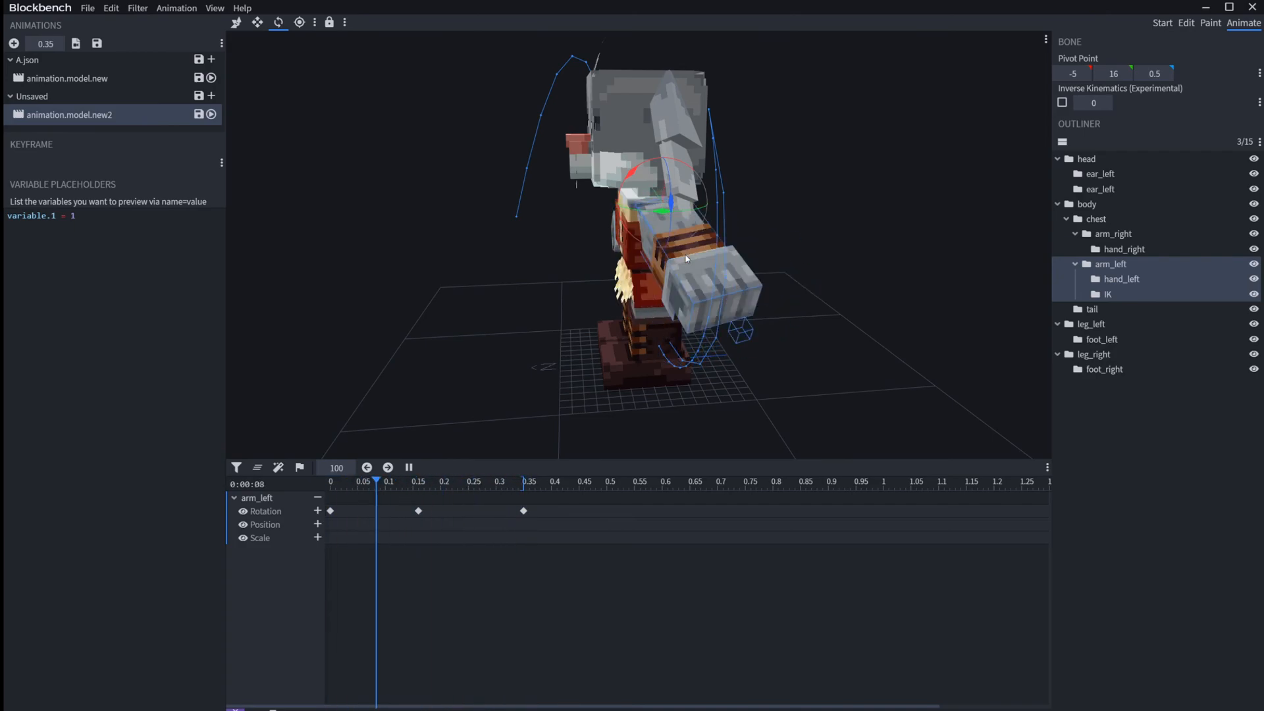
# Step: Change the Blend Weight of animation.model.new2 to 0.6
pyautogui.rightClick(88, 111)
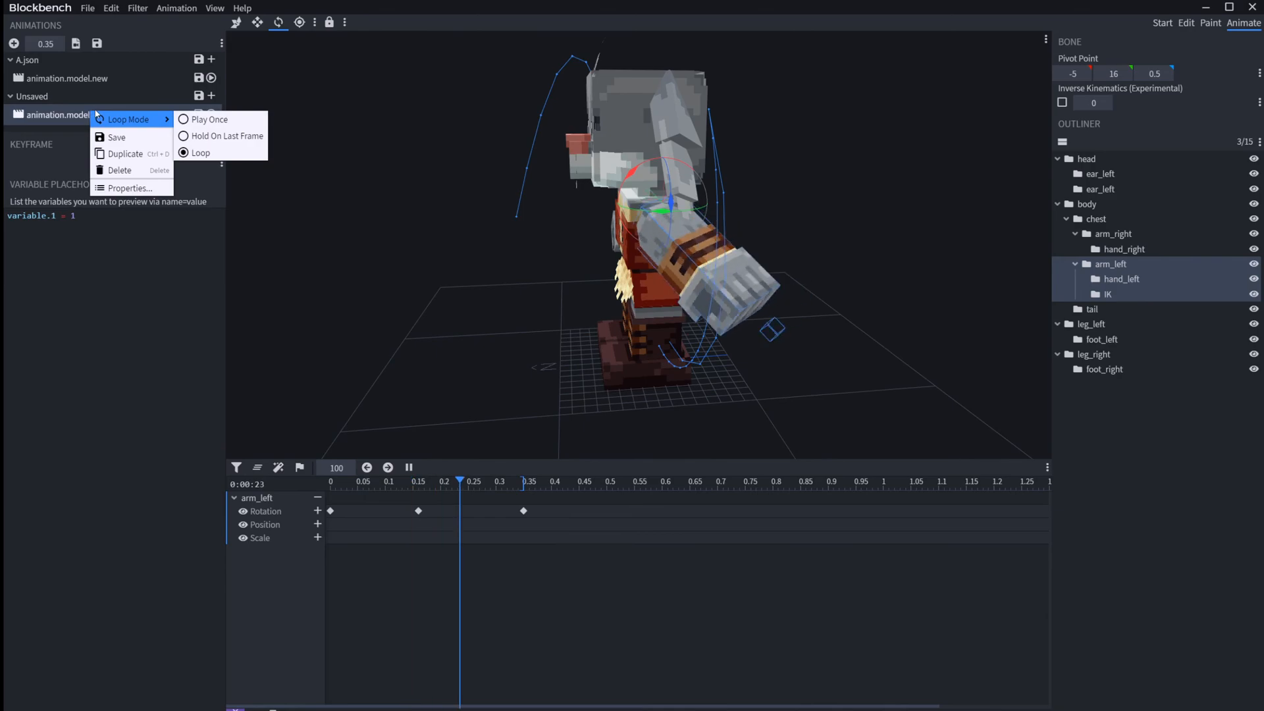
pyautogui.click(136, 188)
pyautogui.press('BackSpace')
pyautogui.write('6')
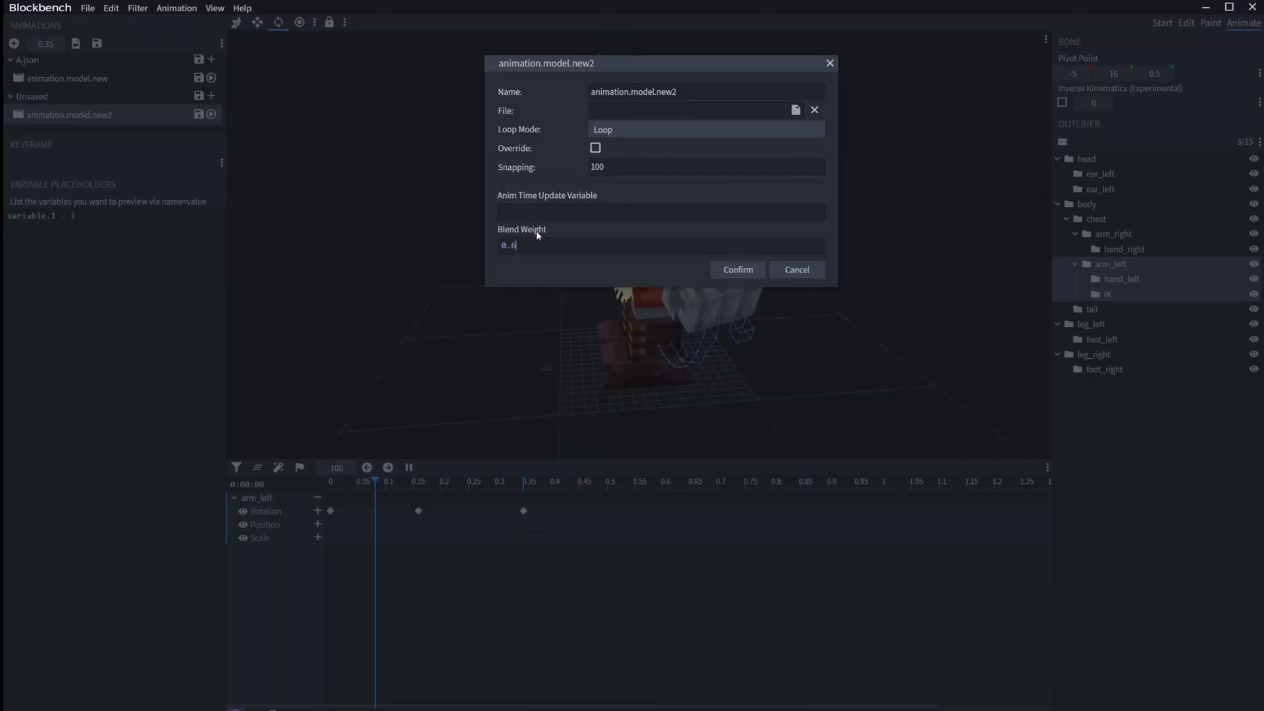
pyautogui.click(733, 280)
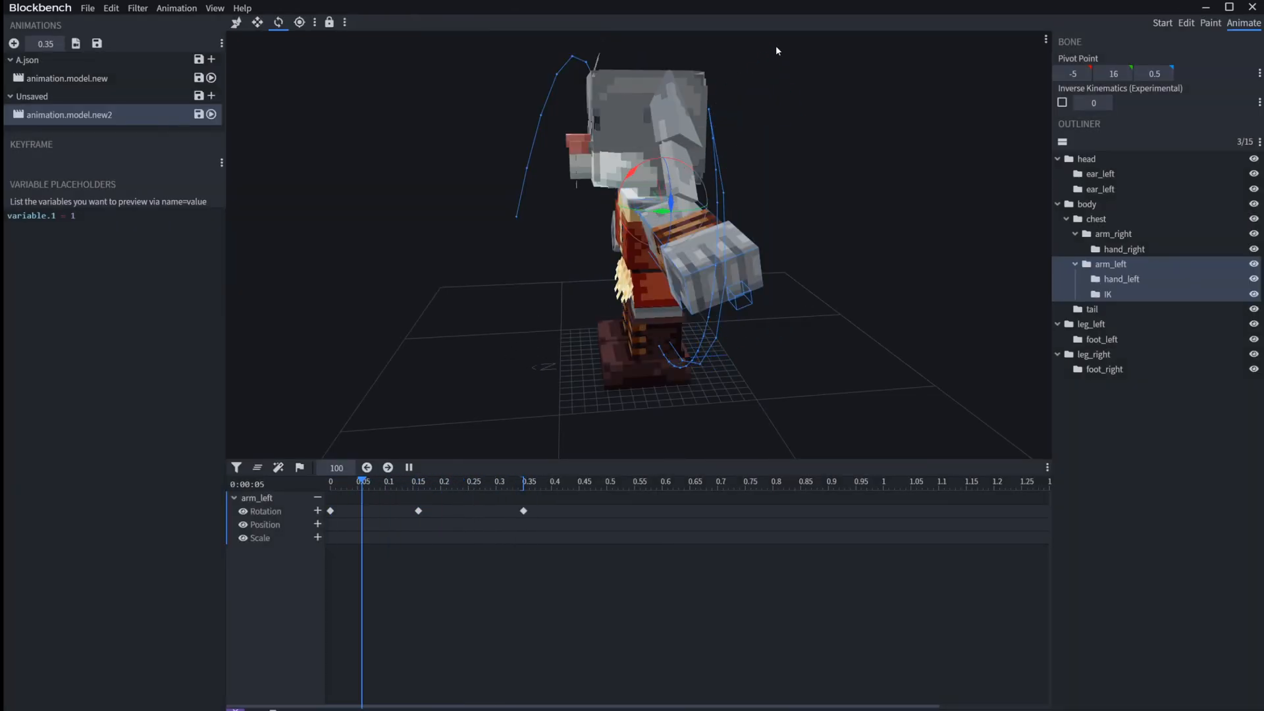
# Step: Raise the Blend Weight of animation.model.new2 to 2
pyautogui.rightClick(77, 114)
pyautogui.click(115, 190)
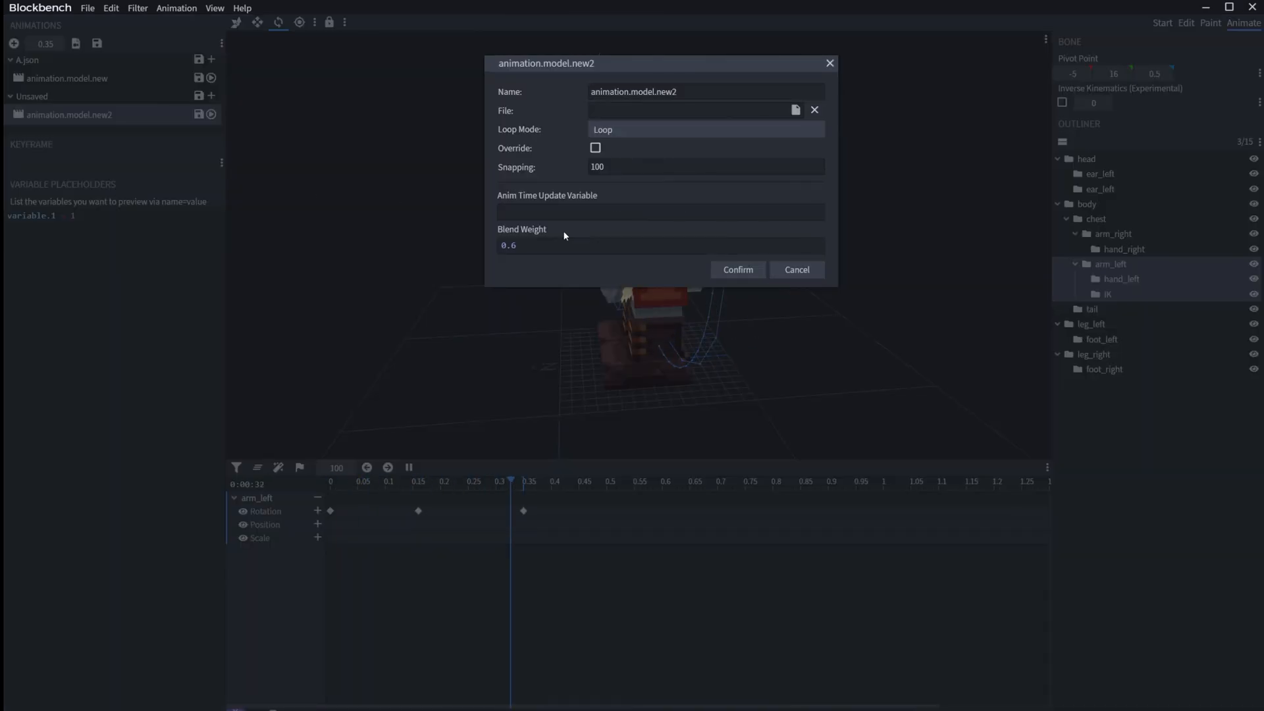
pyautogui.press('BackSpace')
pyautogui.press('BackSpace')
pyautogui.press('BackSpace')
pyautogui.write('2')
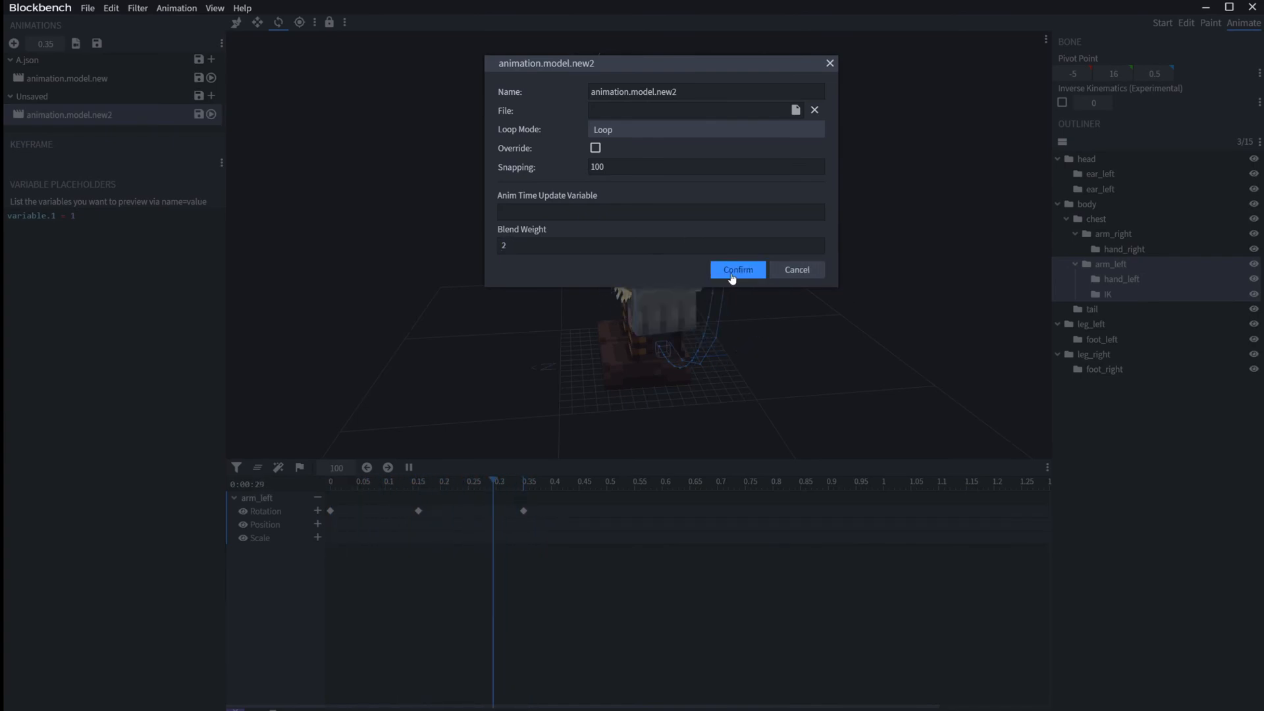
pyautogui.click(737, 269)
# Step: Pause playback and select arm_left's rotation keyframe at 0.16 to examine its axis values
pyautogui.moveTo(340, 385); pyautogui.dragTo(488, 346)
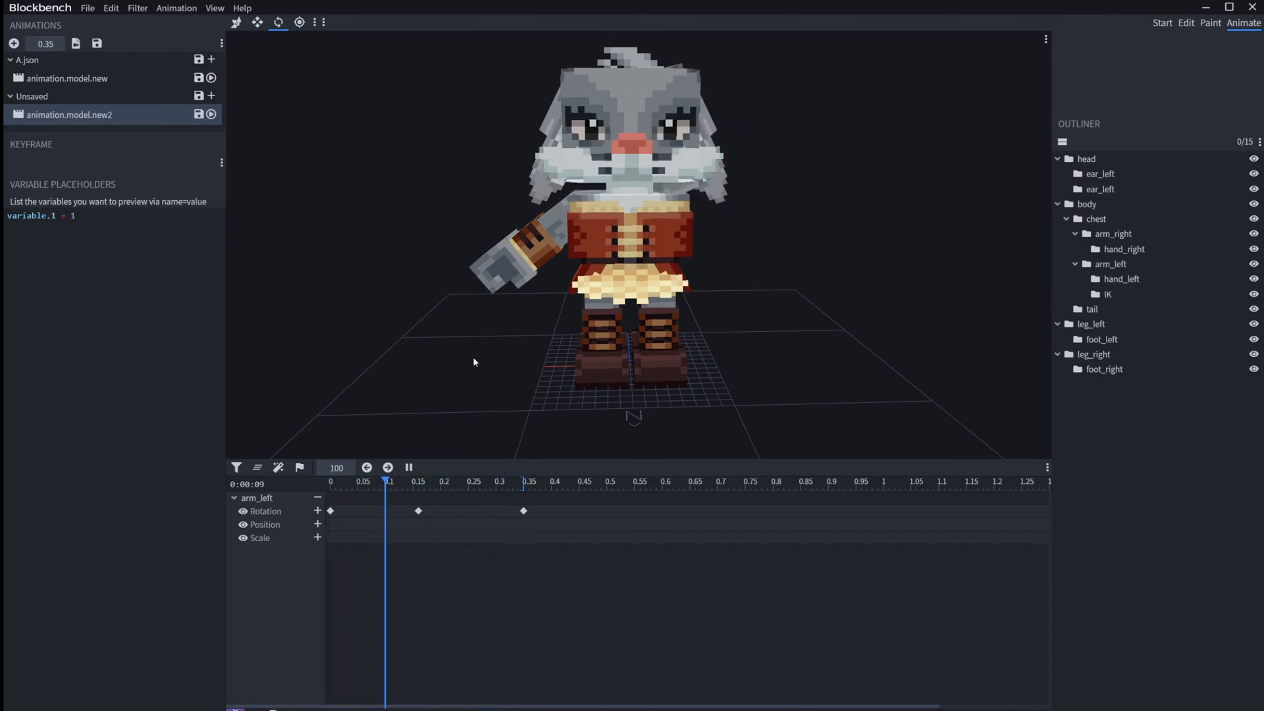
pyautogui.press('space')
pyautogui.click(419, 512)
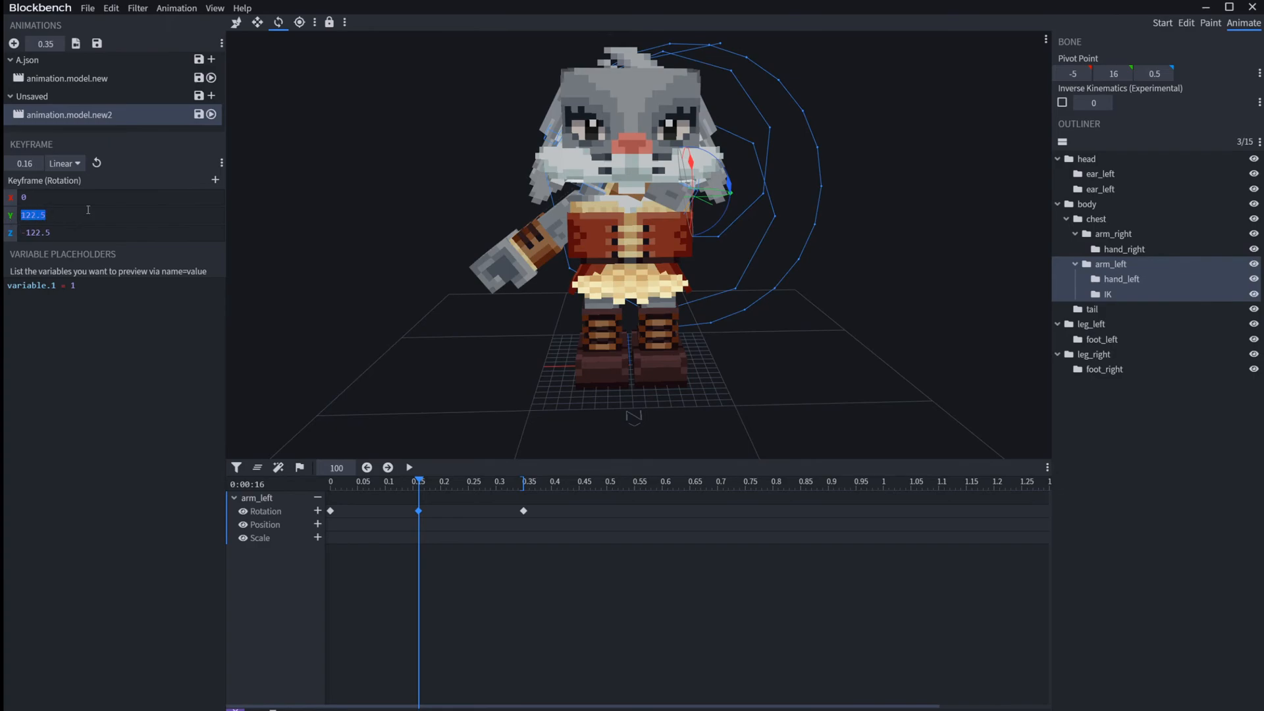
pyautogui.click(54, 216)
# Step: Set the Blend Weight of animation.model.new2 to 0.5 and resume playback
pyautogui.rightClick(72, 118)
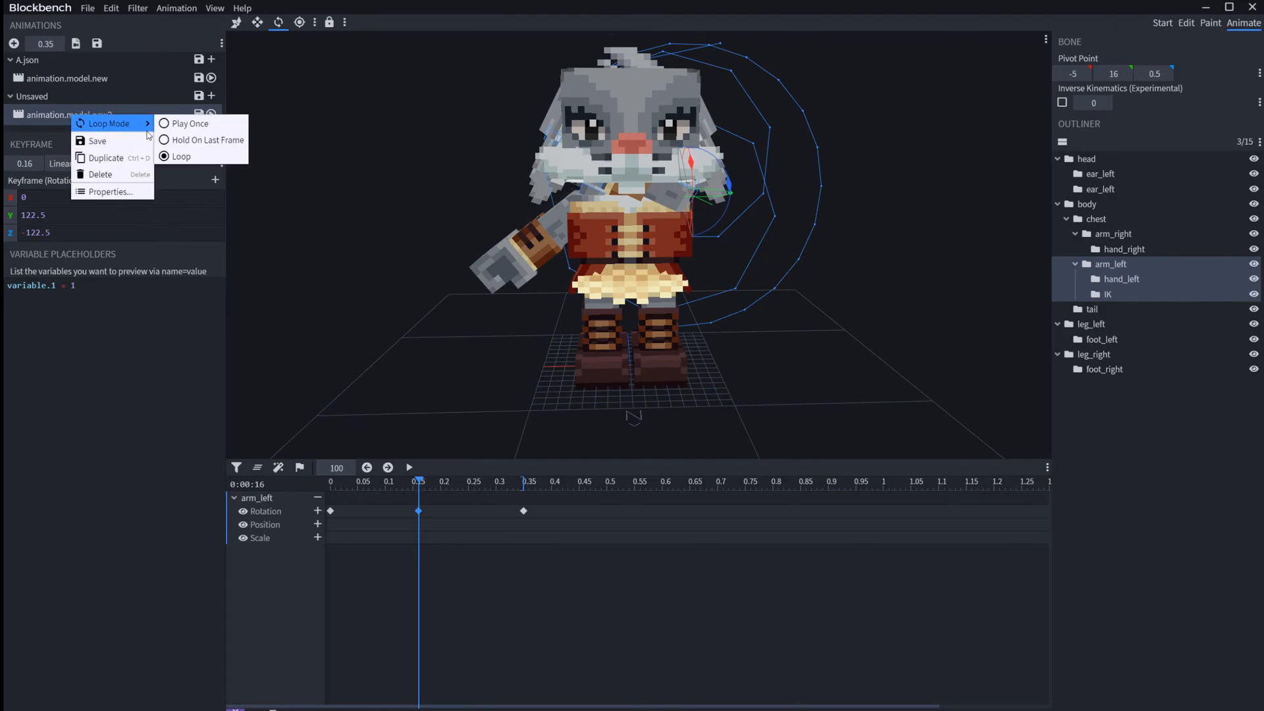
pyautogui.click(112, 193)
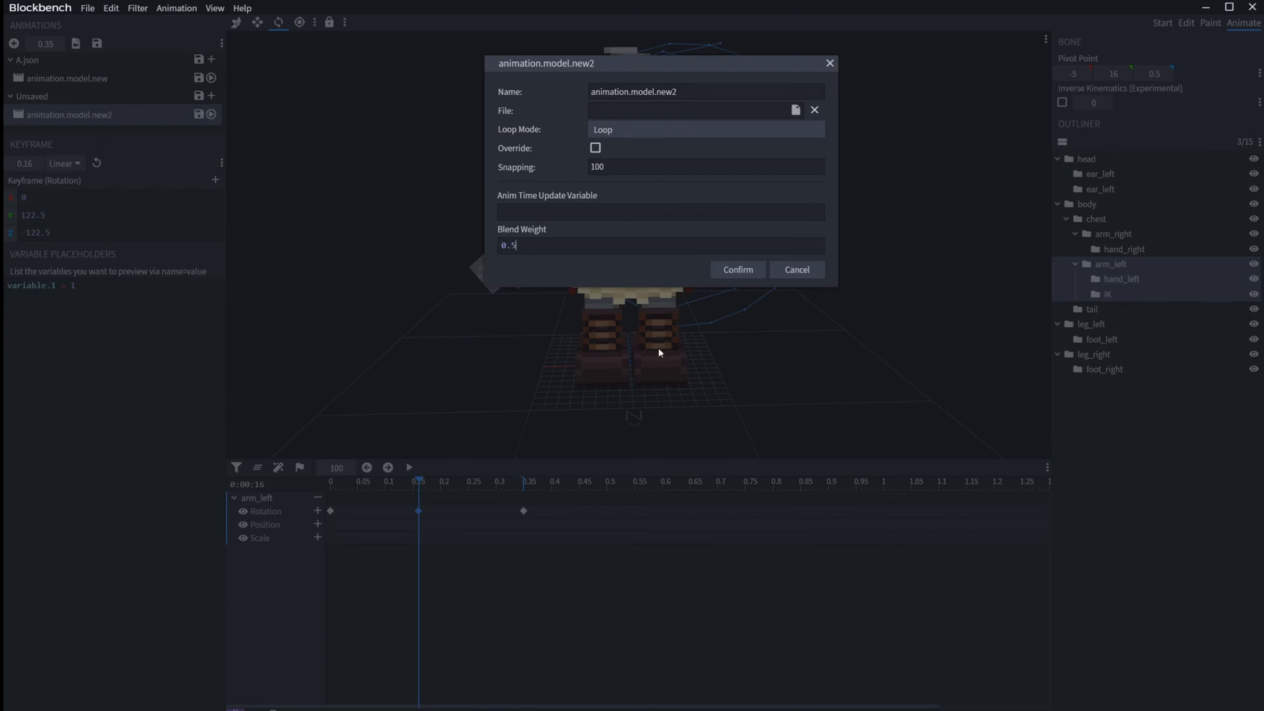
pyautogui.click(760, 273)
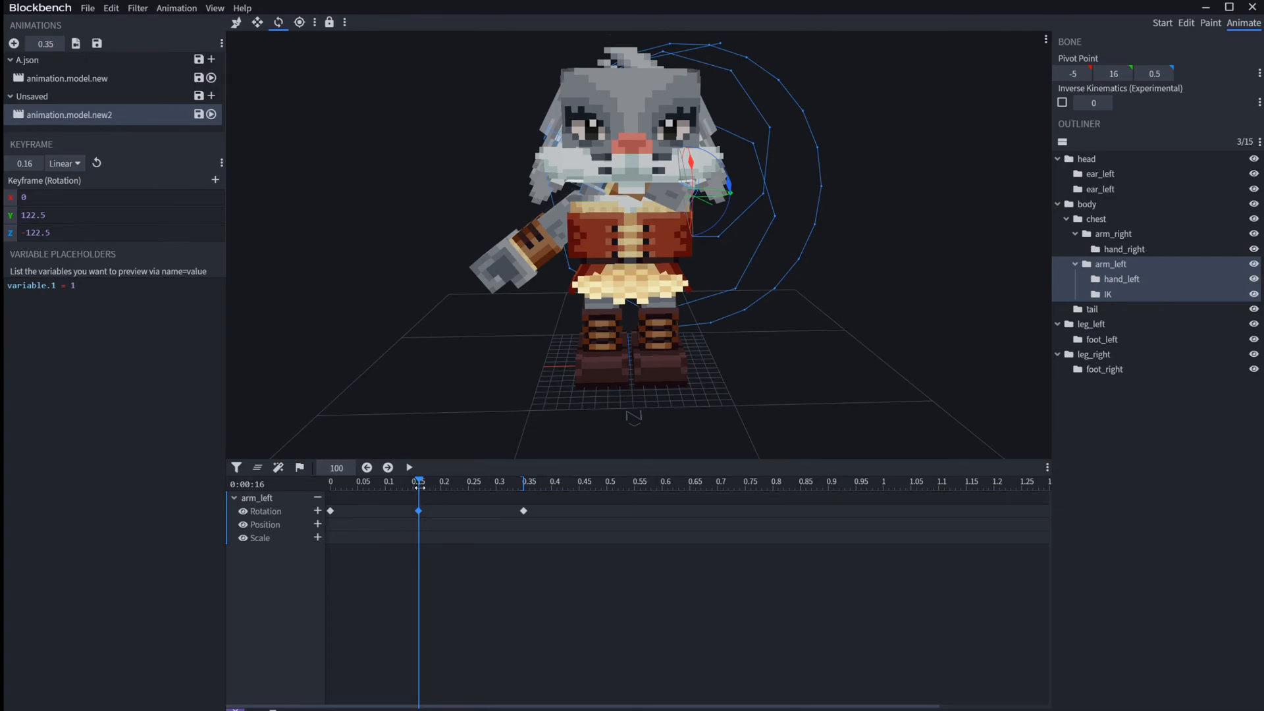
pyautogui.press('space')
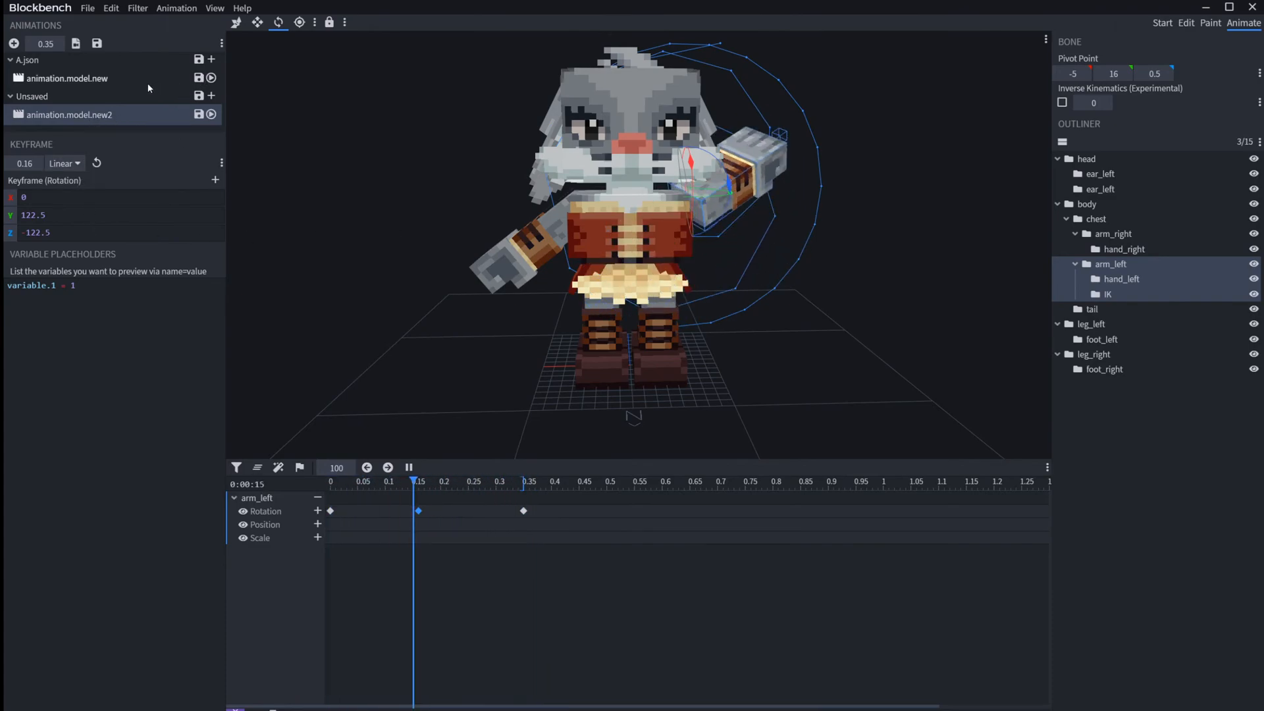
# Step: Play animation.model.new2 on its own, without animation.model.new, and watch the arm motion from the side and front
pyautogui.click(154, 116)
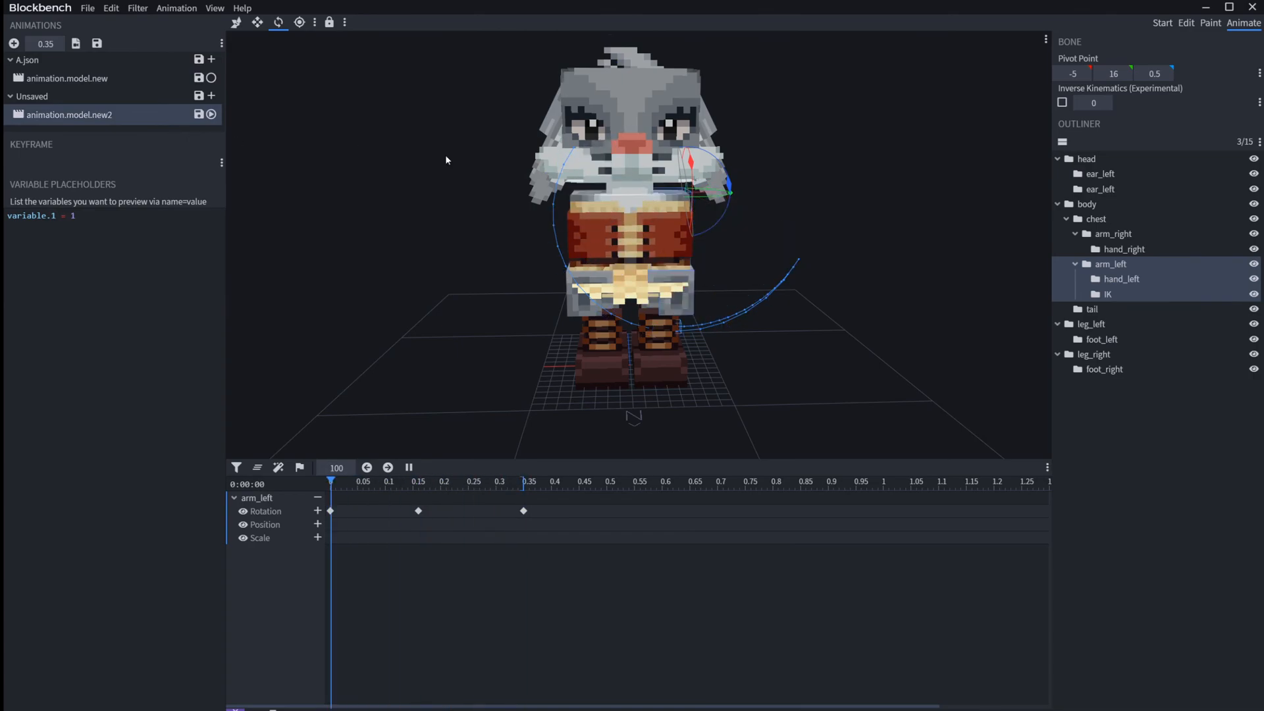
pyautogui.moveTo(899, 308); pyautogui.dragTo(708, 353)
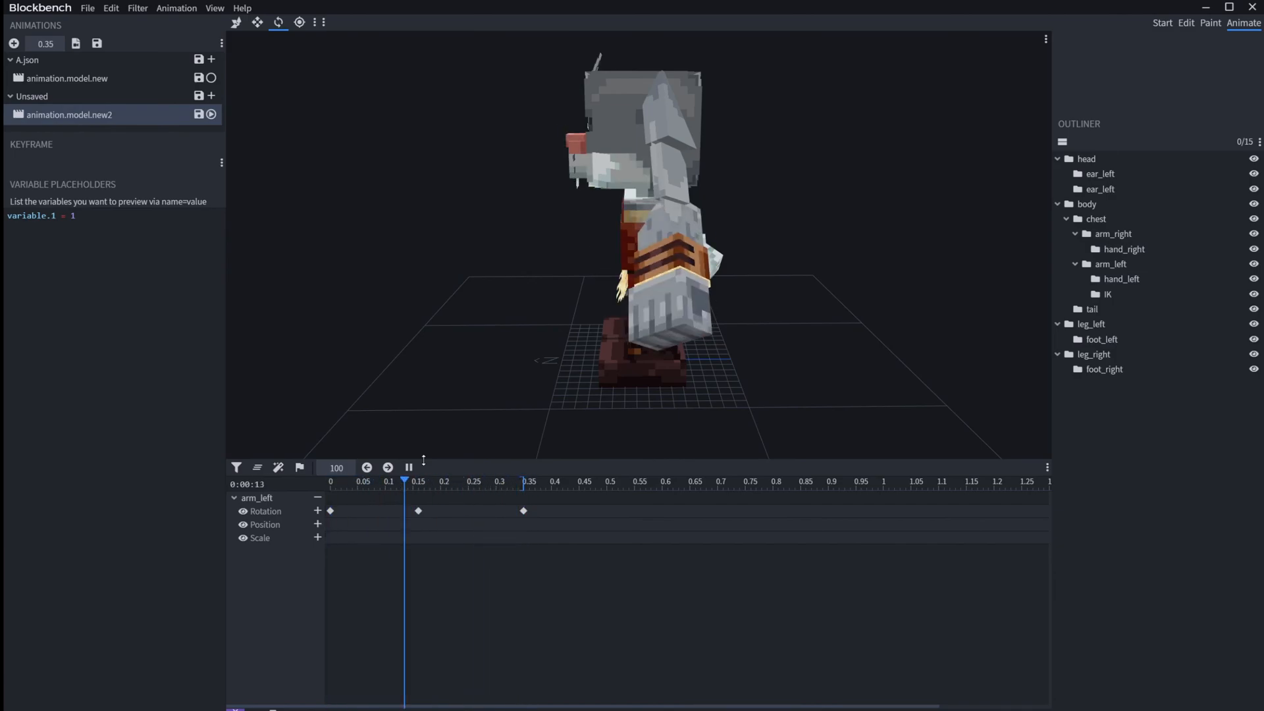
pyautogui.moveTo(579, 337); pyautogui.dragTo(614, 344)
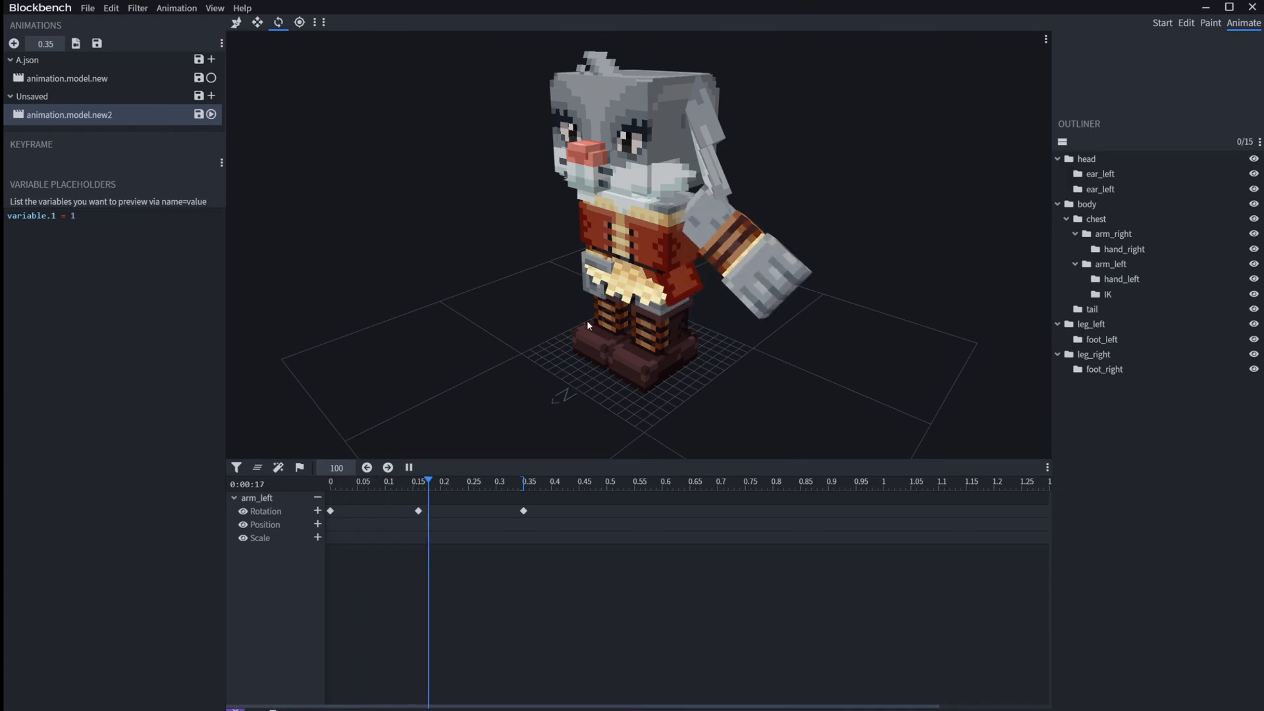
# Step: Check the Anim Time Update Variable setting in animation.model.new2's properties and close them unchanged
pyautogui.rightClick(135, 116)
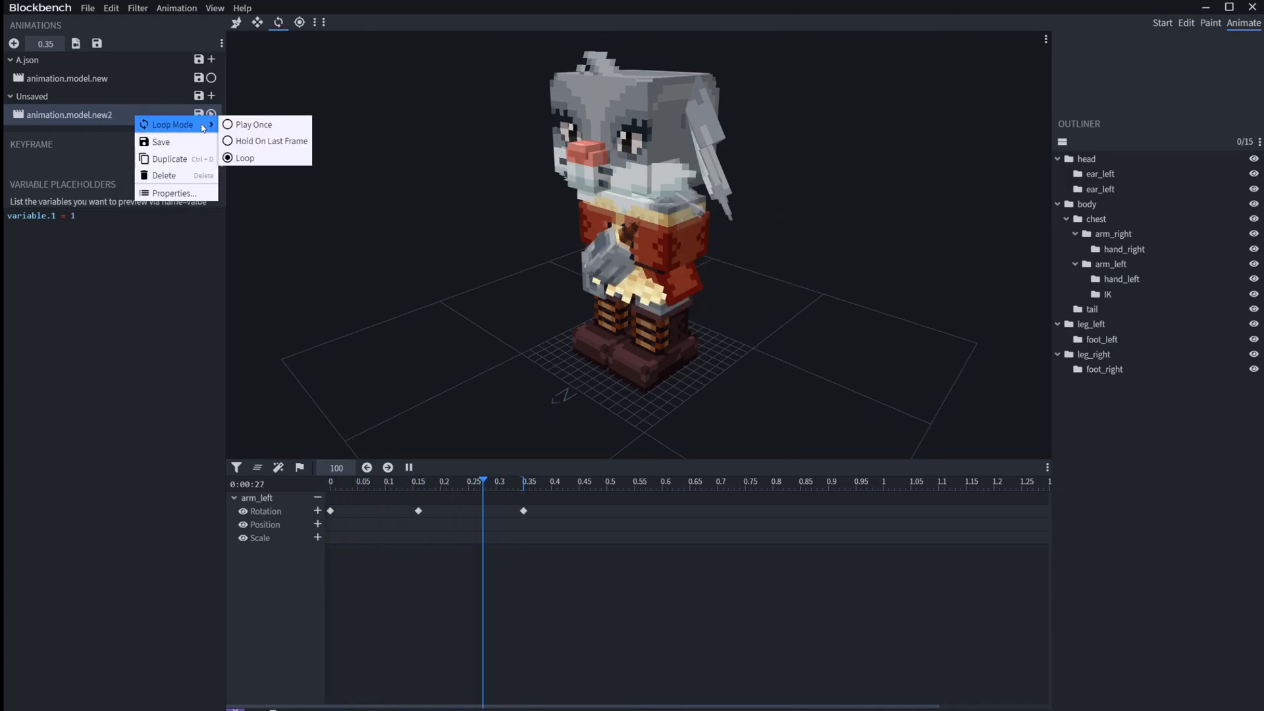
pyautogui.click(183, 195)
pyautogui.click(592, 212)
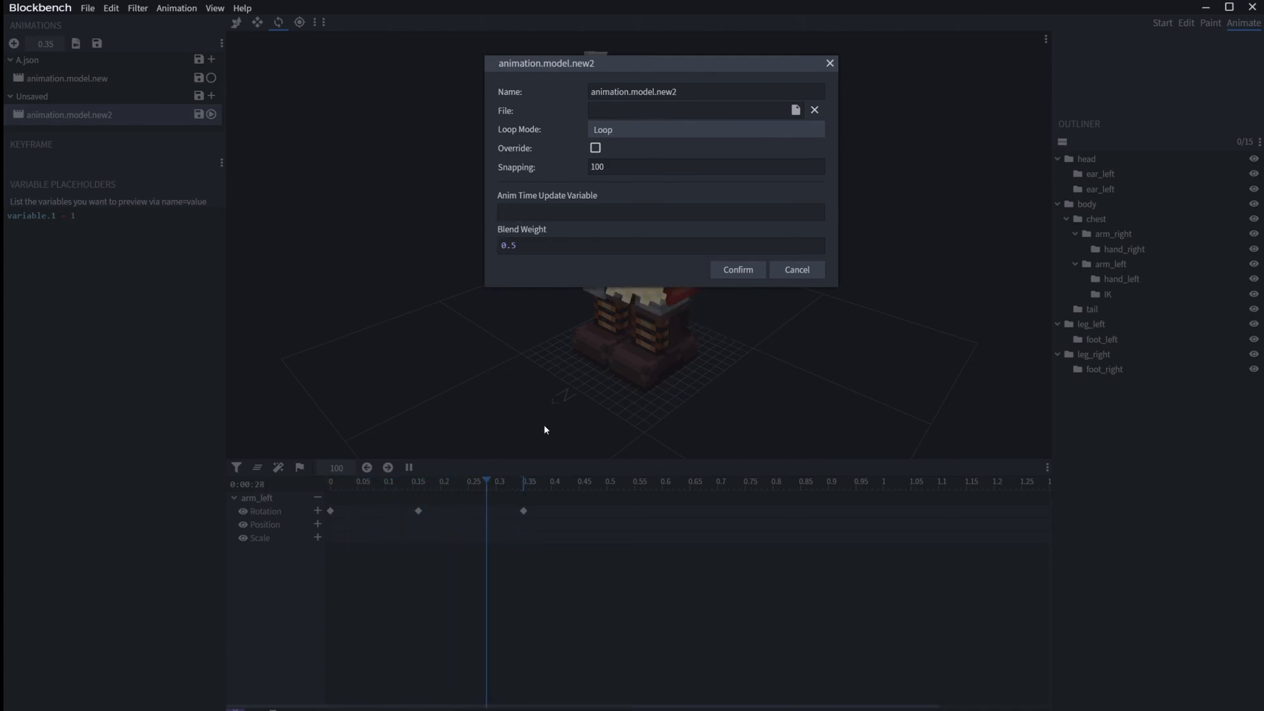
pyautogui.click(829, 63)
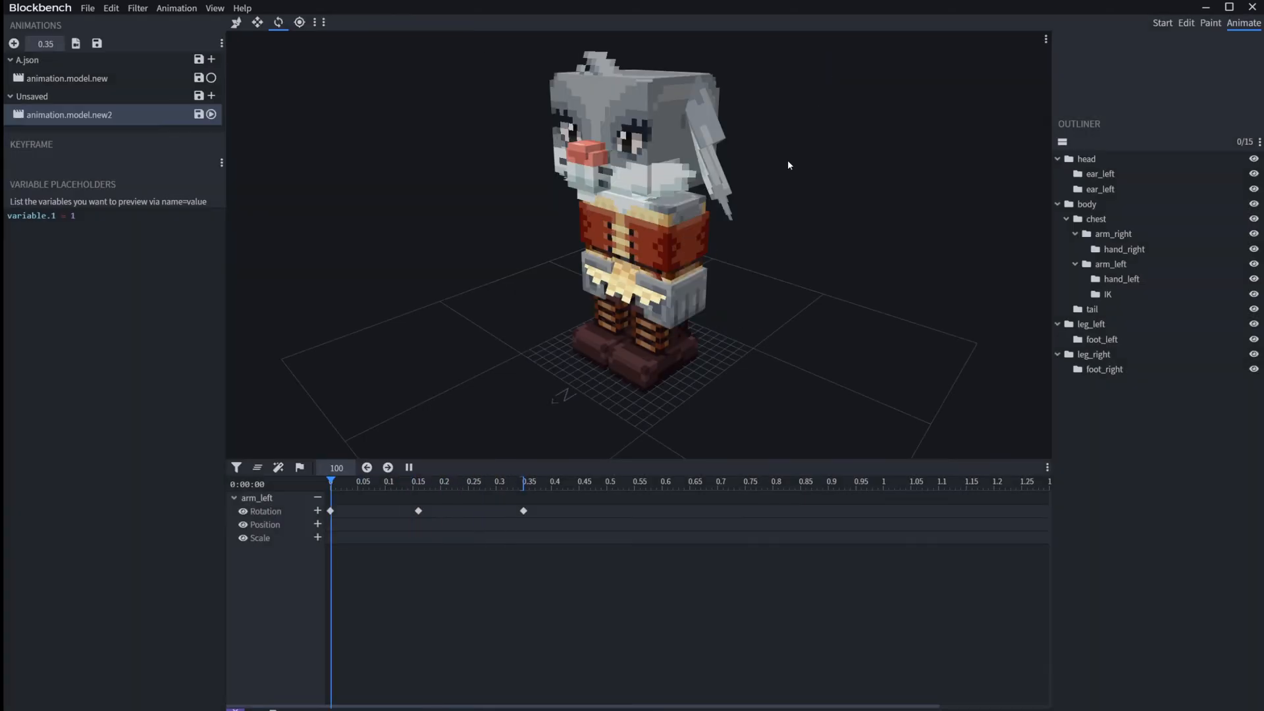
# Step: Delete all arm_left rotation keyframes from animation.model.new2 and stop playback
pyautogui.moveTo(300, 489); pyautogui.dragTo(128, 468)
pyautogui.press('Delete')
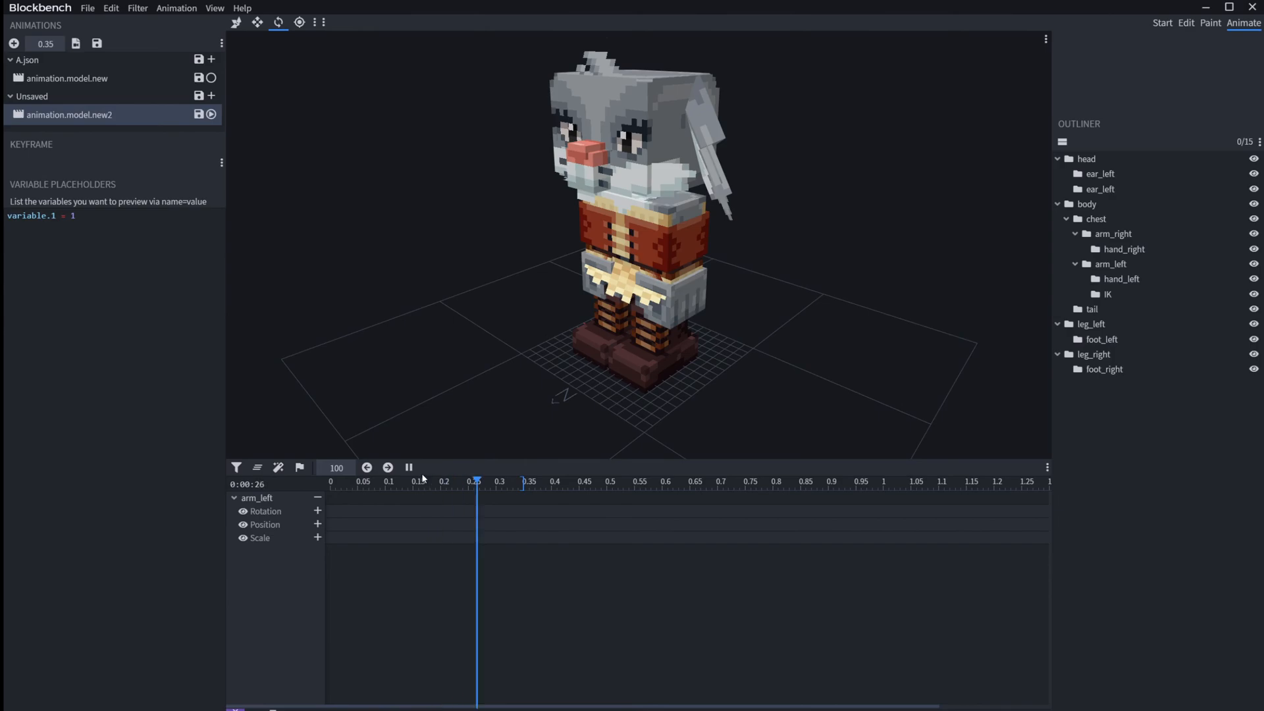
pyautogui.press('space')
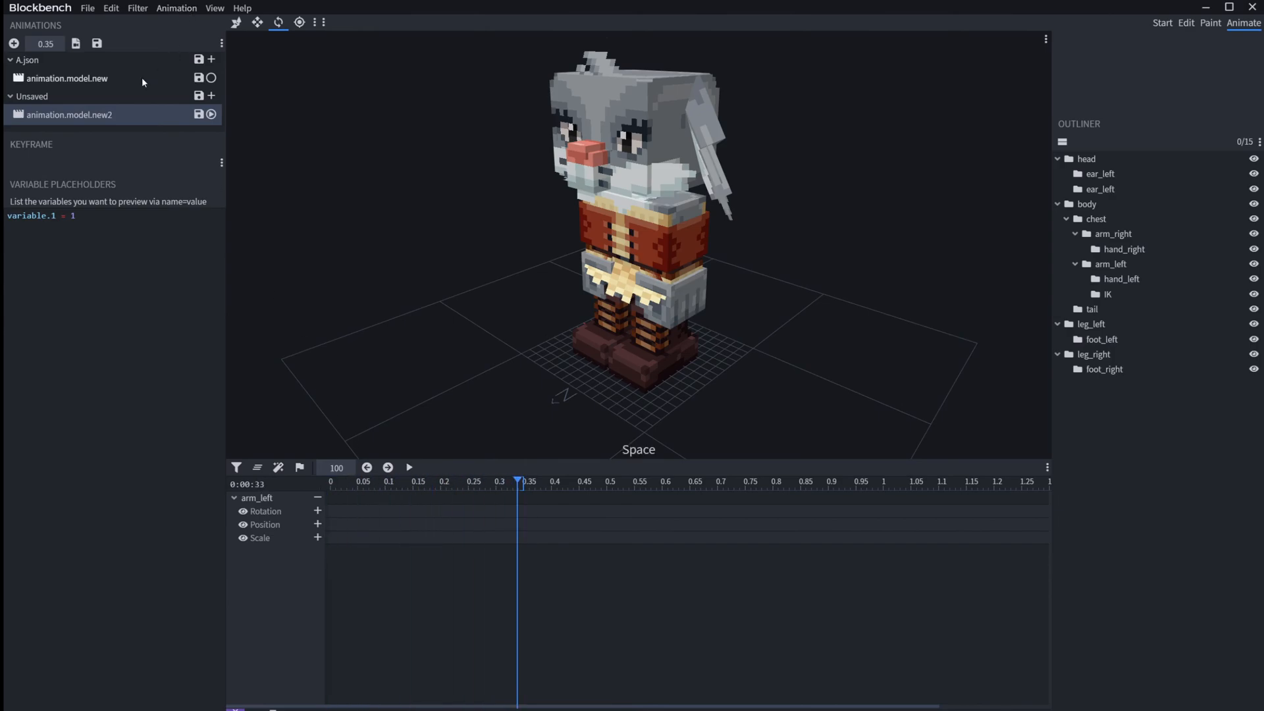
# Step: Switch to animation.model.new and delete its keyframes after time 0, keeping the starting ones
pyautogui.click(141, 78)
pyautogui.click(332, 486)
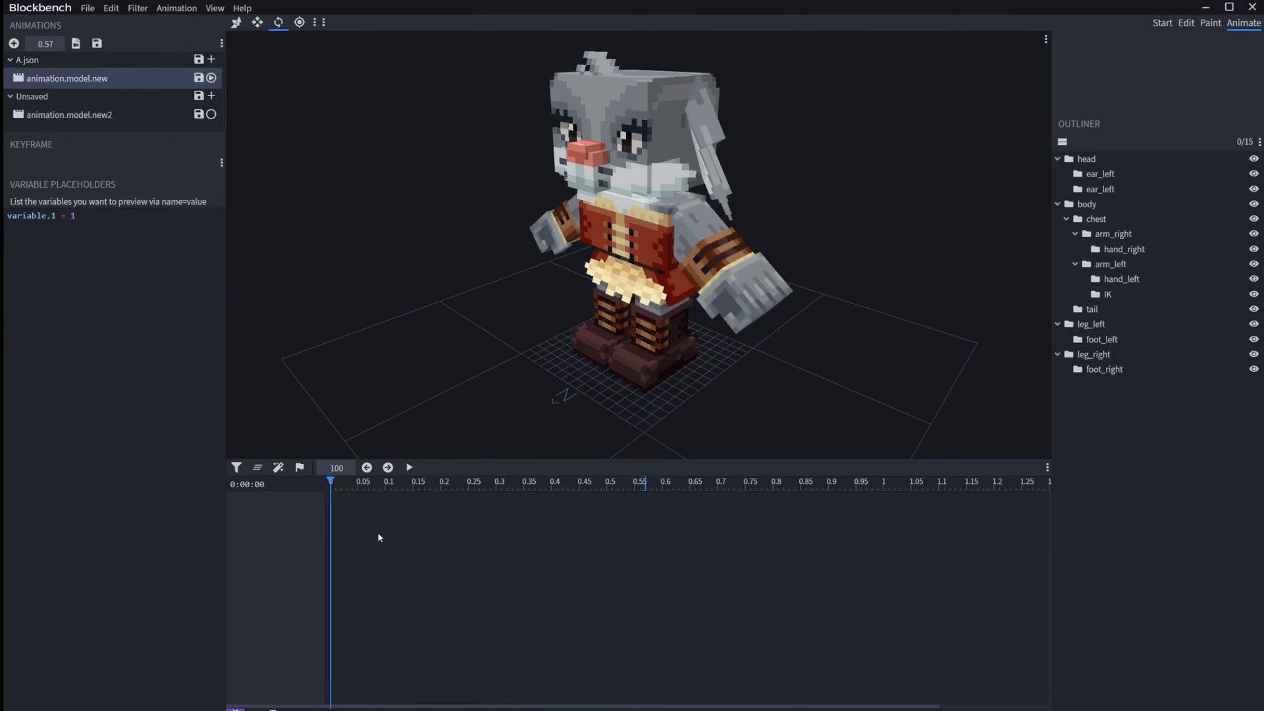
pyautogui.press('pagedown')
pyautogui.moveTo(793, 615); pyautogui.dragTo(359, 499)
pyautogui.press('Delete')
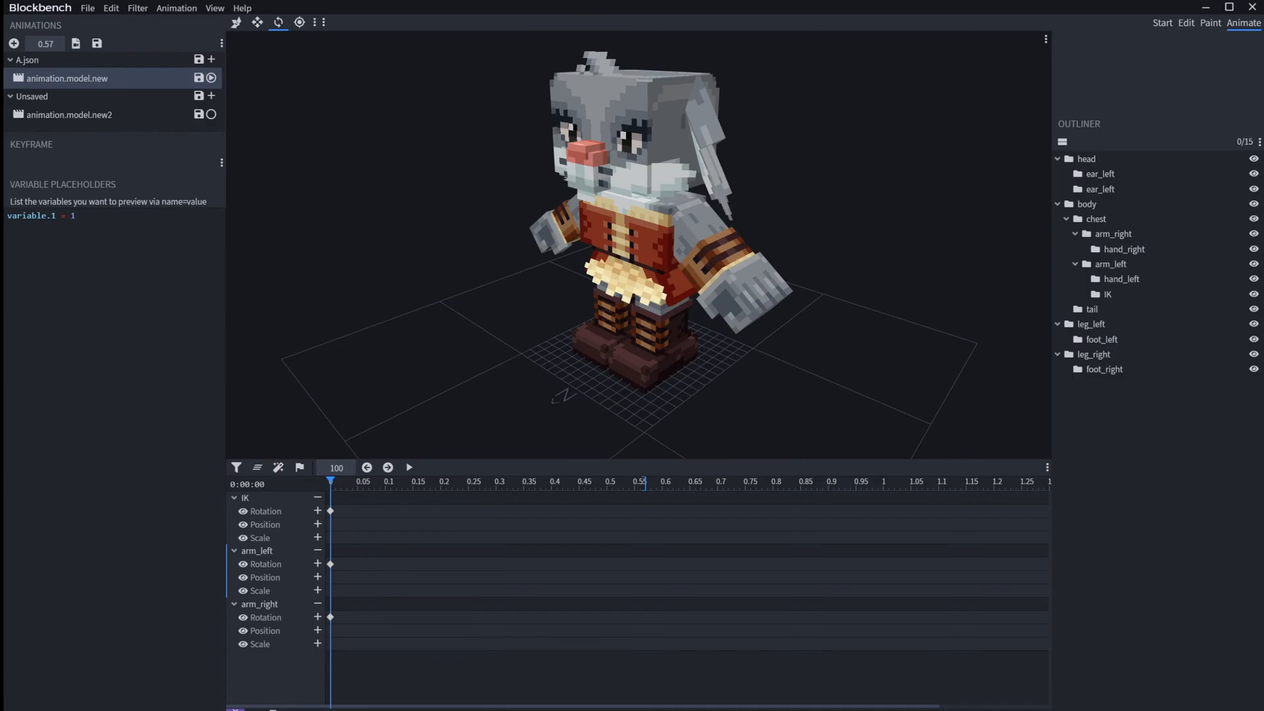
# Step: Select the IK bone beside the left hand and activate the Move tool
pyautogui.rightClick(158, 83)
pyautogui.click(1087, 205)
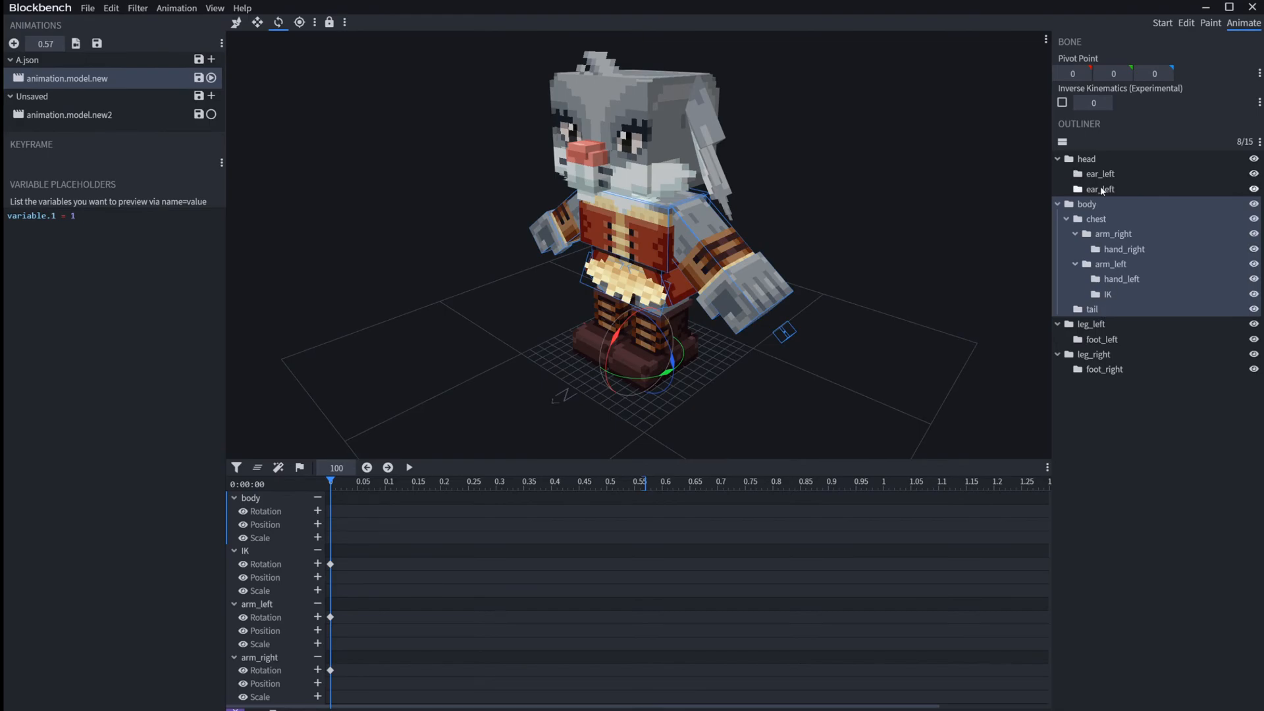
pyautogui.click(1111, 265)
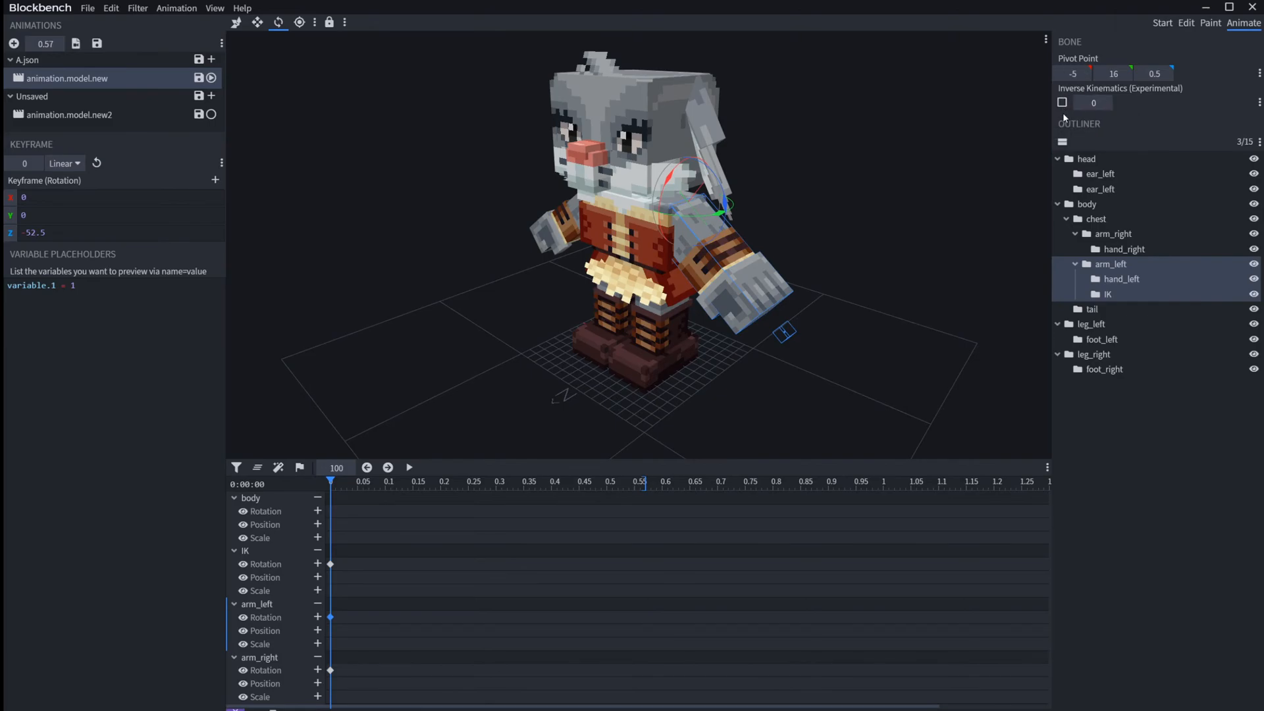
pyautogui.scroll(2, 894, 196)
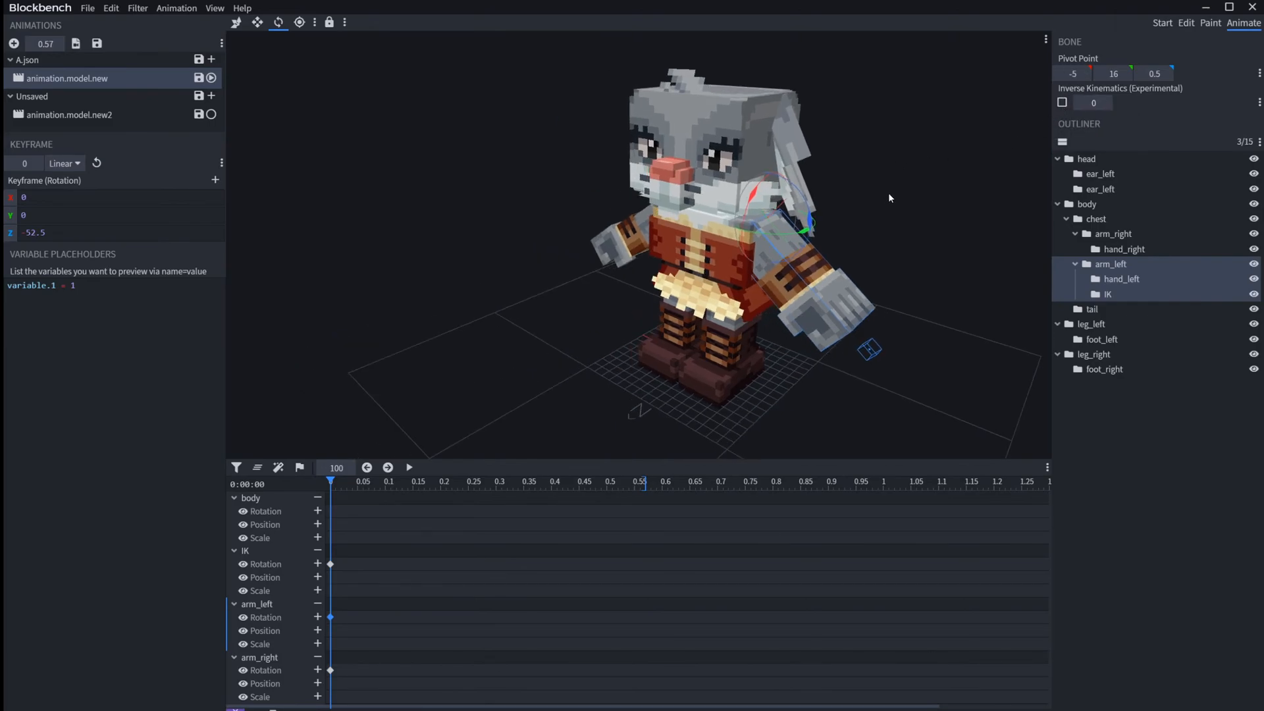
pyautogui.scroll(3, 902, 183)
pyautogui.moveTo(902, 183); pyautogui.dragTo(793, 141, button='right')
pyautogui.scroll(2, 796, 138)
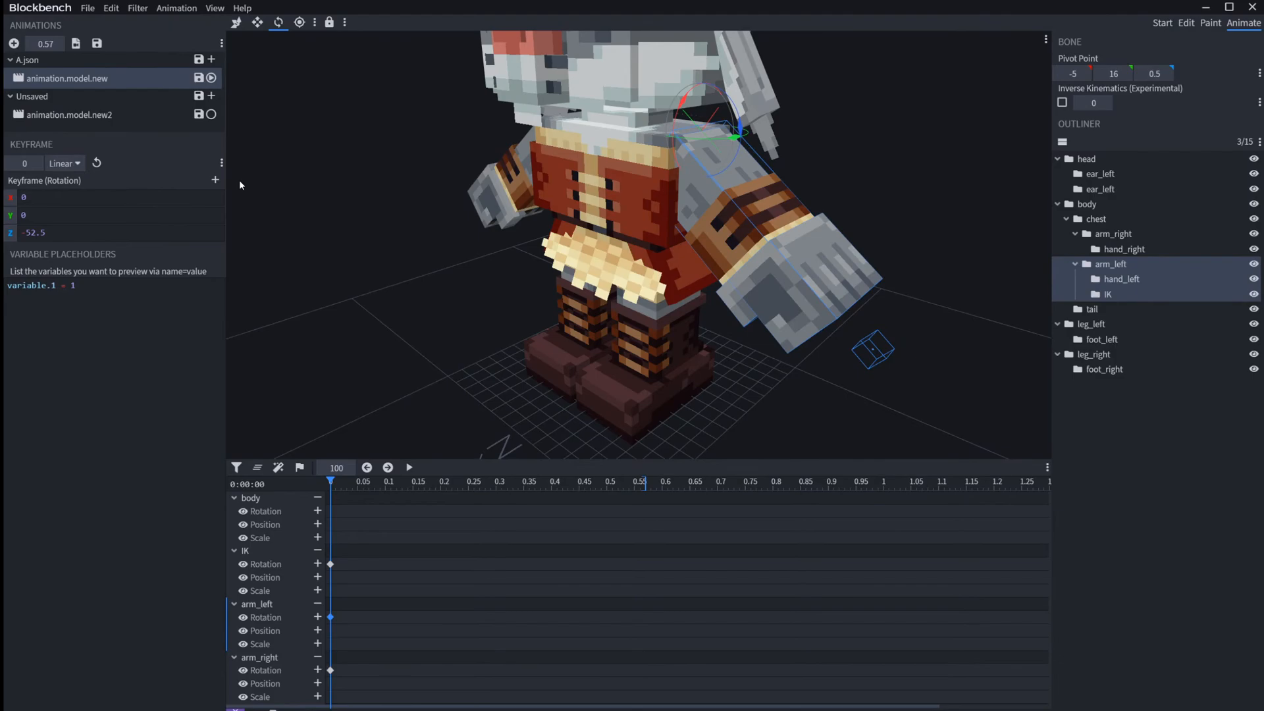
pyautogui.click(893, 341)
pyautogui.press('v')
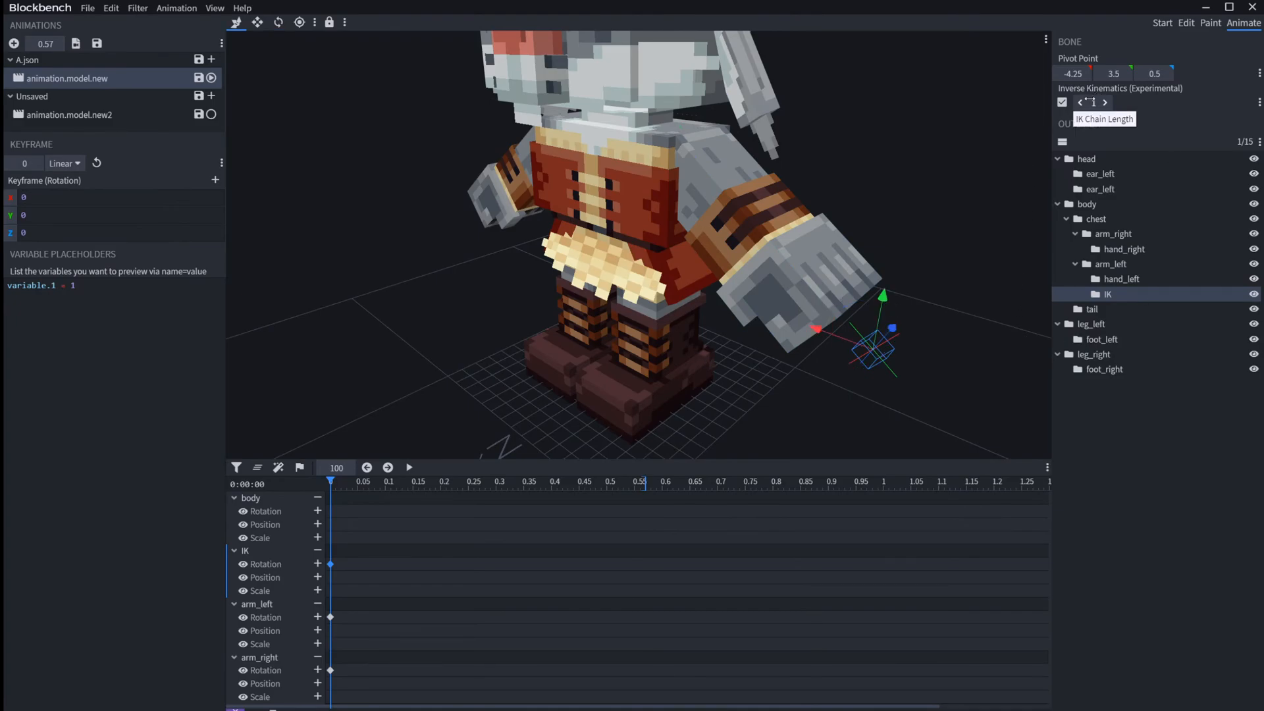
# Step: Move the IK bone with an IK Chain Length of 1 so that it lifts the left arm
pyautogui.moveTo(872, 303); pyautogui.dragTo(899, 306)
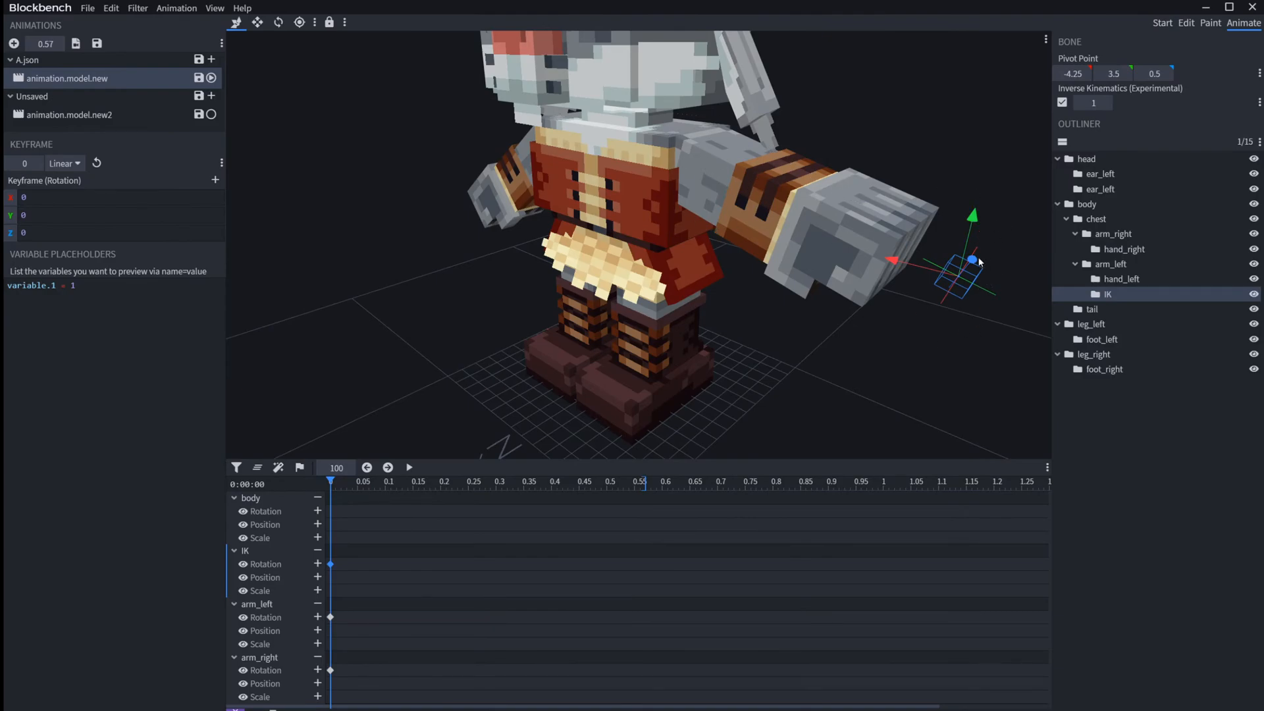
pyautogui.moveTo(979, 262); pyautogui.dragTo(943, 296)
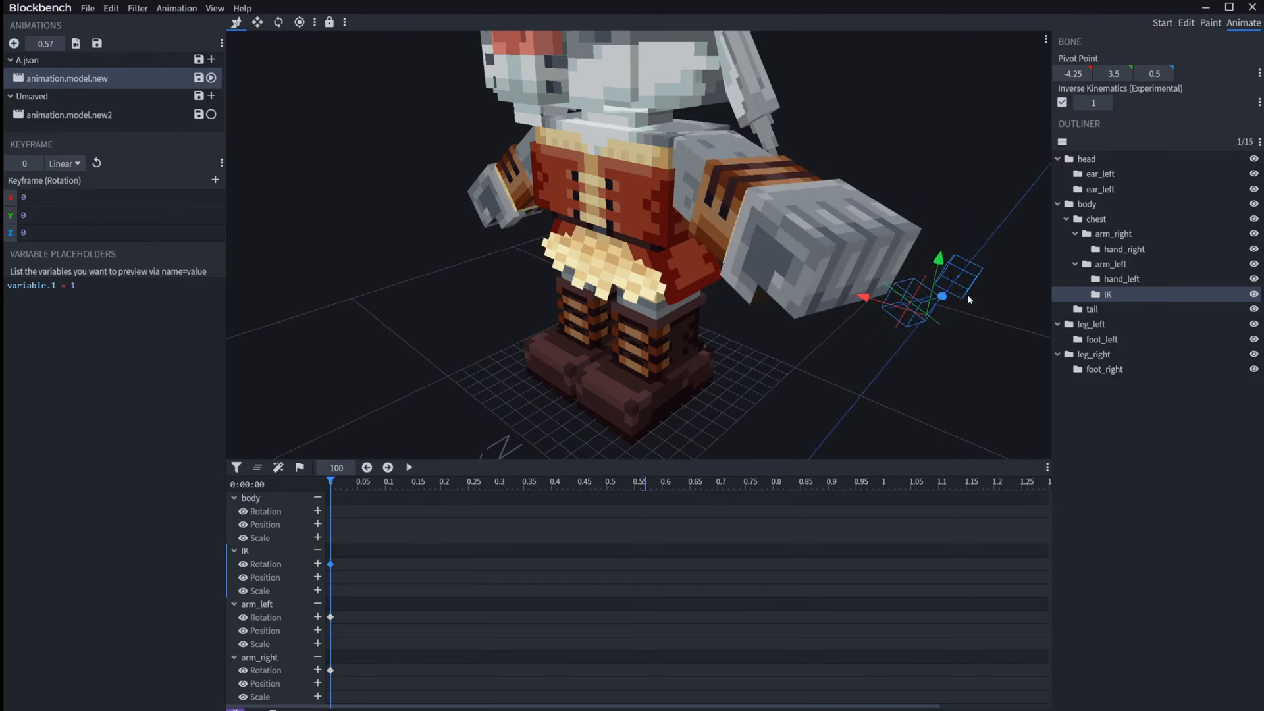
pyautogui.moveTo(970, 295); pyautogui.dragTo(989, 262)
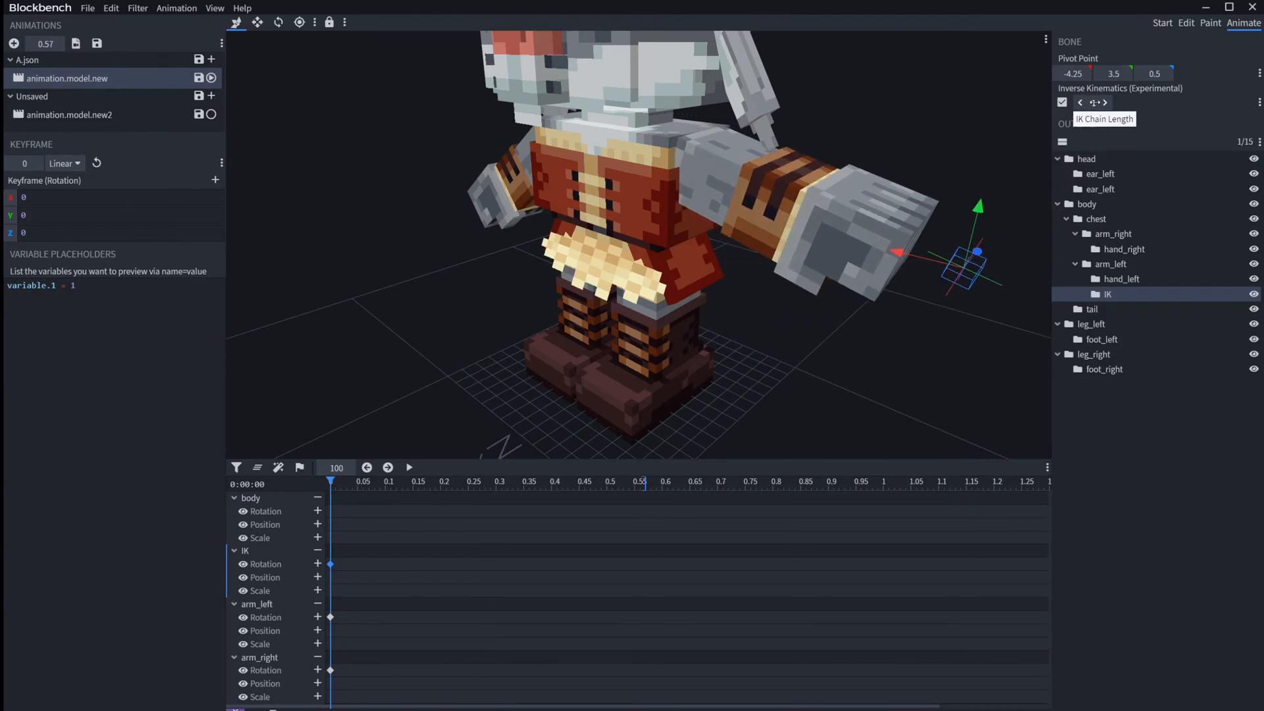
# Step: Try an IK Chain Length of 2 by moving the IK bone, and undo the move
pyautogui.moveTo(1094, 100); pyautogui.dragTo(1095, 101)
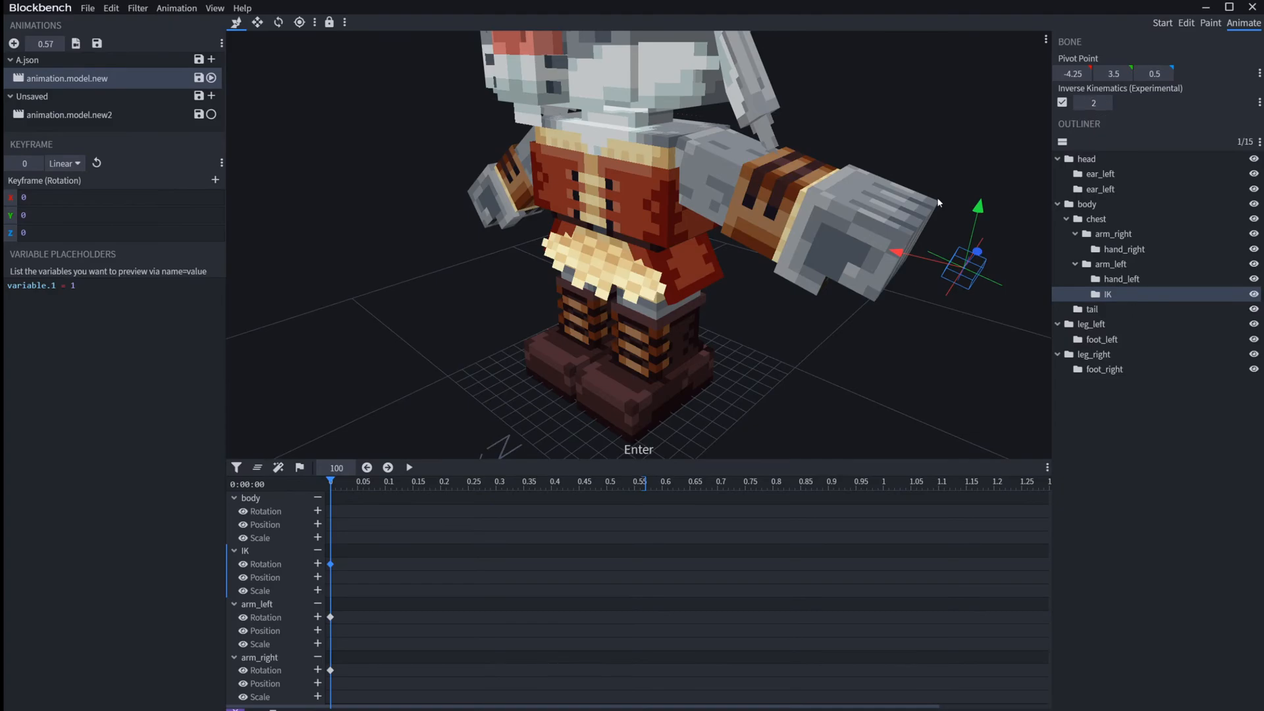
pyautogui.moveTo(979, 254)
pyautogui.mouseDown()
pyautogui.moveTo(1031, 224)
pyautogui.moveTo(954, 259)
pyautogui.mouseUp()
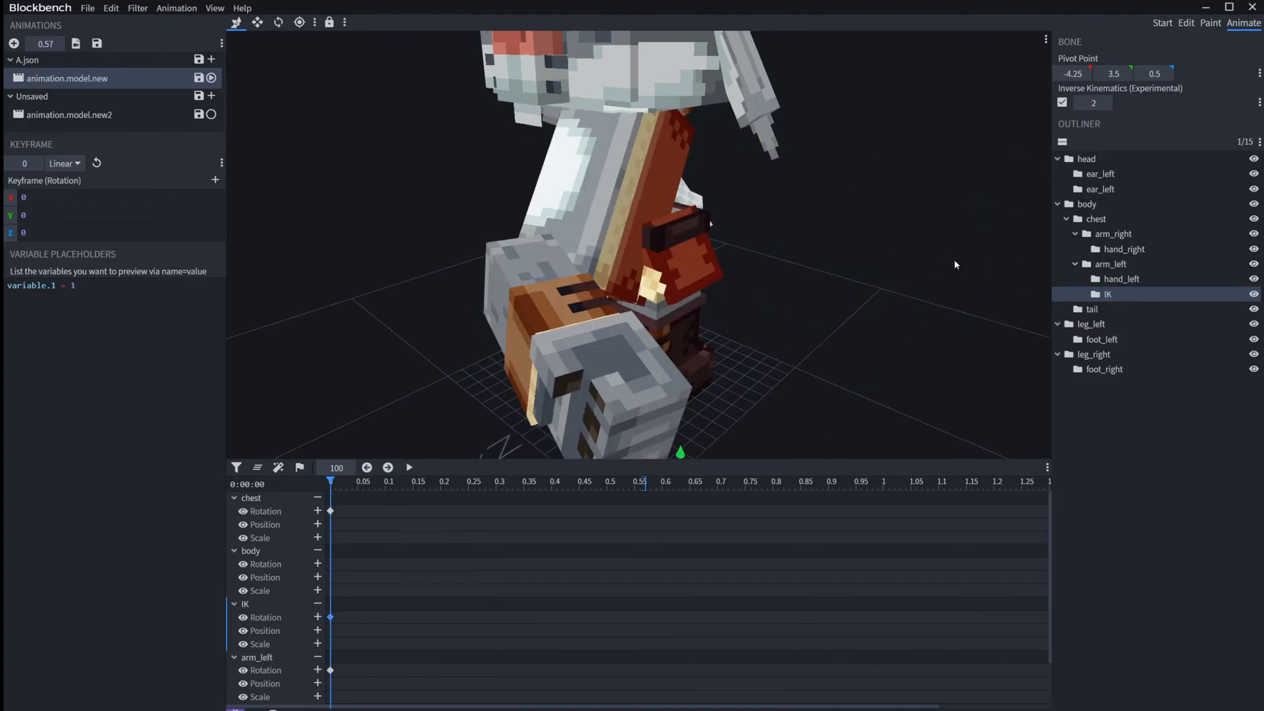
pyautogui.hotkey('ctrl', 'z')
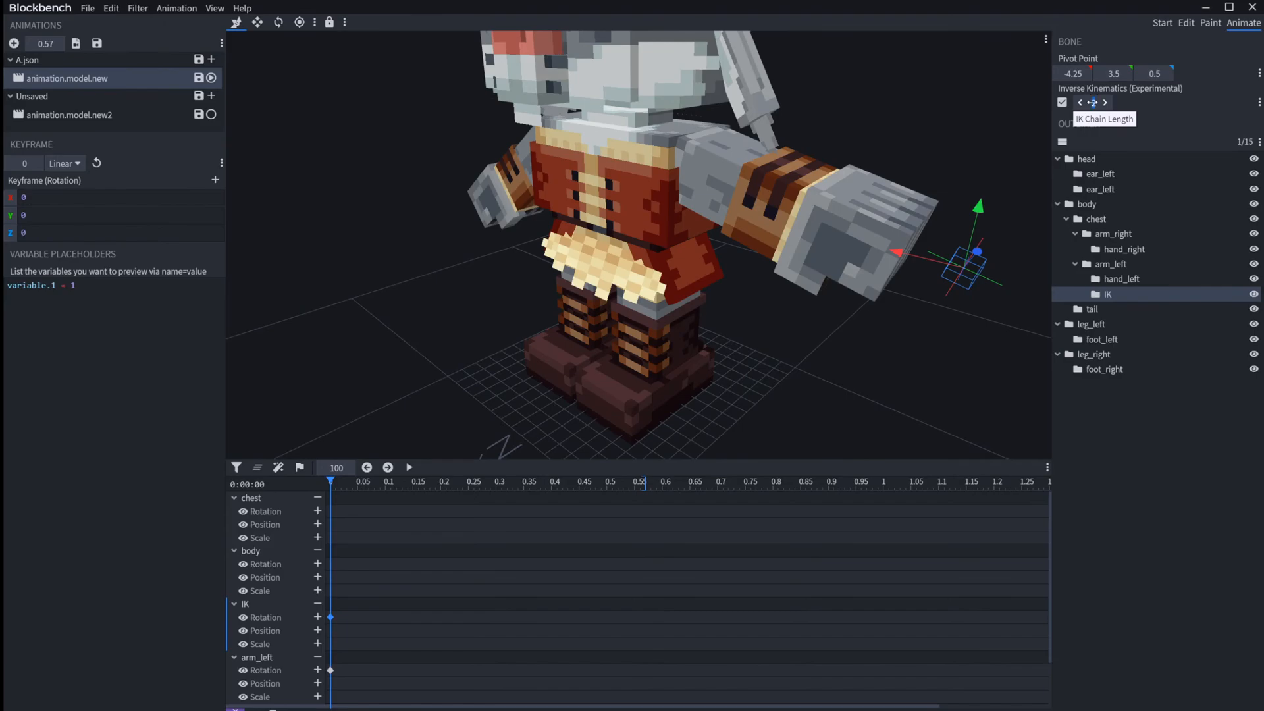
# Step: Increase the IK Chain Length and move the IK bone upward to raise the left arm further
pyautogui.press('Return')
pyautogui.moveTo(976, 225); pyautogui.dragTo(649, 44)
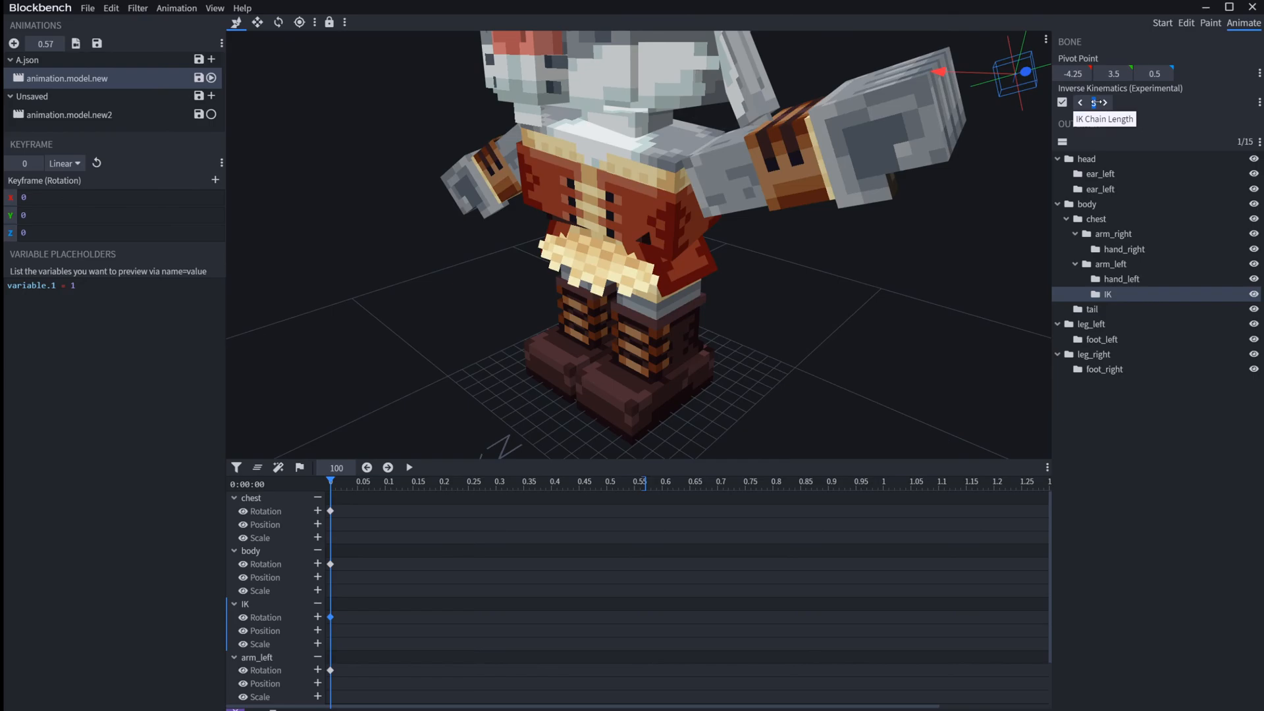
# Step: Try an IK Chain Length of 4 by moving the IK bone down, and undo the move
pyautogui.click(1009, 49)
pyautogui.moveTo(1010, 50); pyautogui.dragTo(943, 321)
pyautogui.click(1013, 110)
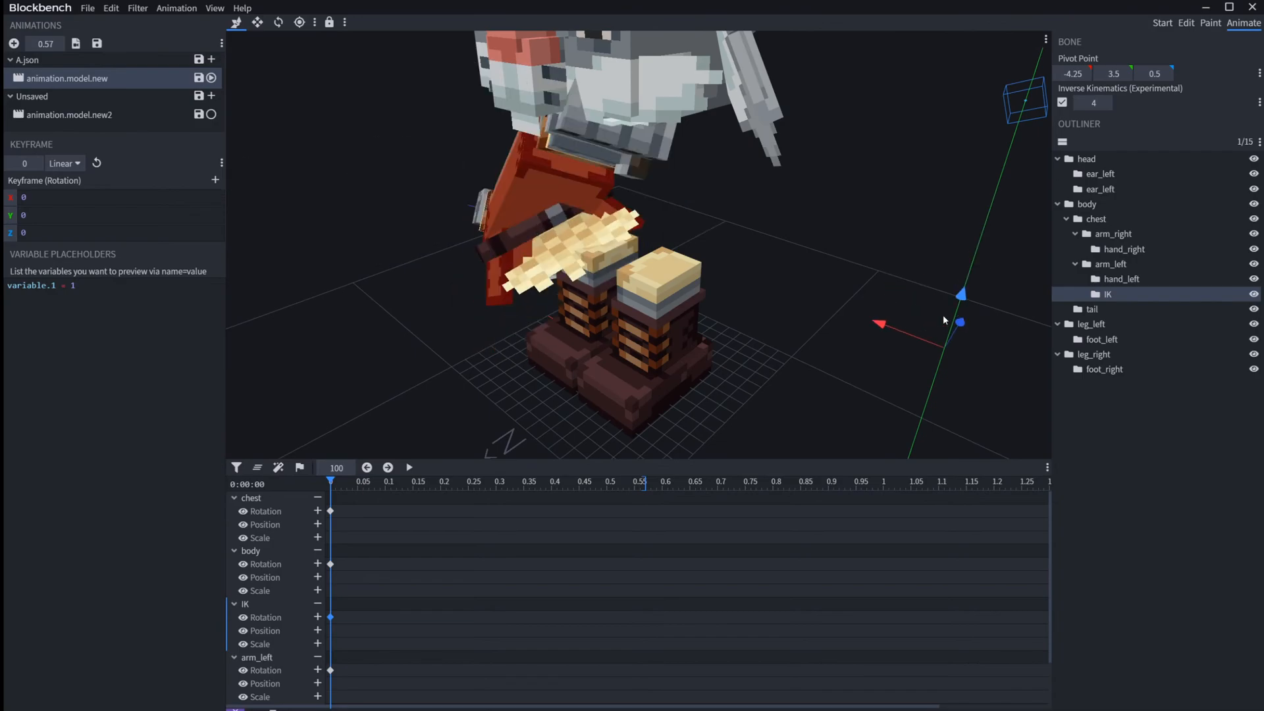
pyautogui.hotkey('ctrl', 'z')
# Step: Try an IK Chain Length of 5 by moving the IK bone, and undo the move
pyautogui.click(1095, 104)
pyautogui.write('5')
pyautogui.press('Return')
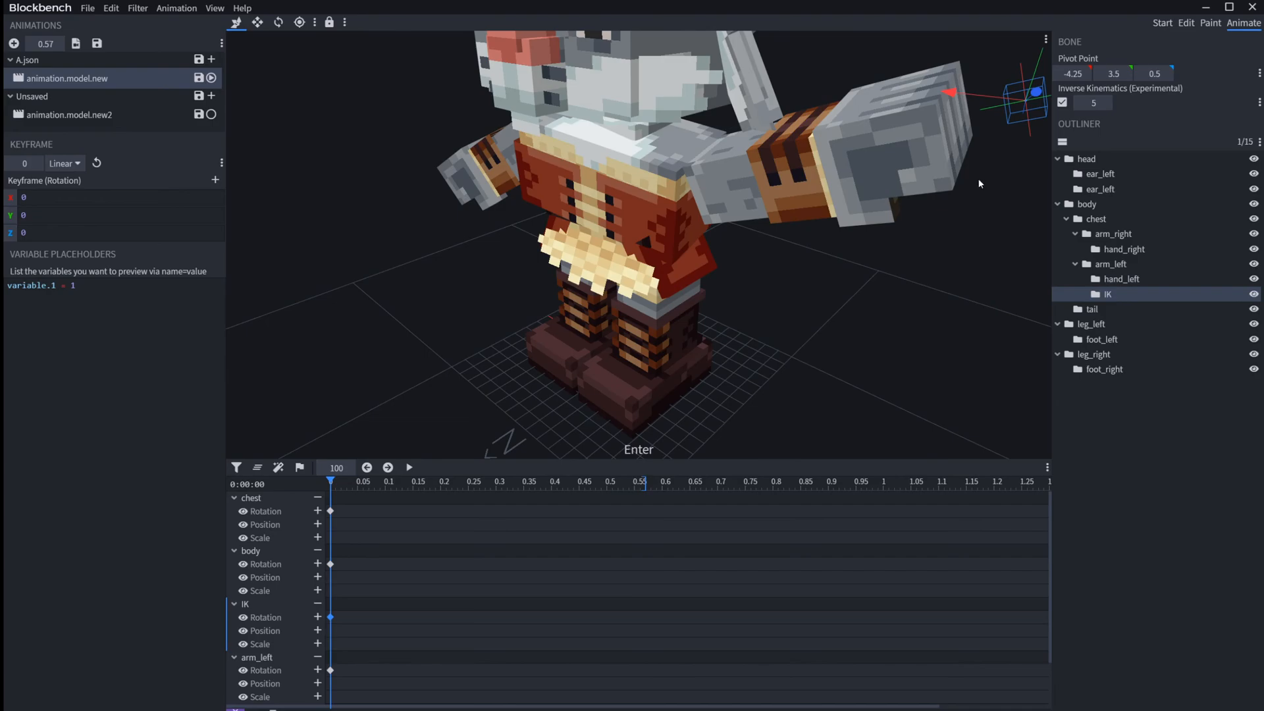
pyautogui.moveTo(1038, 92); pyautogui.dragTo(968, 176)
pyautogui.hotkey('ctrl', 'z')
# Step: Try an IK Chain Length of 10 on the IK bone
pyautogui.click(1094, 103)
pyautogui.write('10')
pyautogui.press('Return')
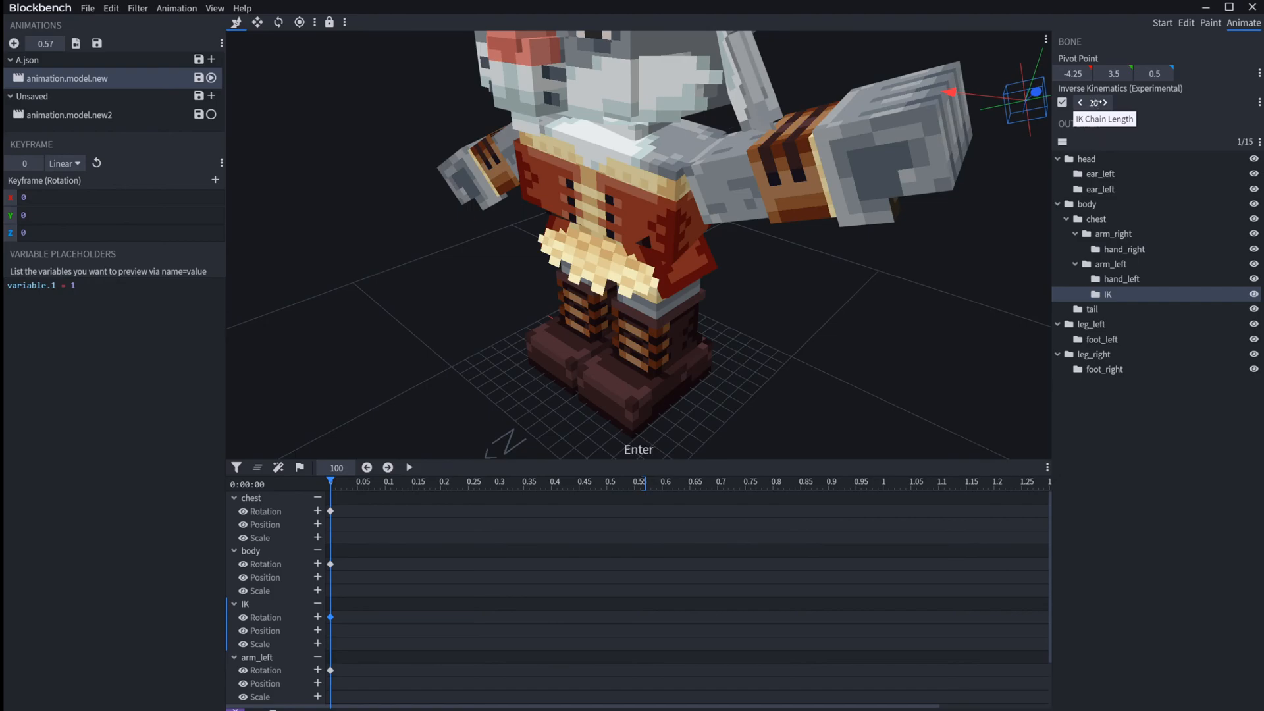
pyautogui.scroll(-5, 902, 279)
pyautogui.moveTo(814, 268); pyautogui.dragTo(822, 139)
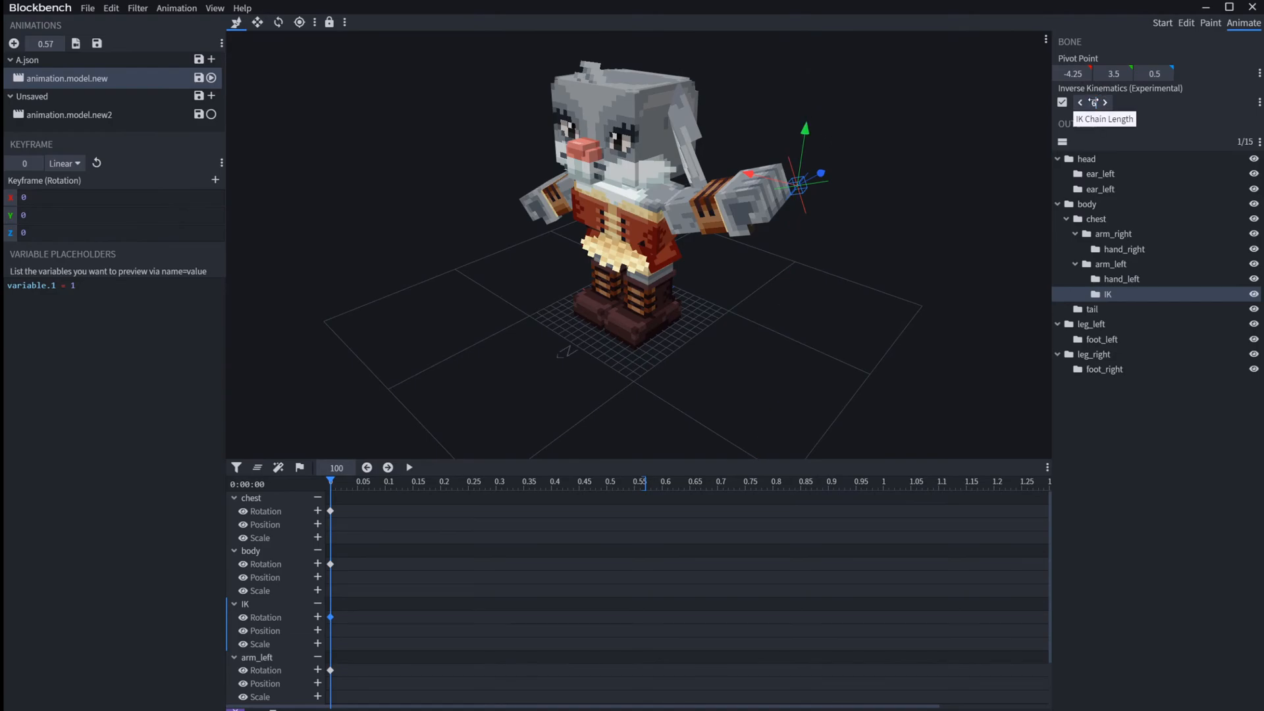
# Step: Set the IK Chain Length to 6 and try moving the IK bone
pyautogui.press('Return')
pyautogui.moveTo(802, 153)
pyautogui.mouseDown()
pyautogui.moveTo(800, 212)
pyautogui.moveTo(785, 112)
pyautogui.moveTo(797, 141)
pyautogui.mouseUp()
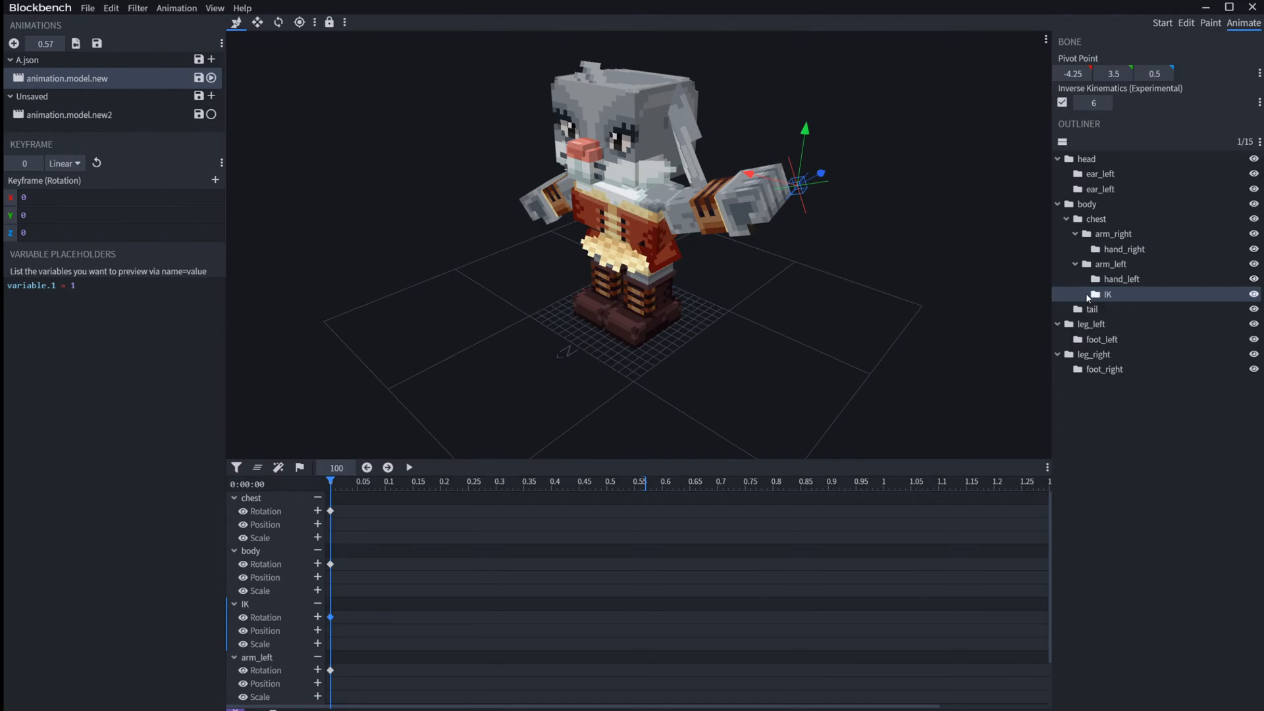
pyautogui.moveTo(821, 172); pyautogui.dragTo(781, 194)
pyautogui.scroll(5, 843, 187)
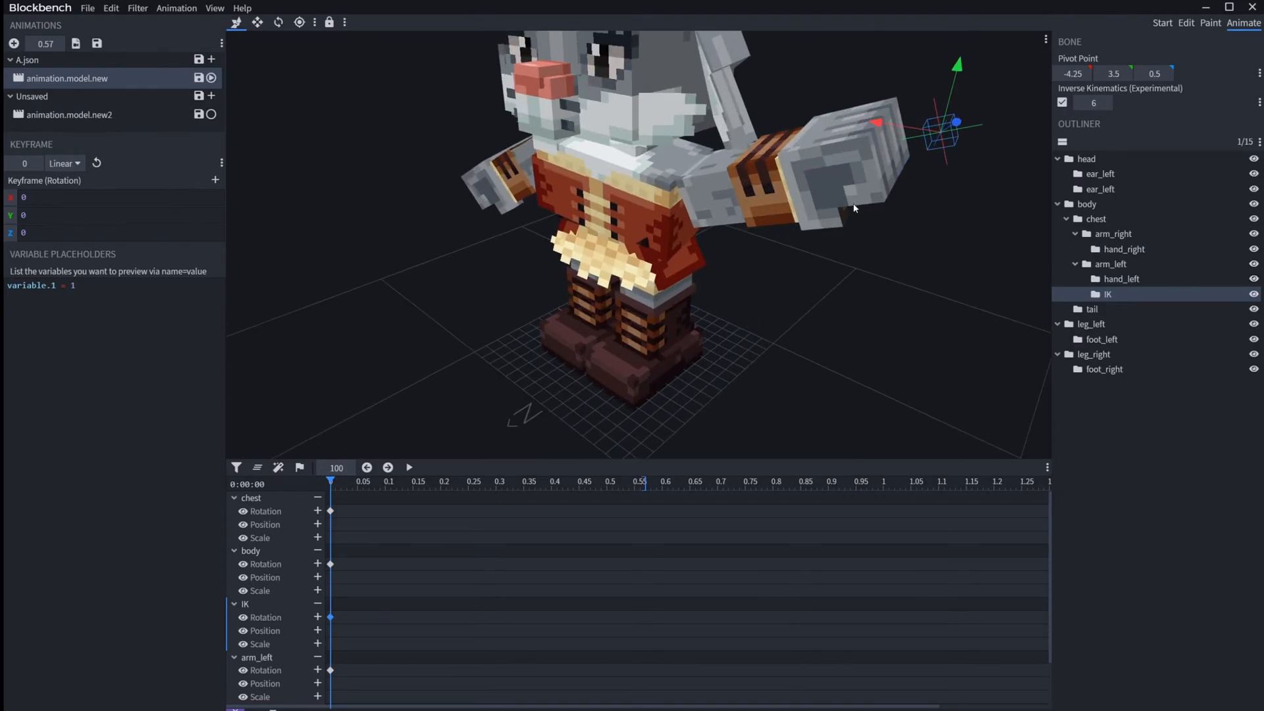
# Step: Select the hand_left bone and reselect the IK bone beside the left hand
pyautogui.moveTo(846, 190); pyautogui.dragTo(799, 262, button='right')
pyautogui.click(800, 268)
pyautogui.click(860, 232)
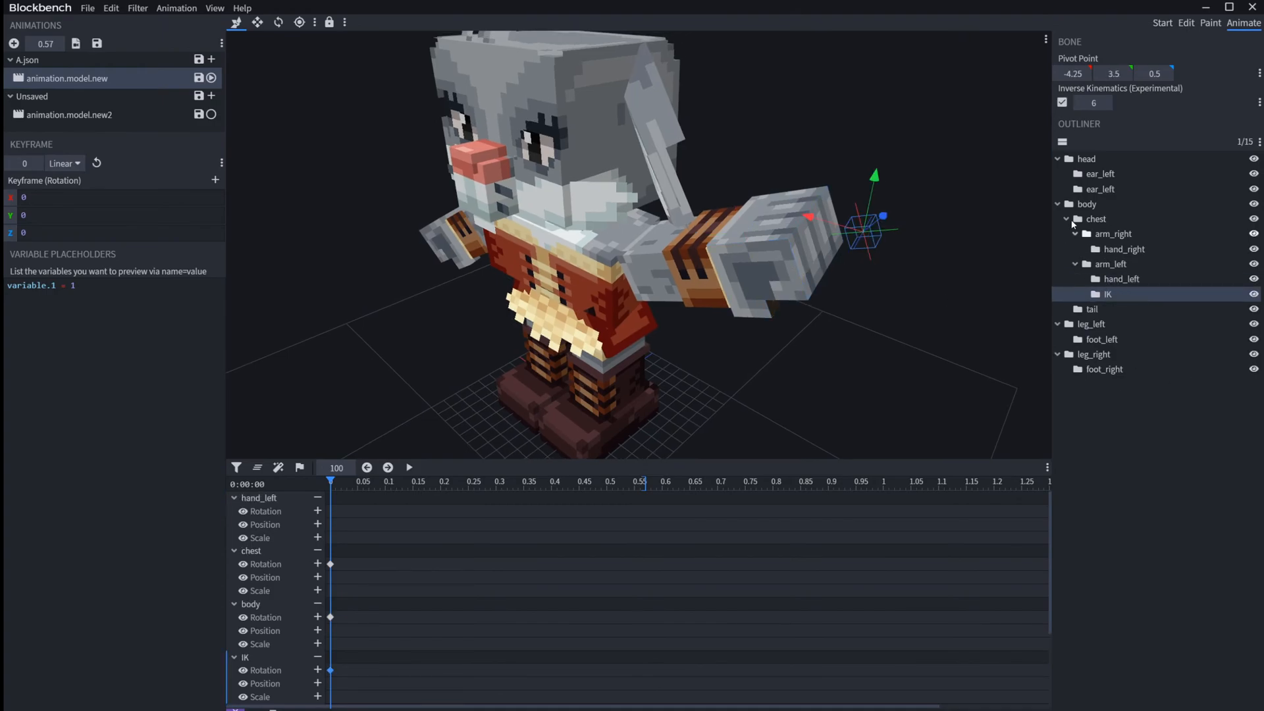
# Step: Select arm_left, chest and body in turn to examine the parent bones above the IK bone
pyautogui.click(1111, 264)
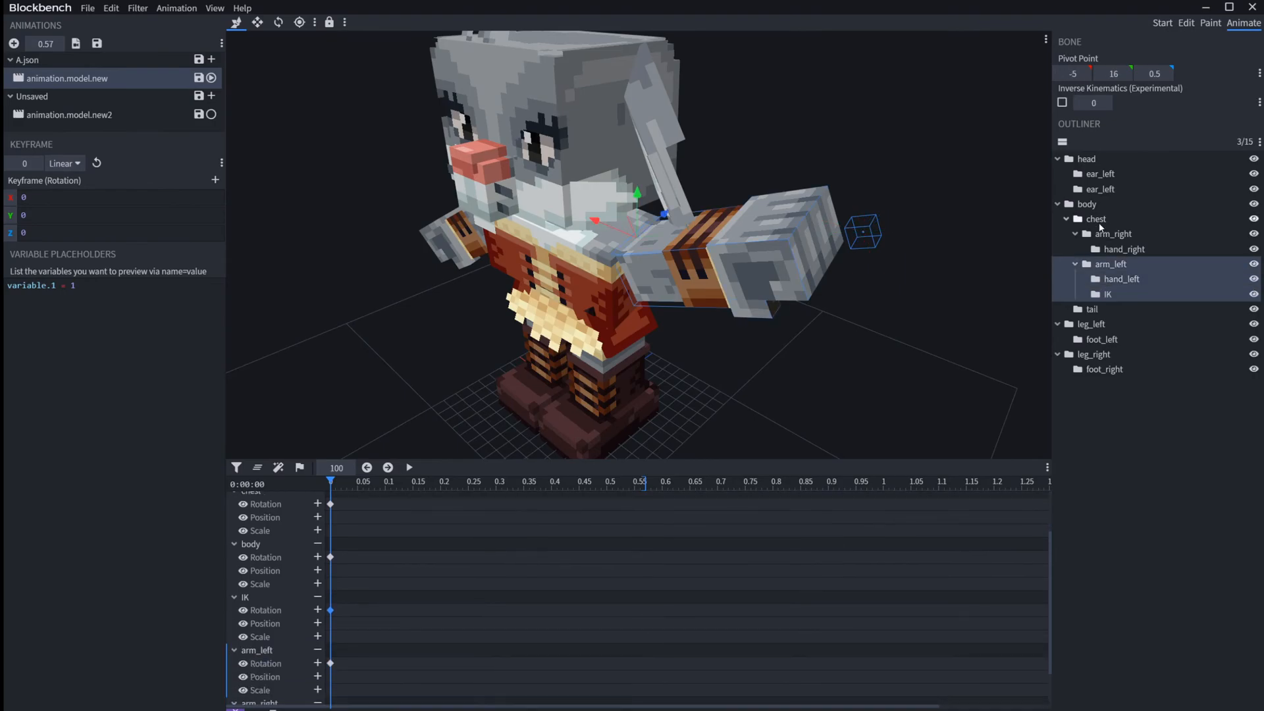
pyautogui.click(1090, 234)
pyautogui.click(1104, 267)
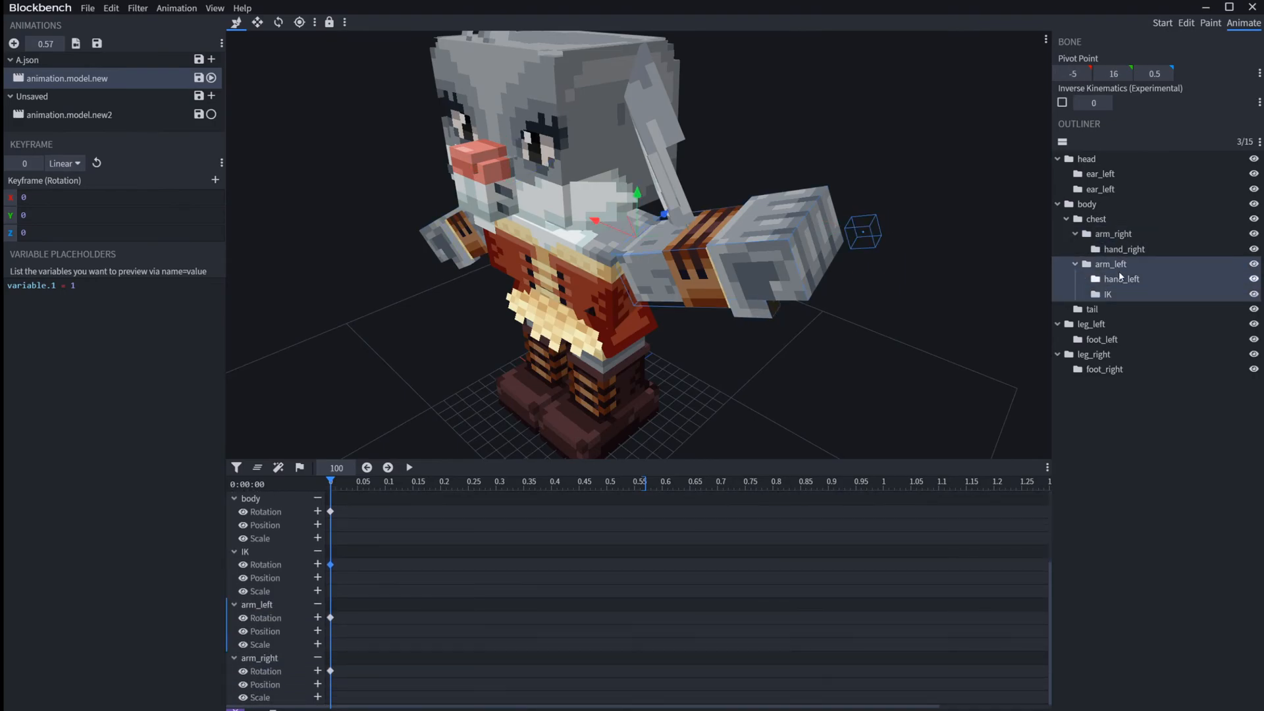
pyautogui.click(1087, 213)
pyautogui.click(1087, 205)
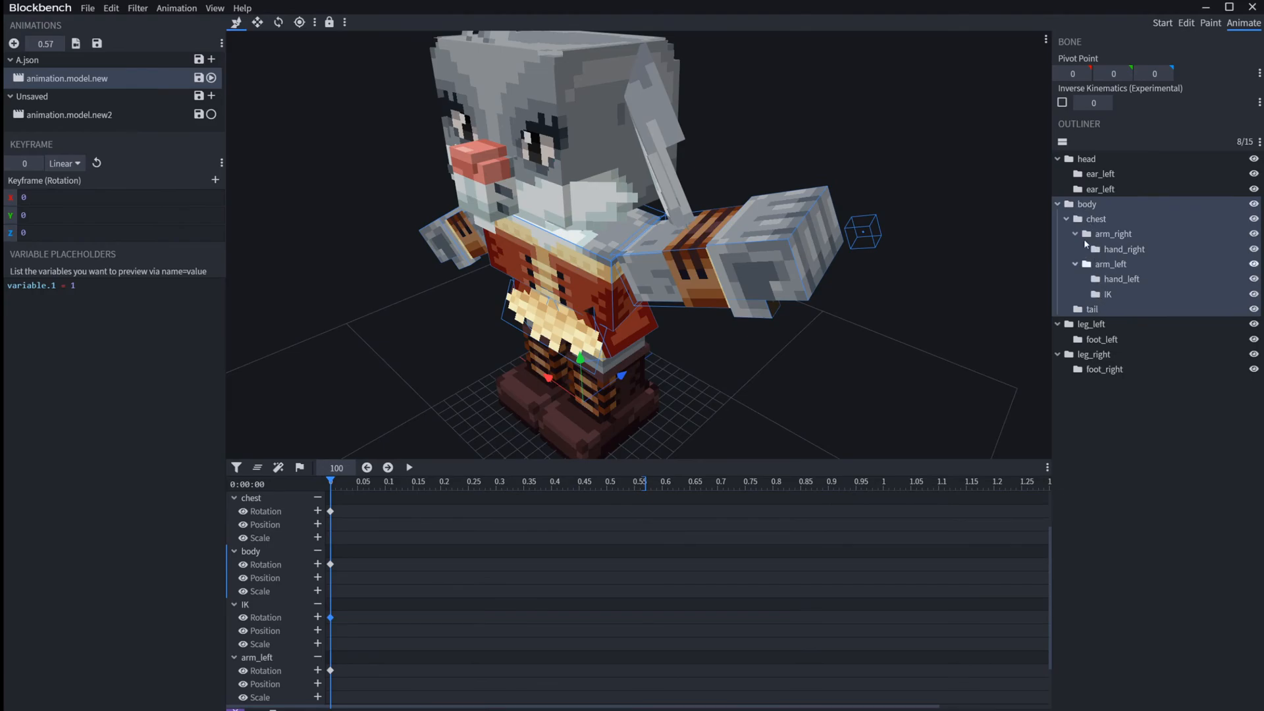
# Step: Set the IK bone's IK Chain Length to 5, try moving the bone, and undo the move
pyautogui.click(855, 240)
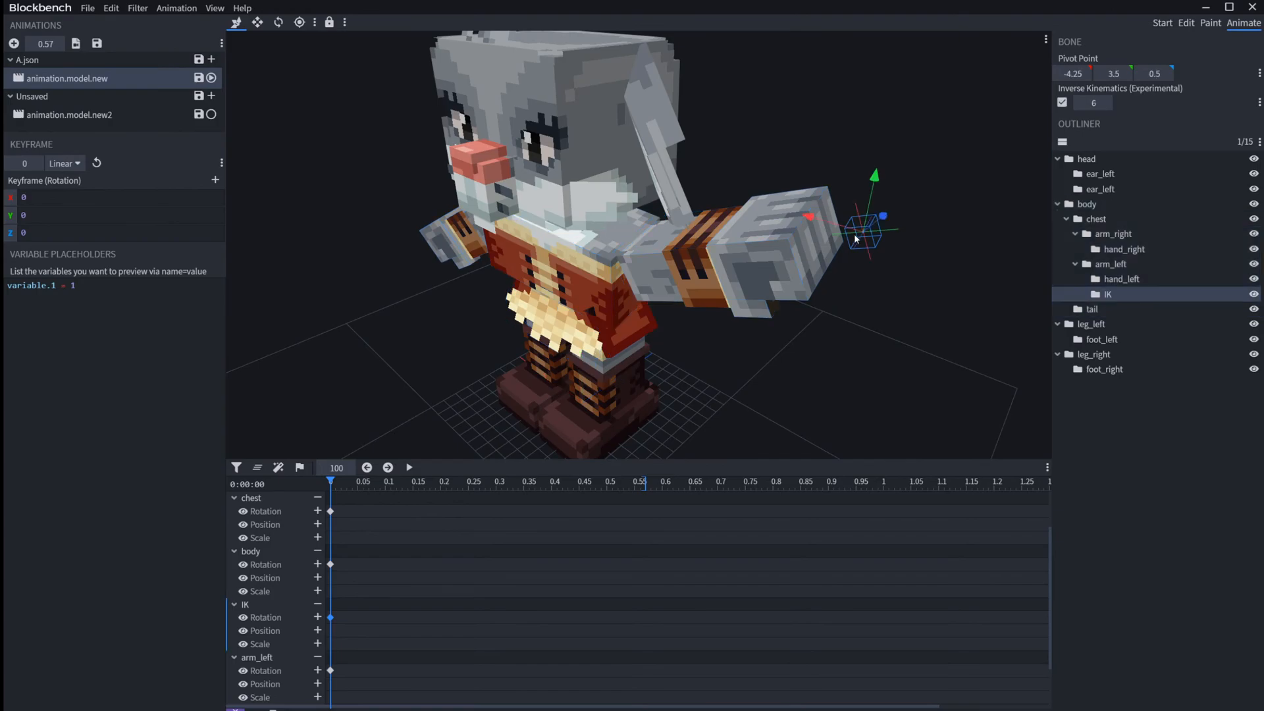
pyautogui.click(1097, 101)
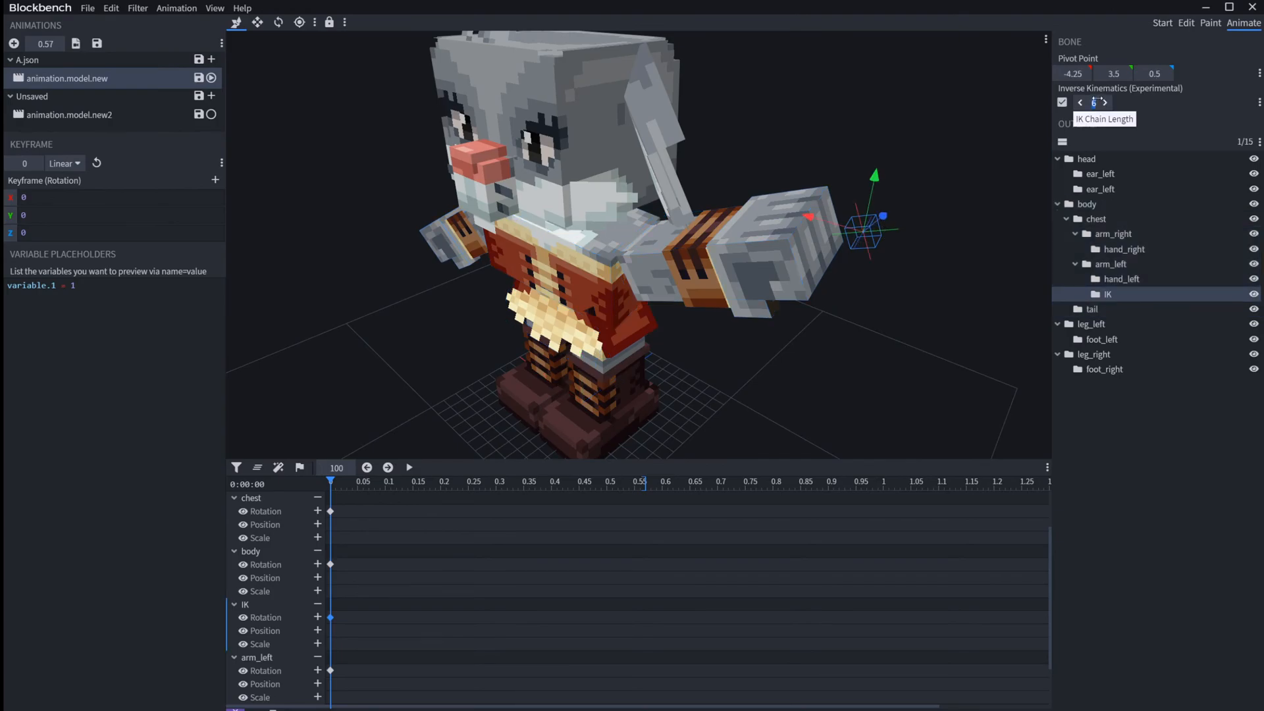
pyautogui.write('5')
pyautogui.moveTo(874, 177); pyautogui.dragTo(814, 256)
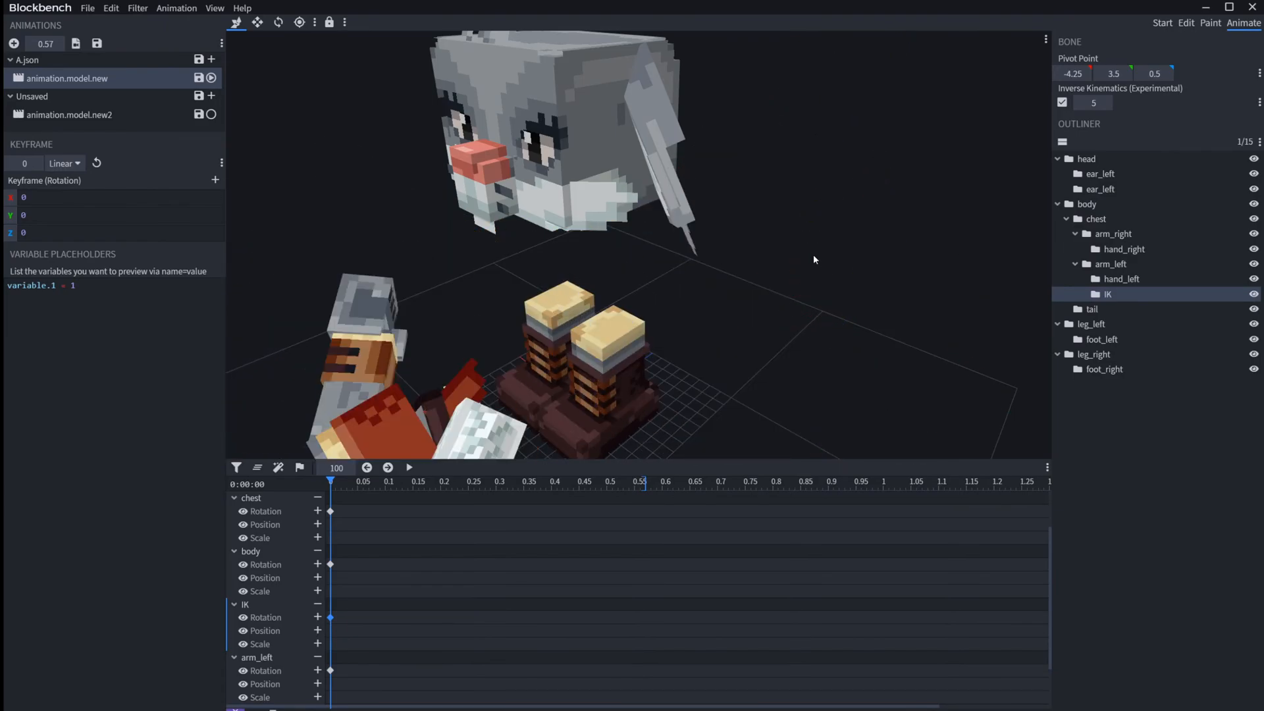
pyautogui.hotkey('ctrl', 'z')
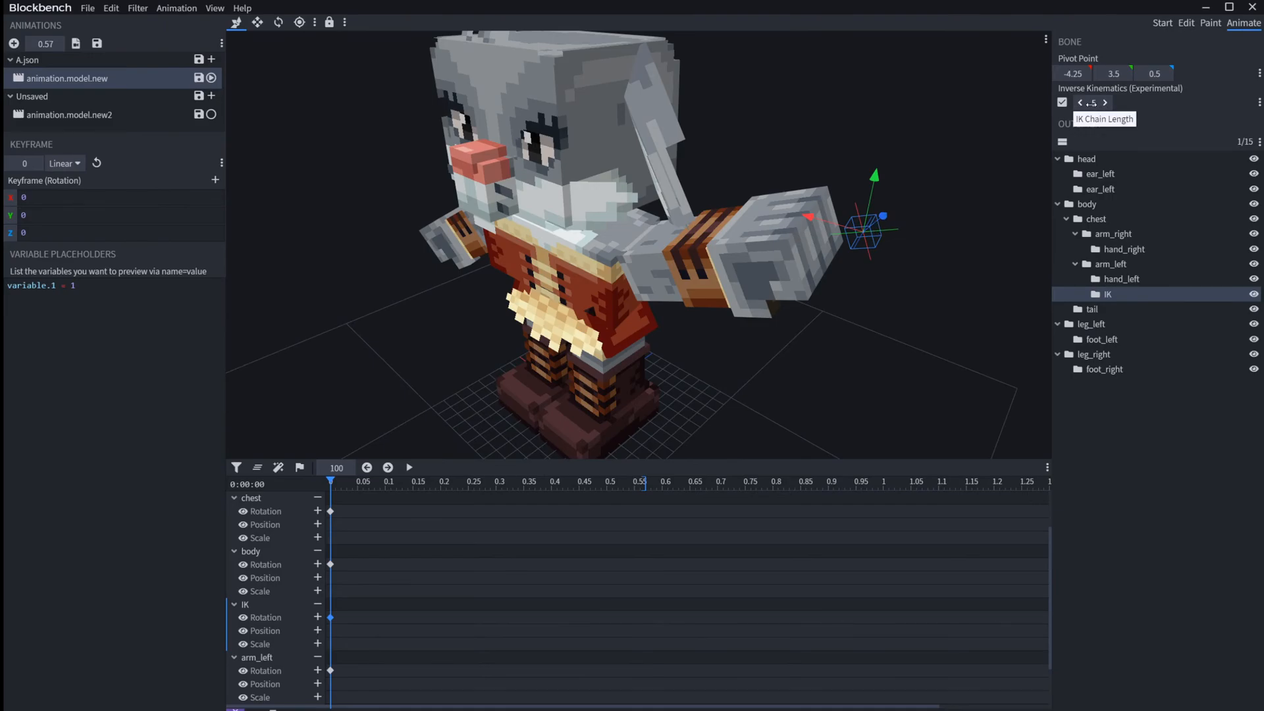
# Step: Set the IK Chain Length to 1, try moving the IK bone, and undo the move
pyautogui.press('Return')
pyautogui.moveTo(881, 195); pyautogui.dragTo(885, 336)
pyautogui.moveTo(888, 280); pyautogui.dragTo(1001, 172)
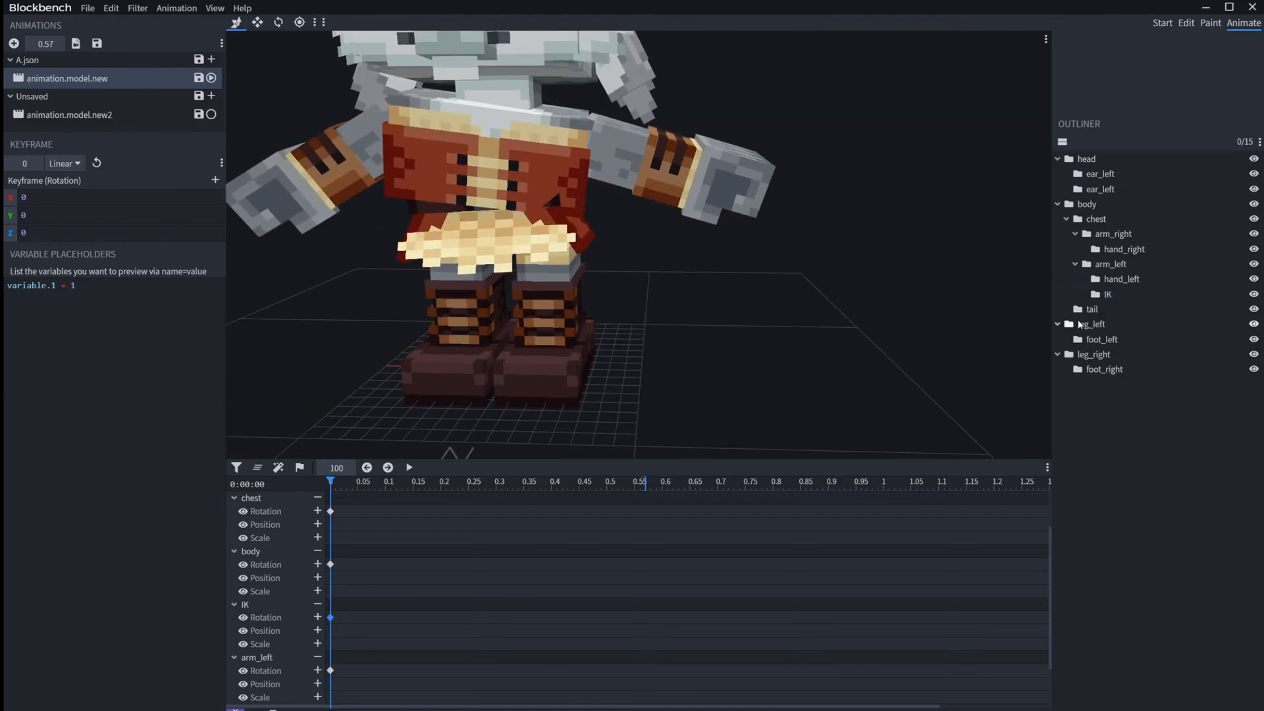
pyautogui.hotkey('ctrl', 'z')
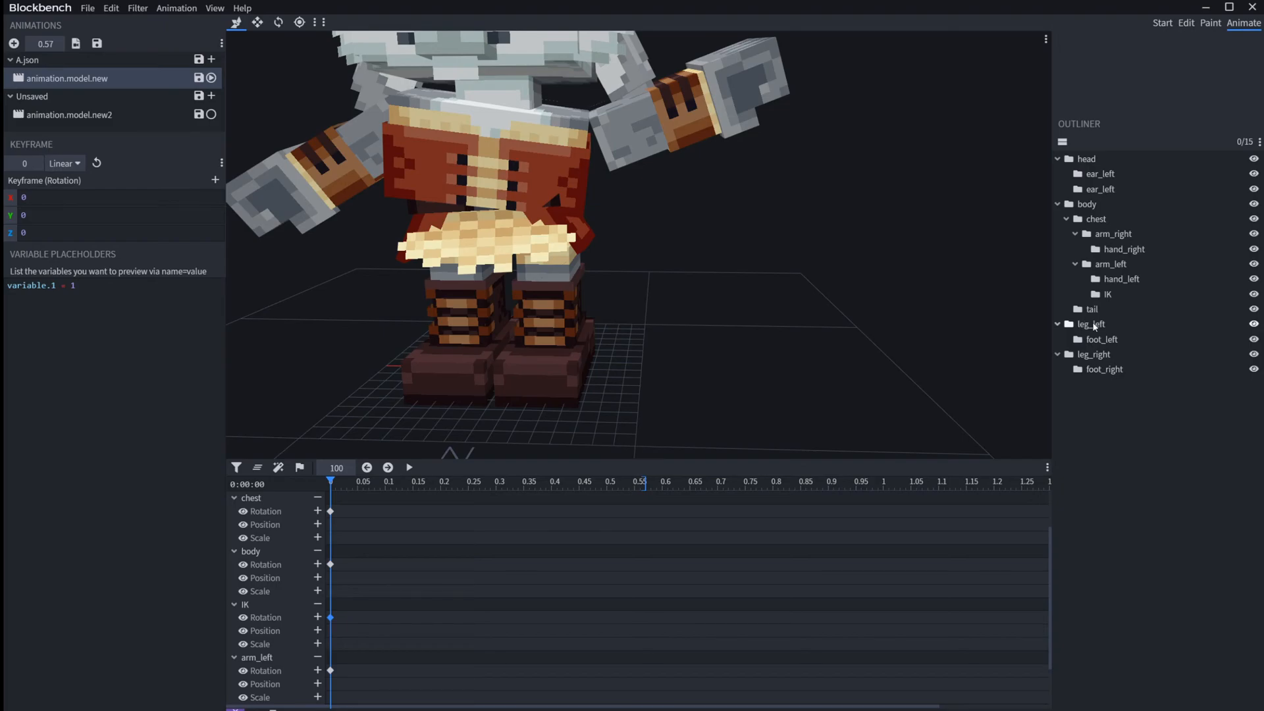
pyautogui.hotkey('ctrl', 'z')
# Step: Delete all rotation keyframes at the start of the animation to reset the rabbit's pose
pyautogui.scroll(-1, 403, 677)
pyautogui.moveTo(390, 684); pyautogui.dragTo(241, 500)
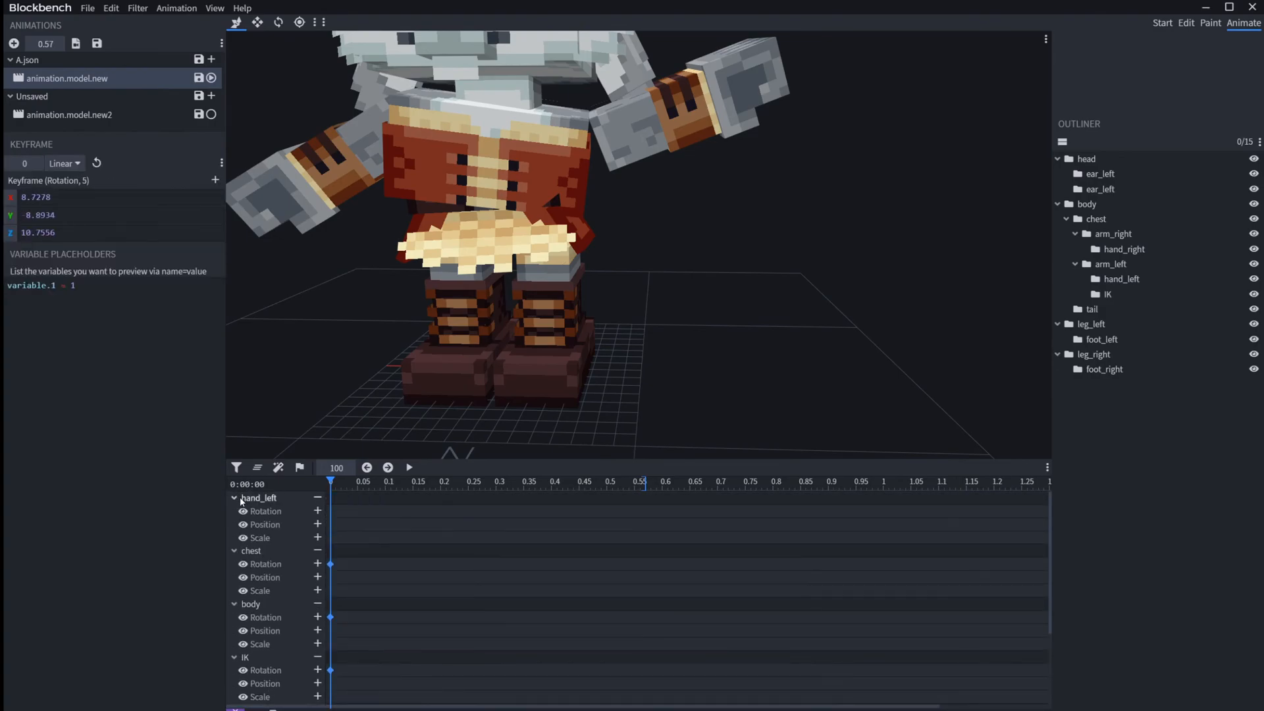
pyautogui.press('Delete')
pyautogui.click(429, 556)
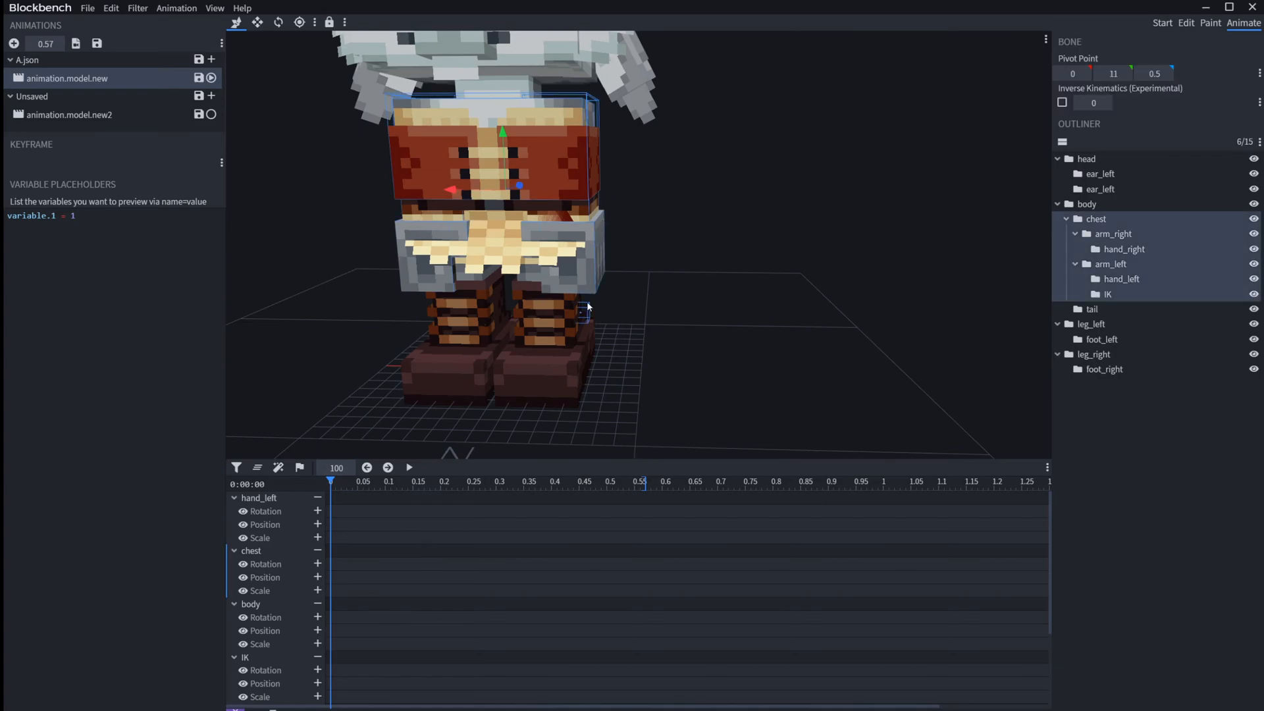
# Step: Move the IK bone outward and upward so that it raises the left arm sideways
pyautogui.click(588, 306)
pyautogui.moveTo(572, 324); pyautogui.dragTo(450, 324)
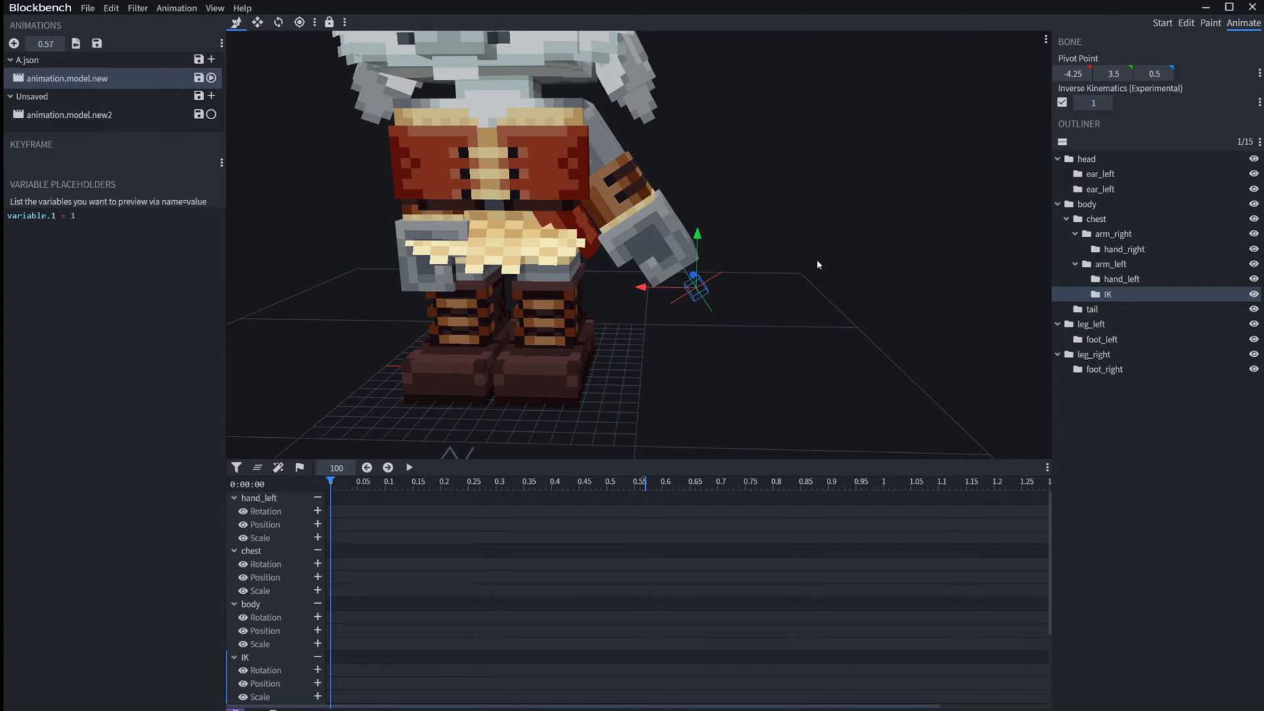
pyautogui.moveTo(703, 227); pyautogui.dragTo(769, 114)
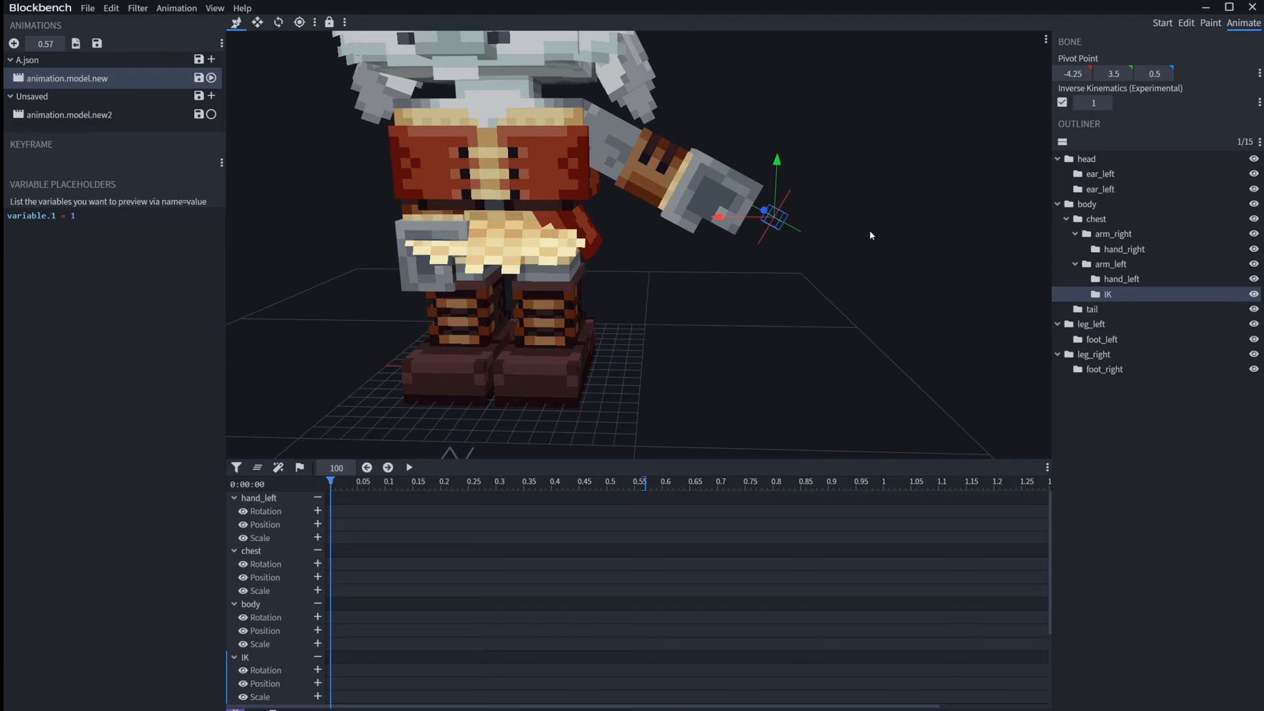
# Step: Set the IK bone's IK Chain Length to 5
pyautogui.moveTo(1096, 105); pyautogui.dragTo(1104, 104)
pyautogui.moveTo(635, 309); pyautogui.dragTo(823, 302, button='right')
pyautogui.moveTo(845, 304); pyautogui.dragTo(826, 313)
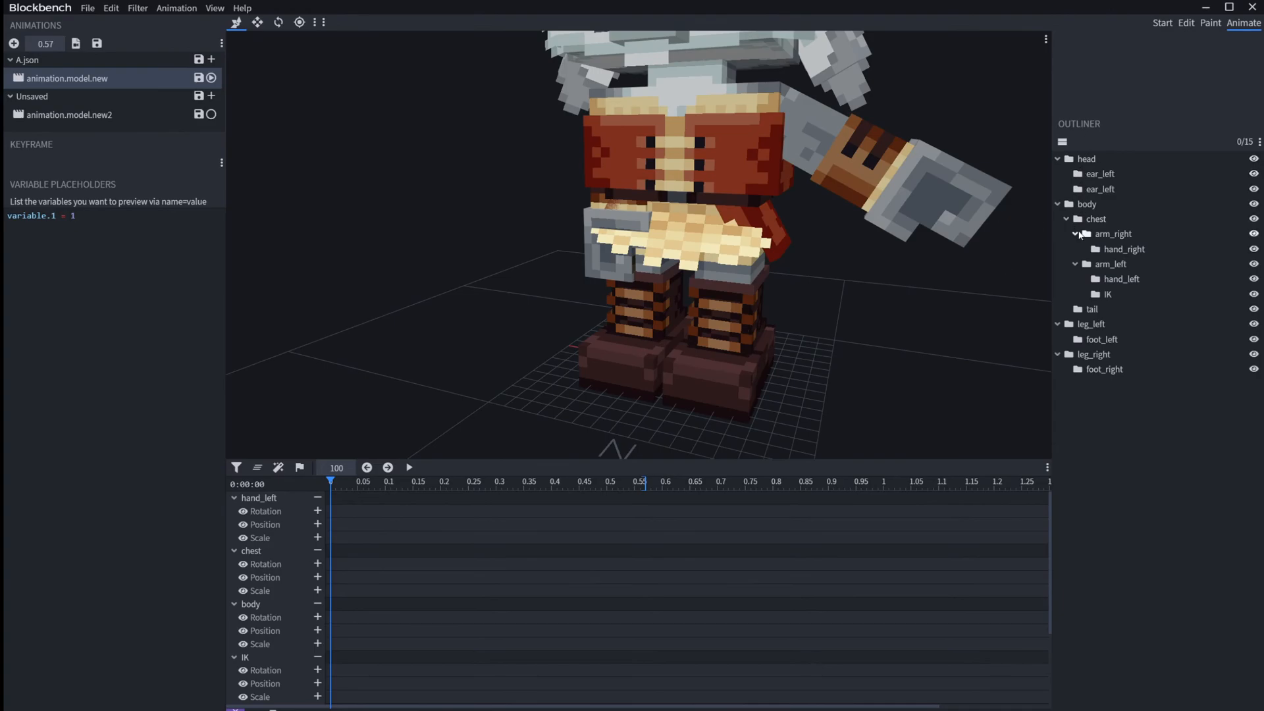
# Step: Examine the bone hierarchy around the IK chain by selecting the body, IK, arm_left, chest, arm_right and tail bones
pyautogui.click(1087, 204)
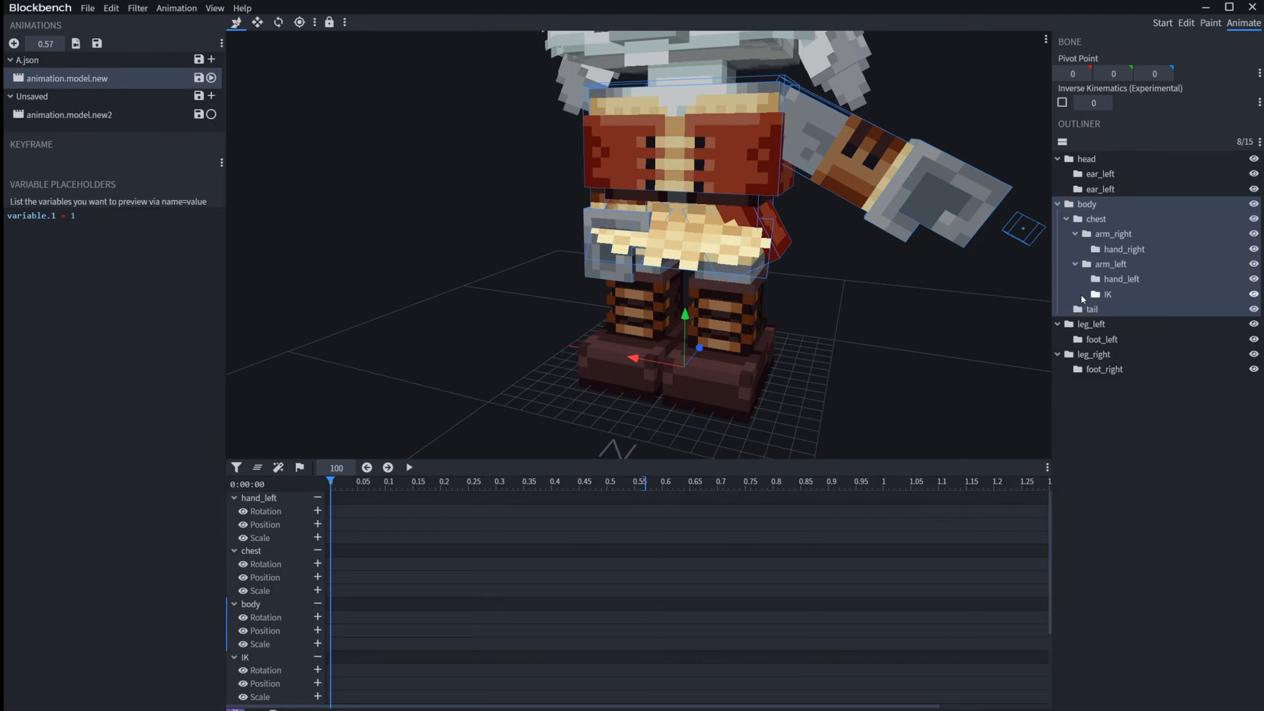
pyautogui.moveTo(895, 361); pyautogui.dragTo(634, 381)
pyautogui.scroll(-4, 624, 379)
pyautogui.moveTo(608, 350); pyautogui.dragTo(604, 403, button='right')
pyautogui.click(583, 394)
pyautogui.moveTo(581, 392); pyautogui.dragTo(694, 328)
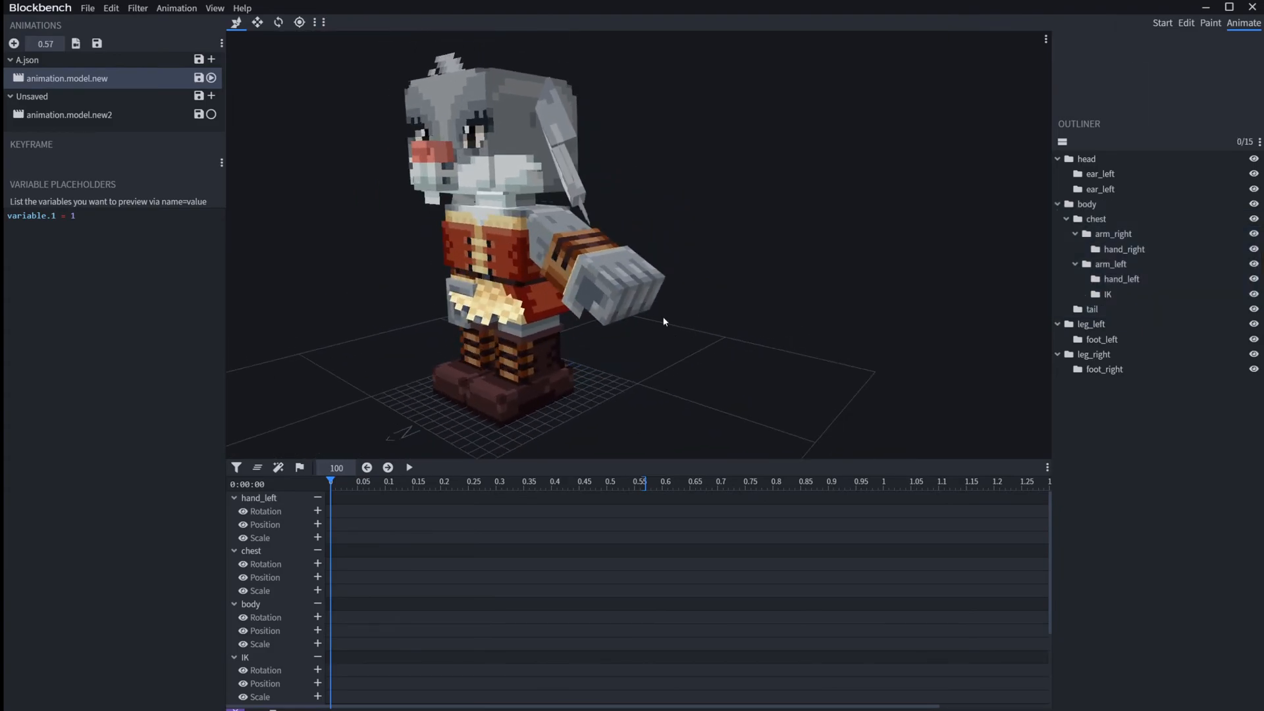
pyautogui.click(1110, 294)
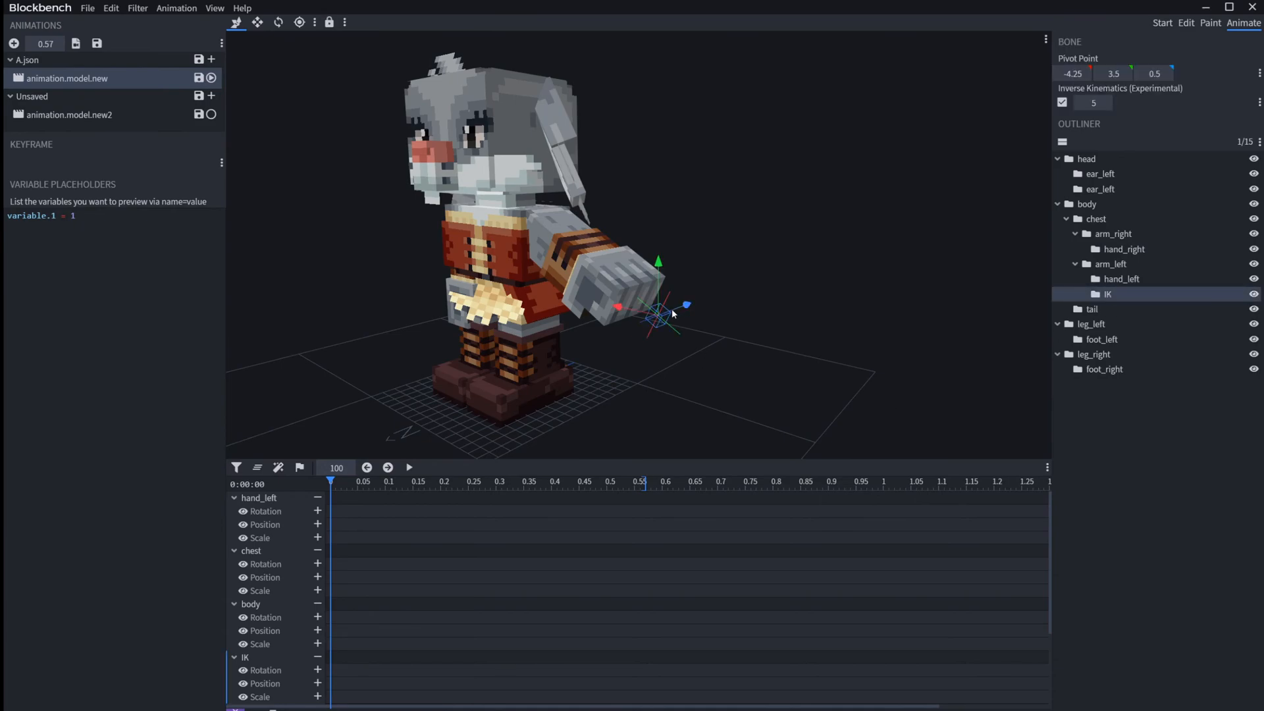
pyautogui.click(1105, 264)
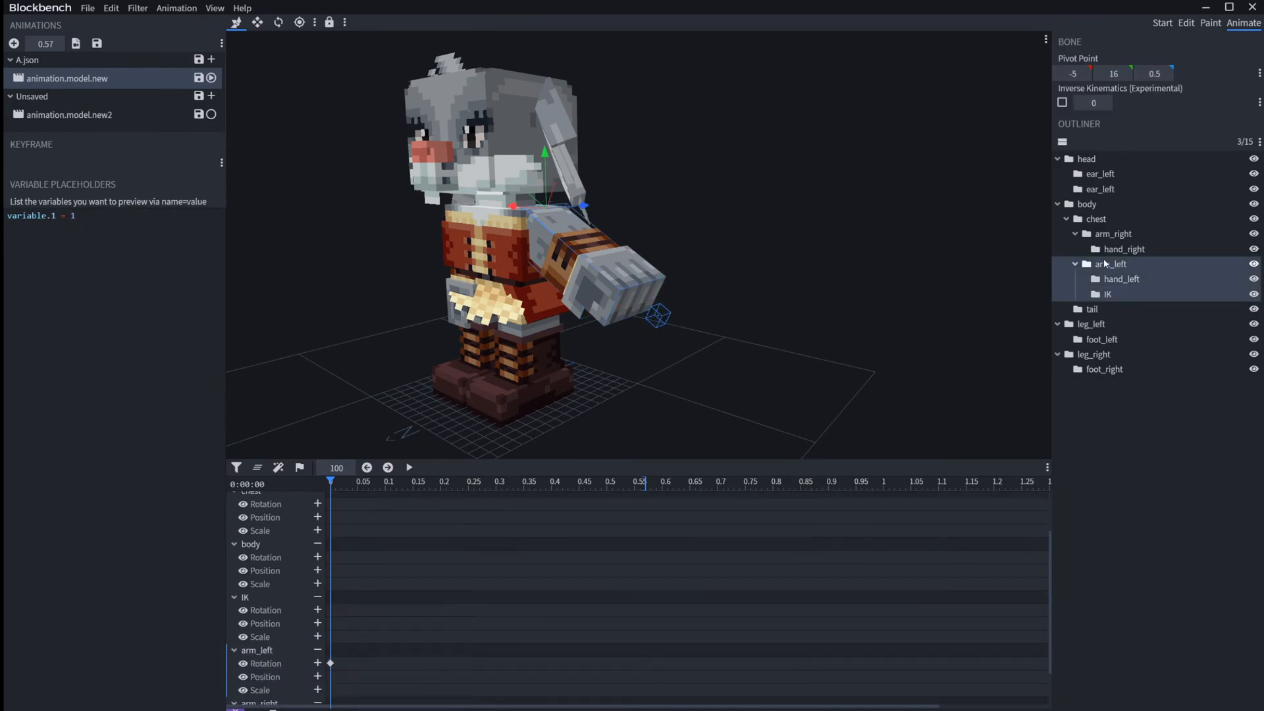
pyautogui.click(1094, 220)
pyautogui.click(1090, 205)
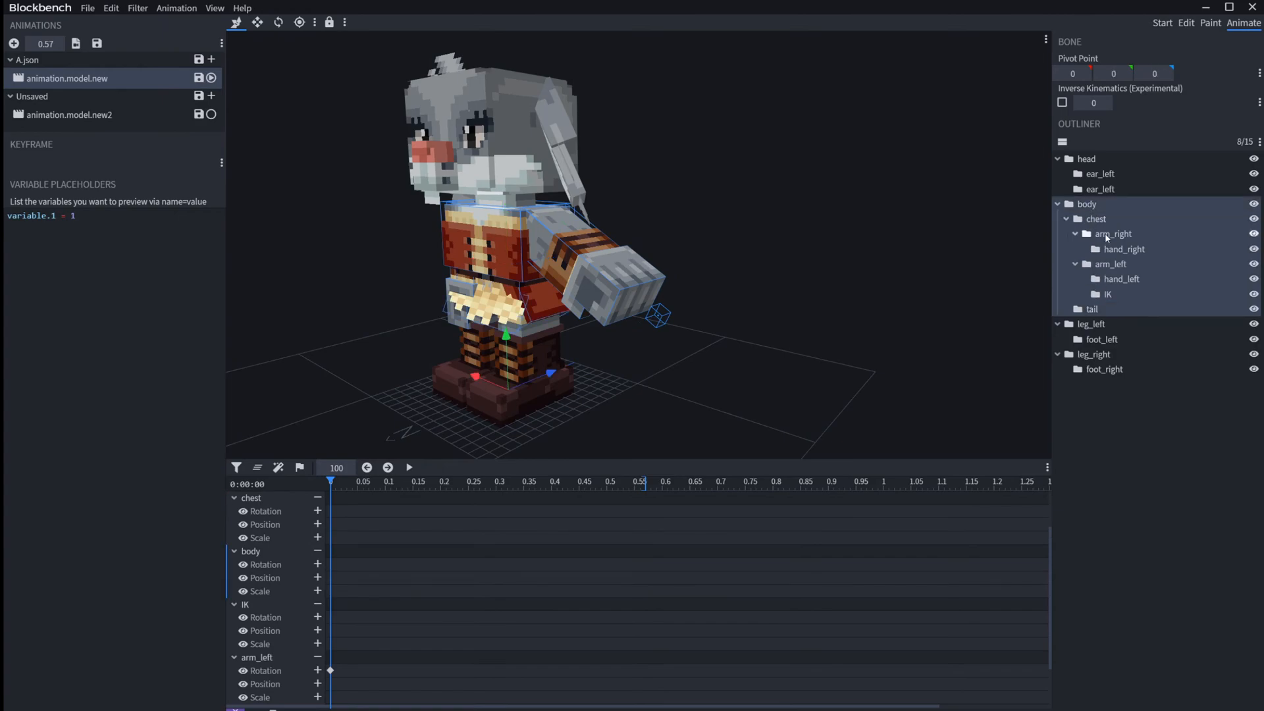
pyautogui.click(1105, 236)
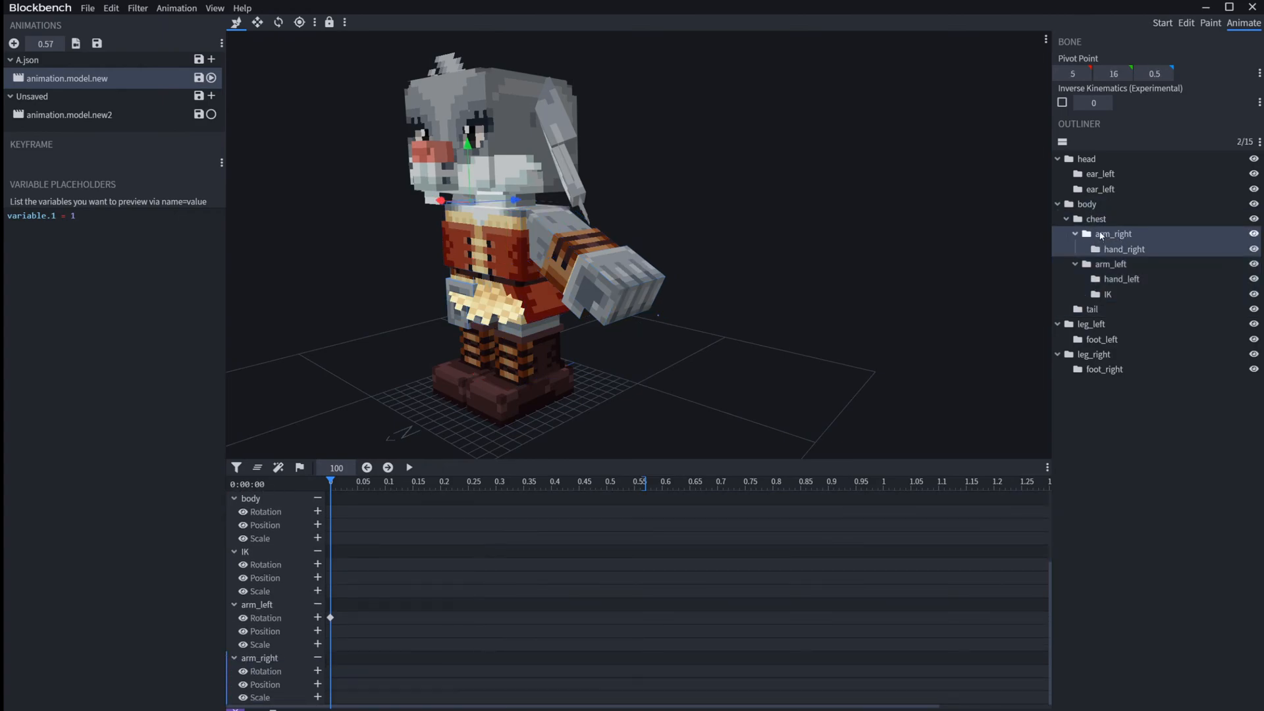
pyautogui.click(1089, 310)
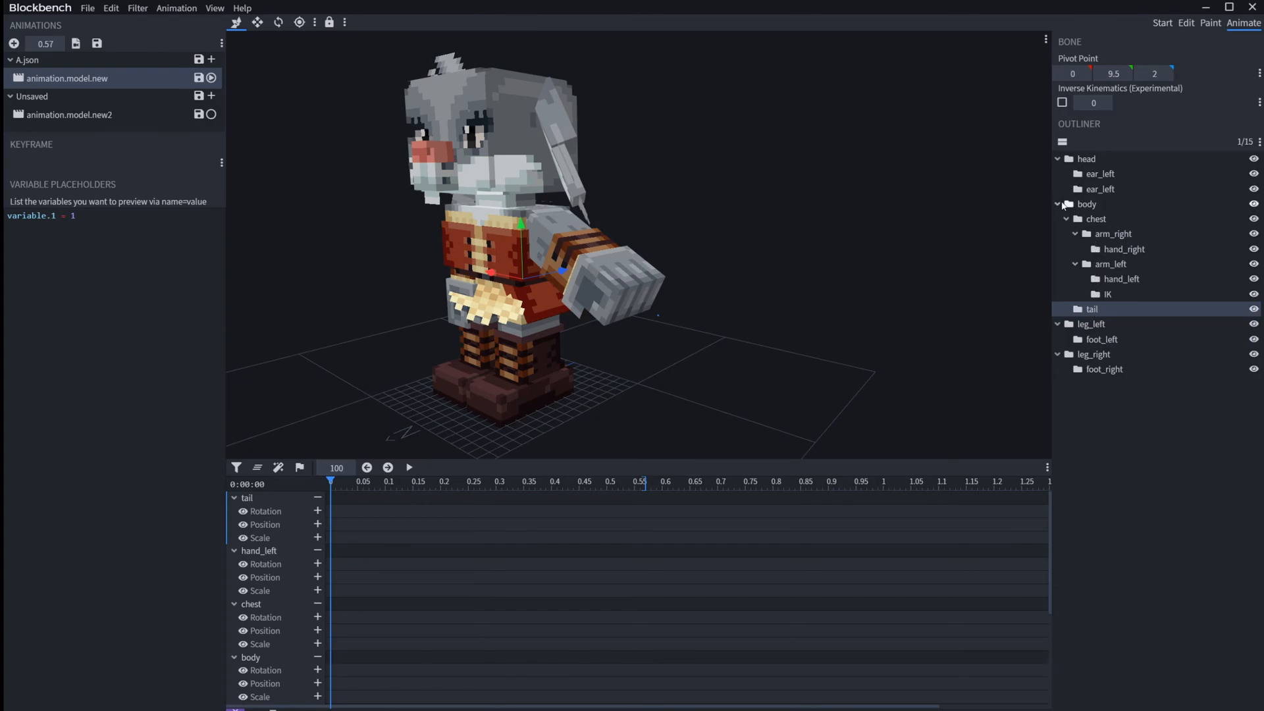
pyautogui.moveTo(824, 340); pyautogui.dragTo(861, 370, button='right')
pyautogui.click(851, 334)
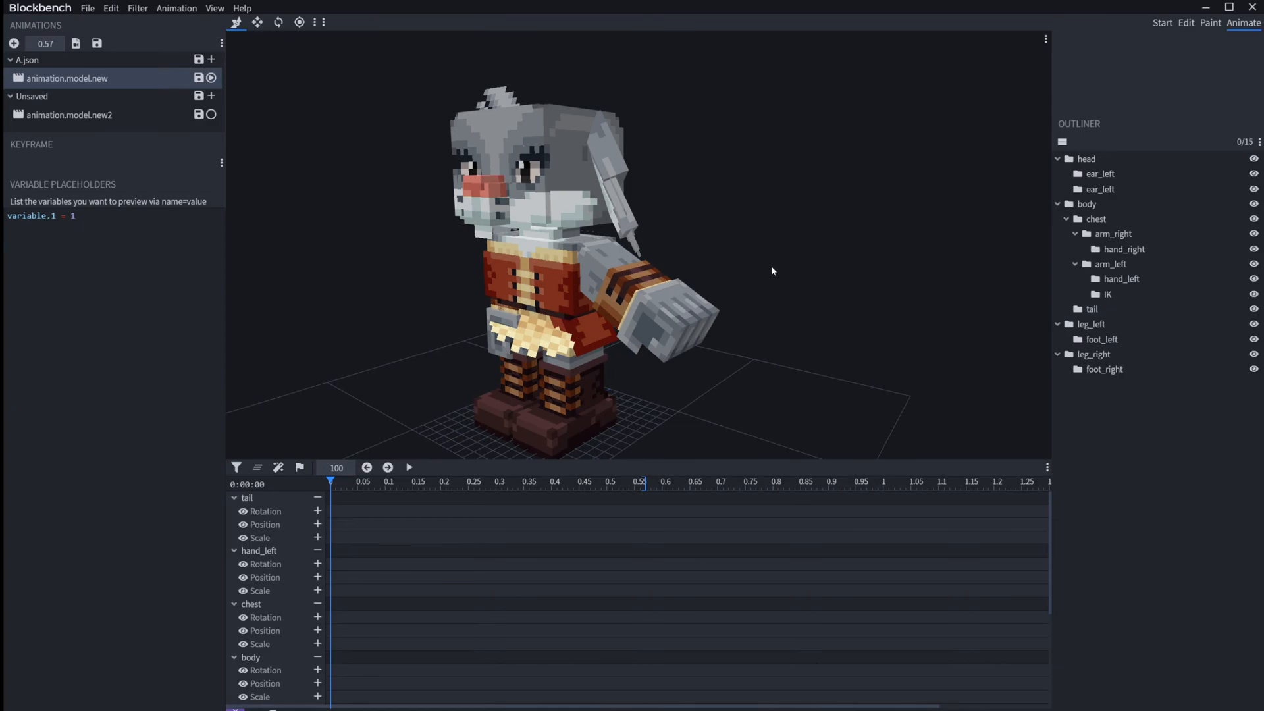
pyautogui.moveTo(776, 248); pyautogui.dragTo(818, 241)
pyautogui.scroll(5, 822, 257)
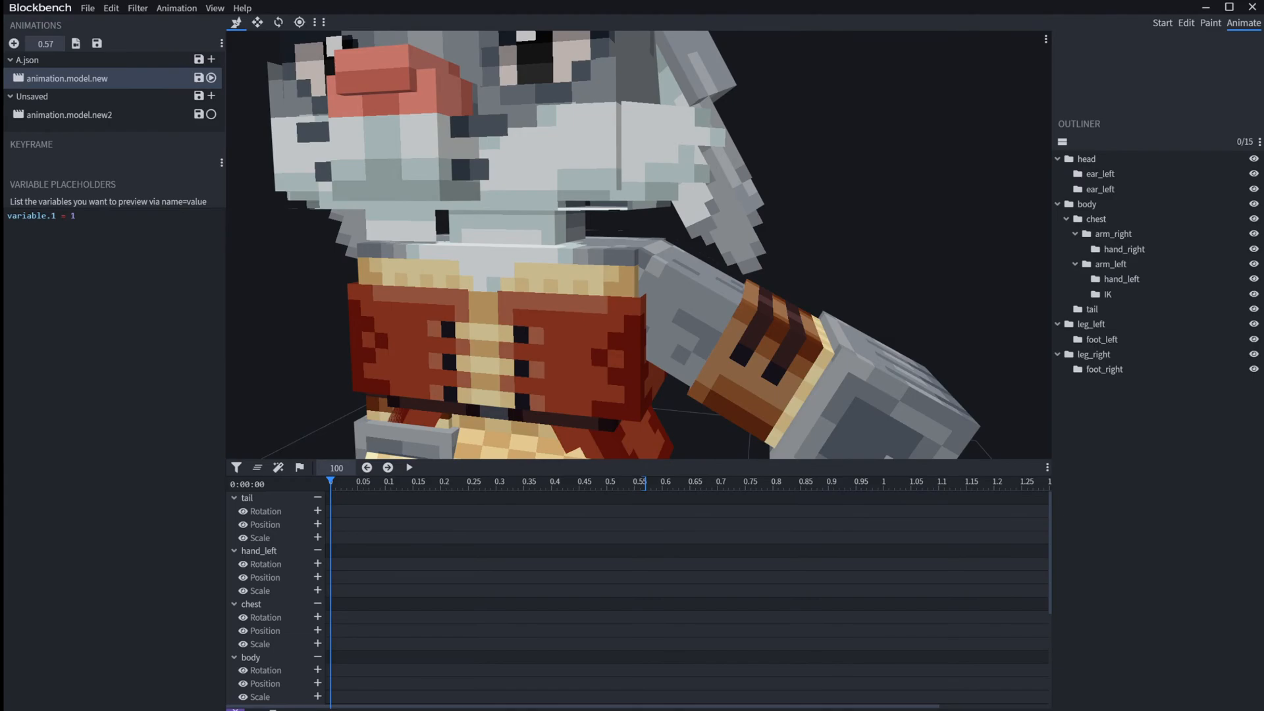
pyautogui.scroll(-5, 878, 345)
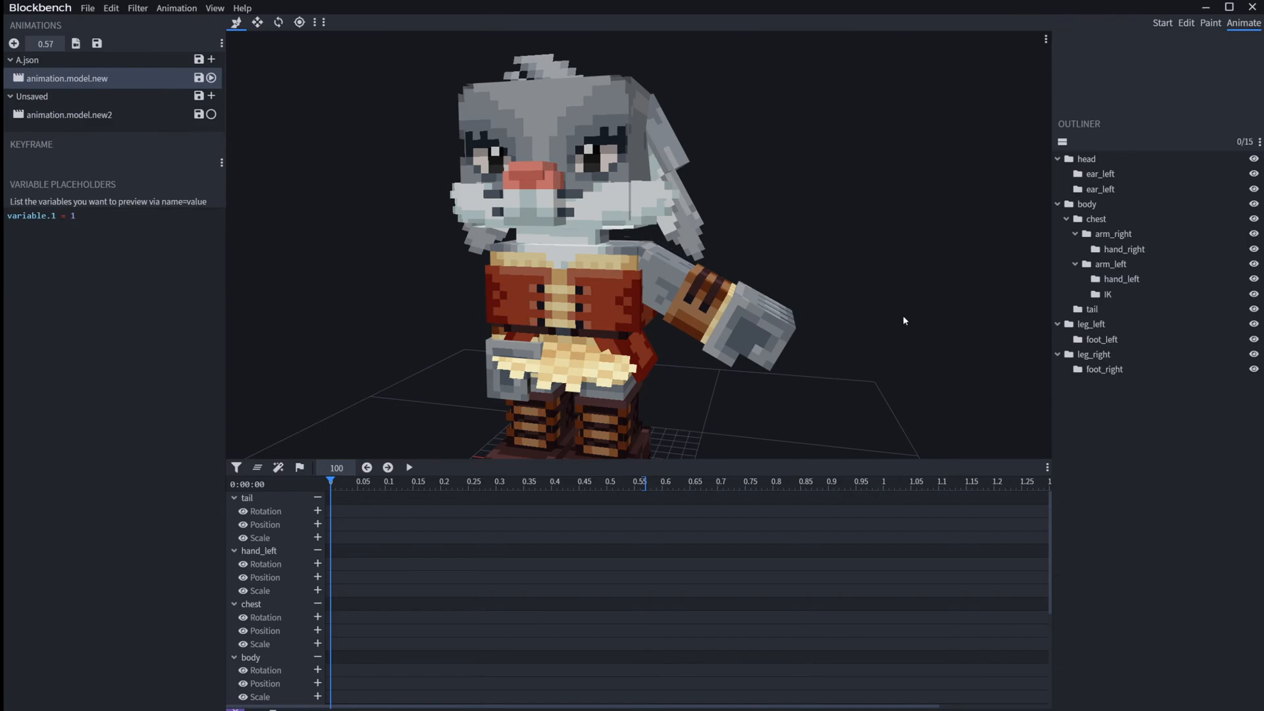
# Step: Rotate the arm_right bone to raise the right arm sideways, and give the IK bone a -2.5 Y rotation
pyautogui.click(1088, 204)
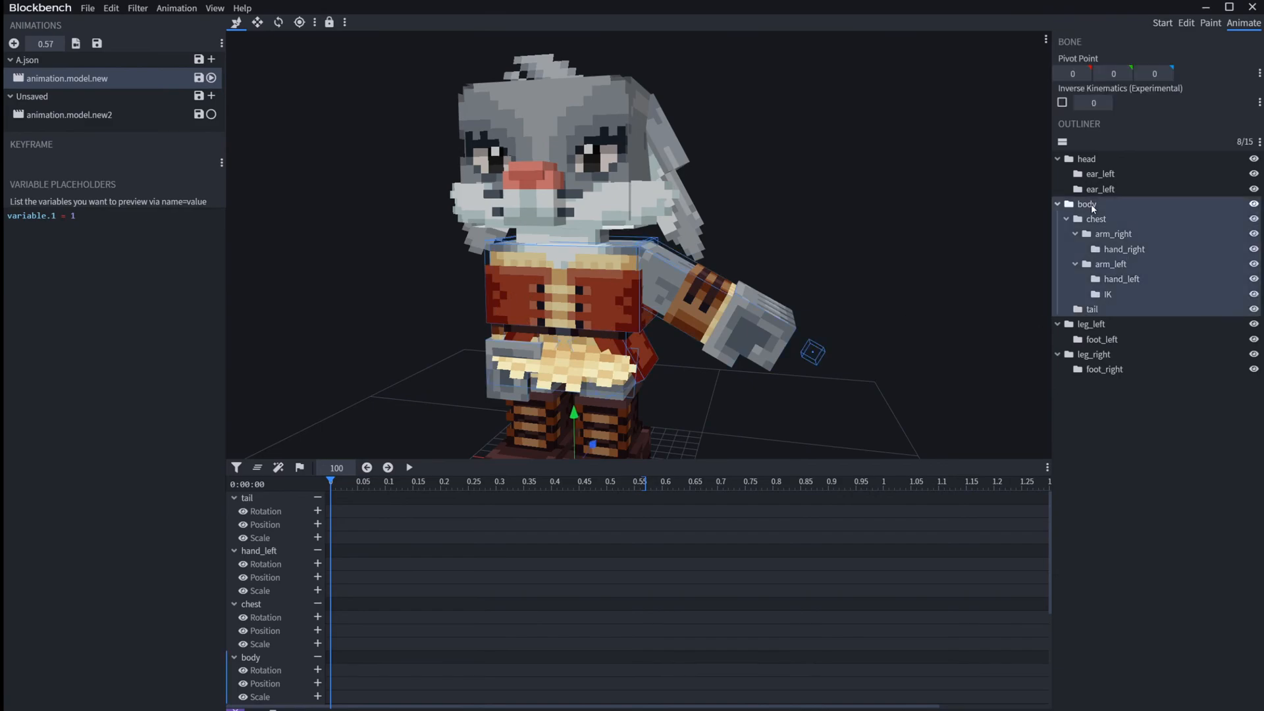
pyautogui.click(1116, 233)
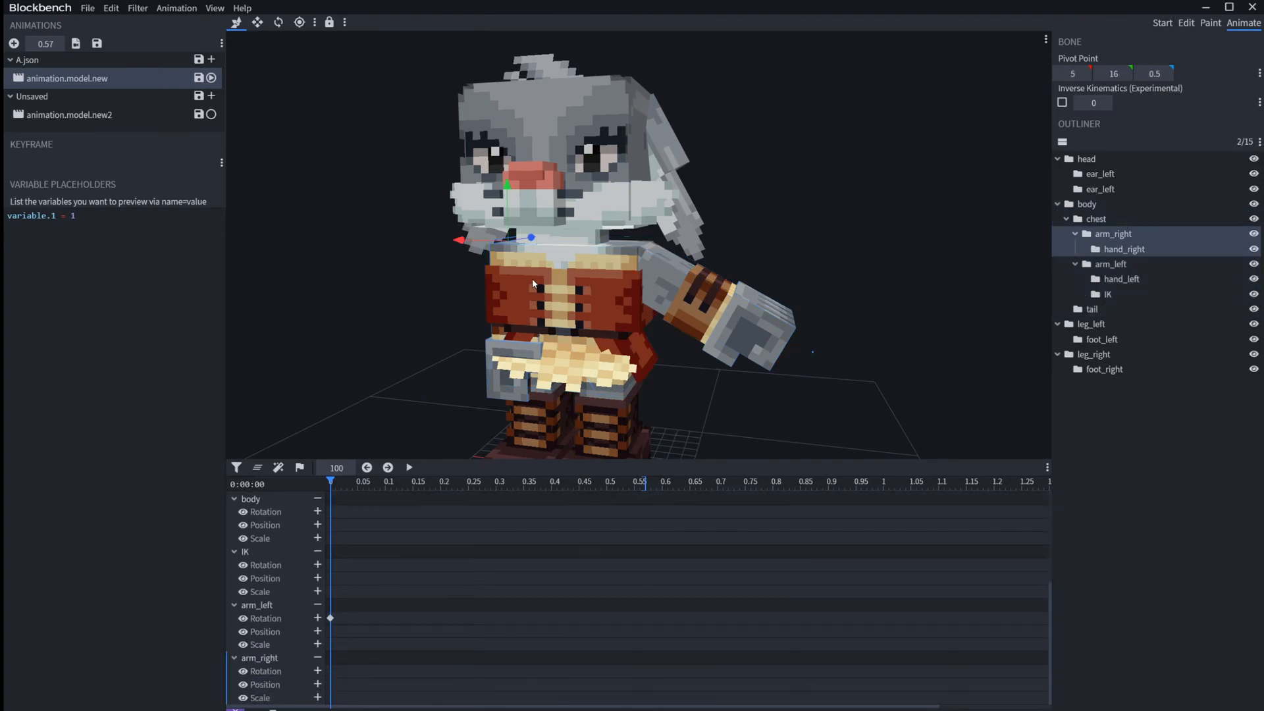
pyautogui.press('r')
pyautogui.moveTo(540, 270); pyautogui.dragTo(550, 246)
pyautogui.click(813, 352)
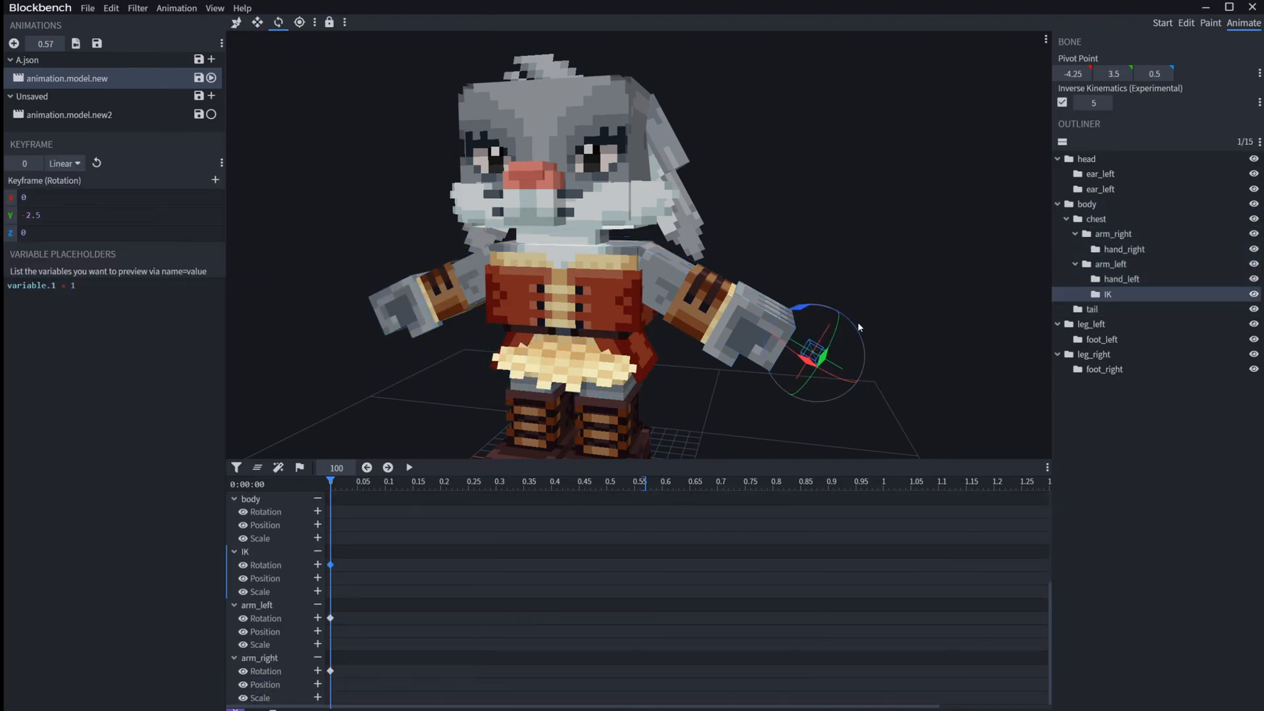
pyautogui.moveTo(918, 291); pyautogui.dragTo(693, 403)
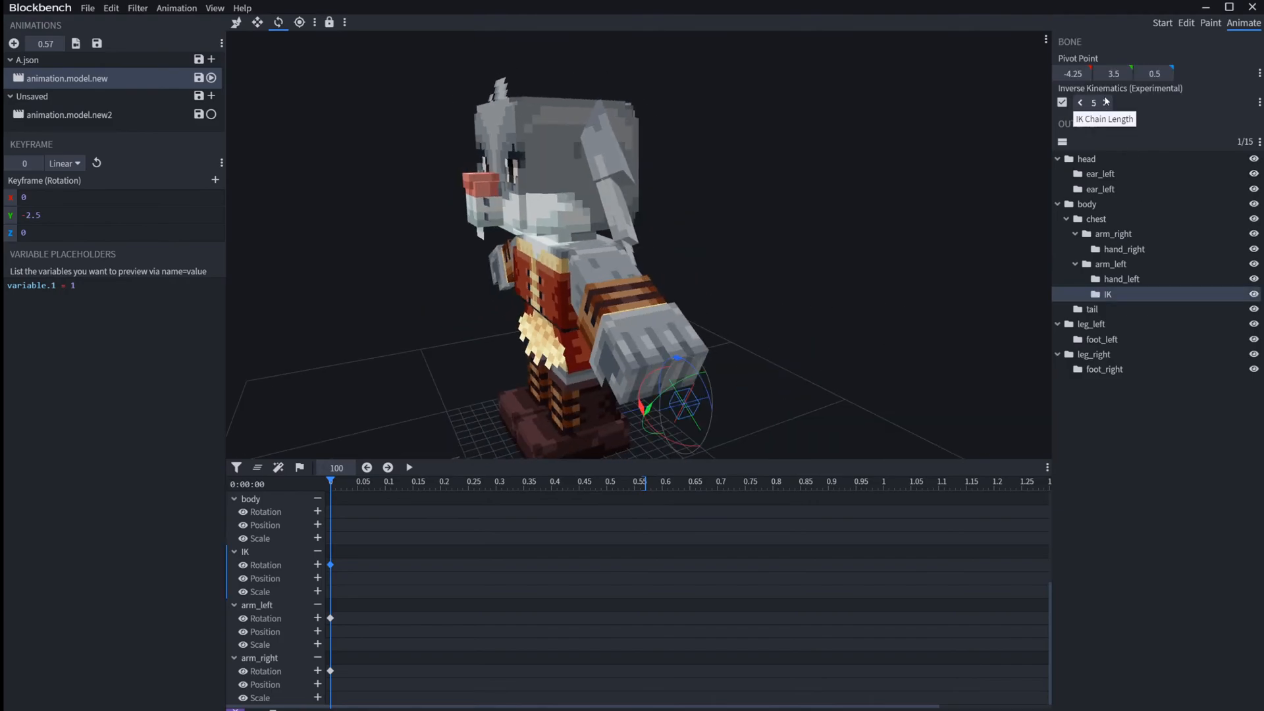
# Step: Review the Anim Time Update Variable expression in the properties of animation.model.new and leave them without changes
pyautogui.rightClick(106, 78)
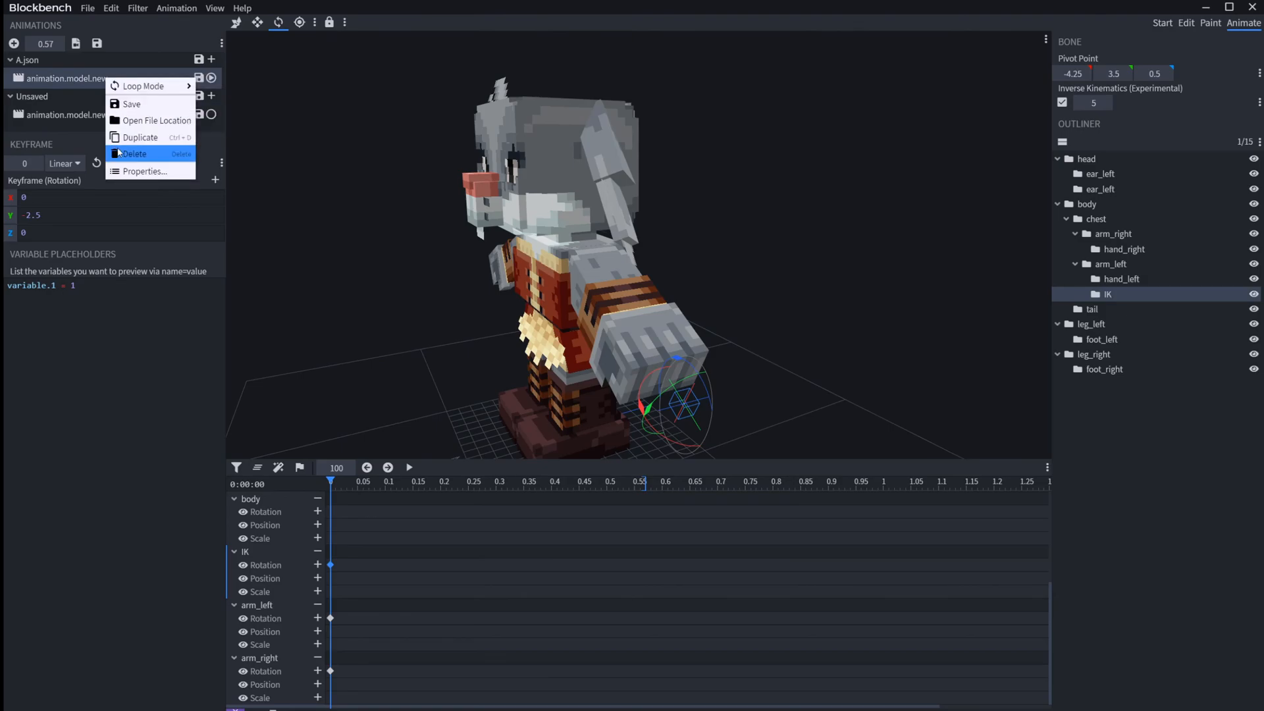
pyautogui.click(141, 173)
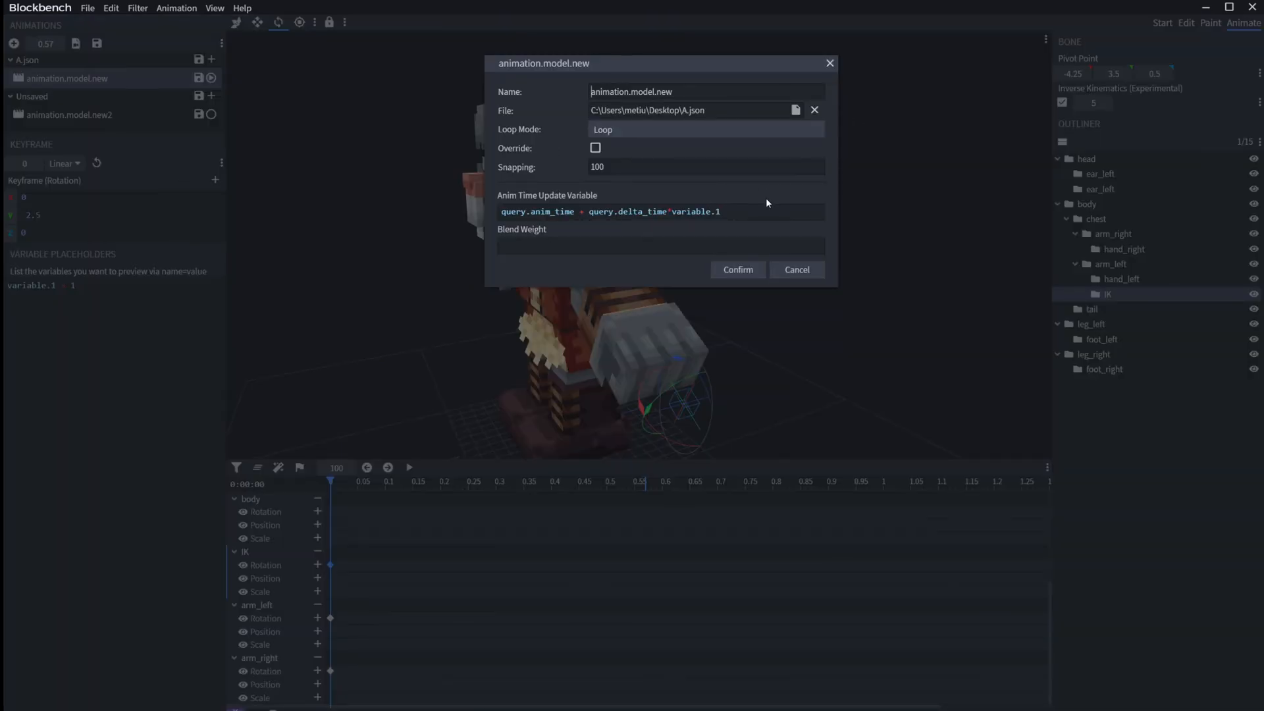
pyautogui.moveTo(769, 207); pyautogui.dragTo(252, 185)
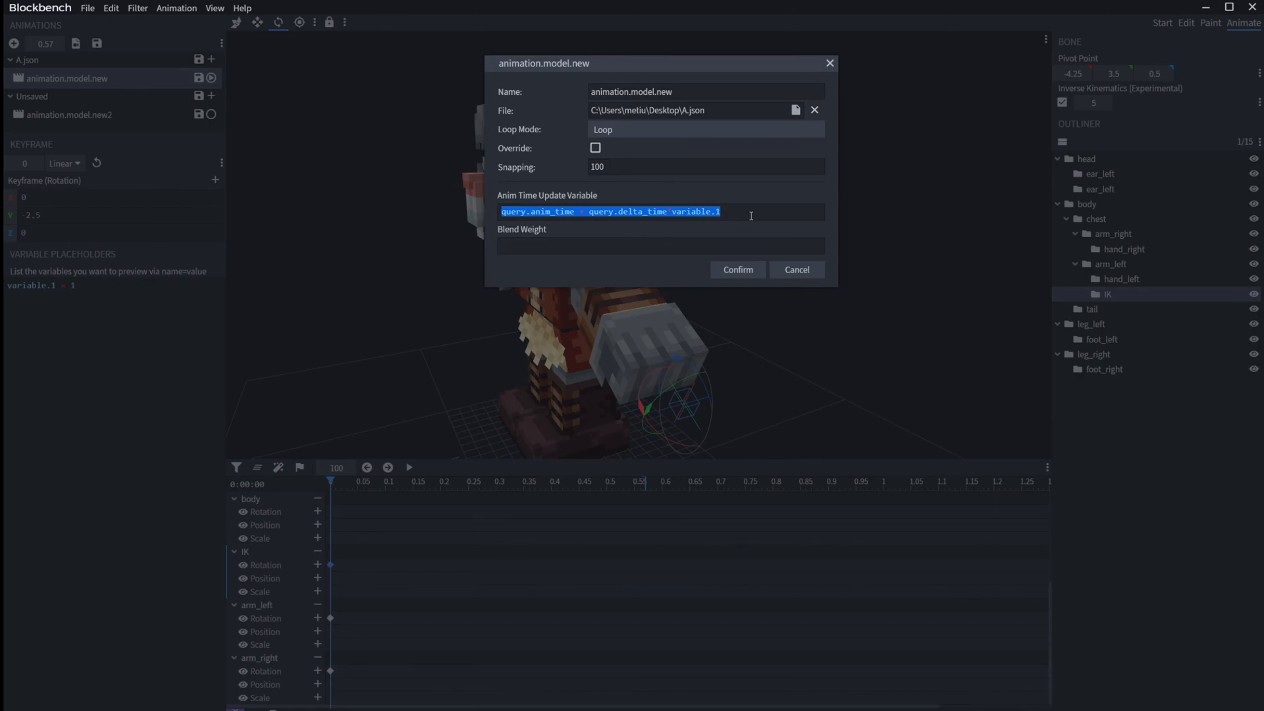
pyautogui.click(785, 268)
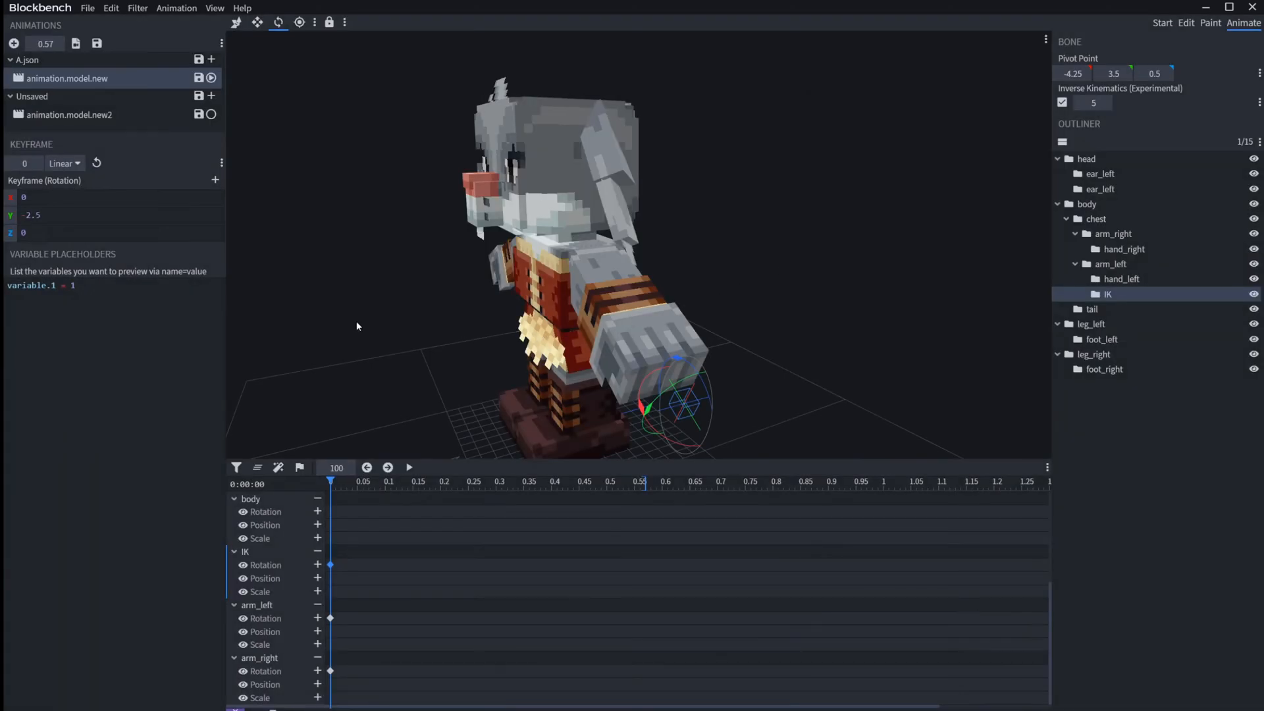